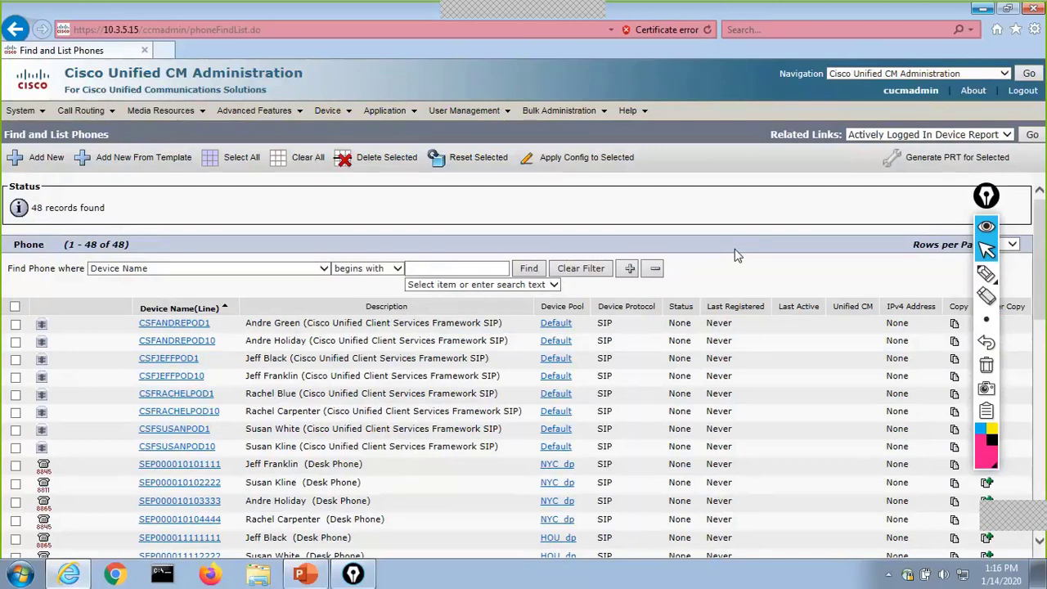
Step: Filter the phone list by Device Pool begins with 'H' to show the 12 HOU_dp phones
{"action": "left_click", "coordinate": [139, 270]}
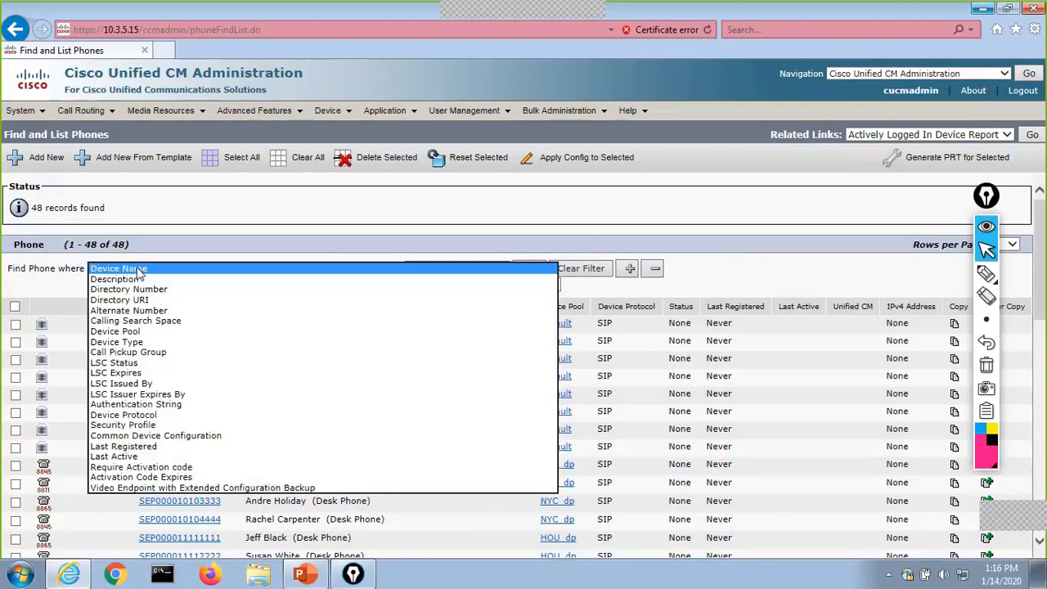
{"action": "left_click", "coordinate": [145, 332]}
{"action": "left_click", "coordinate": [449, 263]}
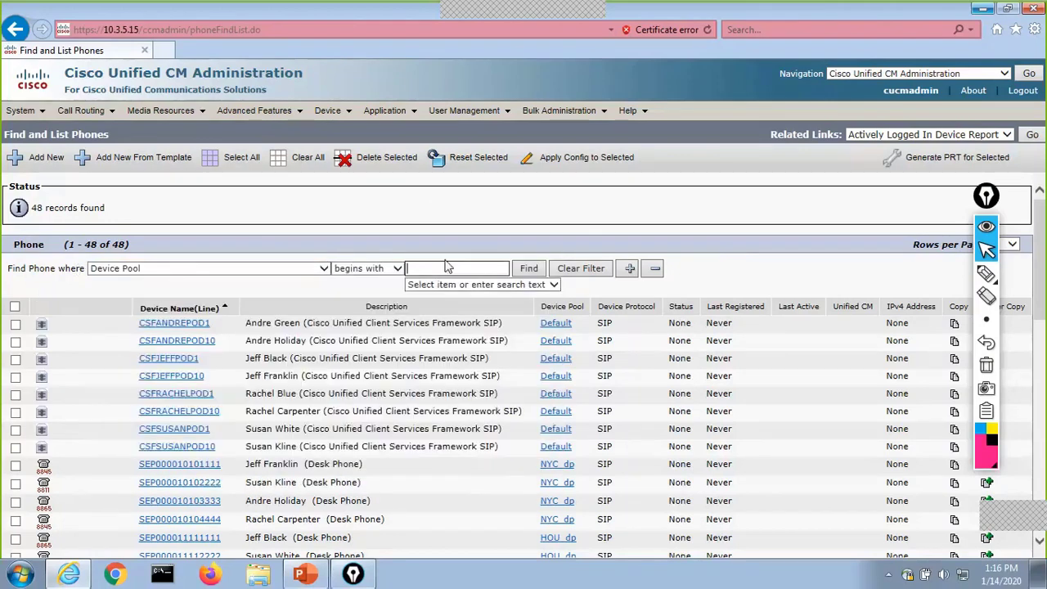
{"action": "type", "text": "H"}
{"action": "left_click", "coordinate": [527, 271]}
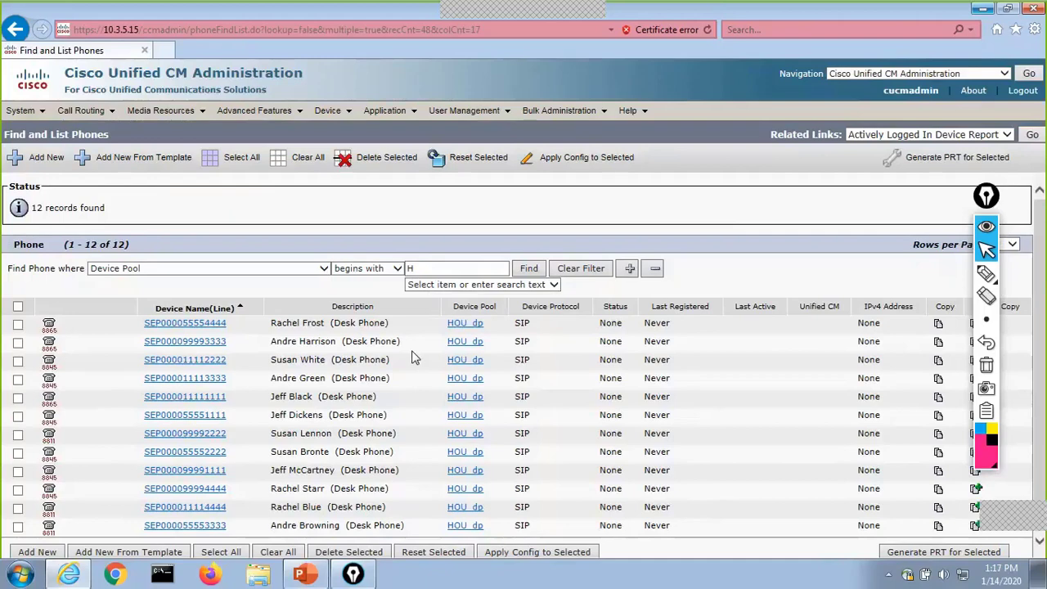
Step: Add a second criterion, Device Type contains '8865', leaving 3 Cisco 8865 phones
{"action": "left_click", "coordinate": [630, 270]}
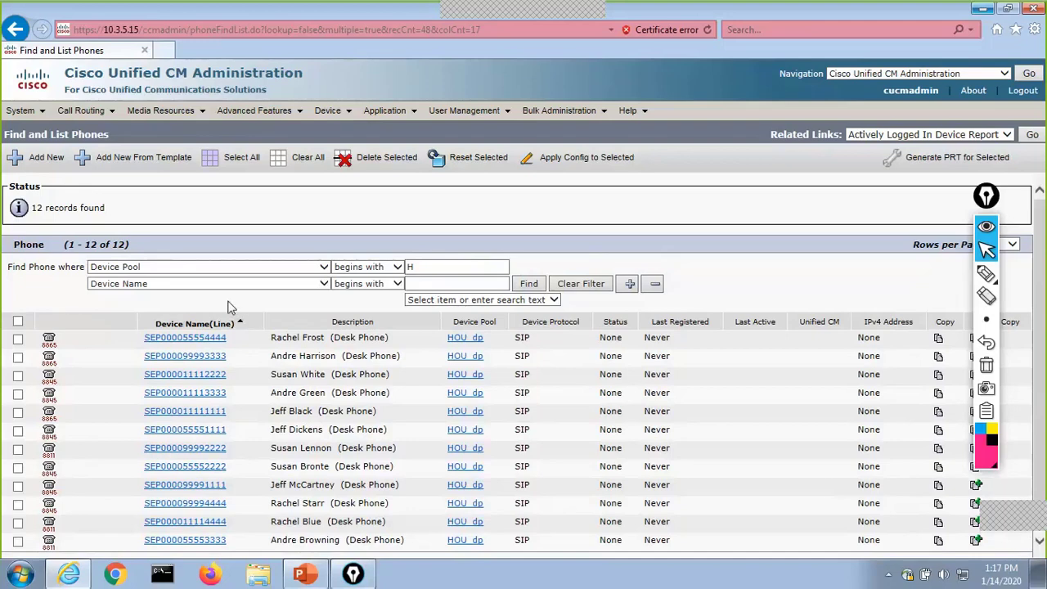
{"action": "left_click", "coordinate": [145, 284]}
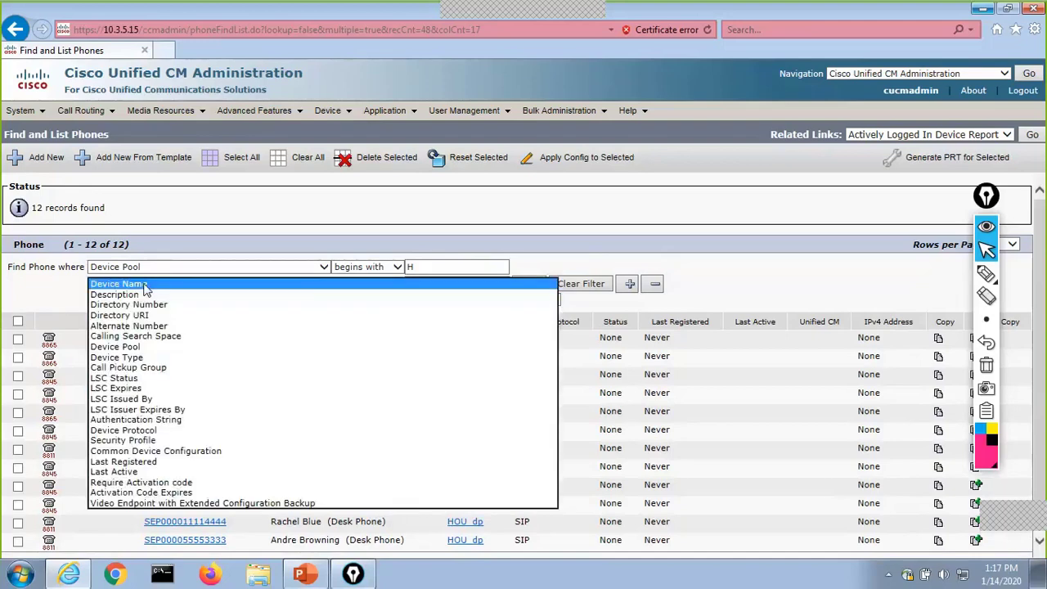
{"action": "left_click", "coordinate": [136, 358]}
{"action": "left_click", "coordinate": [360, 284]}
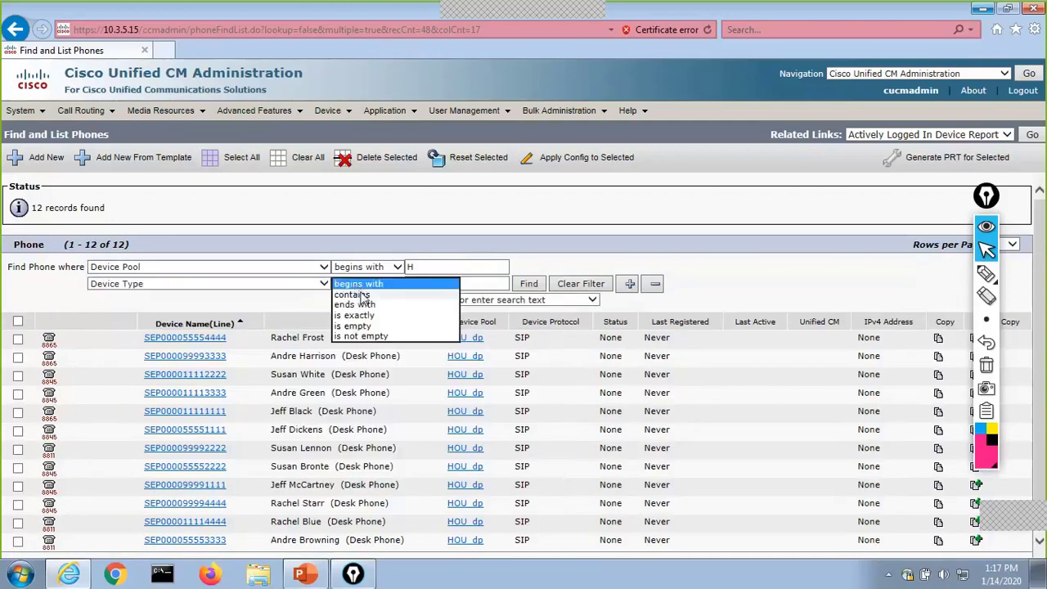
{"action": "left_click", "coordinate": [365, 299]}
{"action": "left_click", "coordinate": [435, 284]}
{"action": "type", "text": "8865"}
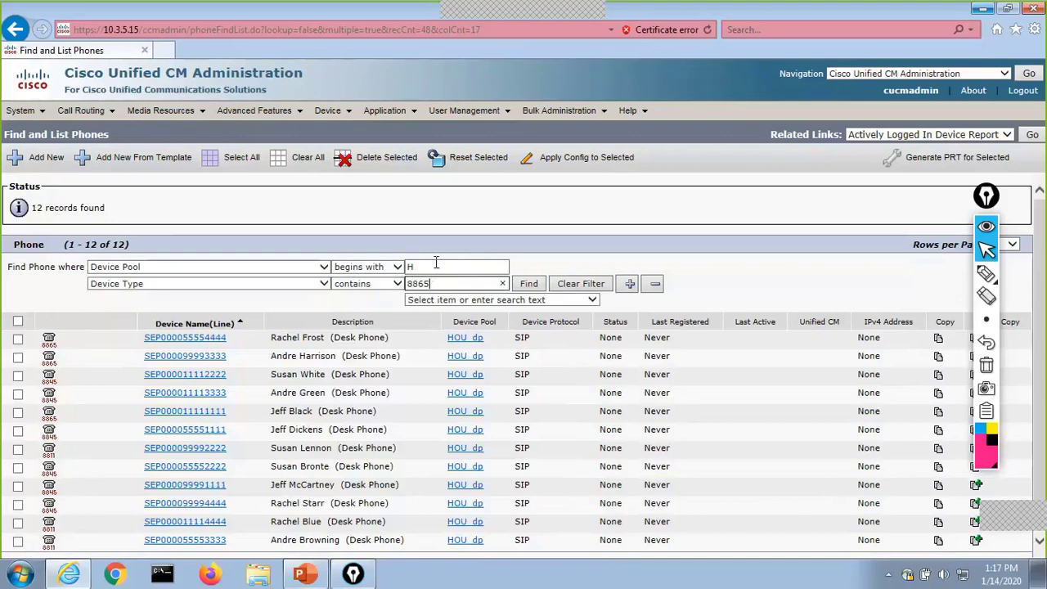
{"action": "key", "text": "BackSpace"}
{"action": "type", "text": "5"}
{"action": "left_click", "coordinate": [530, 285]}
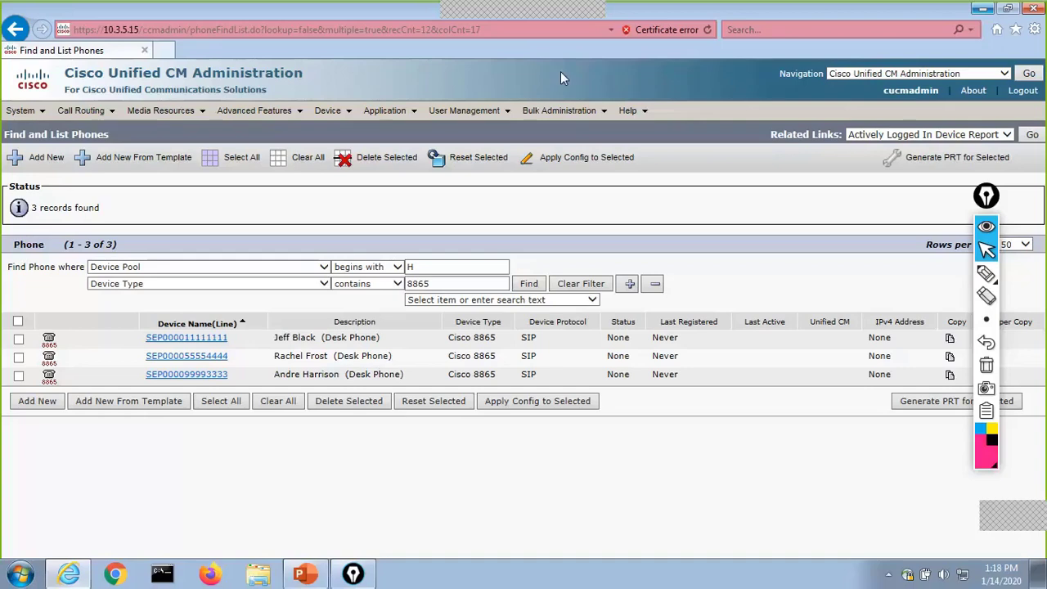
Step: Browse the Bulk Administration submenus, ending at Phones > Add/Update Lines > Update Lines
{"action": "mouse_move", "coordinate": [567, 112]}
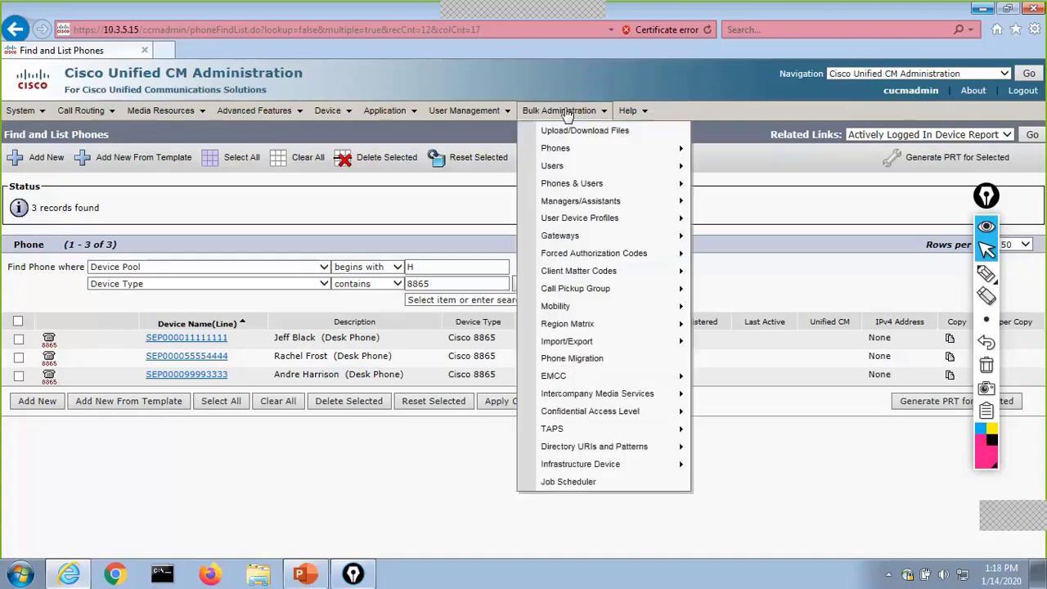
{"action": "mouse_move", "coordinate": [571, 151]}
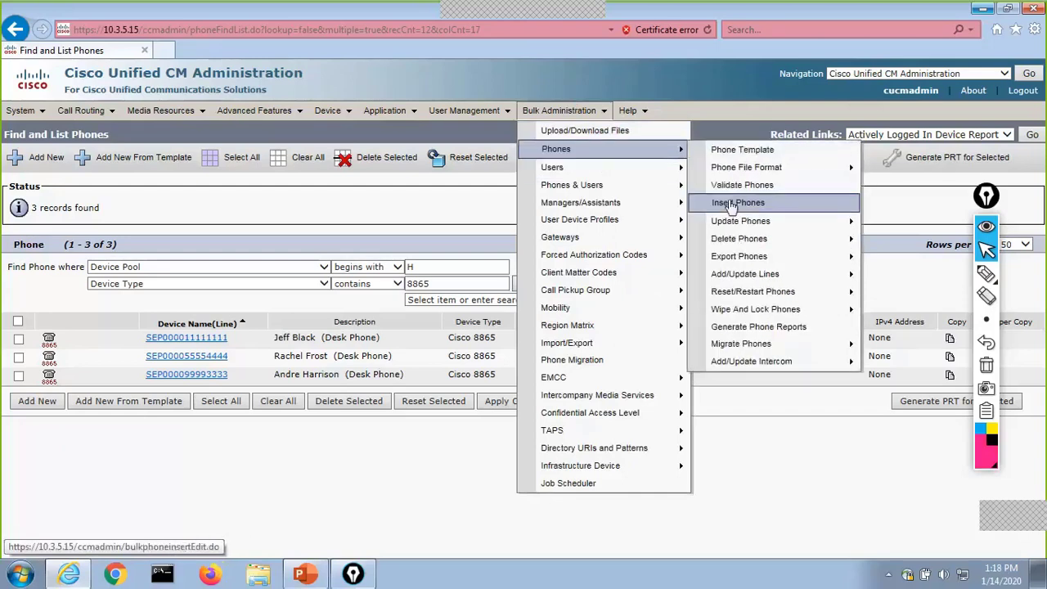
{"action": "mouse_move", "coordinate": [733, 225]}
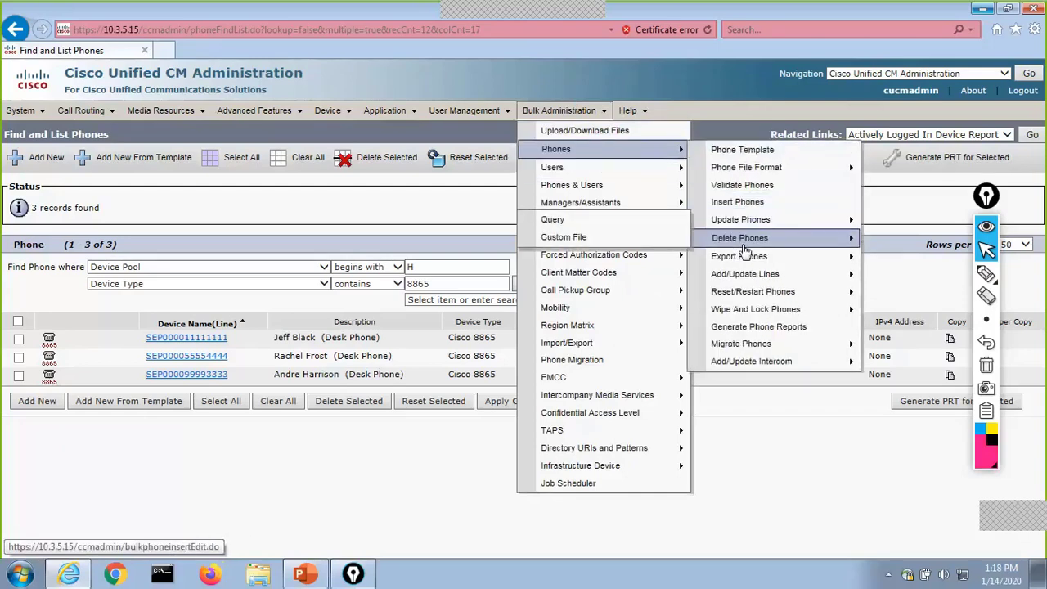
{"action": "mouse_move", "coordinate": [751, 280]}
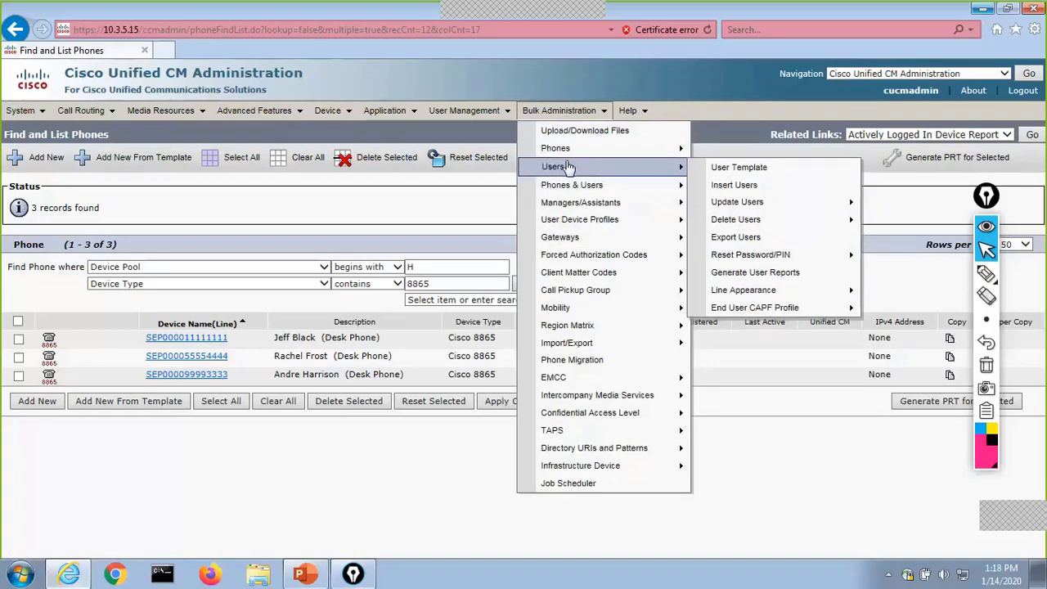
{"action": "mouse_move", "coordinate": [582, 223]}
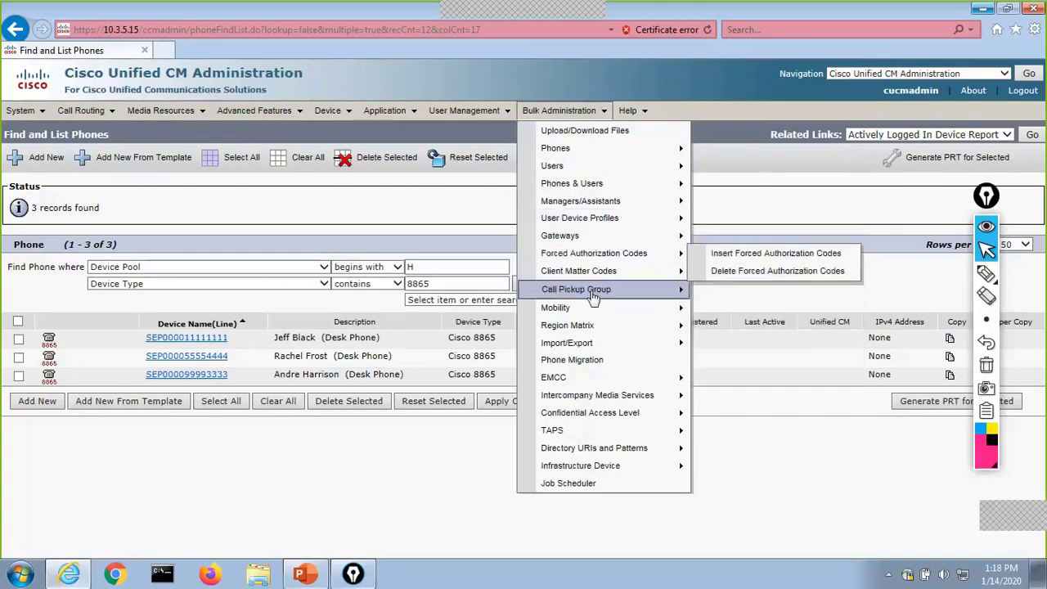
{"action": "mouse_move", "coordinate": [594, 307]}
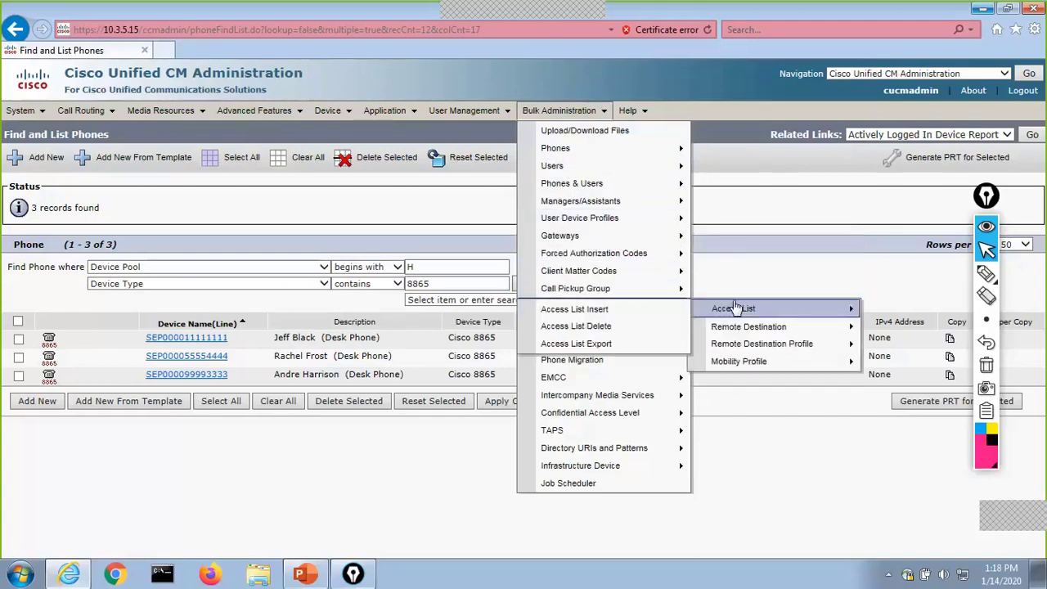
{"action": "mouse_move", "coordinate": [720, 325]}
{"action": "mouse_move", "coordinate": [747, 345]}
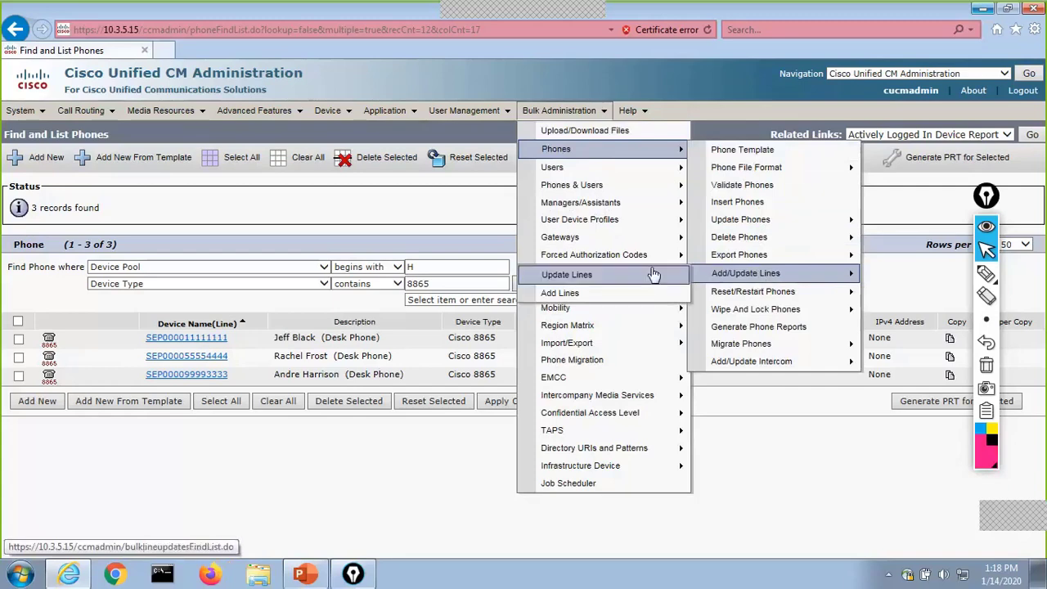
Step: Open the Update Lines directory number search page listing all 48 lines
{"action": "left_click", "coordinate": [640, 277]}
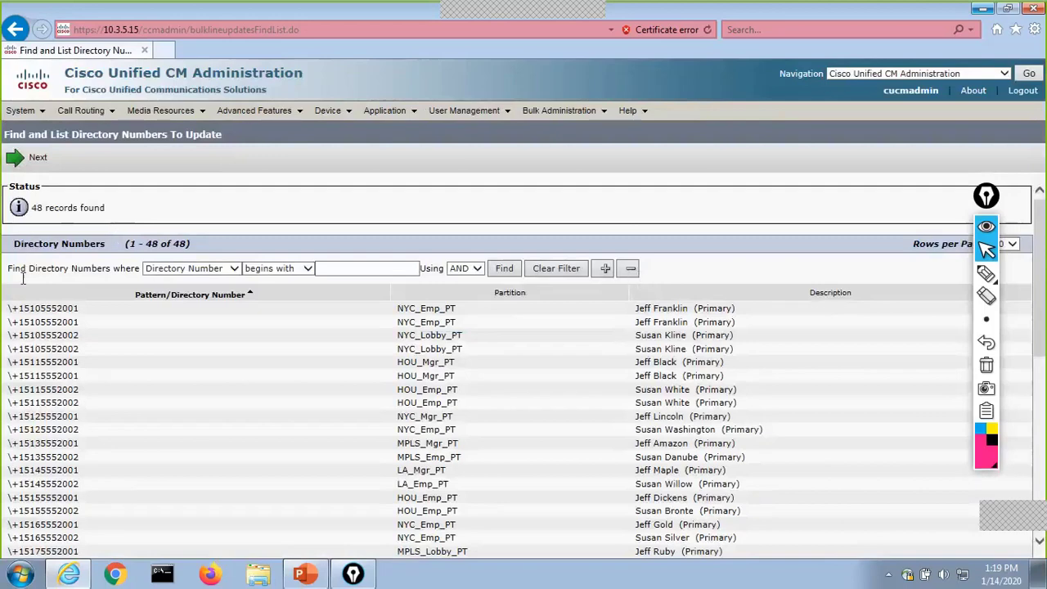
Step: Find directory numbers beginning with '\+1' whose Route Partition contains 'Mgr', yielding 12 lines
{"action": "left_click", "coordinate": [342, 268]}
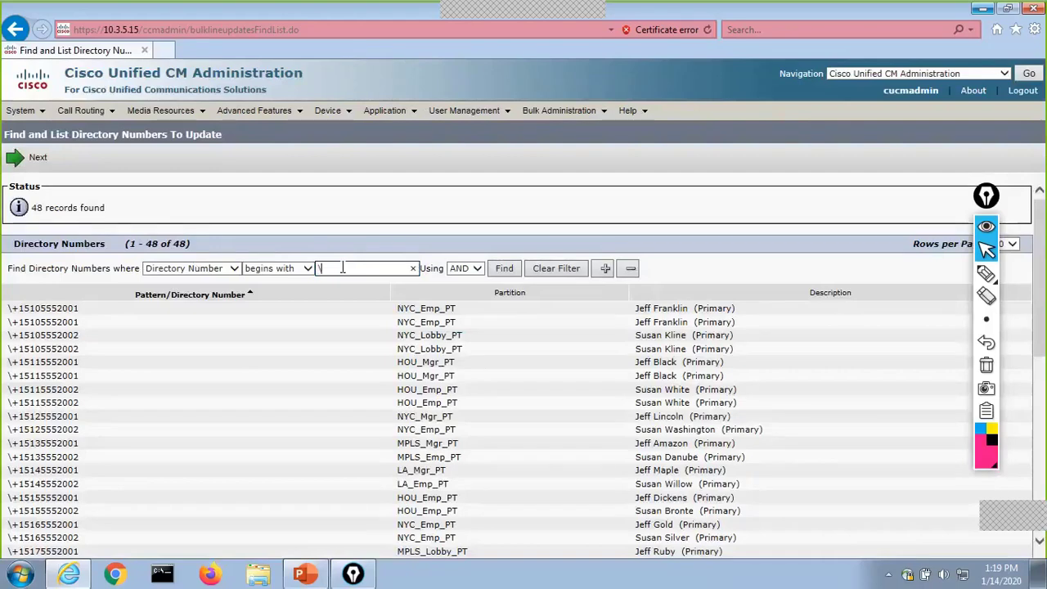
{"action": "type", "text": "\\+1"}
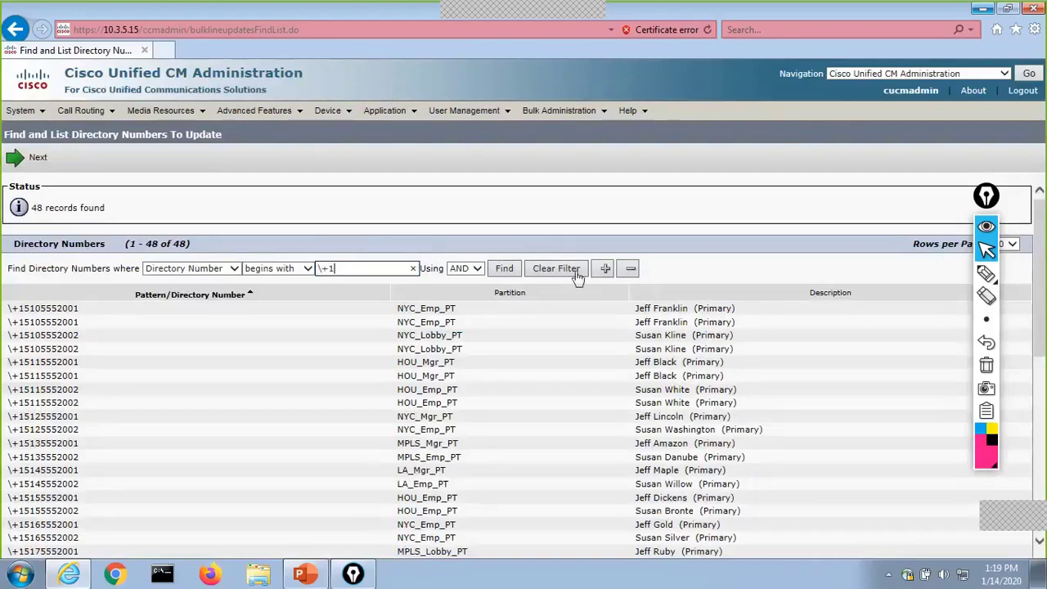
{"action": "left_click", "coordinate": [604, 268]}
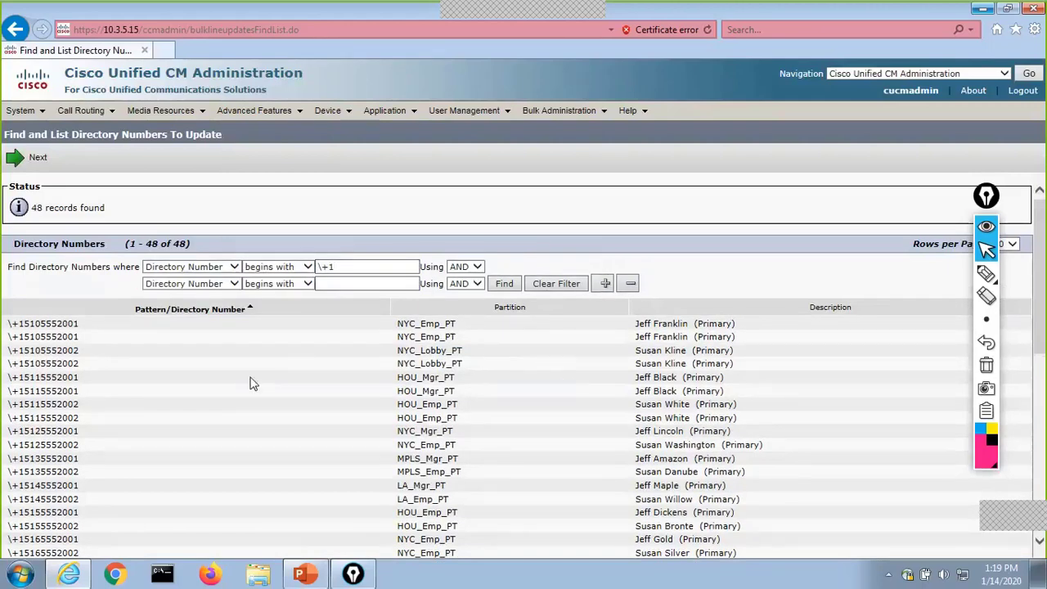
{"action": "left_click", "coordinate": [194, 284]}
{"action": "left_click", "coordinate": [195, 296]}
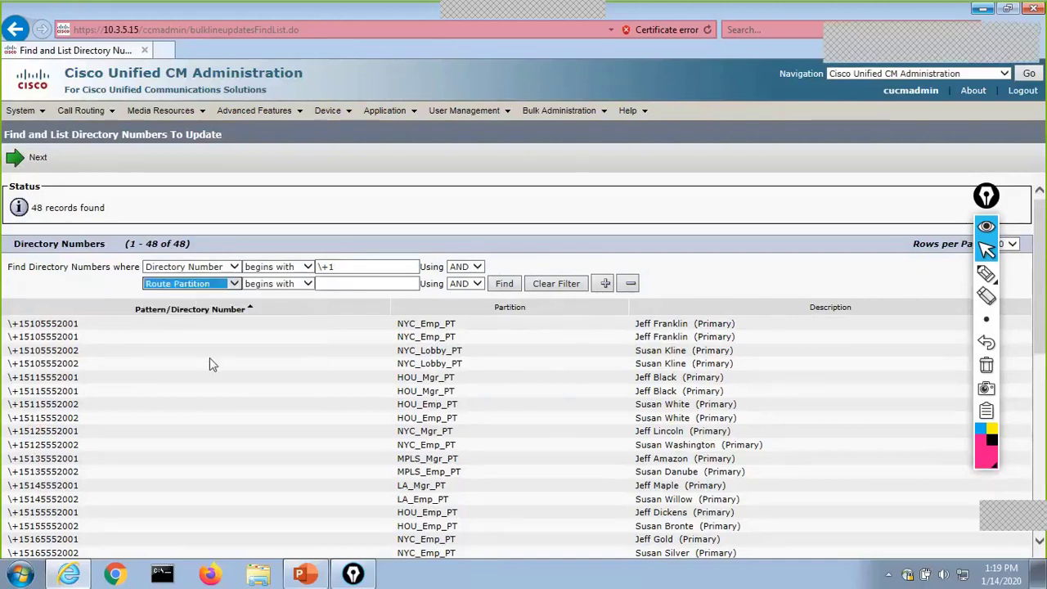
{"action": "left_click", "coordinate": [337, 286]}
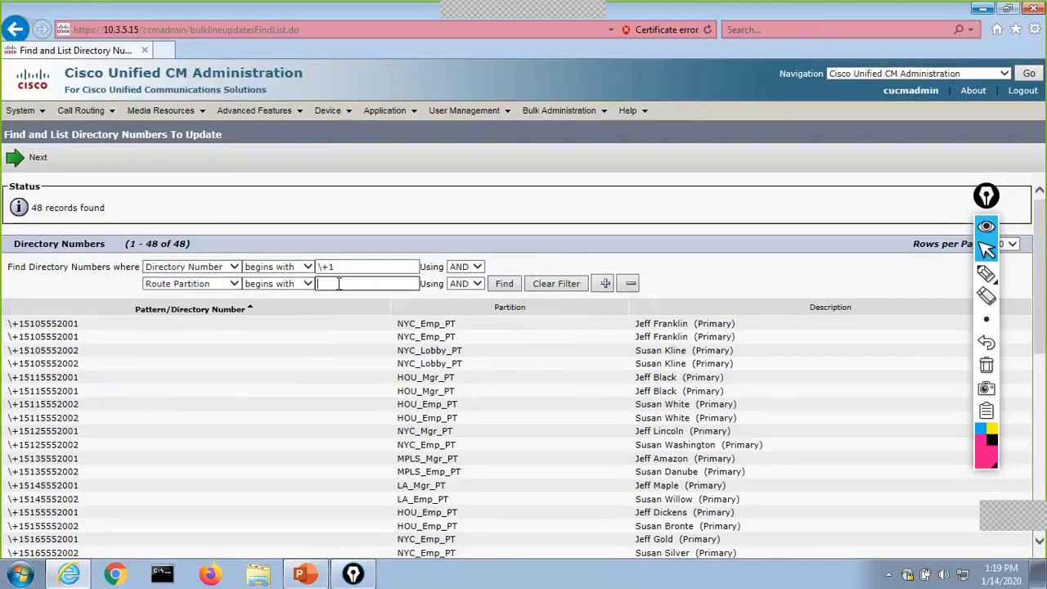
{"action": "left_click", "coordinate": [282, 284]}
{"action": "left_click", "coordinate": [285, 297]}
{"action": "left_click", "coordinate": [348, 281]}
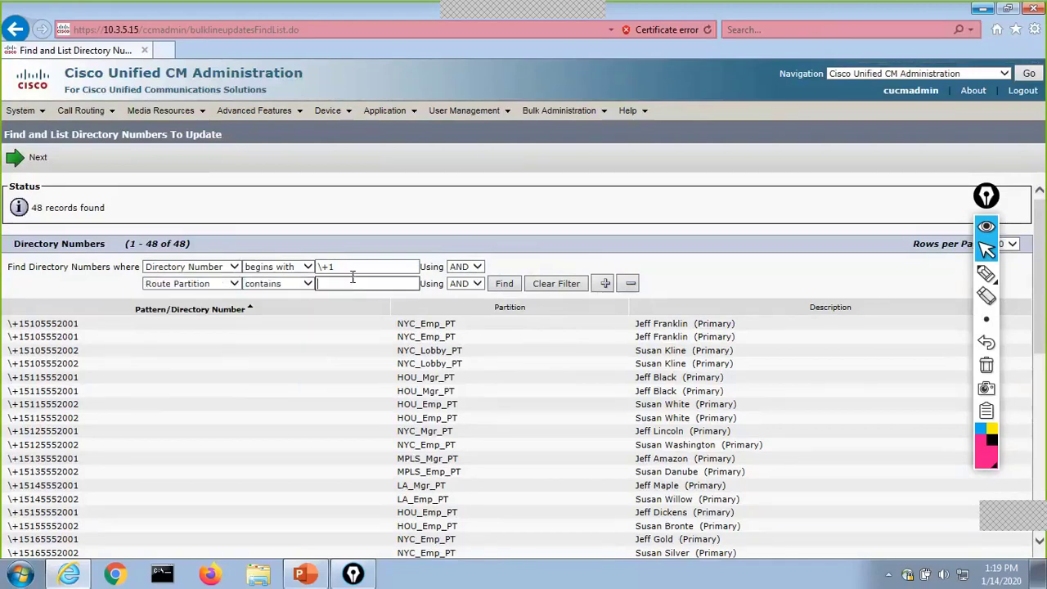
{"action": "type", "text": "Mgr"}
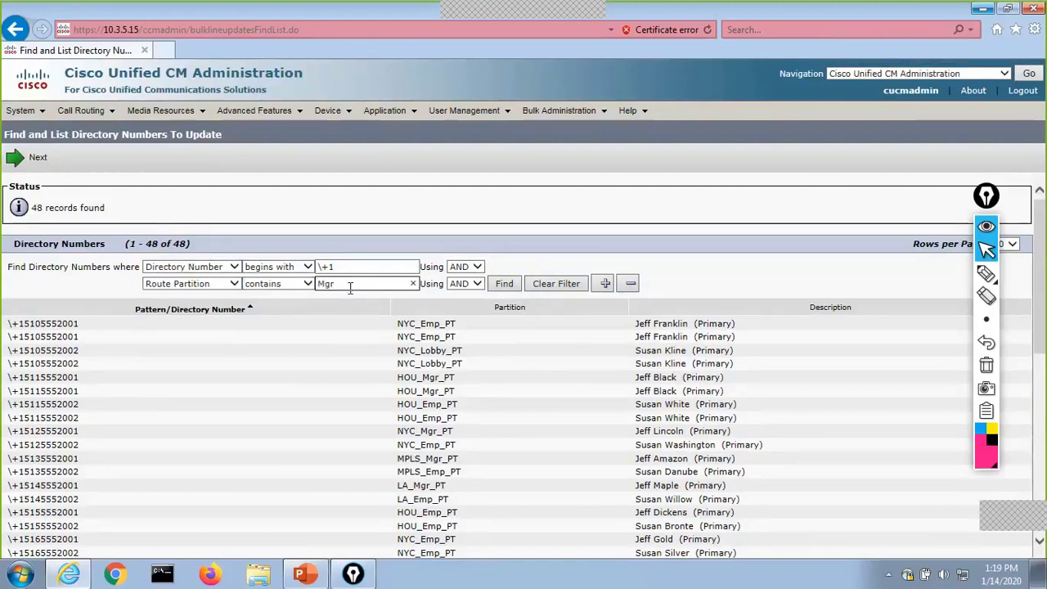
{"action": "left_click", "coordinate": [506, 286]}
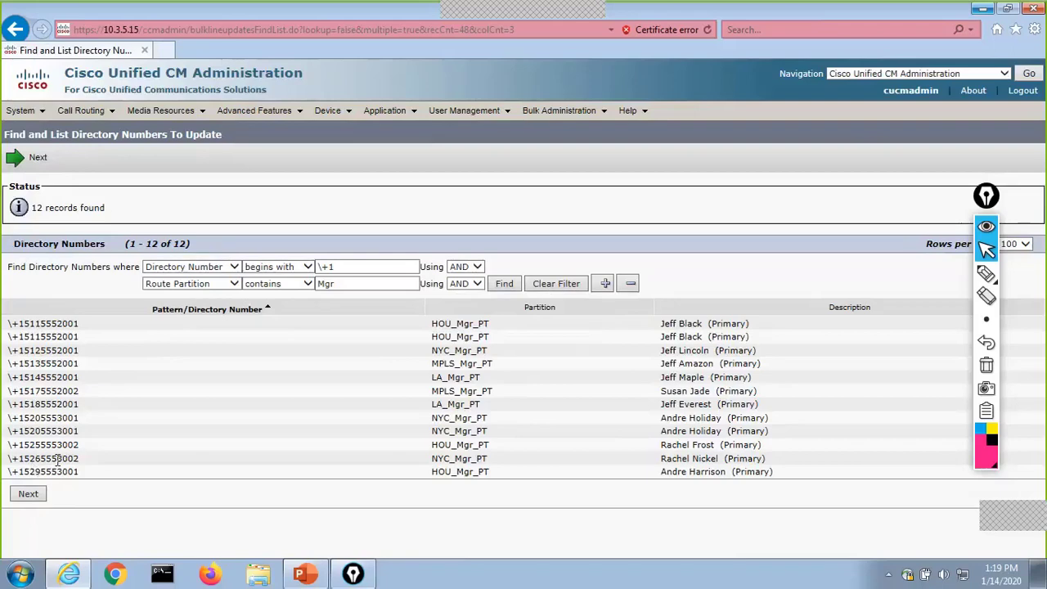
Step: Continue with Next to the Update Lines form for the 12 manager lines
{"action": "left_click", "coordinate": [25, 494]}
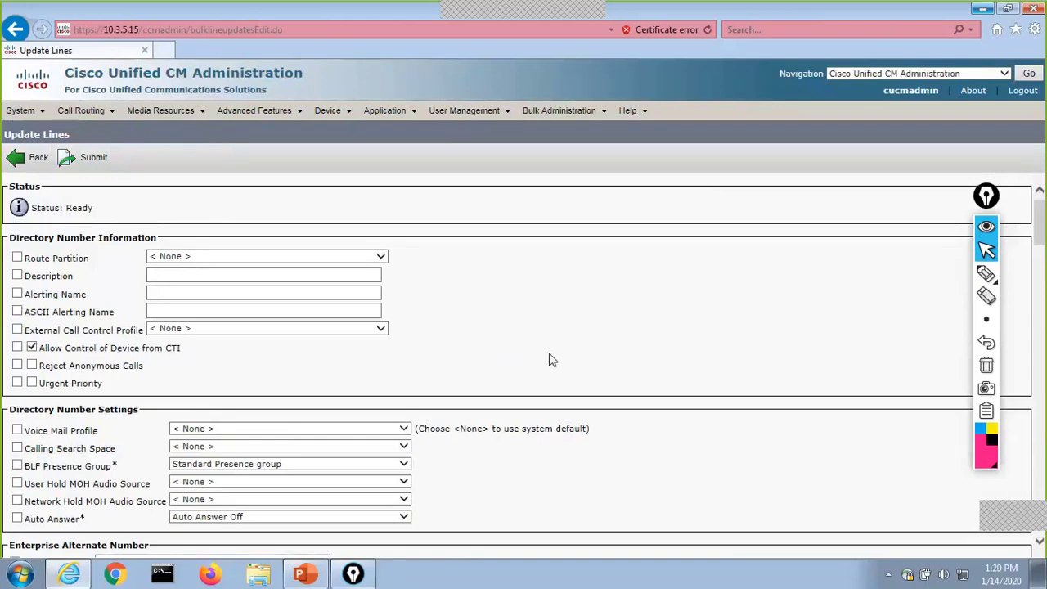
{"action": "left_click", "coordinate": [988, 273]}
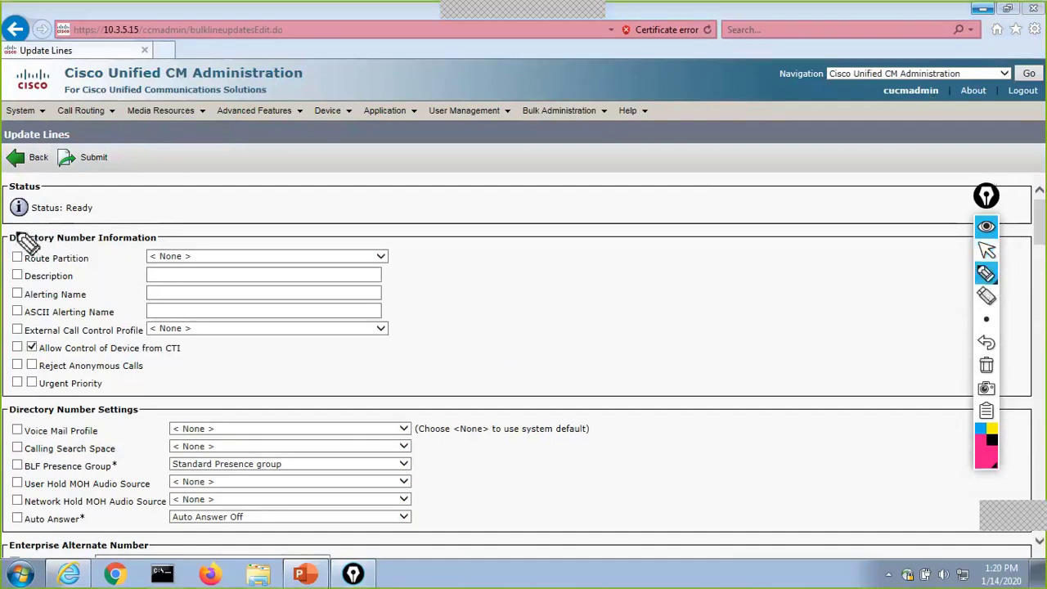
{"action": "mouse_move", "coordinate": [16, 233]}
{"action": "left_mouse_down"}
{"action": "mouse_move", "coordinate": [14, 367]}
{"action": "mouse_move", "coordinate": [39, 386]}
{"action": "mouse_move", "coordinate": [21, 231]}
{"action": "left_mouse_up"}
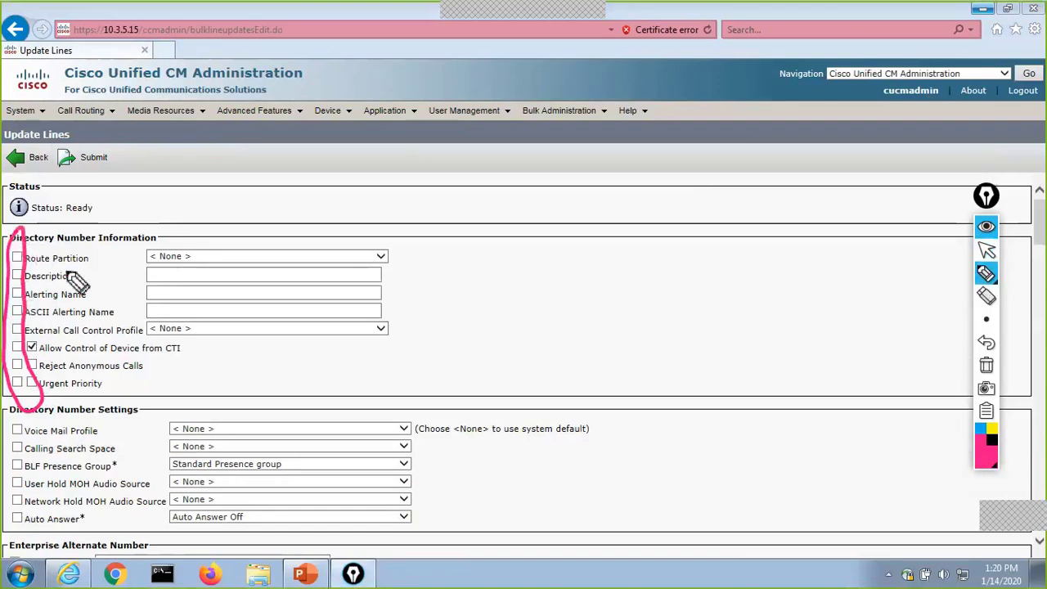
{"action": "left_click", "coordinate": [987, 366]}
{"action": "left_click", "coordinate": [986, 249]}
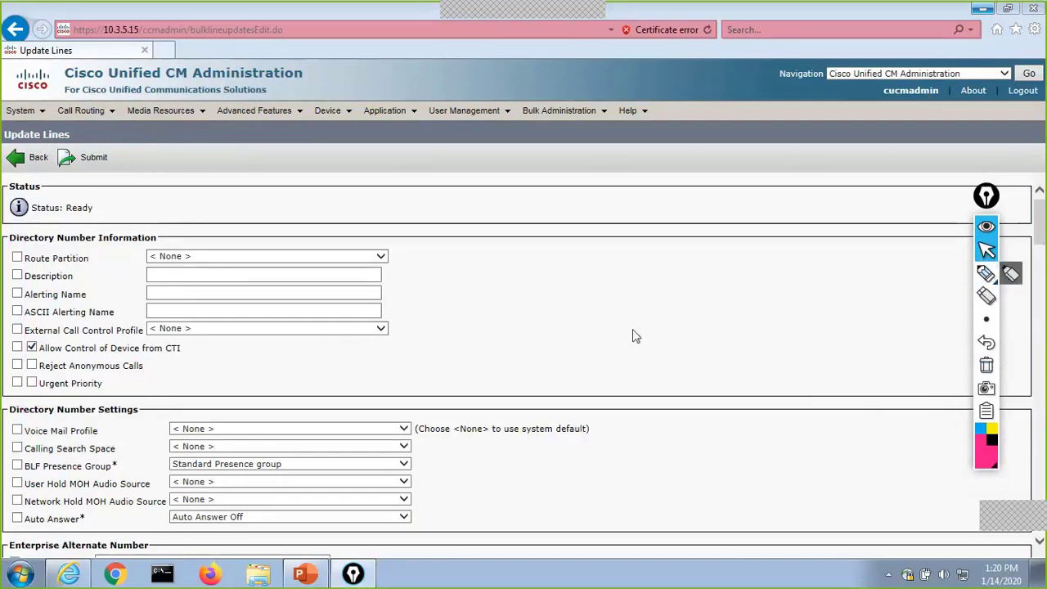
Step: Mark Voice Mail Profile for update as New_VoiceMail_Profile, keeping Route Partition unchecked
{"action": "left_click", "coordinate": [18, 258]}
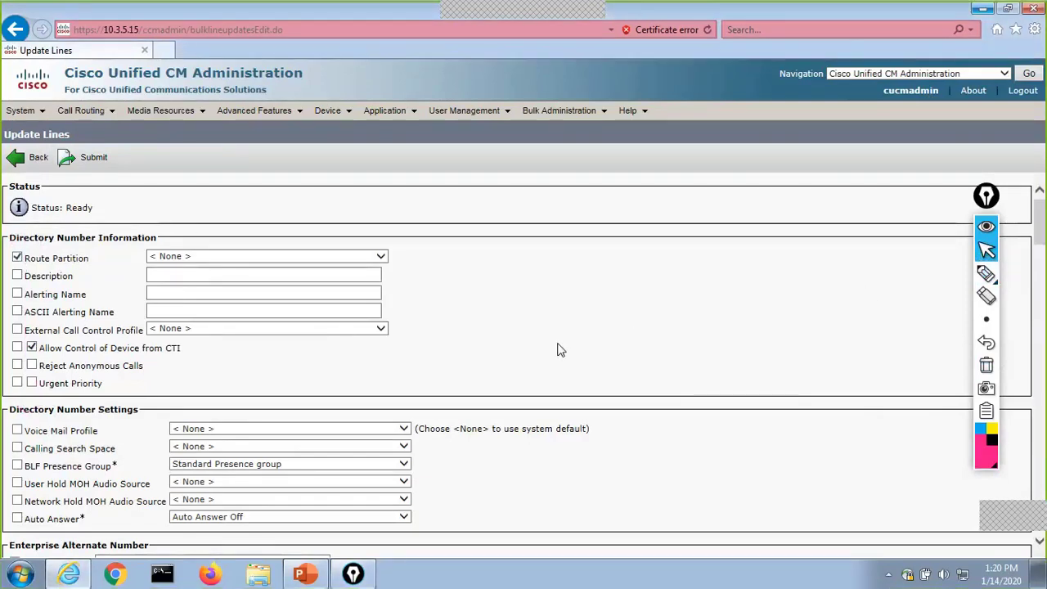
{"action": "left_click", "coordinate": [241, 257]}
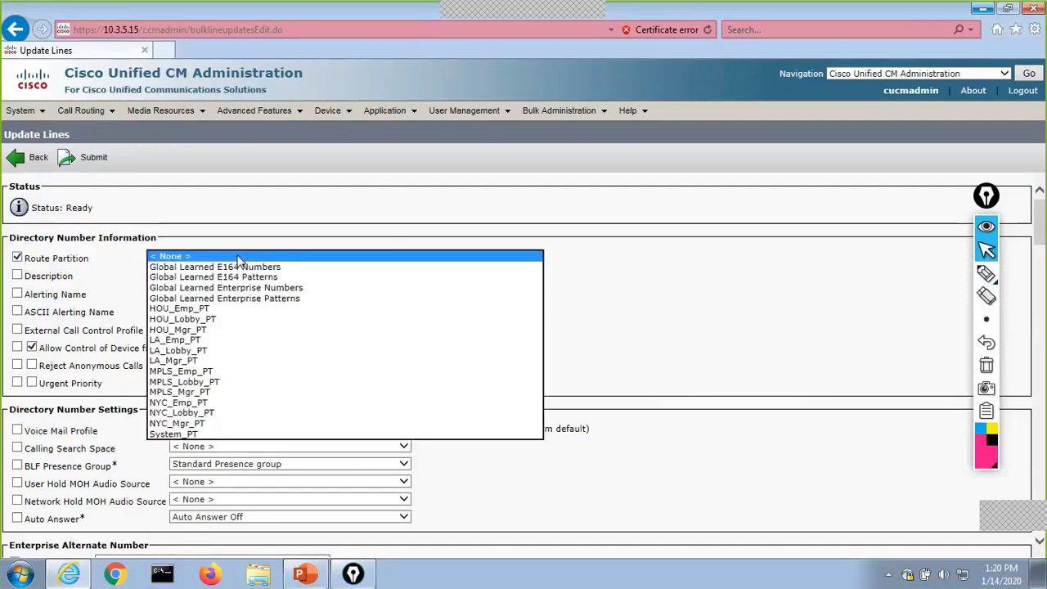
{"action": "left_click", "coordinate": [18, 258]}
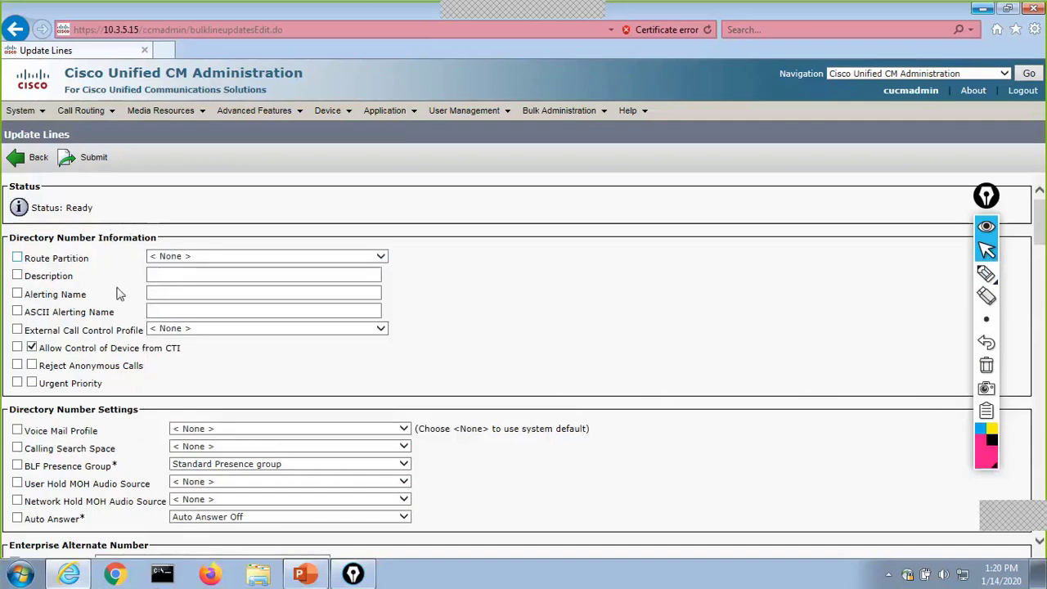
{"action": "left_click", "coordinate": [17, 430]}
{"action": "left_click", "coordinate": [182, 432]}
{"action": "left_click", "coordinate": [233, 449]}
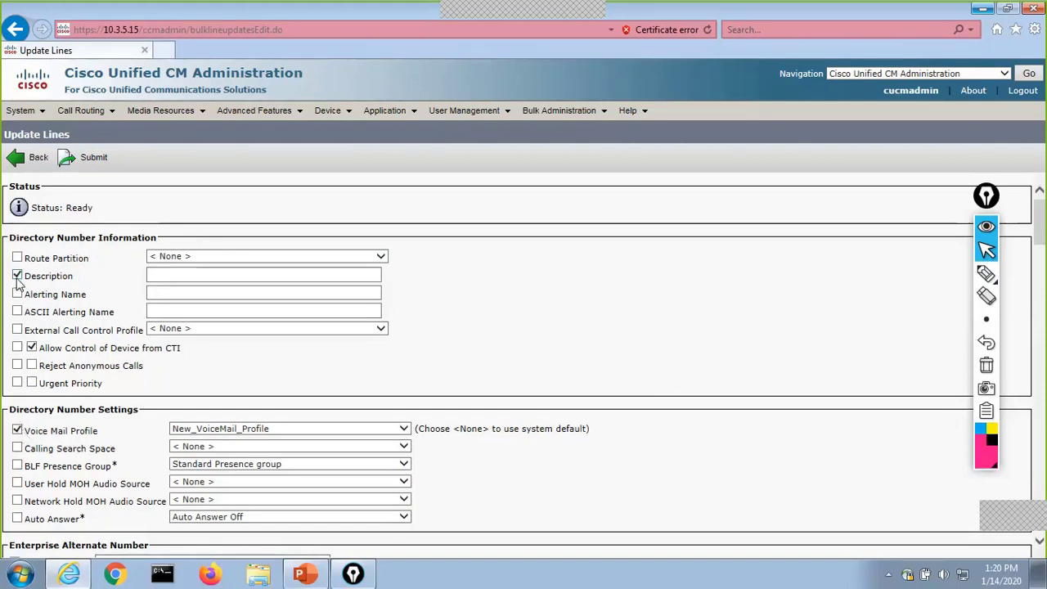
Step: Clear the Description text and exclude Description from the update
{"action": "left_click", "coordinate": [155, 270]}
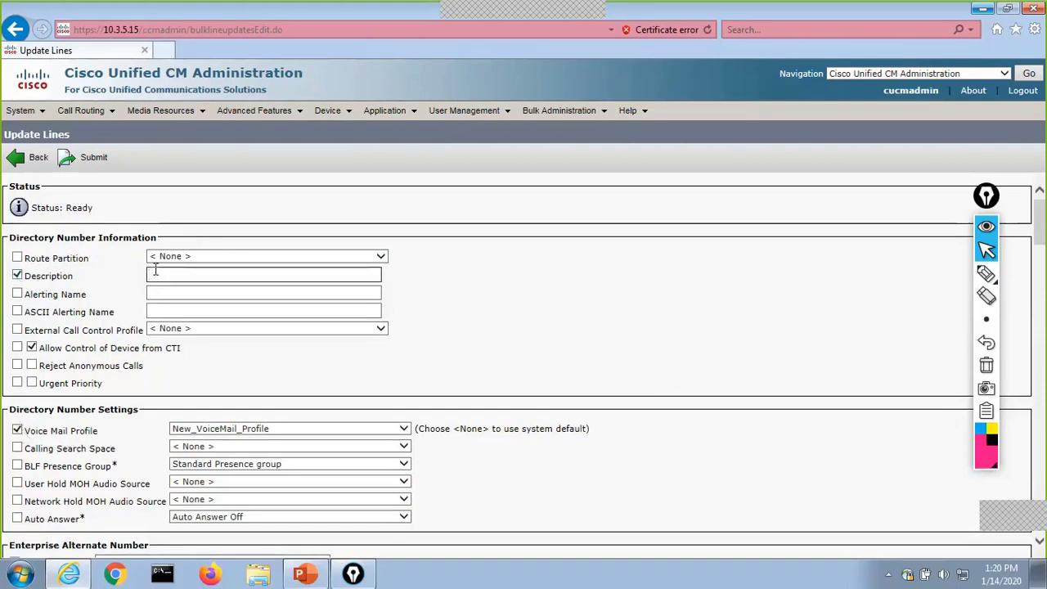
{"action": "type", "text": "Type something here"}
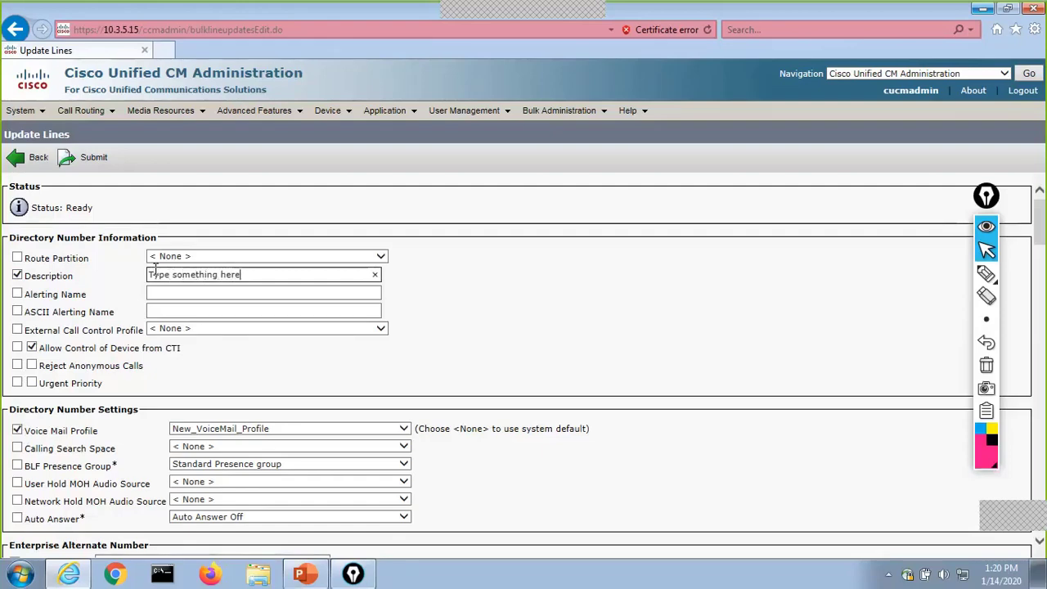
{"action": "key", "text": "BackSpace"}
{"action": "key", "text": "BackSpace"}
{"action": "key", "text": "BackSpace"}
{"action": "key", "text": "BackSpace"}
{"action": "key", "text": "BackSpace"}
{"action": "key", "text": "BackSpace"}
{"action": "key", "text": "BackSpace"}
{"action": "key", "text": "BackSpace"}
{"action": "key", "text": "BackSpace"}
{"action": "key", "text": "BackSpace"}
{"action": "key", "text": "BackSpace"}
{"action": "key", "text": "BackSpace"}
{"action": "key", "text": "BackSpace"}
{"action": "key", "text": "BackSpace"}
{"action": "key", "text": "BackSpace"}
{"action": "key", "text": "BackSpace"}
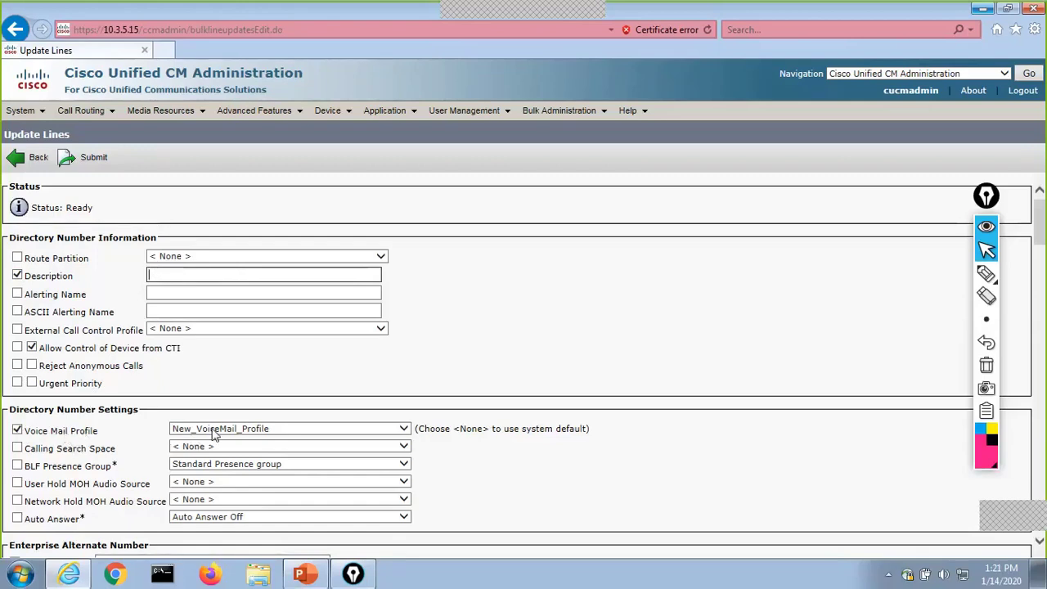
{"action": "left_click", "coordinate": [17, 277]}
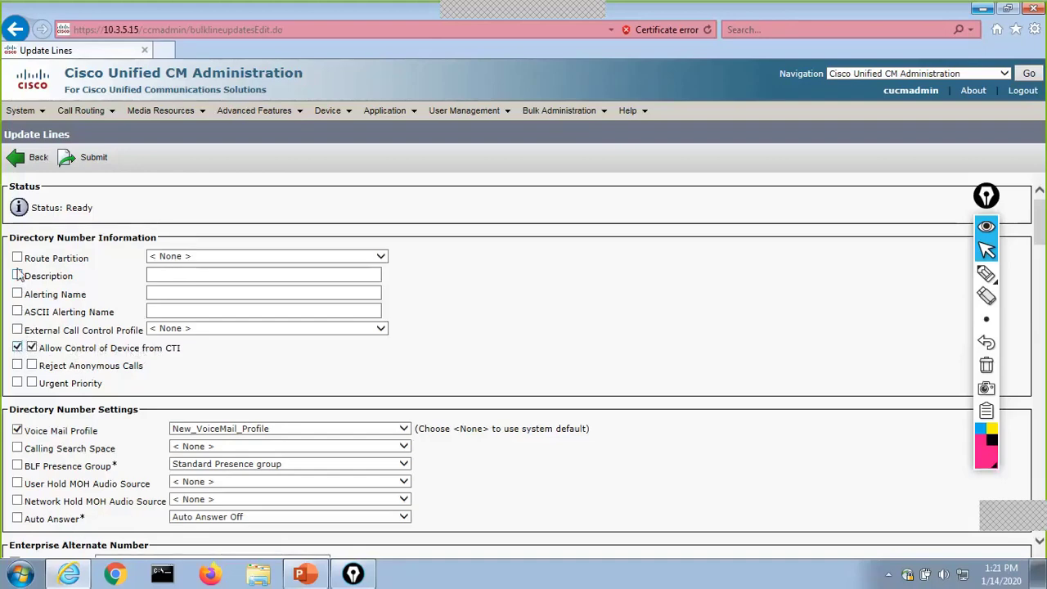
Step: Turn off Allow Control of Device from CTI and exclude it from the update
{"action": "left_click", "coordinate": [31, 347]}
{"action": "left_click", "coordinate": [32, 348]}
{"action": "left_click", "coordinate": [32, 348]}
{"action": "left_click", "coordinate": [18, 348]}
Step: Set the job to Run Immediately and submit the Update Lines job
{"action": "scroll", "coordinate": [626, 302], "scroll_direction": "down", "scroll_amount": 15}
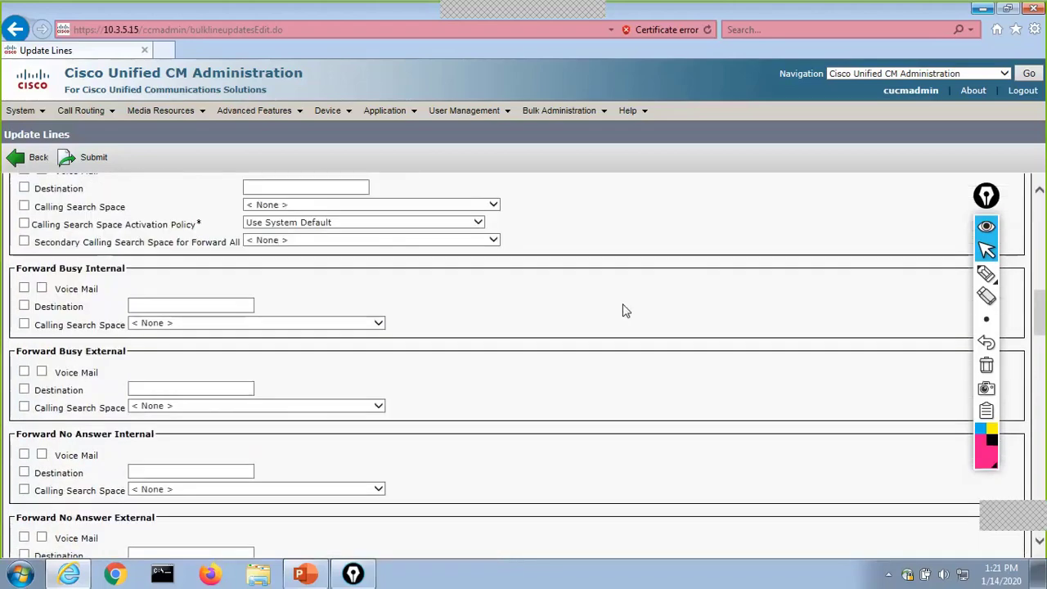
{"action": "scroll", "coordinate": [624, 305], "scroll_direction": "down", "scroll_amount": 15}
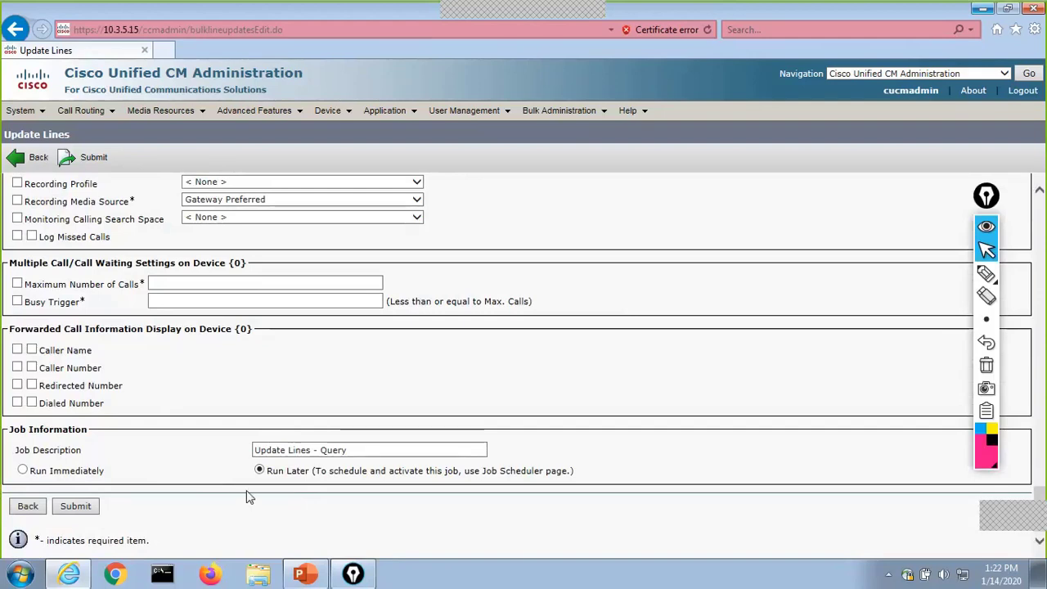
{"action": "left_click", "coordinate": [22, 472]}
{"action": "left_click", "coordinate": [78, 507]}
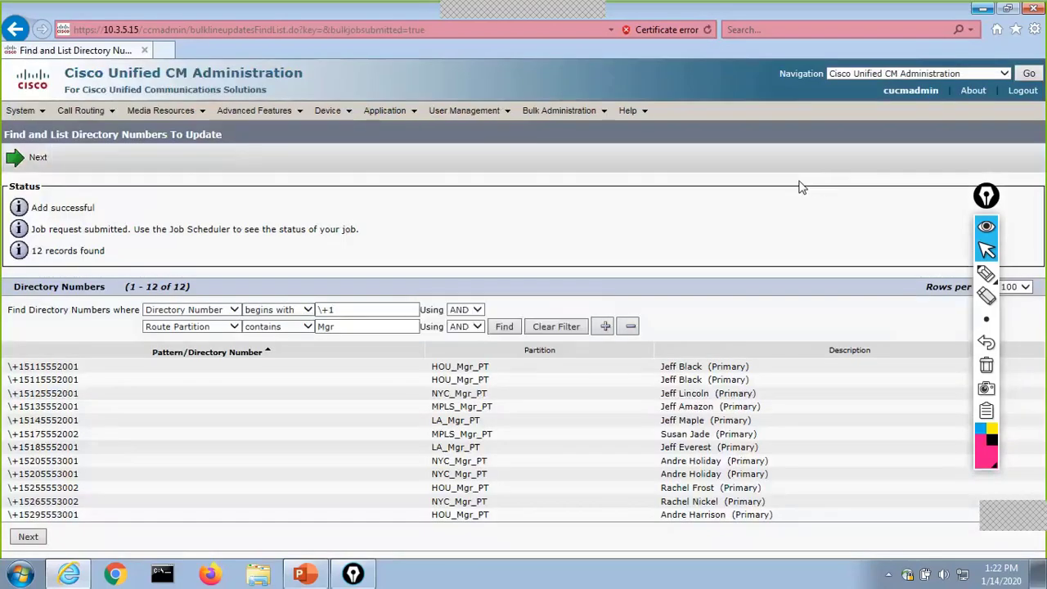
Step: Open the completed Update Lines job in Job Scheduler: 12 records succeeded, 0 failed
{"action": "left_click", "coordinate": [571, 116]}
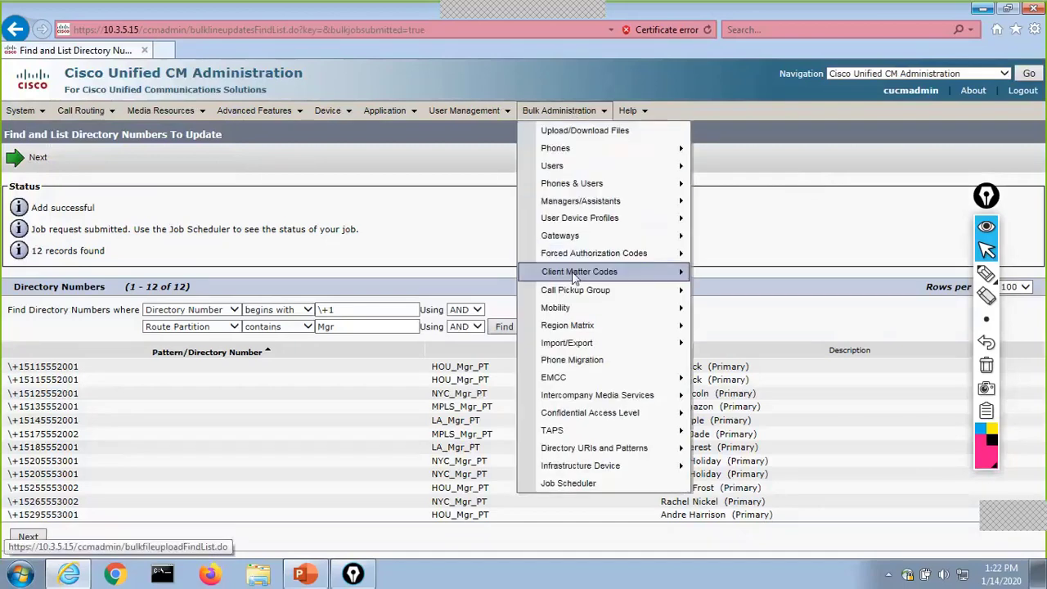
{"action": "left_click", "coordinate": [576, 485]}
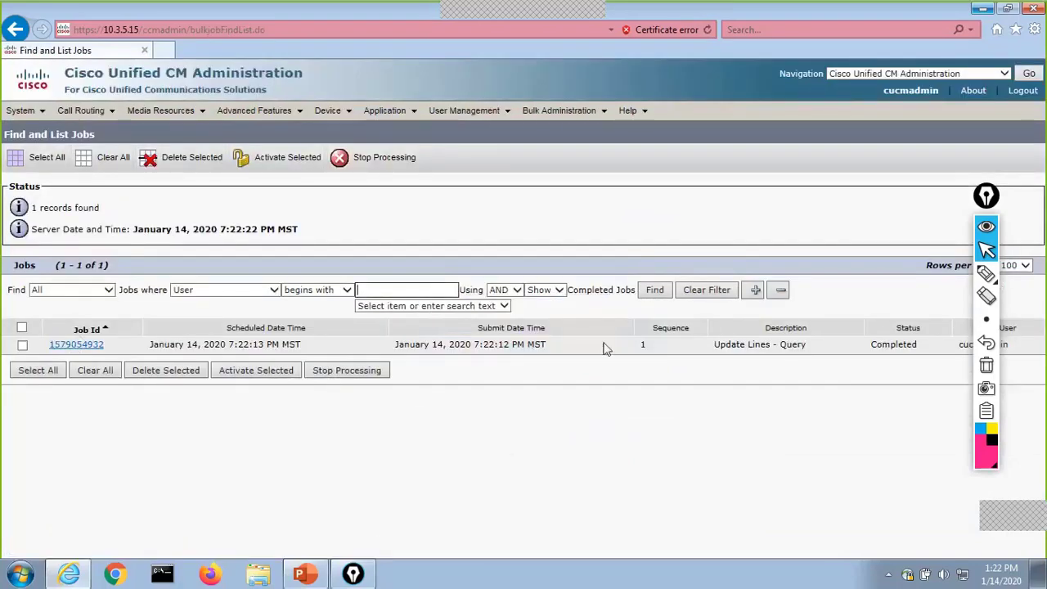
{"action": "left_click", "coordinate": [78, 345]}
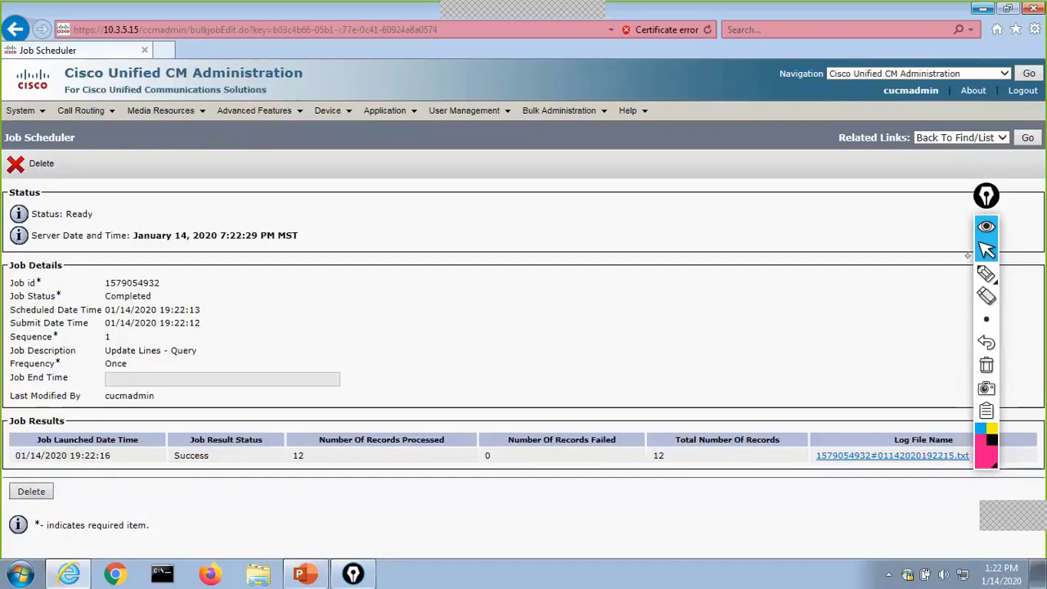
{"action": "left_click", "coordinate": [986, 274]}
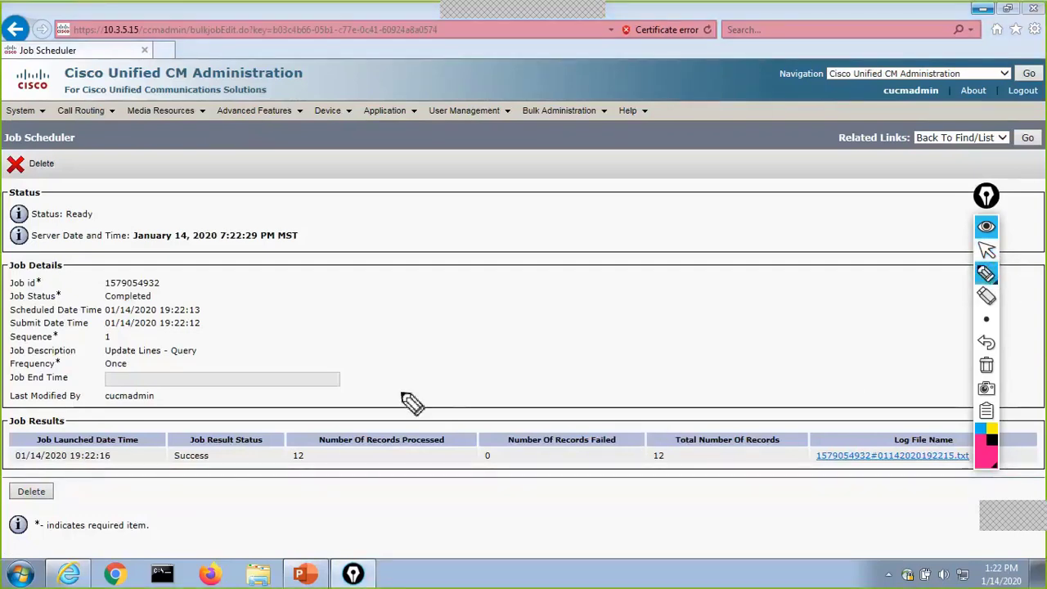
{"action": "left_click_drag", "start_coordinate": [353, 450], "coordinate": [389, 454]}
{"action": "left_click_drag", "start_coordinate": [288, 469], "coordinate": [302, 472]}
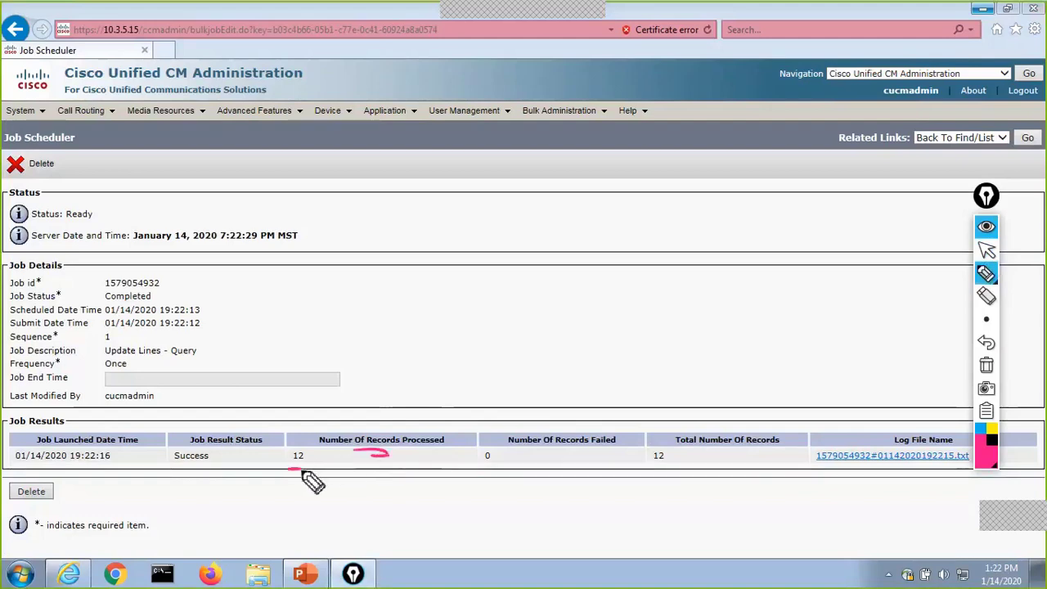
{"action": "left_click_drag", "start_coordinate": [543, 449], "coordinate": [565, 452]}
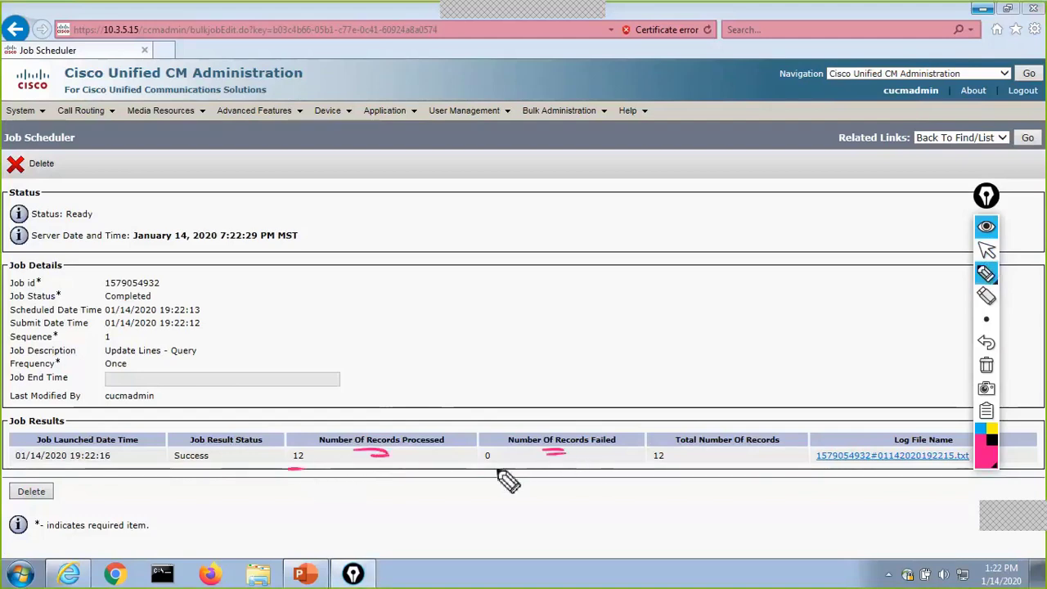
{"action": "left_click_drag", "start_coordinate": [500, 463], "coordinate": [478, 481]}
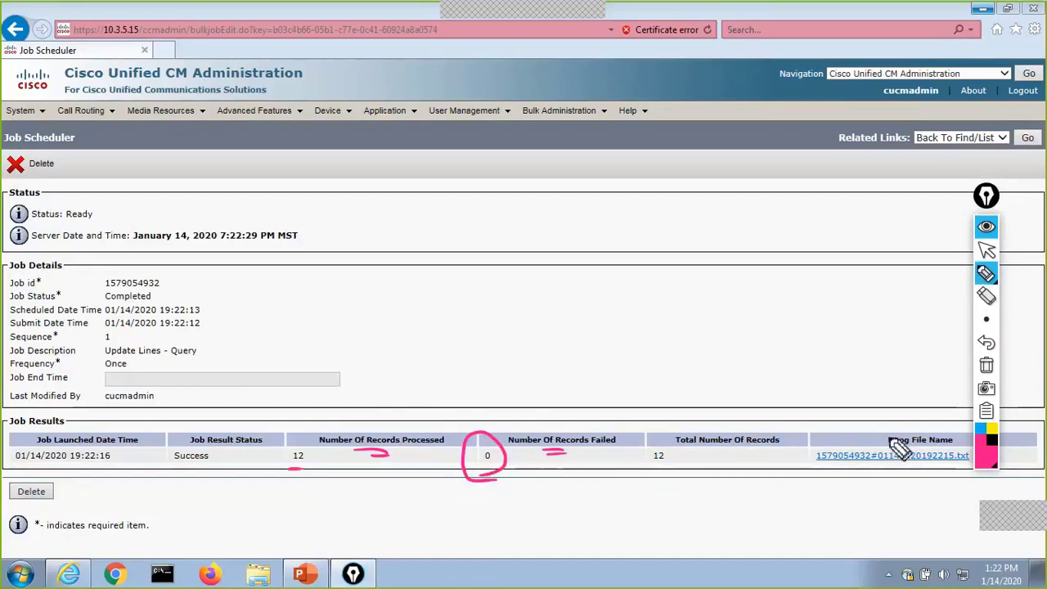
{"action": "mouse_move", "coordinate": [888, 440]}
{"action": "left_mouse_down"}
{"action": "mouse_move", "coordinate": [799, 460]}
{"action": "mouse_move", "coordinate": [961, 505]}
{"action": "mouse_move", "coordinate": [1027, 464]}
{"action": "mouse_move", "coordinate": [842, 422]}
{"action": "left_mouse_up"}
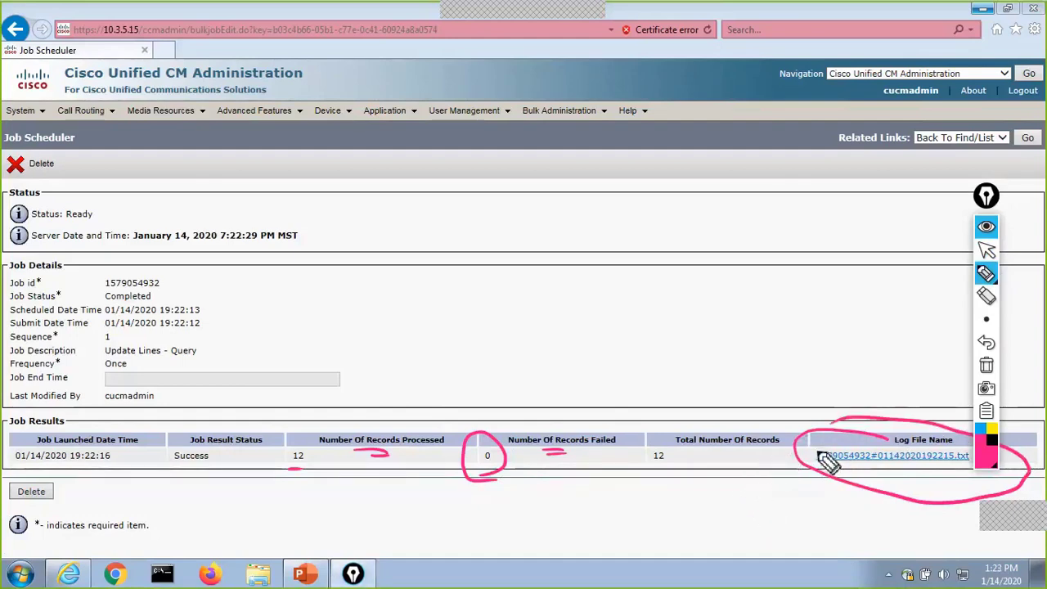
{"action": "left_click", "coordinate": [987, 251]}
{"action": "left_click", "coordinate": [986, 229]}
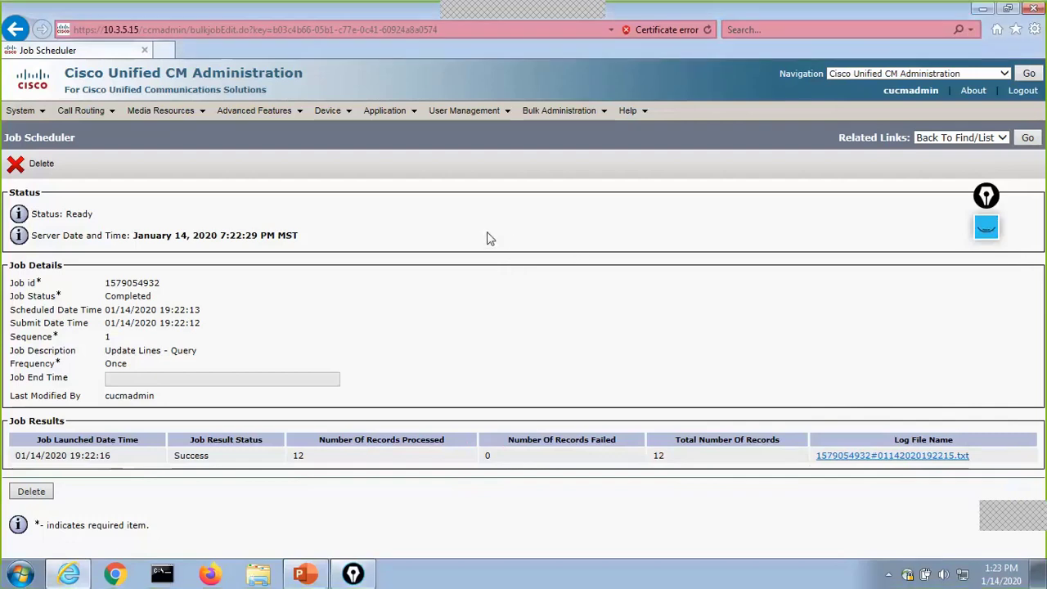
Step: List all directory numbers and open the HOU_Mgr_PT line to confirm New_VoiceMail_Profile
{"action": "mouse_move", "coordinate": [86, 111]}
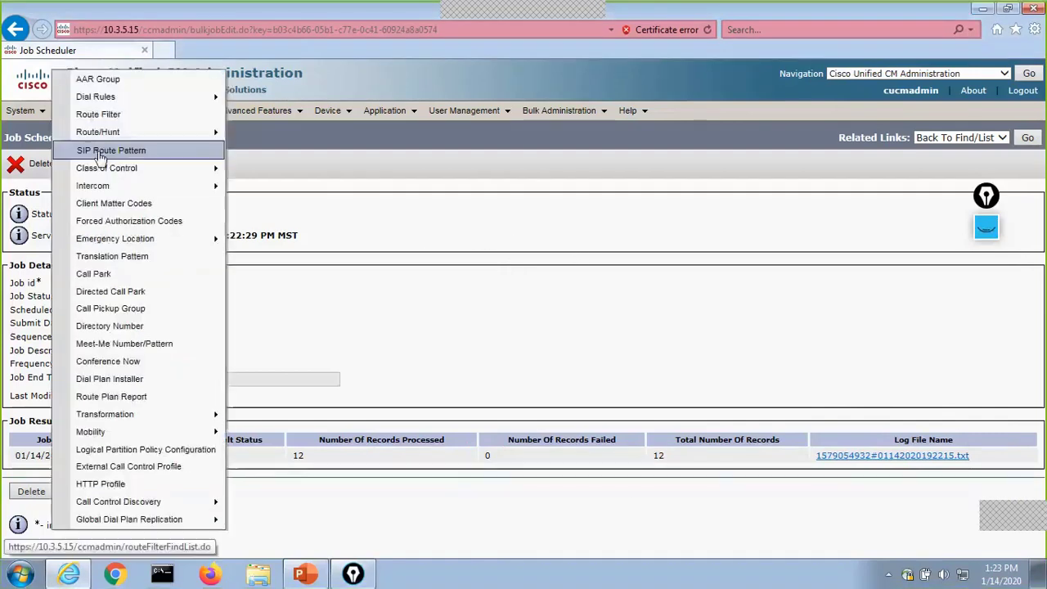
{"action": "left_click", "coordinate": [127, 326]}
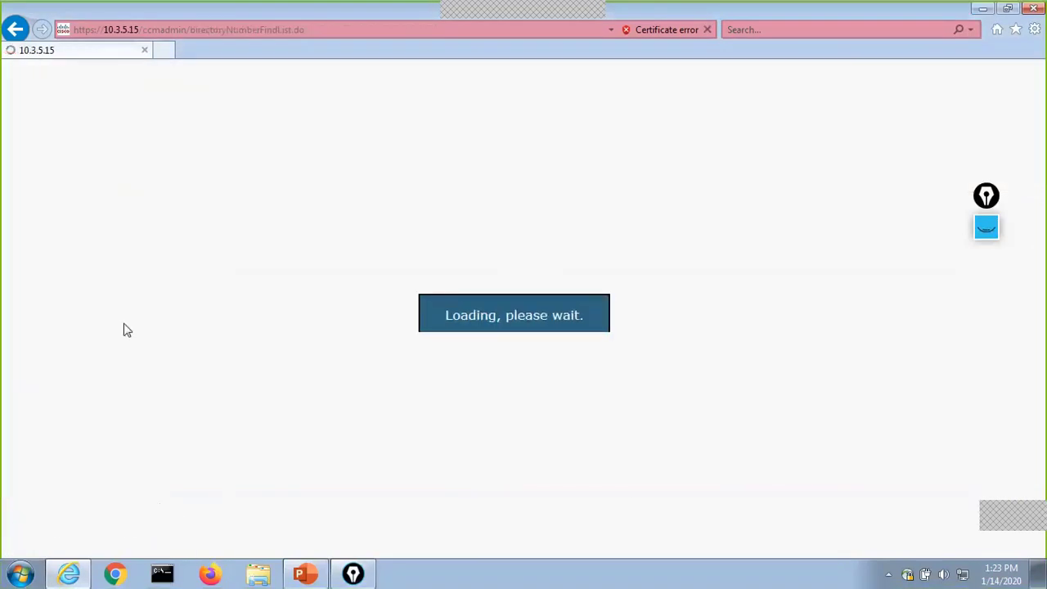
{"action": "left_click", "coordinate": [427, 216]}
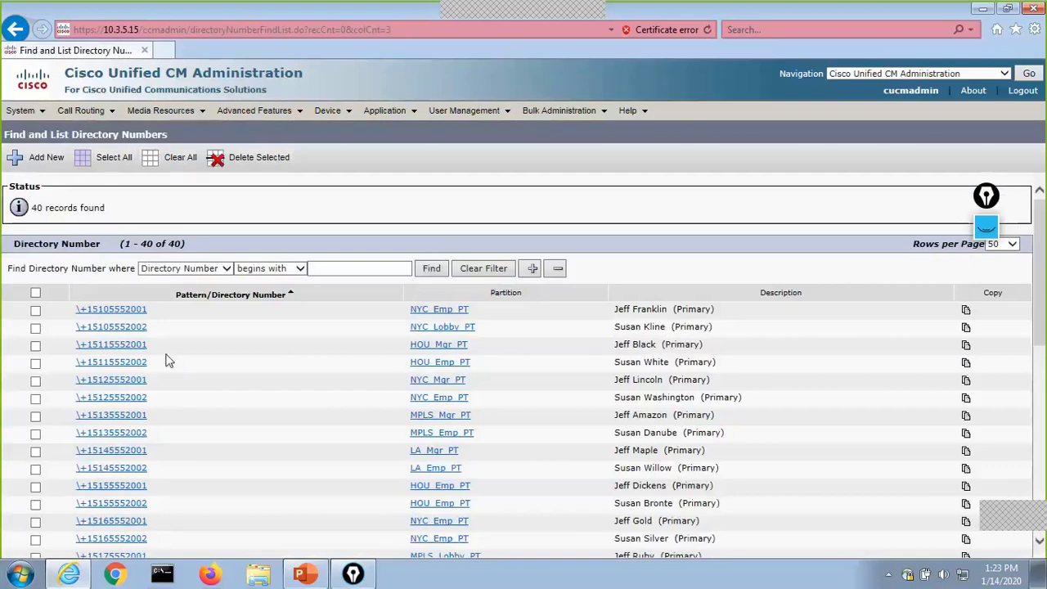
{"action": "left_click", "coordinate": [94, 347]}
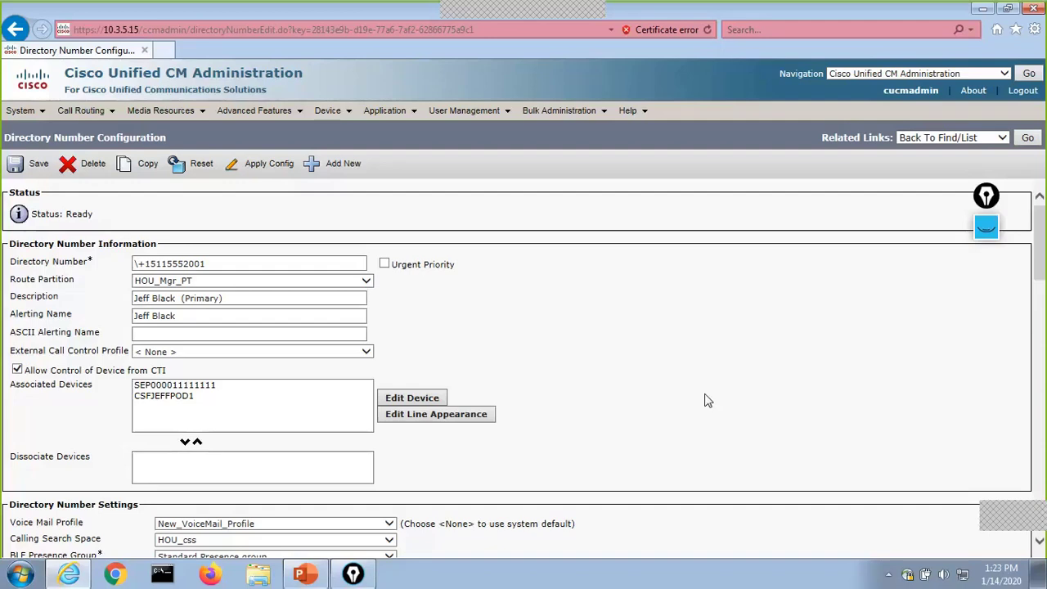
Step: Start the PowerPoint slide show at slide 18, "Bulk Edit using a Custom File"
{"action": "left_click", "coordinate": [303, 575]}
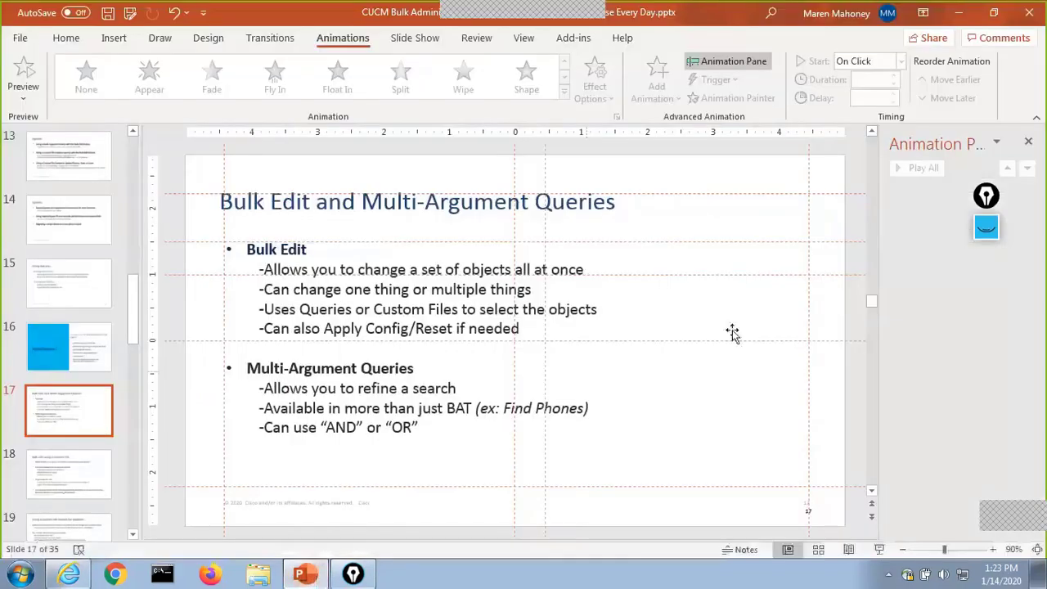
{"action": "left_click", "coordinate": [878, 548]}
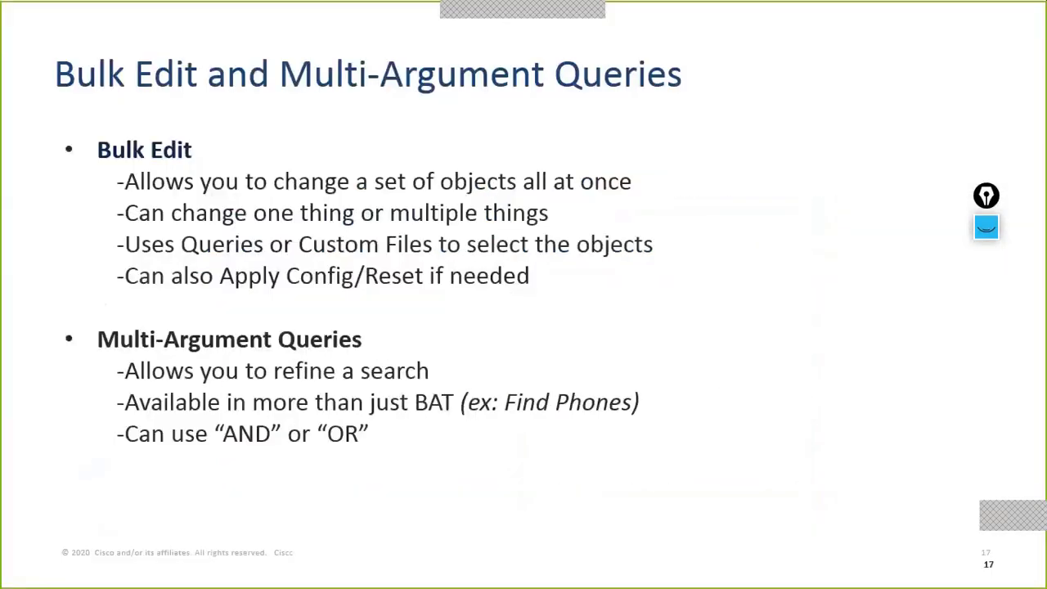
{"action": "key", "text": "Right"}
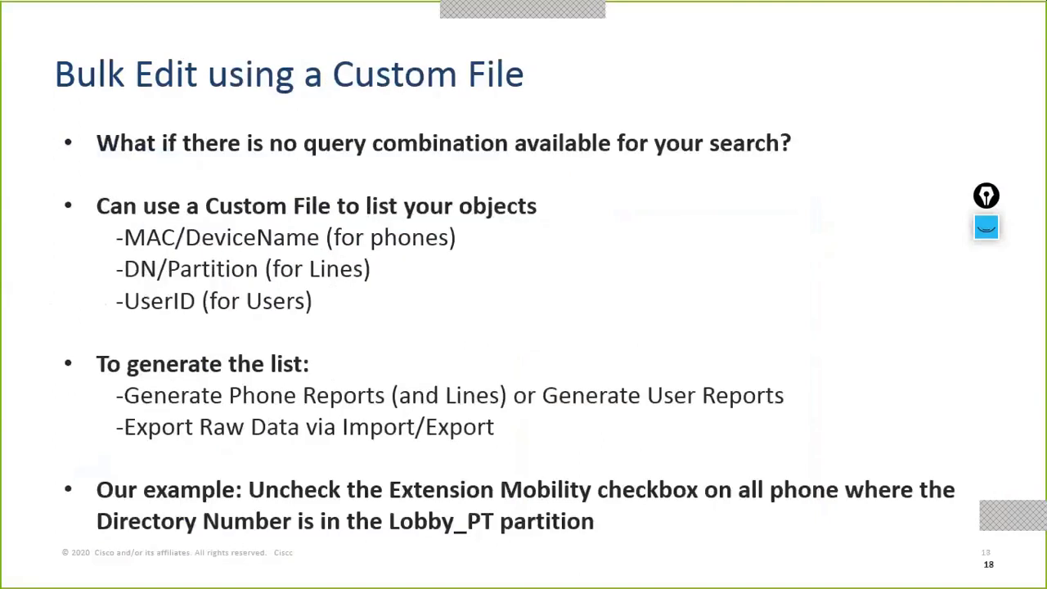
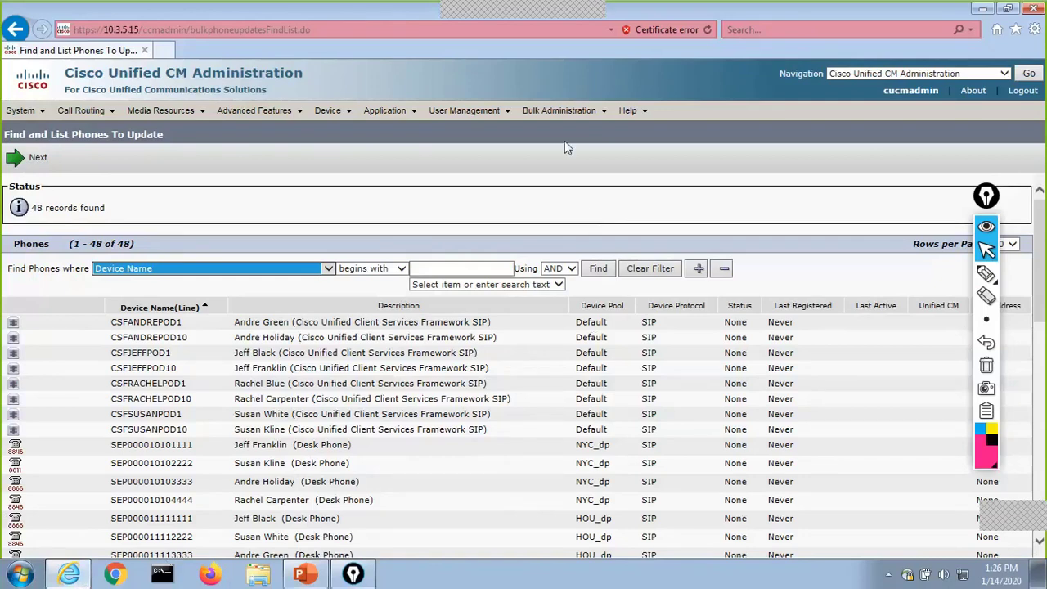
Step: Open Generate Phone Reports to list all 48 phones, noting the 1000-match query limit
{"action": "mouse_move", "coordinate": [562, 119]}
{"action": "mouse_move", "coordinate": [565, 149]}
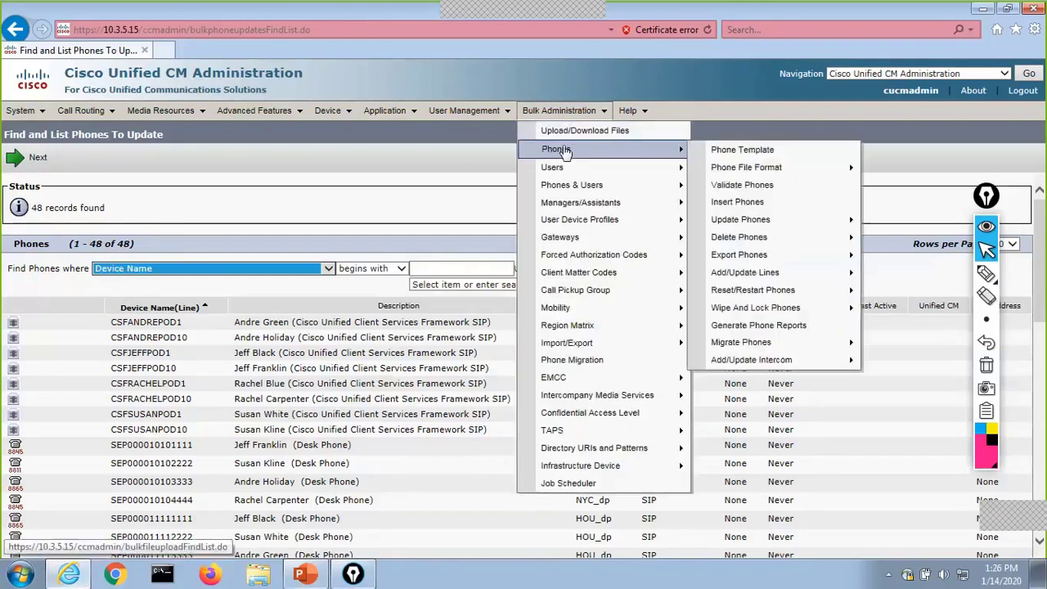
{"action": "left_click", "coordinate": [784, 326]}
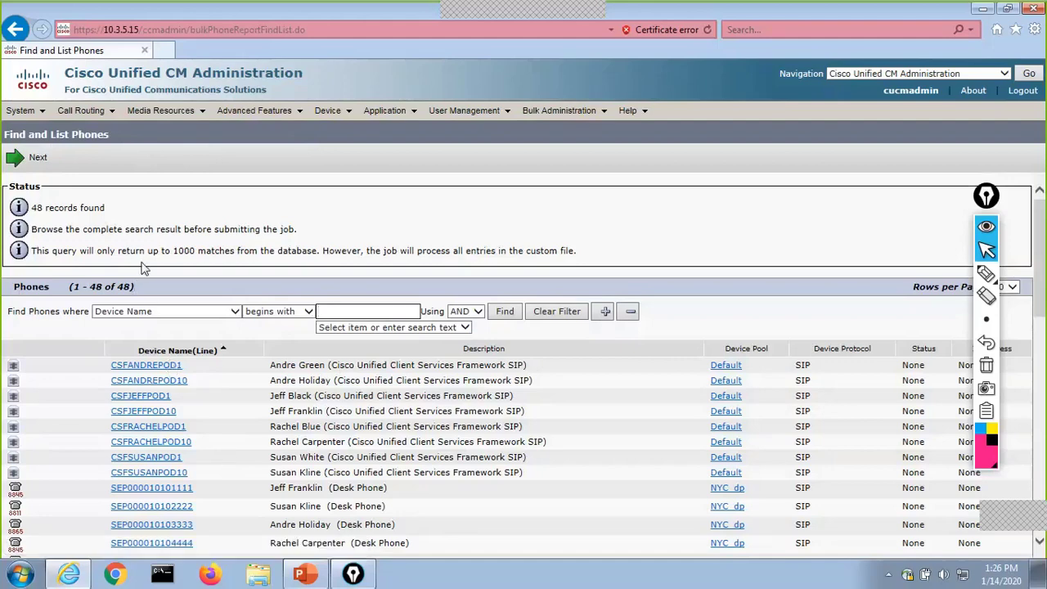
{"action": "left_click_drag", "start_coordinate": [119, 252], "coordinate": [266, 256]}
{"action": "left_click", "coordinate": [375, 209]}
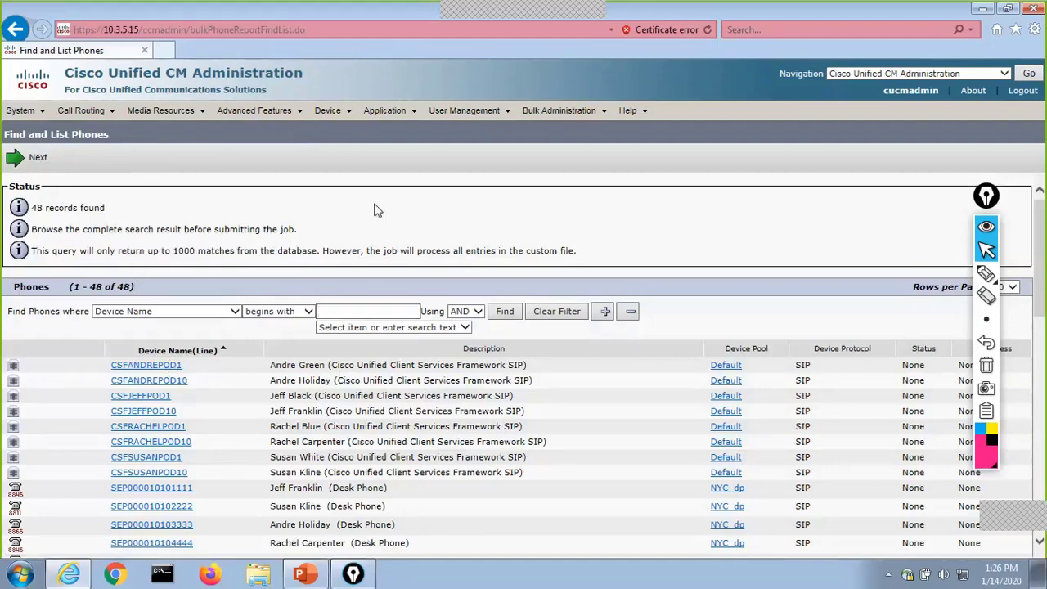
Step: Continue to the report configuration and add Device Name to the device fields
{"action": "left_click", "coordinate": [22, 160]}
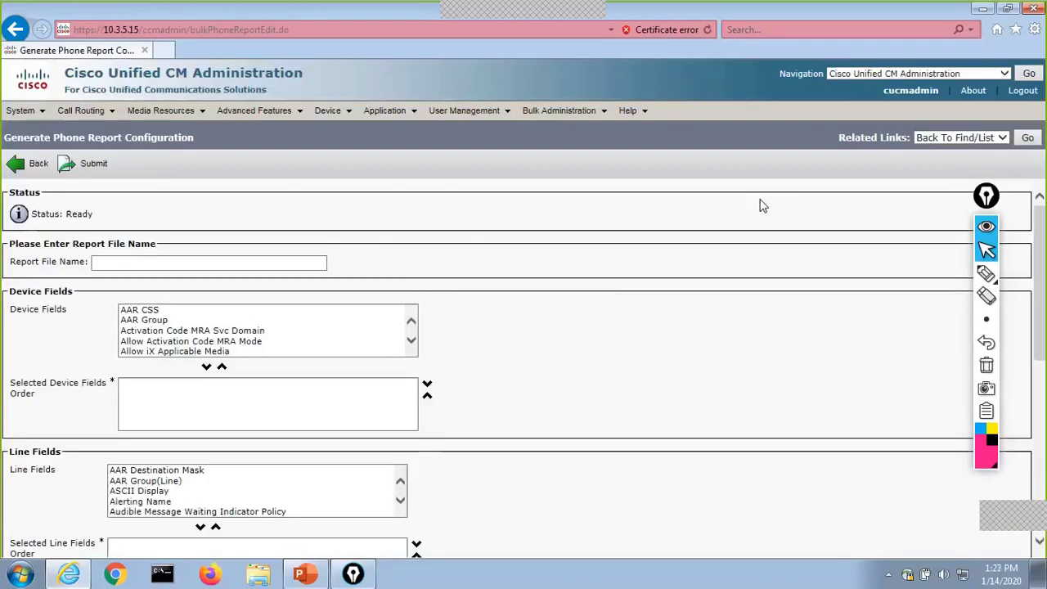
{"action": "left_click", "coordinate": [412, 343]}
{"action": "left_click", "coordinate": [411, 344]}
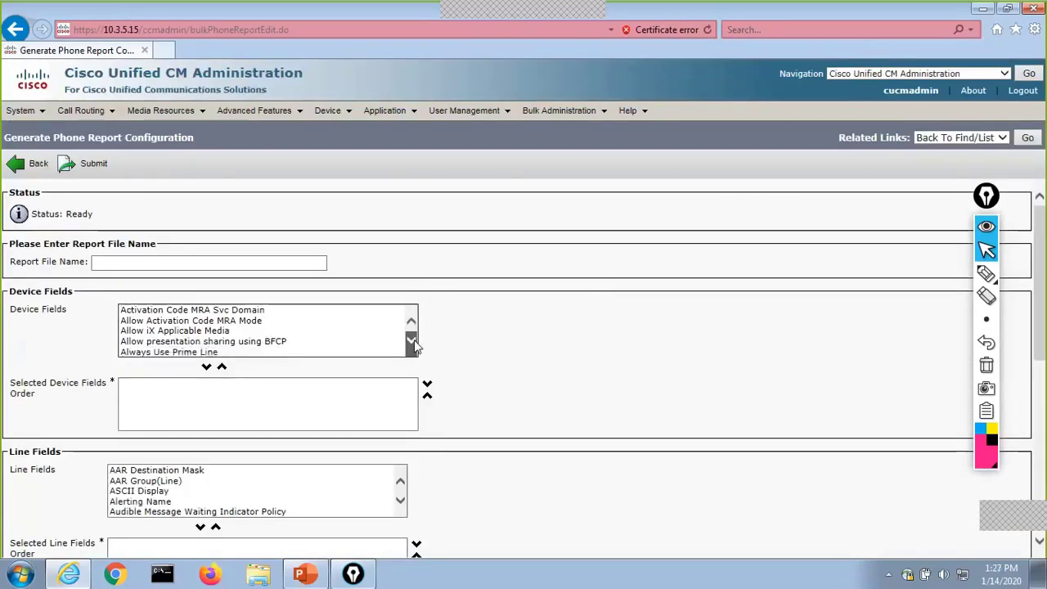
{"action": "left_click", "coordinate": [412, 343]}
{"action": "left_click", "coordinate": [310, 332]}
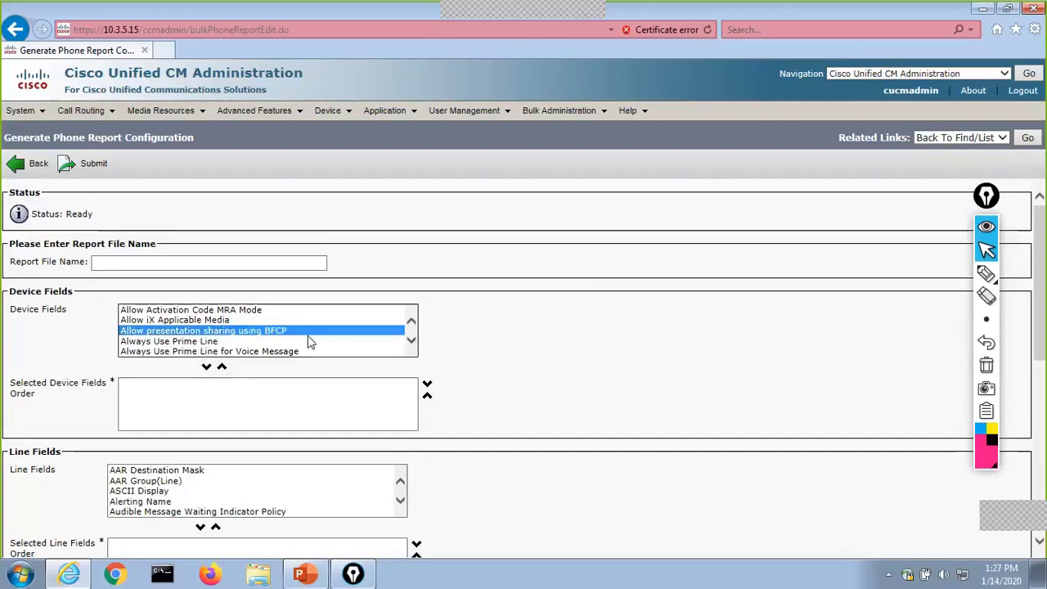
{"action": "key", "text": "d"}
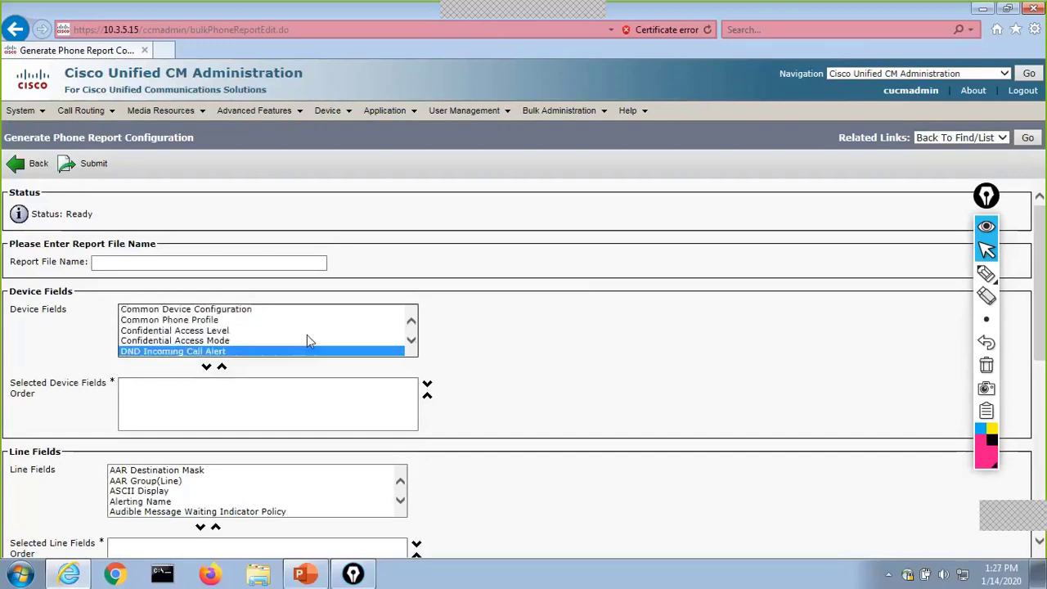
{"action": "left_click", "coordinate": [411, 343]}
{"action": "left_click", "coordinate": [411, 343]}
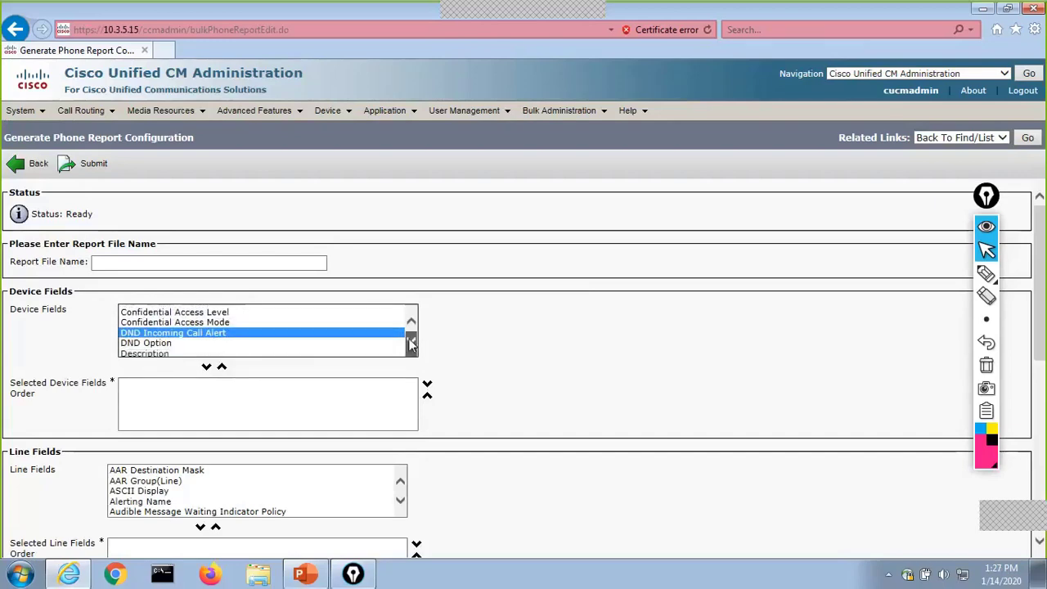
{"action": "left_click", "coordinate": [411, 344]}
{"action": "left_click", "coordinate": [412, 343]}
{"action": "left_click", "coordinate": [411, 344]}
{"action": "left_click", "coordinate": [270, 341]}
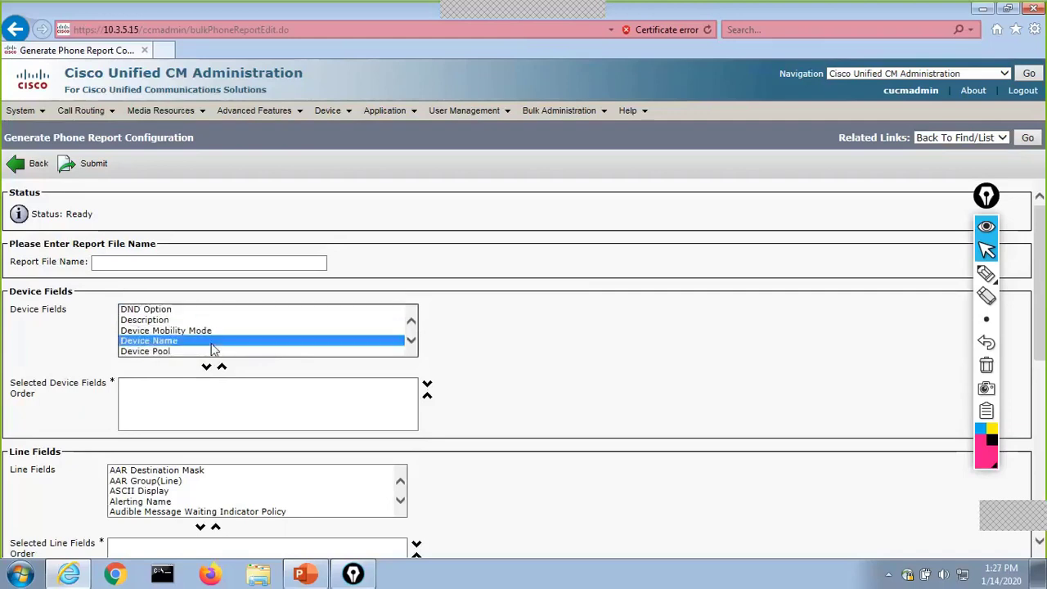
{"action": "left_click", "coordinate": [208, 368]}
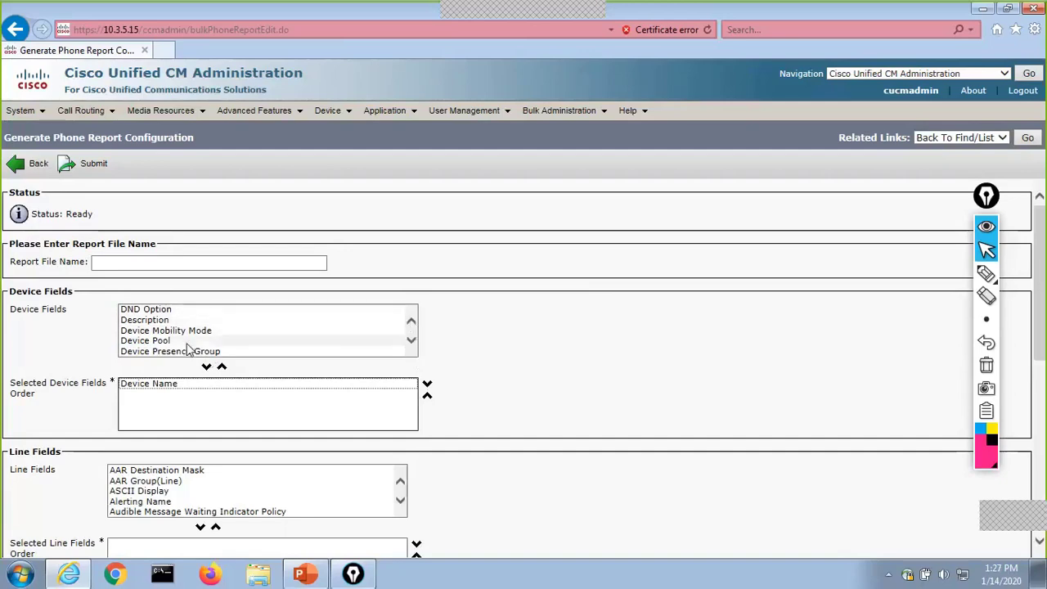
Step: Add Description after Device Name in the selected device fields
{"action": "left_click", "coordinate": [180, 319]}
{"action": "left_click", "coordinate": [207, 367]}
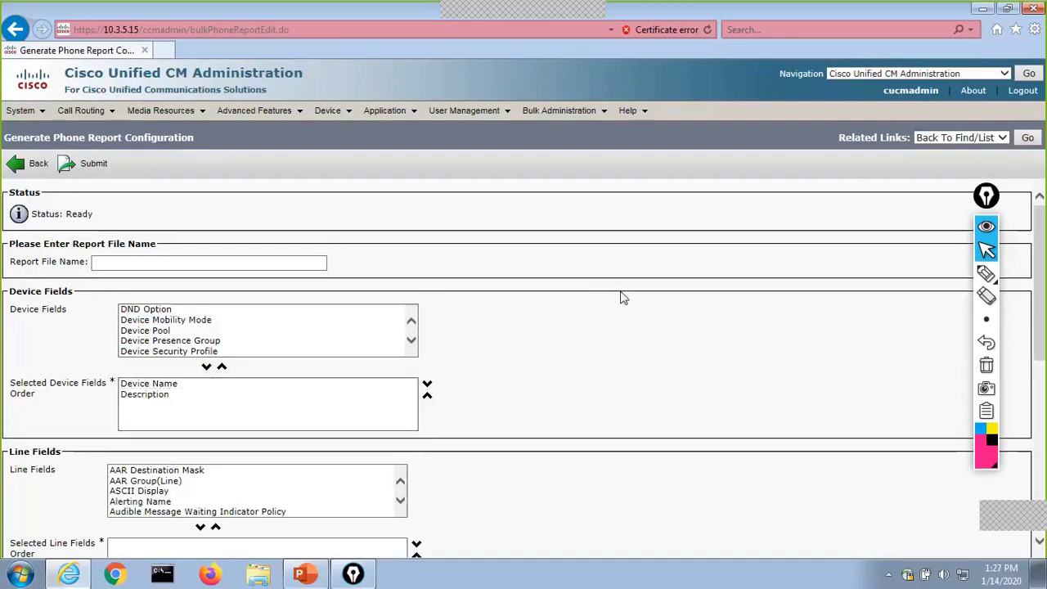
{"action": "scroll", "coordinate": [621, 299], "scroll_direction": "down", "scroll_amount": 3}
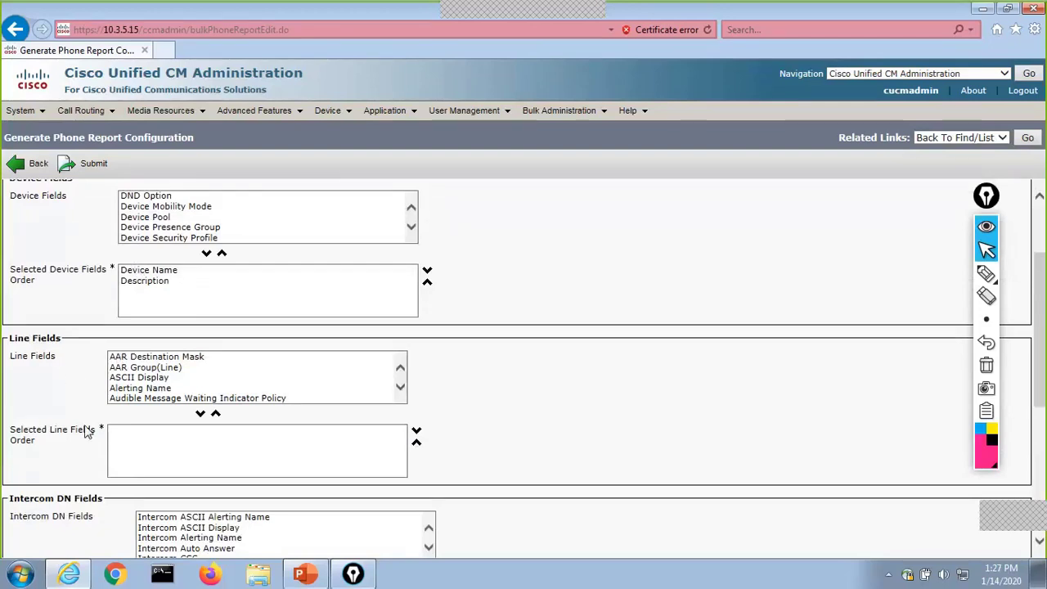
Step: Add Directory Number to the report's line fields
{"action": "left_click", "coordinate": [168, 357]}
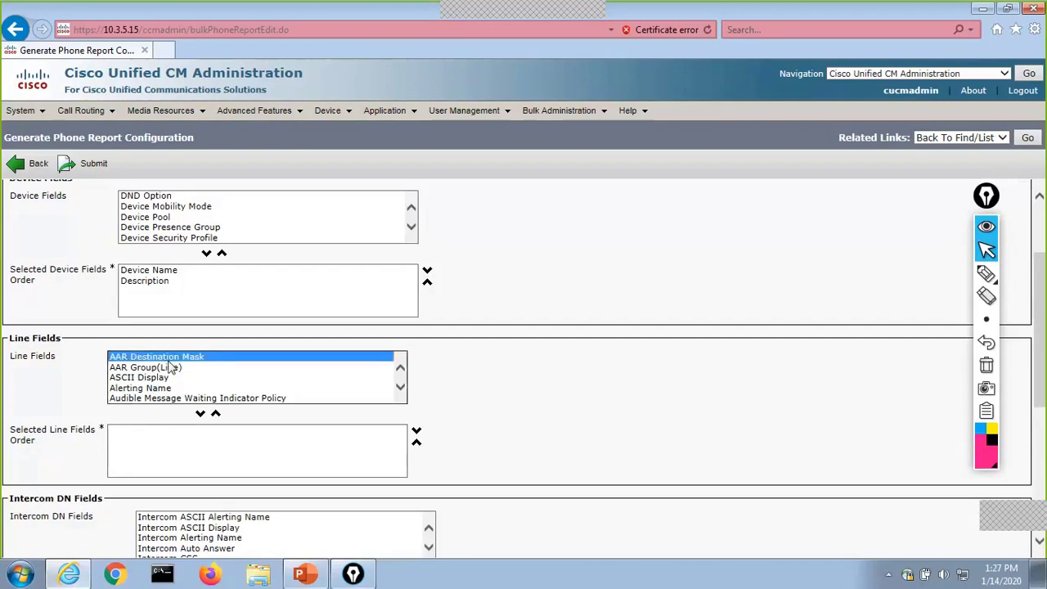
{"action": "key", "text": "d"}
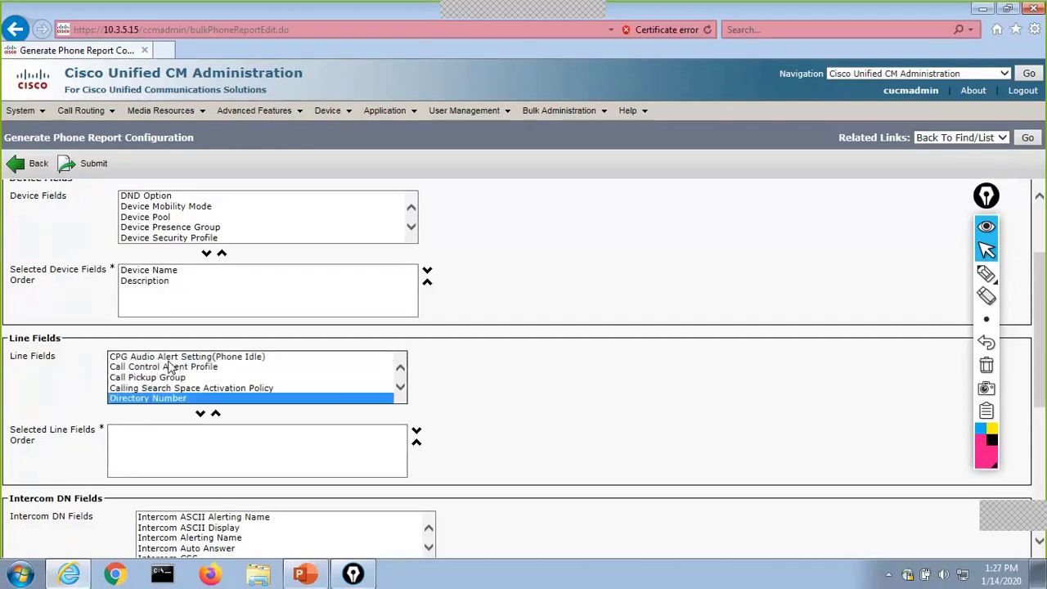
{"action": "left_click", "coordinate": [200, 413]}
Step: Add Partition below Directory Number in the line fields
{"action": "left_click", "coordinate": [199, 389]}
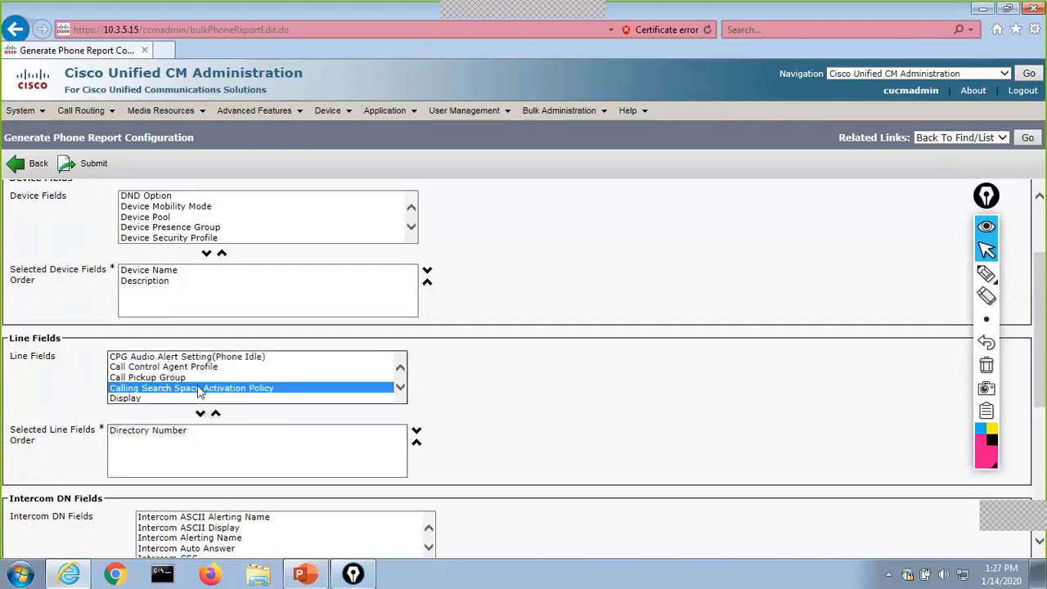
{"action": "key", "text": "p"}
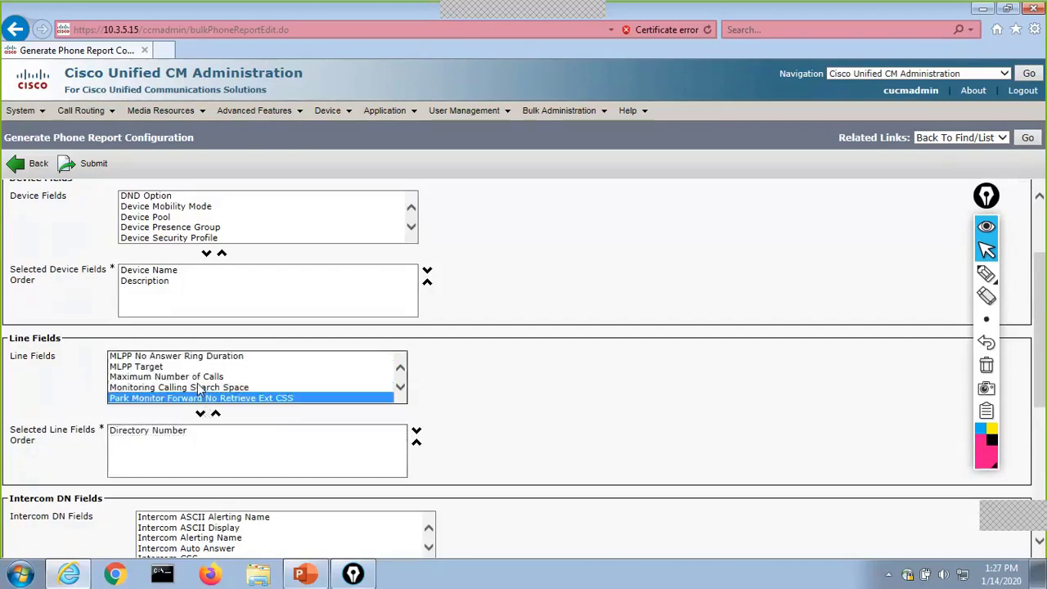
{"action": "left_click", "coordinate": [400, 388]}
{"action": "left_click", "coordinate": [401, 390]}
{"action": "left_click", "coordinate": [401, 389]}
{"action": "left_click", "coordinate": [401, 390]}
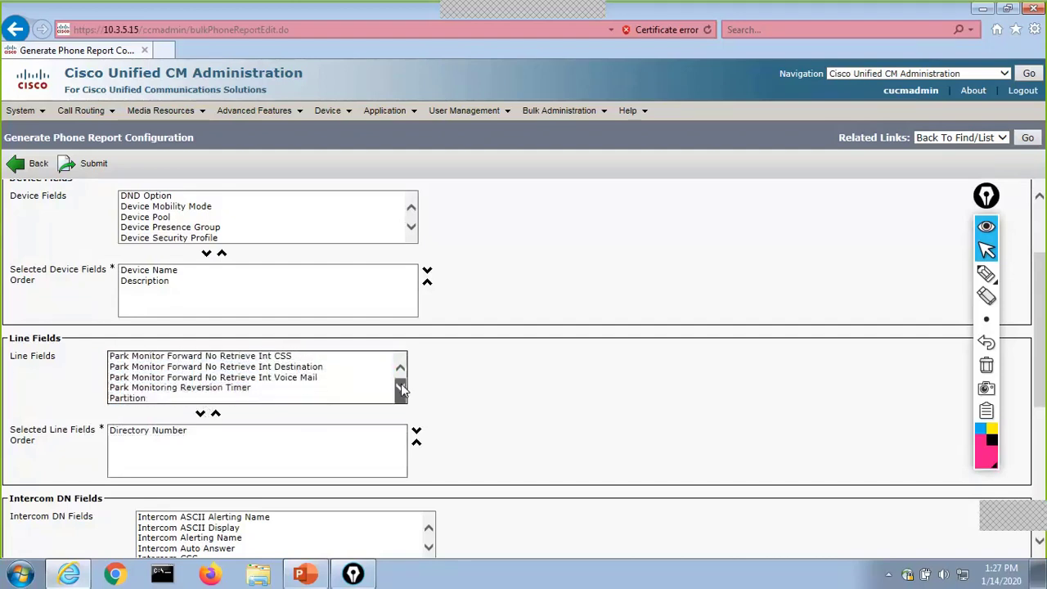
{"action": "left_click", "coordinate": [402, 390]}
{"action": "left_click", "coordinate": [401, 391]}
{"action": "left_click", "coordinate": [123, 367]}
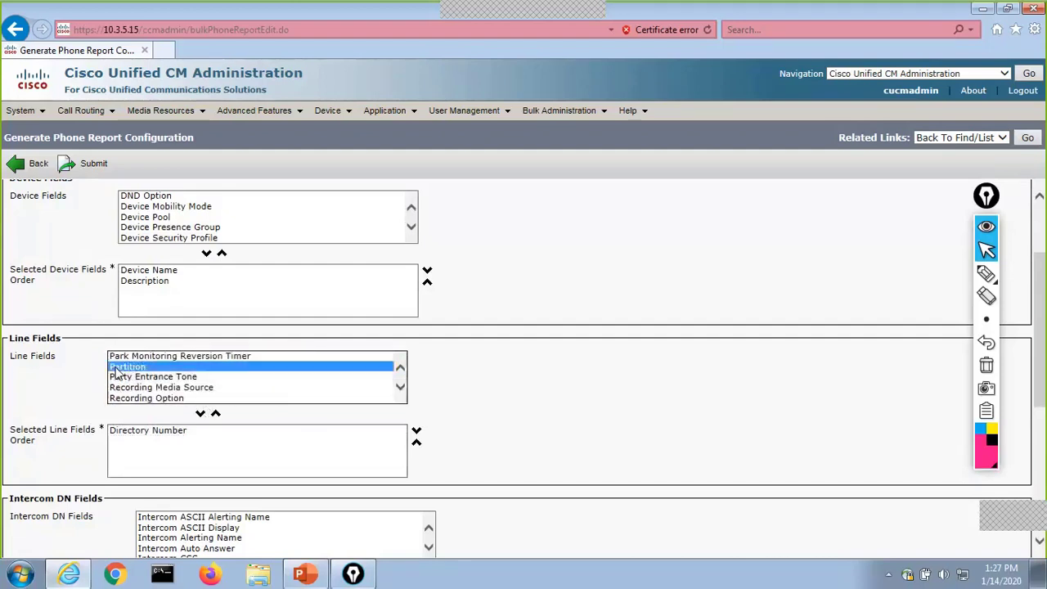
{"action": "left_click", "coordinate": [201, 414]}
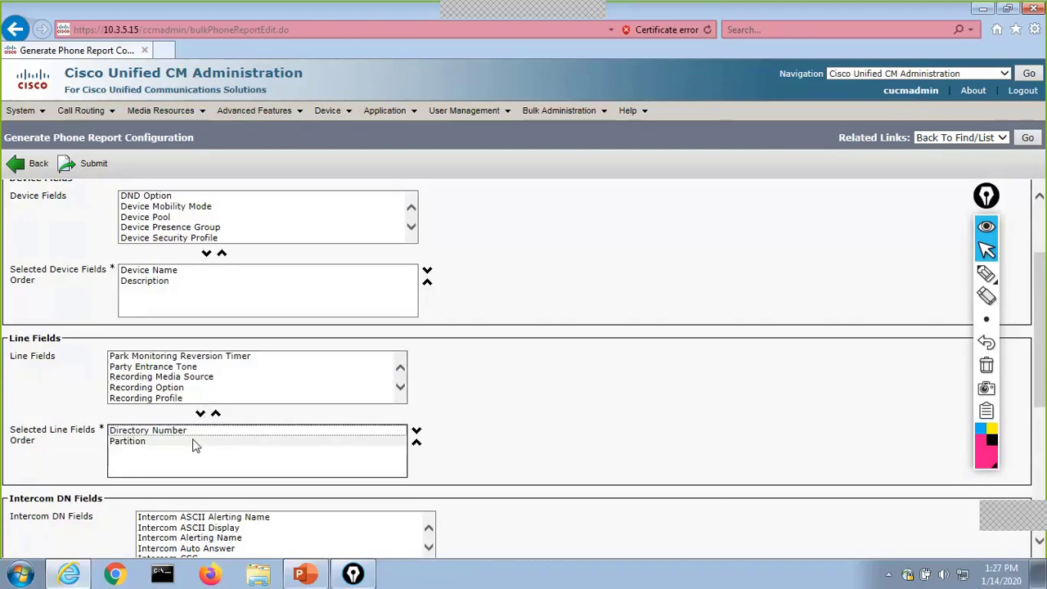
Step: Verify the order by moving Partition above Directory Number and back below it
{"action": "left_click", "coordinate": [117, 440]}
{"action": "left_click", "coordinate": [416, 442]}
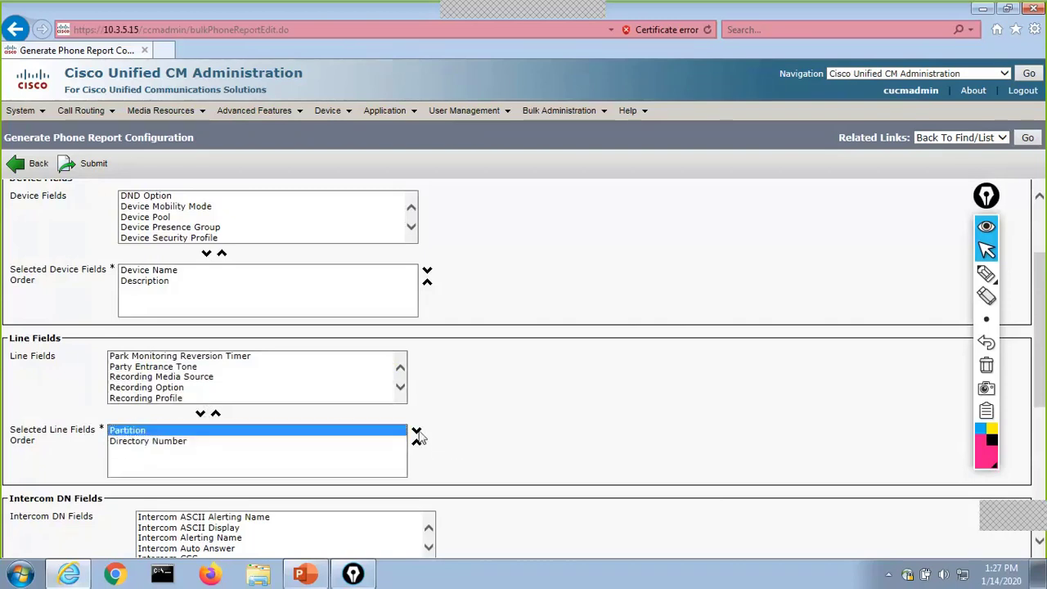
{"action": "left_click", "coordinate": [416, 430]}
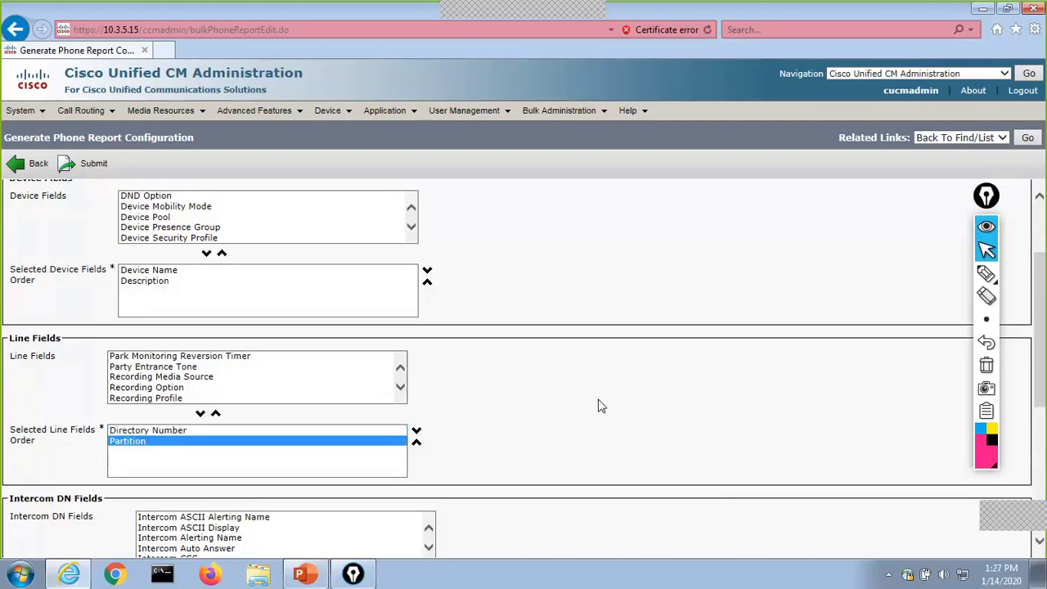
{"action": "scroll", "coordinate": [598, 407], "scroll_direction": "up", "scroll_amount": 3}
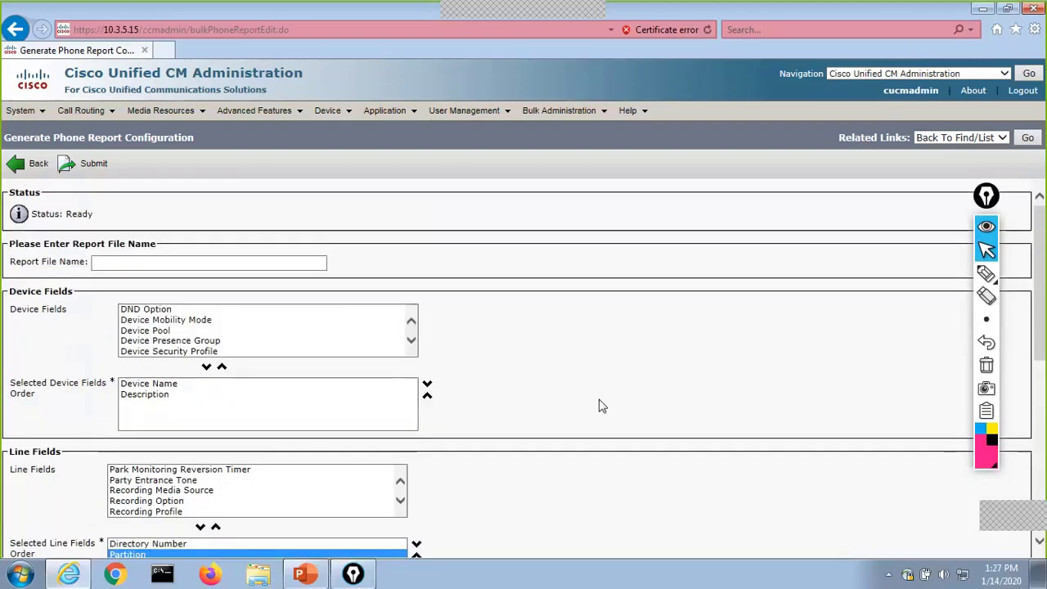
Step: Name the report Lobby_PT_Export, choose Run Immediately, and submit the job
{"action": "left_click", "coordinate": [243, 263]}
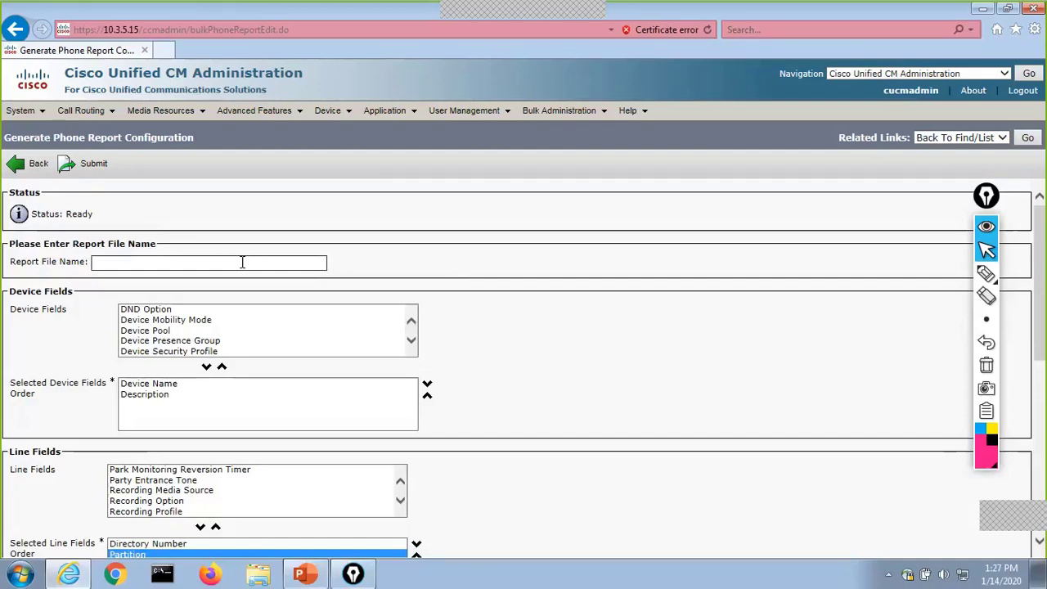
{"action": "type", "text": "Lobby_PT_Export"}
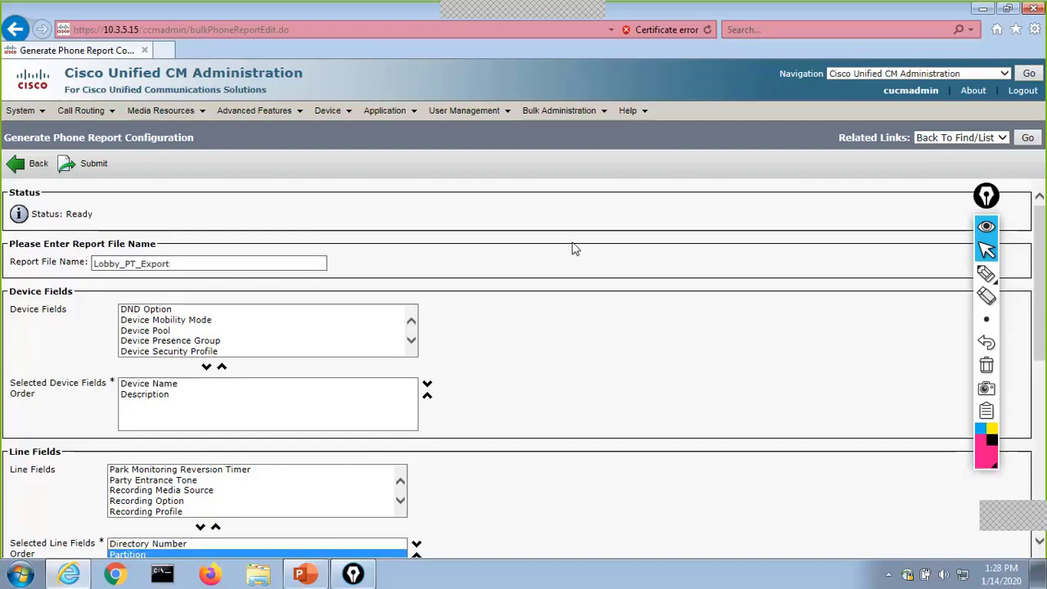
{"action": "scroll", "coordinate": [572, 261], "scroll_direction": "down", "scroll_amount": 5}
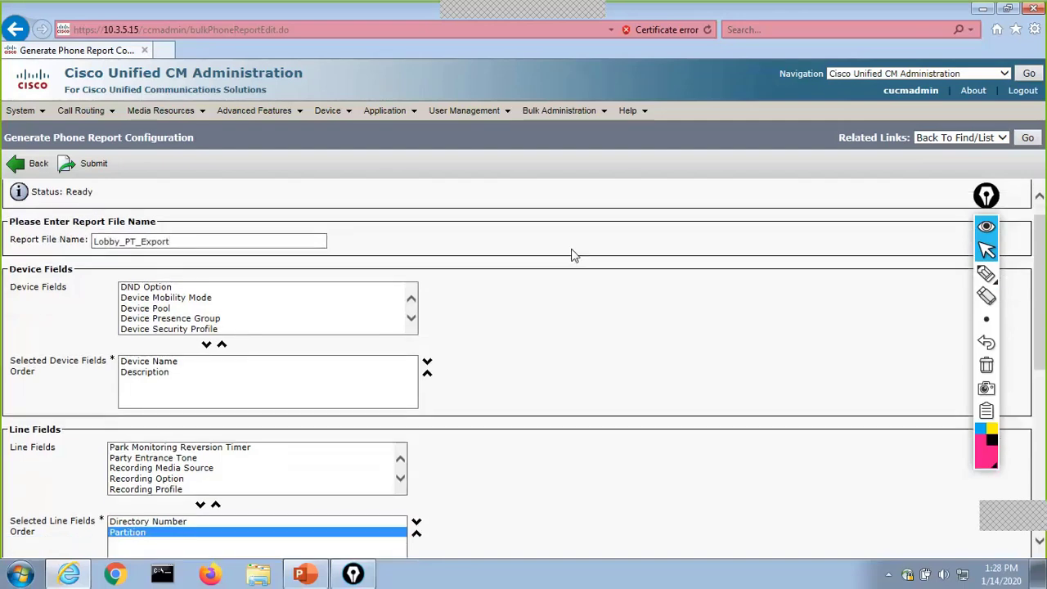
{"action": "scroll", "coordinate": [483, 368], "scroll_direction": "down", "scroll_amount": 1}
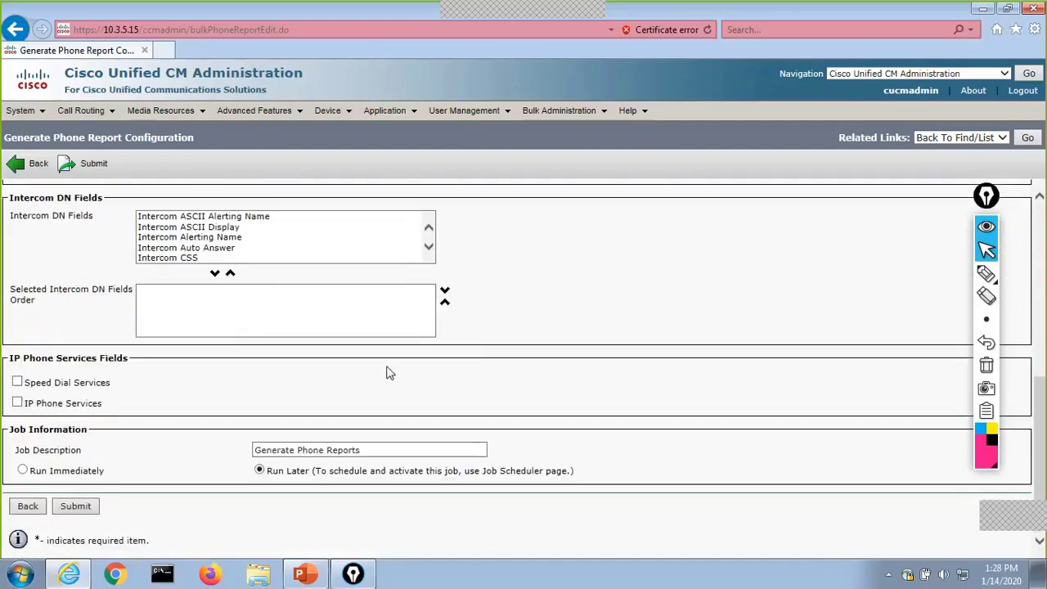
{"action": "left_click", "coordinate": [22, 471]}
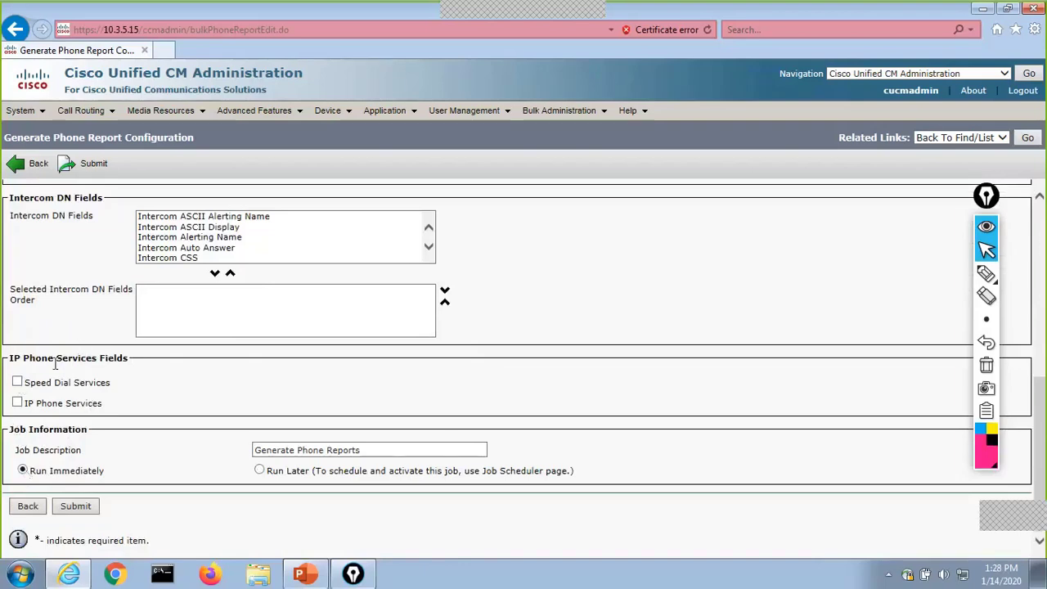
{"action": "left_click", "coordinate": [76, 506]}
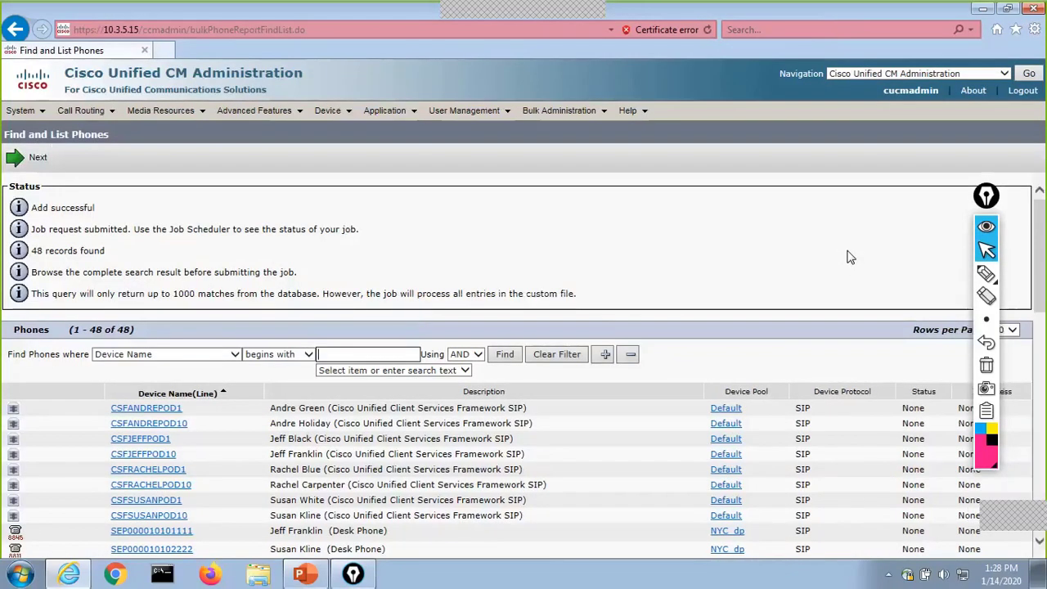
{"action": "mouse_move", "coordinate": [565, 113]}
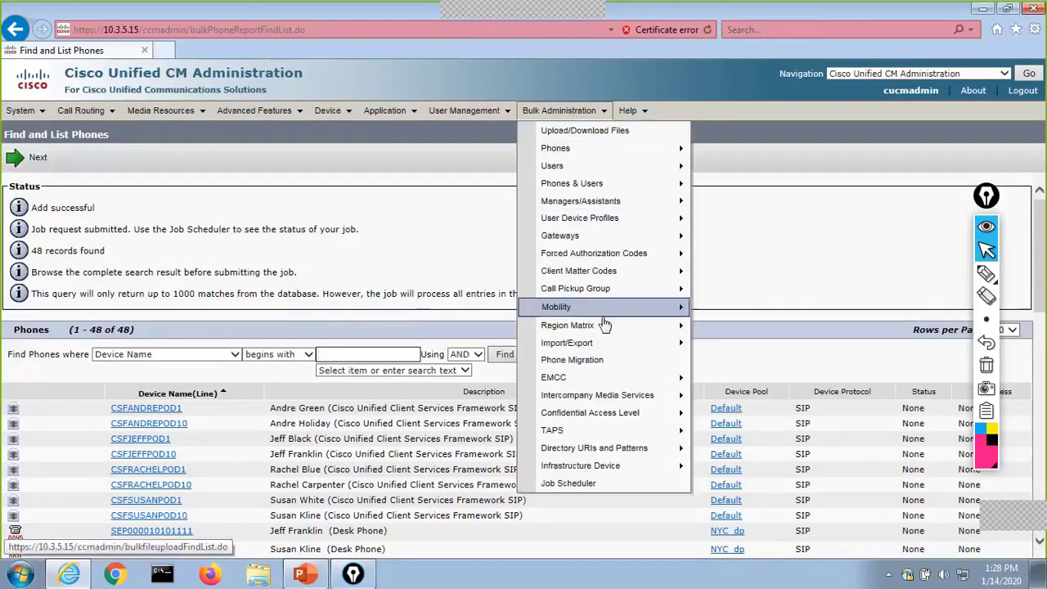
{"action": "left_click", "coordinate": [611, 484]}
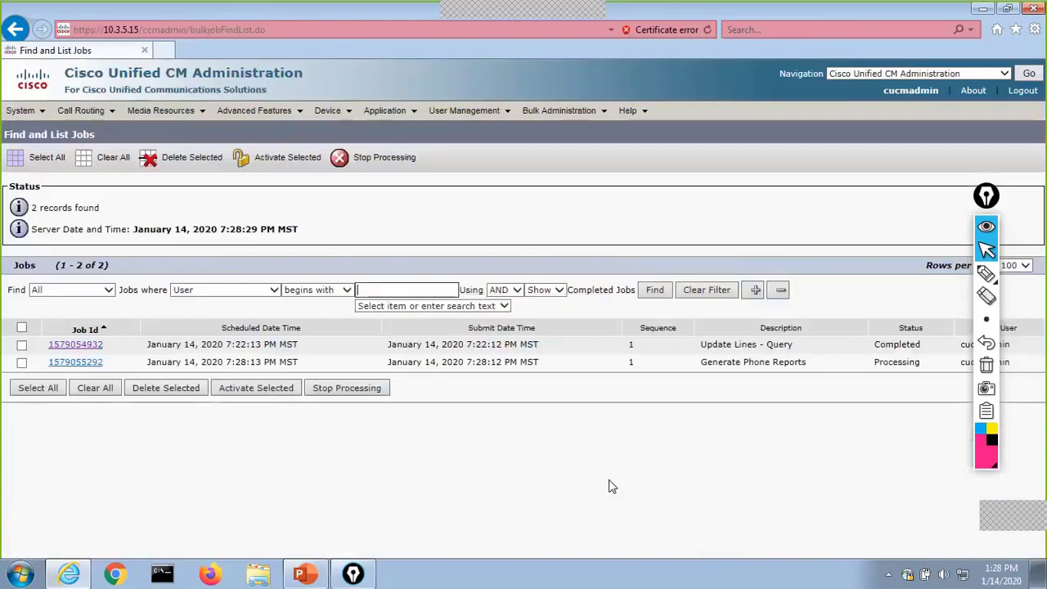
{"action": "left_click", "coordinate": [657, 294]}
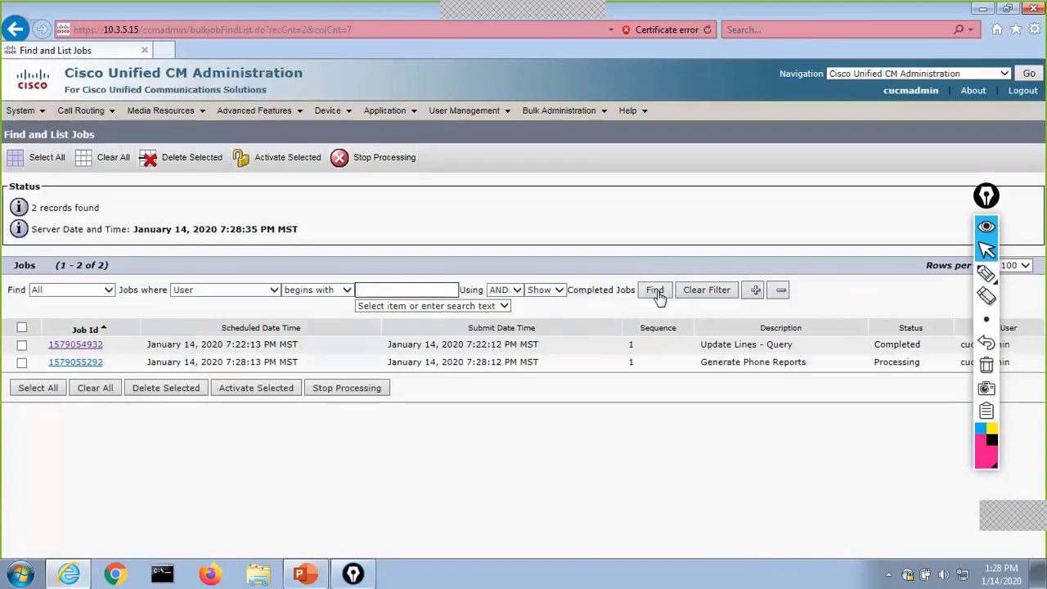
{"action": "left_click", "coordinate": [72, 364]}
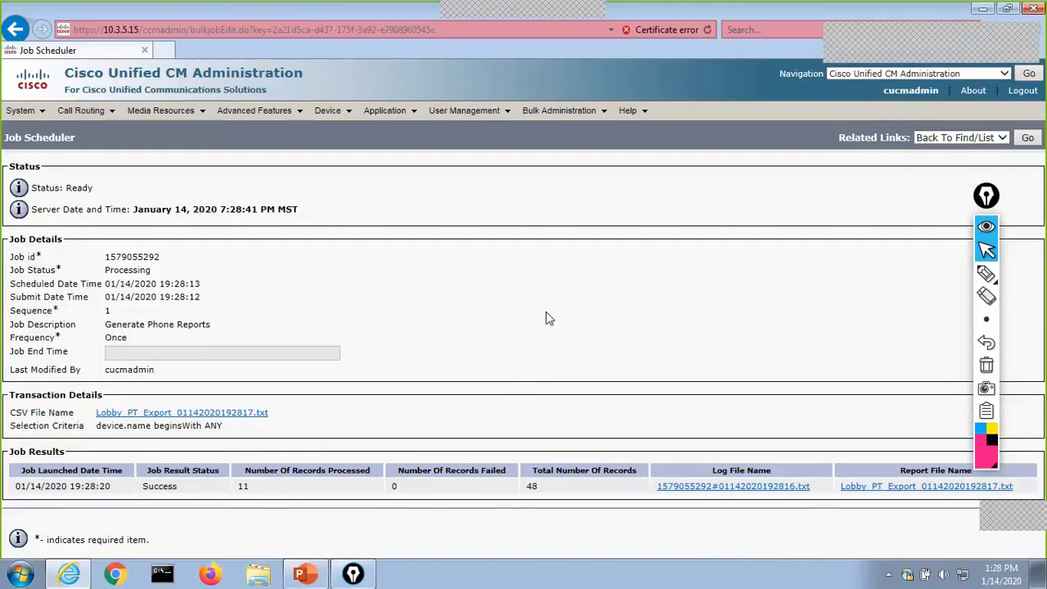
{"action": "left_click", "coordinate": [1029, 139]}
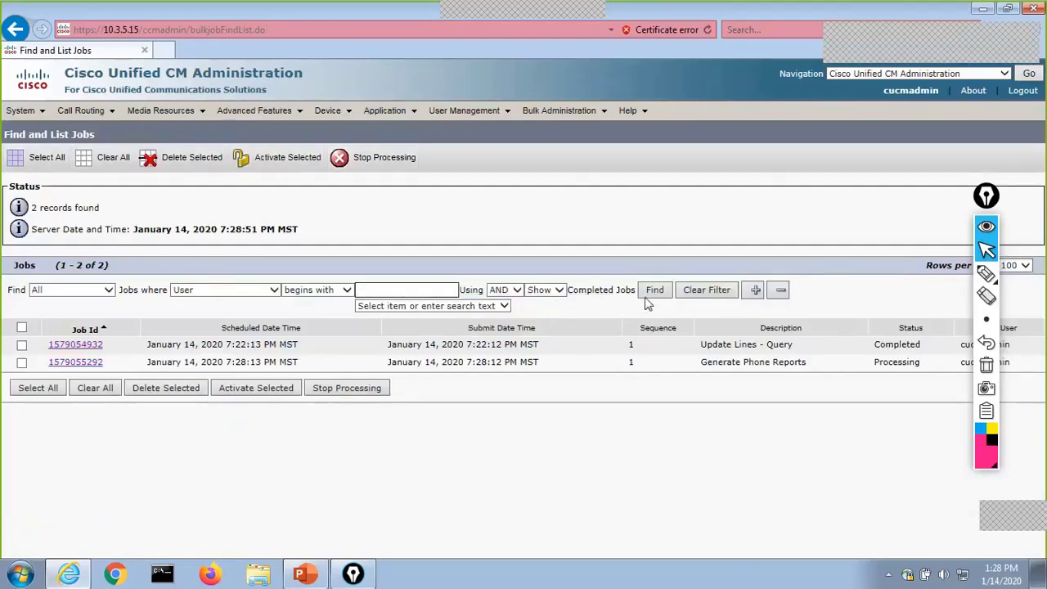
{"action": "left_click", "coordinate": [70, 365]}
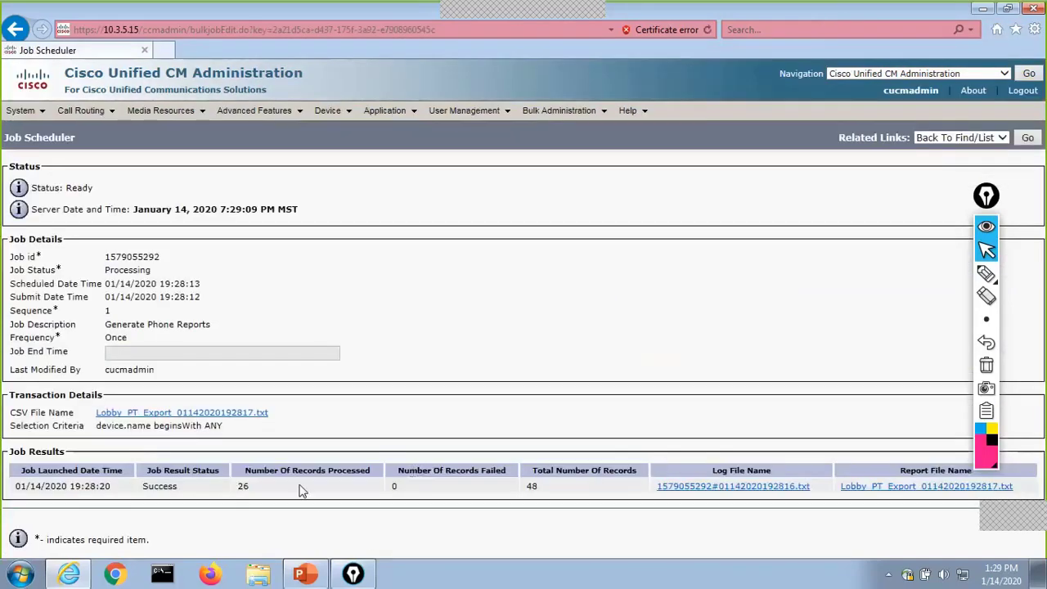
{"action": "left_click", "coordinate": [1028, 139]}
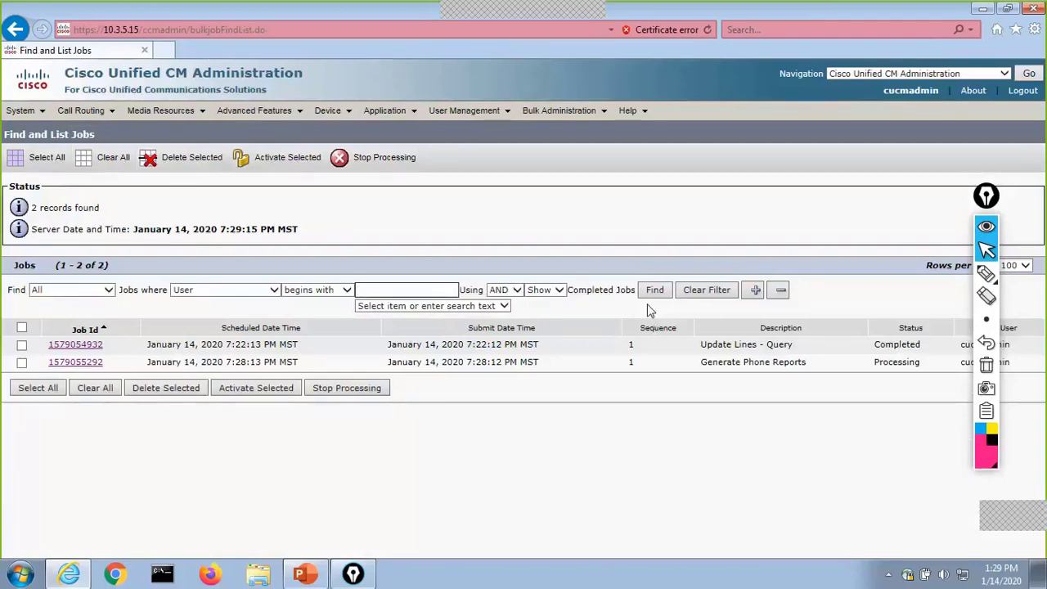
Step: Refresh the job list and check Job Scheduler until Generate Phone Reports shows Completed
{"action": "left_click", "coordinate": [653, 291]}
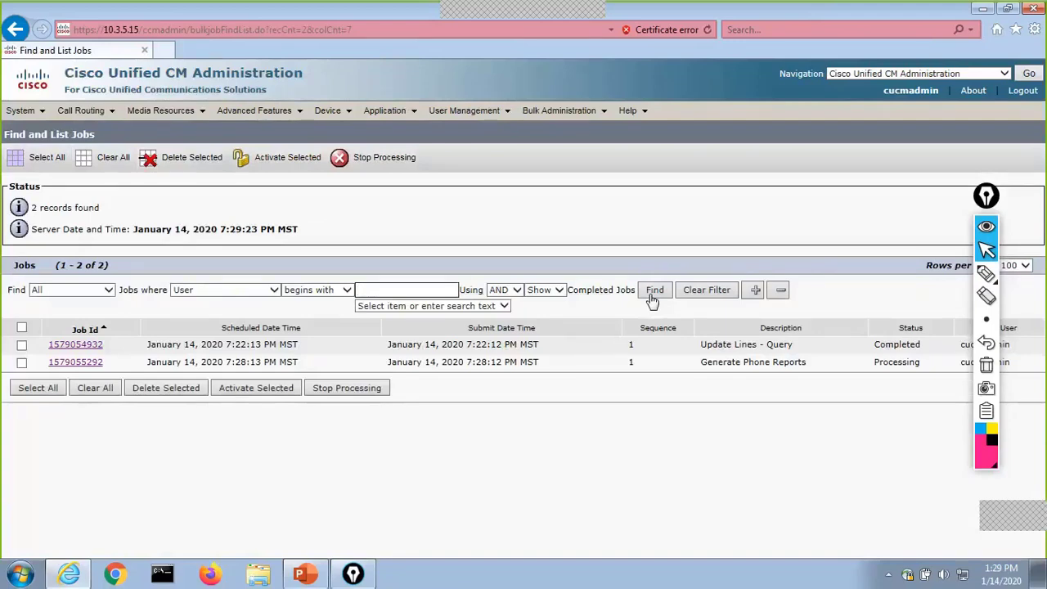
{"action": "left_click", "coordinate": [652, 298]}
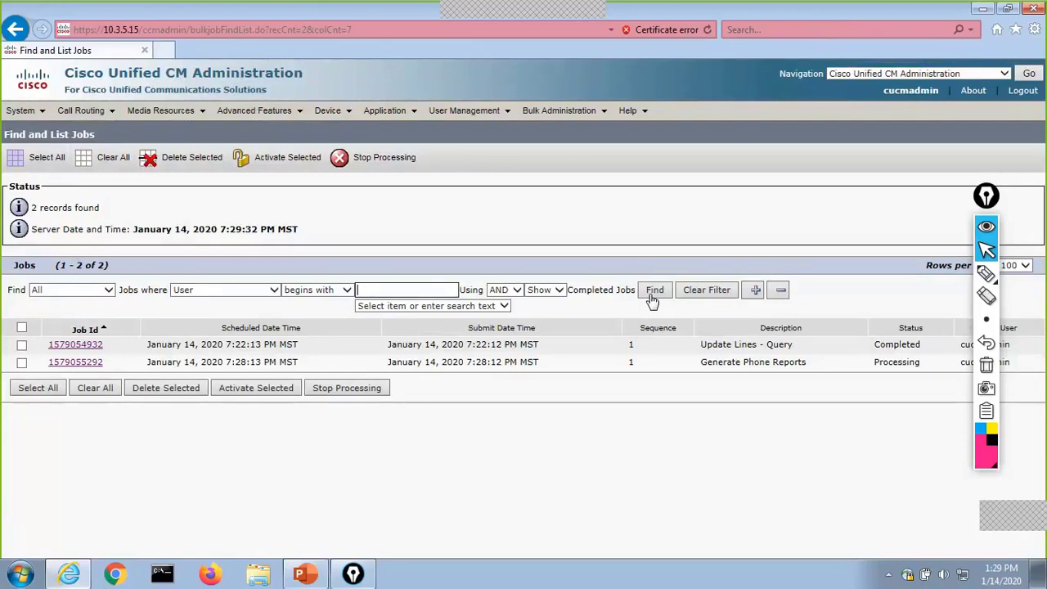
{"action": "left_click", "coordinate": [558, 110]}
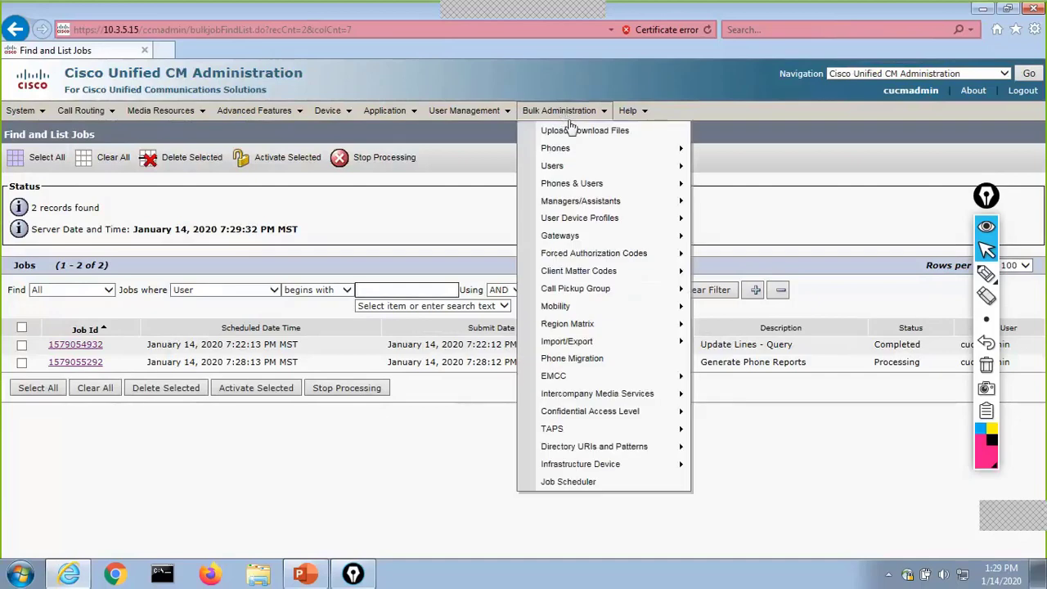
{"action": "mouse_move", "coordinate": [576, 149]}
{"action": "mouse_move", "coordinate": [788, 227]}
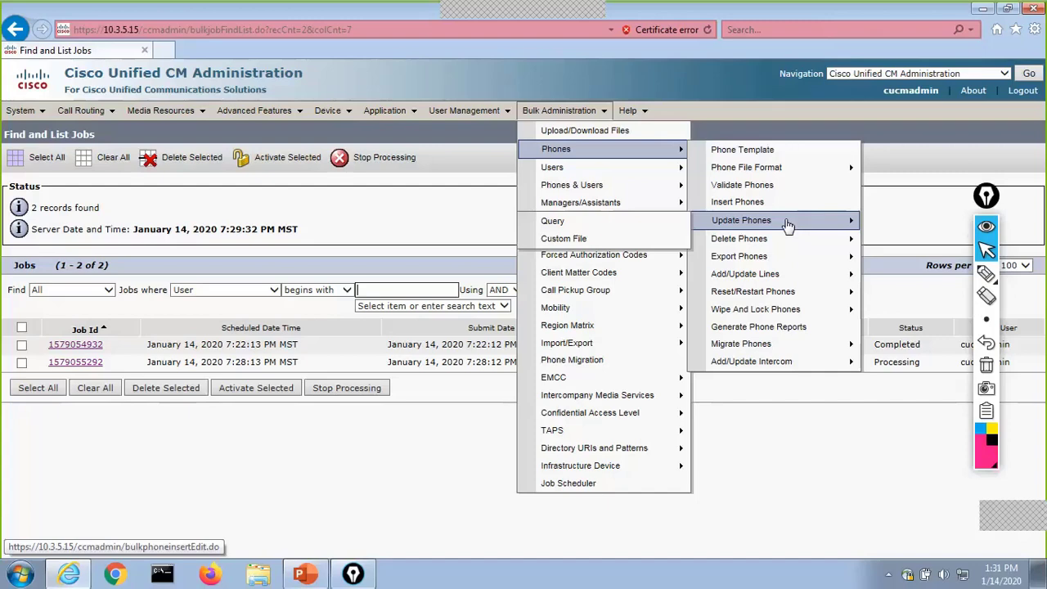
{"action": "left_click", "coordinate": [617, 482]}
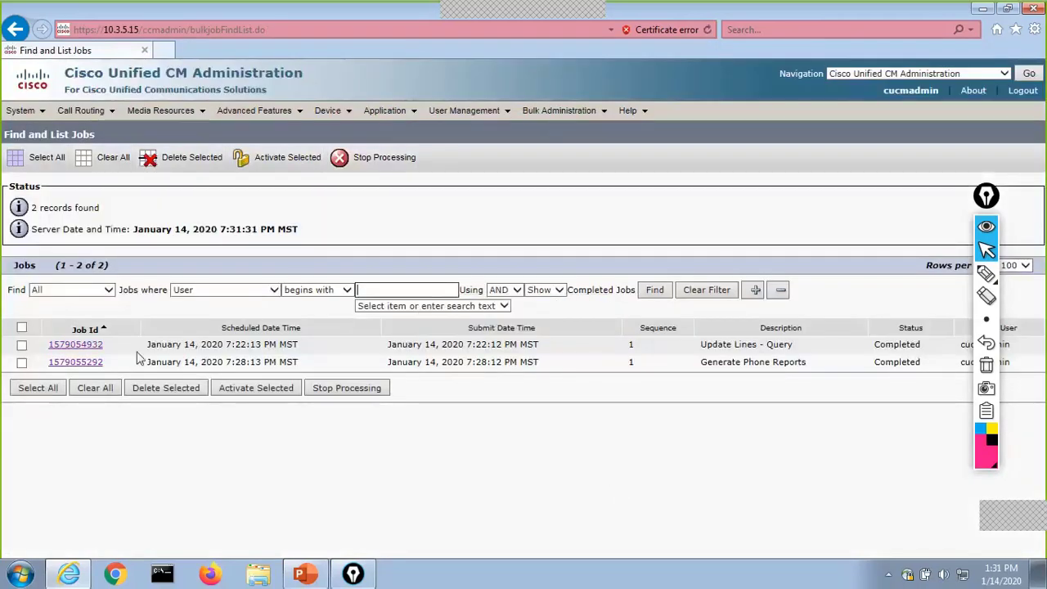
Step: Download Lobby_PT_Export_01142020192817.txt from Upload/Download Files and save it to the Desktop
{"action": "left_click", "coordinate": [80, 363]}
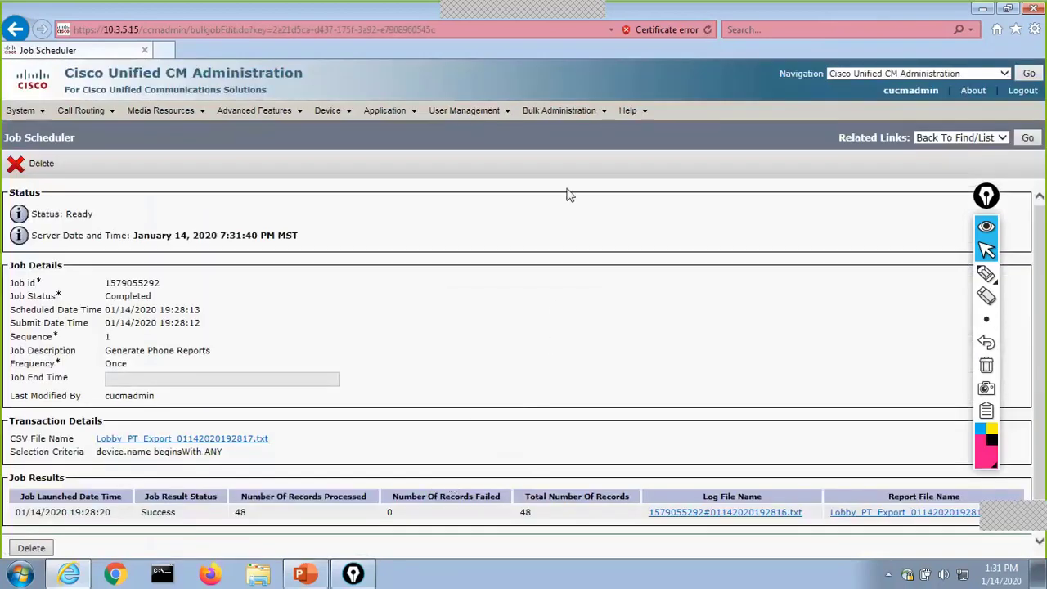
{"action": "mouse_move", "coordinate": [562, 113]}
{"action": "left_click", "coordinate": [571, 133]}
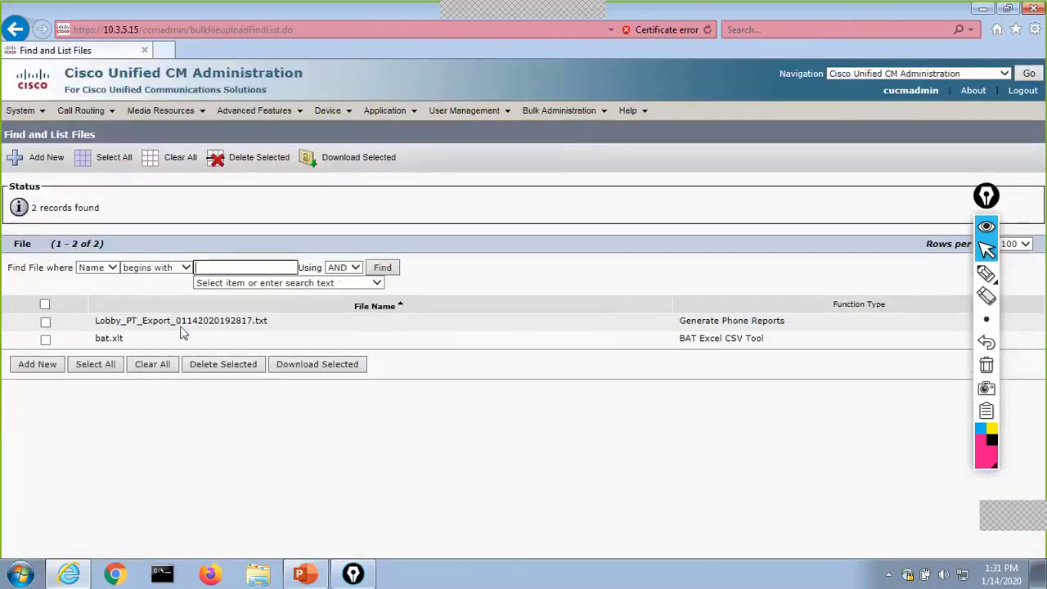
{"action": "left_click", "coordinate": [45, 322]}
{"action": "left_click", "coordinate": [311, 365]}
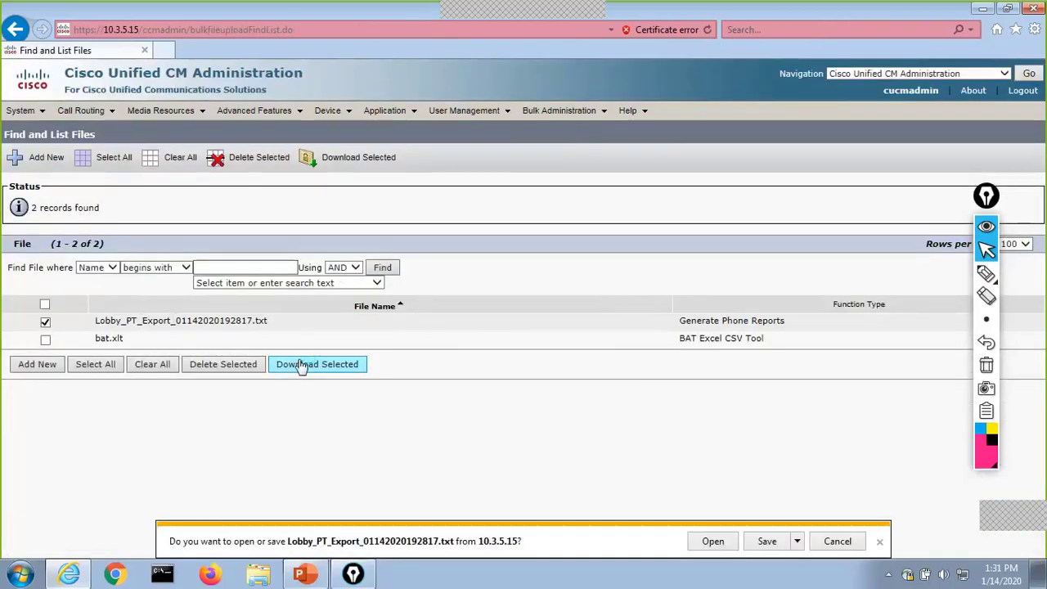
{"action": "left_click", "coordinate": [796, 541]}
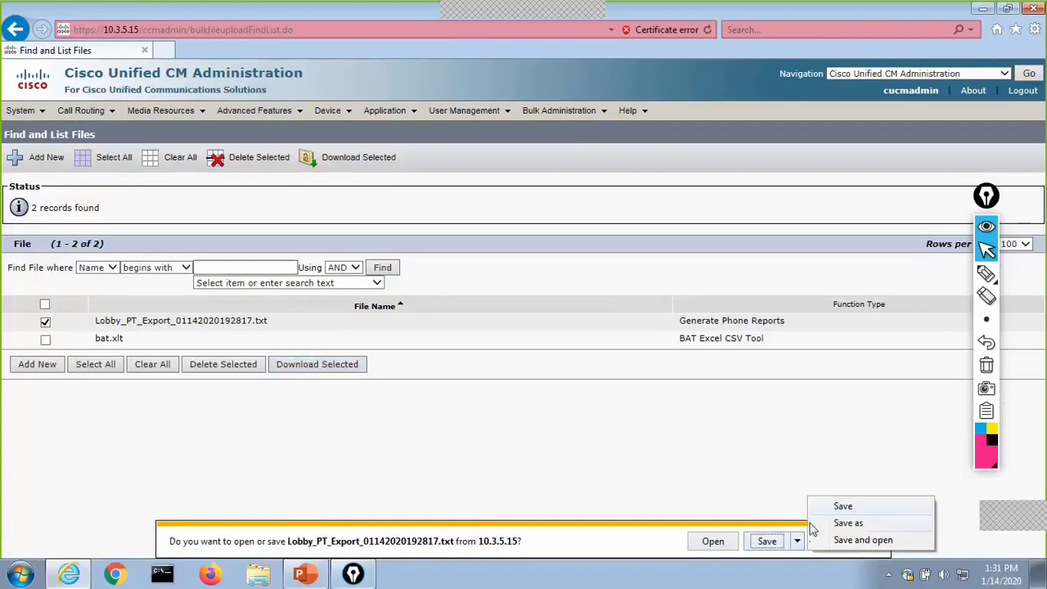
{"action": "left_click", "coordinate": [842, 522]}
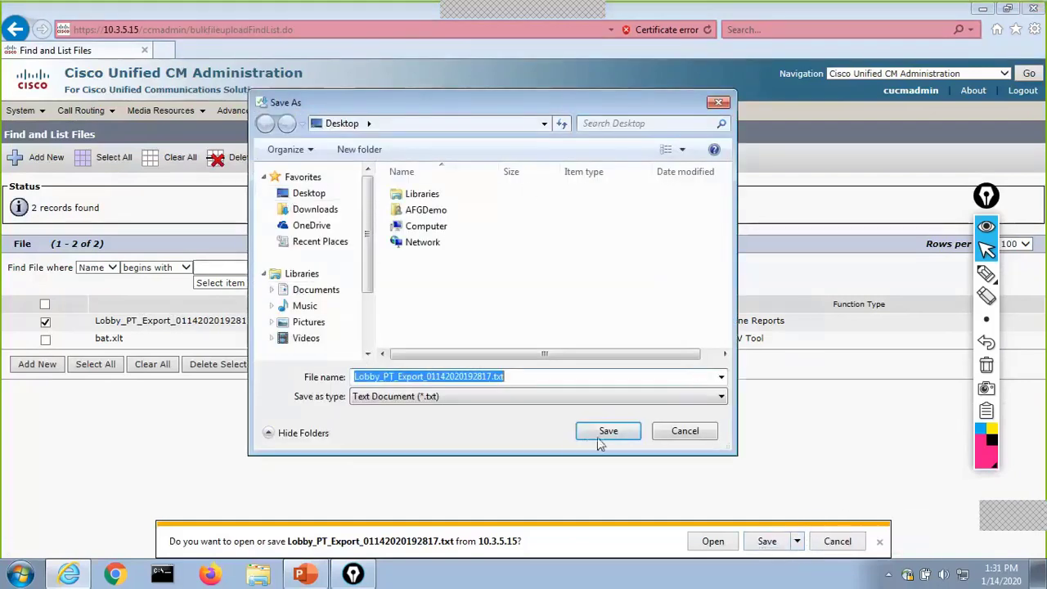
{"action": "left_click", "coordinate": [606, 432]}
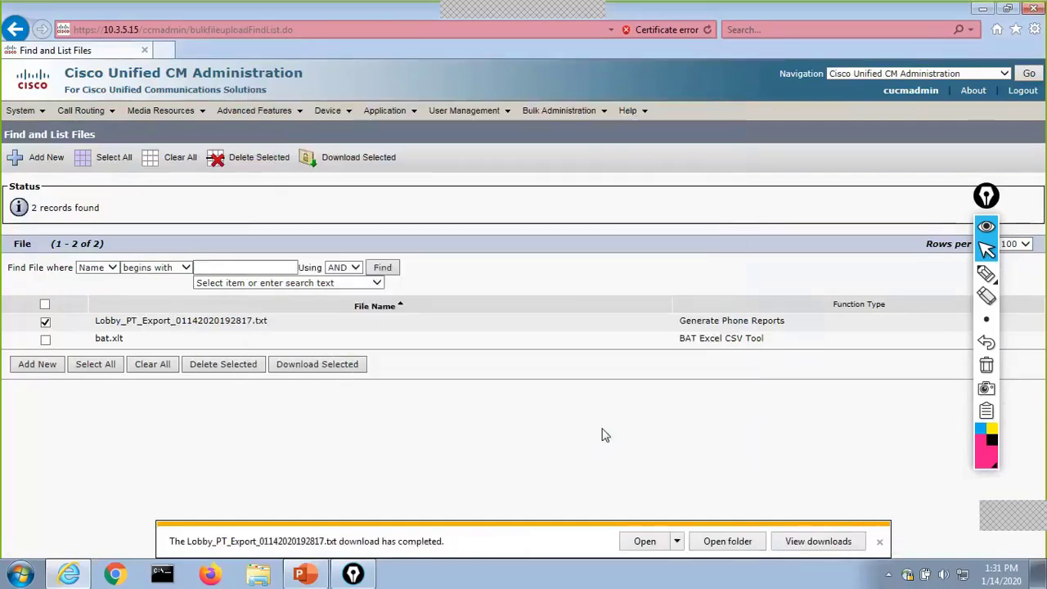
{"action": "left_click", "coordinate": [982, 9]}
Step: Minimize the presentation, check the report file on the desktop, and launch Excel
{"action": "left_click", "coordinate": [988, 9]}
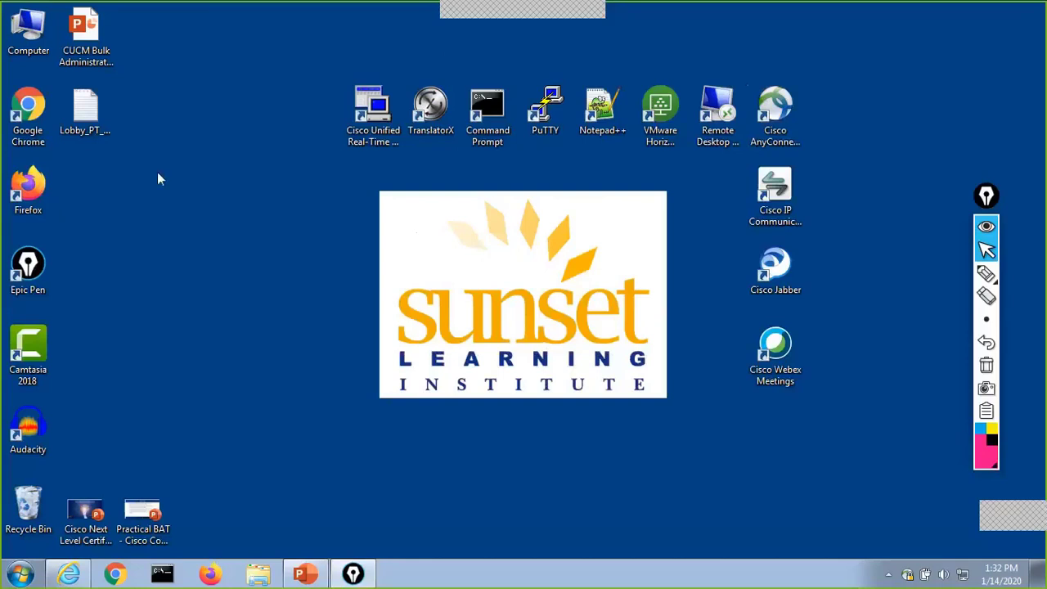
{"action": "left_click", "coordinate": [99, 121]}
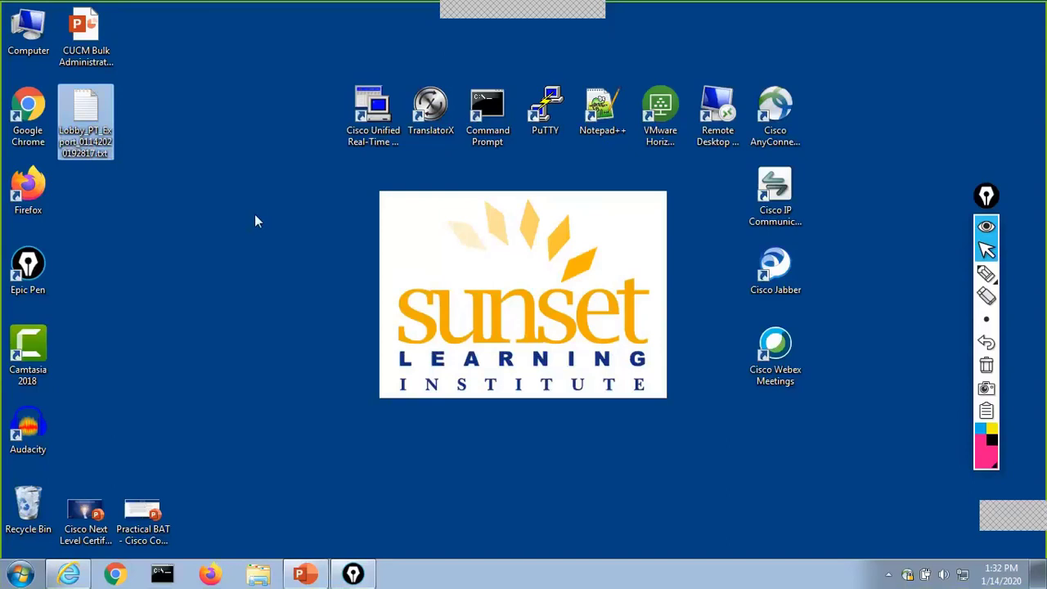
{"action": "left_click", "coordinate": [19, 578]}
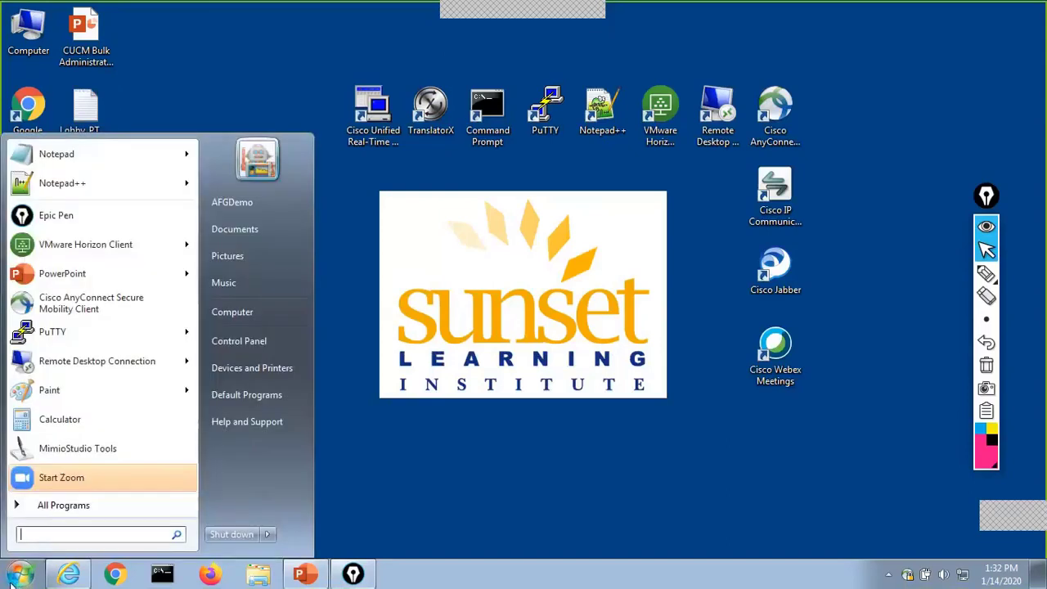
{"action": "left_click", "coordinate": [49, 505]}
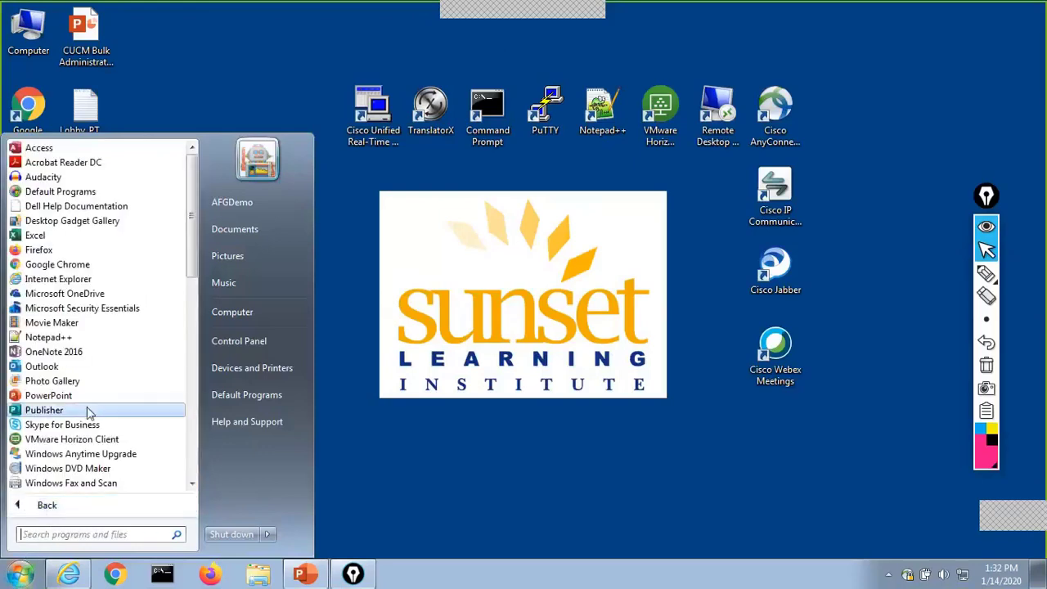
{"action": "left_click", "coordinate": [89, 234]}
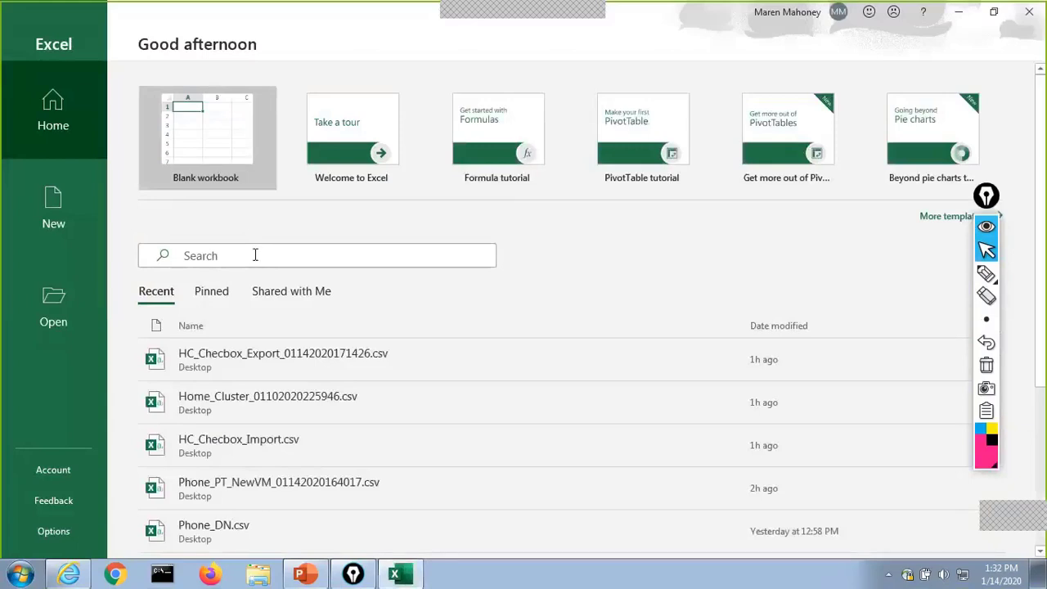
Step: Open Lobby_PT_Export_01142020192817.txt from the Desktop in Excel, listing All Files (*.*)
{"action": "left_click", "coordinate": [256, 255]}
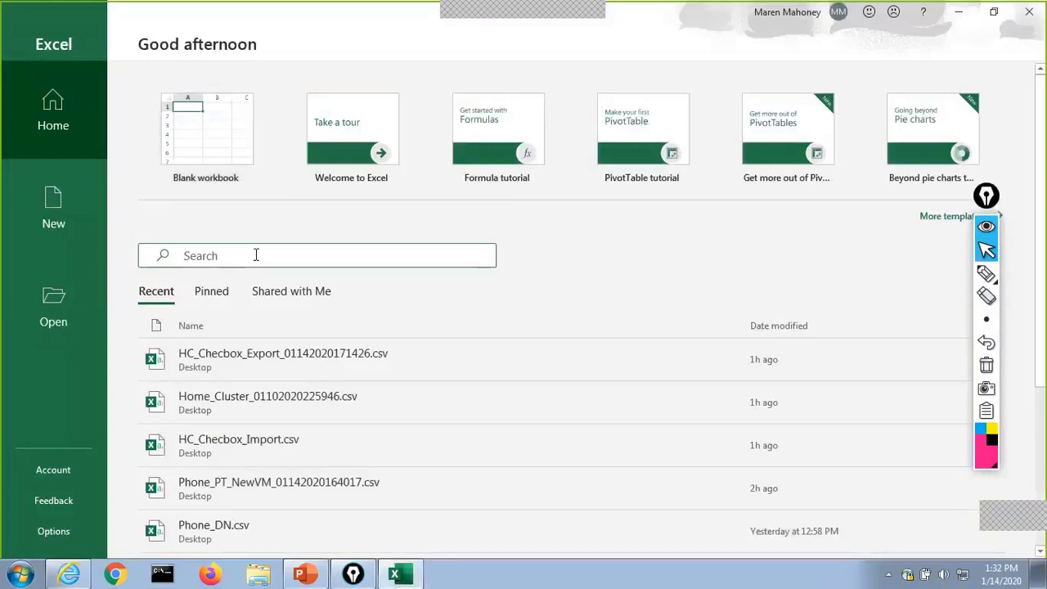
{"action": "left_click", "coordinate": [53, 300]}
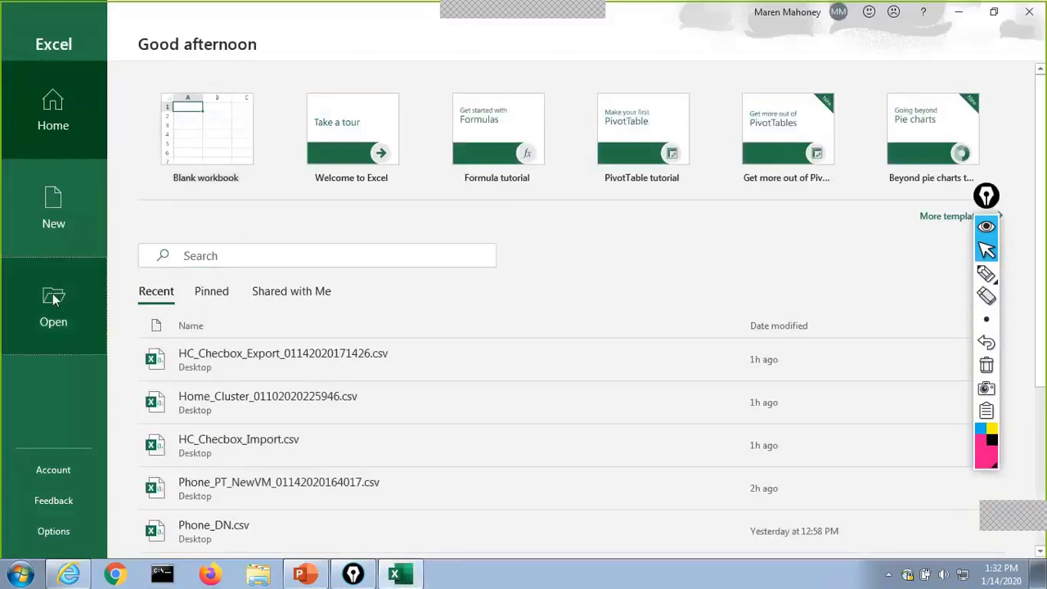
{"action": "left_click", "coordinate": [508, 135]}
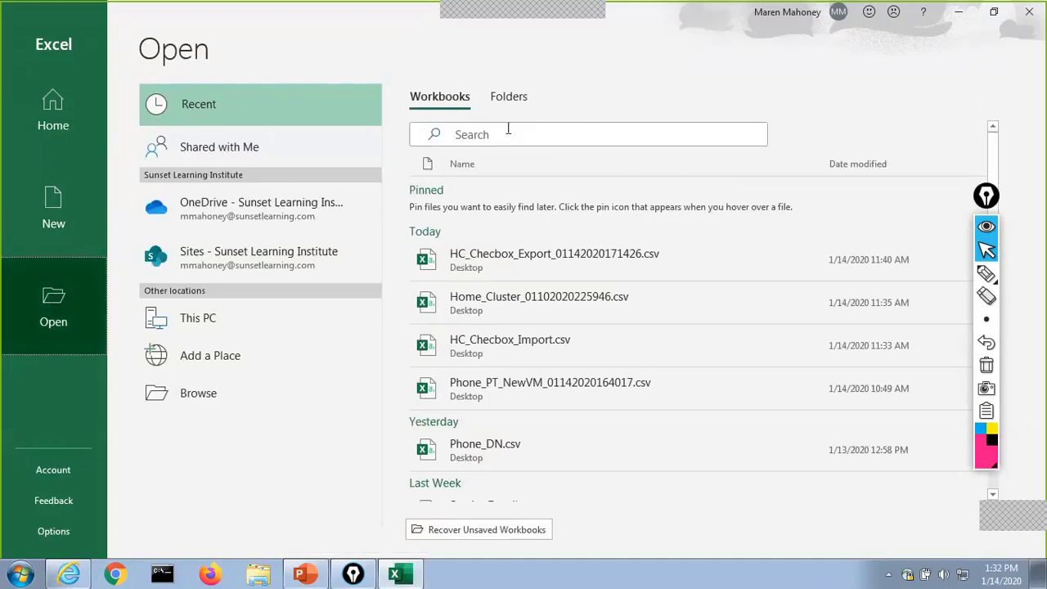
{"action": "left_click", "coordinate": [184, 394]}
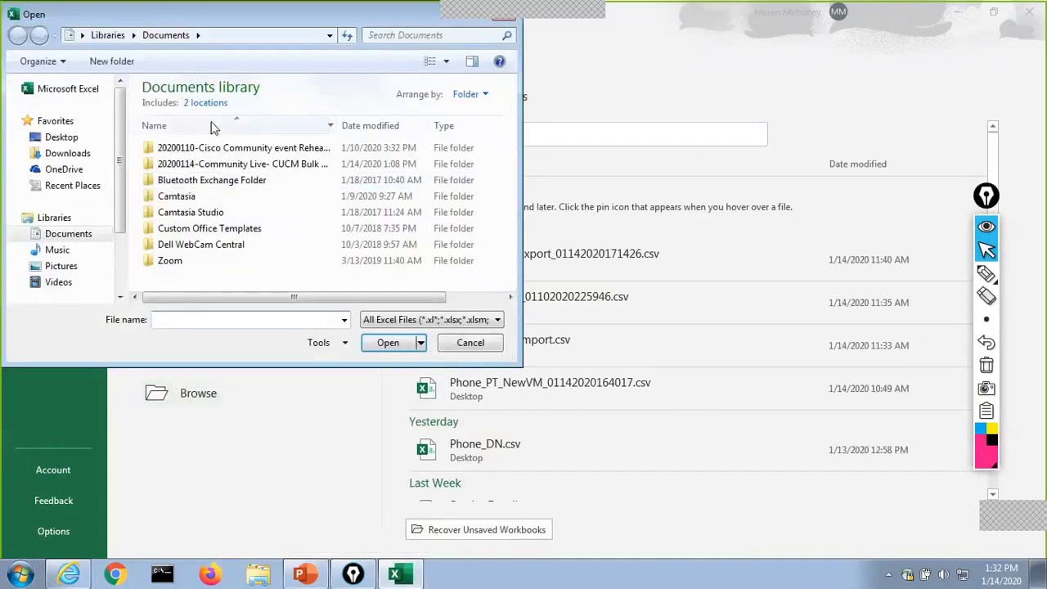
{"action": "left_click", "coordinate": [65, 137]}
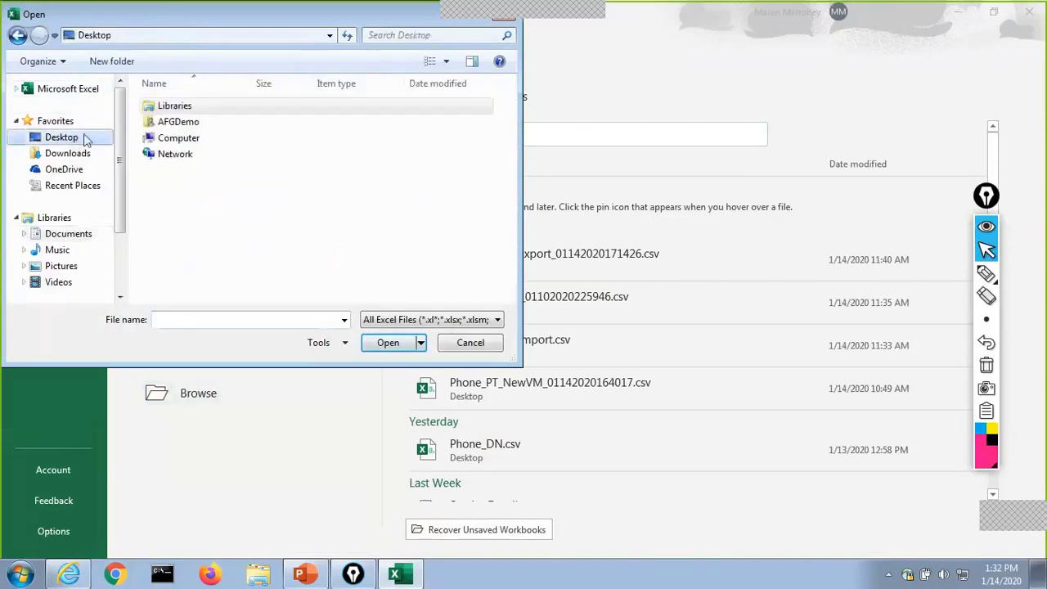
{"action": "left_click", "coordinate": [402, 323]}
{"action": "left_click", "coordinate": [400, 335]}
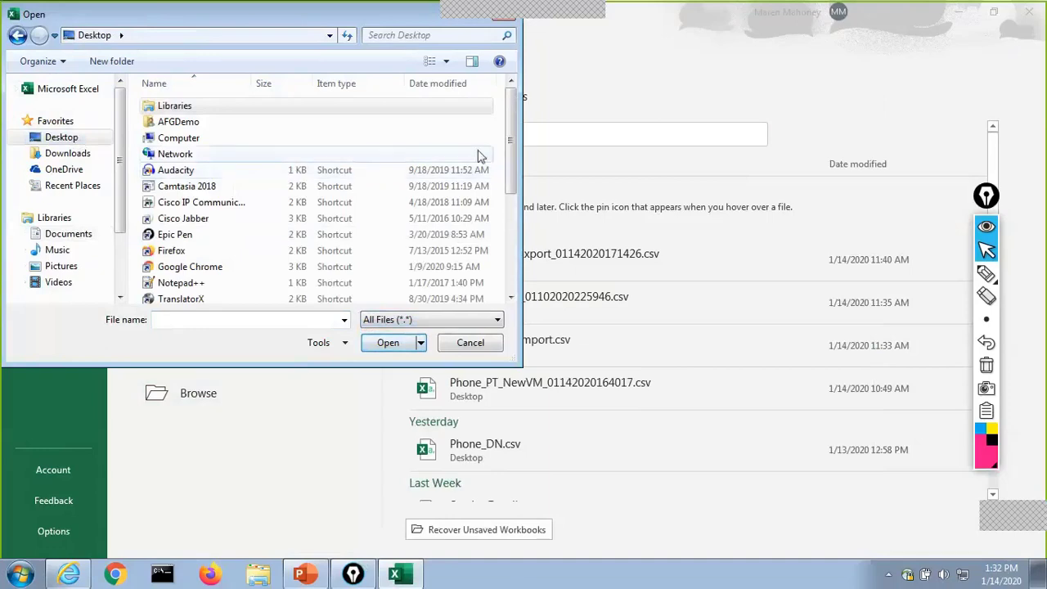
{"action": "scroll", "coordinate": [491, 155], "scroll_direction": "down", "scroll_amount": 4}
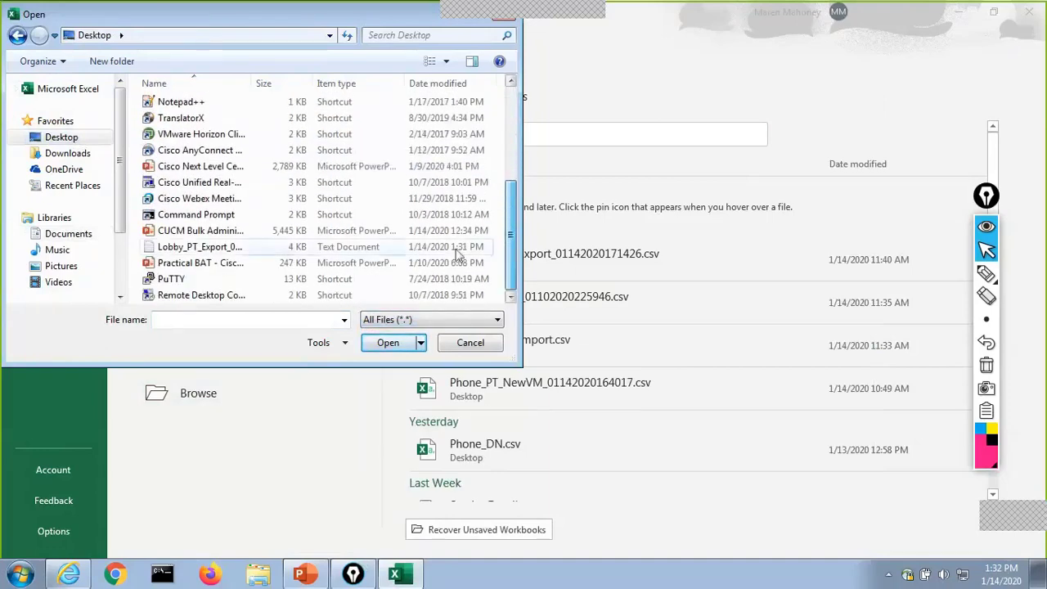
{"action": "left_click", "coordinate": [209, 247]}
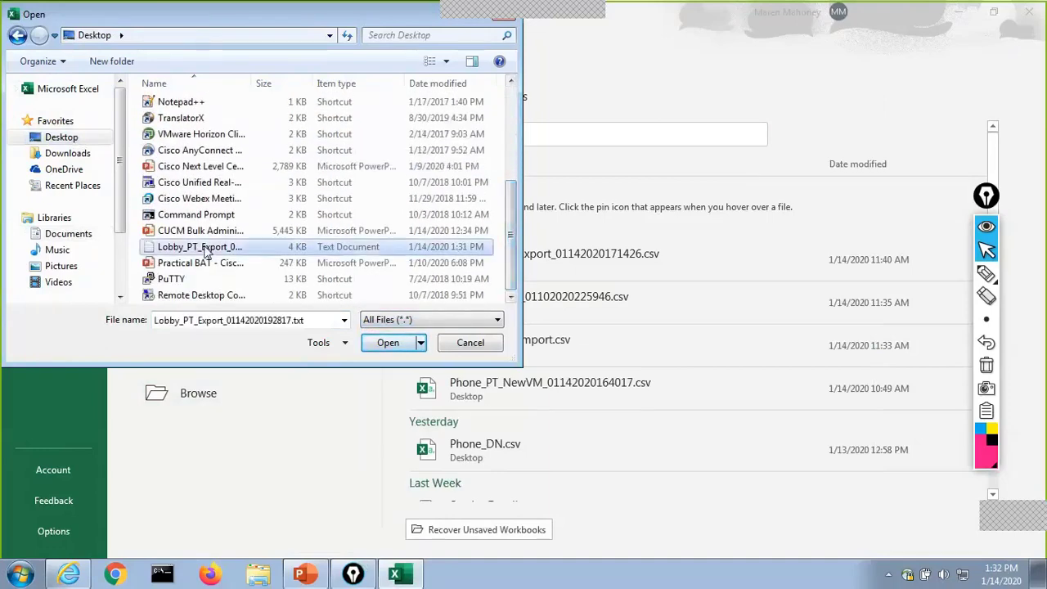
{"action": "left_click", "coordinate": [377, 344]}
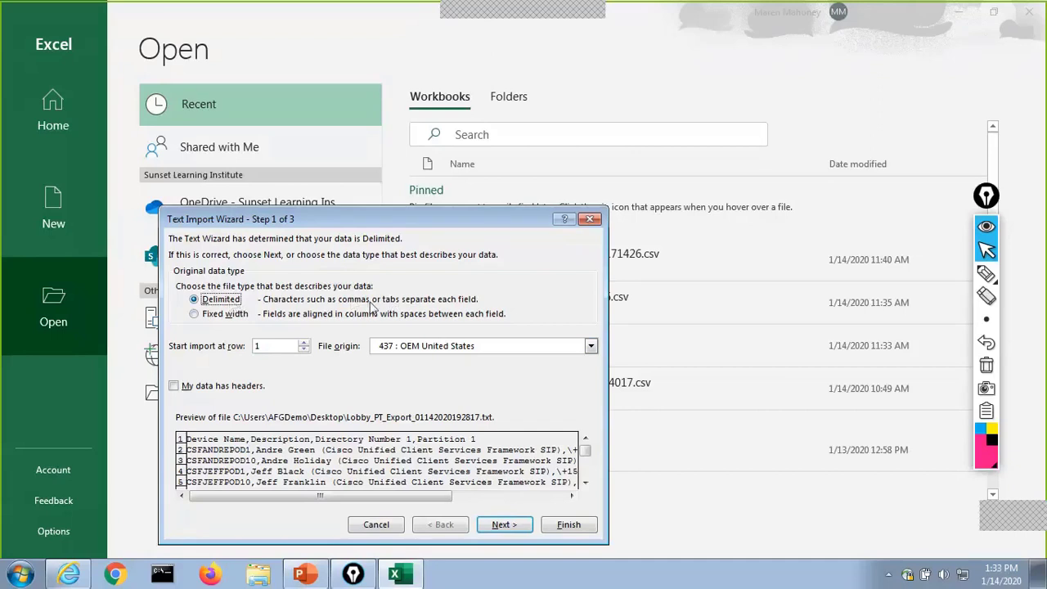
Step: Import the file as comma-delimited instead of tab, then widen columns A and B
{"action": "left_click", "coordinate": [508, 526]}
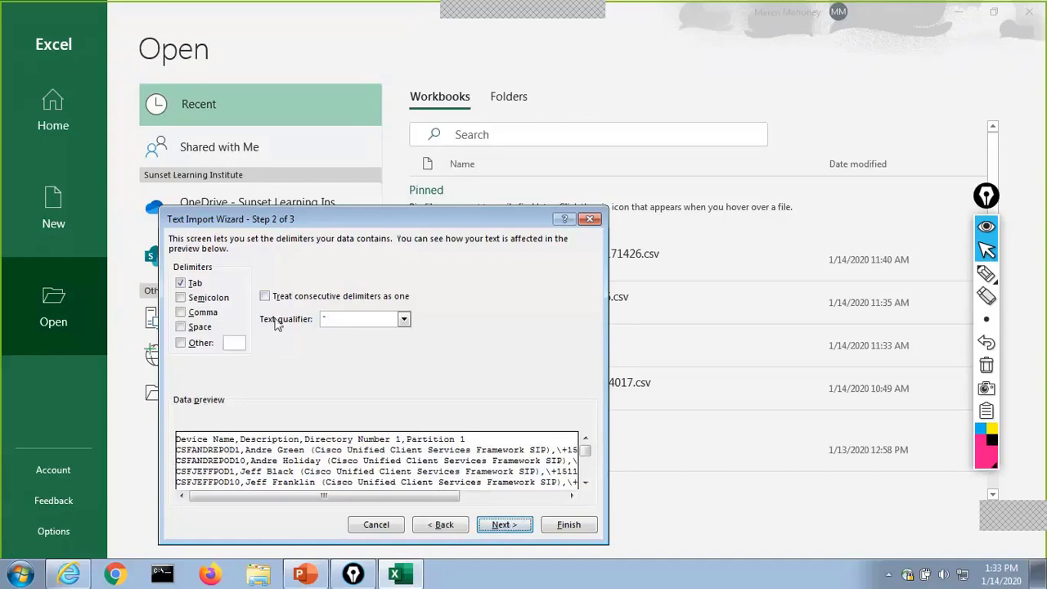
{"action": "left_click", "coordinate": [181, 283]}
{"action": "left_click", "coordinate": [181, 313]}
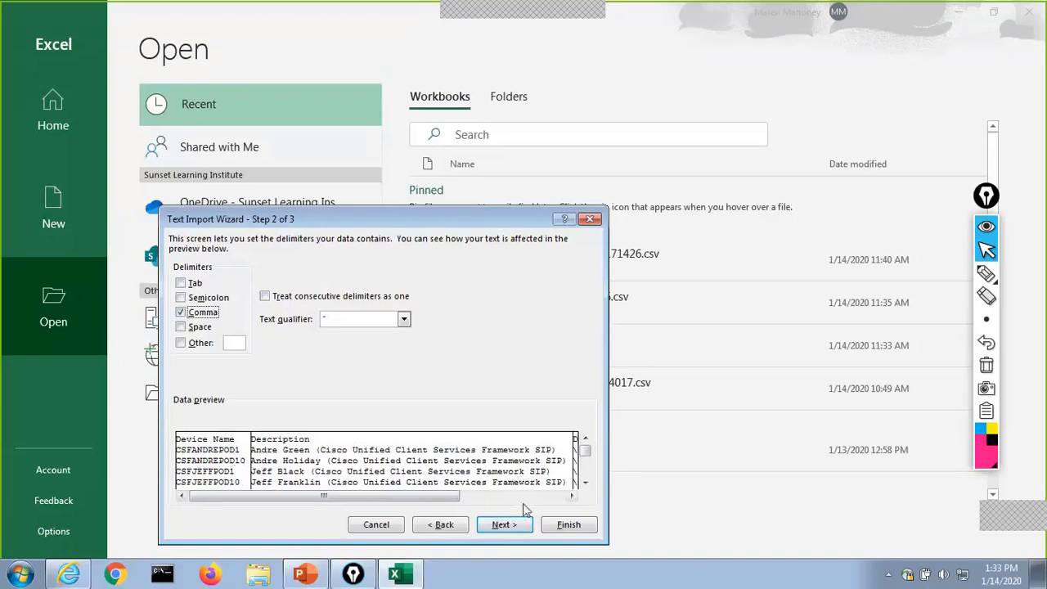
{"action": "left_click", "coordinate": [504, 526]}
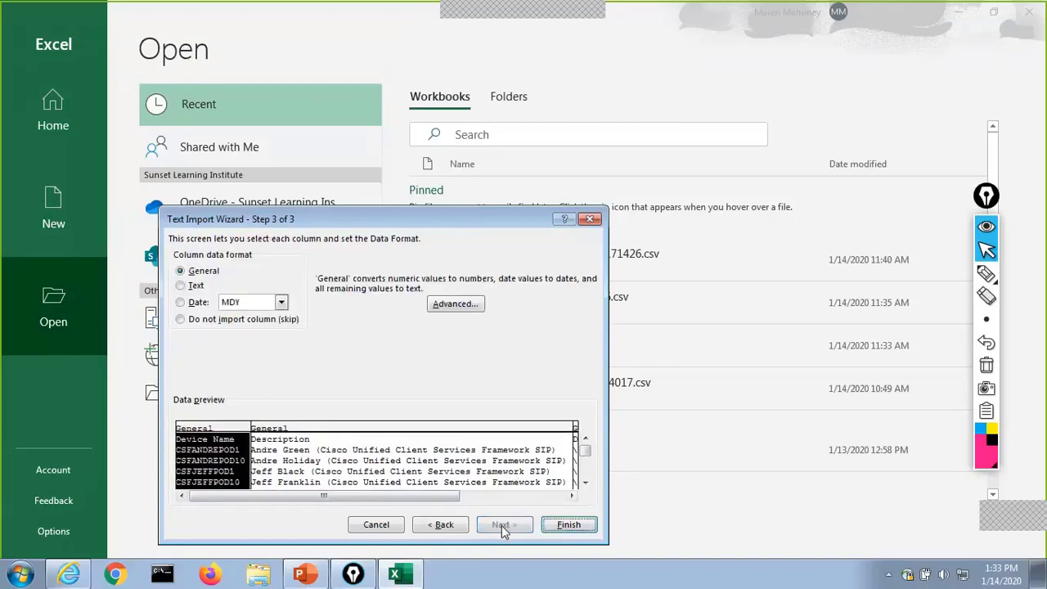
{"action": "left_click", "coordinate": [568, 526]}
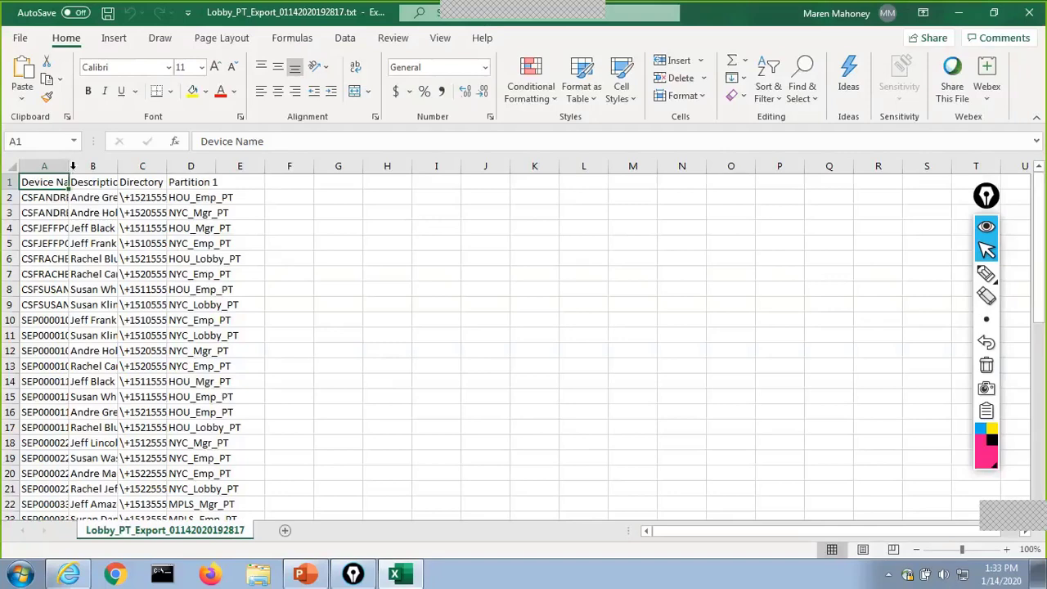
{"action": "left_click_drag", "start_coordinate": [69, 170], "coordinate": [109, 170]}
{"action": "double_click", "coordinate": [160, 167]}
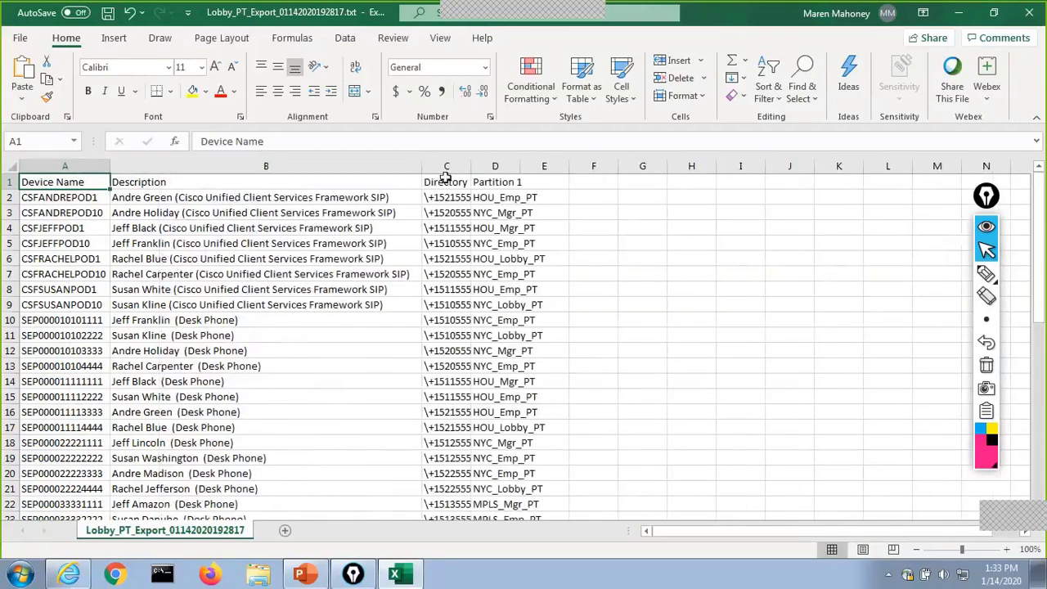
Step: Autofit the Directory Number 1 and Partition 1 columns and turn on filtering
{"action": "double_click", "coordinate": [472, 163]}
{"action": "double_click", "coordinate": [571, 163]}
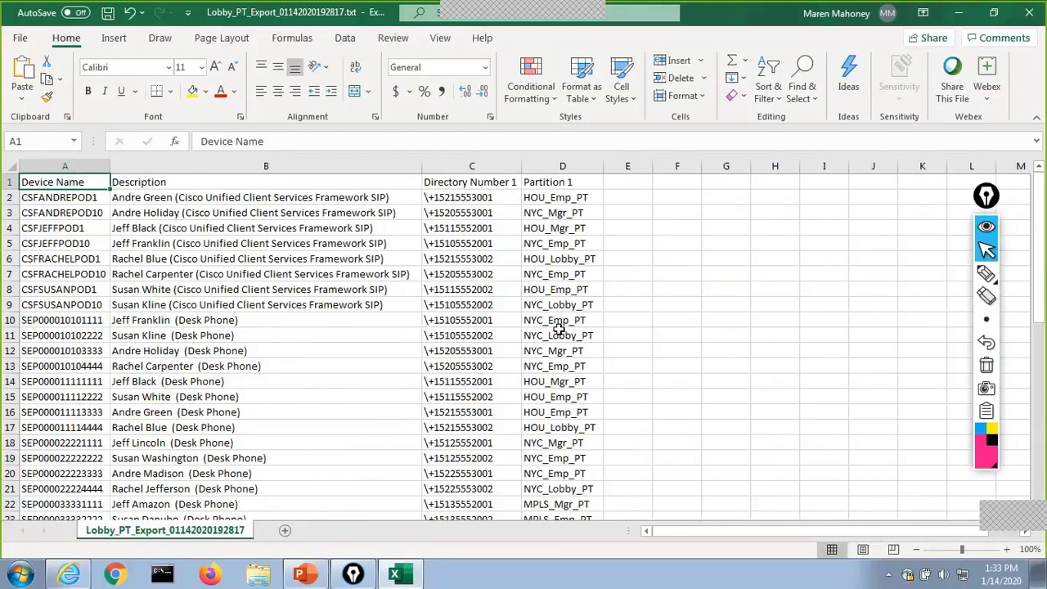
{"action": "left_click", "coordinate": [767, 92]}
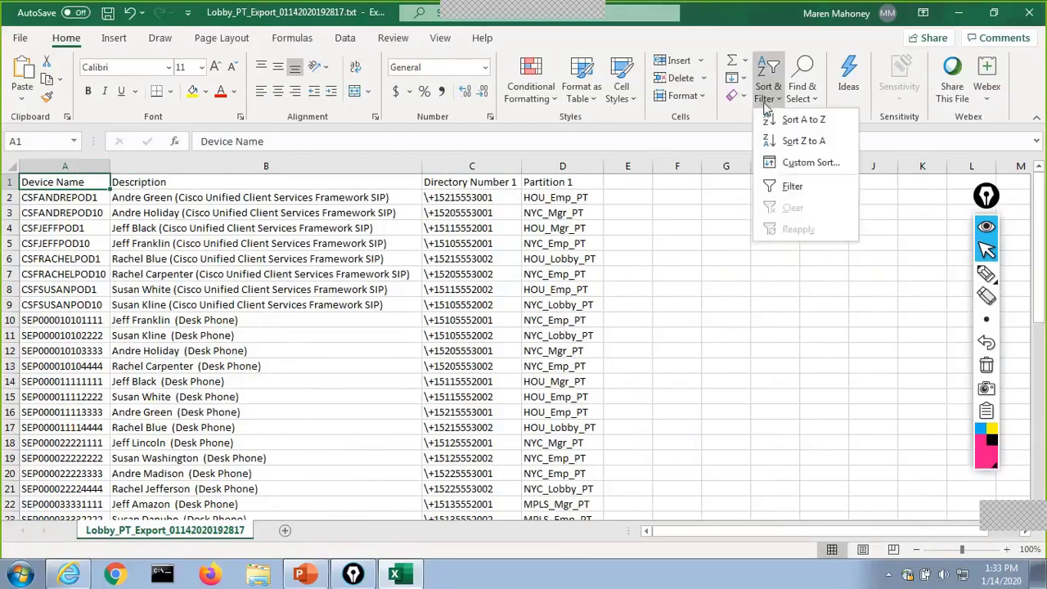
{"action": "left_click", "coordinate": [793, 188]}
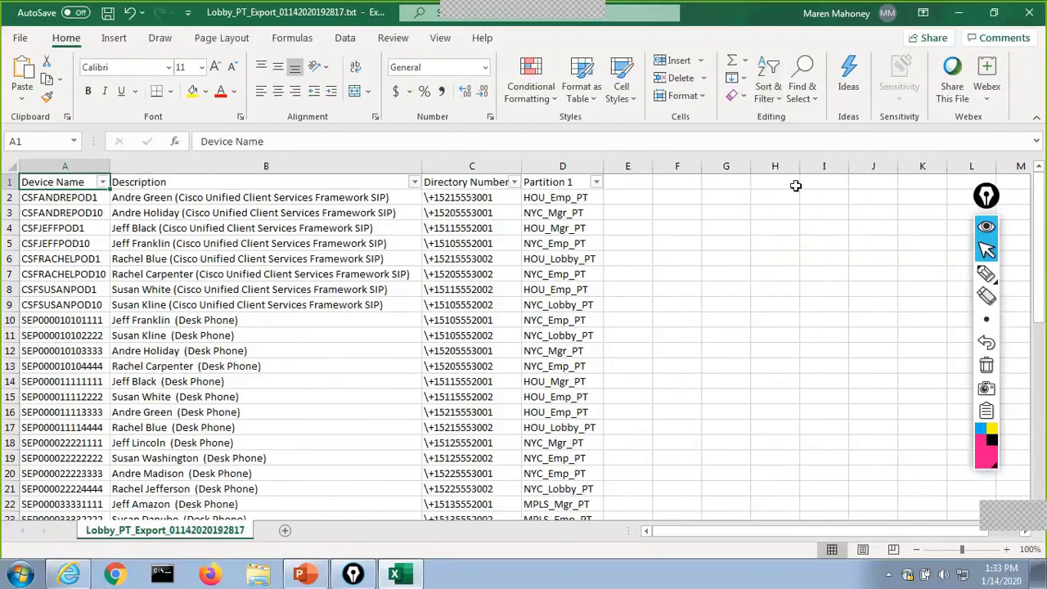
Step: Filter Partition 1 to HOU, LA, MPLS and NYC Lobby_PT only
{"action": "left_click", "coordinate": [596, 182]}
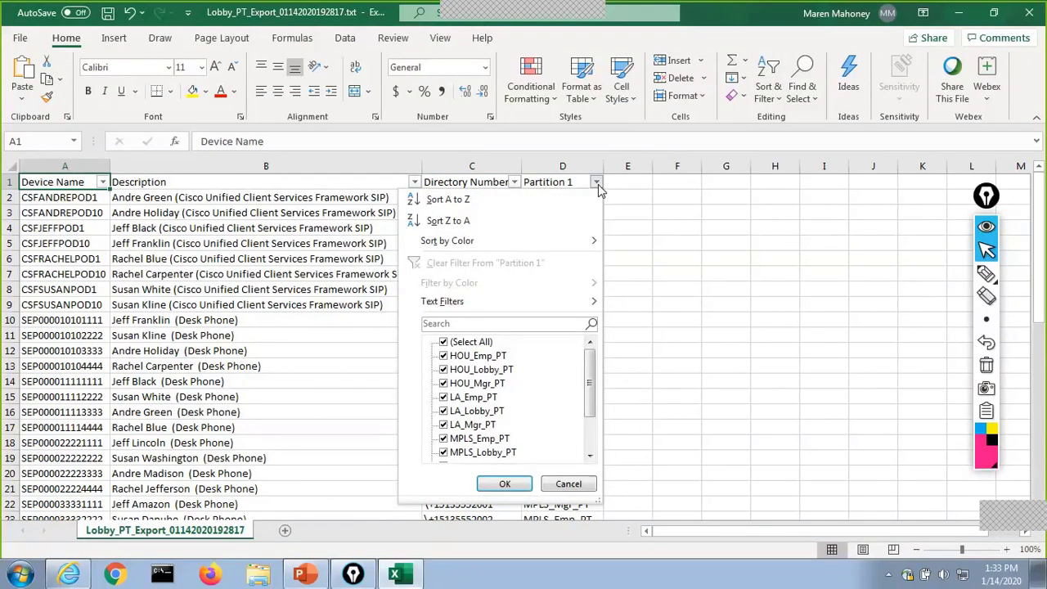
{"action": "left_click", "coordinate": [443, 342]}
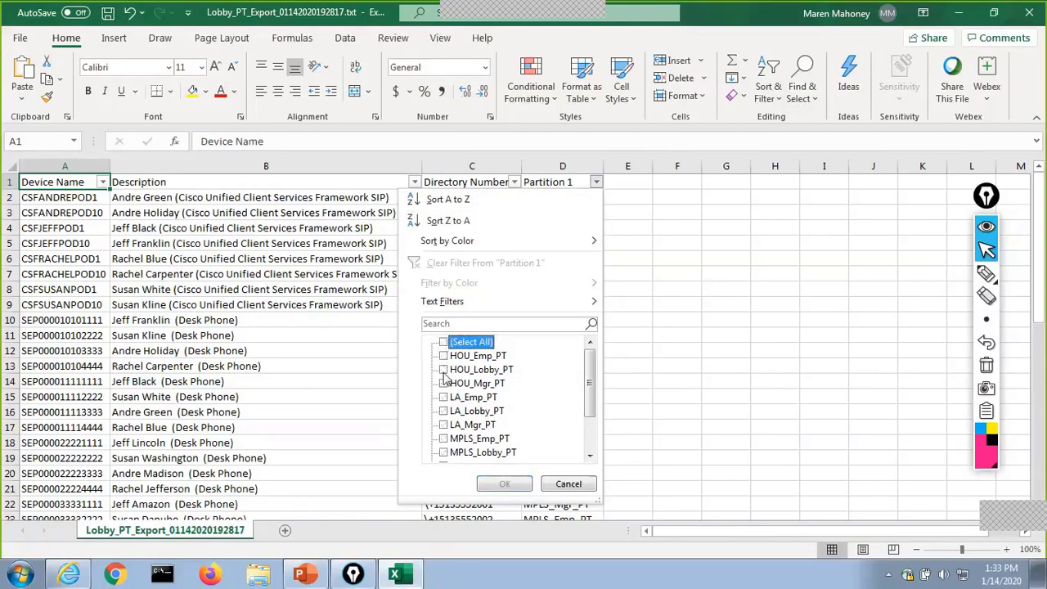
{"action": "left_click", "coordinate": [443, 370]}
{"action": "left_click", "coordinate": [444, 410]}
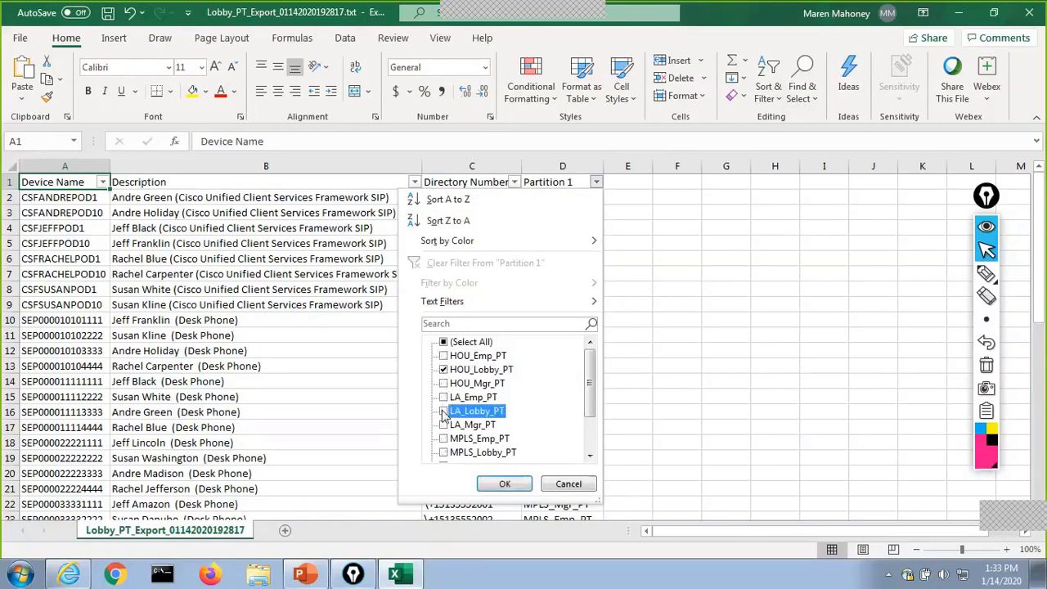
{"action": "left_click", "coordinate": [442, 453]}
{"action": "left_click_drag", "start_coordinate": [589, 406], "coordinate": [587, 449]}
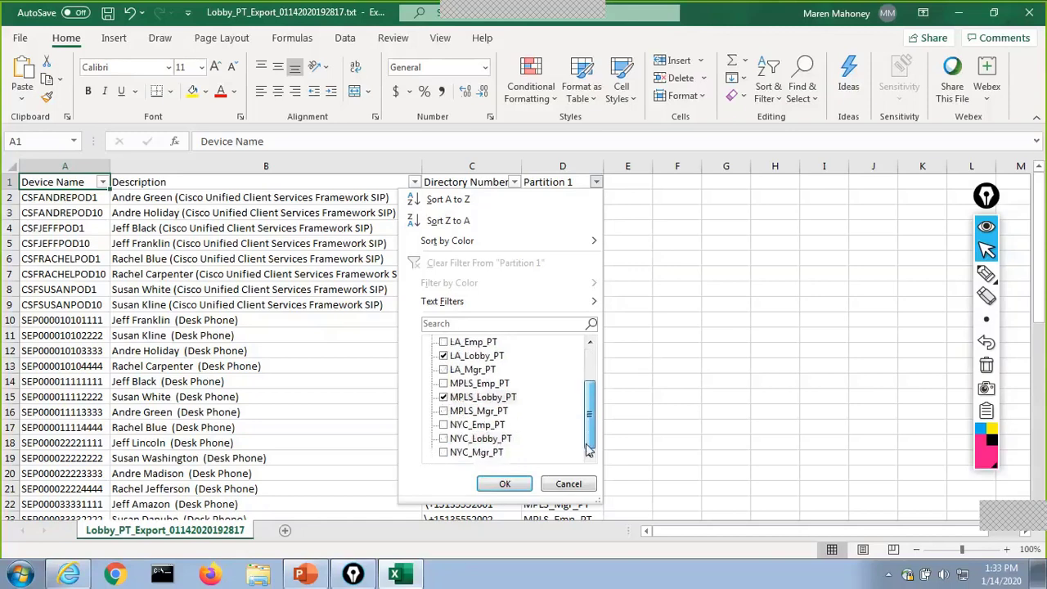
{"action": "left_click", "coordinate": [443, 439]}
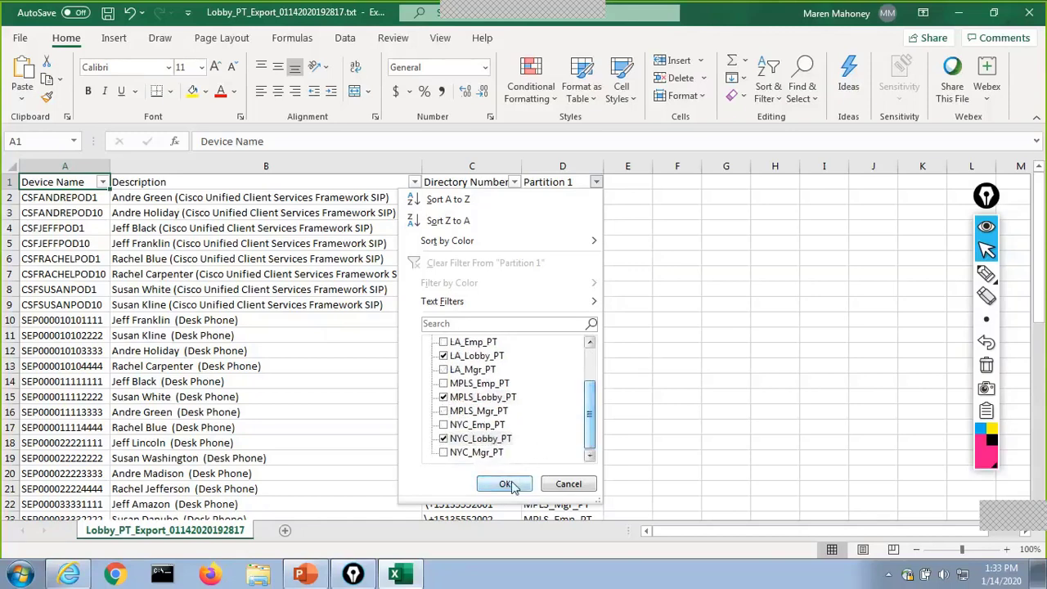
{"action": "left_click", "coordinate": [506, 484]}
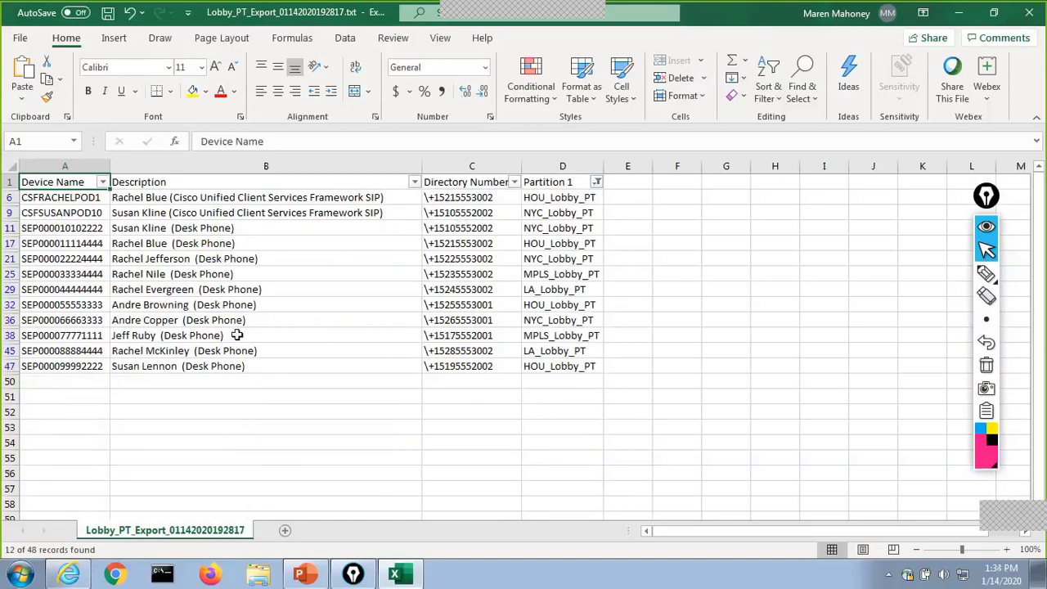
Step: Copy the ten filtered SEP device names in cells A11:A47
{"action": "left_click_drag", "start_coordinate": [71, 371], "coordinate": [66, 231]}
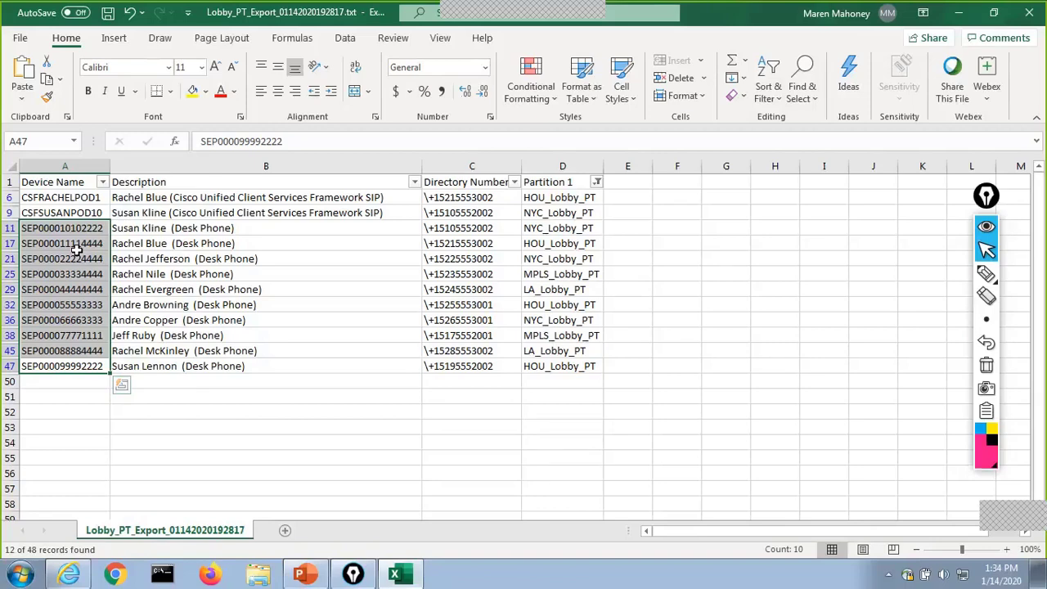
{"action": "key", "text": "ctrl+c"}
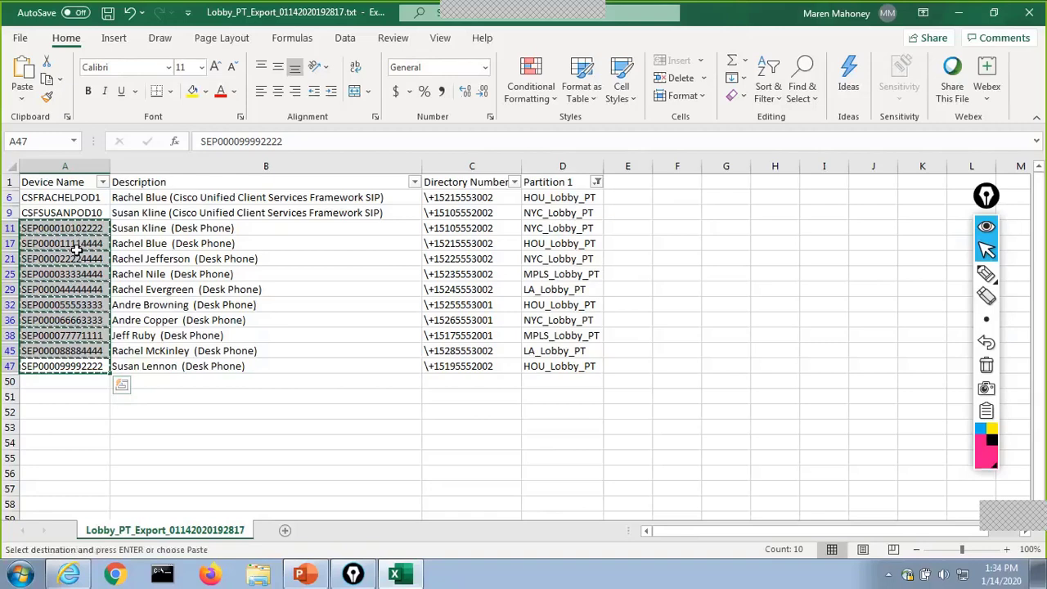
Step: Paste the copied device names into a new blank Notepad++ document
{"action": "left_click", "coordinate": [20, 575]}
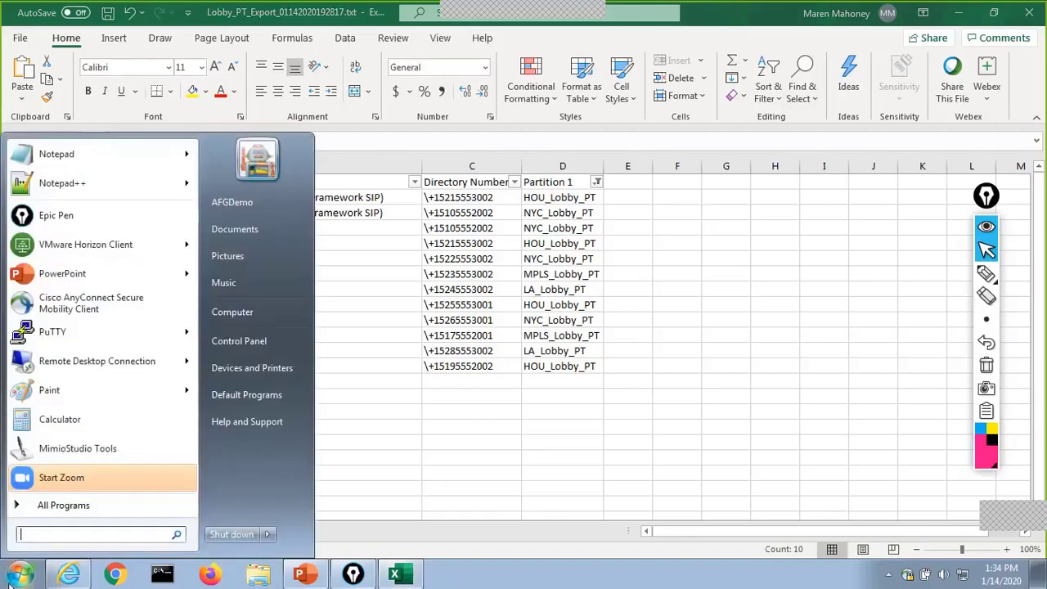
{"action": "left_click", "coordinate": [102, 183]}
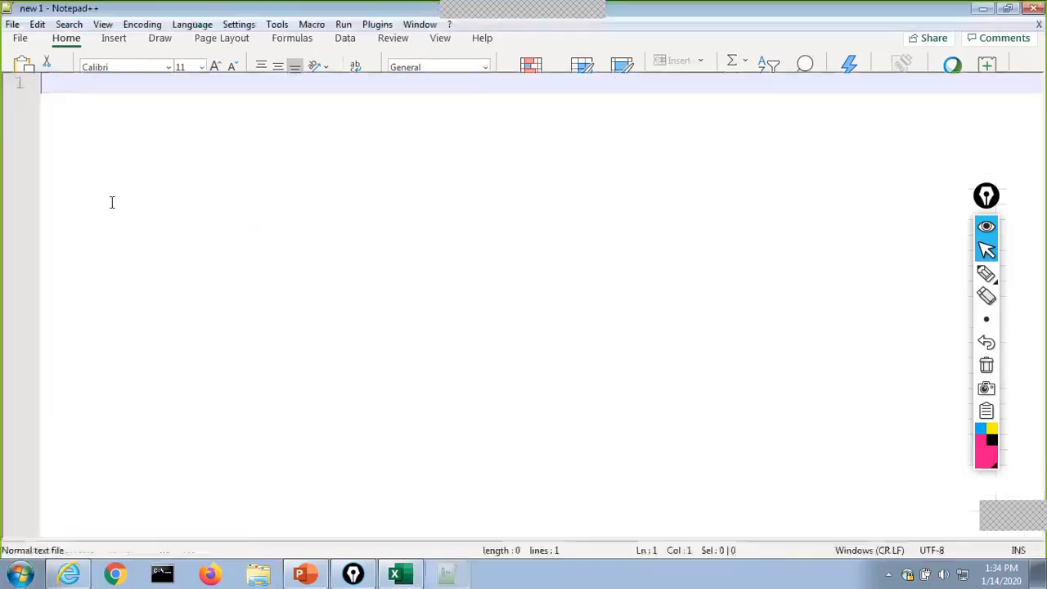
{"action": "key", "text": "ctrl+v"}
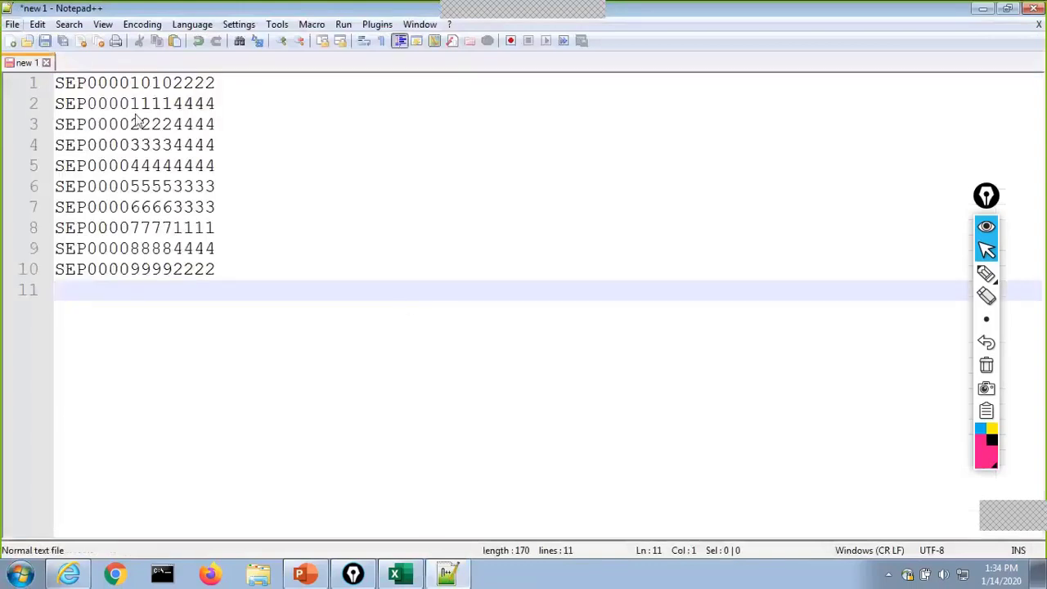
Step: Save the document to the Desktop as Lobby_Only_Import.txt
{"action": "left_click", "coordinate": [12, 26]}
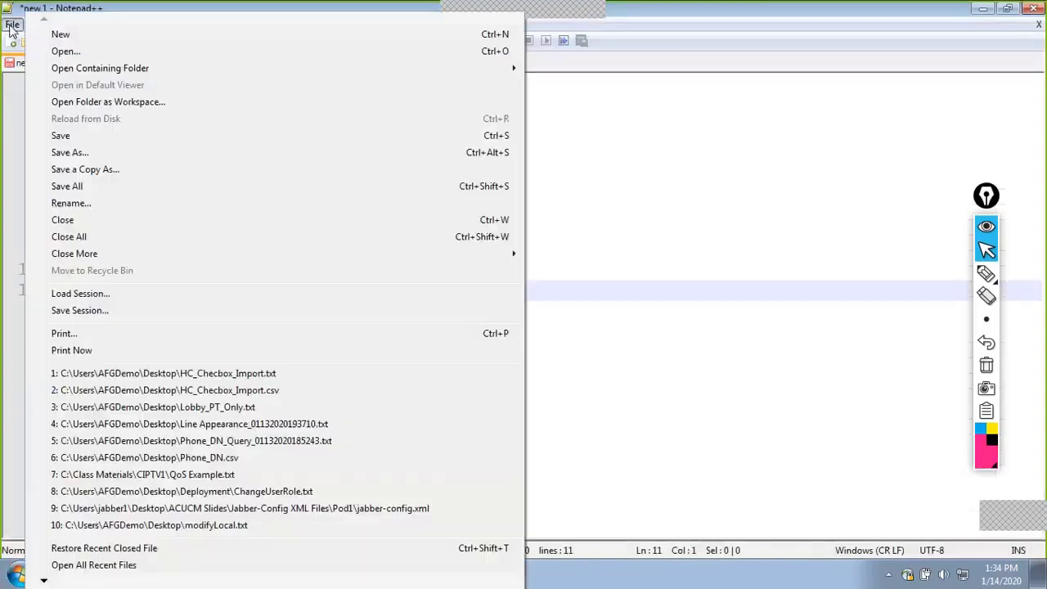
{"action": "left_click", "coordinate": [72, 153]}
{"action": "left_click", "coordinate": [349, 252]}
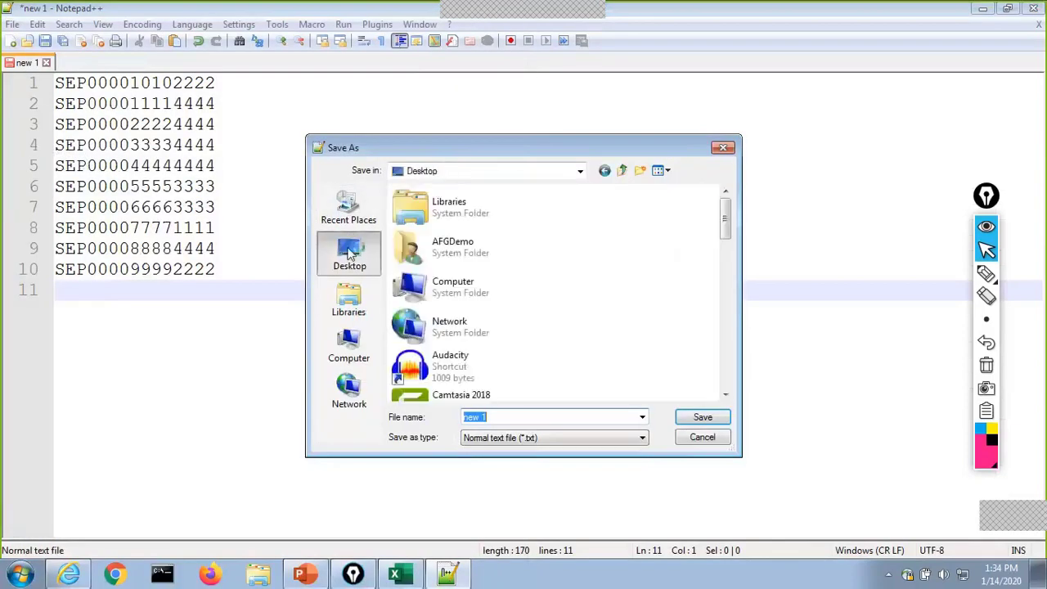
{"action": "left_click", "coordinate": [522, 418]}
{"action": "key", "text": "BackSpace"}
{"action": "key", "text": "BackSpace"}
{"action": "key", "text": "BackSpace"}
{"action": "key", "text": "BackSpace"}
{"action": "key", "text": "BackSpace"}
{"action": "type", "text": "Lobby"}
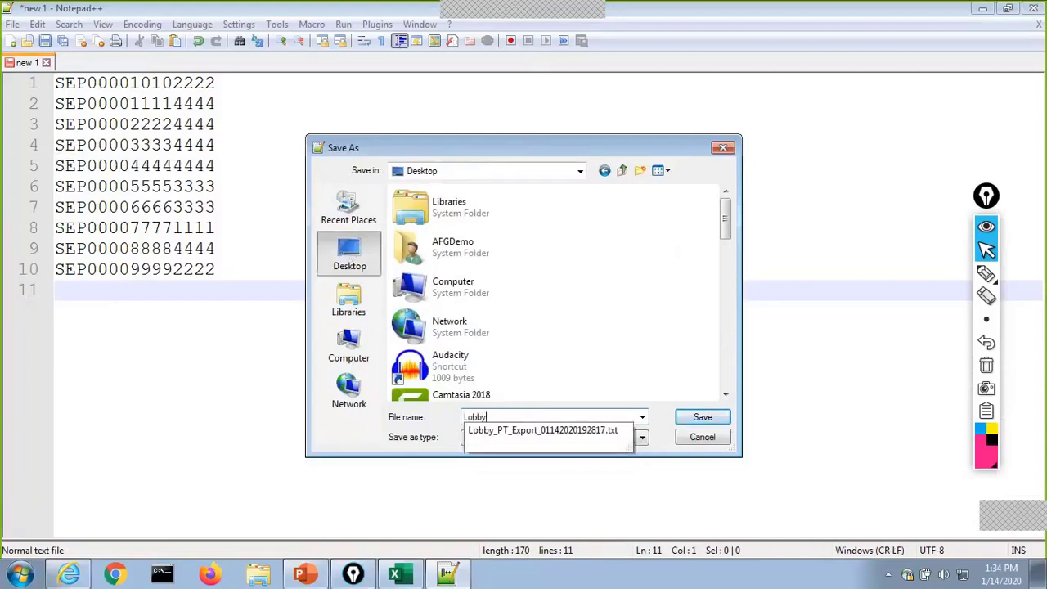
{"action": "type", "text": "_Only"}
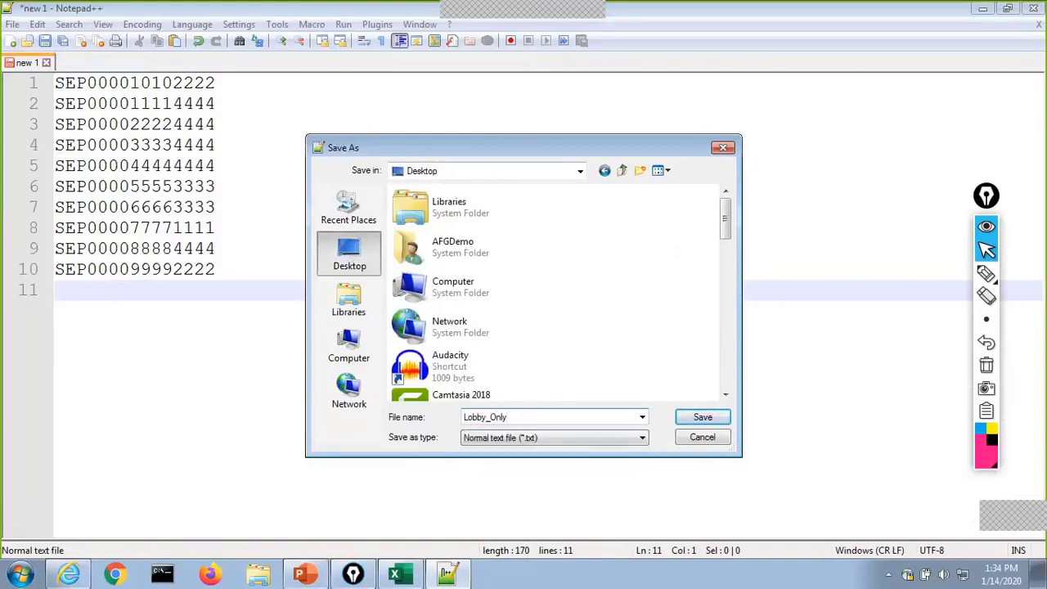
{"action": "type", "text": "_lmport"}
{"action": "left_click", "coordinate": [705, 419]}
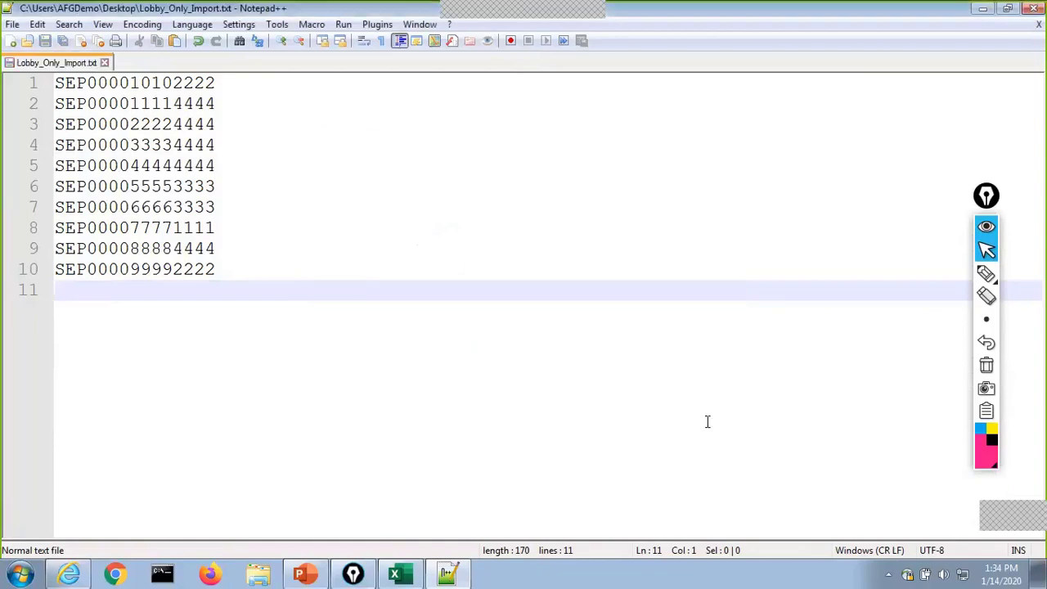
Step: Return to CUCM and start adding a new file on the bulk upload/download files page
{"action": "left_click", "coordinate": [69, 575]}
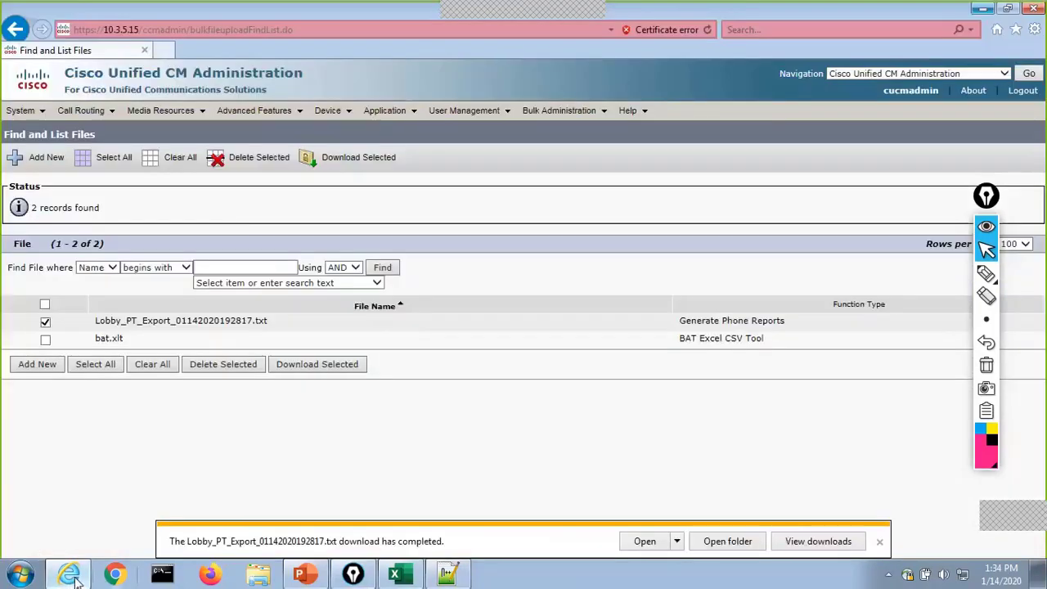
{"action": "left_click", "coordinate": [879, 541]}
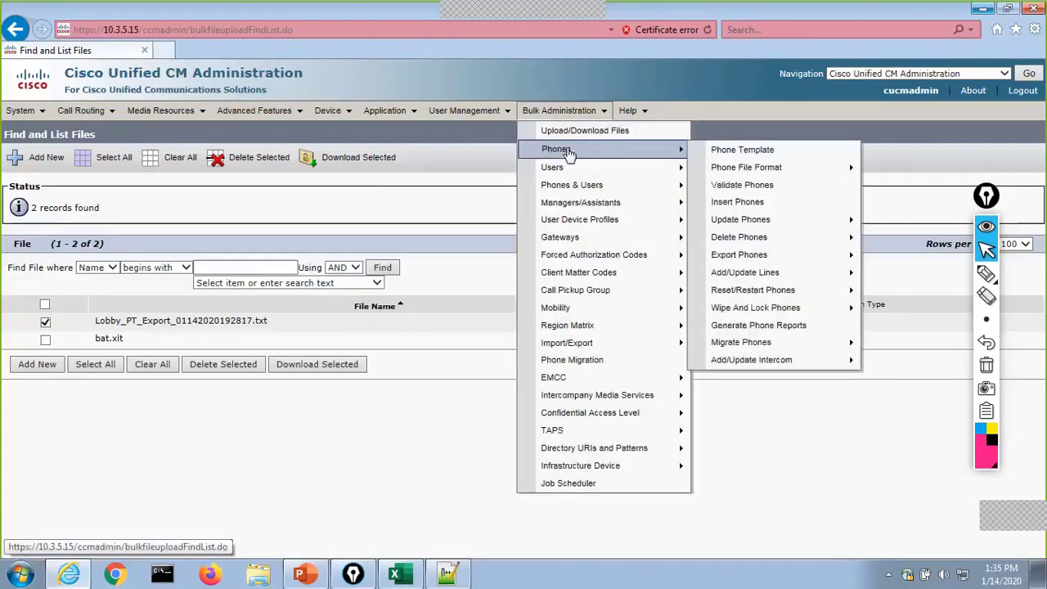
{"action": "left_click", "coordinate": [571, 133]}
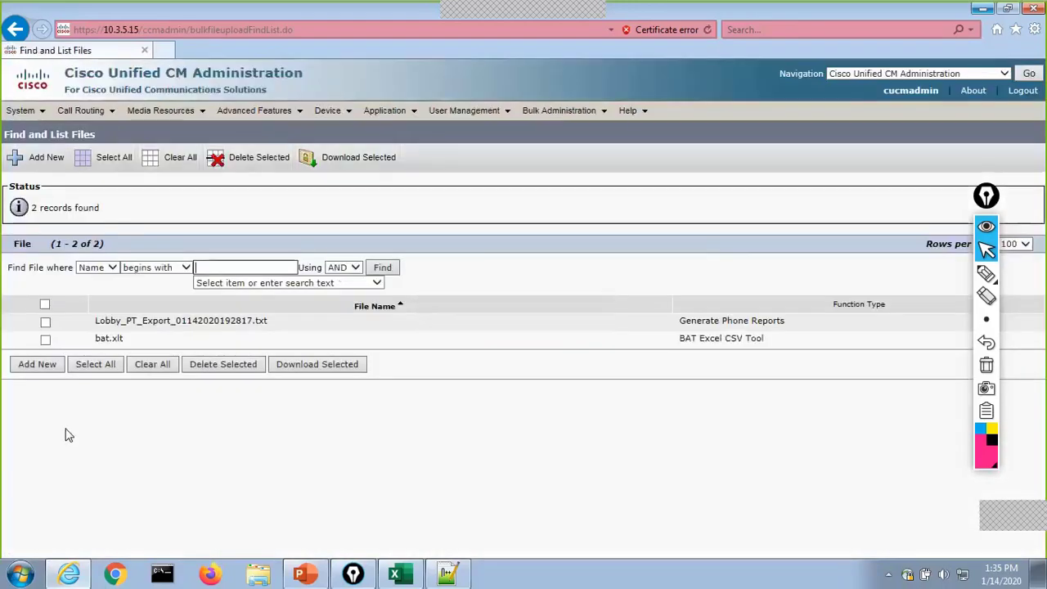
{"action": "left_click", "coordinate": [39, 370]}
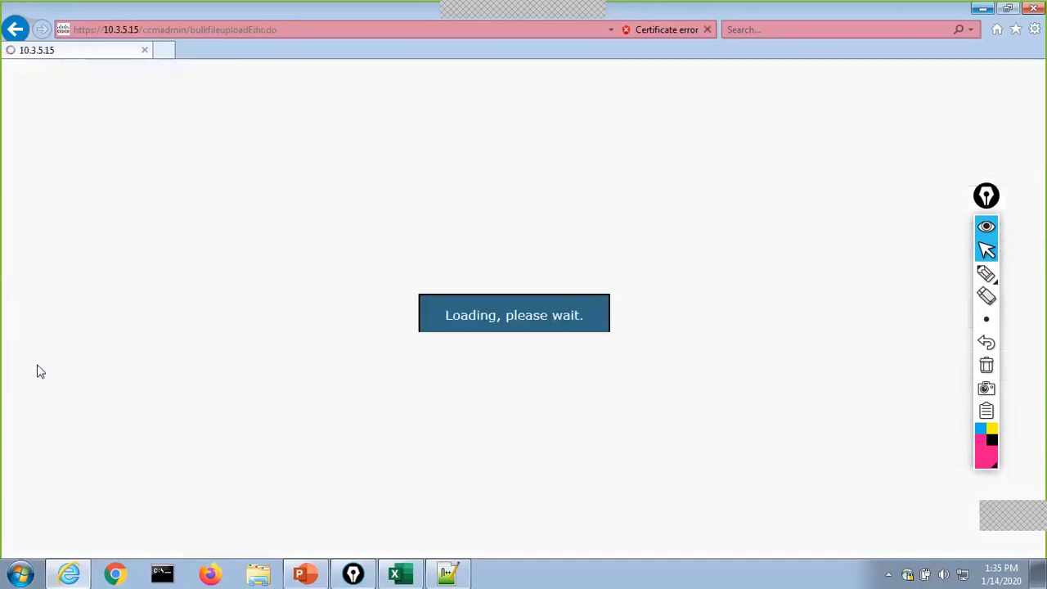
Step: Choose Lobby_Only_Import.txt from the Desktop as the upload file
{"action": "left_click", "coordinate": [501, 262]}
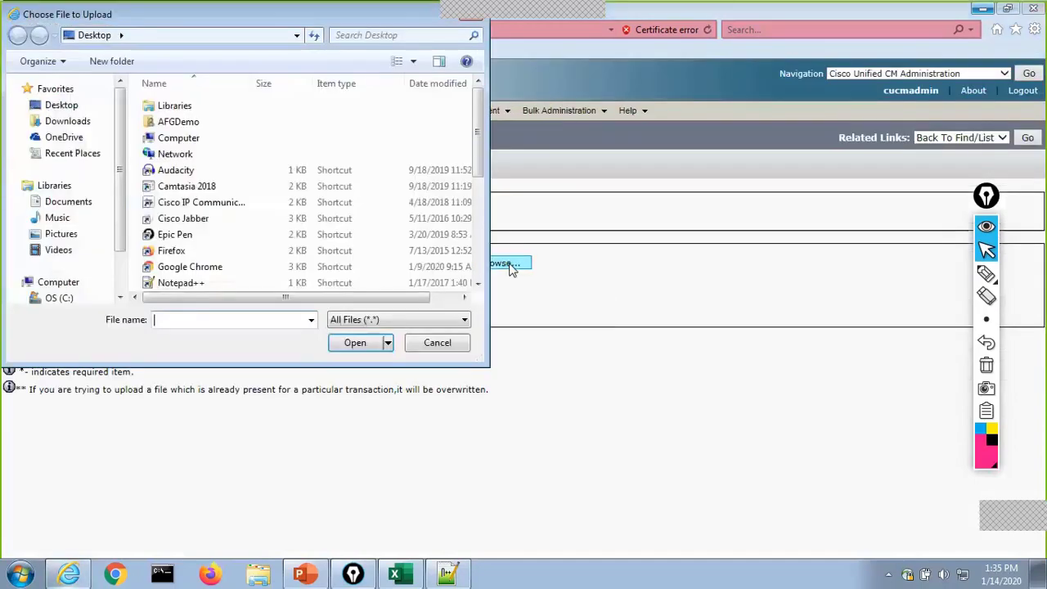
{"action": "scroll", "coordinate": [468, 270], "scroll_direction": "down", "scroll_amount": 5}
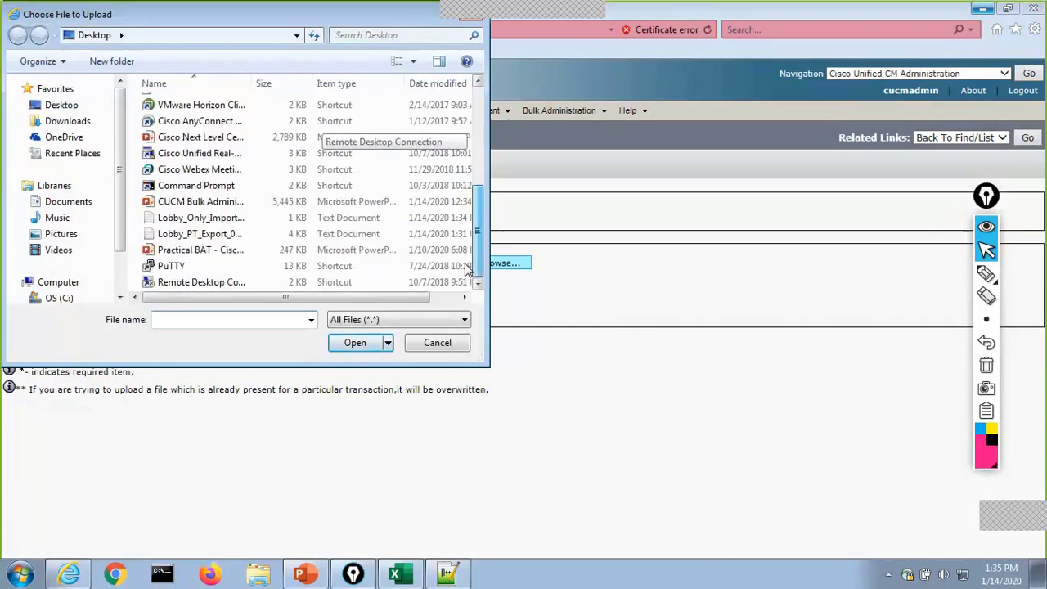
{"action": "left_click", "coordinate": [216, 218]}
{"action": "left_click", "coordinate": [355, 343]}
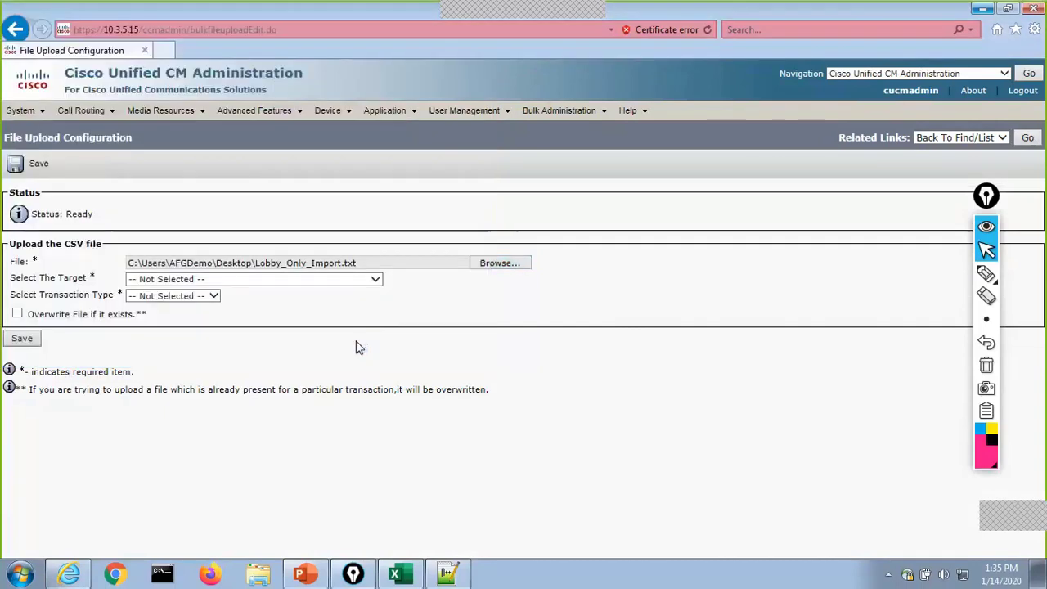
Step: Upload the file with target Phones and transaction type Update Phones - Custom File
{"action": "left_click", "coordinate": [266, 283]}
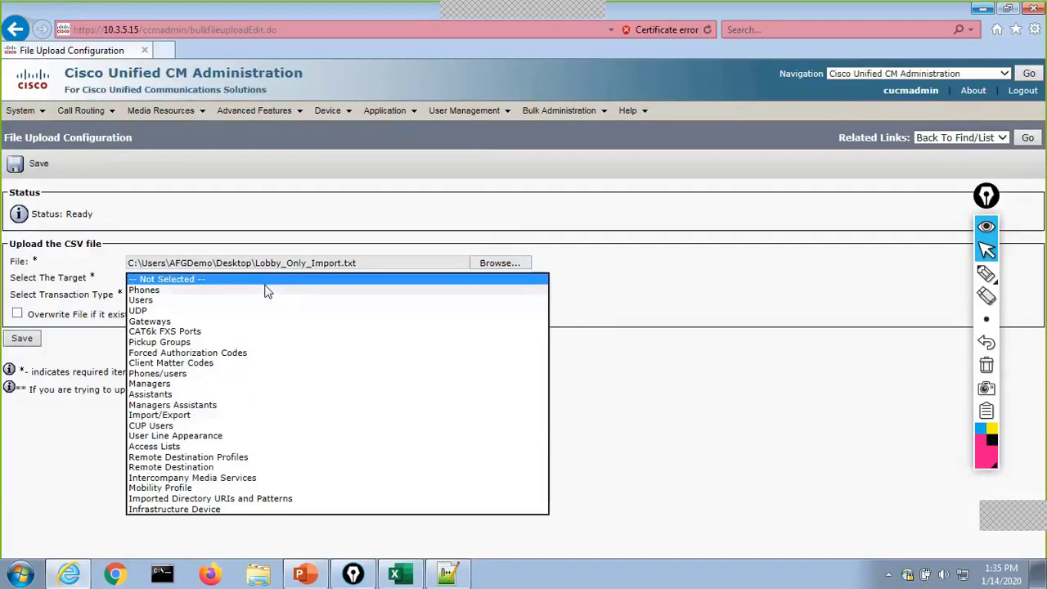
{"action": "left_click", "coordinate": [268, 291]}
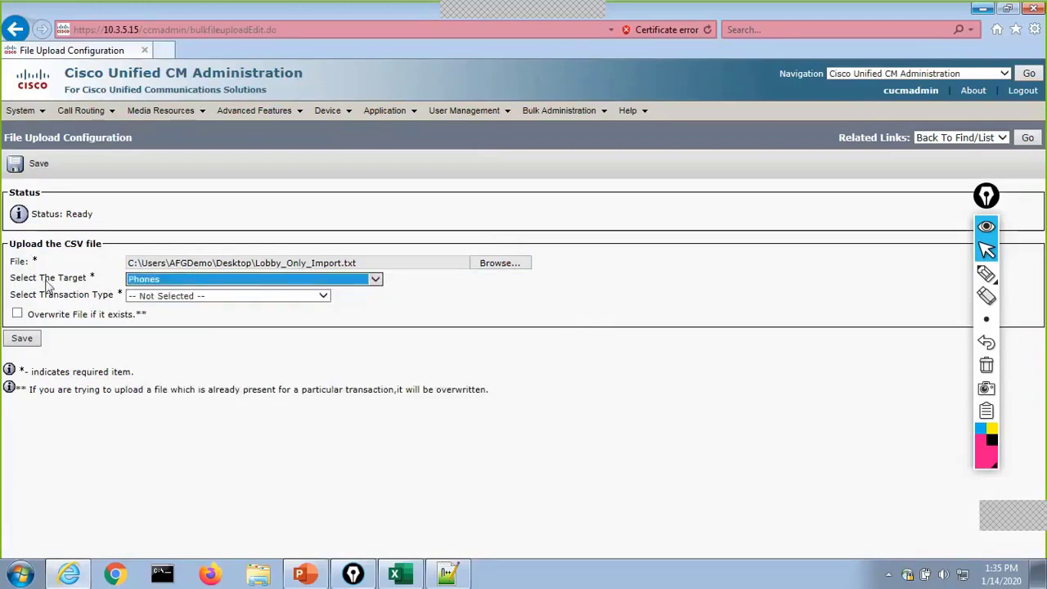
{"action": "left_click", "coordinate": [159, 298]}
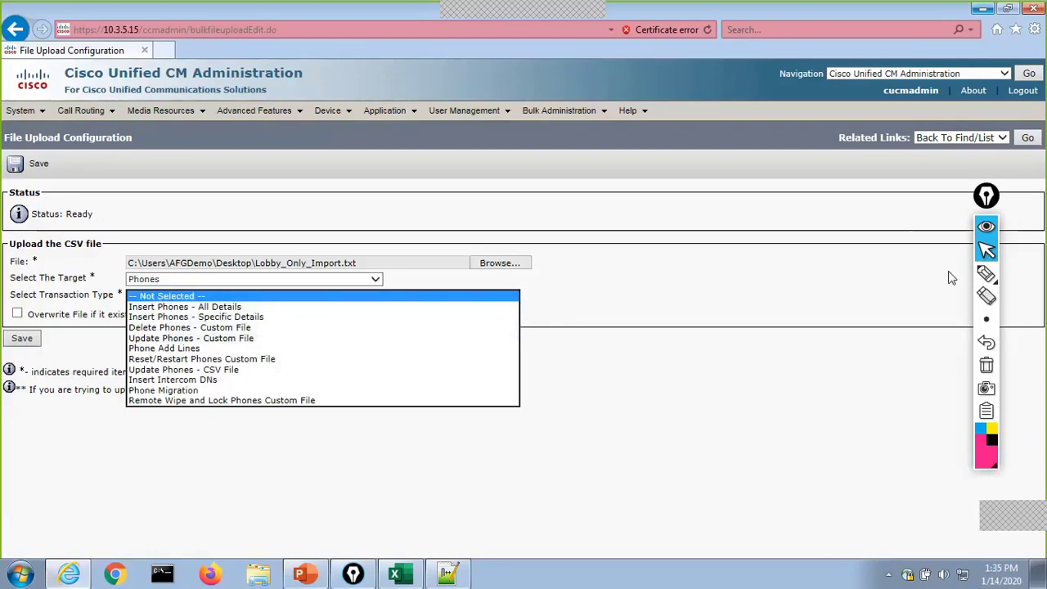
{"action": "left_click", "coordinate": [987, 278]}
{"action": "left_click", "coordinate": [988, 278]}
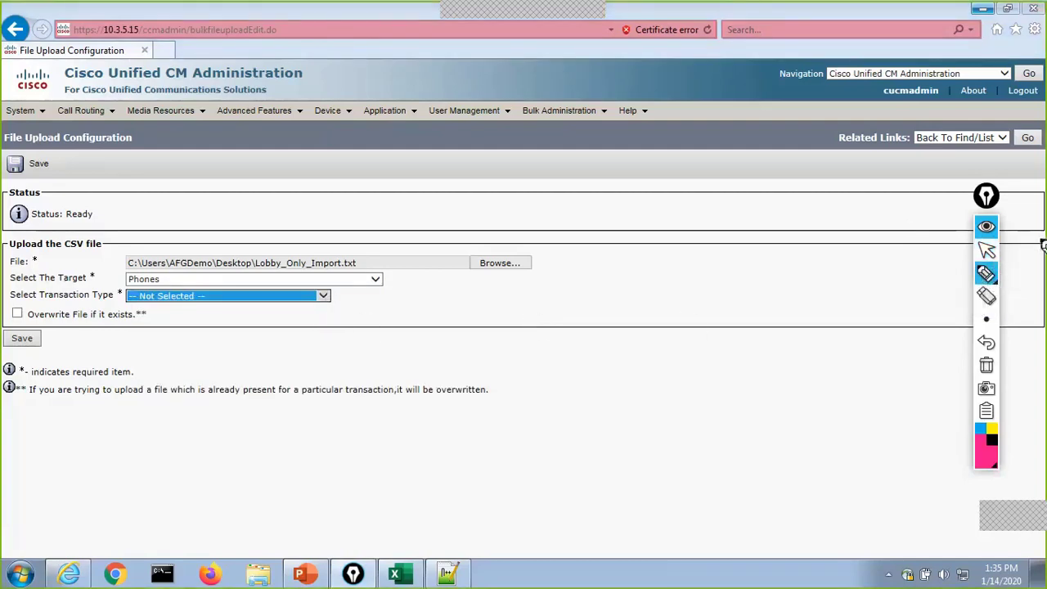
{"action": "left_click", "coordinate": [987, 249]}
{"action": "left_click", "coordinate": [323, 297]}
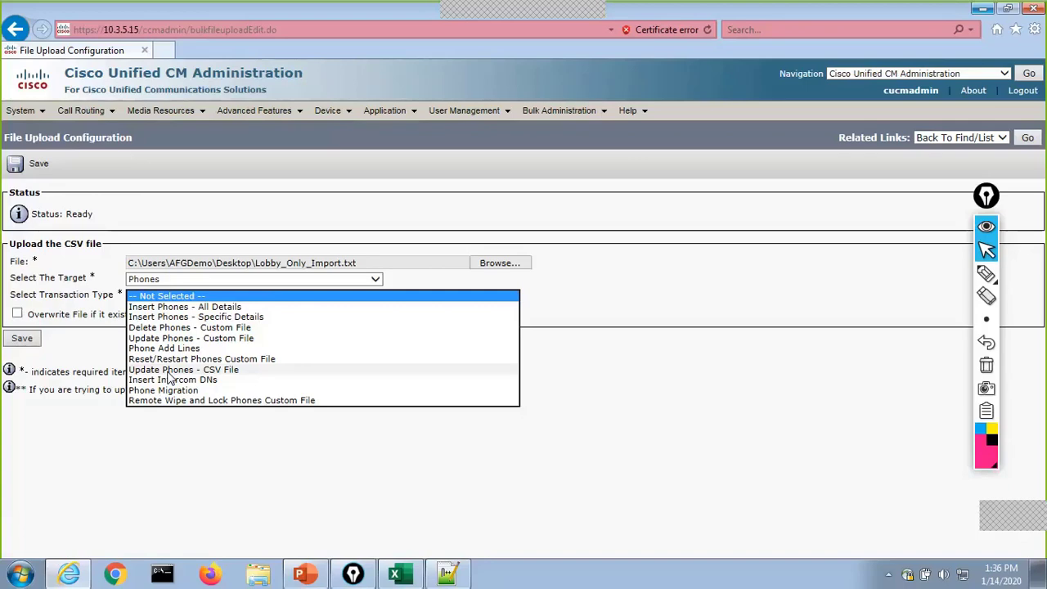
{"action": "left_click", "coordinate": [206, 339]}
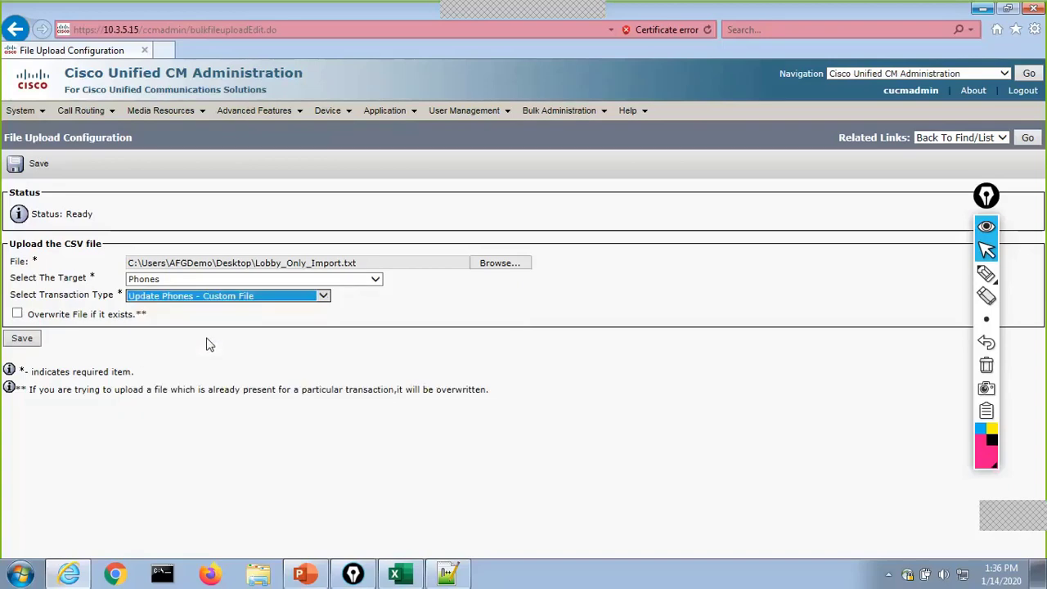
{"action": "left_click", "coordinate": [22, 339]}
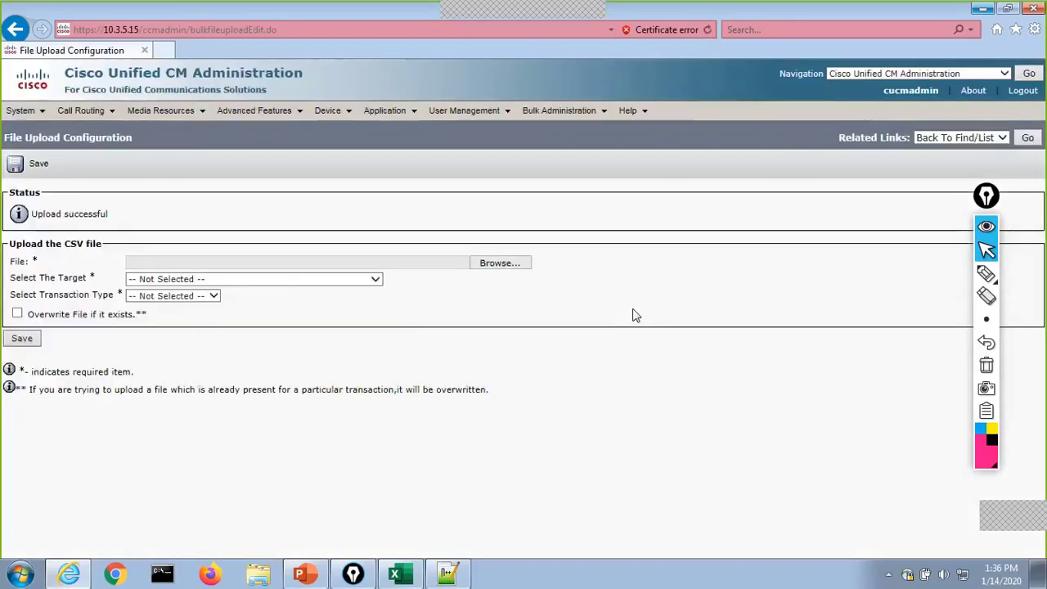
Step: Go to Bulk Administration > Phones > Update Phones > Custom File
{"action": "left_click", "coordinate": [570, 115]}
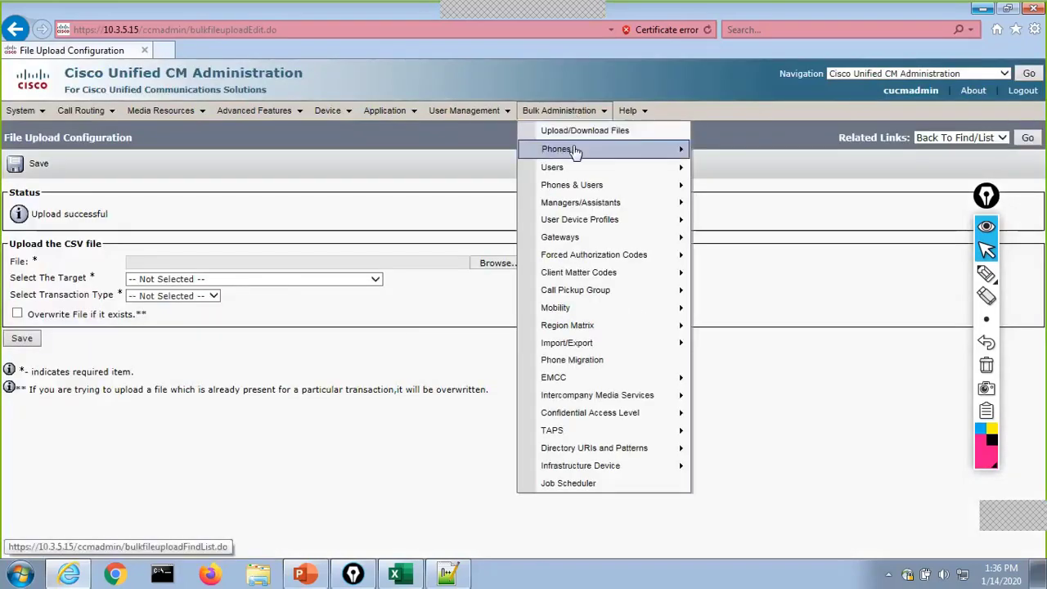
{"action": "mouse_move", "coordinate": [672, 154]}
{"action": "mouse_move", "coordinate": [749, 225]}
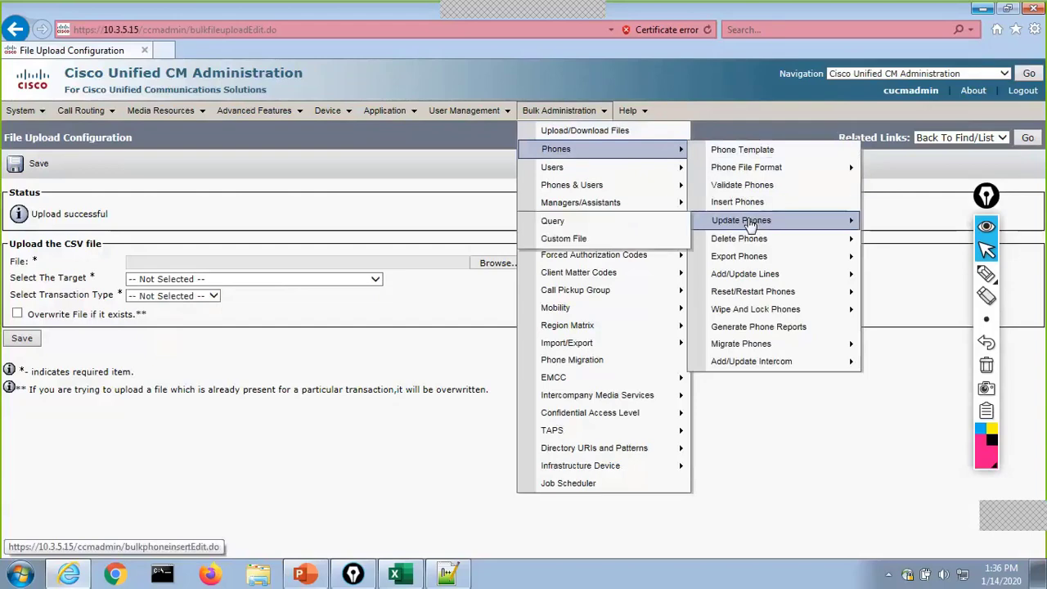
{"action": "left_click", "coordinate": [646, 244]}
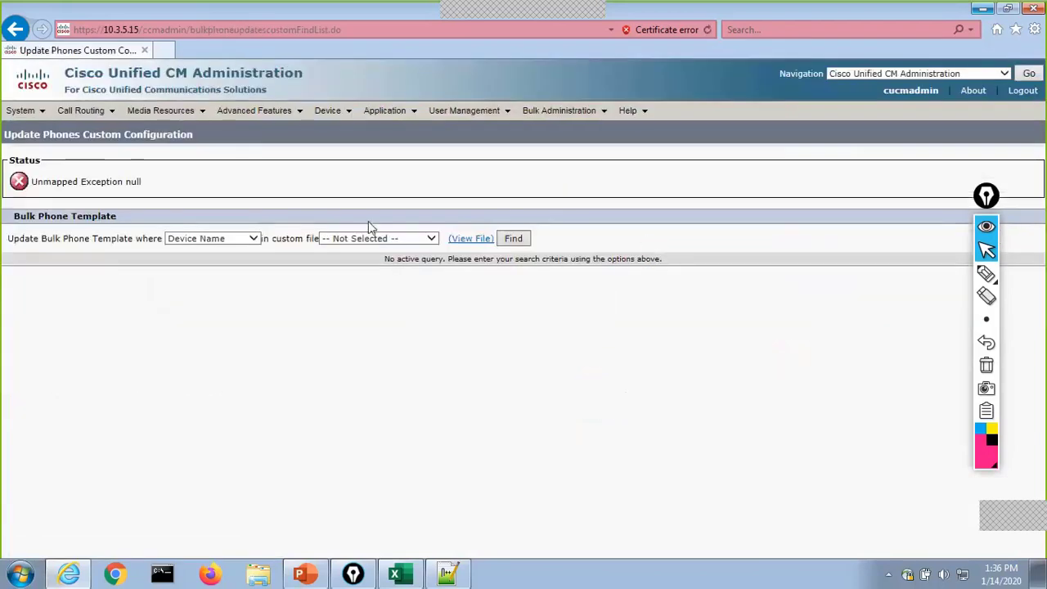
Step: Query phones using Lobby_Only_Import.txt, finding 10 records, and continue to Update Phones
{"action": "left_click", "coordinate": [365, 240]}
{"action": "left_click", "coordinate": [373, 250]}
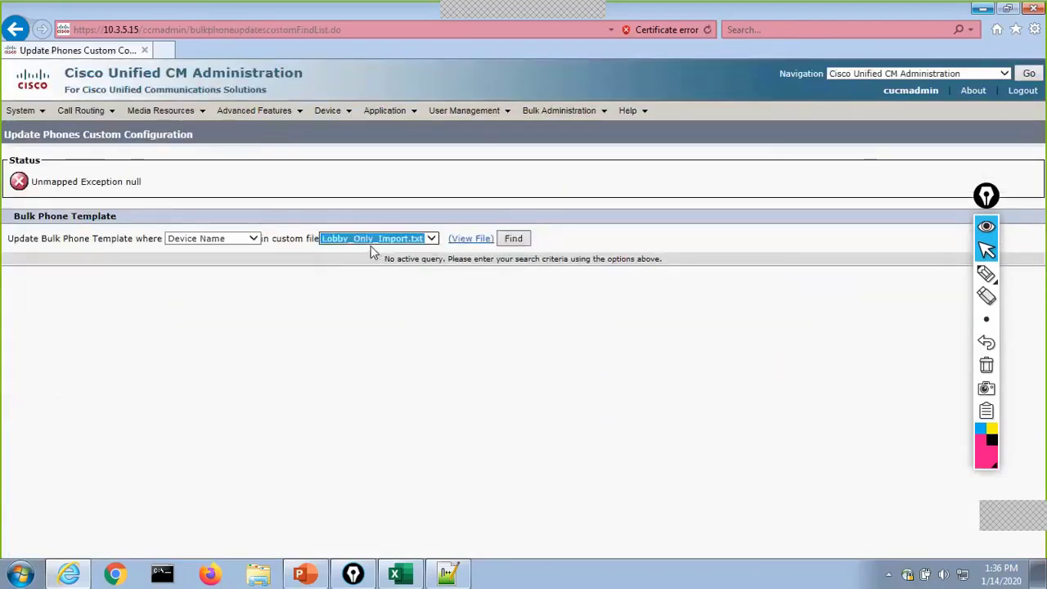
{"action": "left_click", "coordinate": [513, 239]}
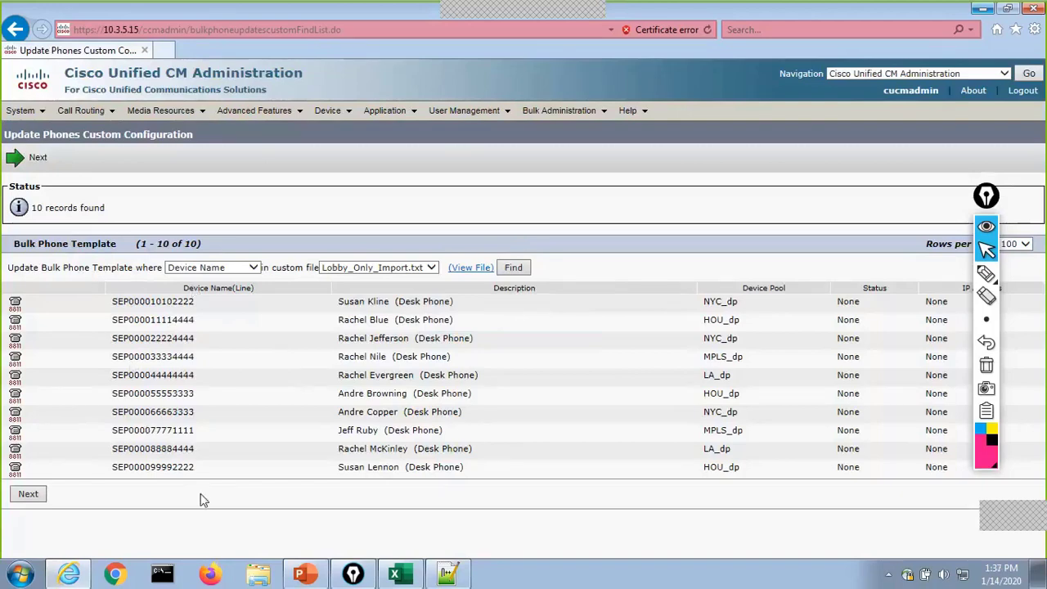
{"action": "left_click", "coordinate": [31, 495]}
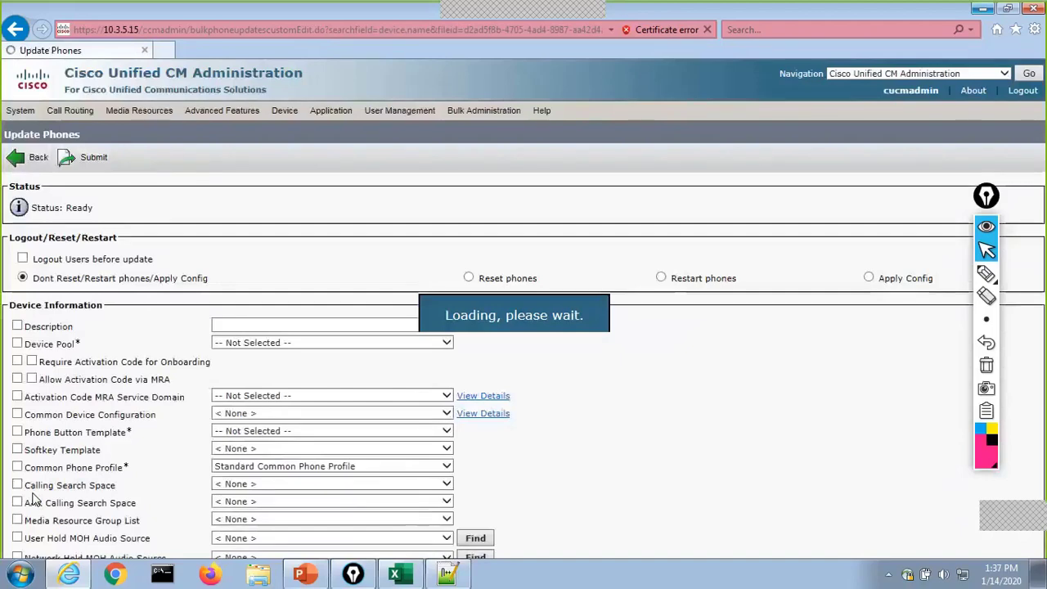
Step: Enable Apply Config and set Enable Extension Mobility to unchecked for the update
{"action": "left_click", "coordinate": [857, 278]}
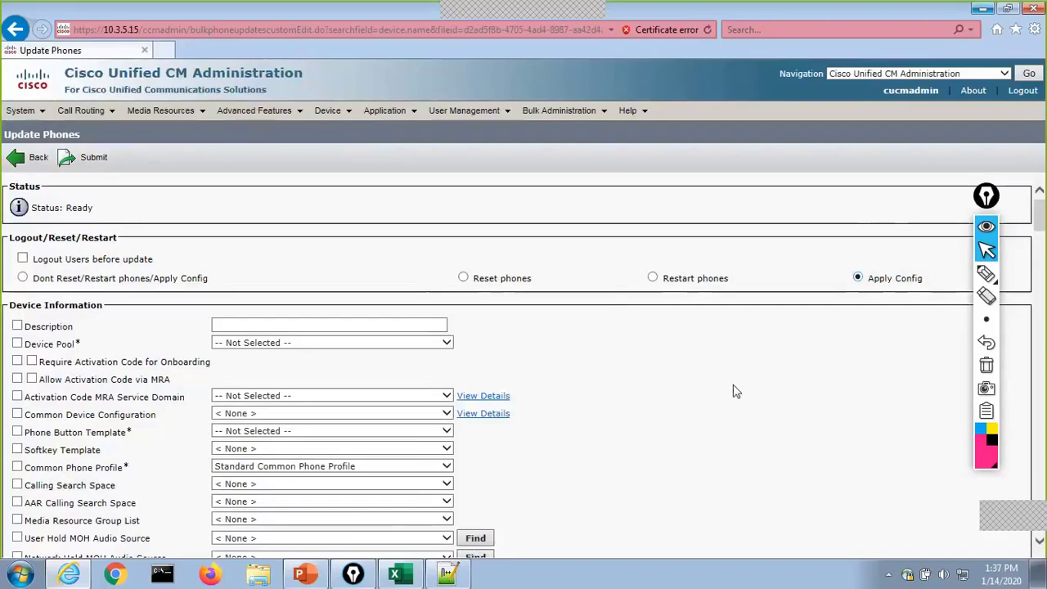
{"action": "scroll", "coordinate": [720, 395], "scroll_direction": "down", "scroll_amount": 5}
{"action": "scroll", "coordinate": [711, 395], "scroll_direction": "down", "scroll_amount": 8}
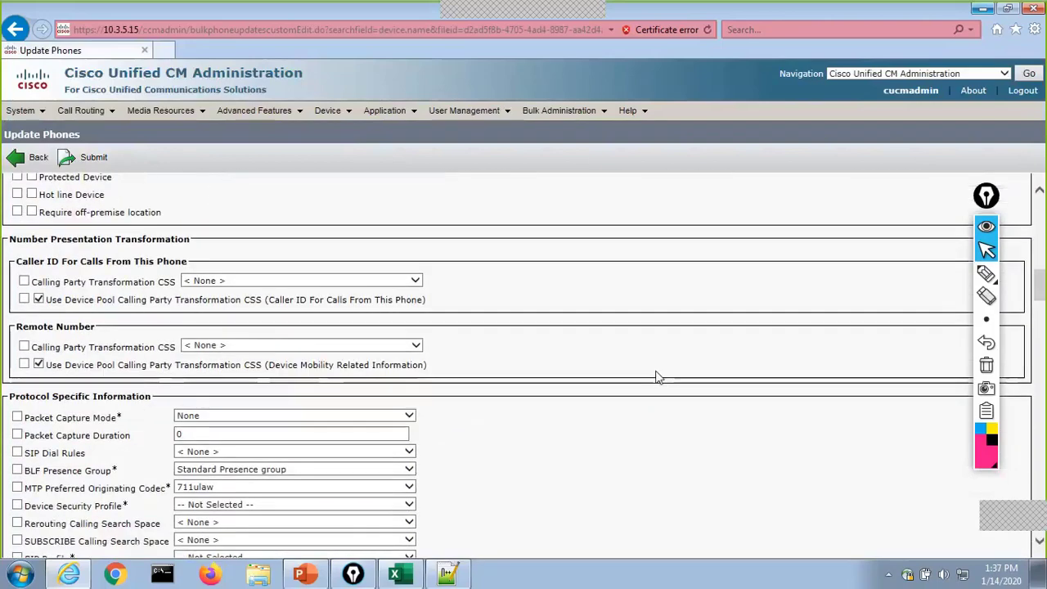
{"action": "scroll", "coordinate": [646, 370], "scroll_direction": "down", "scroll_amount": 5}
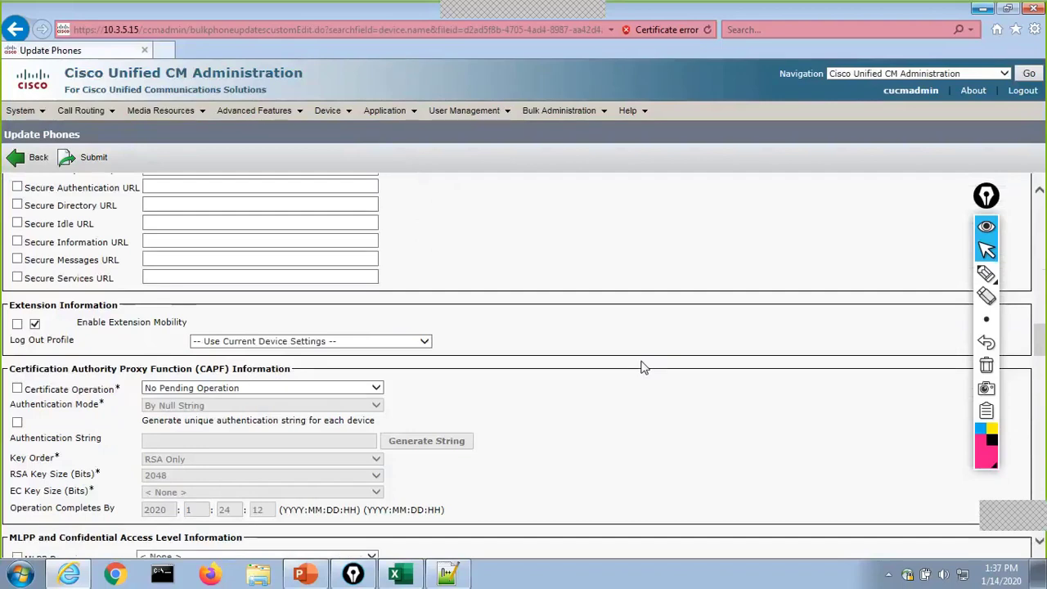
{"action": "left_click", "coordinate": [17, 324]}
{"action": "left_click", "coordinate": [35, 324]}
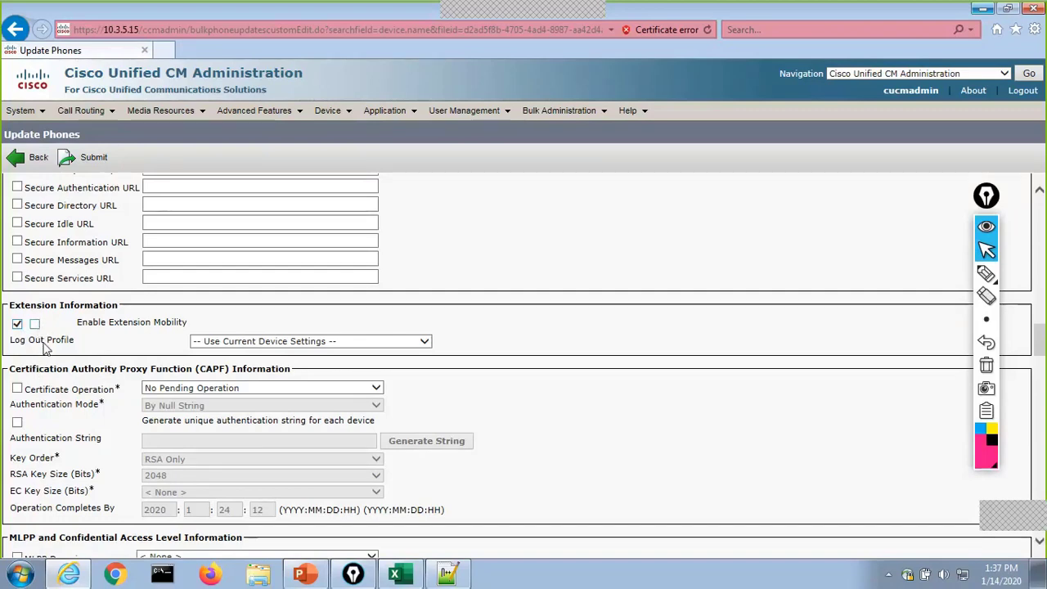
Step: Submit the update job to run immediately
{"action": "scroll", "coordinate": [572, 368], "scroll_direction": "down", "scroll_amount": 20}
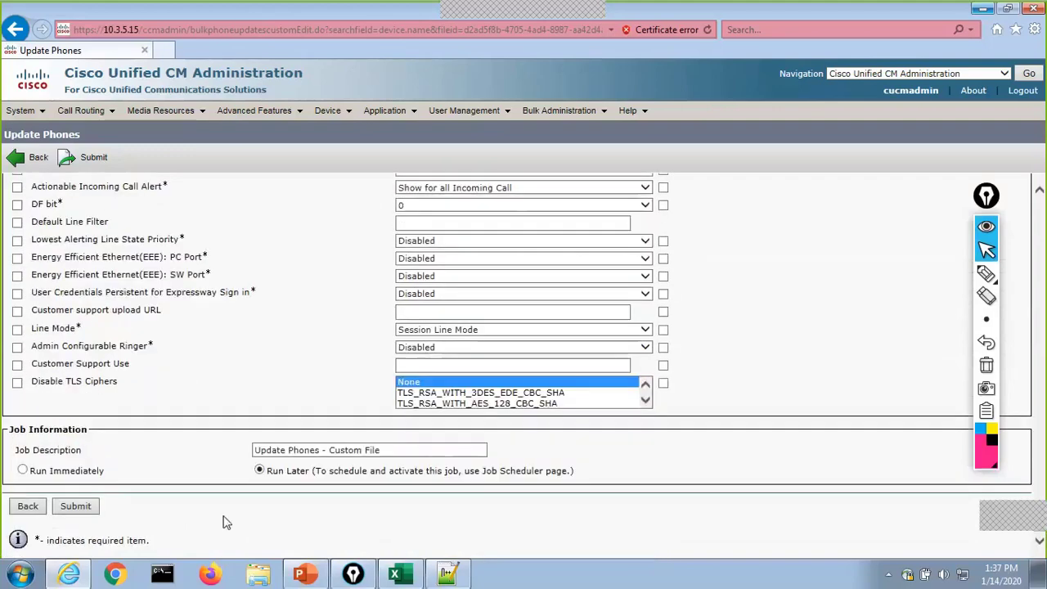
{"action": "left_click", "coordinate": [22, 471]}
{"action": "left_click", "coordinate": [75, 506]}
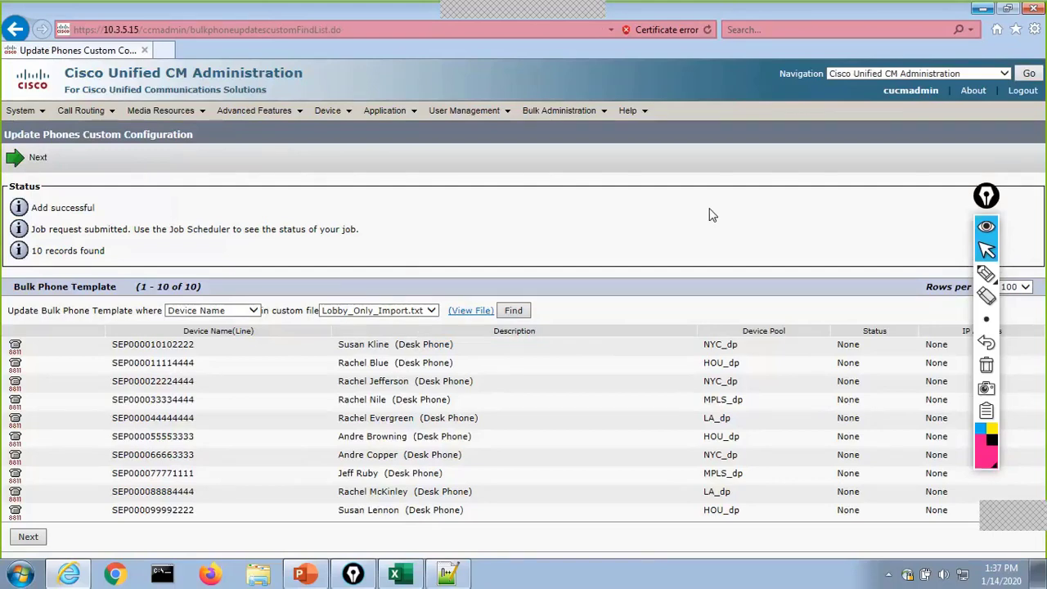
Step: Present the PowerPoint deck full screen on slide 18, 'Bulk Edit using a Custom File'
{"action": "left_click", "coordinate": [307, 575]}
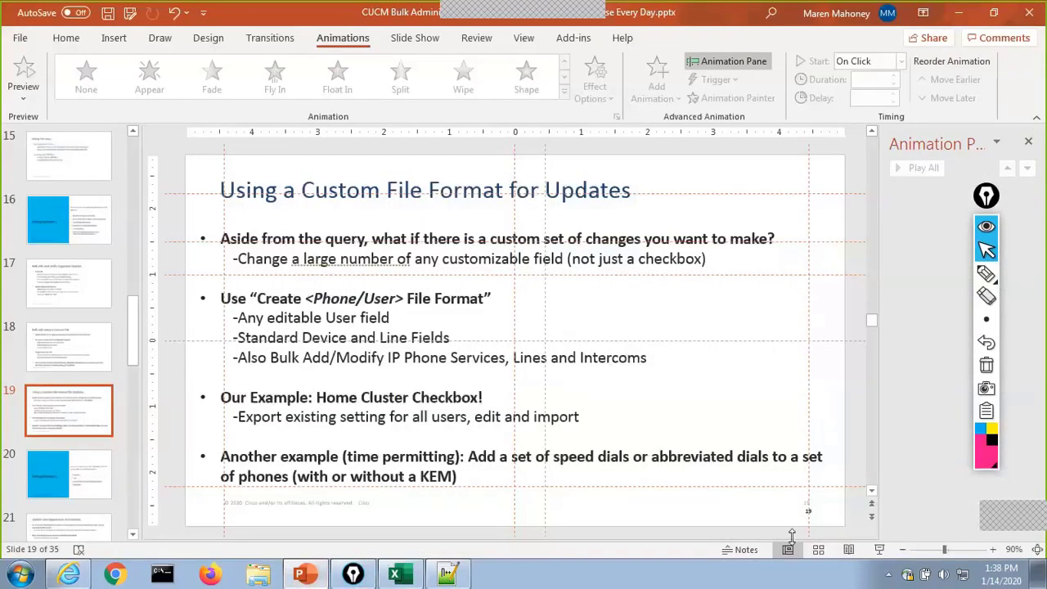
{"action": "left_click", "coordinate": [869, 548]}
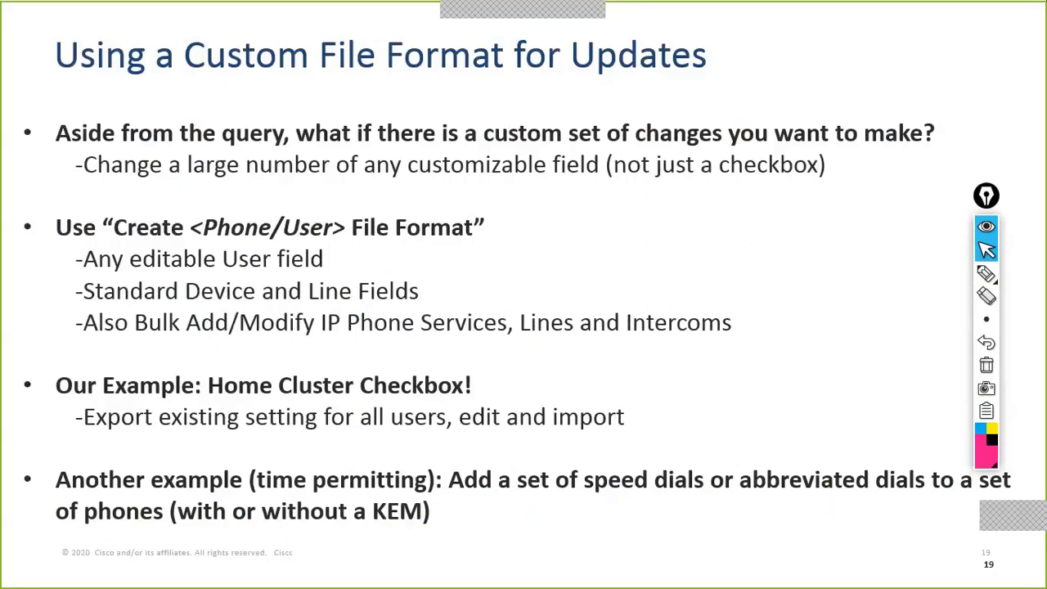
{"action": "key", "text": "Left"}
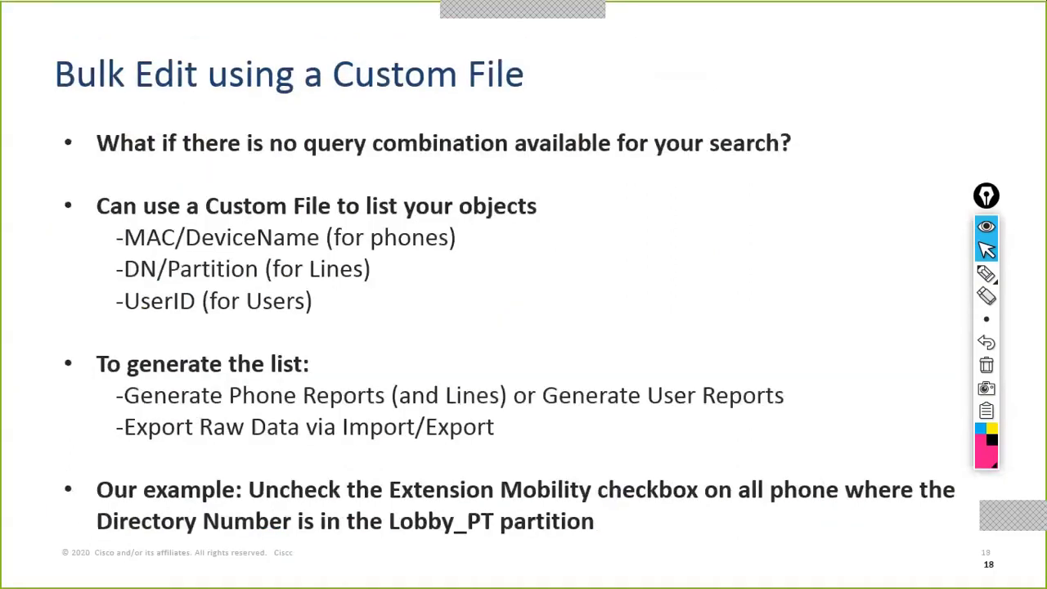
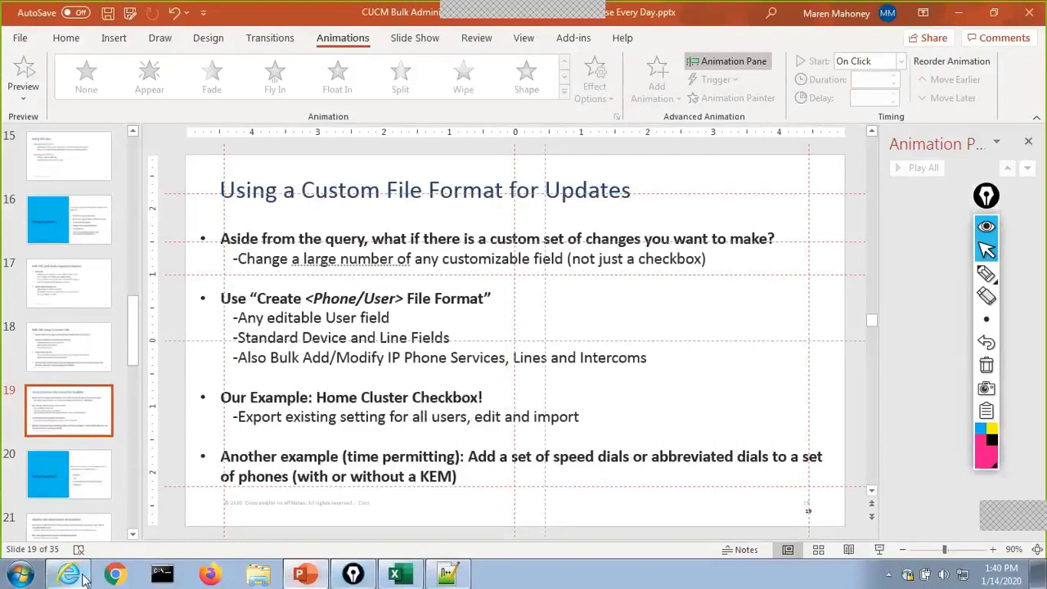
Step: Switch from the PowerPoint slide to the Cisco Unified CM Administration browser window
{"action": "left_click", "coordinate": [70, 575]}
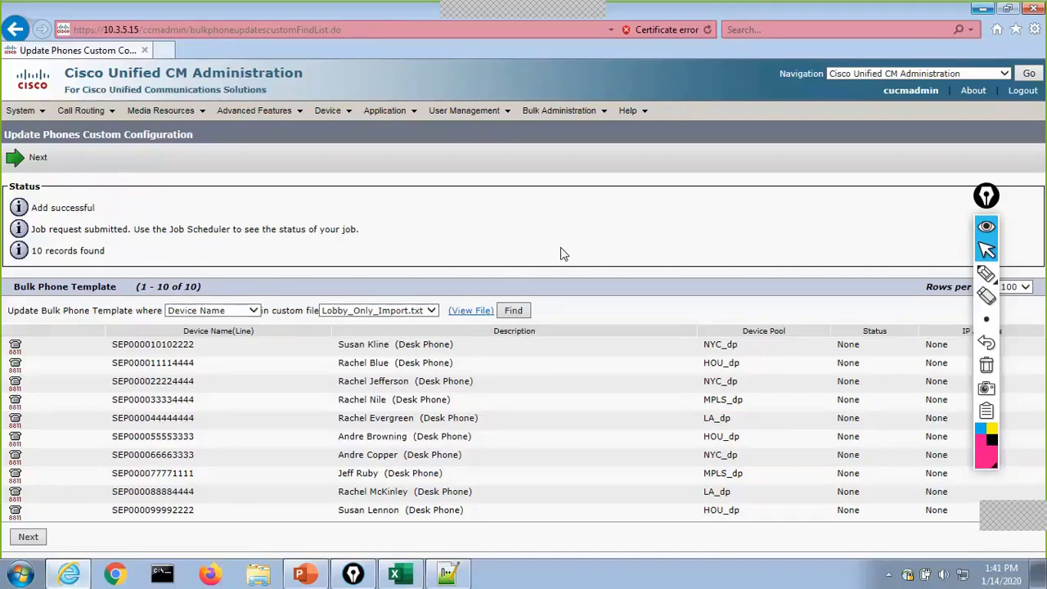
Step: Open Bulk Administration > Users > Generate User Reports and continue past the 40-user search
{"action": "mouse_move", "coordinate": [559, 117]}
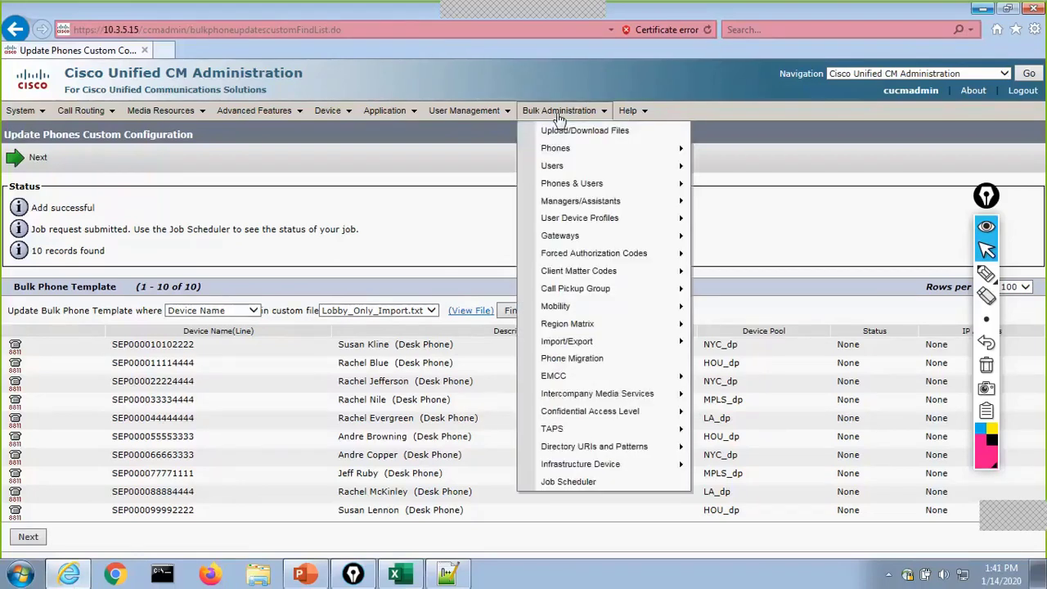
{"action": "mouse_move", "coordinate": [572, 170]}
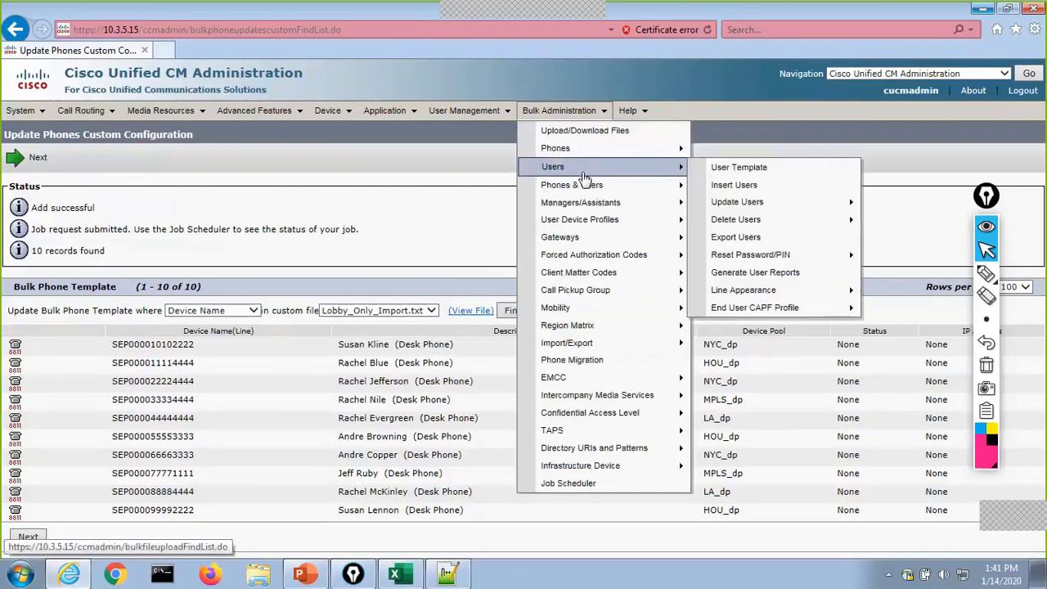
{"action": "left_click", "coordinate": [750, 279]}
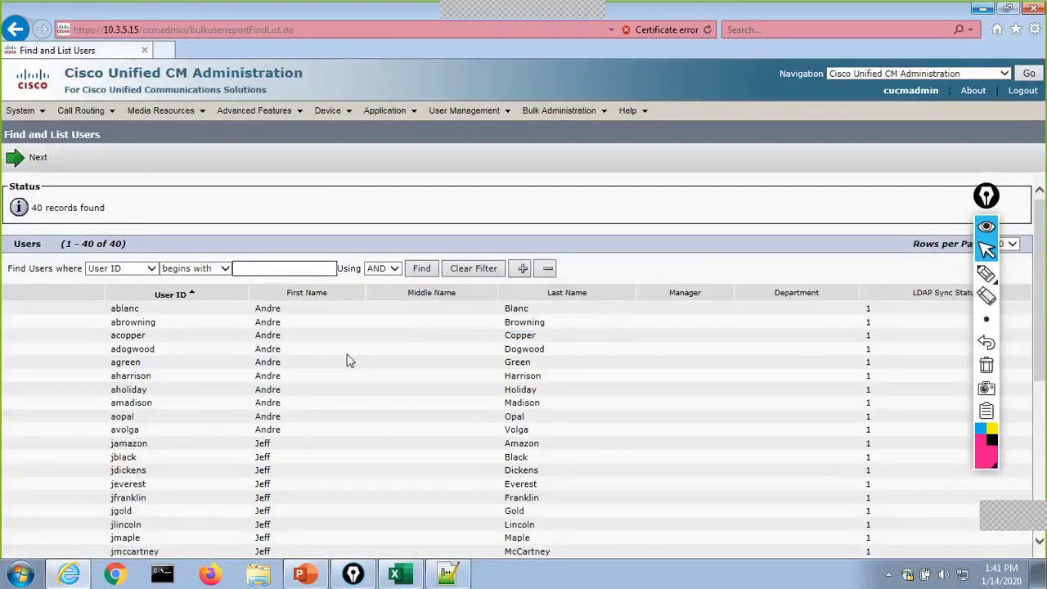
{"action": "scroll", "coordinate": [360, 368], "scroll_direction": "down", "scroll_amount": 4}
{"action": "scroll", "coordinate": [369, 372], "scroll_direction": "up", "scroll_amount": 3}
{"action": "scroll", "coordinate": [369, 371], "scroll_direction": "up", "scroll_amount": 1}
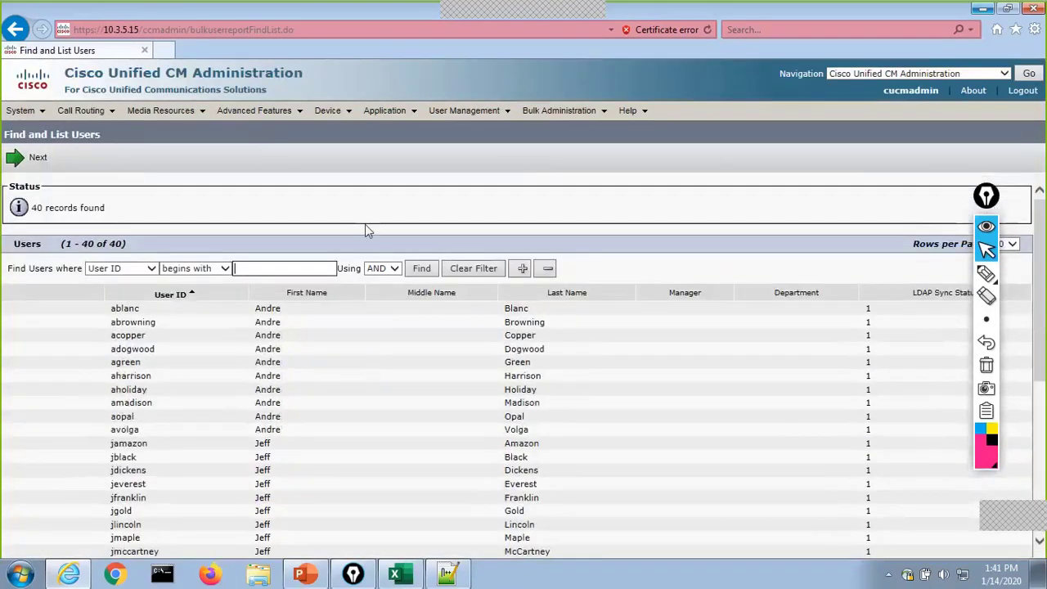
{"action": "left_click", "coordinate": [23, 161]}
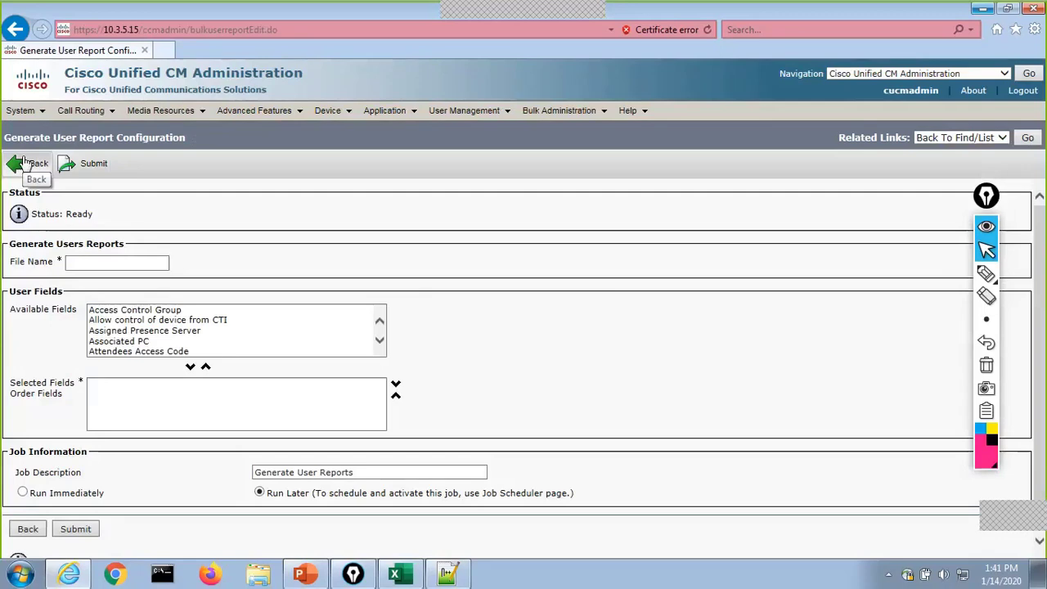
Step: Add User ID, First Name, Last Name and Home Cluster to the report's Selected Fields
{"action": "left_click", "coordinate": [317, 332]}
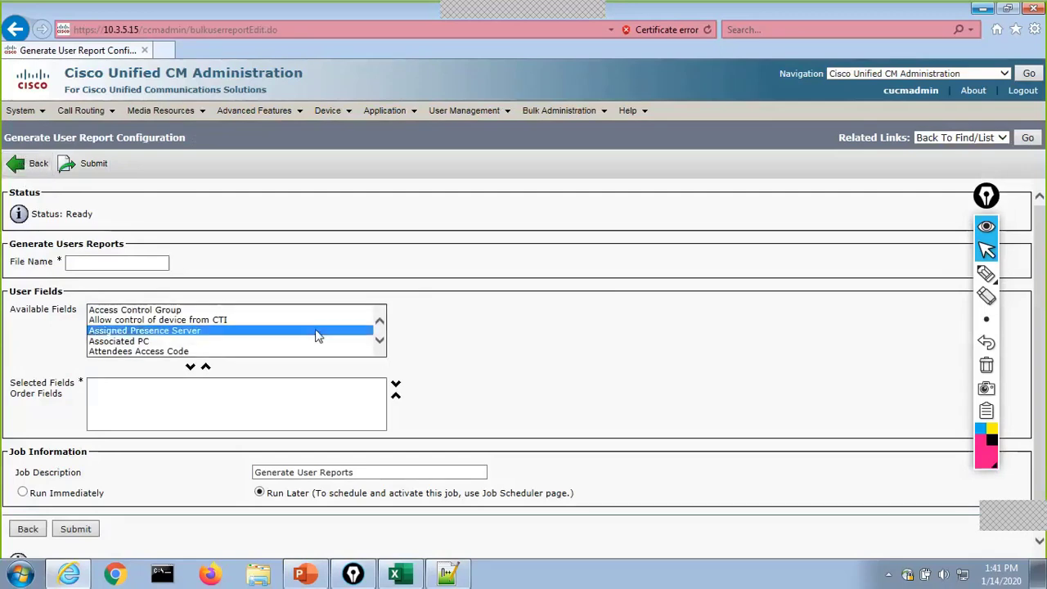
{"action": "key", "text": "End"}
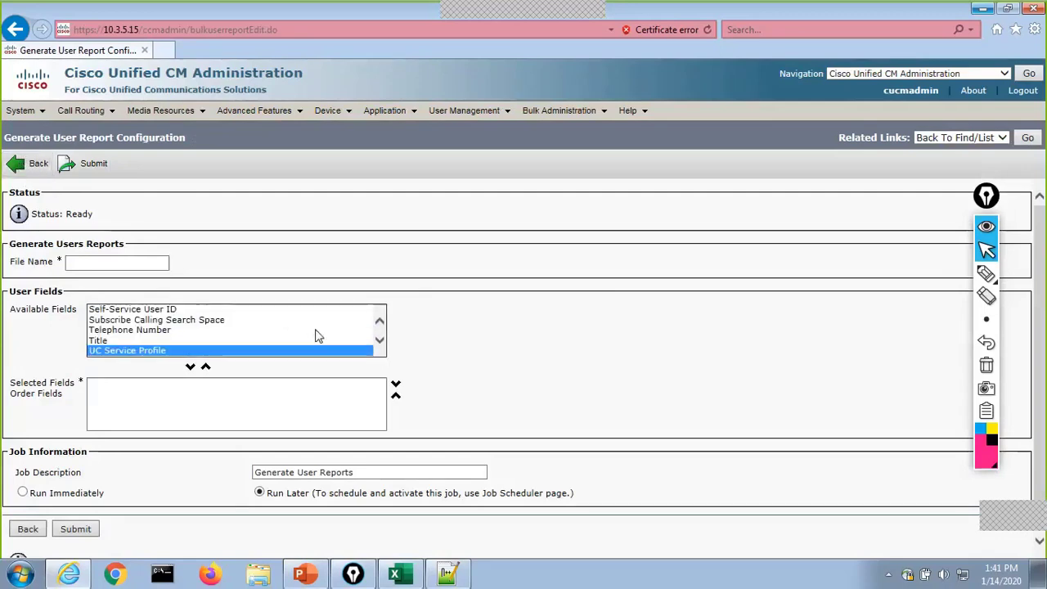
{"action": "left_click", "coordinate": [382, 344]}
{"action": "left_click", "coordinate": [381, 344]}
{"action": "left_click", "coordinate": [176, 341]}
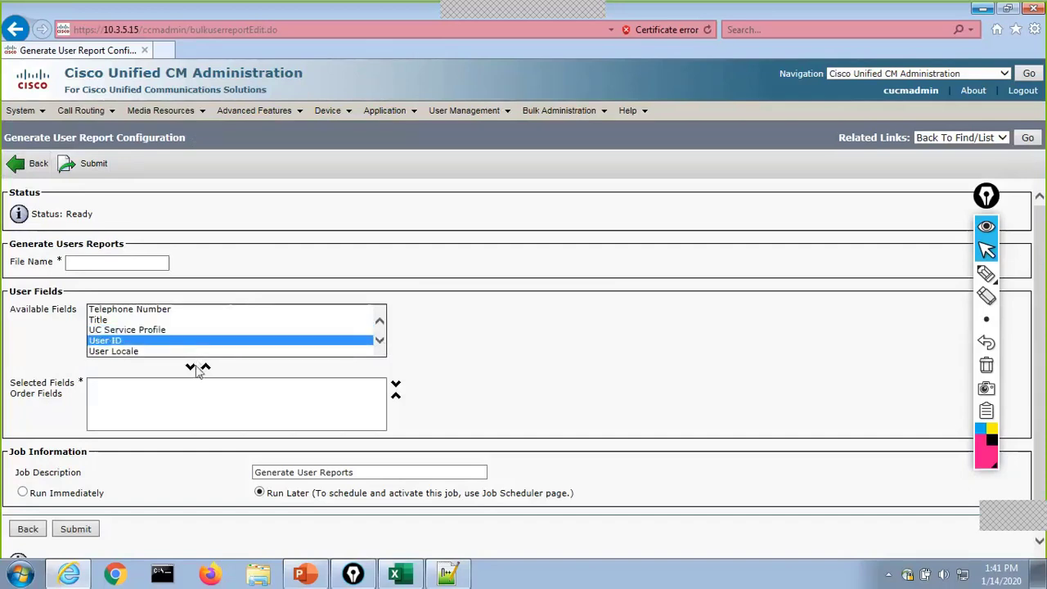
{"action": "left_click", "coordinate": [190, 368]}
{"action": "left_click", "coordinate": [204, 331]}
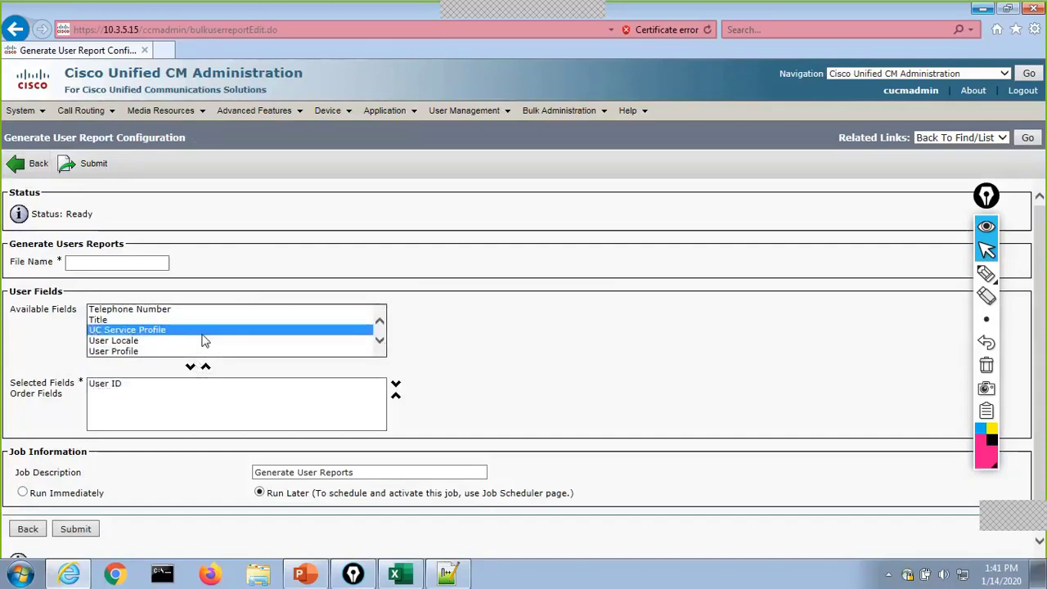
{"action": "key", "text": "f"}
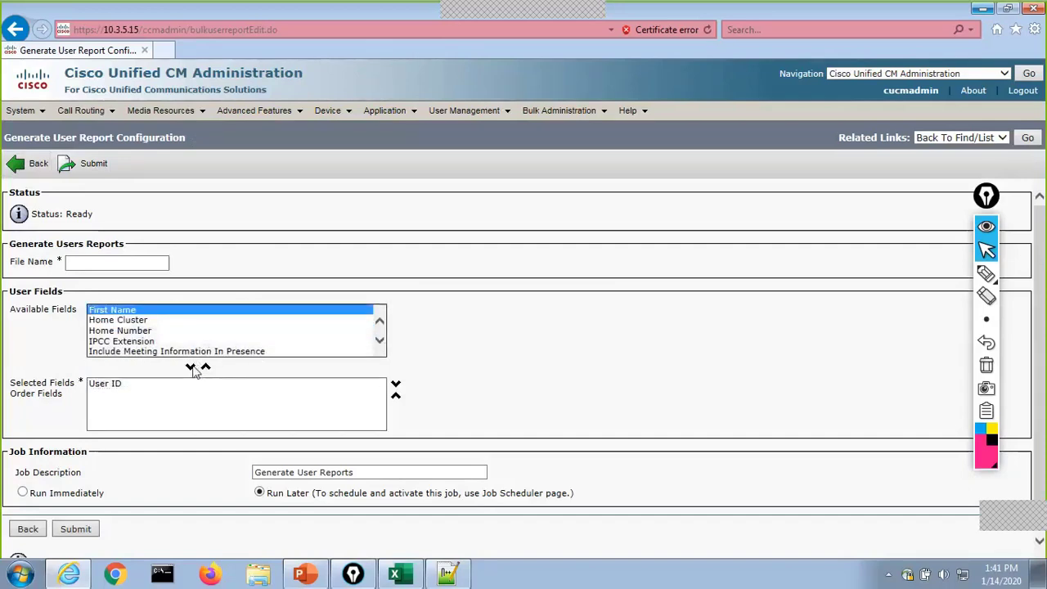
{"action": "left_click", "coordinate": [191, 367]}
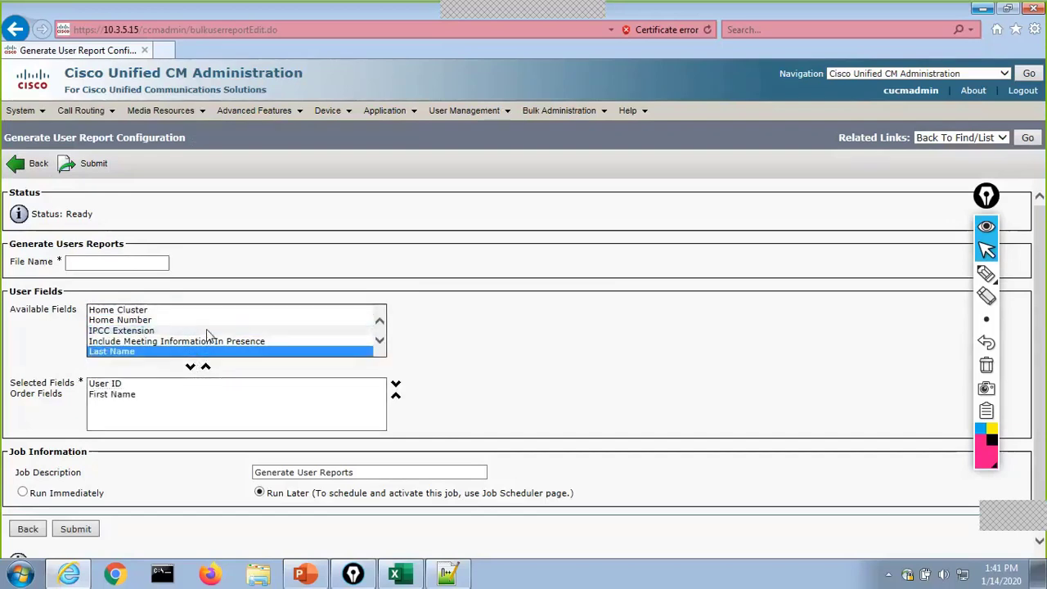
{"action": "left_click", "coordinate": [191, 368]}
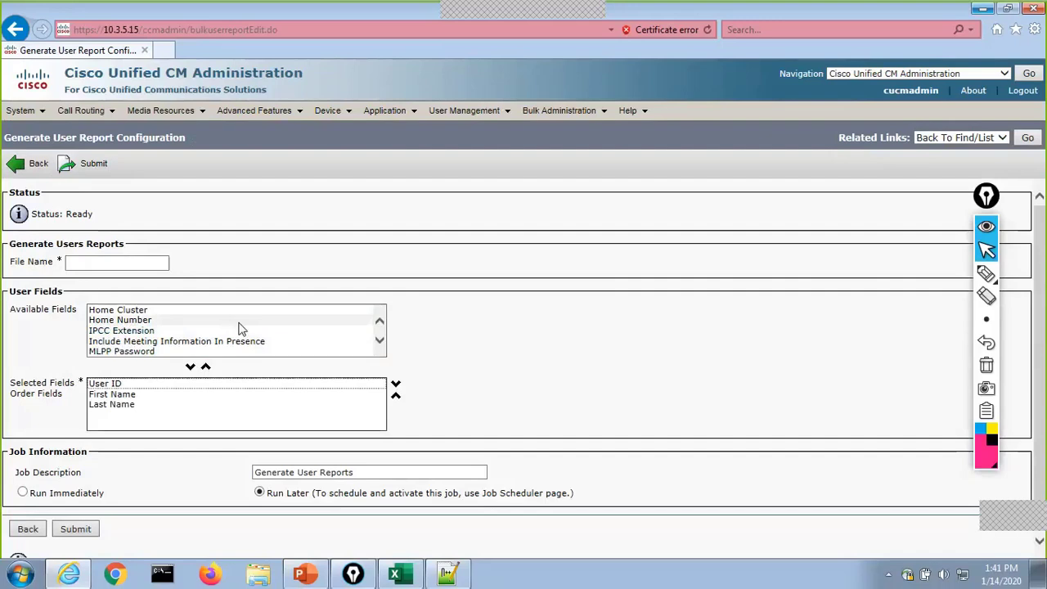
{"action": "left_click", "coordinate": [143, 309]}
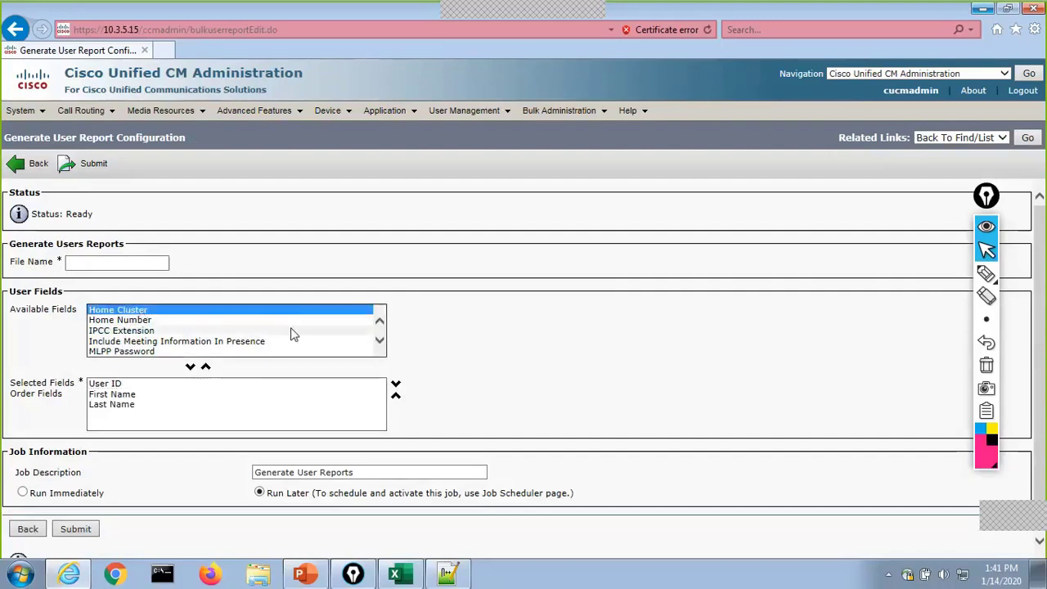
{"action": "left_click", "coordinate": [189, 367]}
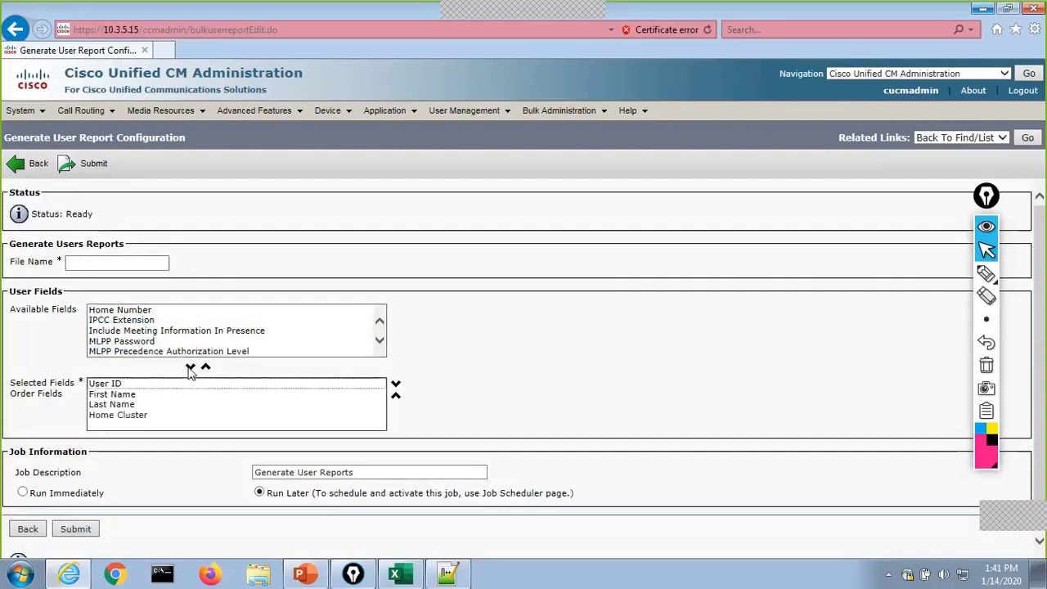
Step: Name the report file HC_Export and submit the job to run immediately
{"action": "left_click", "coordinate": [114, 262]}
{"action": "type", "text": "H"}
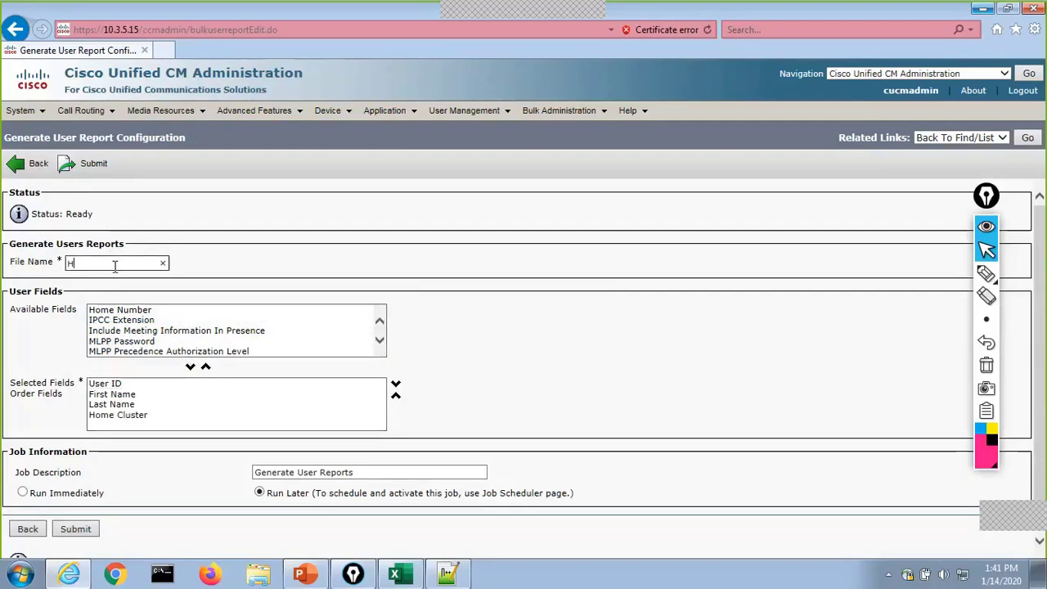
{"action": "type", "text": "C_Export"}
{"action": "left_click", "coordinate": [23, 493]}
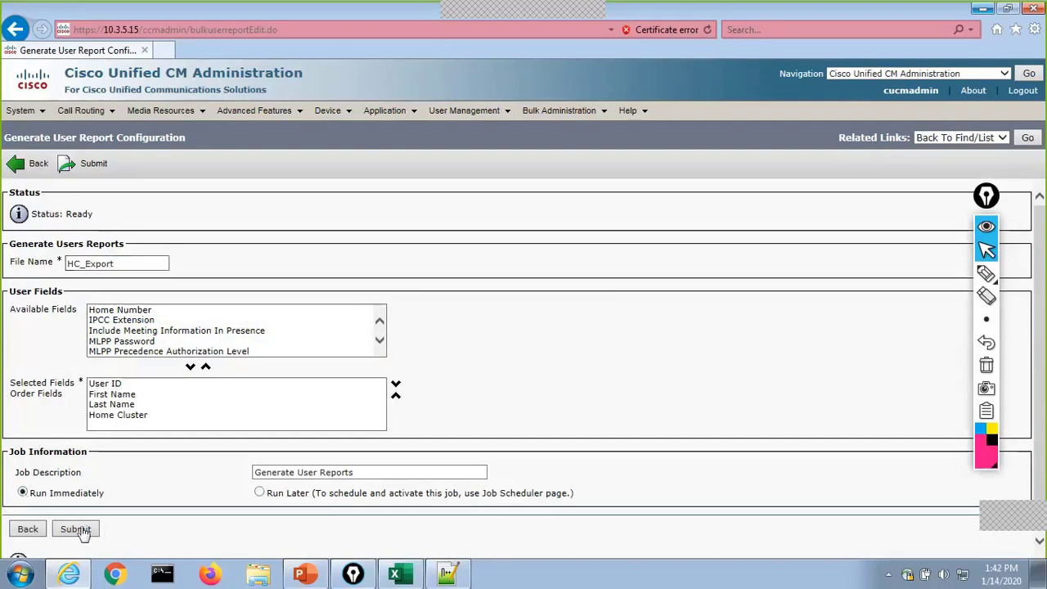
{"action": "left_click", "coordinate": [77, 529]}
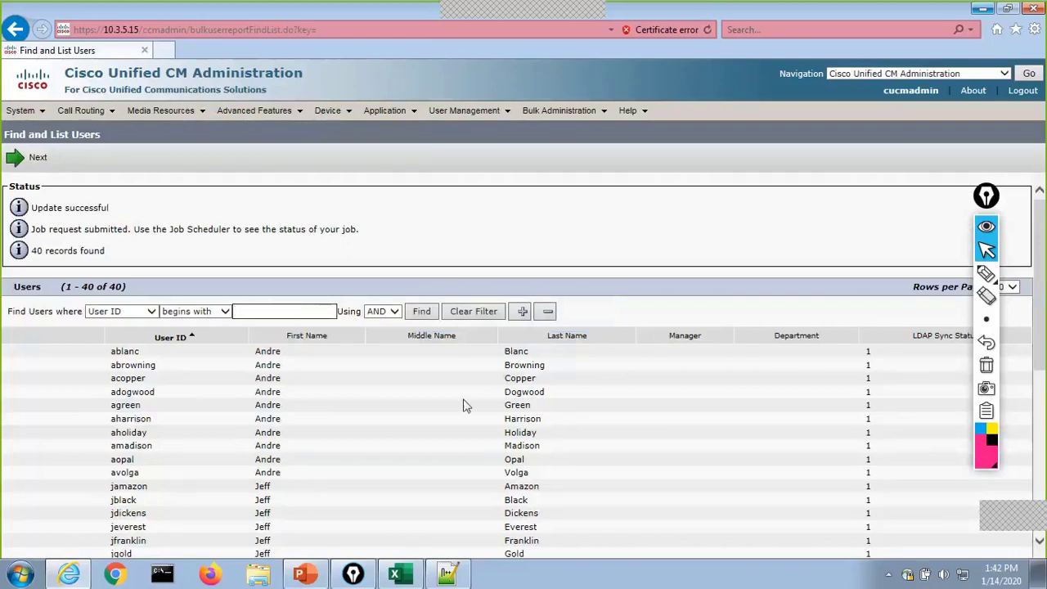
{"action": "left_click", "coordinate": [562, 113]}
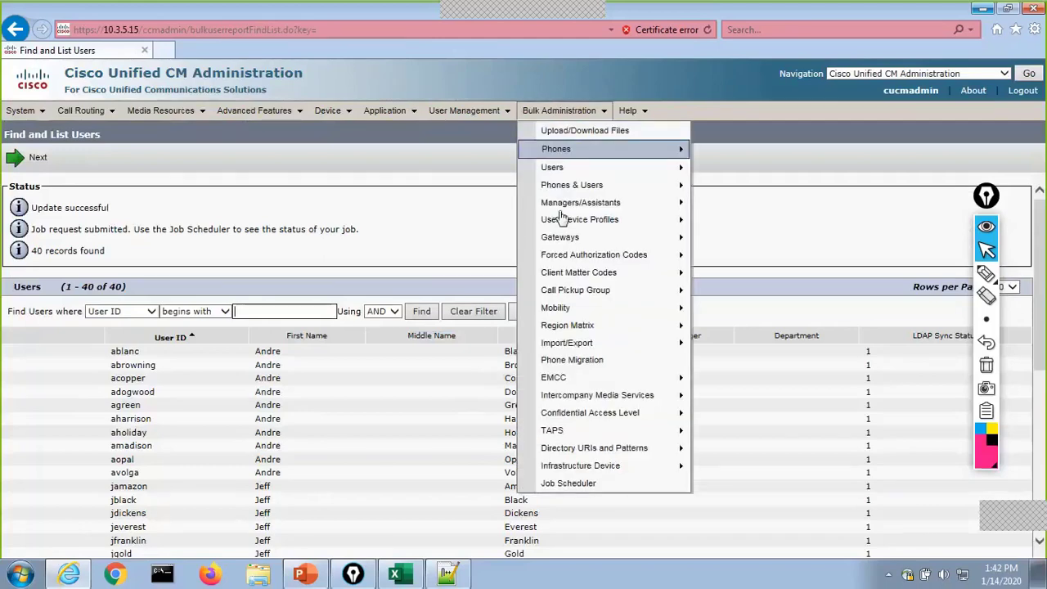
{"action": "left_click", "coordinate": [568, 482]}
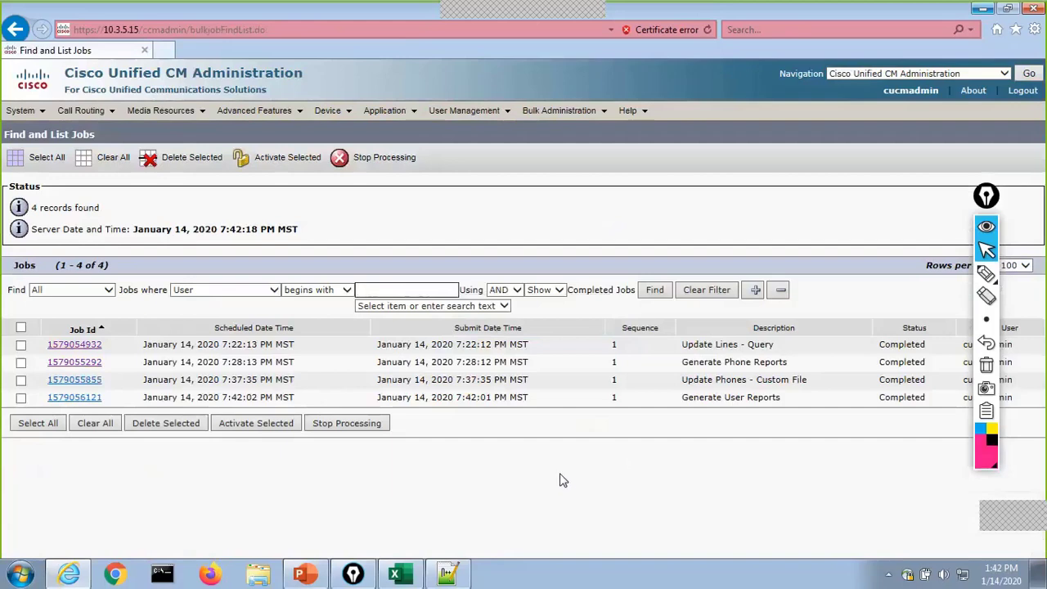
{"action": "left_click", "coordinate": [72, 399]}
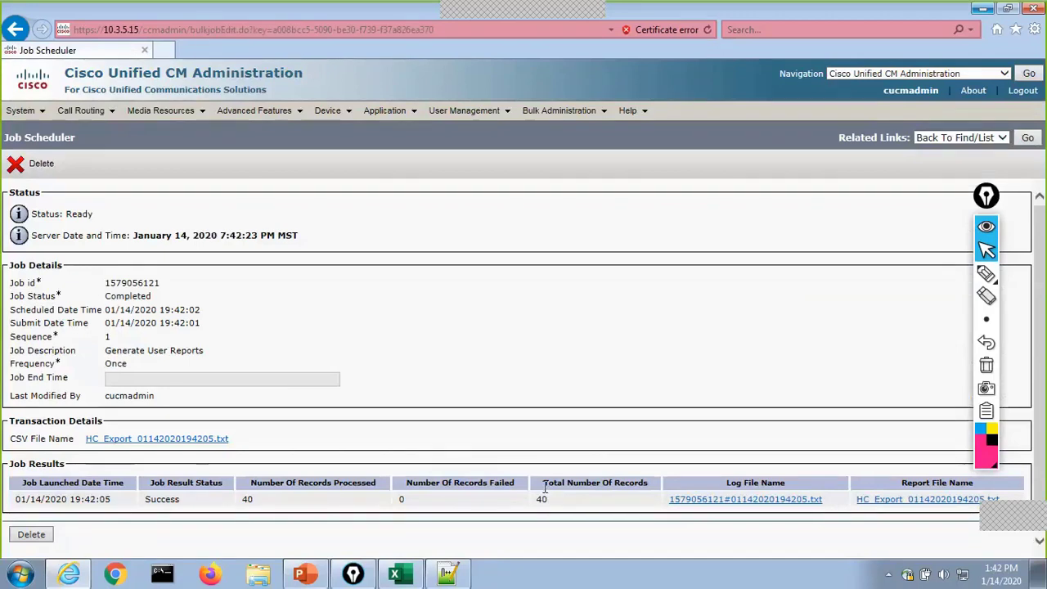
Step: Download the HC_Export report file from the Bulk Administration file list to the desktop
{"action": "mouse_move", "coordinate": [559, 112]}
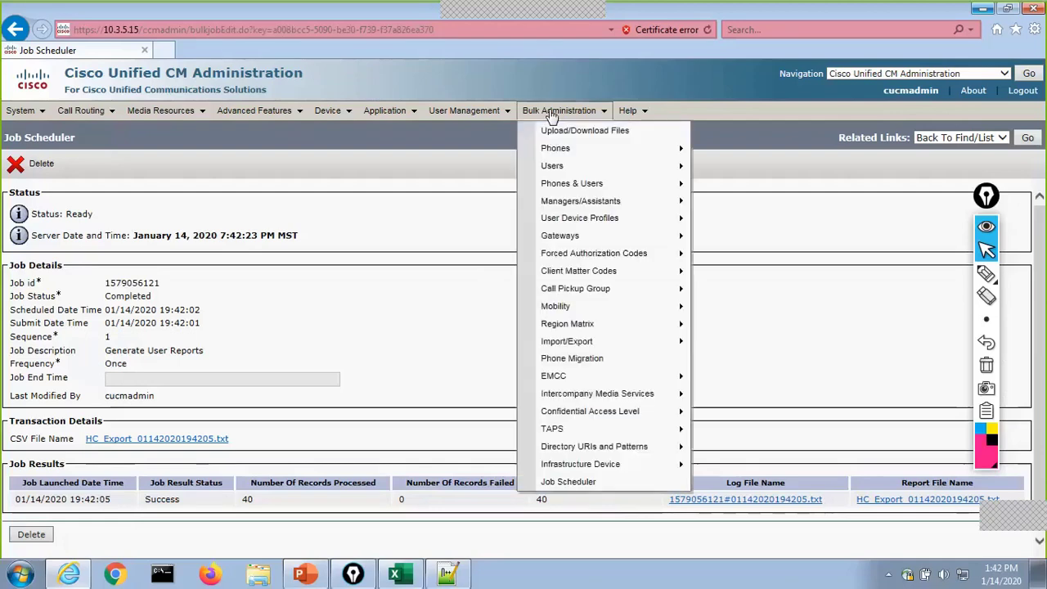
{"action": "left_click", "coordinate": [562, 134]}
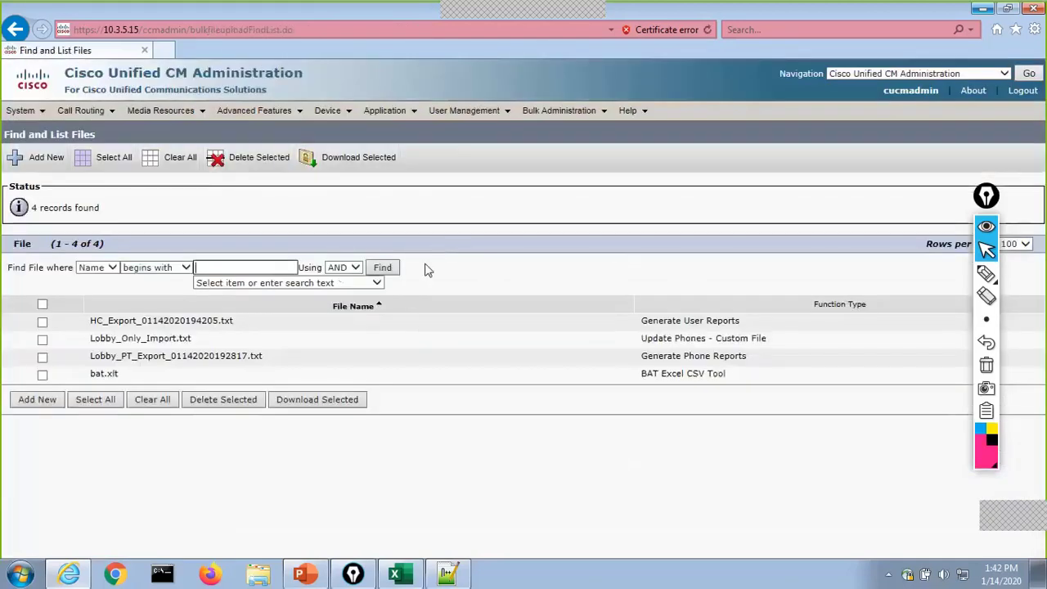
{"action": "left_click", "coordinate": [42, 323]}
{"action": "left_click", "coordinate": [322, 404]}
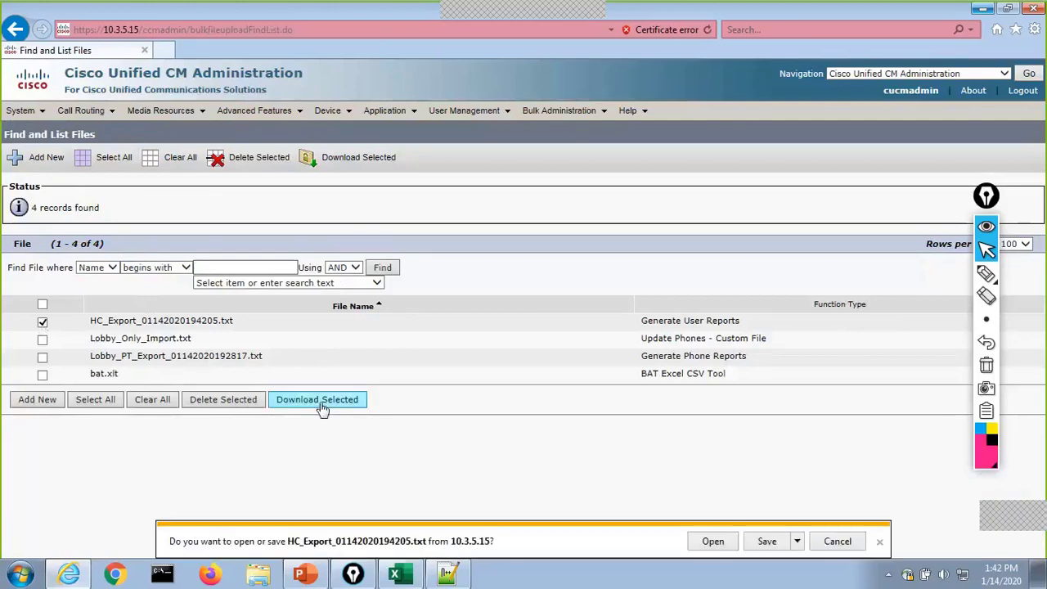
{"action": "left_click", "coordinate": [797, 540]}
{"action": "left_click", "coordinate": [842, 523]}
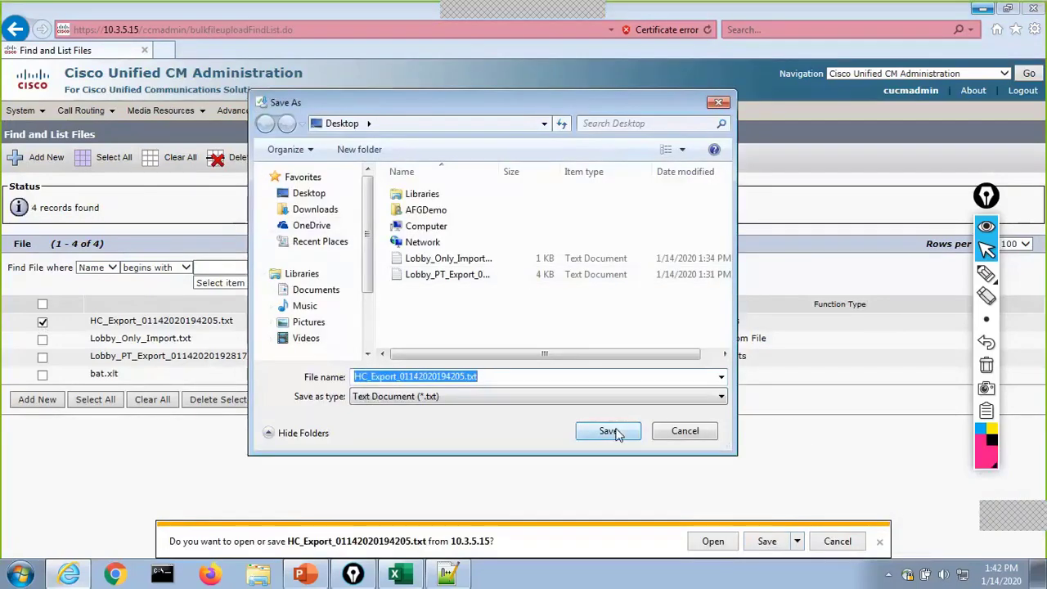
{"action": "left_click", "coordinate": [608, 431]}
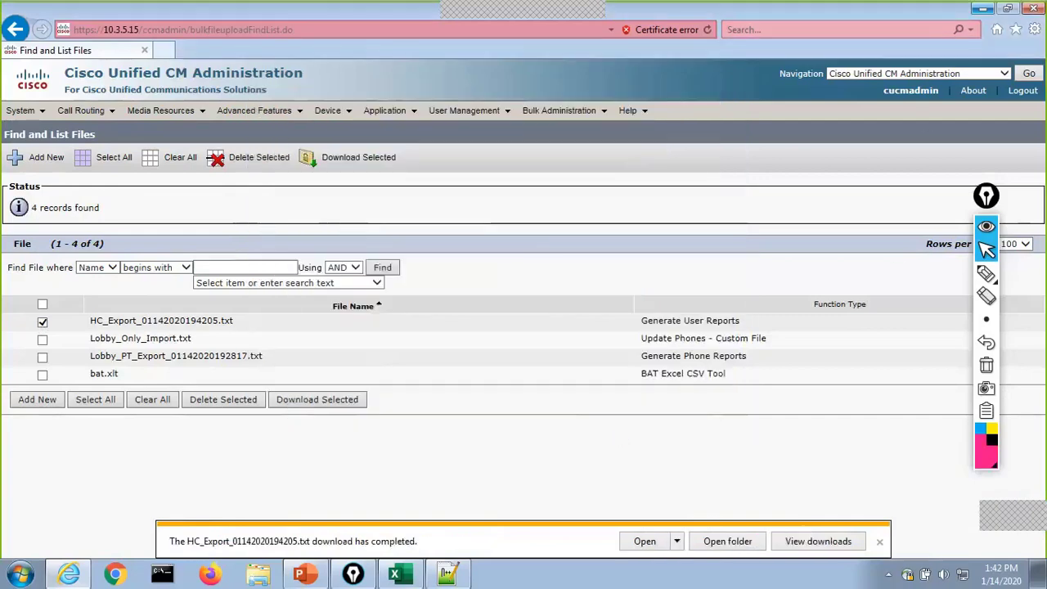
Step: Close Lobby_Only_Import.txt in Notepad++ and close the Lobby_PT_Export workbook without saving
{"action": "left_click", "coordinate": [983, 9]}
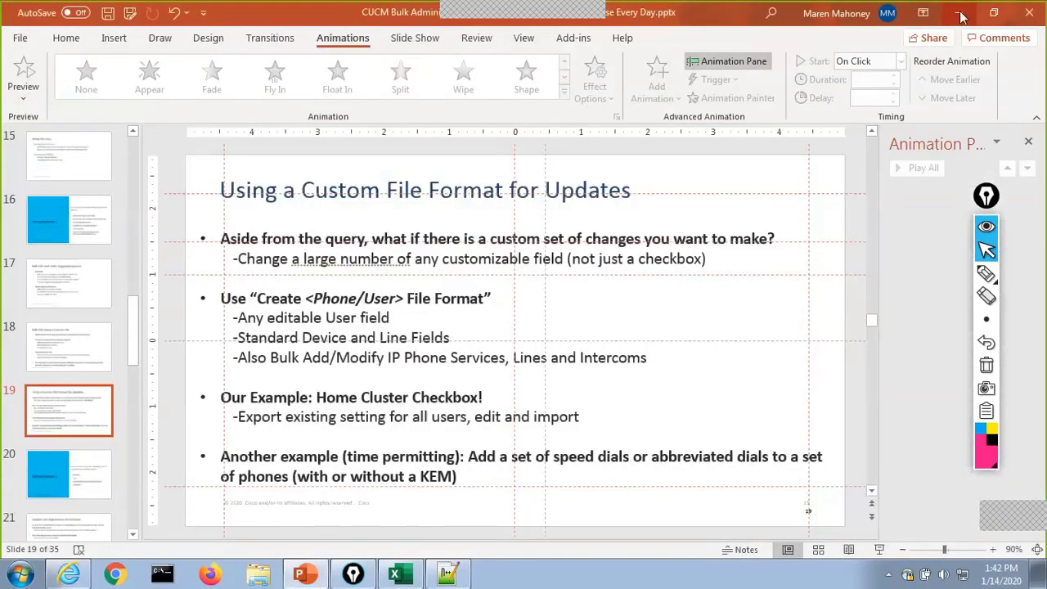
{"action": "left_click", "coordinate": [960, 14]}
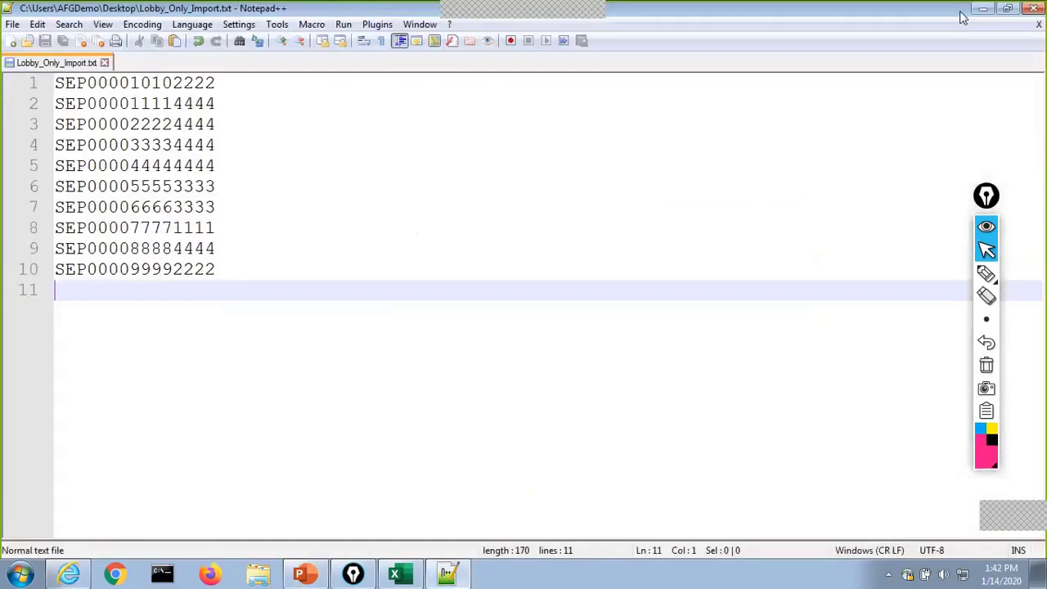
{"action": "left_click", "coordinate": [1036, 25]}
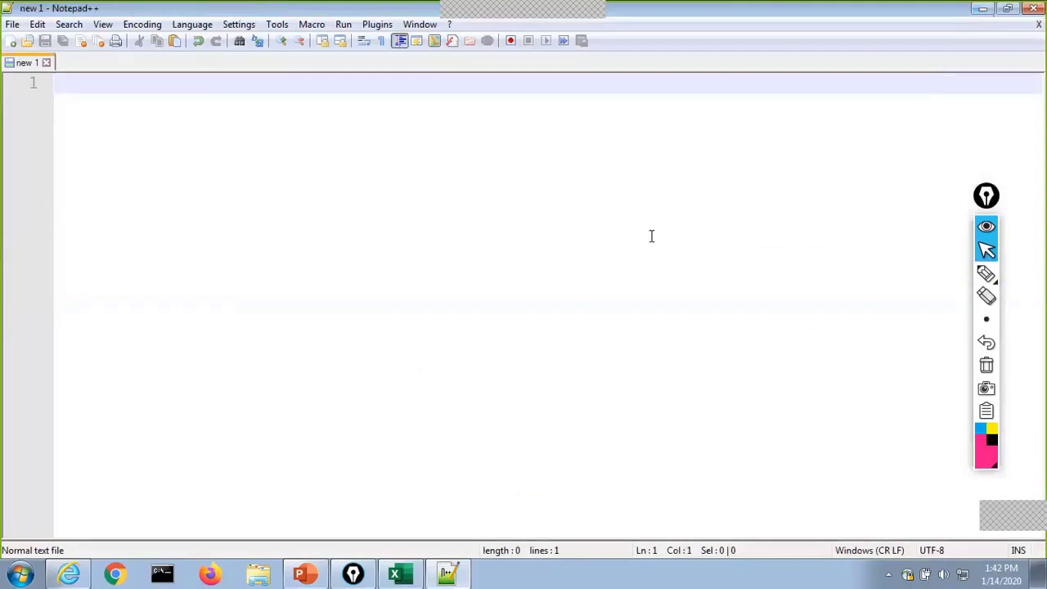
{"action": "left_click", "coordinate": [982, 9]}
{"action": "left_click", "coordinate": [1032, 10]}
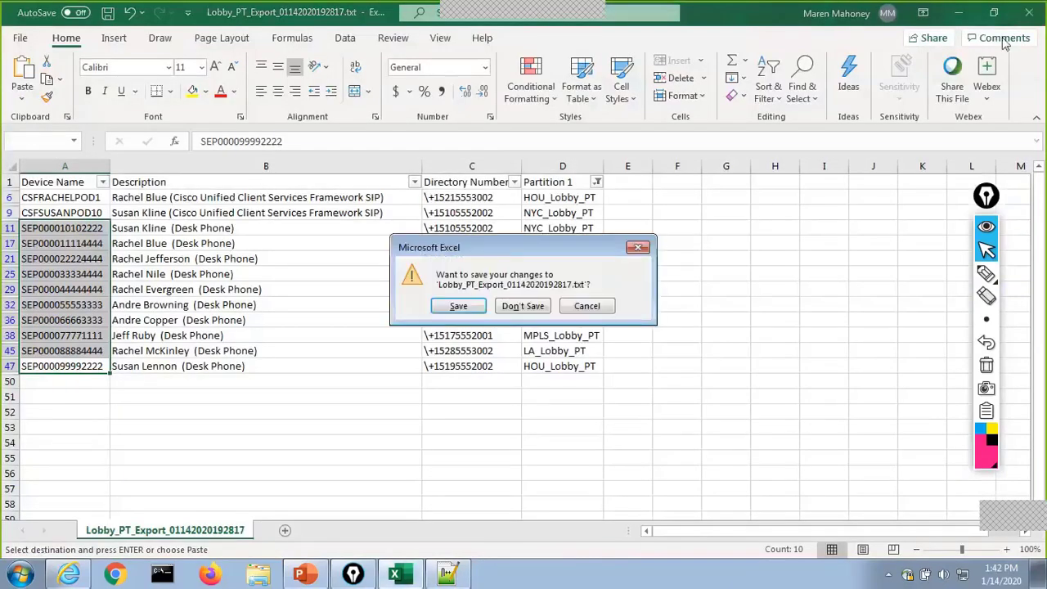
{"action": "left_click", "coordinate": [523, 306]}
Step: Rename HC_Export_01142020194205.txt to .csv, accept the extension change, and open it in Excel
{"action": "left_click", "coordinate": [76, 274]}
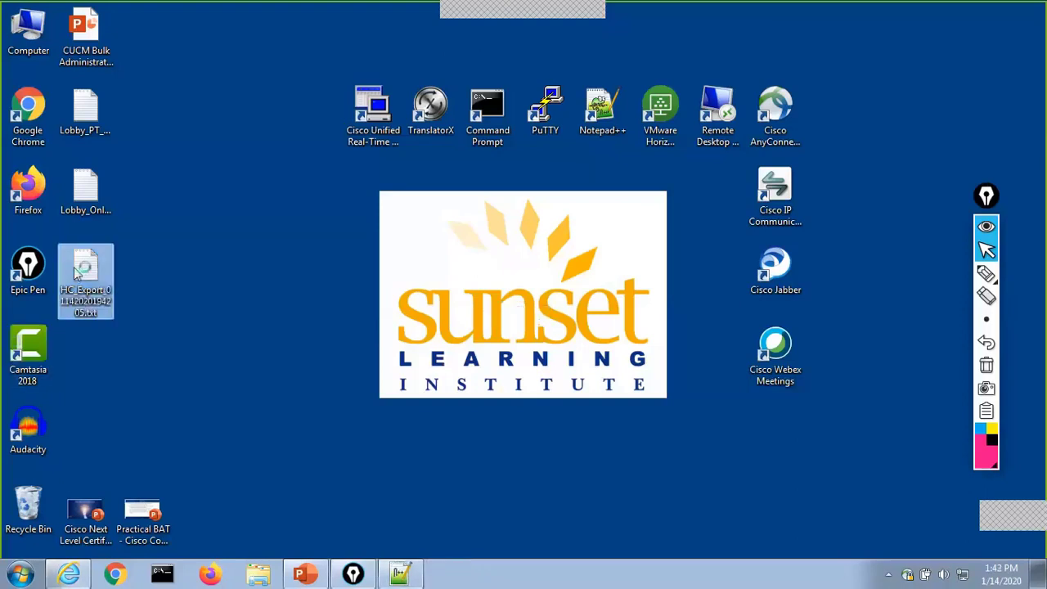
{"action": "right_click", "coordinate": [90, 271]}
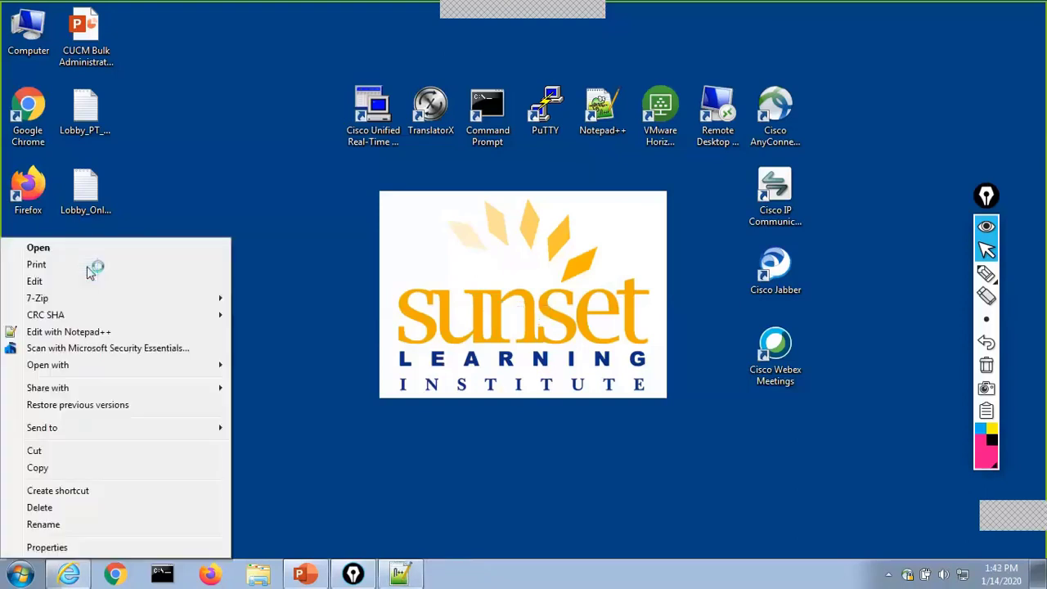
{"action": "left_click", "coordinate": [205, 178]}
{"action": "left_click", "coordinate": [85, 282]}
{"action": "right_click", "coordinate": [83, 283]}
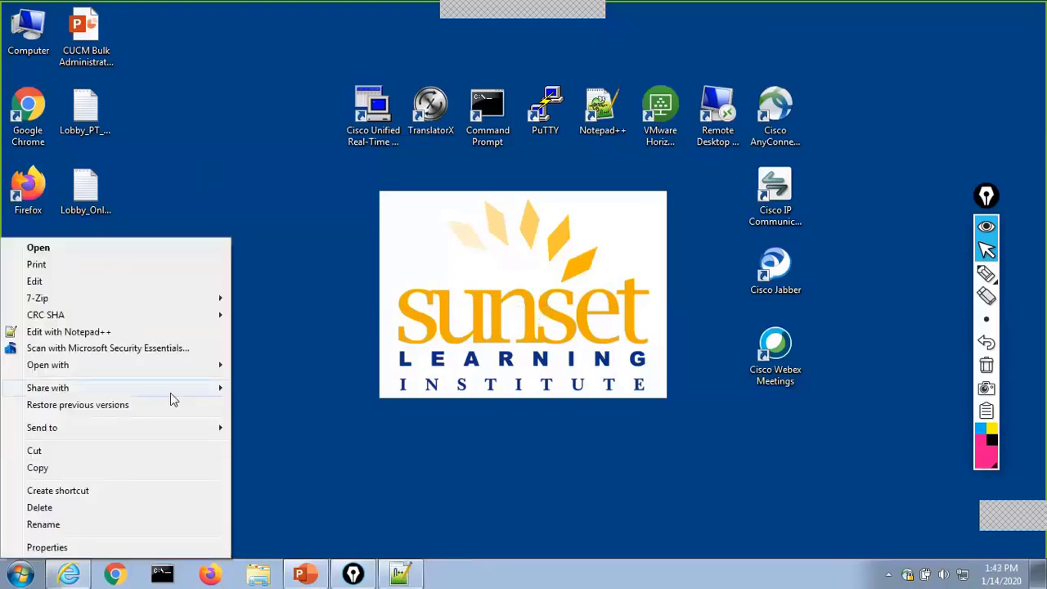
{"action": "left_click", "coordinate": [133, 524]}
{"action": "left_click", "coordinate": [108, 311]}
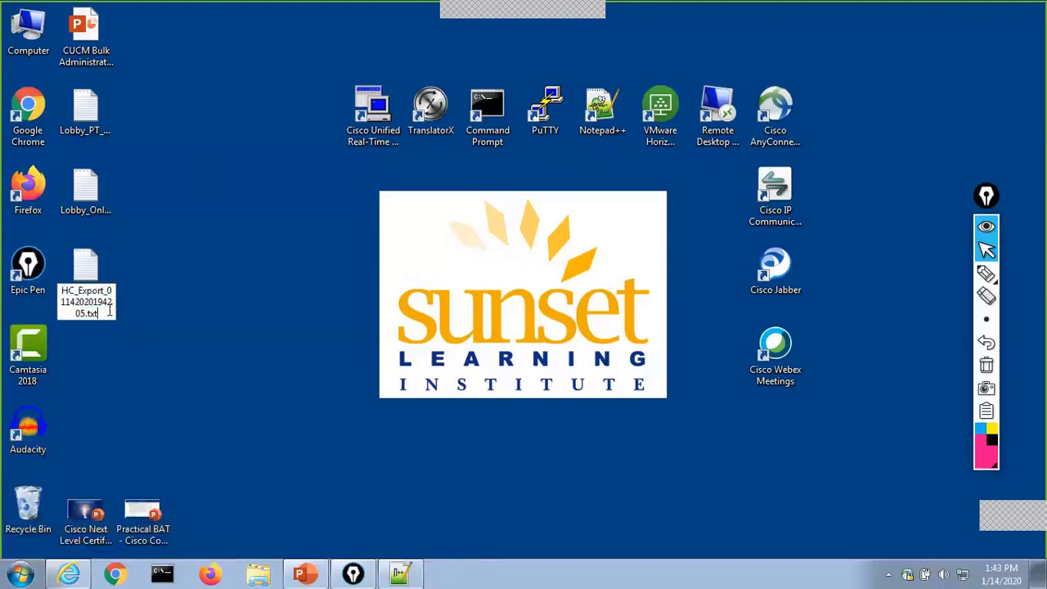
{"action": "key", "text": "BackSpace"}
{"action": "key", "text": "BackSpace"}
{"action": "key", "text": "BackSpace"}
{"action": "type", "text": "csv"}
{"action": "left_click", "coordinate": [295, 323]}
{"action": "key", "text": "Return"}
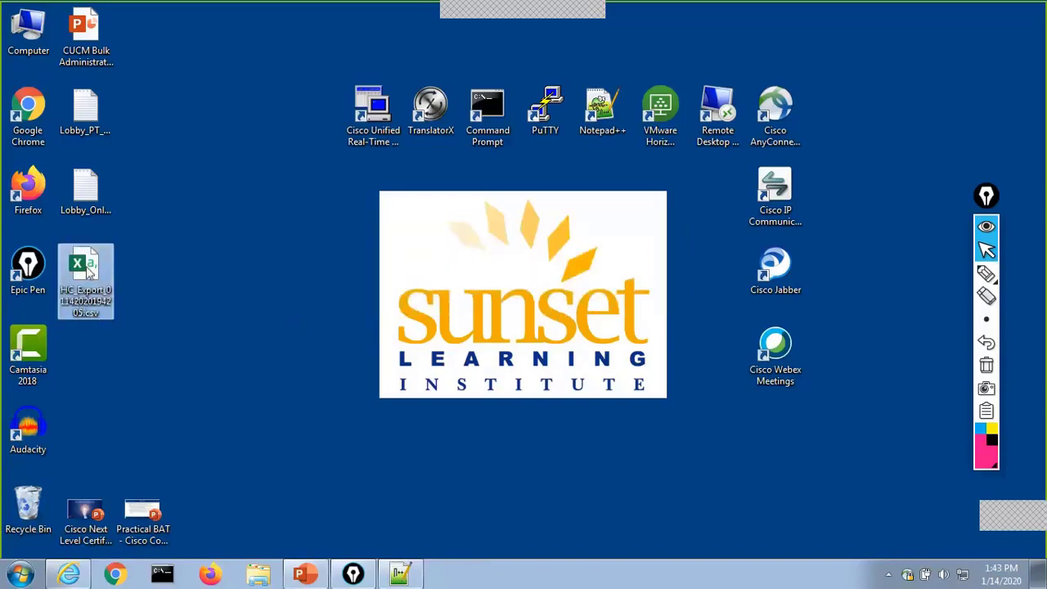
{"action": "key", "text": "Return"}
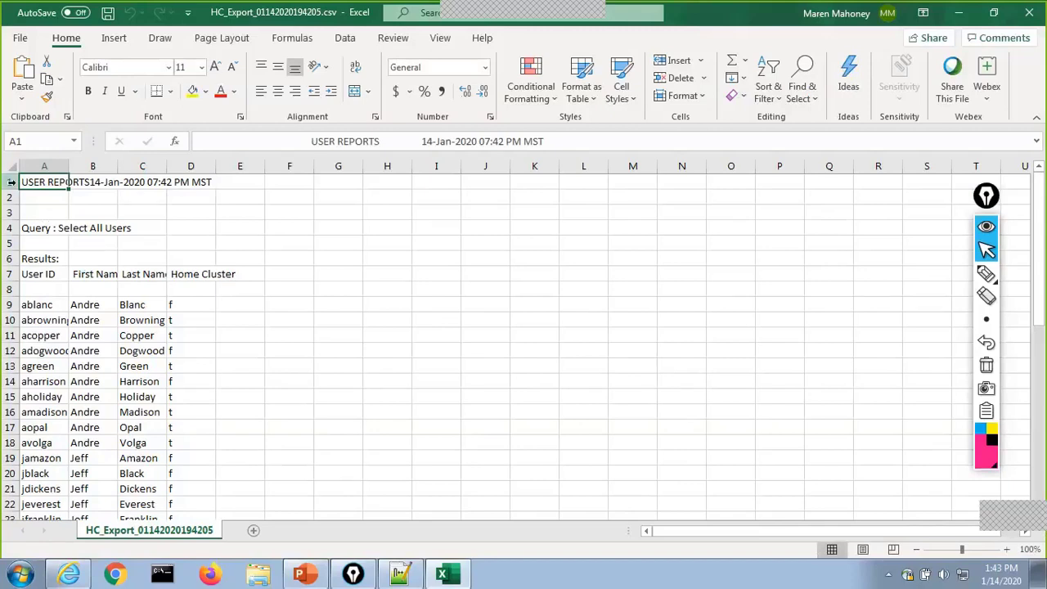
Step: Delete header rows 1–6 and the blank row 2, then close the workbook without saving
{"action": "left_click_drag", "start_coordinate": [12, 181], "coordinate": [11, 259]}
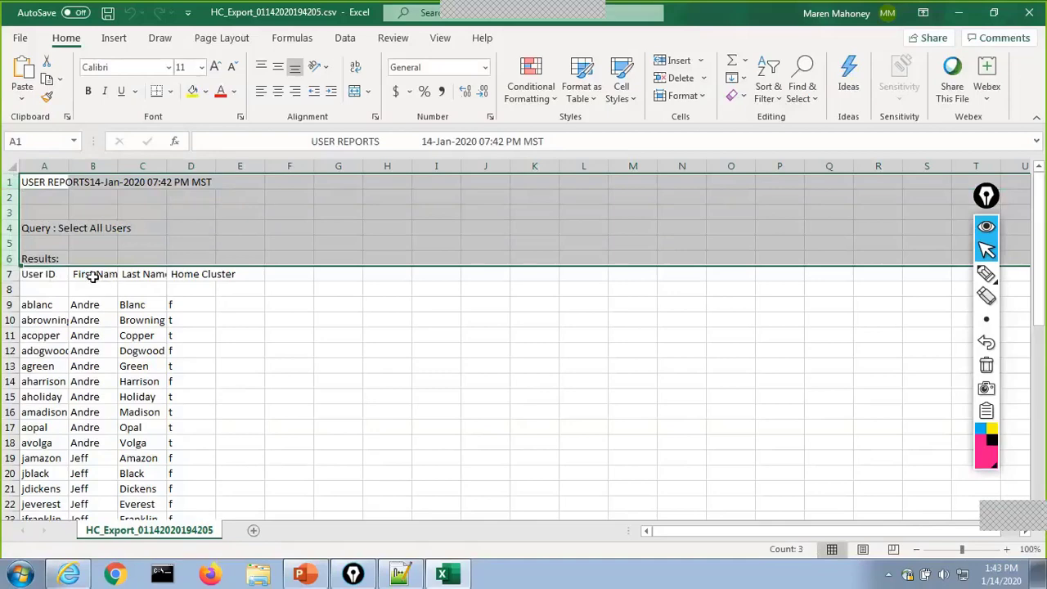
{"action": "right_click", "coordinate": [58, 198]}
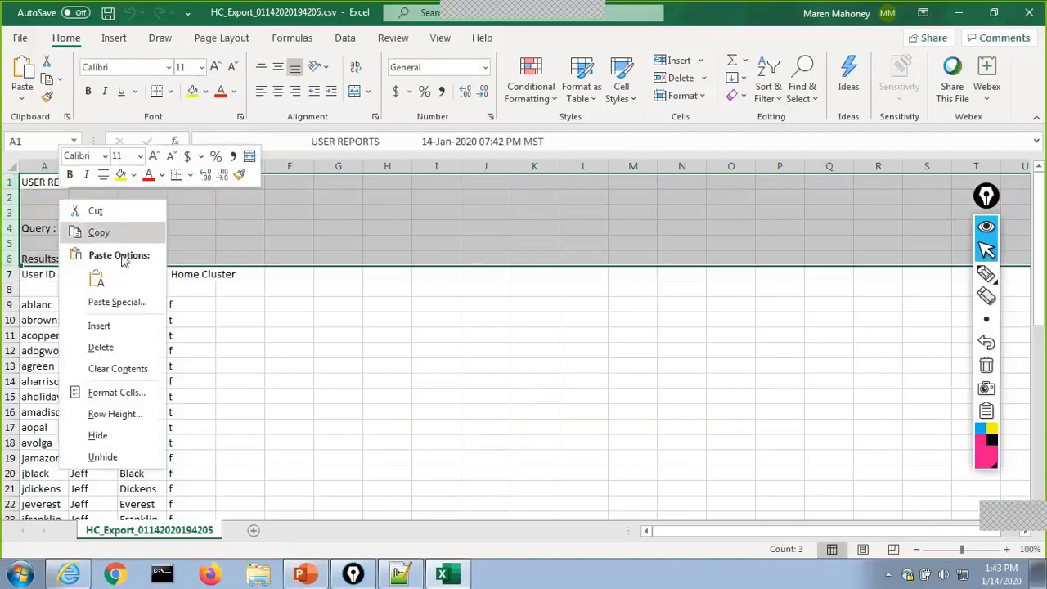
{"action": "left_click", "coordinate": [112, 347]}
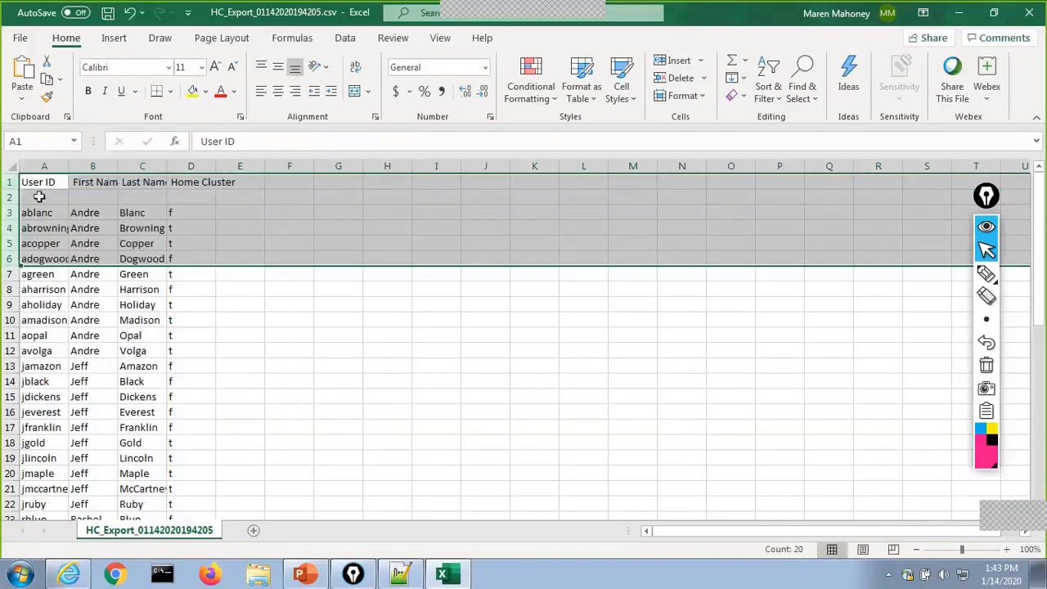
{"action": "left_click", "coordinate": [12, 197]}
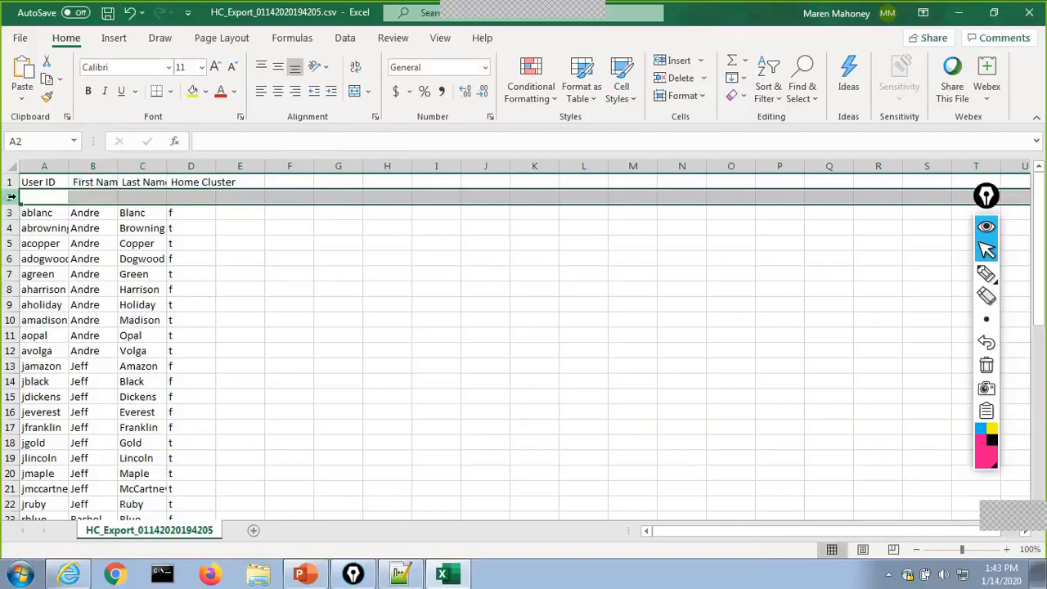
{"action": "right_click", "coordinate": [10, 198]}
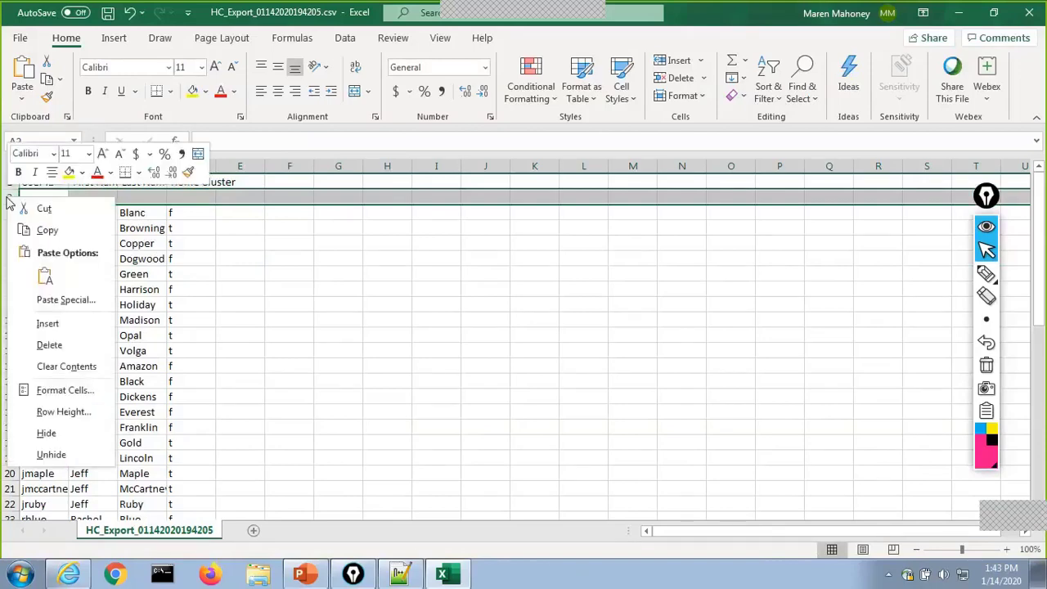
{"action": "left_click", "coordinate": [57, 347]}
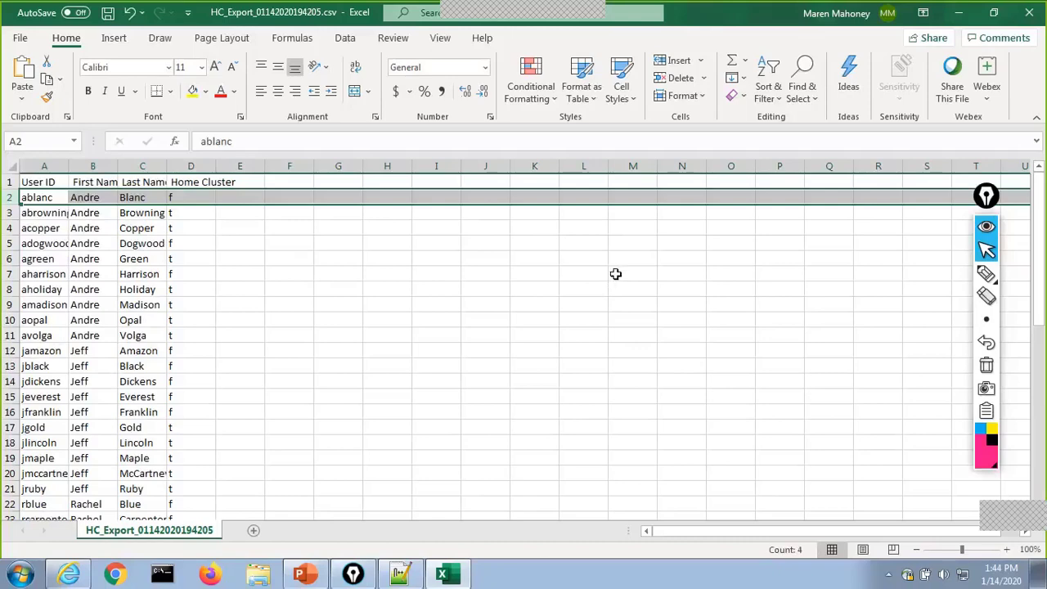
{"action": "left_click", "coordinate": [1029, 12]}
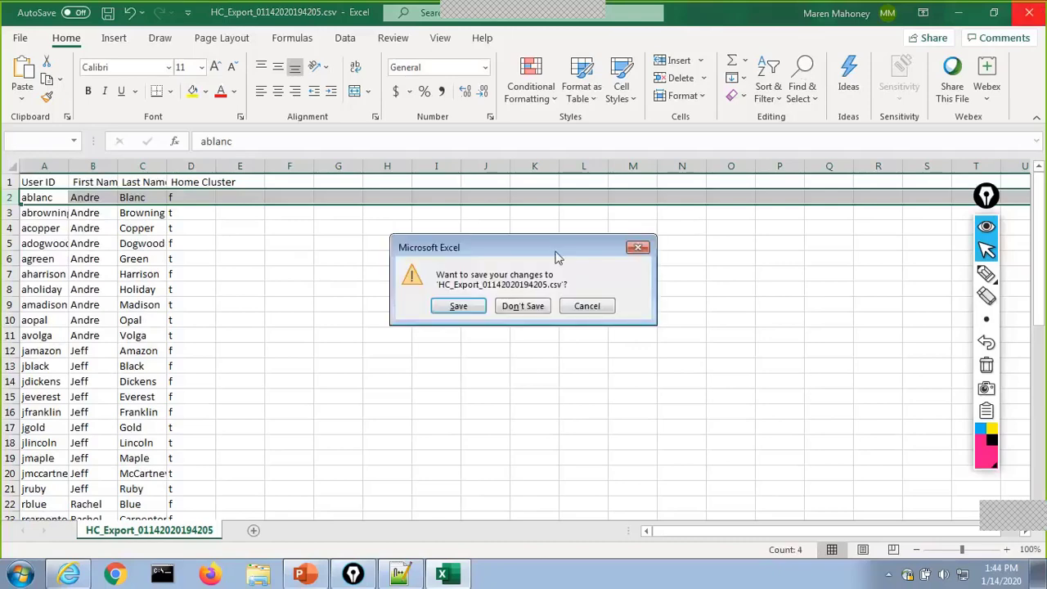
{"action": "left_click", "coordinate": [523, 306]}
Step: Return to the browser and reopen Generate User Reports for all 40 users
{"action": "left_click", "coordinate": [90, 577]}
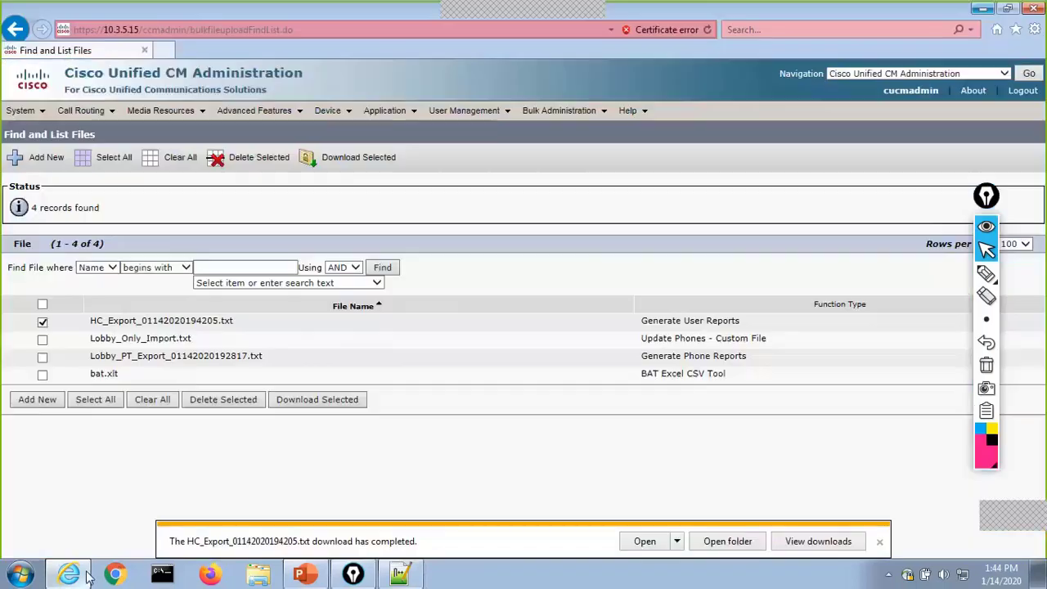
{"action": "mouse_move", "coordinate": [575, 115]}
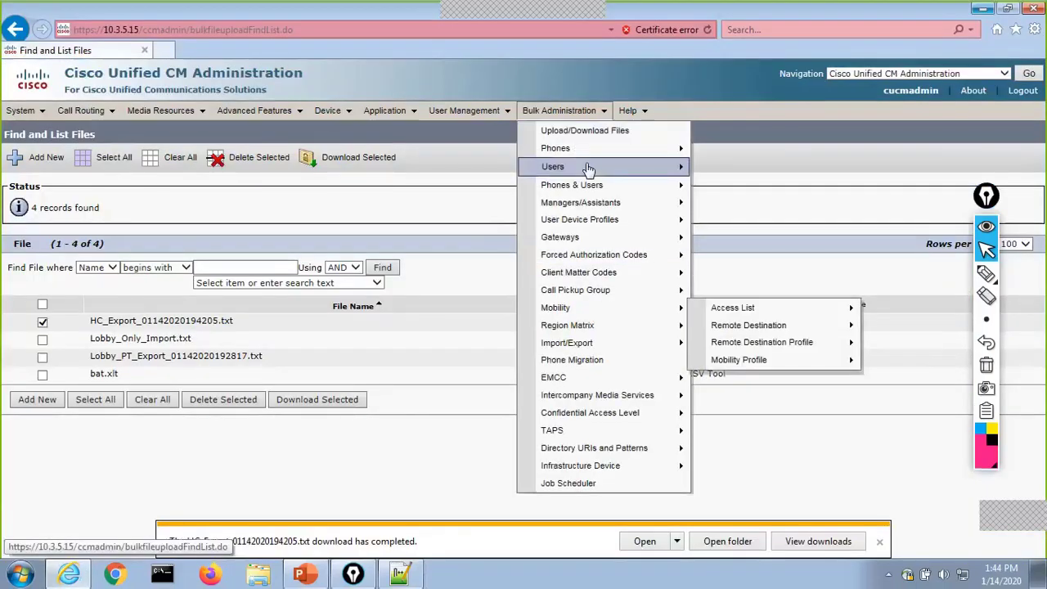
{"action": "mouse_move", "coordinate": [615, 167]}
{"action": "left_click", "coordinate": [736, 273]}
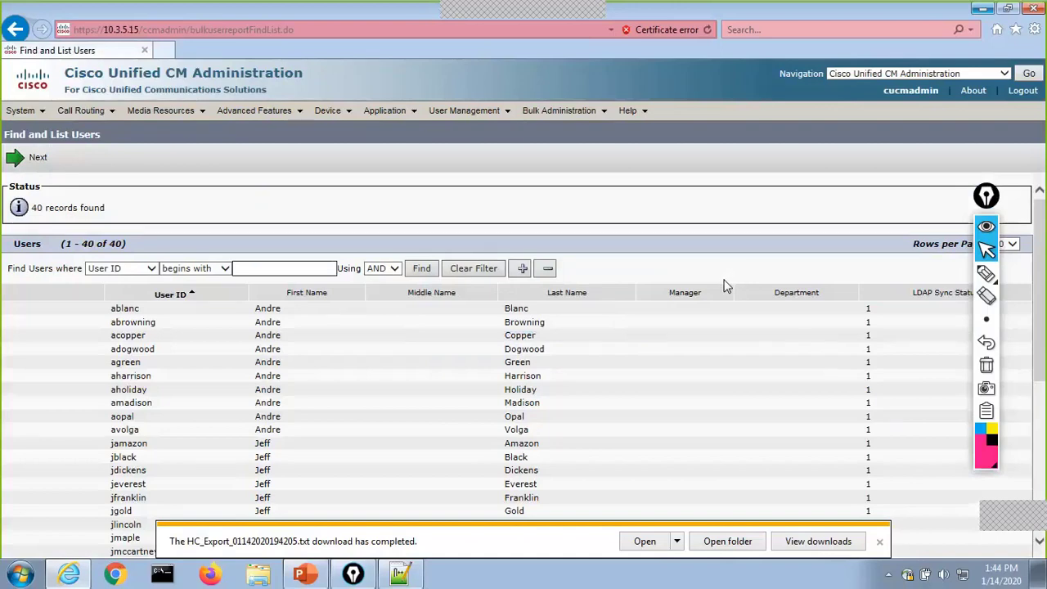
{"action": "left_click", "coordinate": [16, 159]}
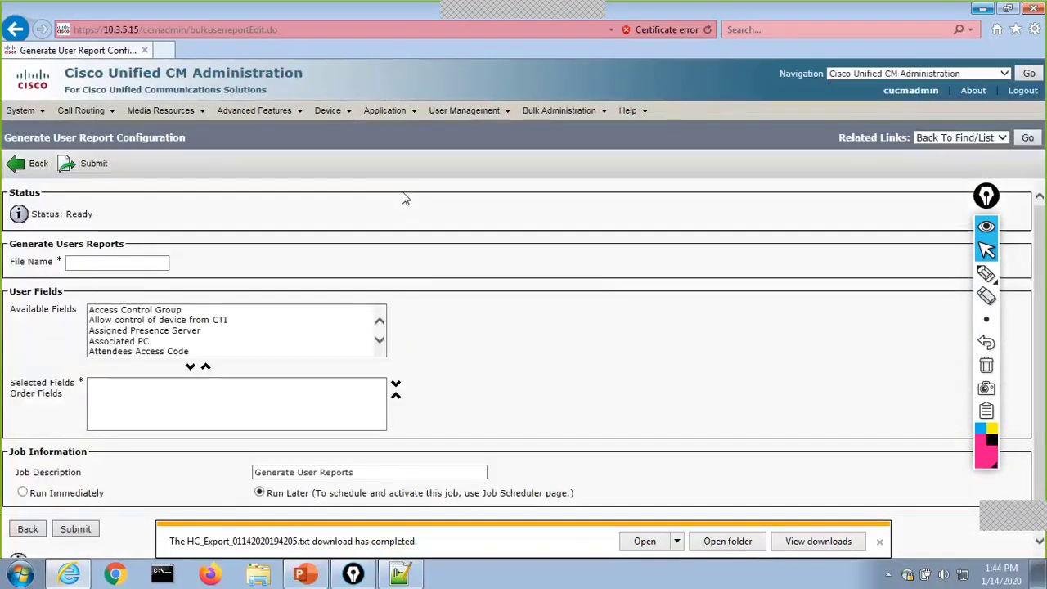
Step: Add User ID, Home Cluster and Controlled Device as report fields and choose Run Immediately
{"action": "left_click", "coordinate": [206, 333]}
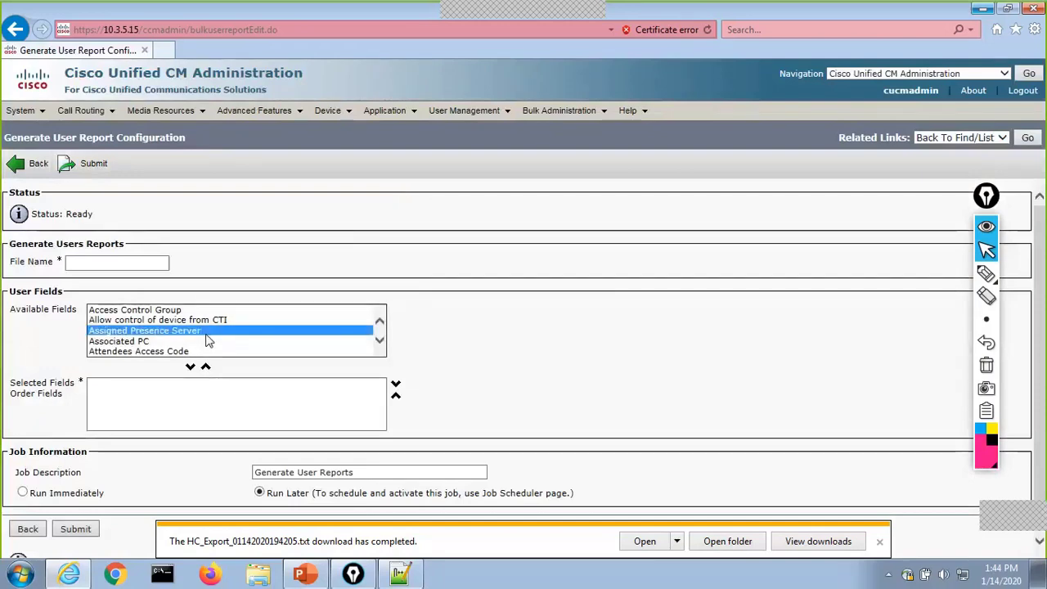
{"action": "key", "text": "End"}
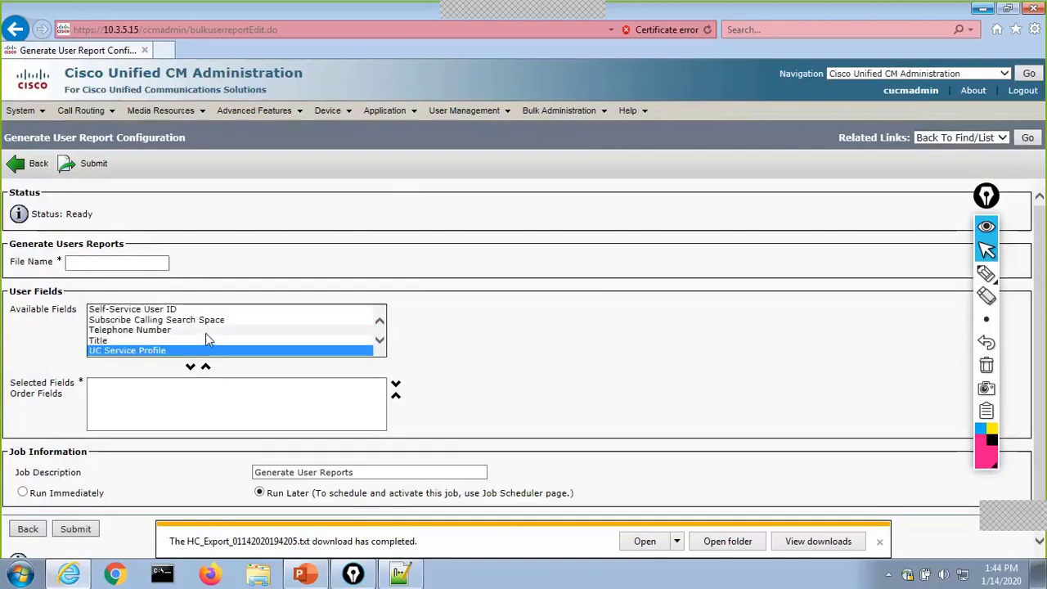
{"action": "scroll", "coordinate": [379, 343], "scroll_direction": "down", "scroll_amount": 2}
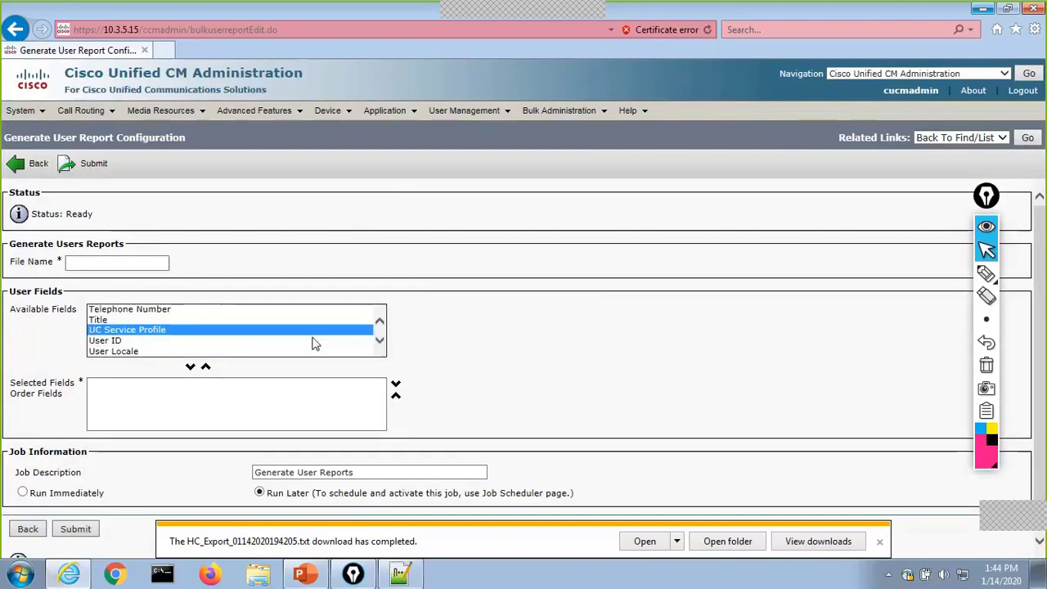
{"action": "left_click", "coordinate": [316, 340]}
{"action": "left_click", "coordinate": [190, 367]}
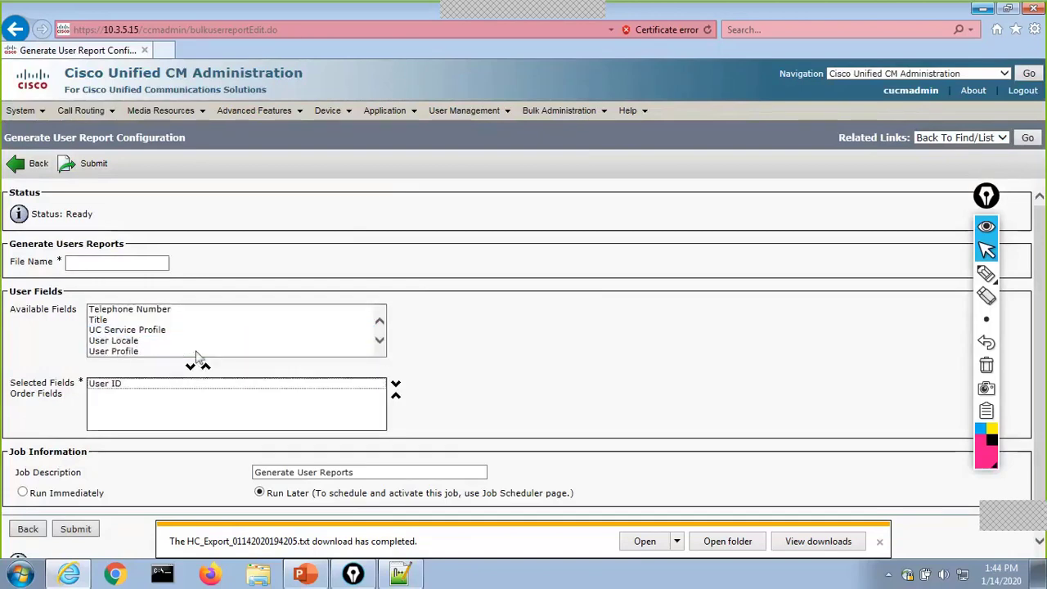
{"action": "left_click", "coordinate": [206, 321]}
{"action": "key", "text": "h"}
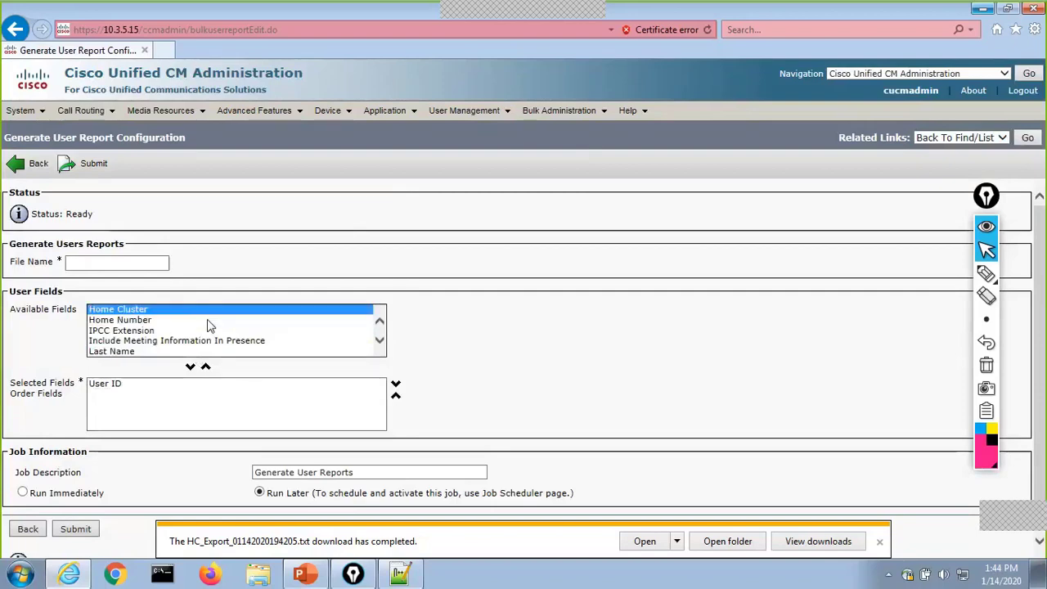
{"action": "left_click", "coordinate": [190, 367]}
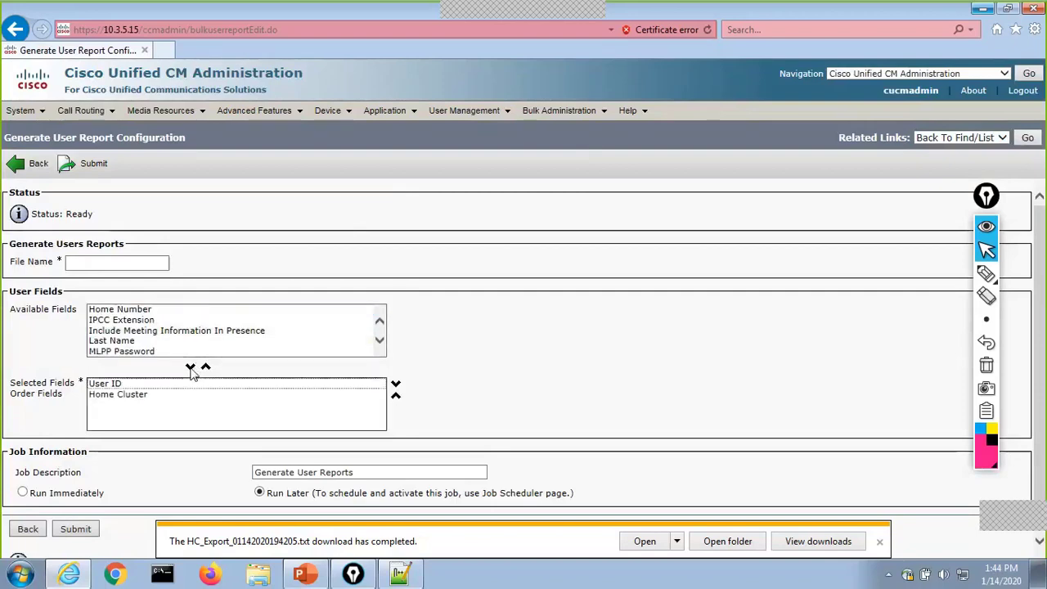
{"action": "left_click", "coordinate": [219, 332]}
{"action": "key", "text": "c"}
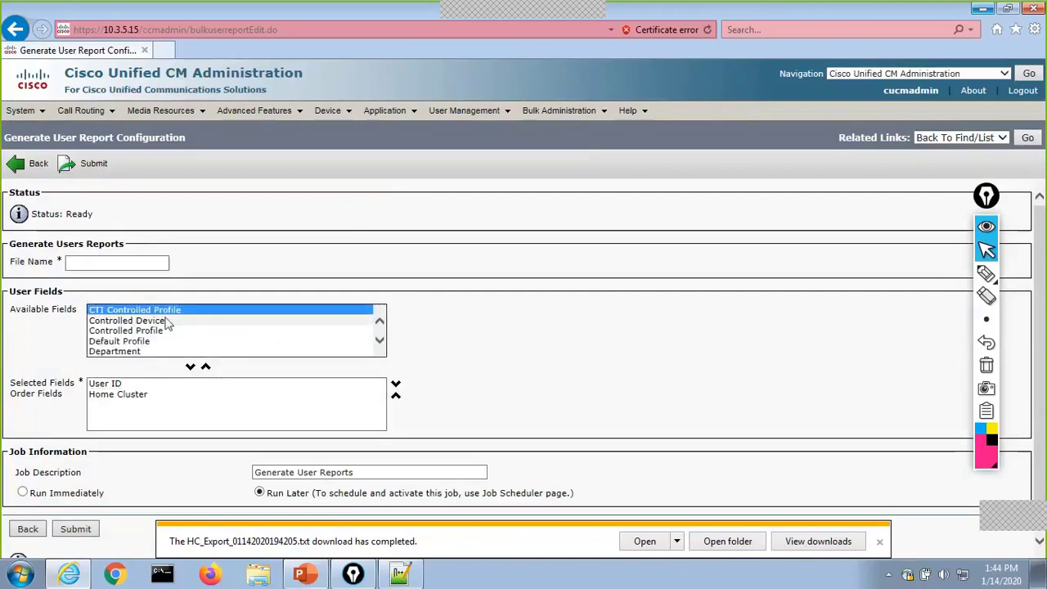
{"action": "left_click", "coordinate": [201, 321]}
{"action": "left_click", "coordinate": [189, 367]}
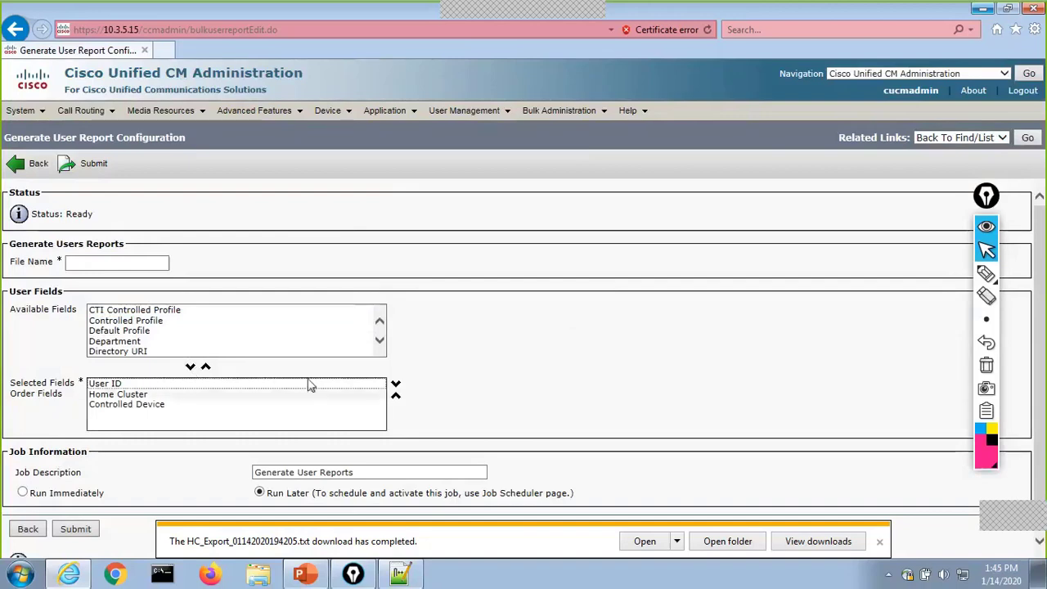
{"action": "left_click", "coordinate": [23, 493]}
Step: Enter HC_Checkbox_Export as the report file name after the invalid-name warning and submit
{"action": "left_click", "coordinate": [75, 529]}
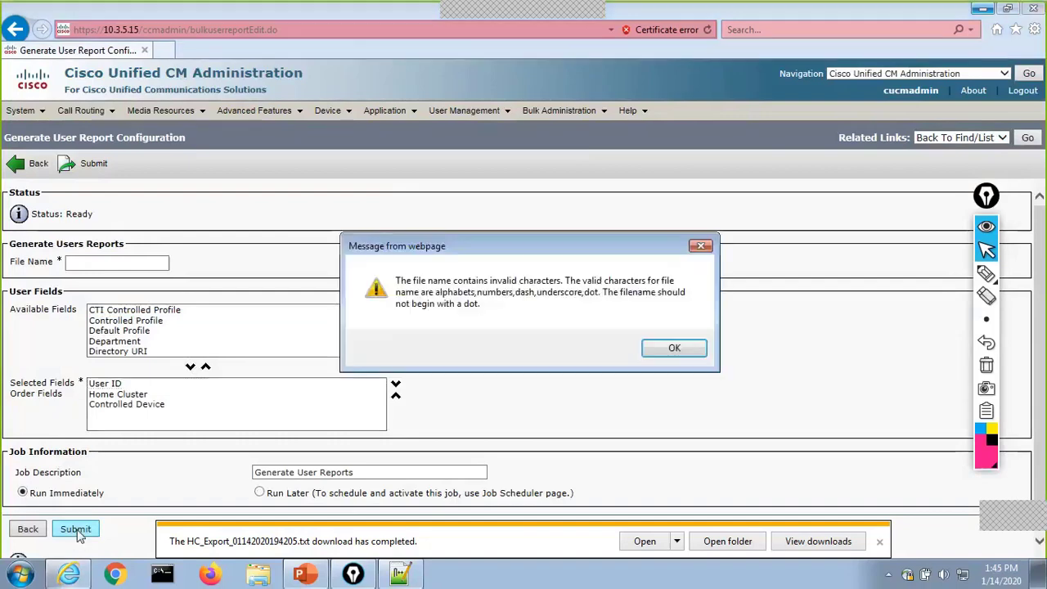
{"action": "left_click", "coordinate": [672, 346]}
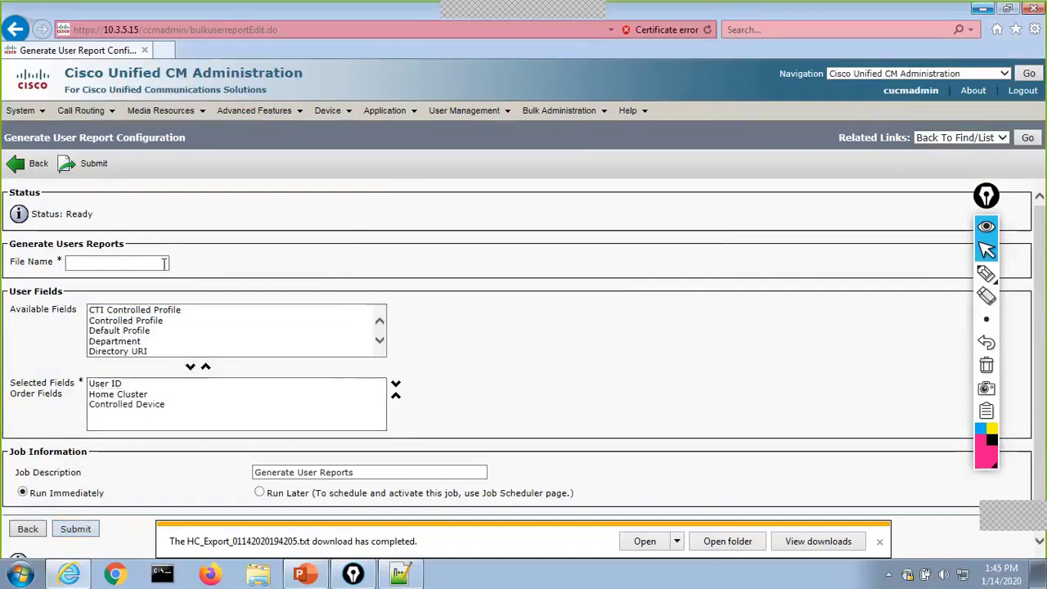
{"action": "left_click", "coordinate": [163, 263]}
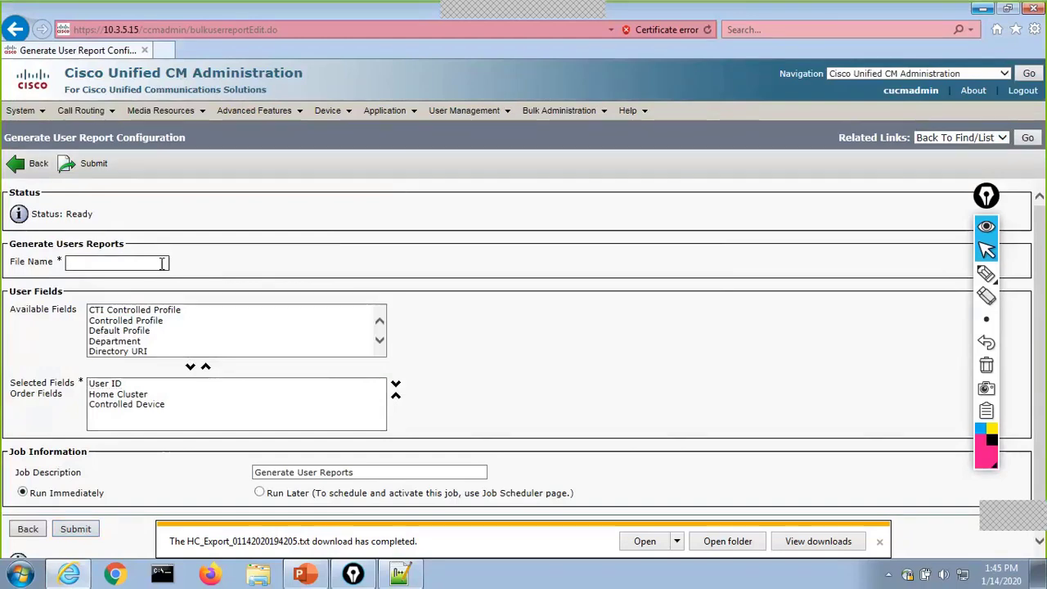
{"action": "type", "text": "HC_Check"}
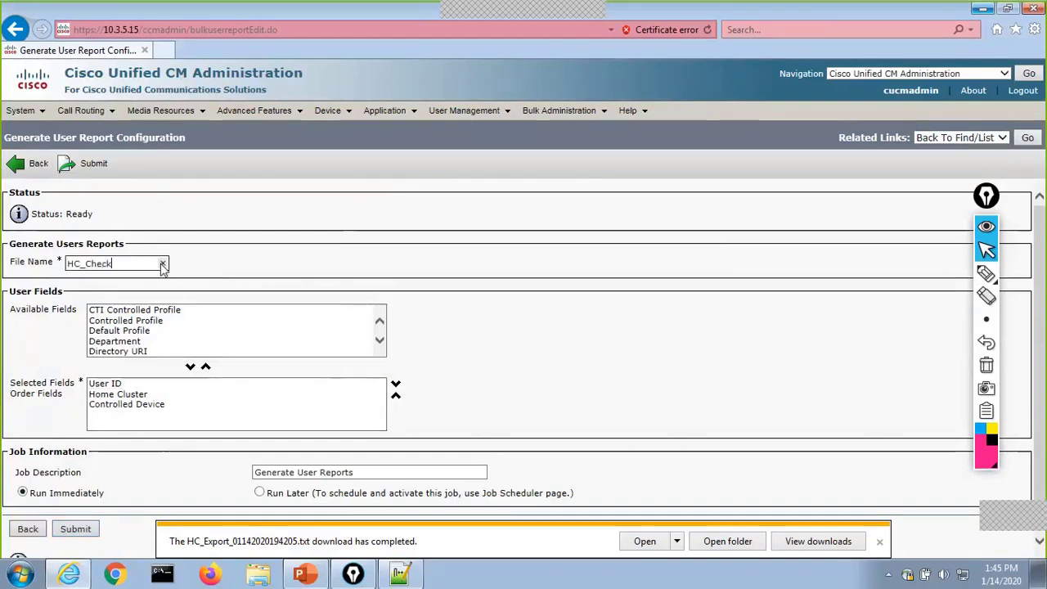
{"action": "type", "text": "box_Export"}
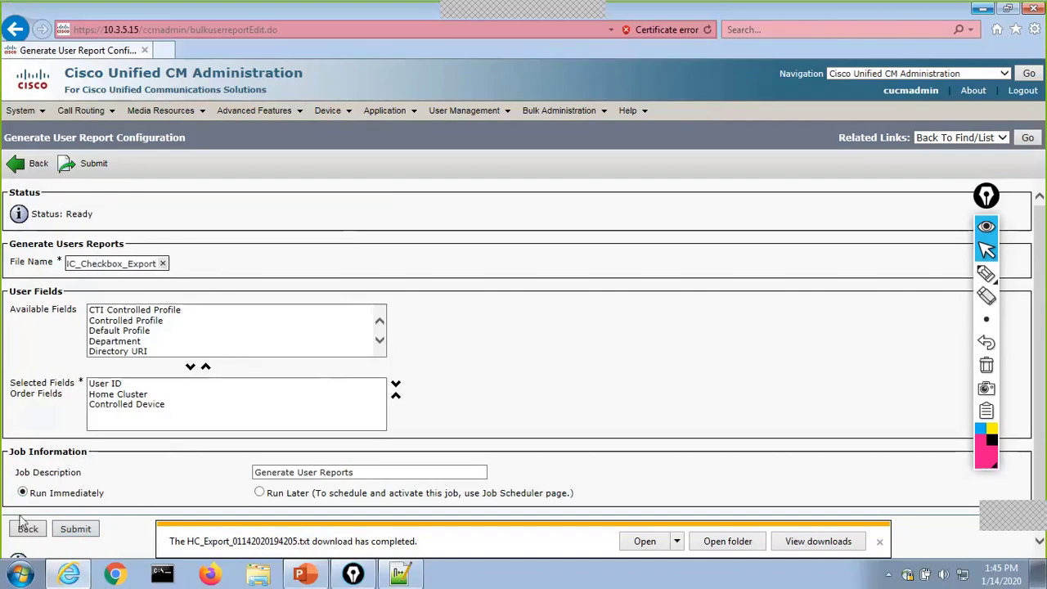
{"action": "left_click", "coordinate": [77, 530]}
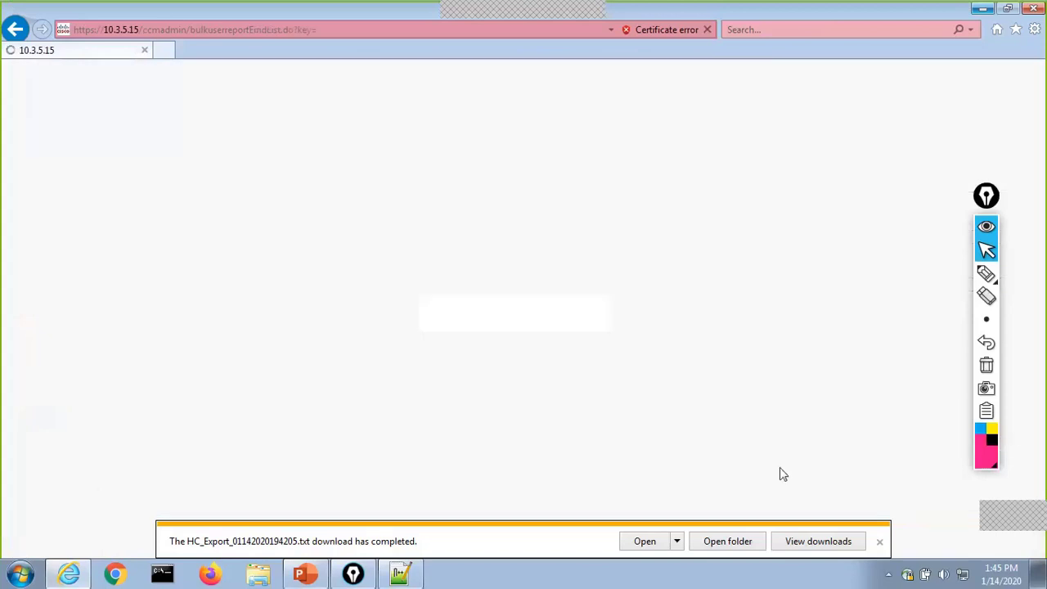
{"action": "left_click", "coordinate": [880, 540]}
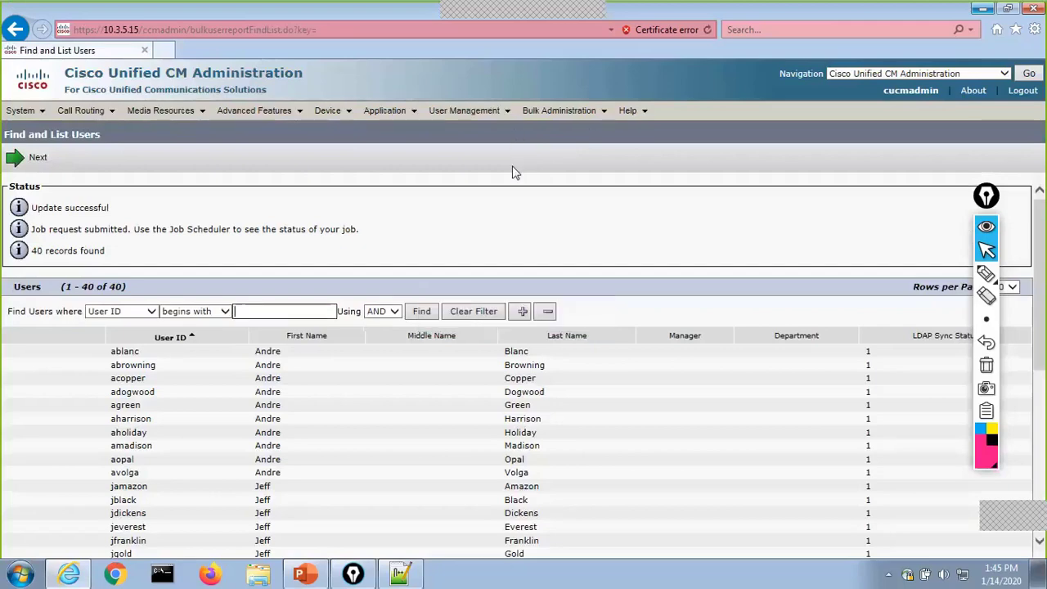
Step: Select the HC_Checkbox_Export report in the Bulk Administration file list and download it
{"action": "mouse_move", "coordinate": [541, 110]}
{"action": "left_click", "coordinate": [590, 483]}
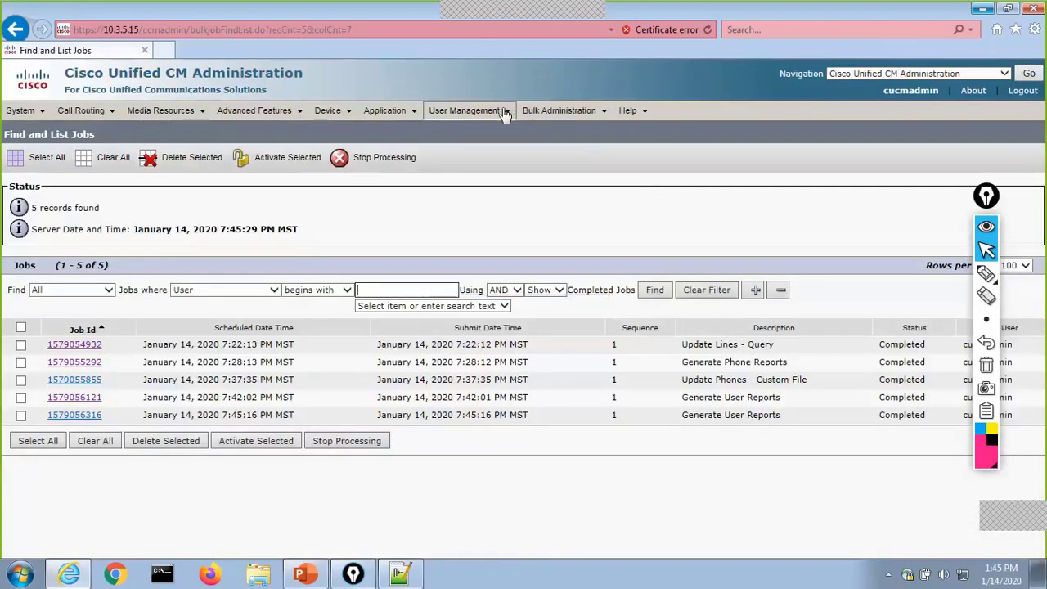
{"action": "left_click", "coordinate": [584, 130]}
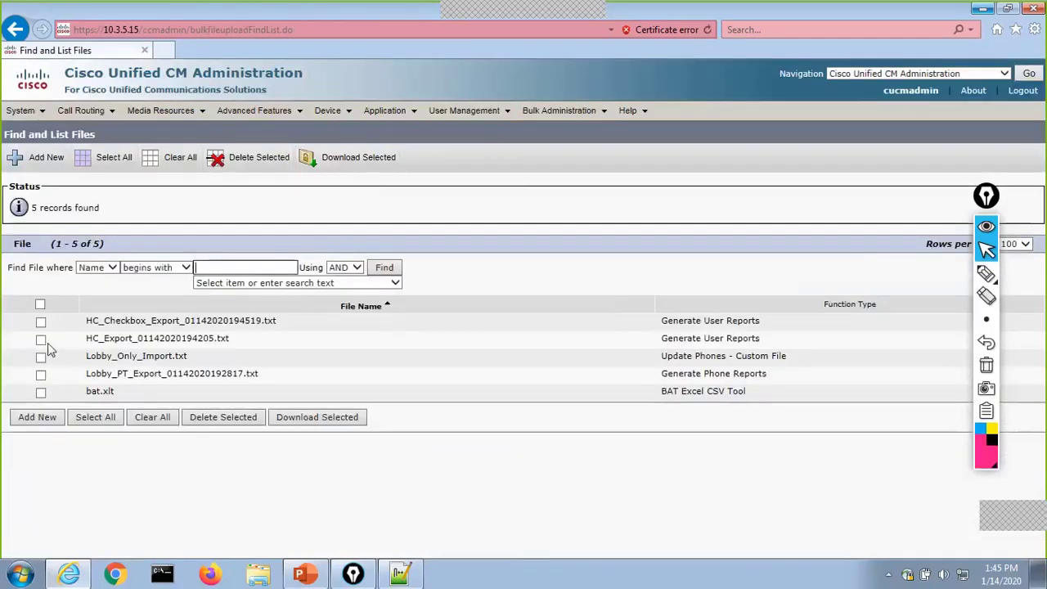
{"action": "left_click", "coordinate": [41, 322]}
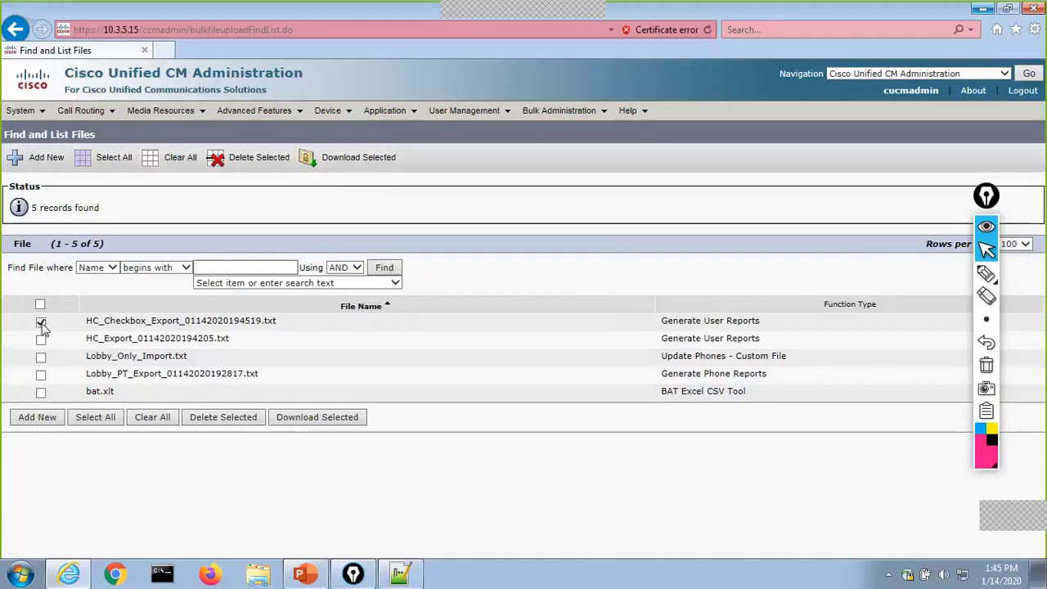
{"action": "left_click", "coordinate": [317, 417]}
Step: Save the download to the desktop as HC_Checkbox_Export_01142020194519.csv using the All Files type
{"action": "left_click", "coordinate": [796, 541]}
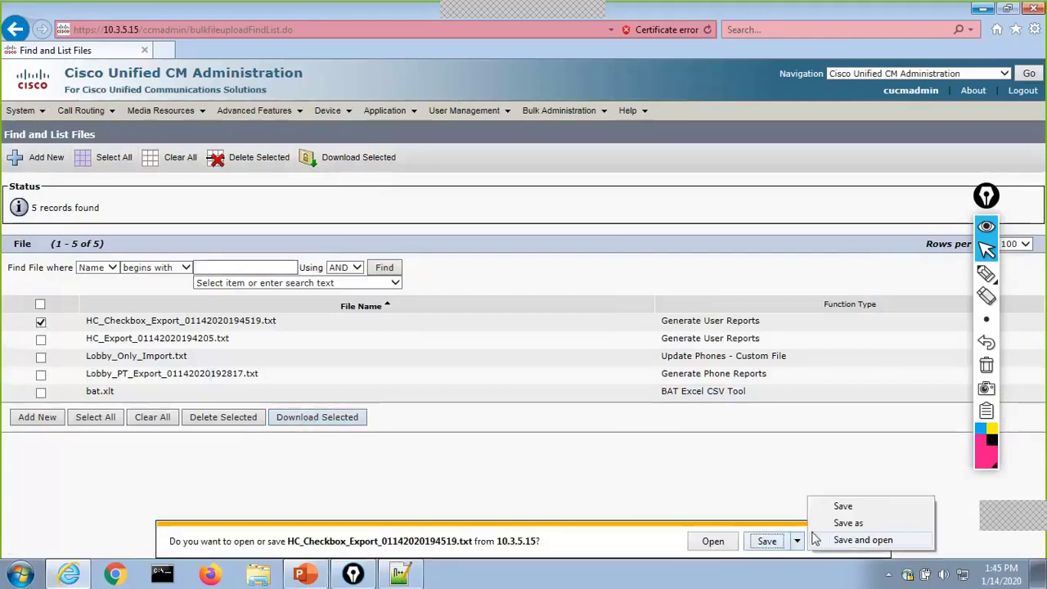
{"action": "left_click", "coordinate": [846, 518]}
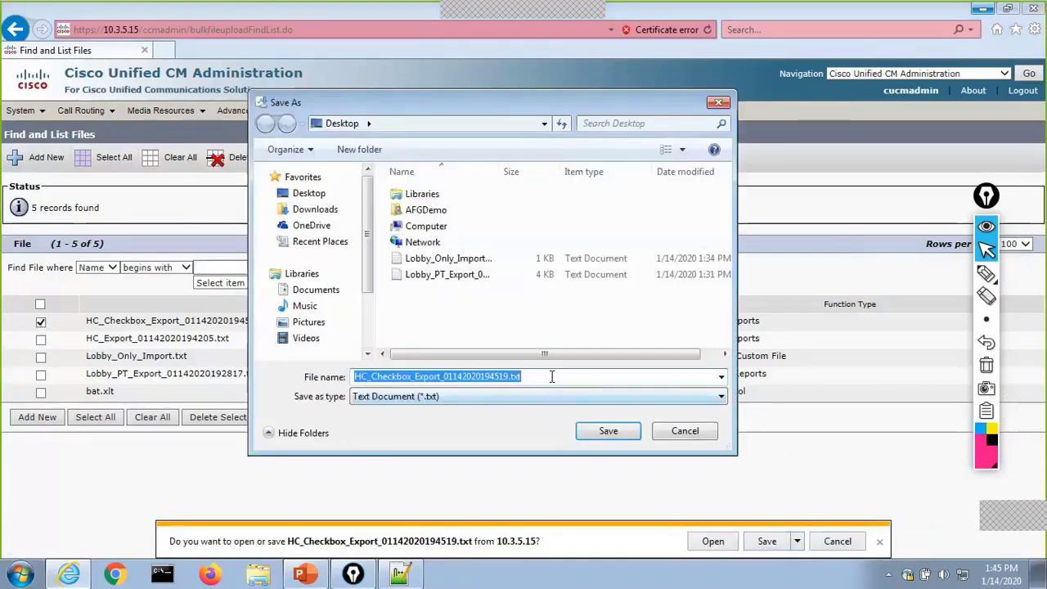
{"action": "left_click", "coordinate": [554, 377]}
{"action": "key", "text": "BackSpace"}
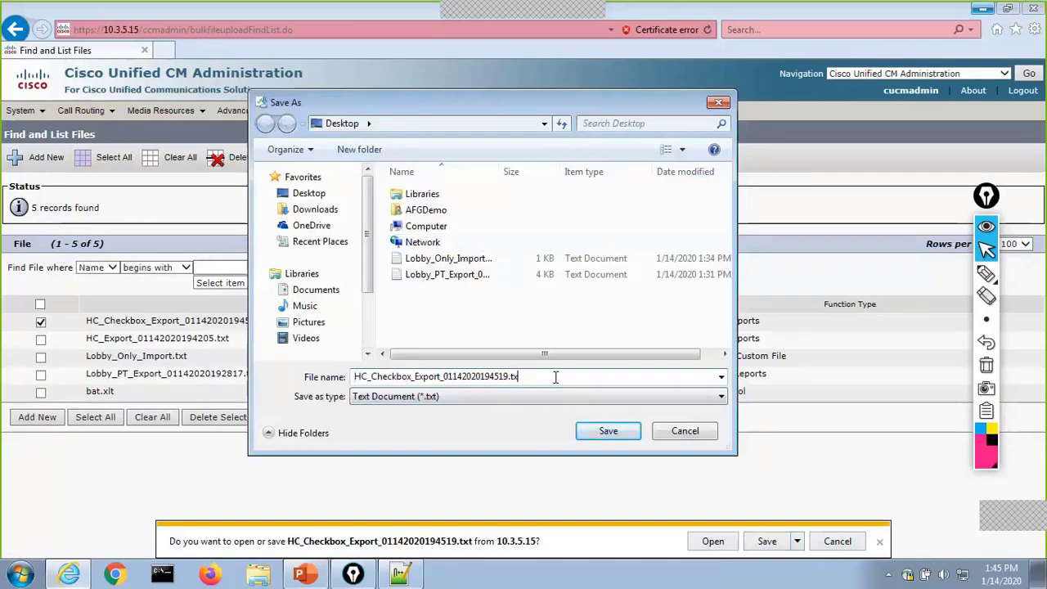
{"action": "type", "text": "csv"}
{"action": "left_click", "coordinate": [503, 397]}
{"action": "left_click", "coordinate": [414, 423]}
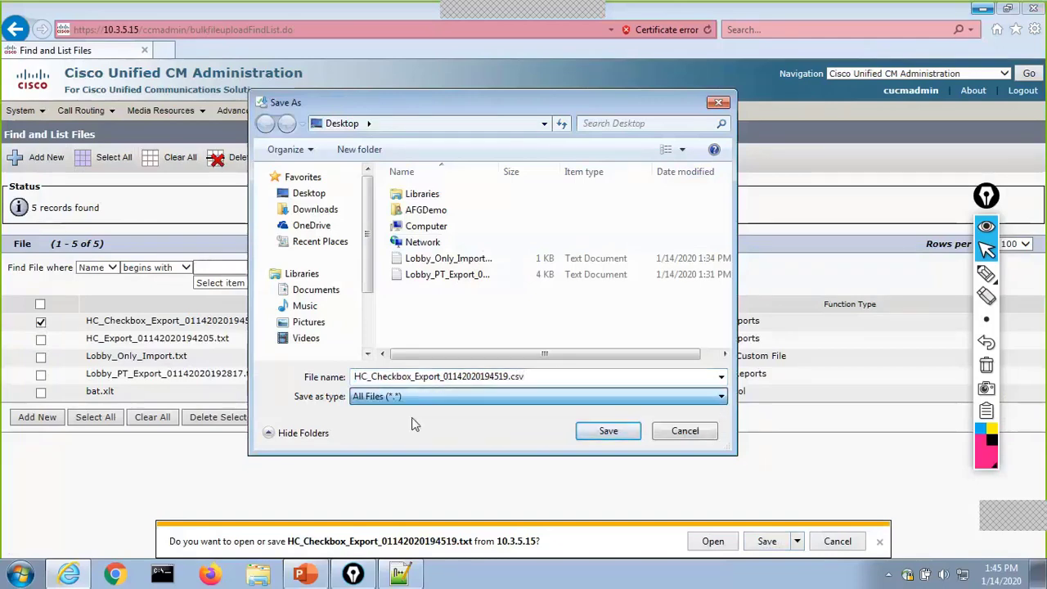
{"action": "left_click", "coordinate": [608, 431]}
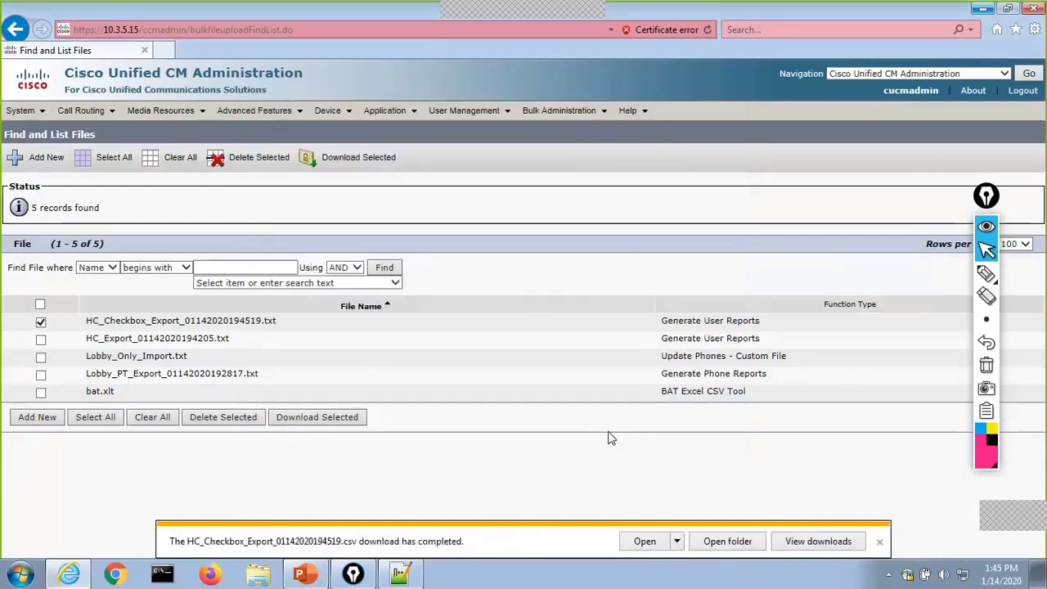
{"action": "left_click", "coordinate": [981, 12]}
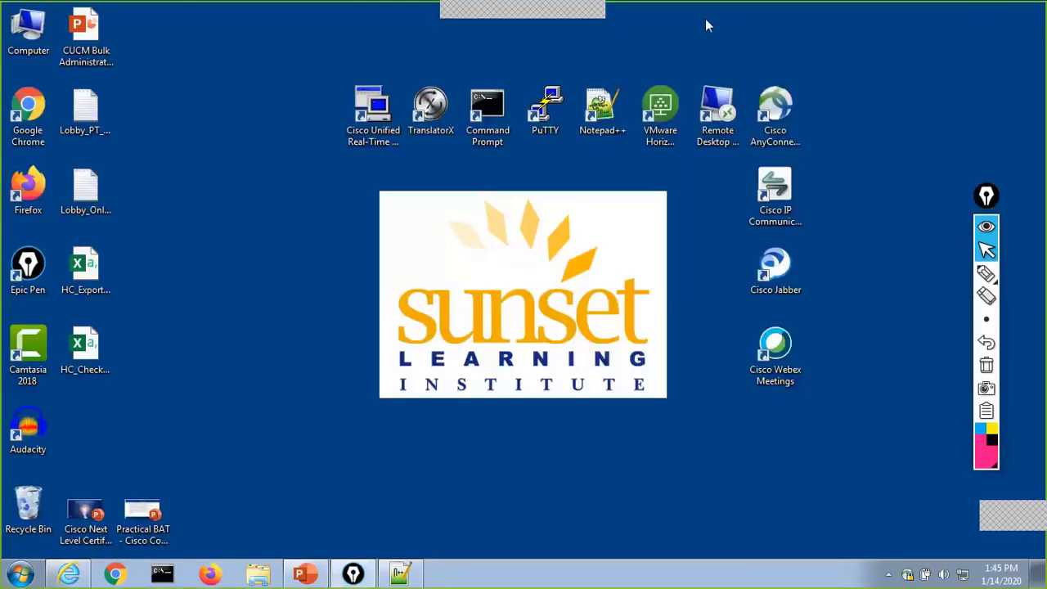
Step: Open the CSV in Excel and delete report header rows 1–6 and the empty row 2
{"action": "double_click", "coordinate": [96, 350]}
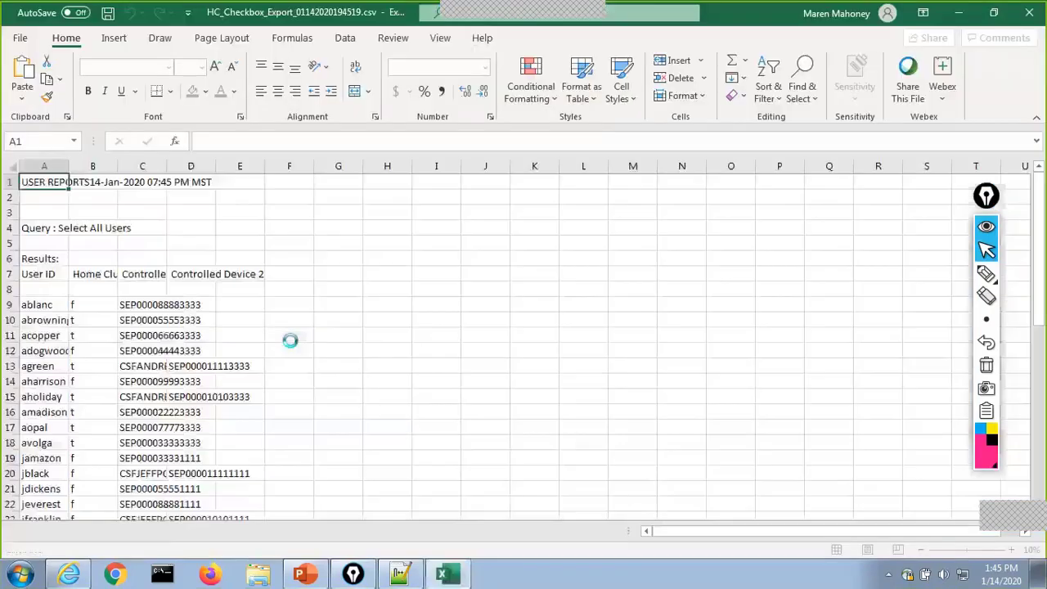
{"action": "left_click_drag", "start_coordinate": [10, 181], "coordinate": [12, 259]}
{"action": "right_click", "coordinate": [46, 221]}
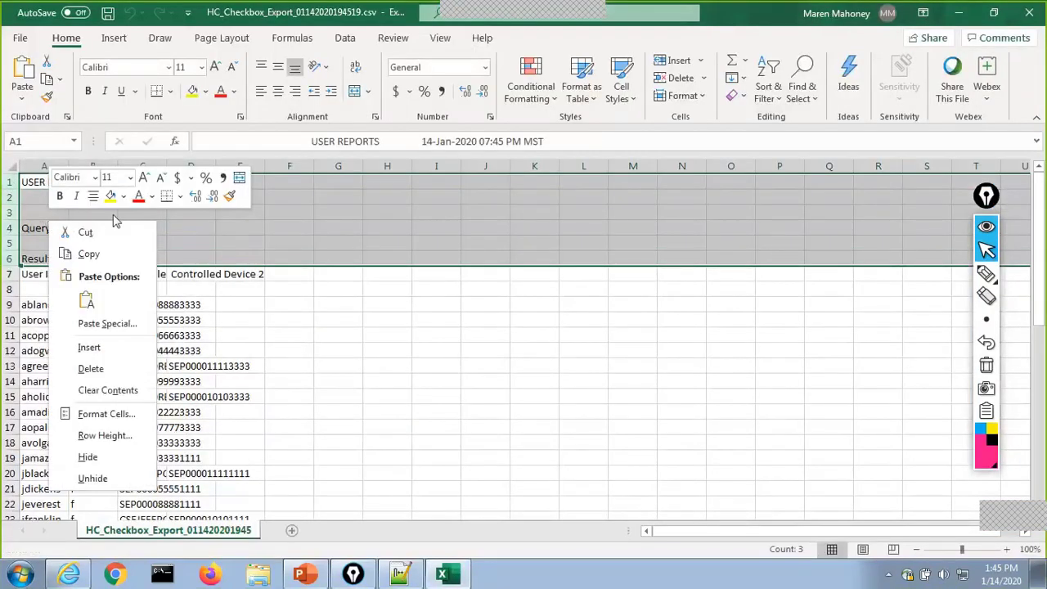
{"action": "left_click", "coordinate": [92, 369]}
{"action": "left_click", "coordinate": [12, 197]}
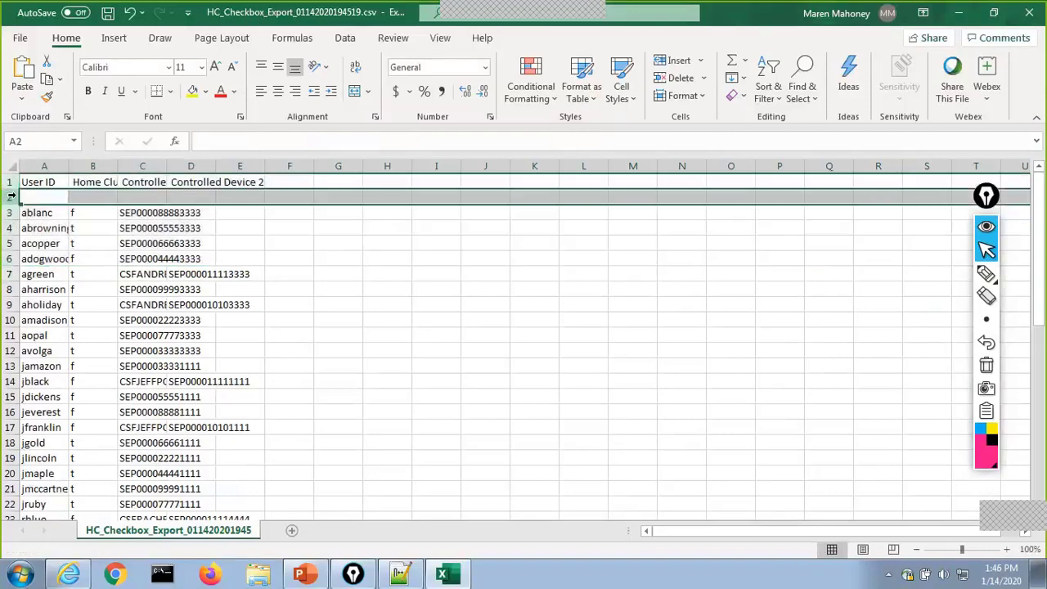
{"action": "right_click", "coordinate": [12, 196]}
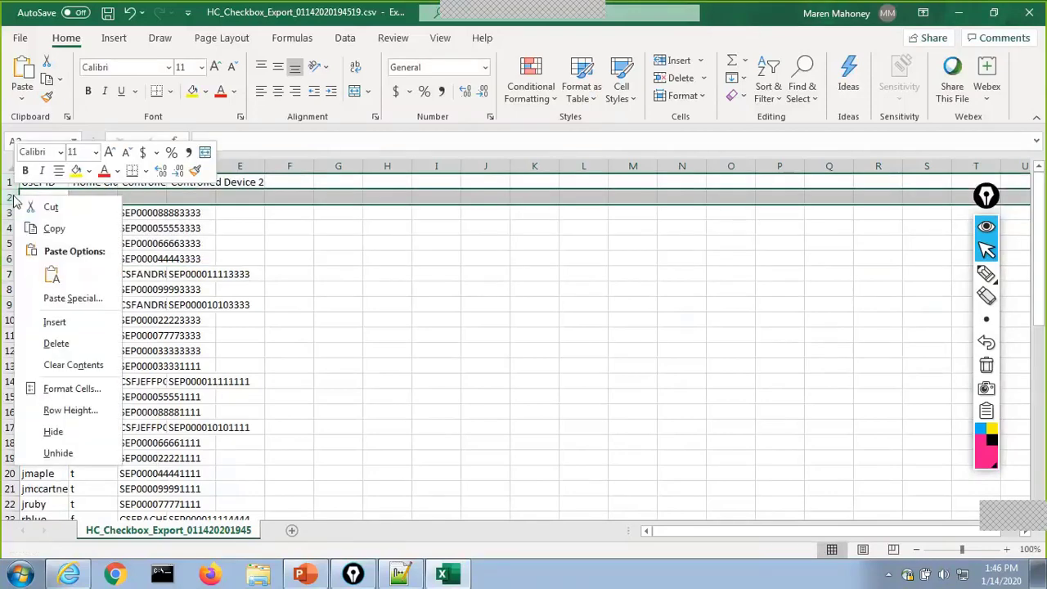
{"action": "left_click", "coordinate": [79, 345]}
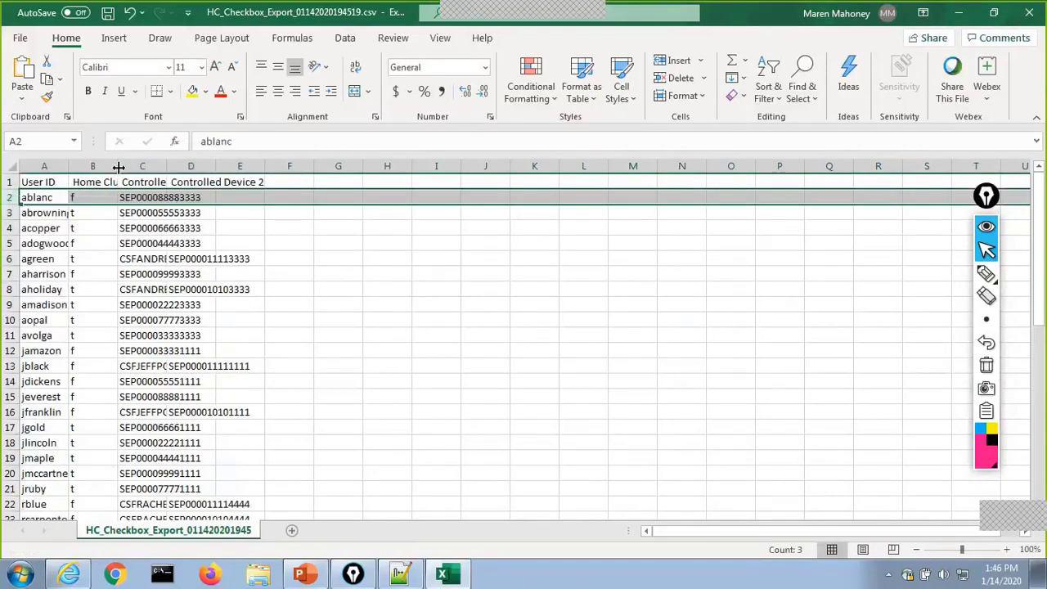
Step: Widen the Home Cluster and Controlled Device 1 columns and check the CSF device entries
{"action": "double_click", "coordinate": [118, 167]}
{"action": "double_click", "coordinate": [192, 166]}
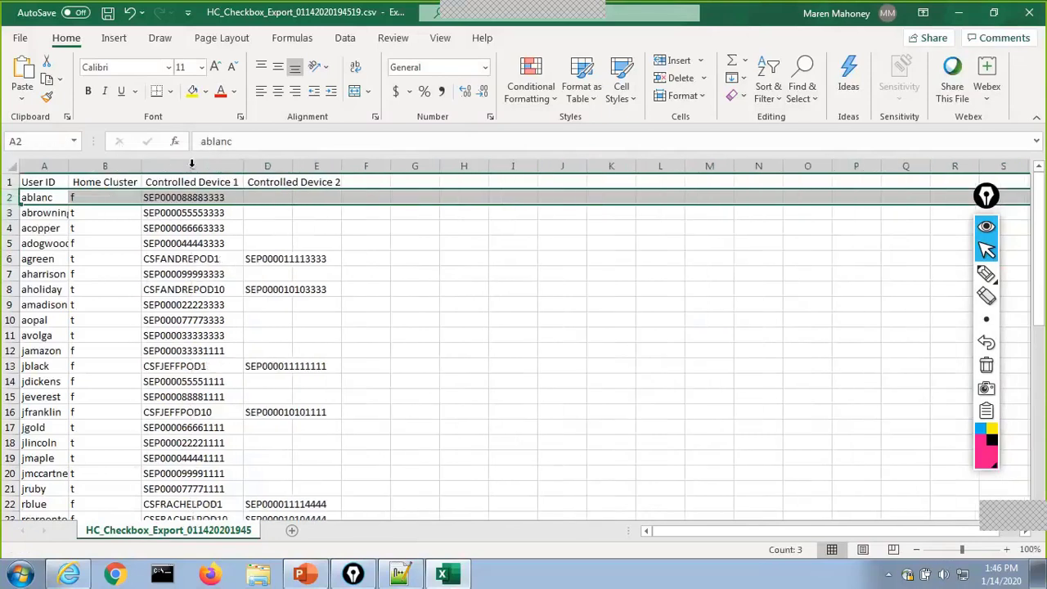
{"action": "left_click", "coordinate": [182, 260]}
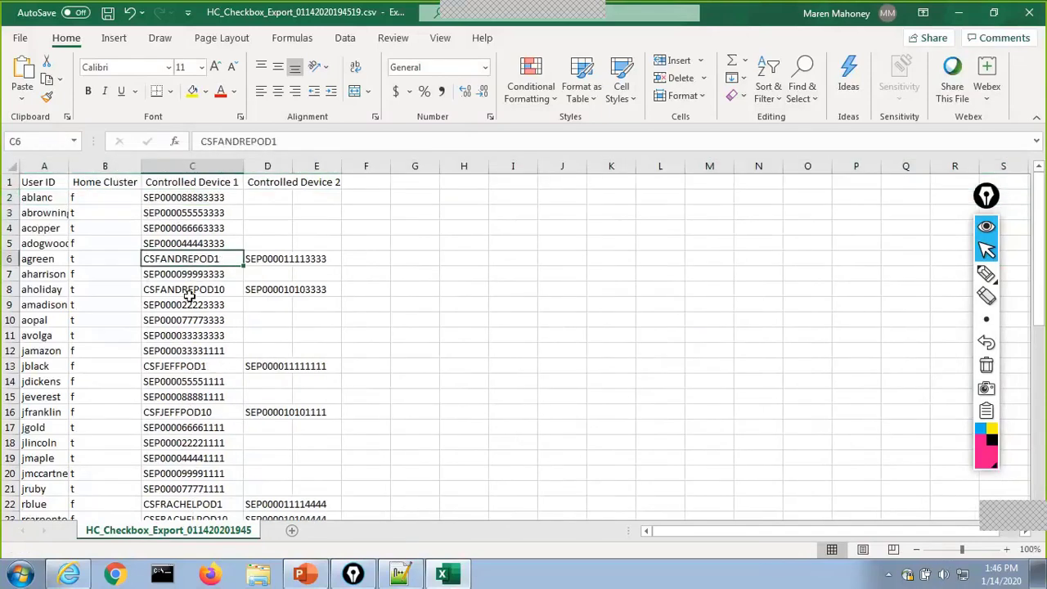
{"action": "left_click", "coordinate": [188, 294]}
{"action": "left_click", "coordinate": [180, 365]}
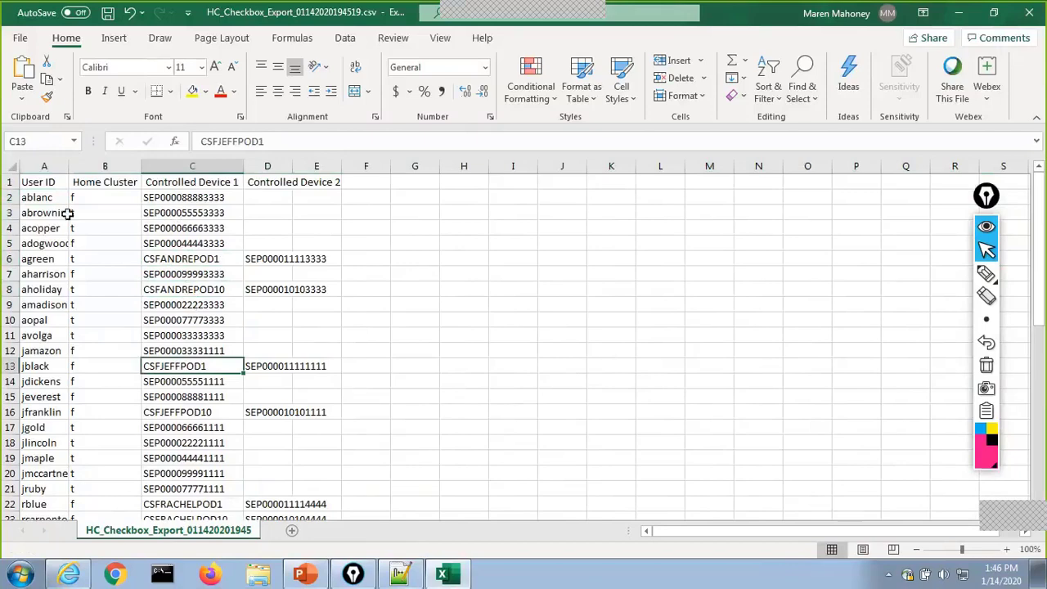
Step: Sort the whole sheet by Controlled Device 1, treating the first row as headers
{"action": "left_click", "coordinate": [8, 165]}
{"action": "left_click", "coordinate": [768, 88]}
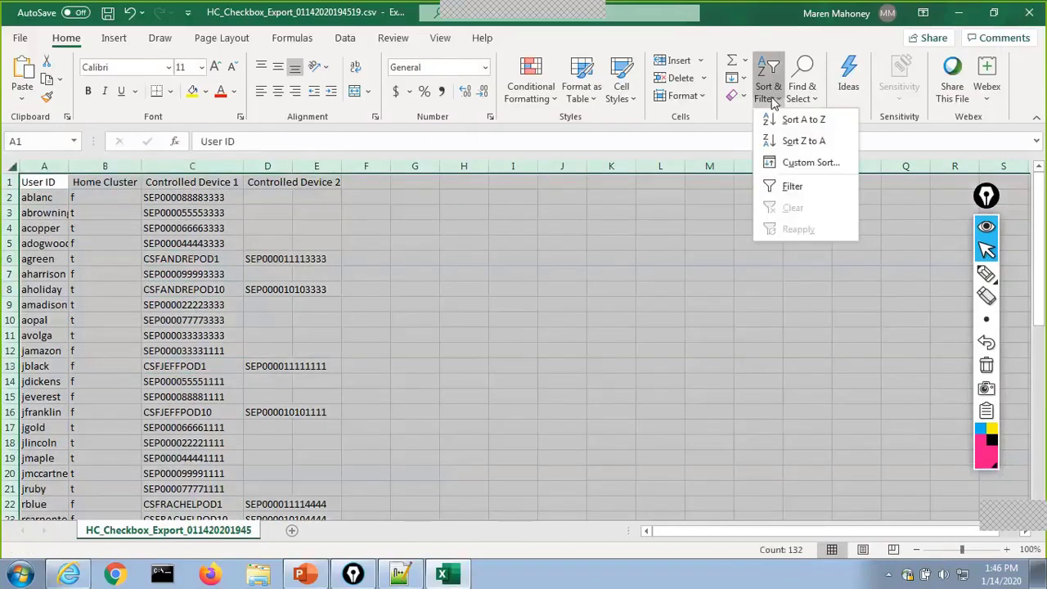
{"action": "left_click", "coordinate": [785, 163]}
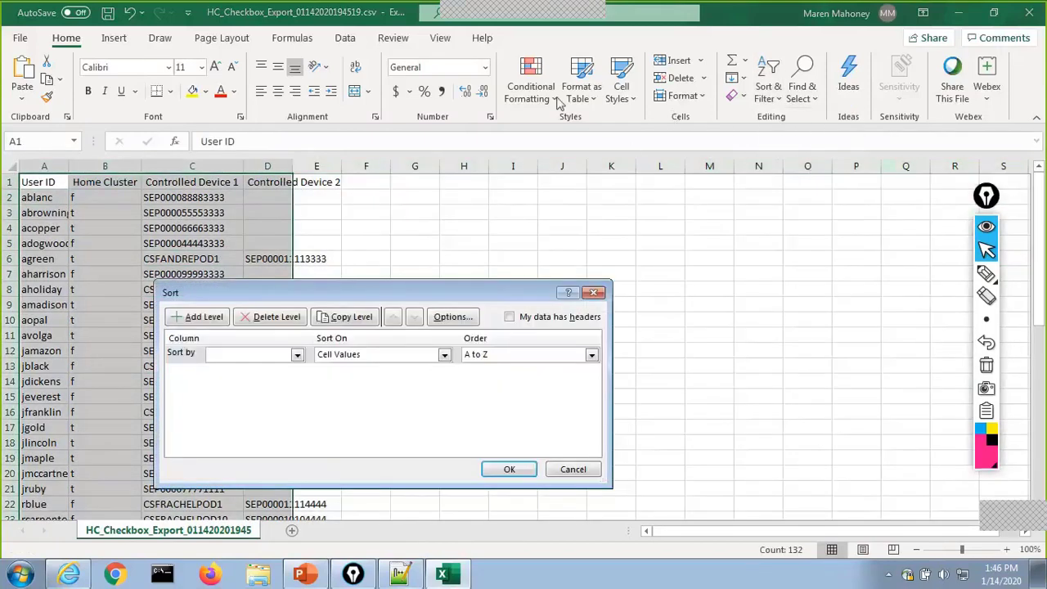
{"action": "left_click", "coordinate": [515, 319]}
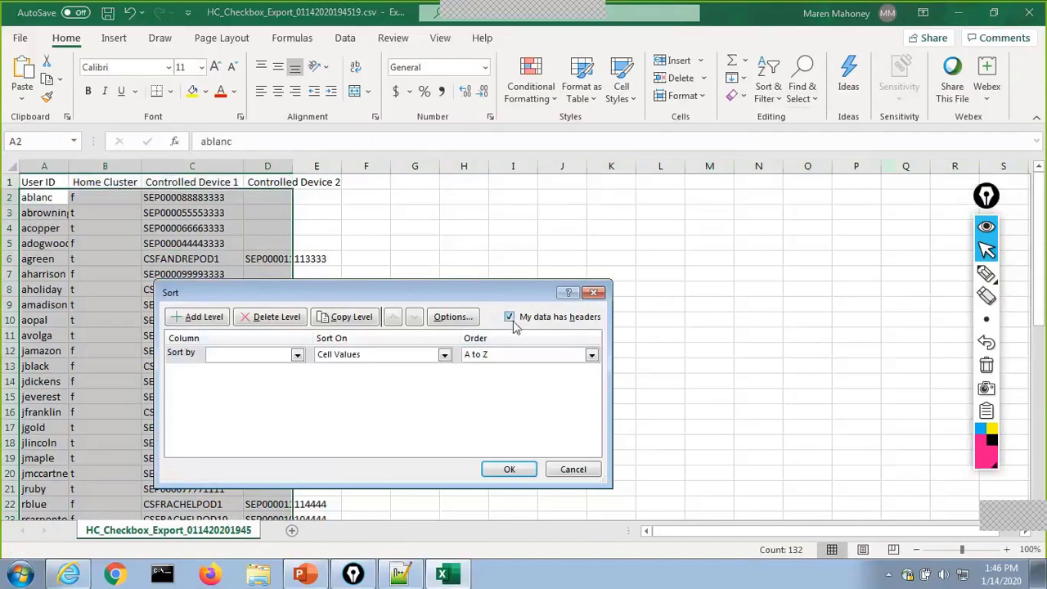
{"action": "left_click", "coordinate": [257, 357]}
{"action": "left_click", "coordinate": [261, 390]}
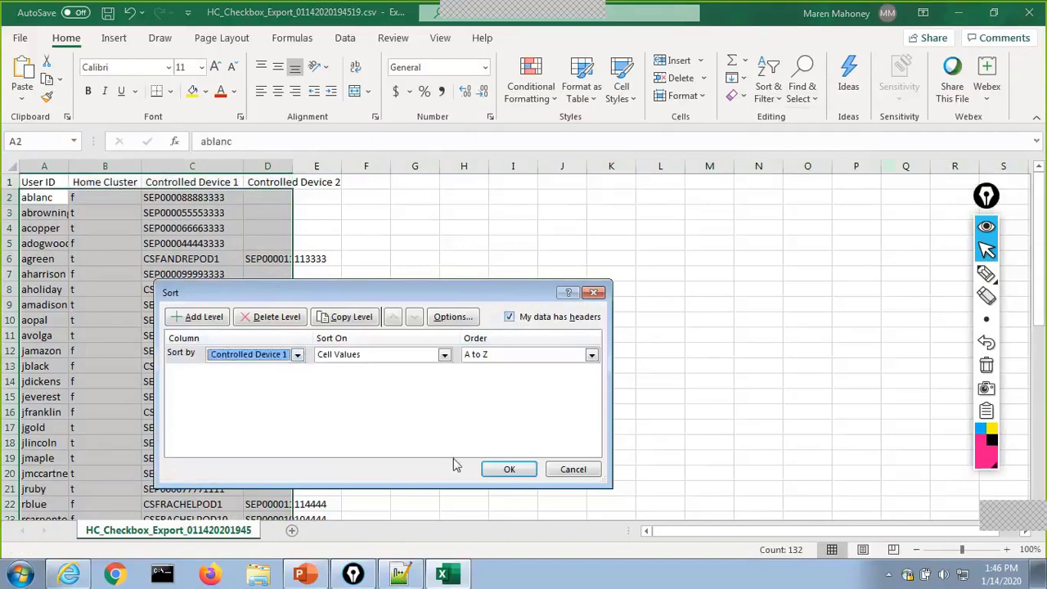
{"action": "left_click", "coordinate": [509, 469]}
Step: Enter t as Home Cluster for the first eight users in B2:B9
{"action": "left_click", "coordinate": [206, 197]}
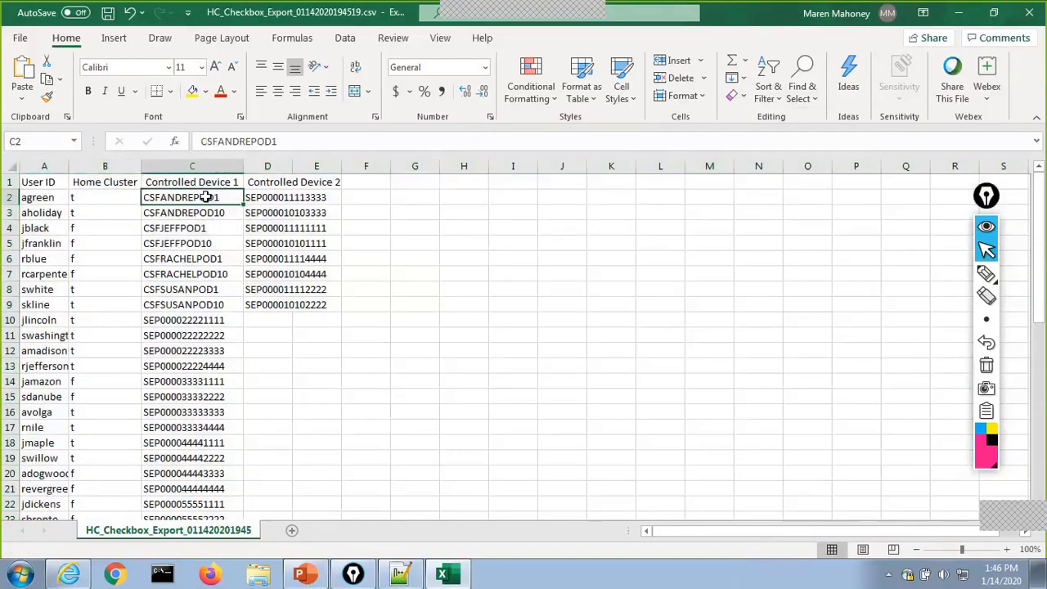
{"action": "left_click_drag", "start_coordinate": [205, 197], "coordinate": [205, 373]}
{"action": "left_click_drag", "start_coordinate": [103, 197], "coordinate": [106, 303]}
{"action": "left_click", "coordinate": [114, 198]}
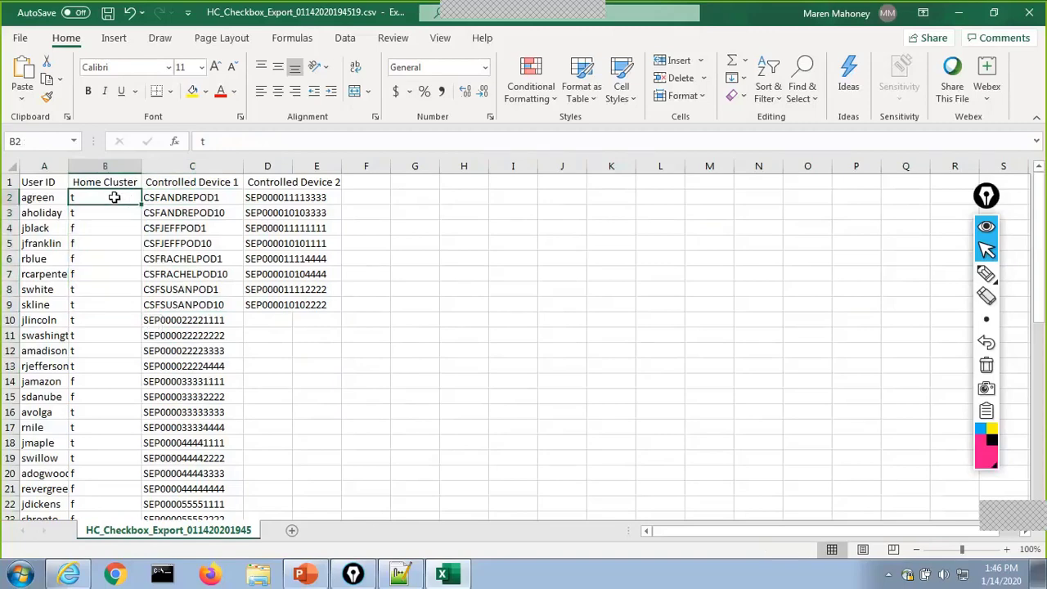
{"action": "type", "text": "t t t t t t t"}
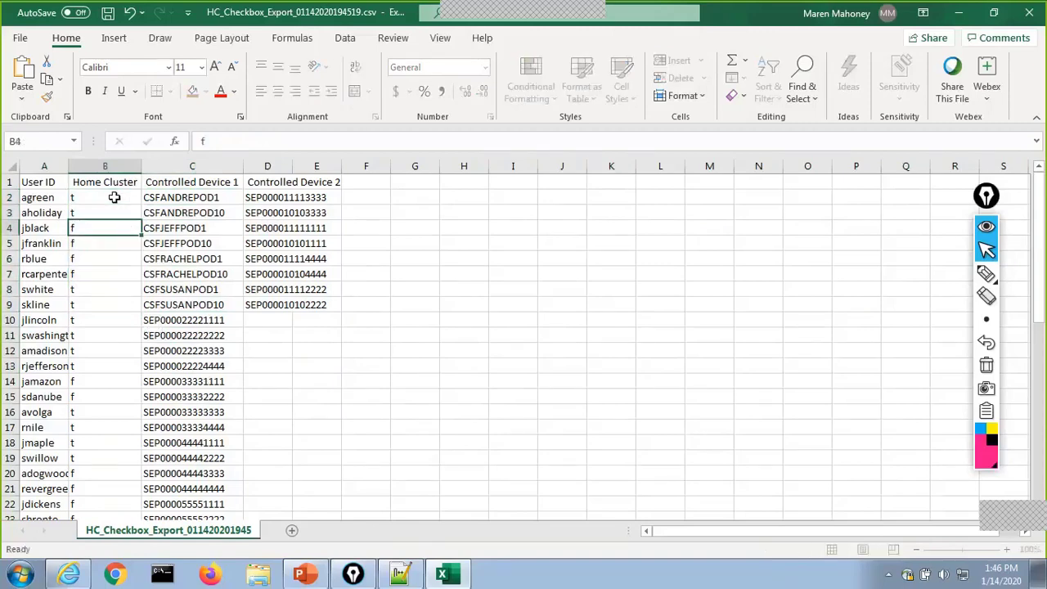
{"action": "key", "text": "Return"}
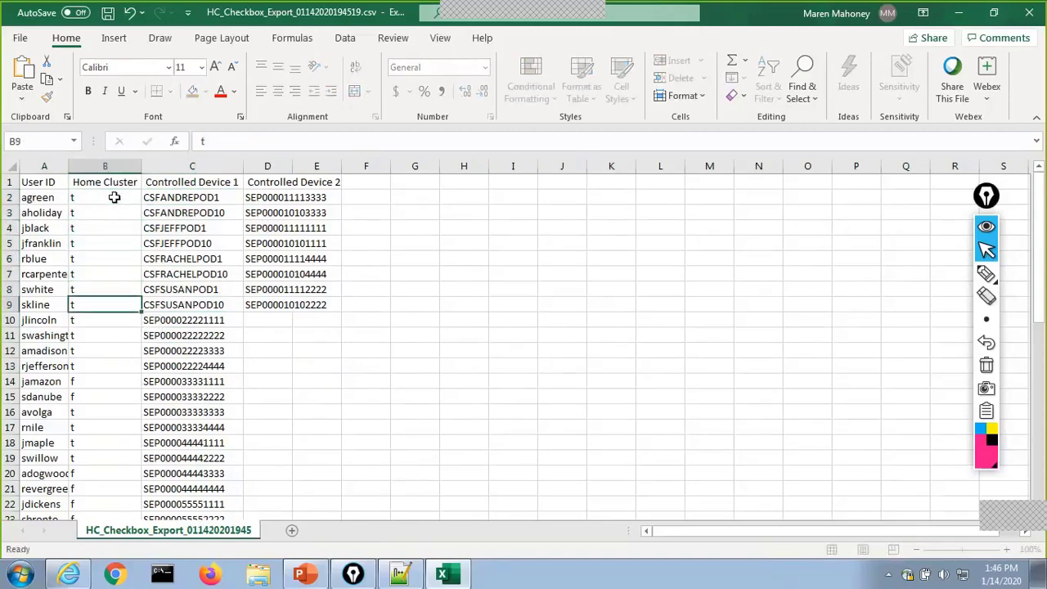
{"action": "type", "text": "t"}
{"action": "key", "text": "Return"}
Step: Set Home Cluster to f from row 10 down to row 39 by filling f down
{"action": "type", "text": "f"}
{"action": "key", "text": "Return"}
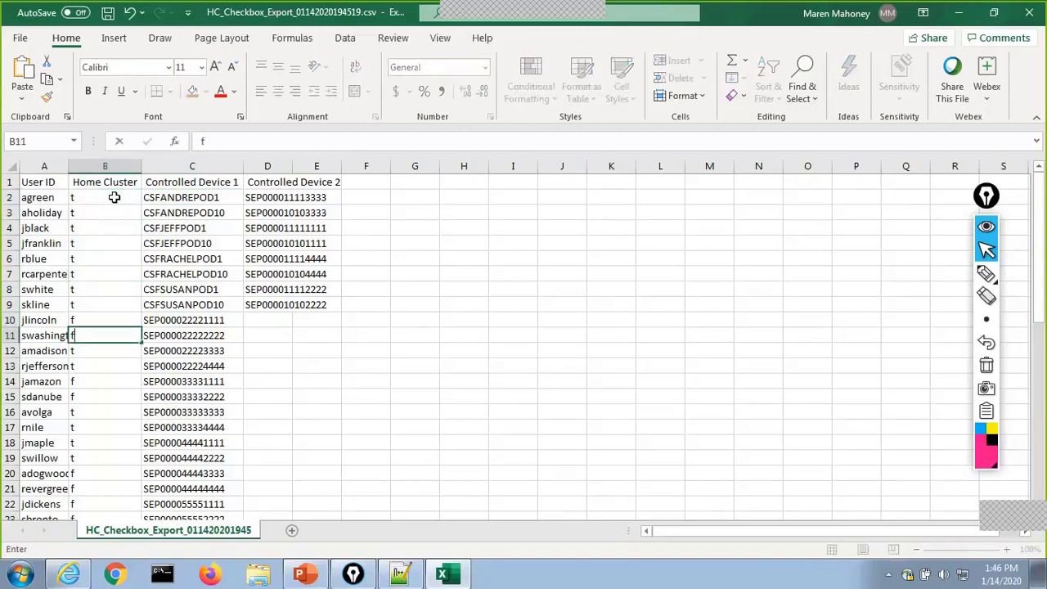
{"action": "type", "text": "f"}
{"action": "key", "text": "Return"}
{"action": "type", "text": "f"}
{"action": "key", "text": "Return"}
{"action": "type", "text": "f"}
{"action": "key", "text": "Return"}
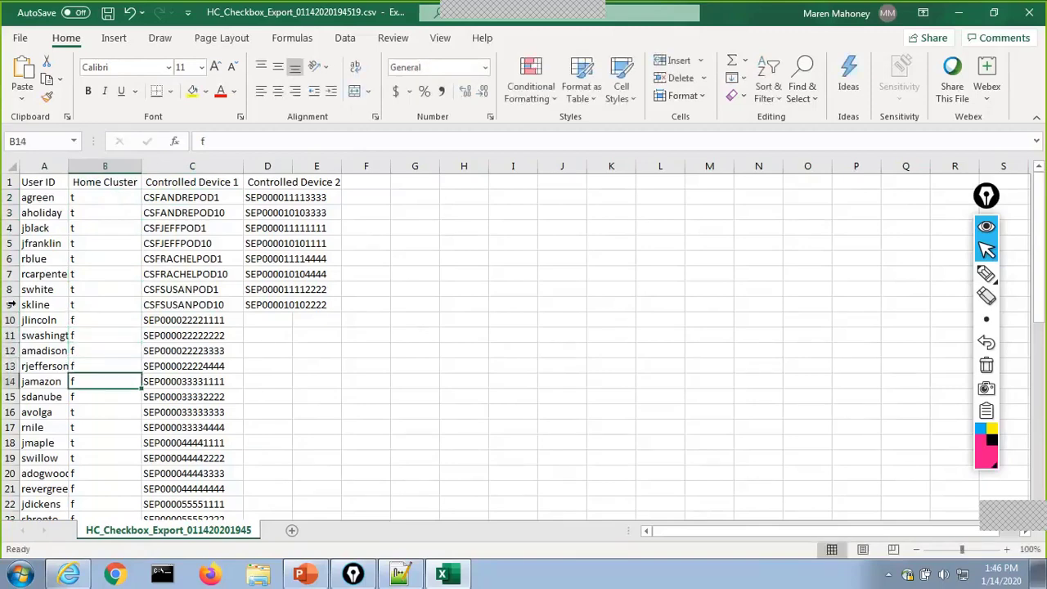
{"action": "left_click", "coordinate": [105, 322]}
{"action": "left_click_drag", "start_coordinate": [141, 328], "coordinate": [139, 492]}
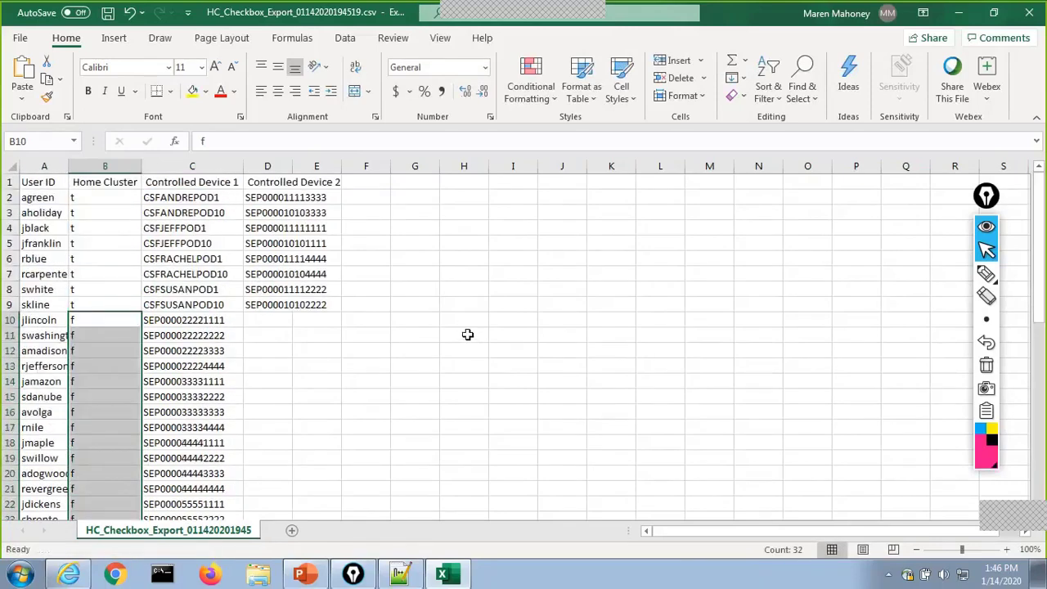
{"action": "scroll", "coordinate": [468, 335], "scroll_direction": "up", "scroll_amount": 7}
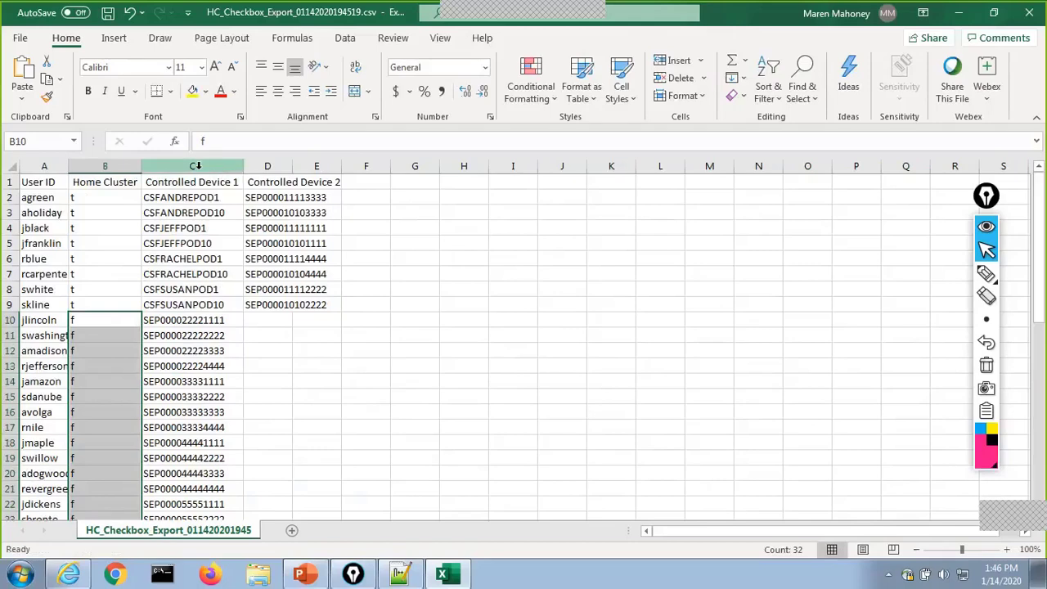
{"action": "left_click_drag", "start_coordinate": [201, 167], "coordinate": [252, 167]}
{"action": "right_click", "coordinate": [257, 169]}
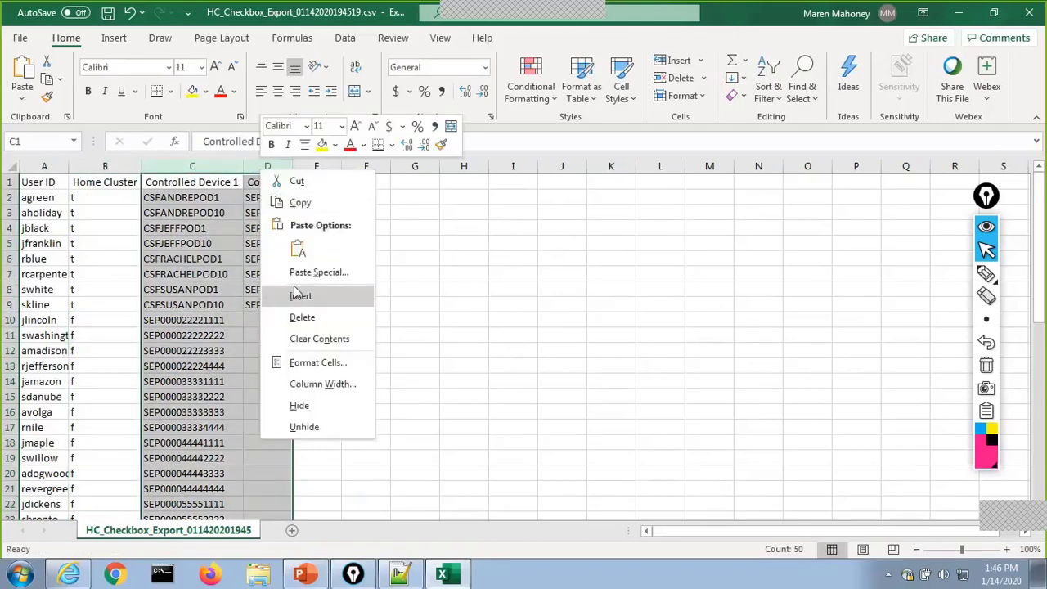
Step: Delete the Controlled Device 1 and 2 columns and save the HC_Checkbox_Export CSV
{"action": "left_click", "coordinate": [296, 317]}
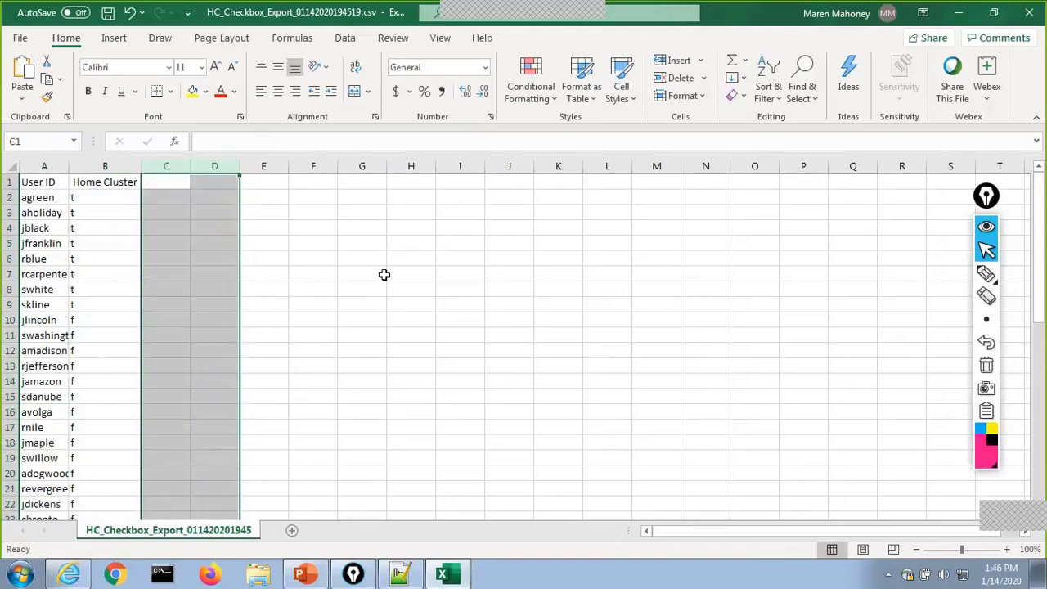
{"action": "left_click", "coordinate": [21, 39]}
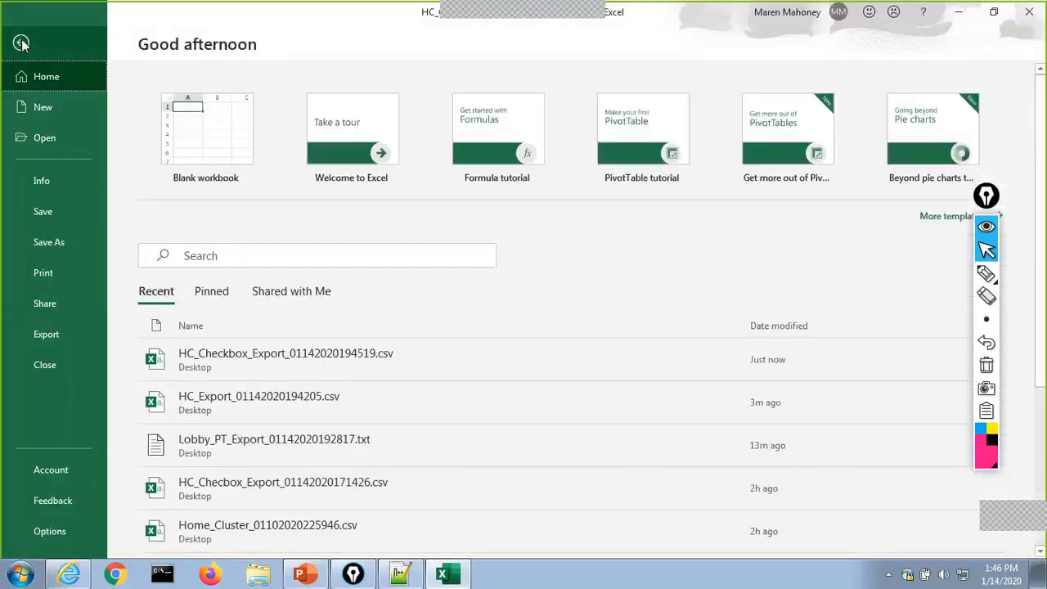
{"action": "left_click", "coordinate": [21, 43]}
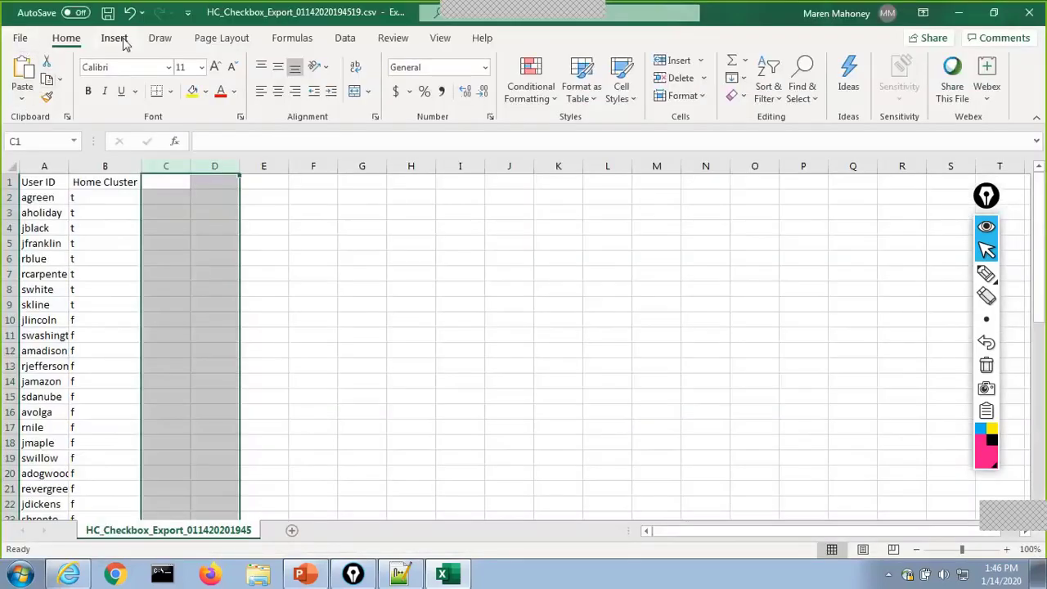
{"action": "left_click", "coordinate": [107, 14]}
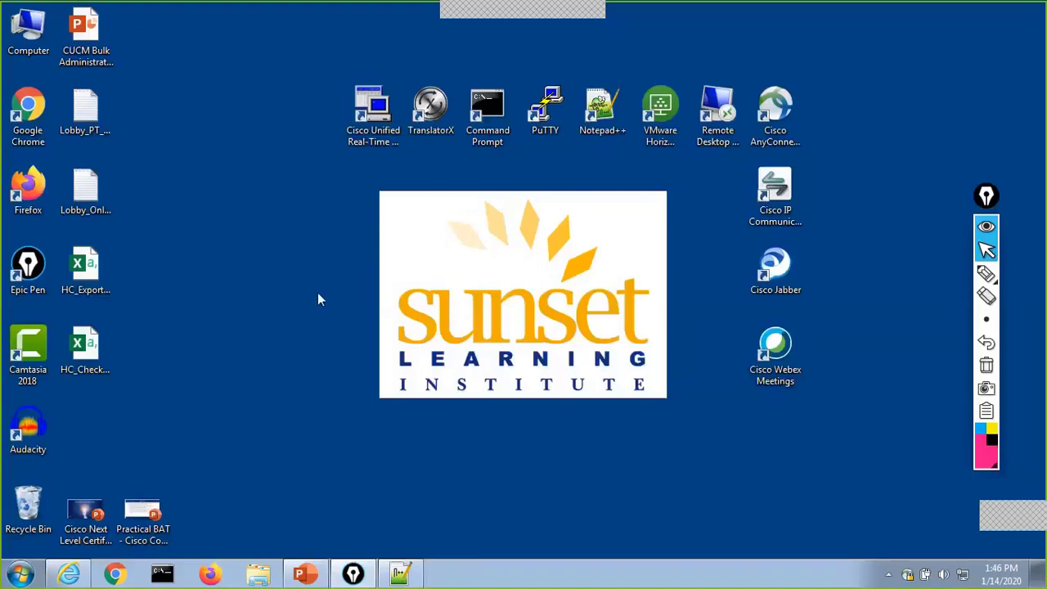
Step: Rename the desktop export to HC_Checkbox_Export_01142020194519.txt, confirming the extension change
{"action": "left_click", "coordinate": [95, 359]}
{"action": "right_click", "coordinate": [98, 347]}
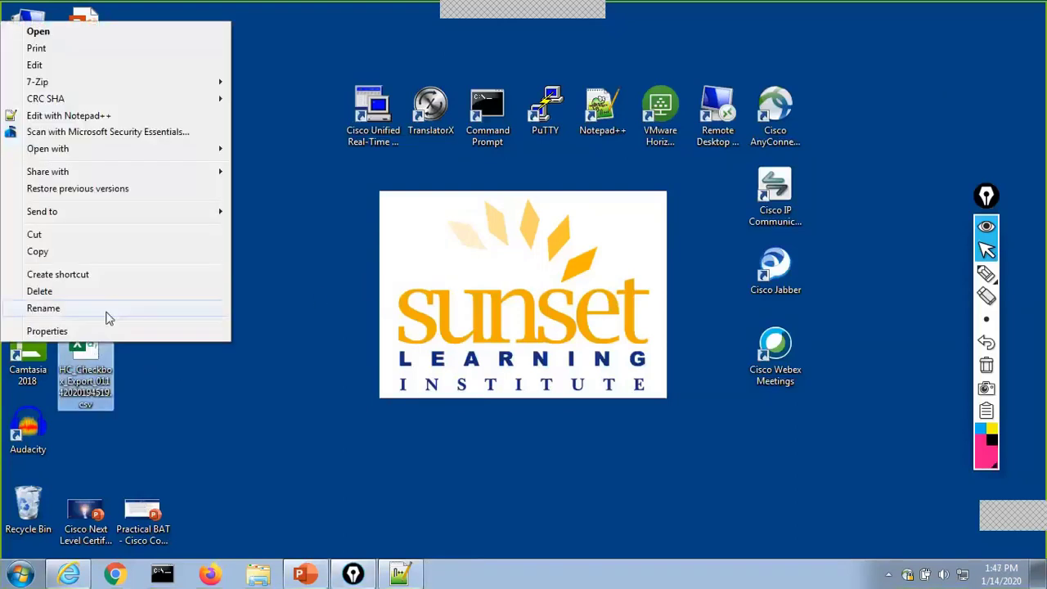
{"action": "left_click", "coordinate": [109, 314]}
{"action": "left_click", "coordinate": [105, 404]}
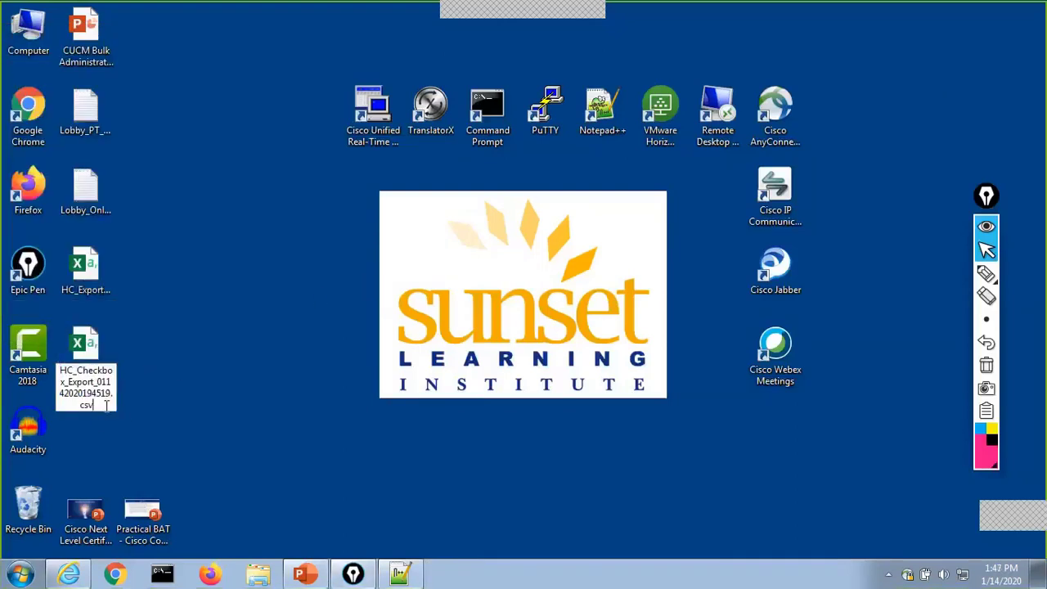
{"action": "key", "text": "BackSpace"}
{"action": "key", "text": "BackSpace"}
{"action": "key", "text": "BackSpace"}
{"action": "type", "text": "txt"}
{"action": "key", "text": "Return"}
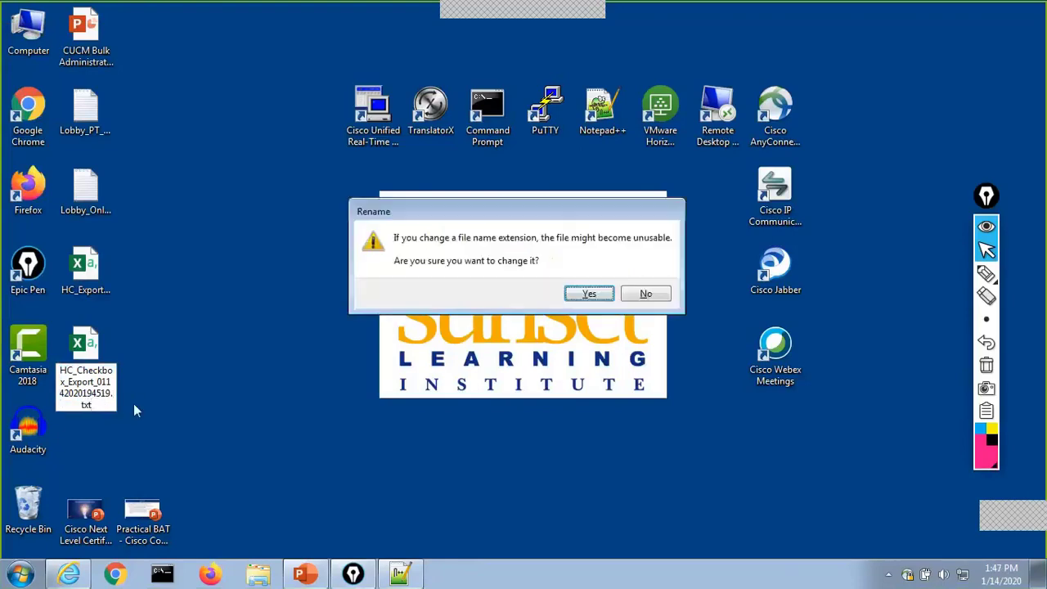
{"action": "left_click", "coordinate": [589, 294]}
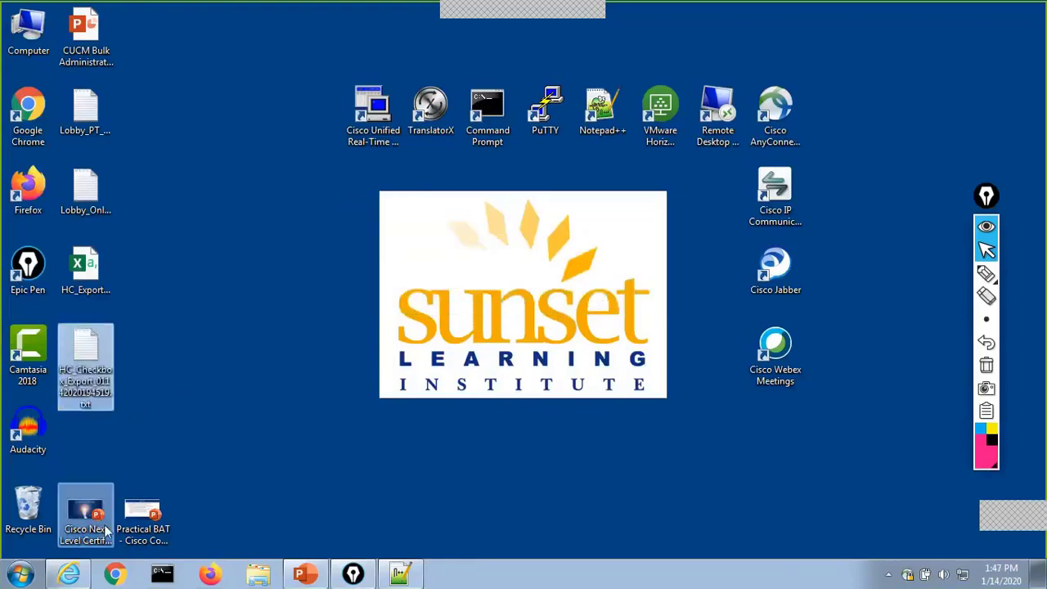
{"action": "left_click", "coordinate": [68, 574]}
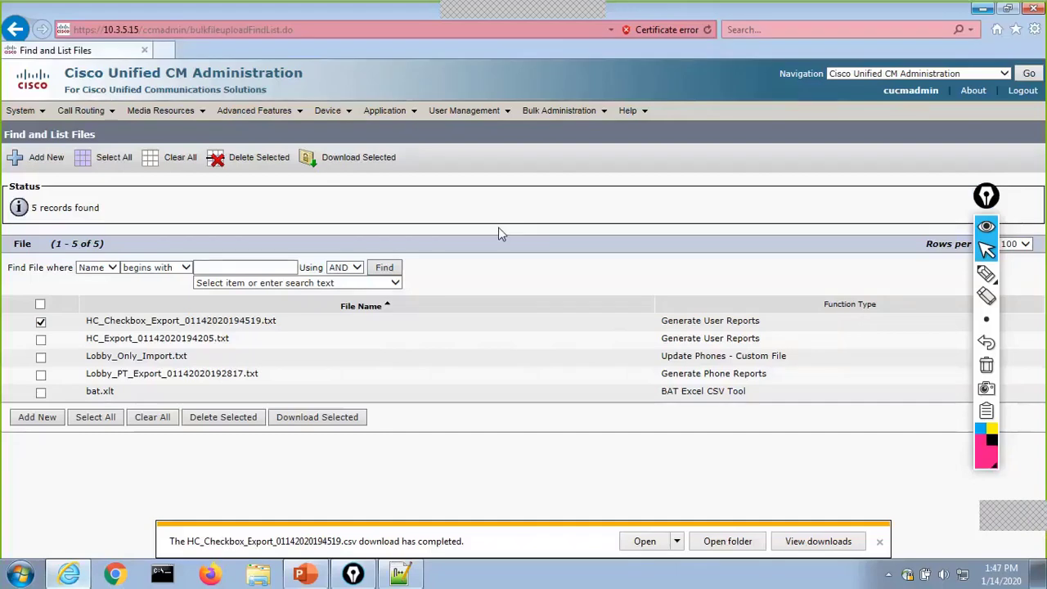
Step: Start a new bulk file upload and attach HC_Checkbox_Export_01142020194519.txt
{"action": "left_click", "coordinate": [879, 543]}
{"action": "mouse_move", "coordinate": [563, 113]}
{"action": "left_click", "coordinate": [565, 141]}
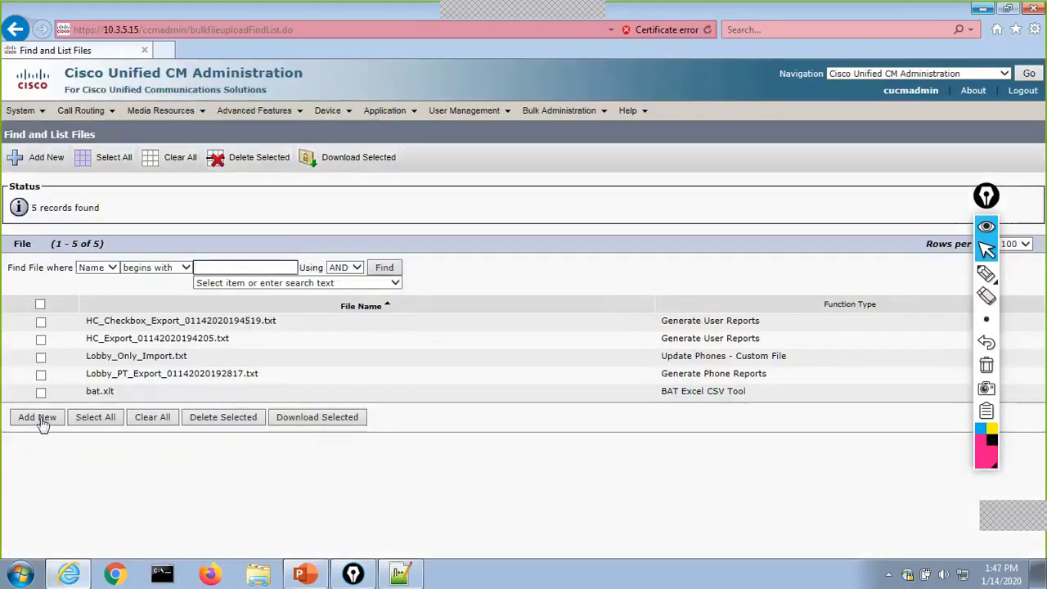
{"action": "left_click", "coordinate": [36, 417]}
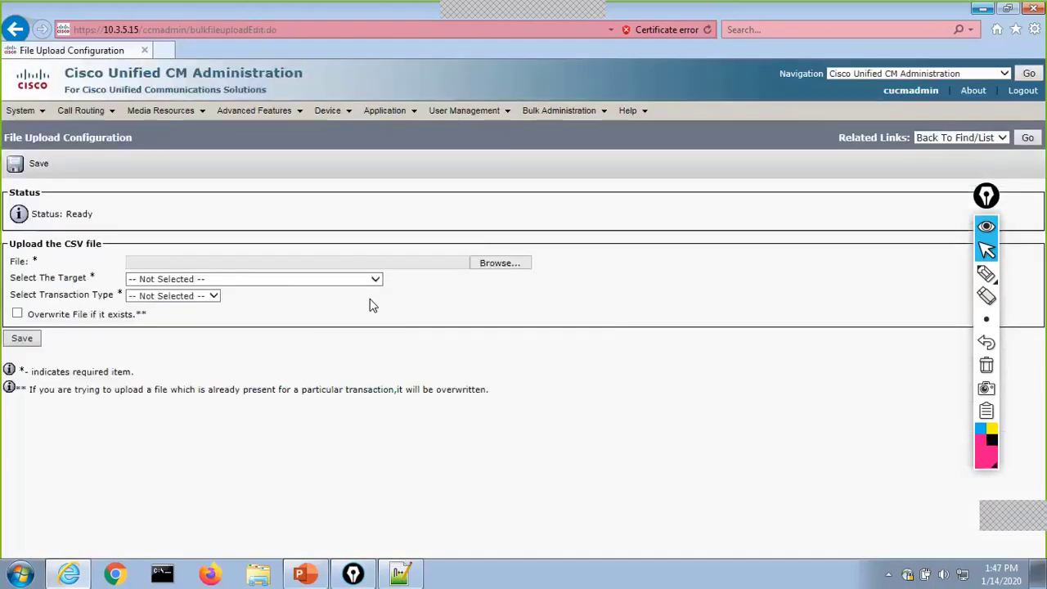
{"action": "left_click", "coordinate": [496, 265]}
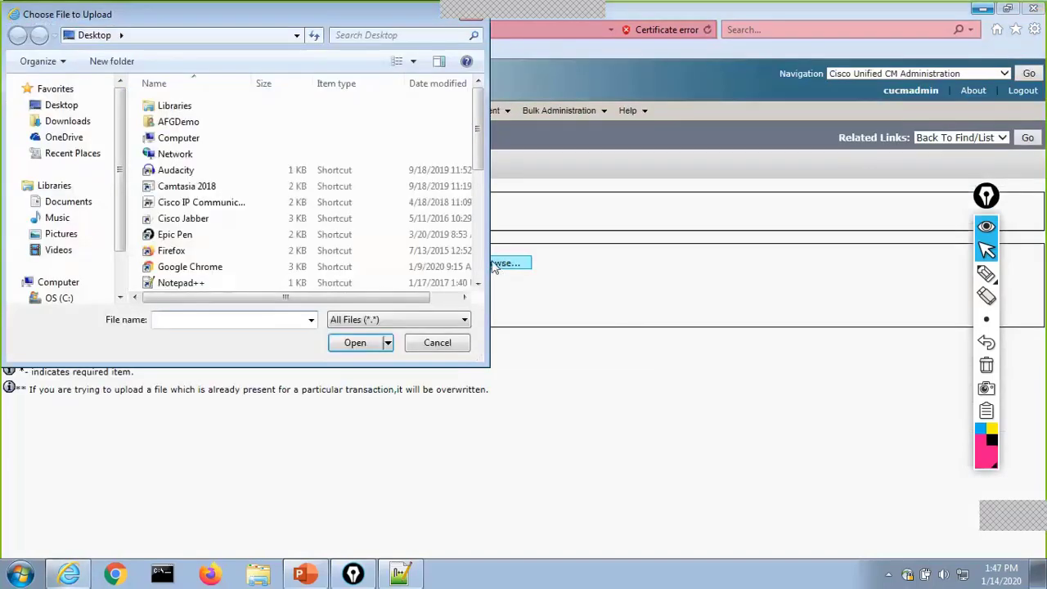
{"action": "scroll", "coordinate": [483, 147], "scroll_direction": "down", "scroll_amount": 5}
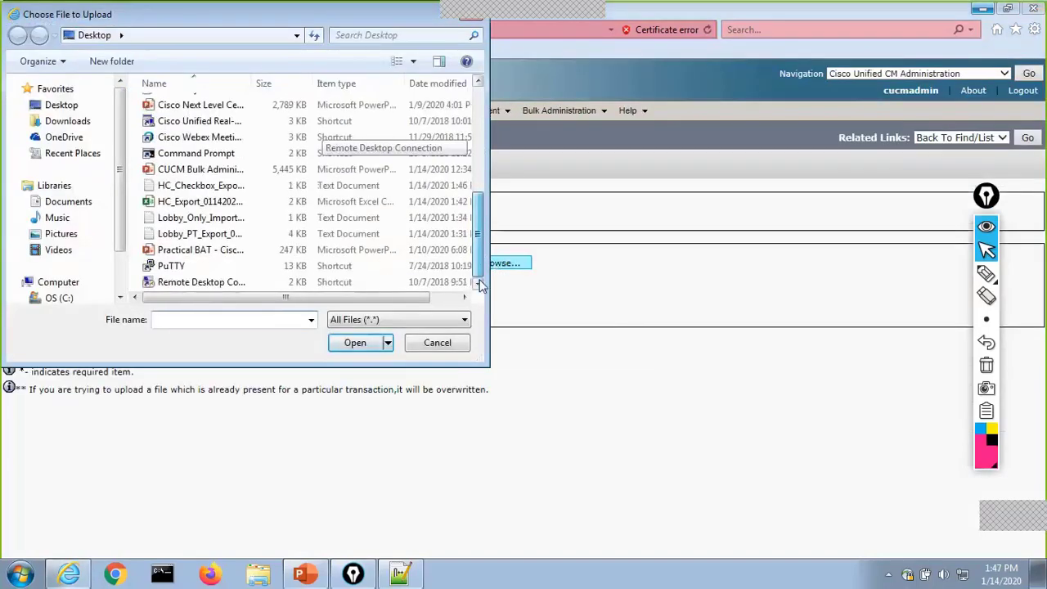
{"action": "left_click", "coordinate": [222, 190]}
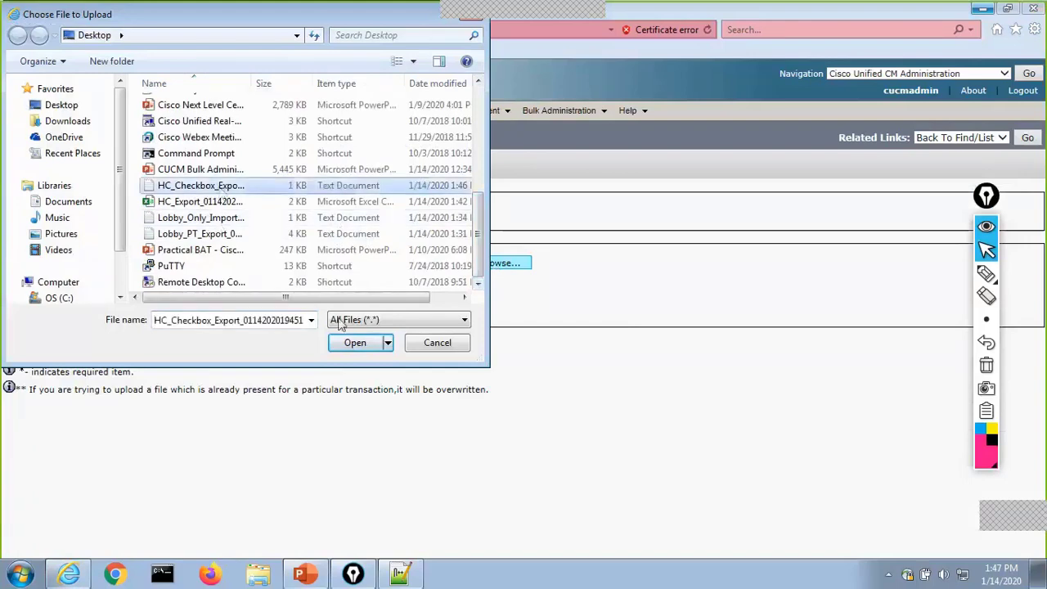
{"action": "left_click", "coordinate": [350, 343]}
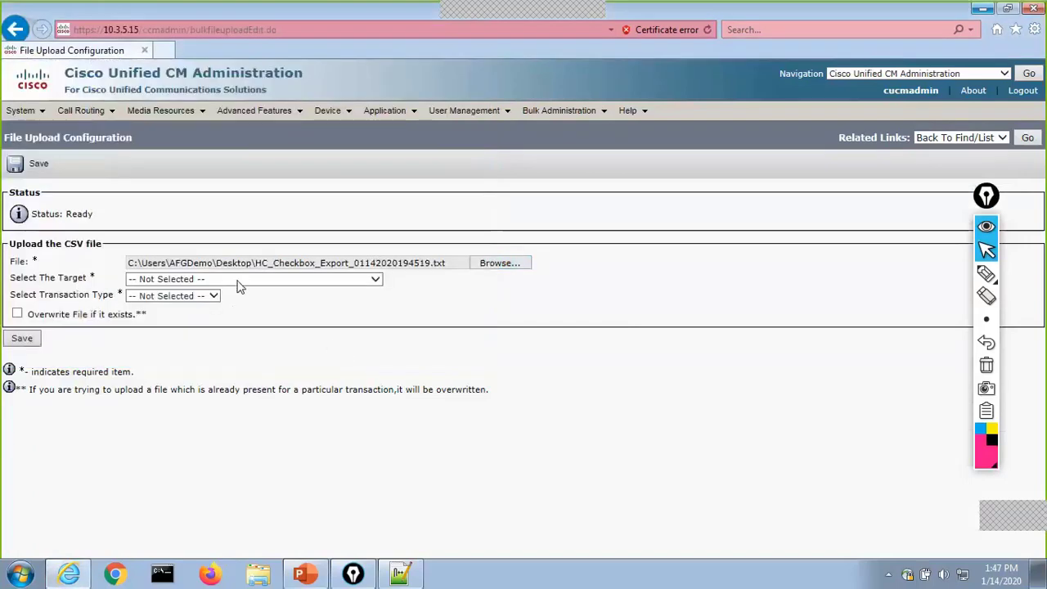
Step: Set target Users and transaction Update Users - Custom File, then upload the file
{"action": "left_click", "coordinate": [240, 282]}
{"action": "left_click", "coordinate": [236, 301]}
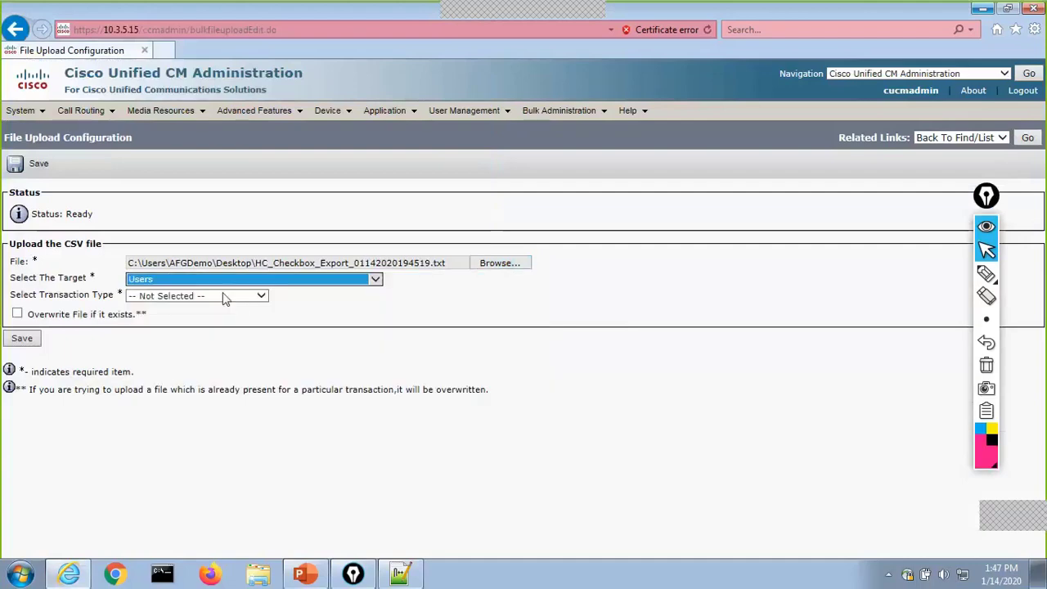
{"action": "left_click", "coordinate": [226, 298]}
{"action": "left_click", "coordinate": [233, 327]}
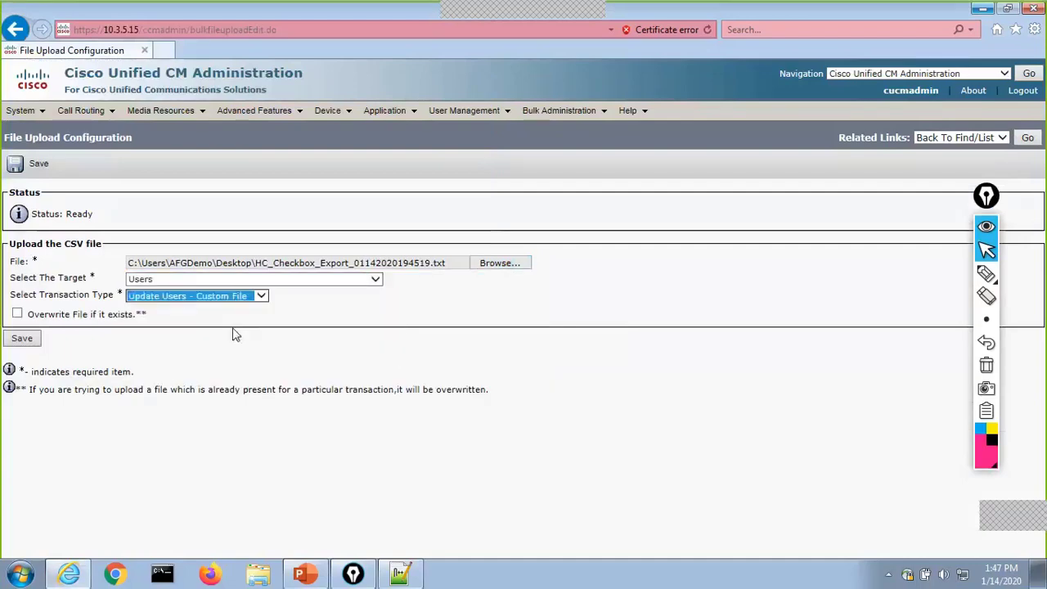
{"action": "left_click", "coordinate": [20, 340]}
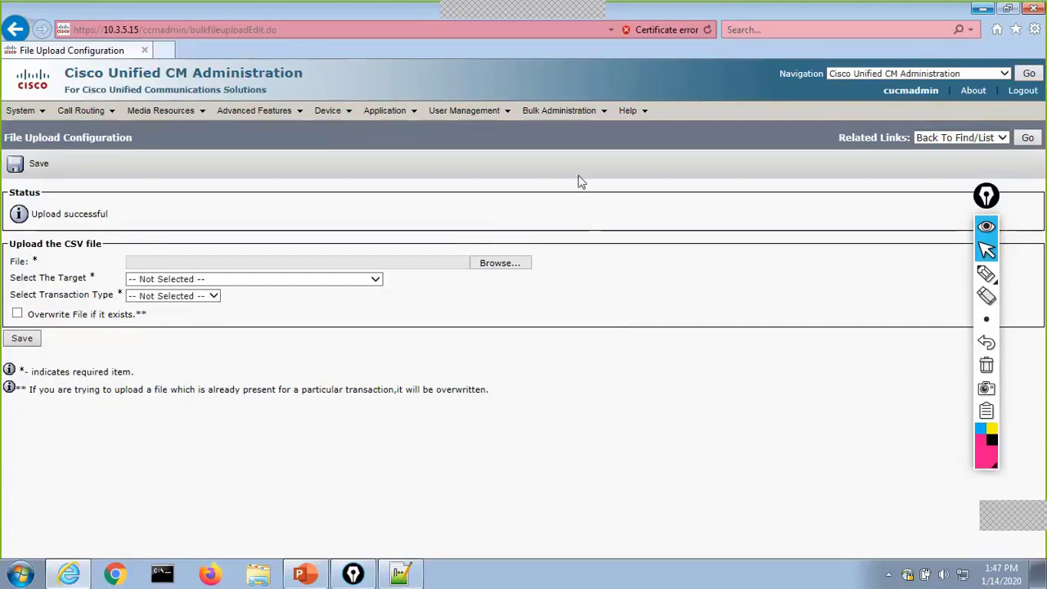
Step: Start a new bulk user template named GenericUser
{"action": "mouse_move", "coordinate": [571, 114]}
{"action": "mouse_move", "coordinate": [571, 154]}
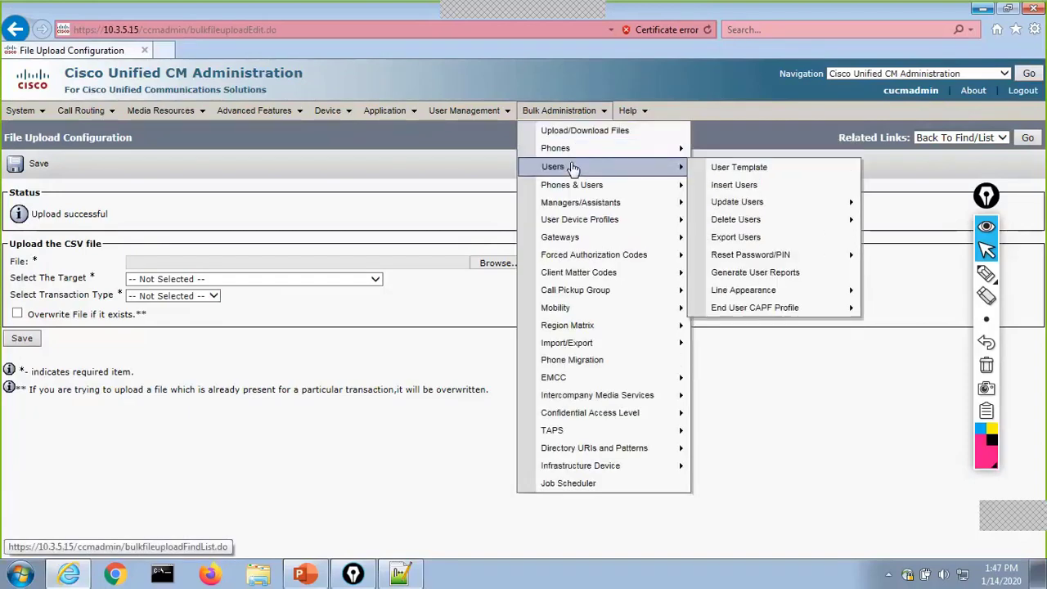
{"action": "left_click", "coordinate": [714, 167]}
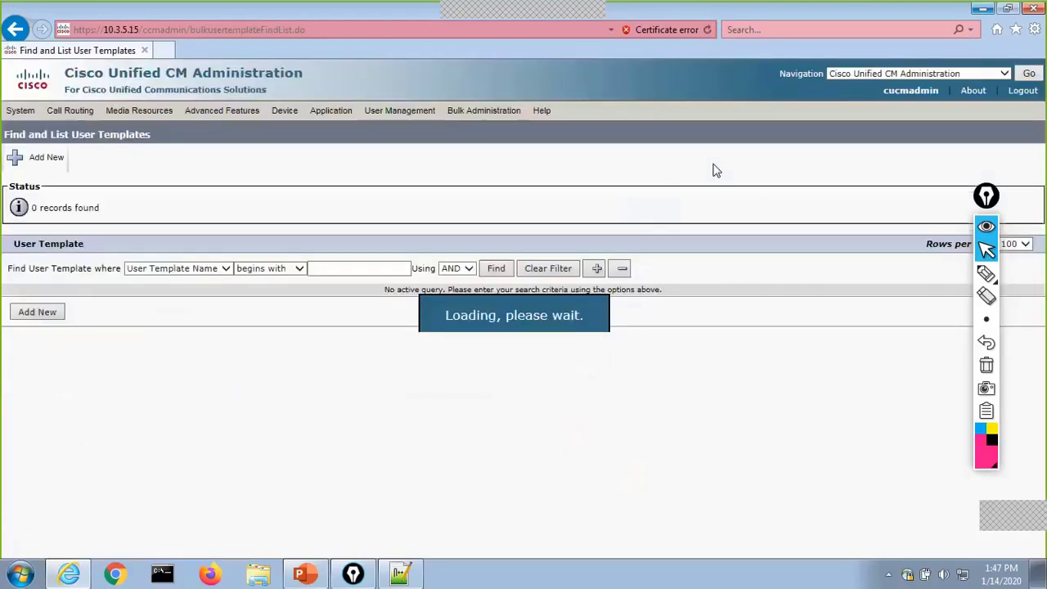
{"action": "left_click", "coordinate": [49, 314]}
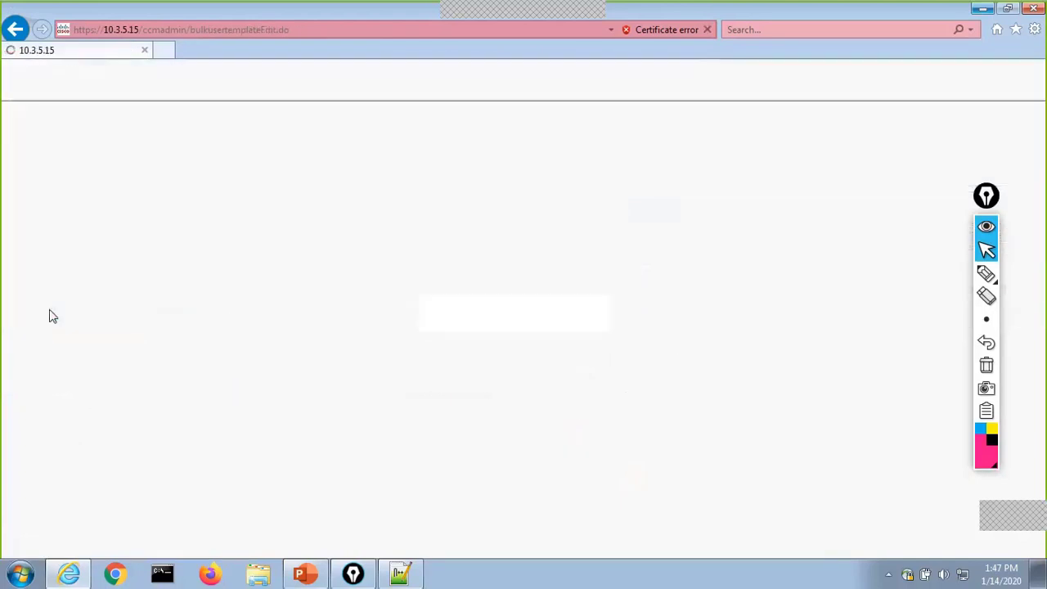
{"action": "left_click", "coordinate": [308, 276]}
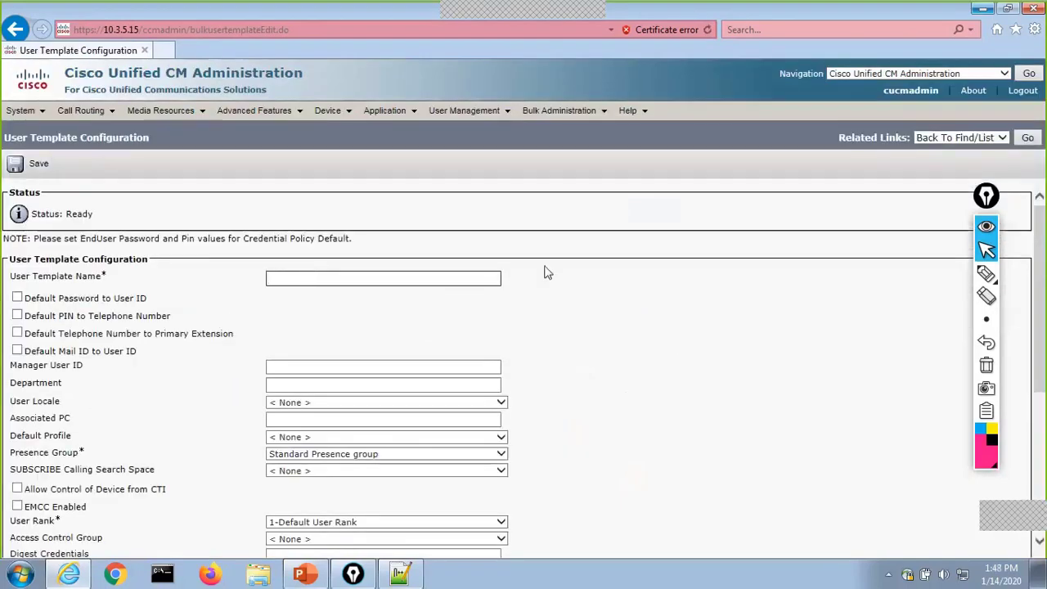
{"action": "type", "text": "GenericUser"}
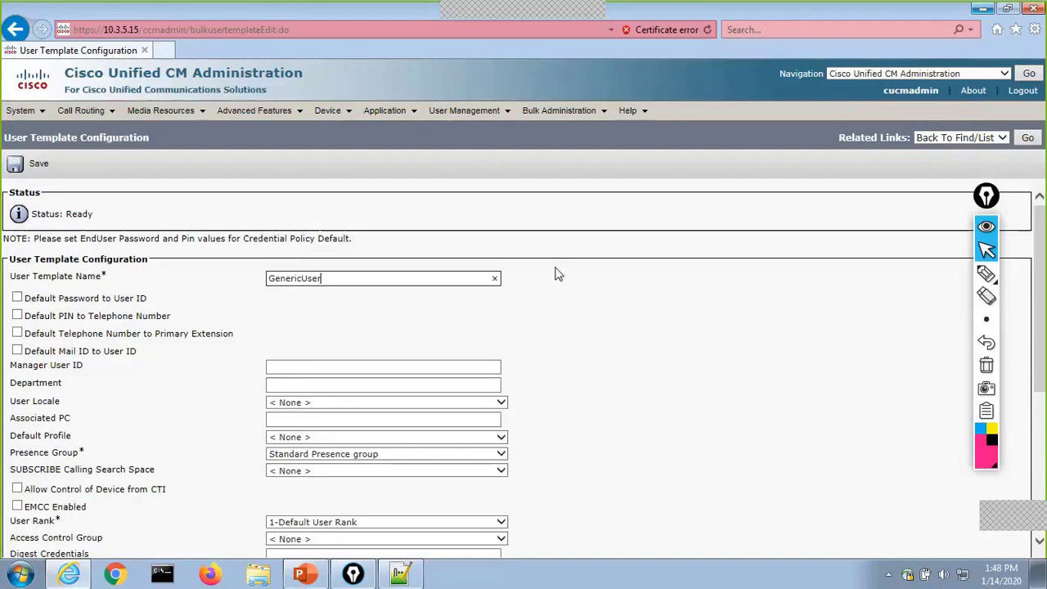
{"action": "left_click", "coordinate": [700, 339]}
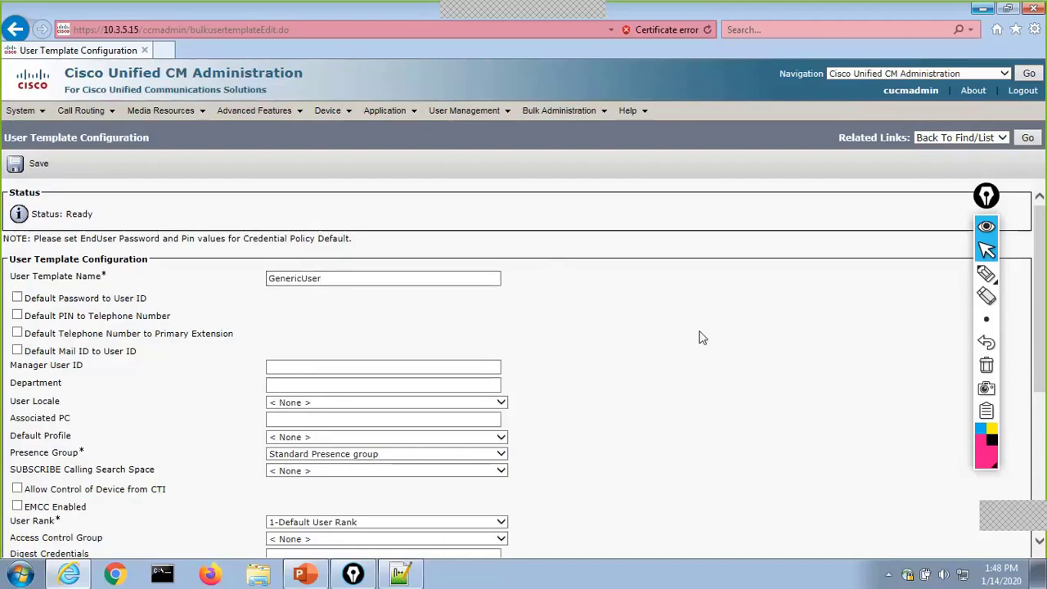
{"action": "scroll", "coordinate": [699, 349], "scroll_direction": "down", "scroll_amount": 1}
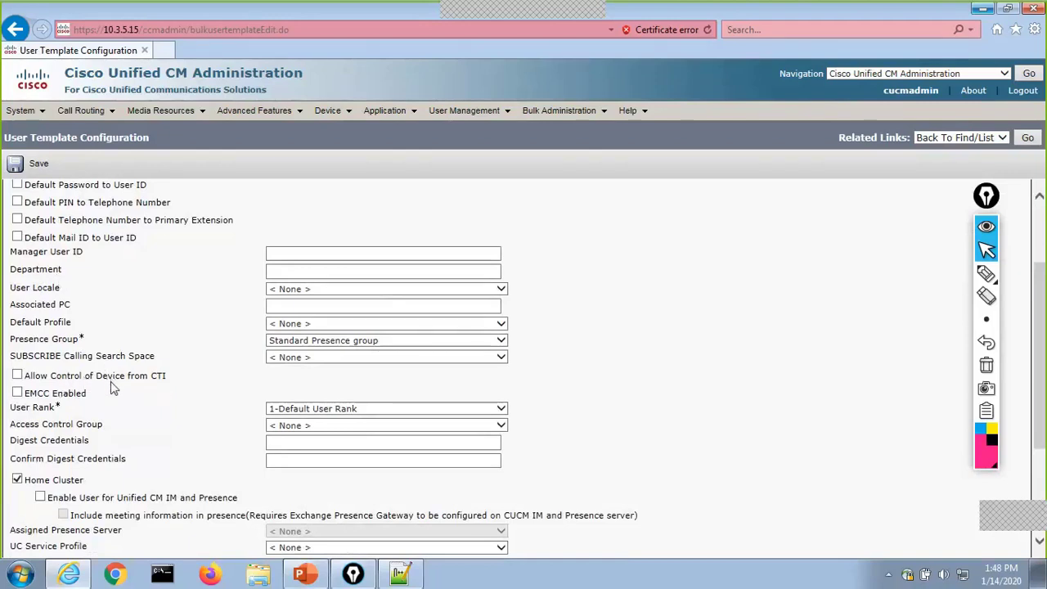
Step: Enable CTI device control, mobility and mobile voice access on the template and save it
{"action": "left_click", "coordinate": [17, 375]}
{"action": "scroll", "coordinate": [131, 401], "scroll_direction": "down", "scroll_amount": 3}
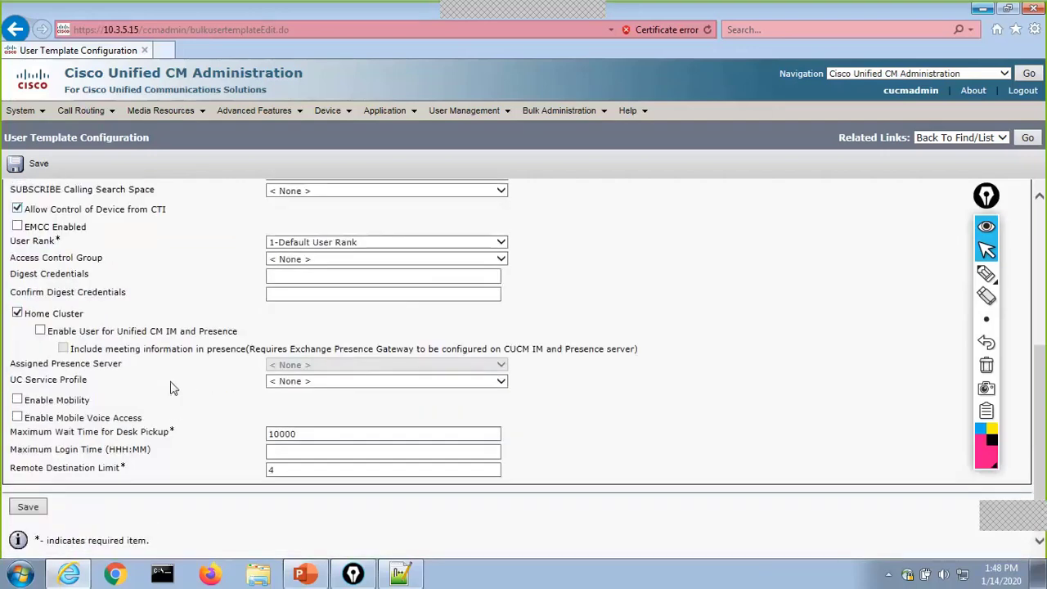
{"action": "left_click", "coordinate": [17, 400]}
{"action": "left_click", "coordinate": [17, 418]}
{"action": "scroll", "coordinate": [794, 319], "scroll_direction": "up", "scroll_amount": 3}
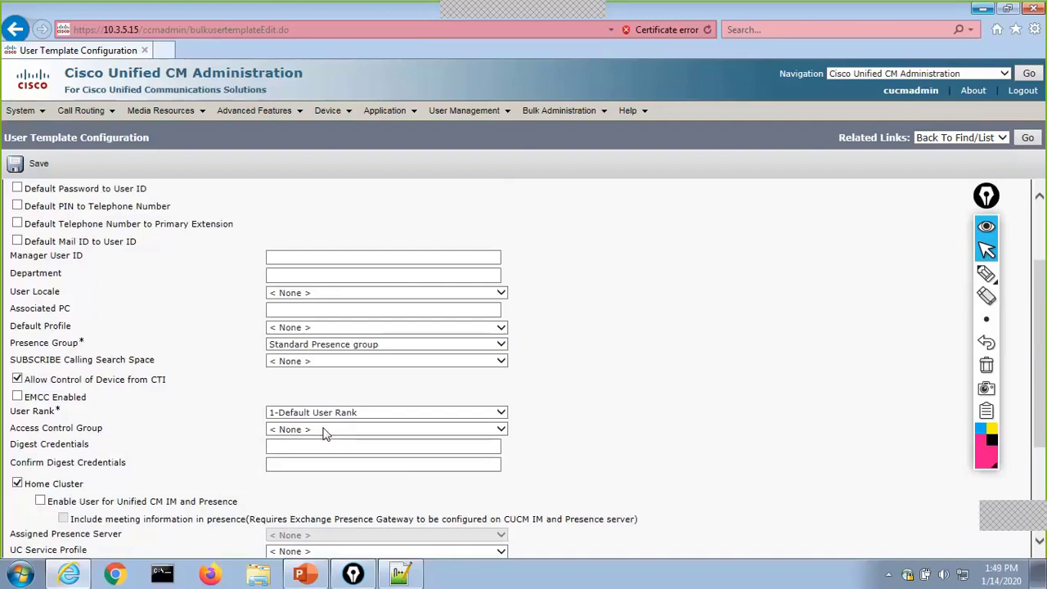
{"action": "left_click", "coordinate": [31, 163]}
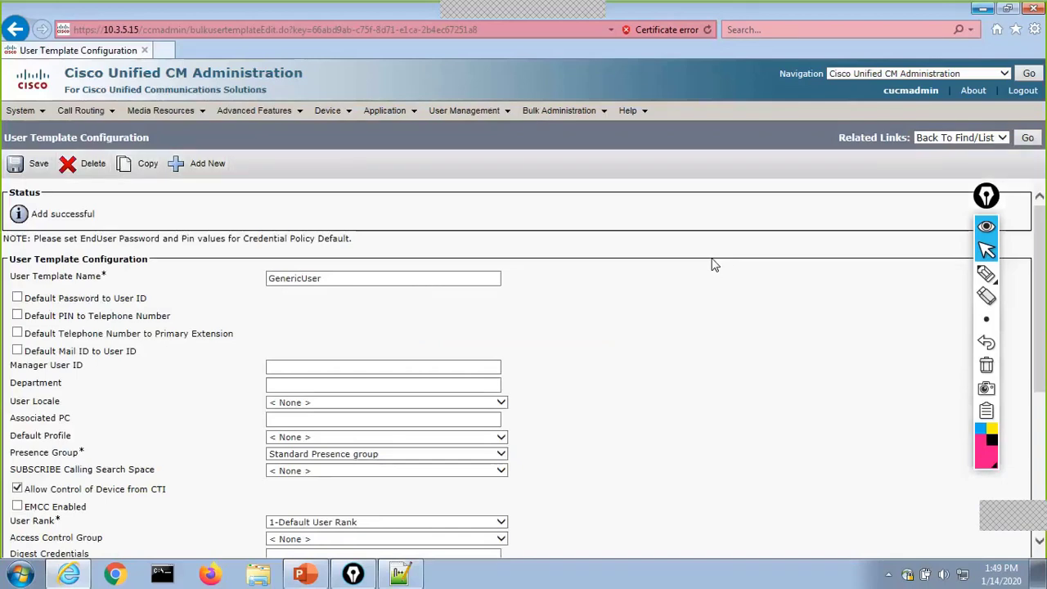
Step: Go to Bulk Administration > Users > Update Users > Custom File
{"action": "left_click", "coordinate": [559, 111]}
{"action": "mouse_move", "coordinate": [572, 168]}
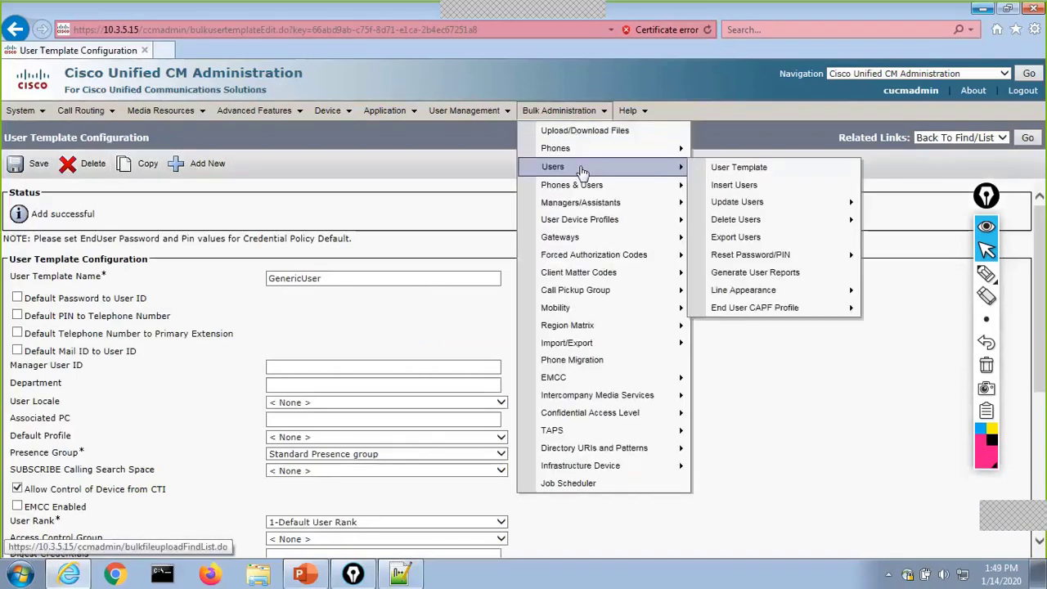
{"action": "mouse_move", "coordinate": [759, 202]}
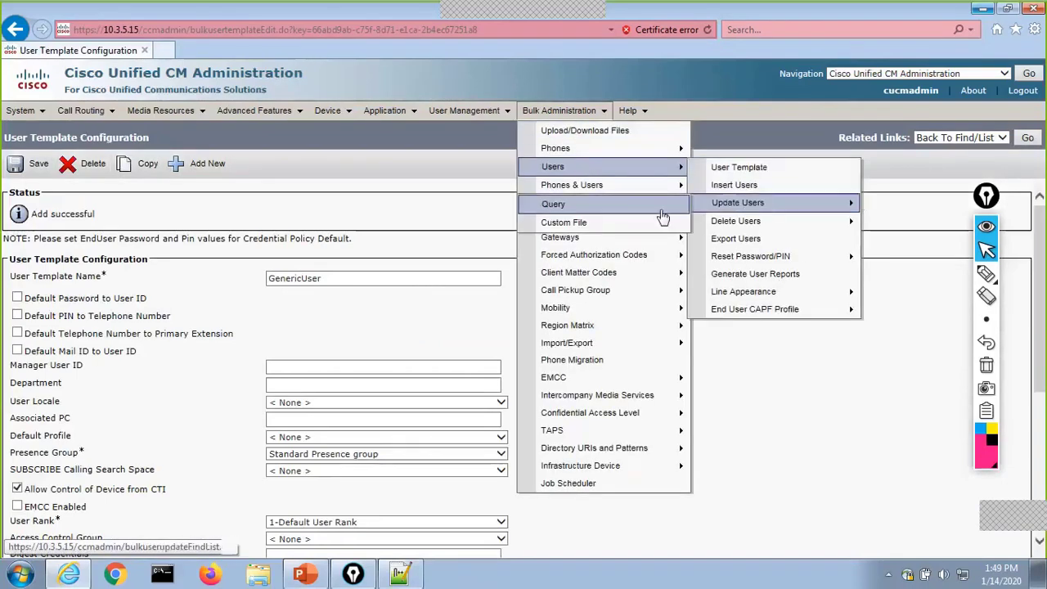
{"action": "left_click", "coordinate": [660, 226]}
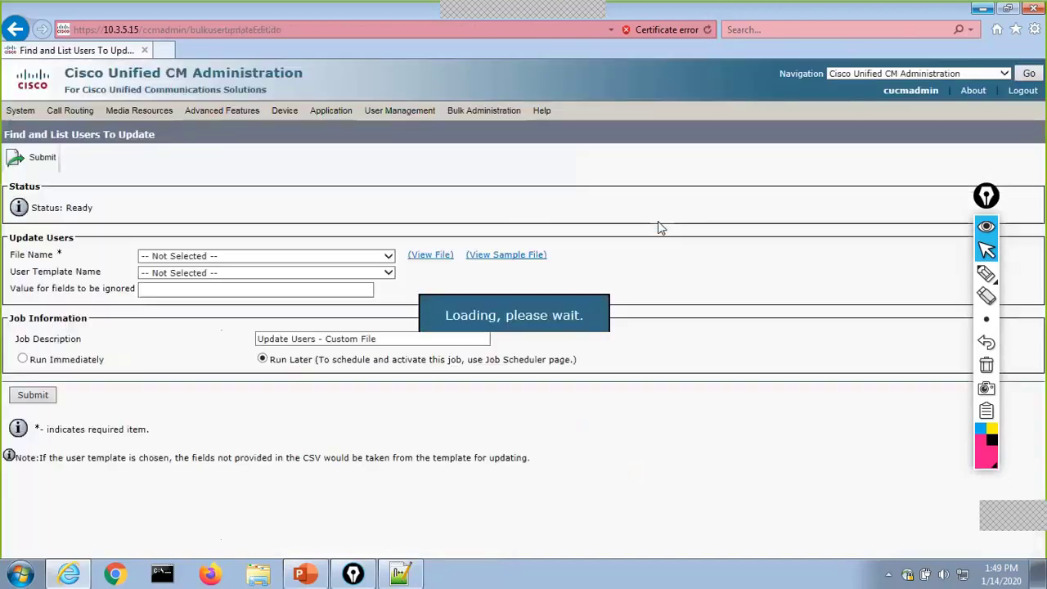
Step: Choose HC_Checkbox_Export_01142020194519.txt as the file and GenericUser as the template
{"action": "left_click", "coordinate": [294, 256]}
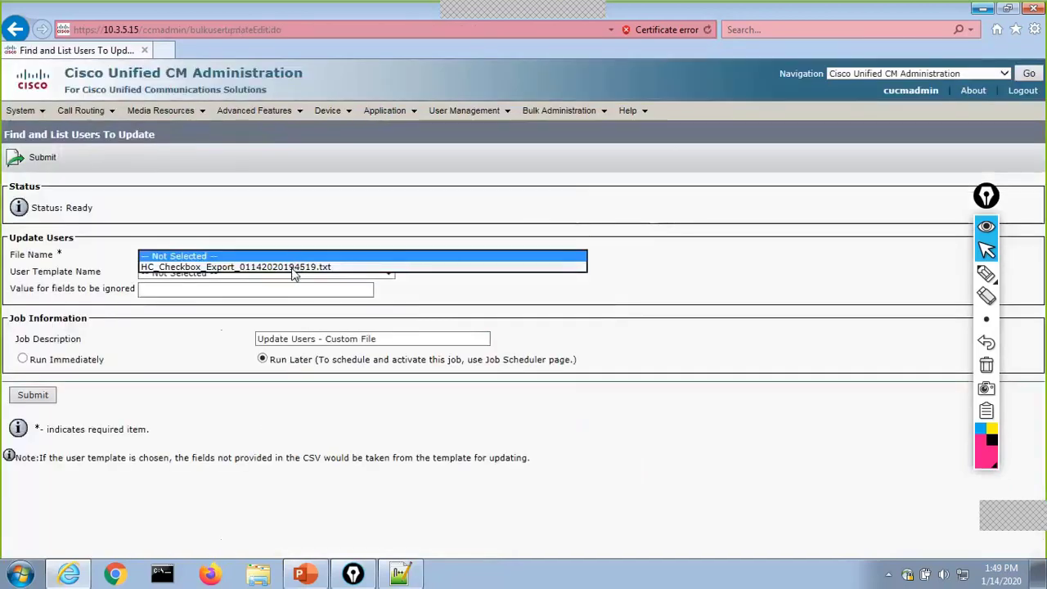
{"action": "left_click", "coordinate": [296, 268]}
{"action": "left_click", "coordinate": [292, 273]}
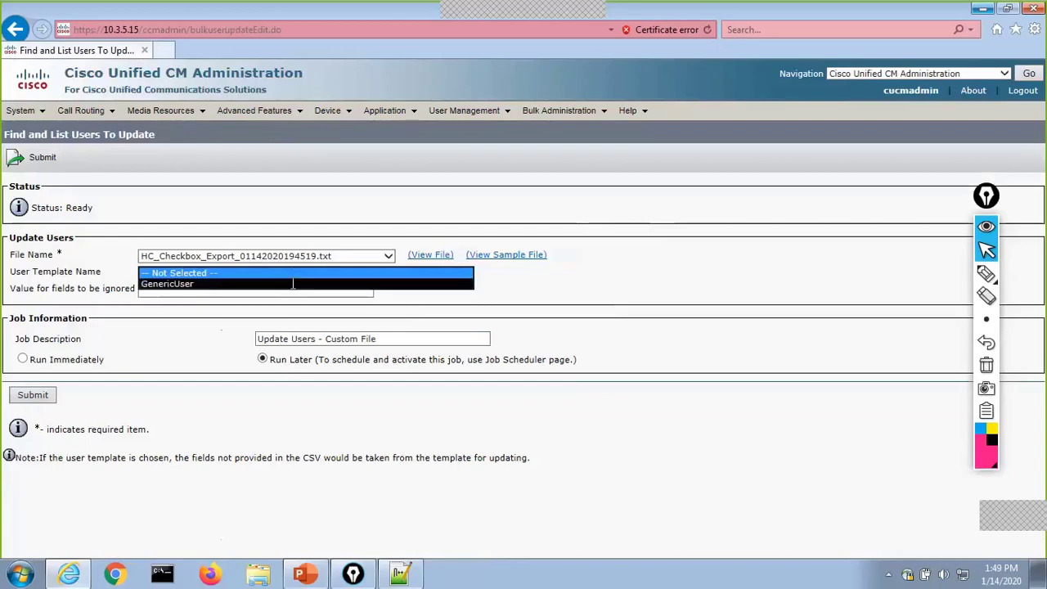
{"action": "left_click", "coordinate": [282, 292]}
Step: Leave the ignored-value field empty, choose Run Immediately and submit the job
{"action": "left_click", "coordinate": [281, 292]}
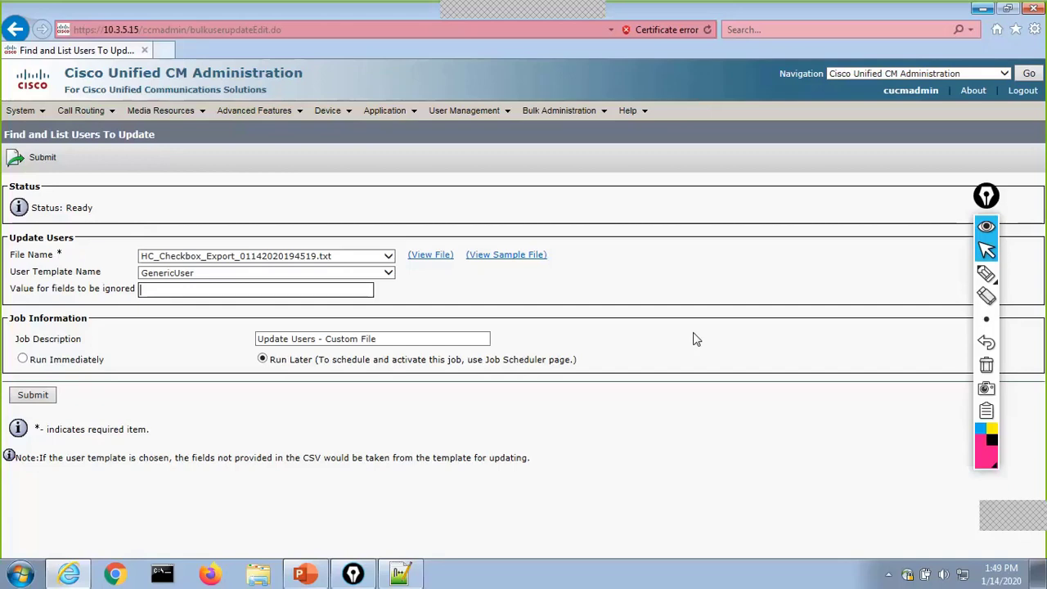
{"action": "type", "text": "#"}
{"action": "double_click", "coordinate": [131, 290]}
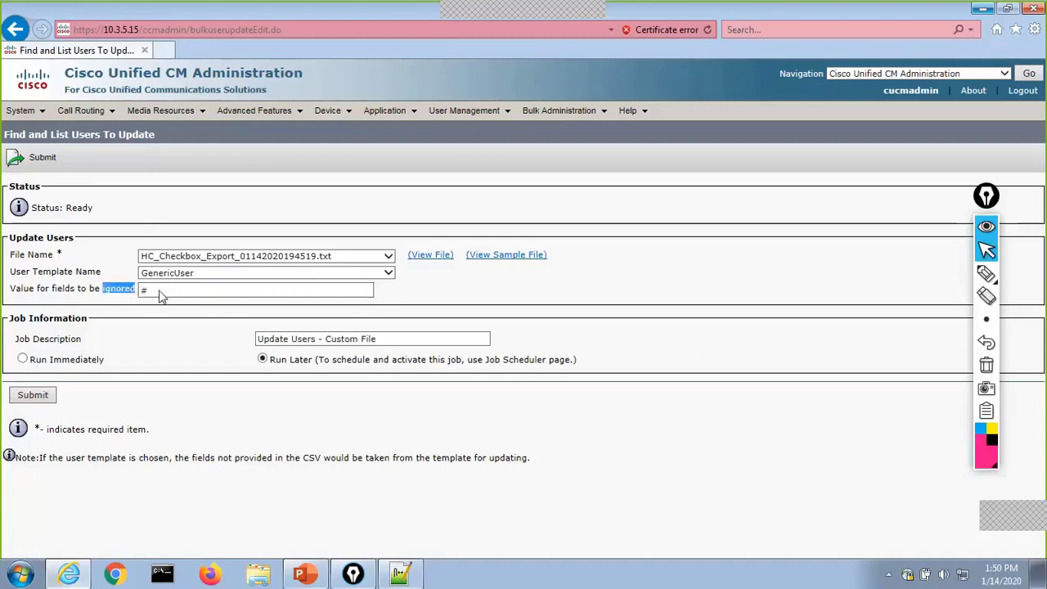
{"action": "left_click", "coordinate": [141, 290]}
{"action": "key", "text": "BackSpace"}
{"action": "left_click", "coordinate": [23, 359]}
{"action": "left_click", "coordinate": [33, 397]}
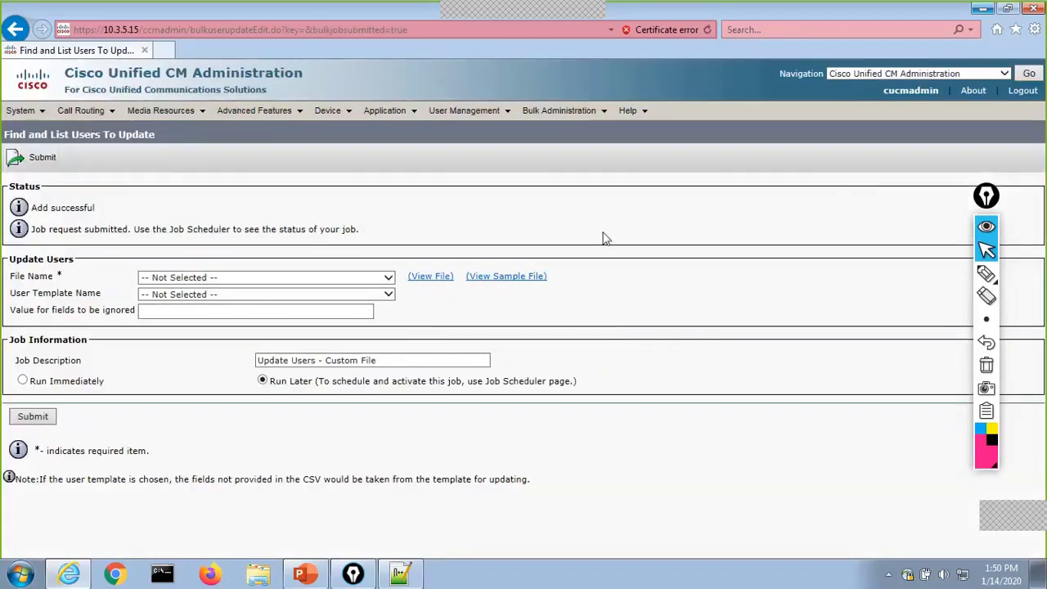
{"action": "mouse_move", "coordinate": [566, 124]}
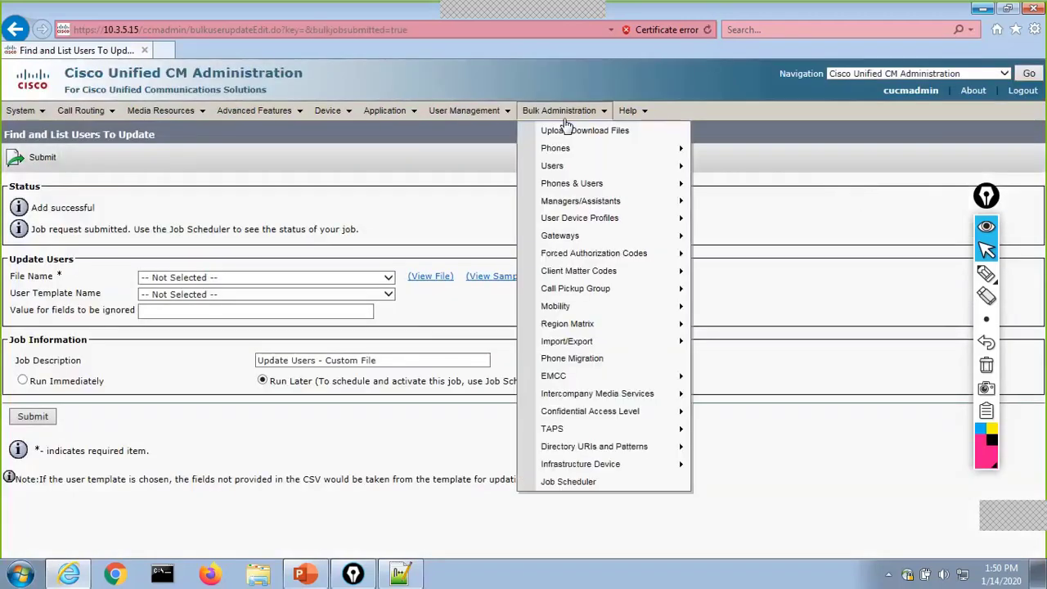
{"action": "left_click", "coordinate": [573, 481]}
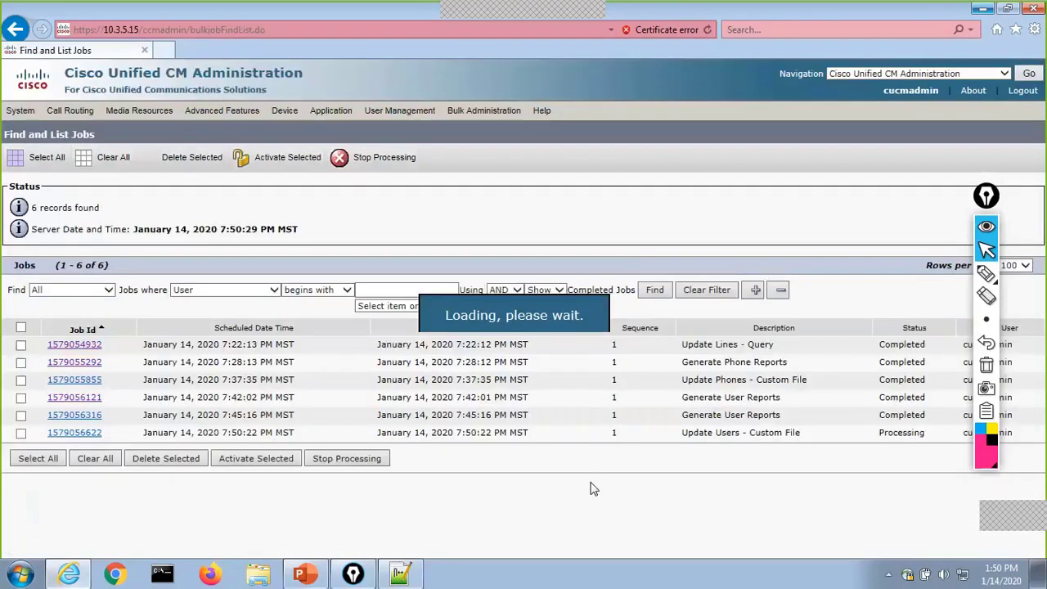
{"action": "left_click", "coordinate": [72, 433]}
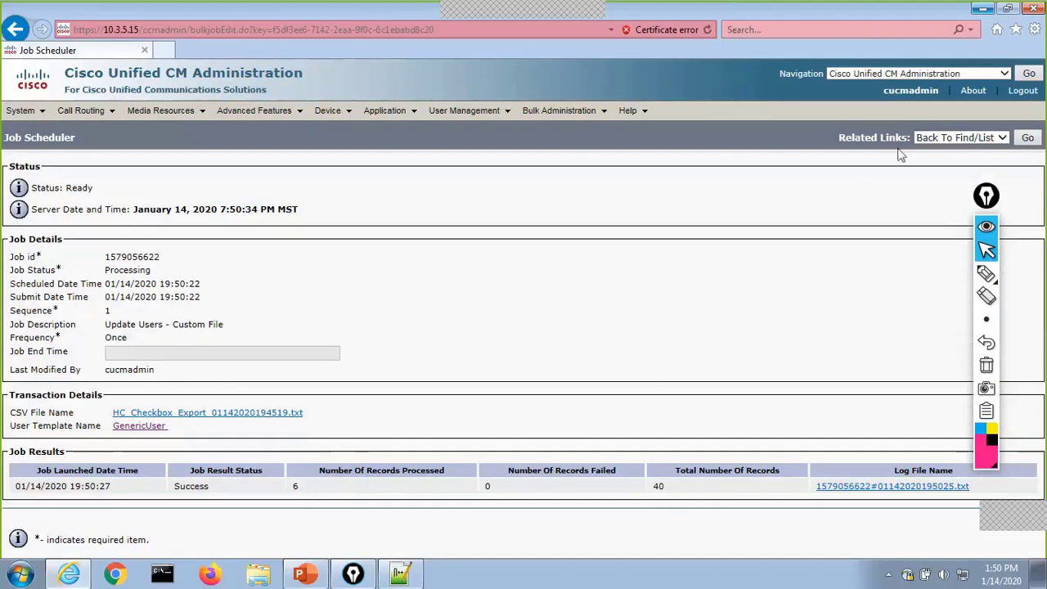
{"action": "left_click", "coordinate": [1027, 137]}
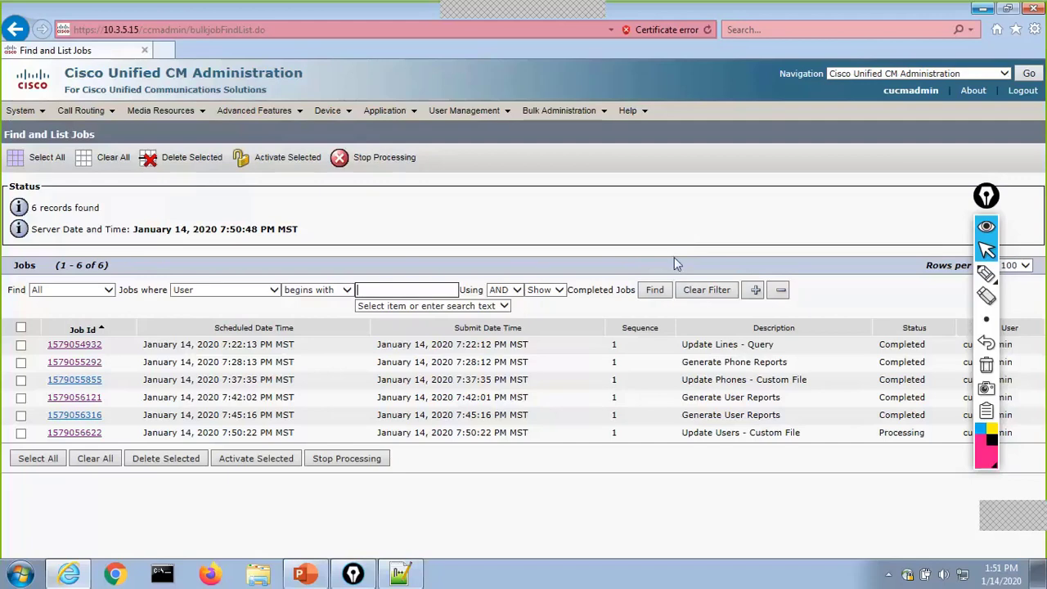
{"action": "left_click", "coordinate": [654, 290]}
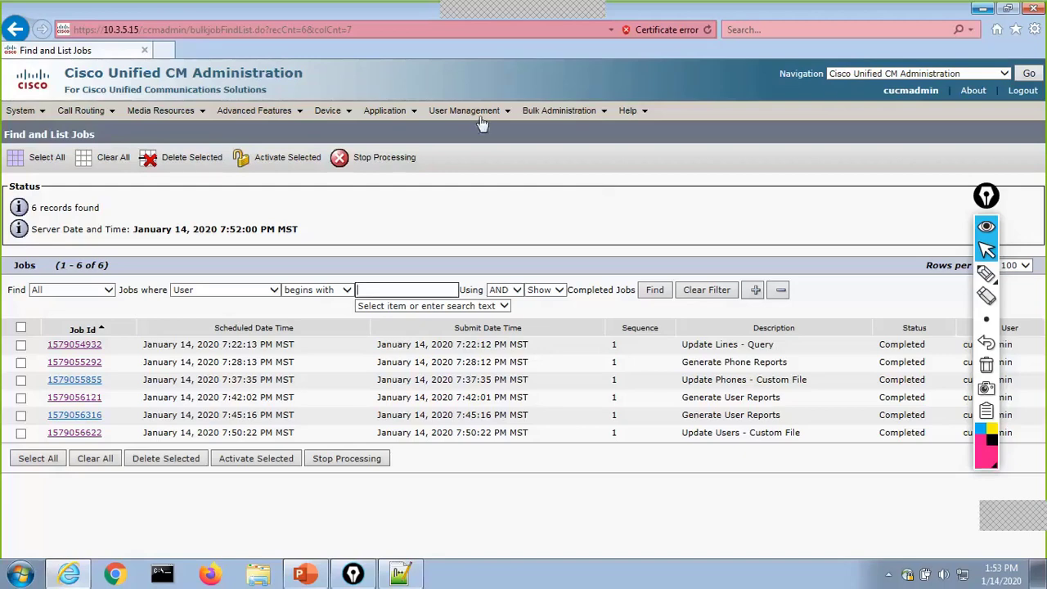
Step: Open an end user to confirm Home Cluster is checked, then return to the 40-user list
{"action": "mouse_move", "coordinate": [481, 119]}
{"action": "left_click", "coordinate": [483, 150]}
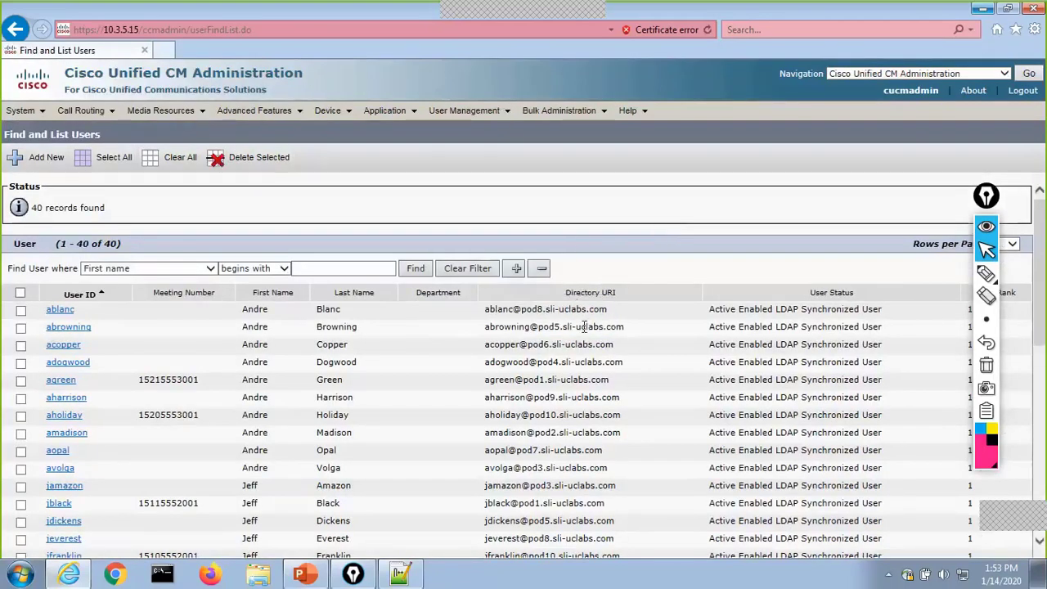
{"action": "left_click", "coordinate": [54, 381]}
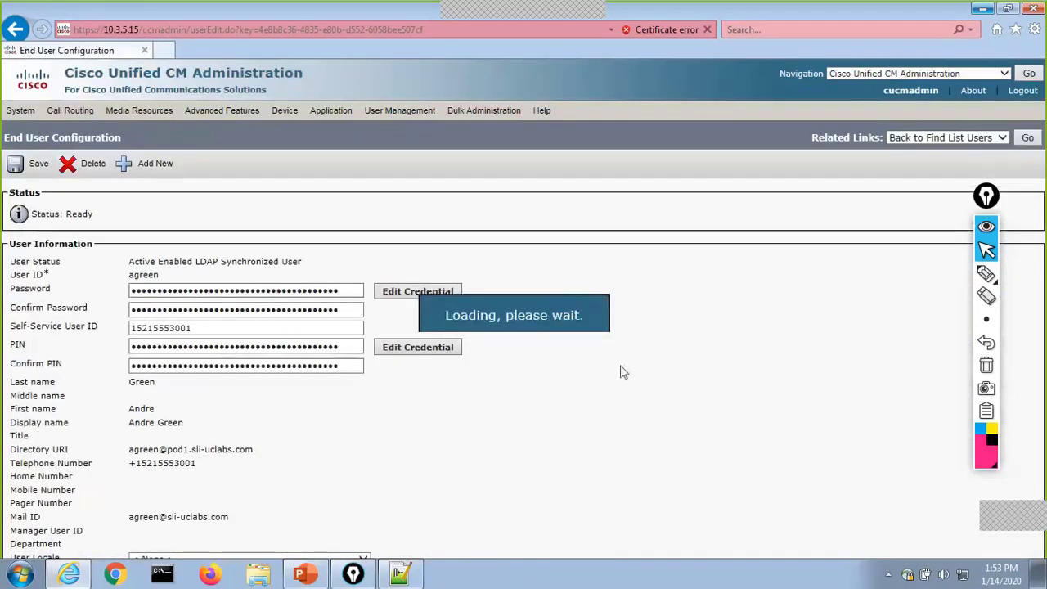
{"action": "scroll", "coordinate": [602, 364], "scroll_direction": "down", "scroll_amount": 3}
{"action": "scroll", "coordinate": [598, 363], "scroll_direction": "down", "scroll_amount": 3}
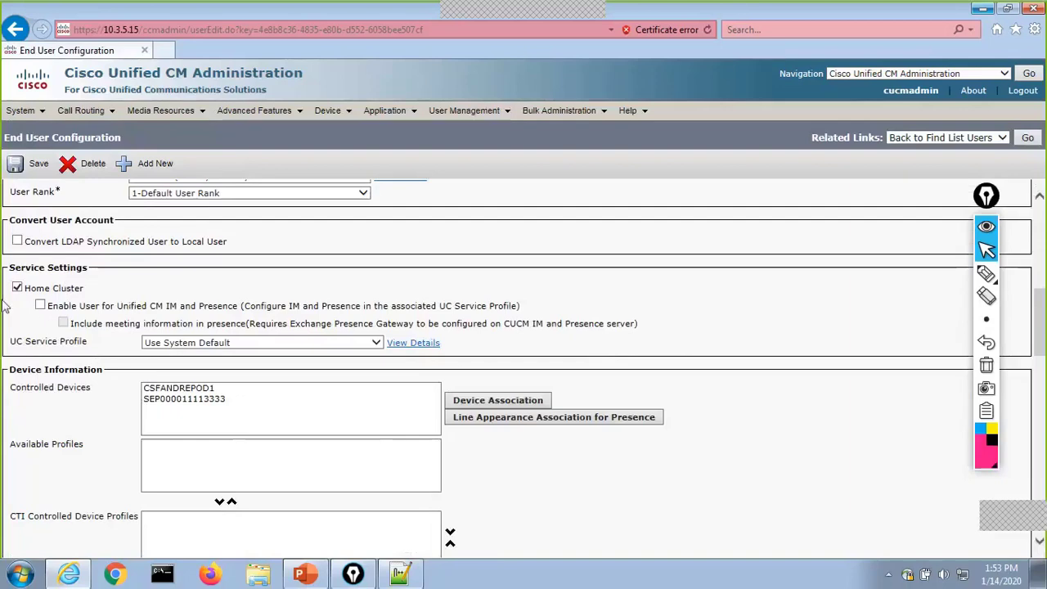
{"action": "left_click", "coordinate": [1028, 138]}
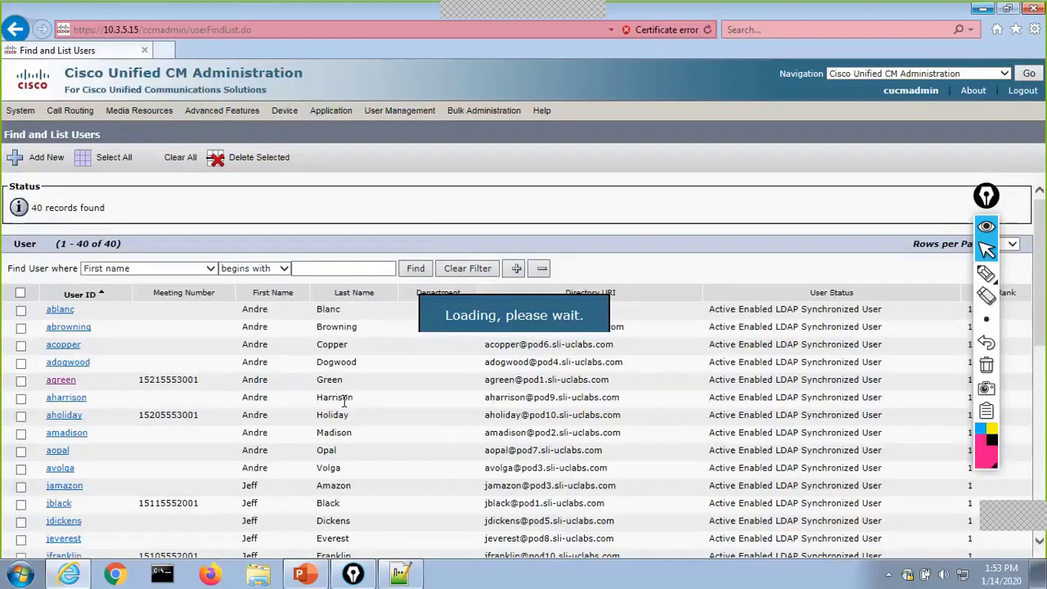
Step: Open the second end user's configuration, view its line appearance presence associations, then close that window
{"action": "left_click", "coordinate": [72, 330]}
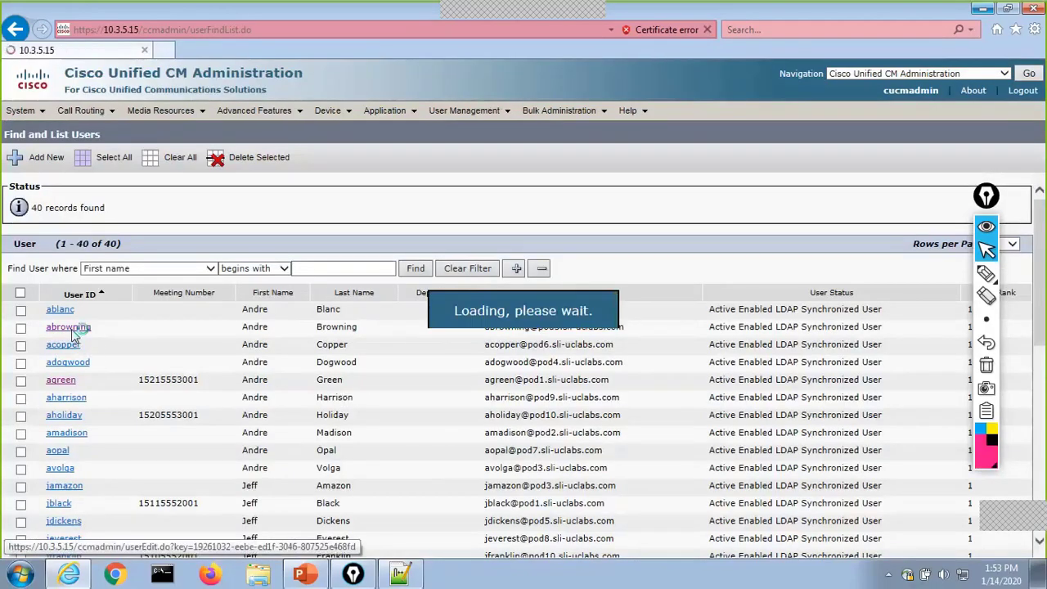
{"action": "scroll", "coordinate": [535, 401], "scroll_direction": "down", "scroll_amount": 5}
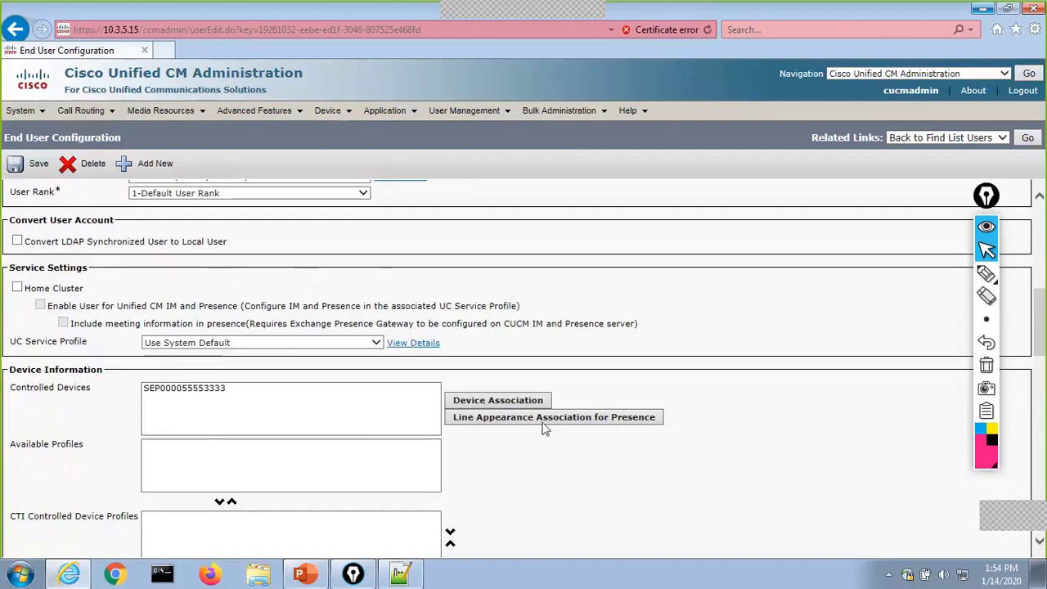
{"action": "left_click", "coordinate": [573, 419]}
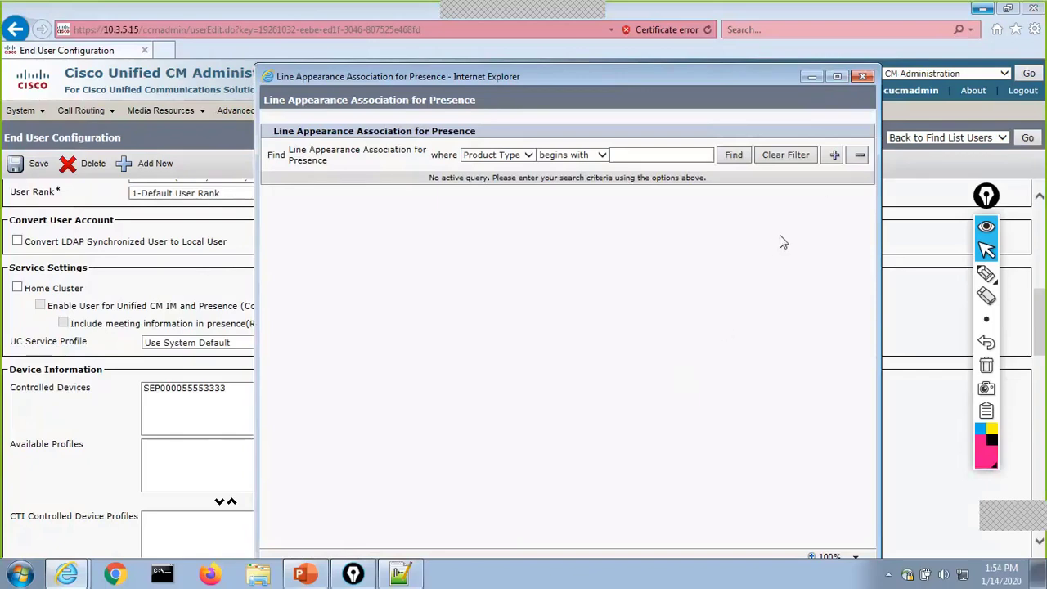
{"action": "left_click", "coordinate": [863, 77]}
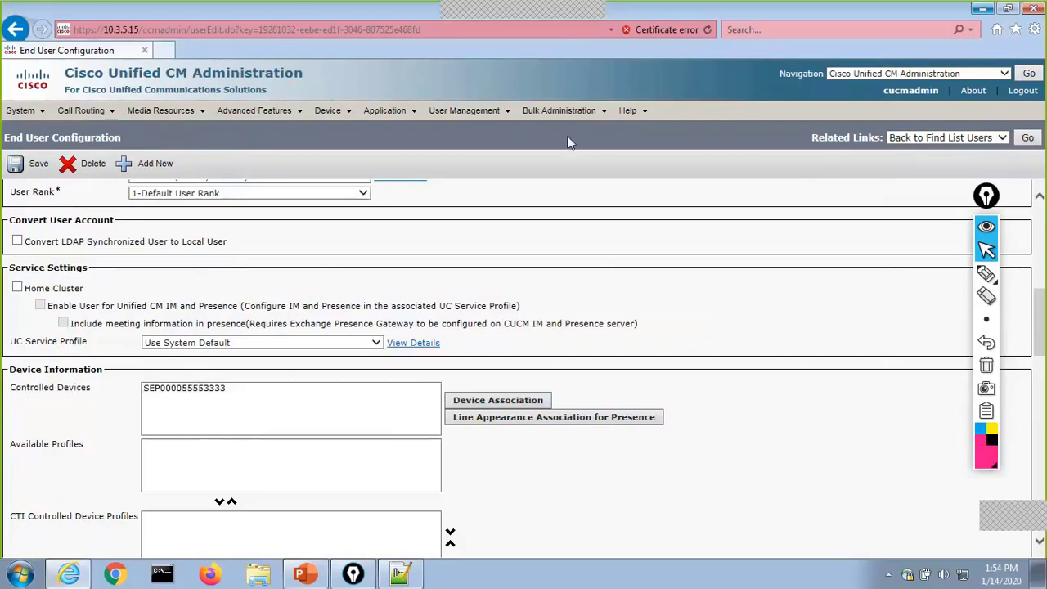
Step: Start an Export Line Appearance job covering all 40 found users
{"action": "mouse_move", "coordinate": [566, 113]}
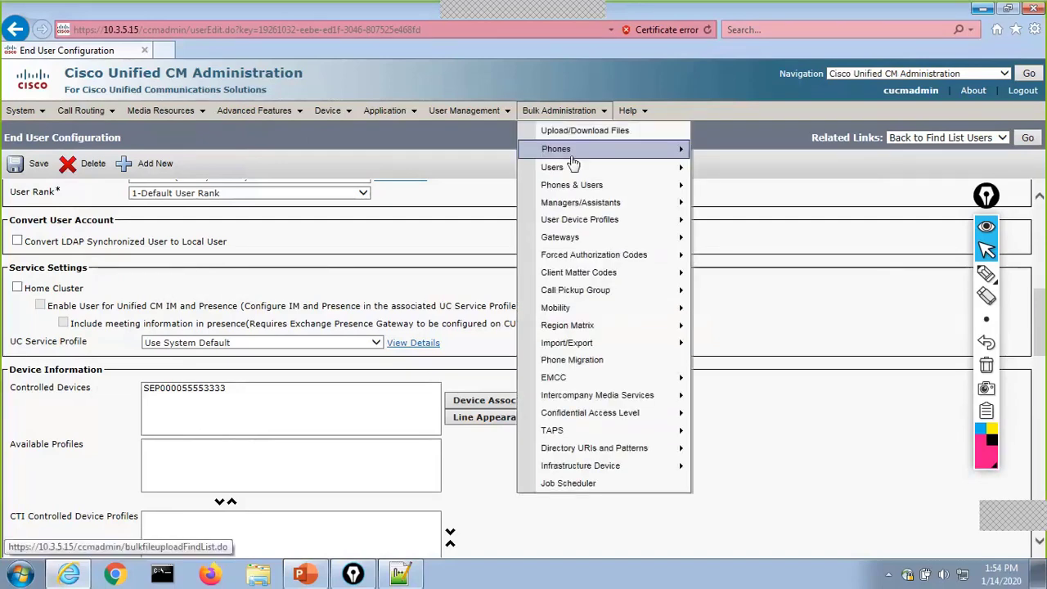
{"action": "mouse_move", "coordinate": [575, 166]}
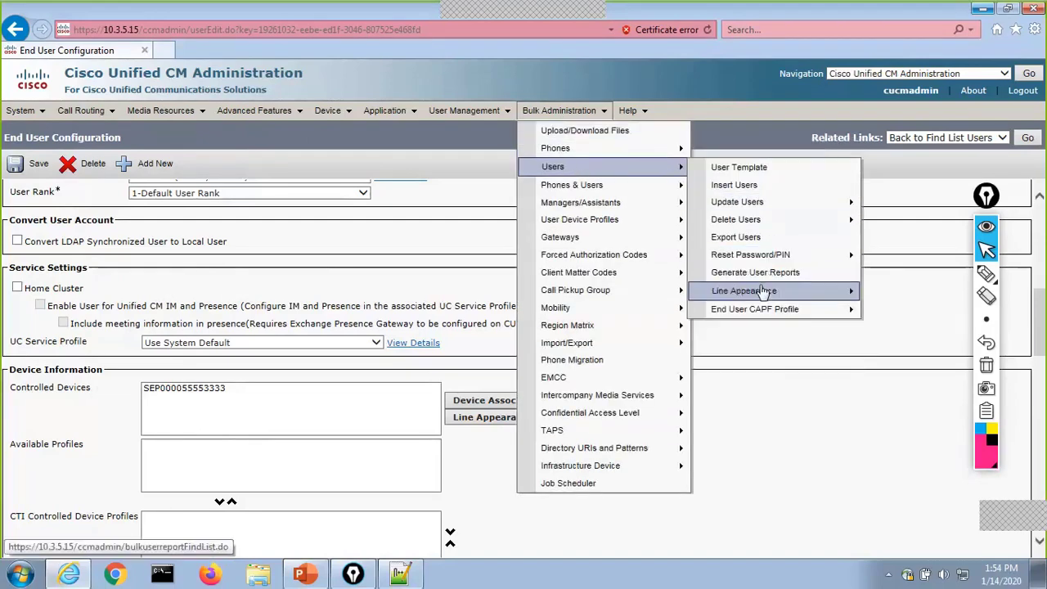
{"action": "mouse_move", "coordinate": [763, 292]}
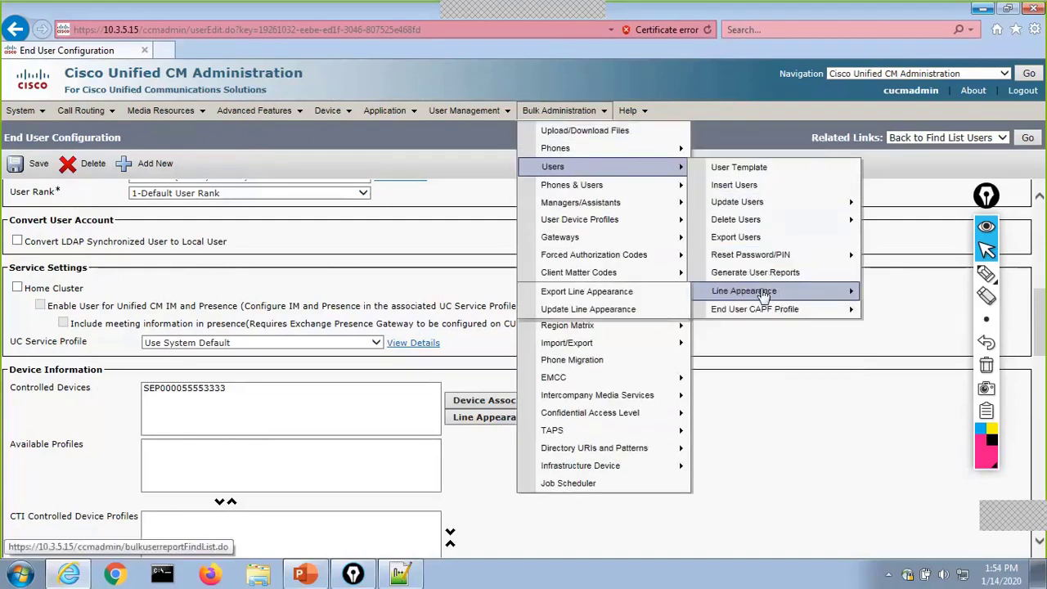
{"action": "left_click", "coordinate": [645, 295]}
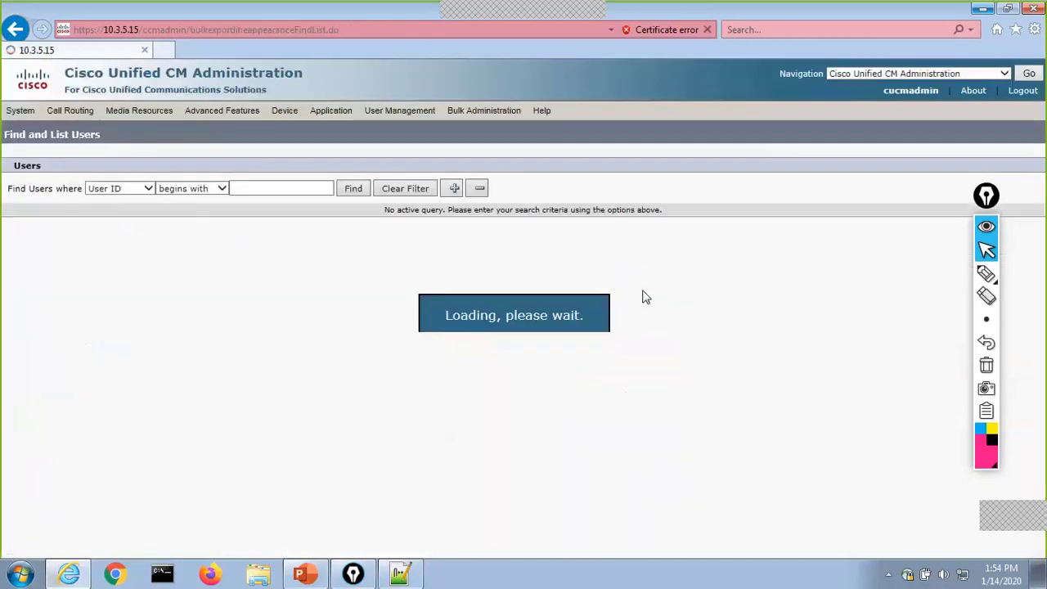
{"action": "left_click", "coordinate": [353, 189]}
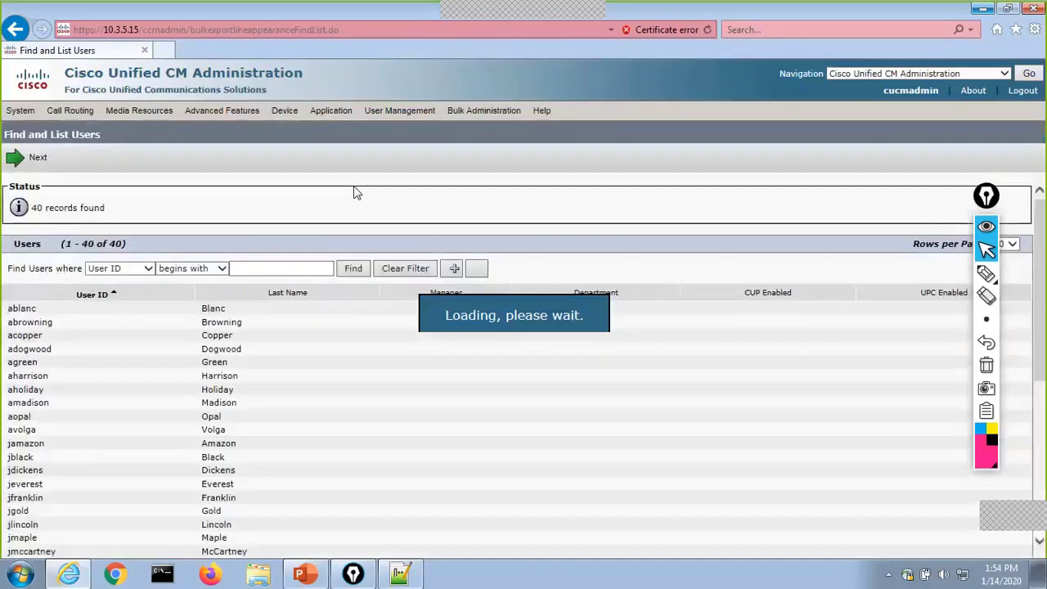
{"action": "left_click", "coordinate": [19, 168]}
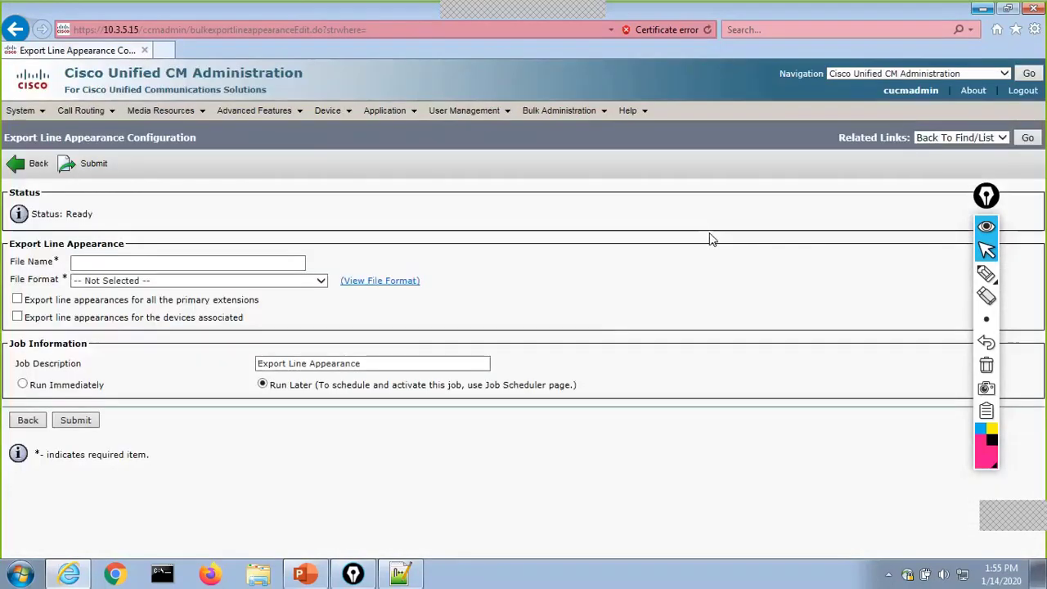
Step: Choose Line Appearance Format, include associated devices, run immediately, and submit as LA_Export
{"action": "left_click", "coordinate": [101, 280]}
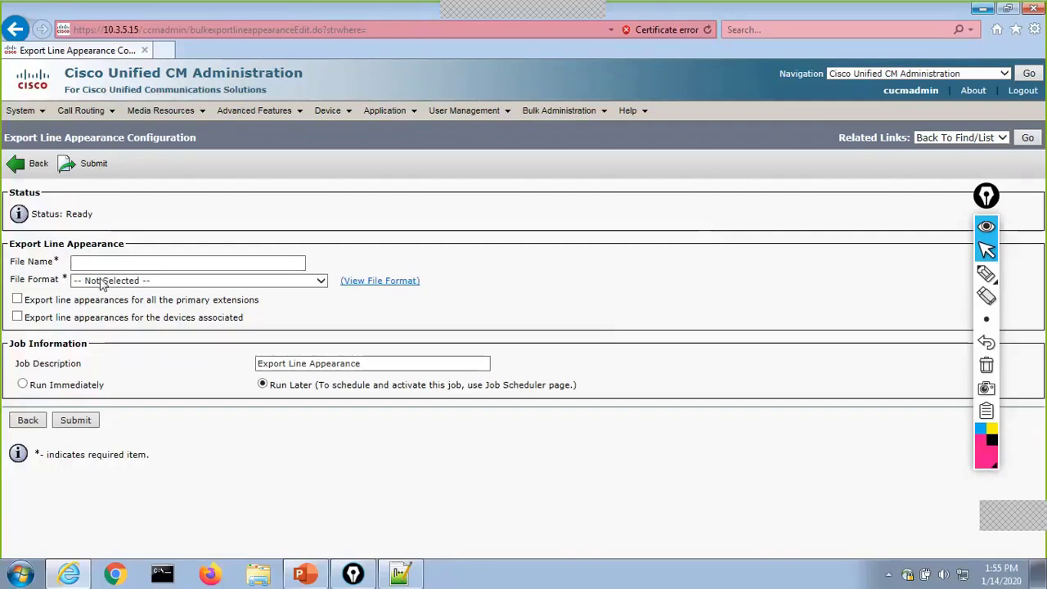
{"action": "left_click", "coordinate": [116, 292]}
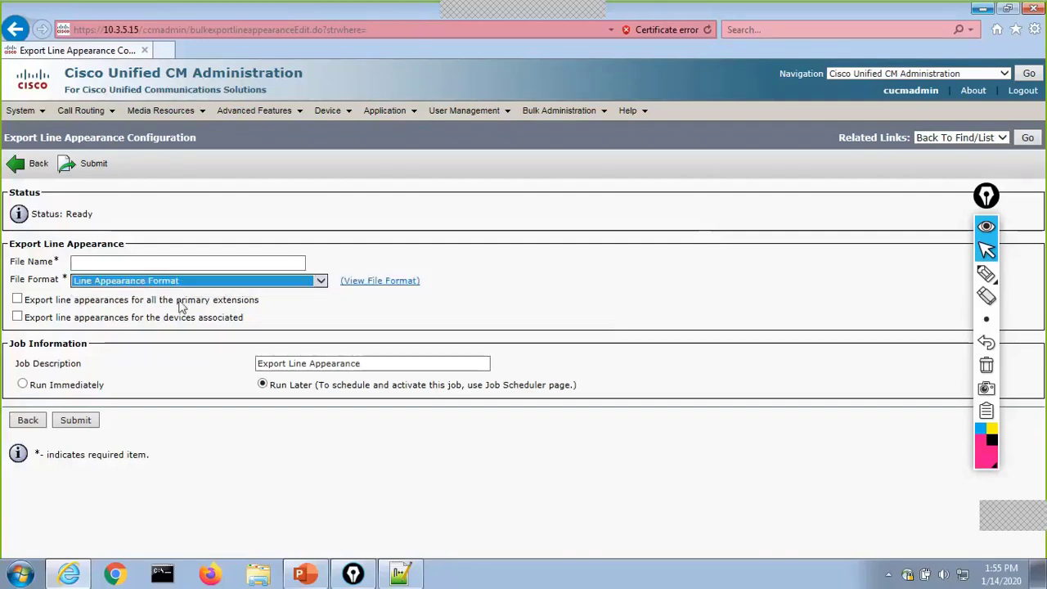
{"action": "left_click", "coordinate": [575, 294]}
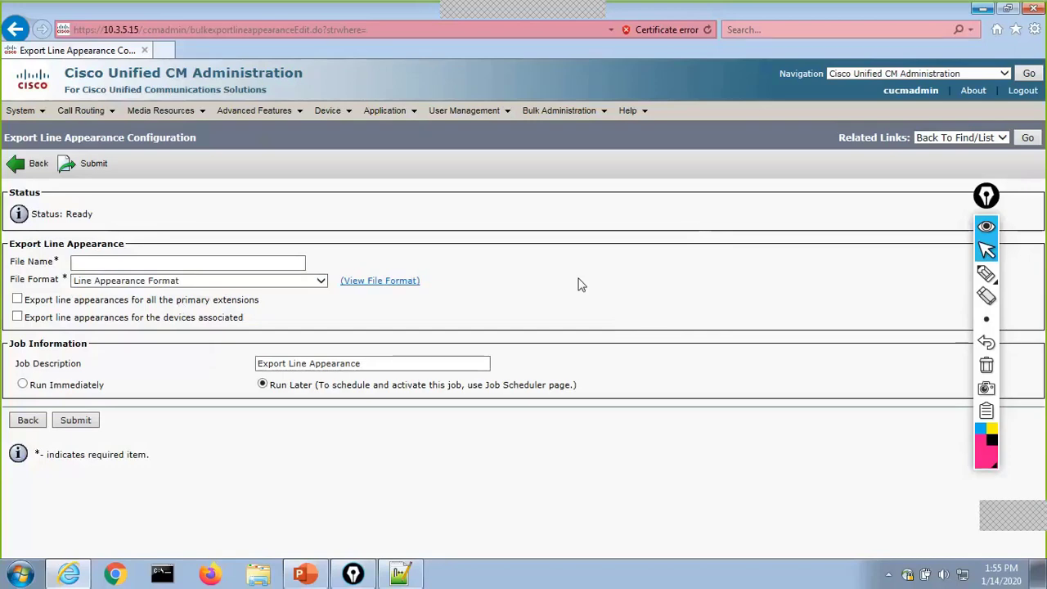
{"action": "left_click", "coordinate": [18, 316]}
{"action": "left_click", "coordinate": [23, 384]}
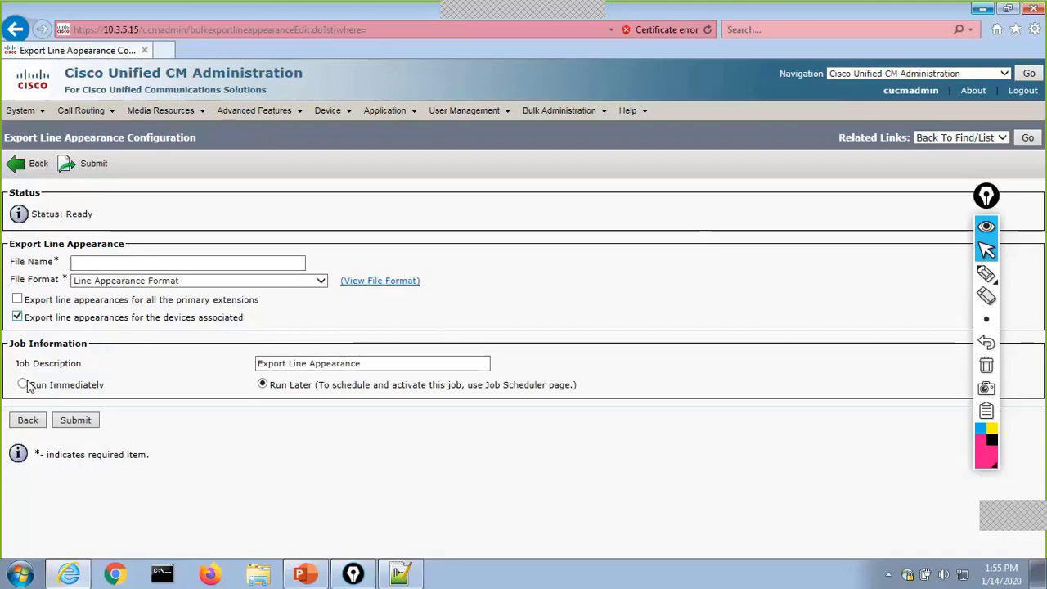
{"action": "left_click", "coordinate": [76, 421]}
{"action": "left_click", "coordinate": [583, 344]}
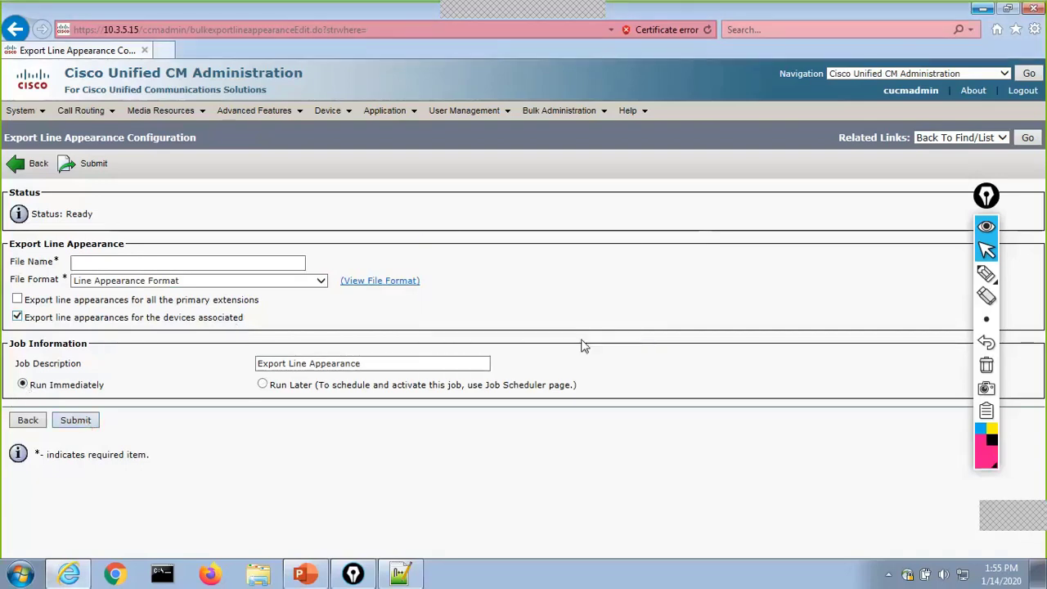
{"action": "left_click", "coordinate": [163, 260]}
{"action": "type", "text": "LA_Export"}
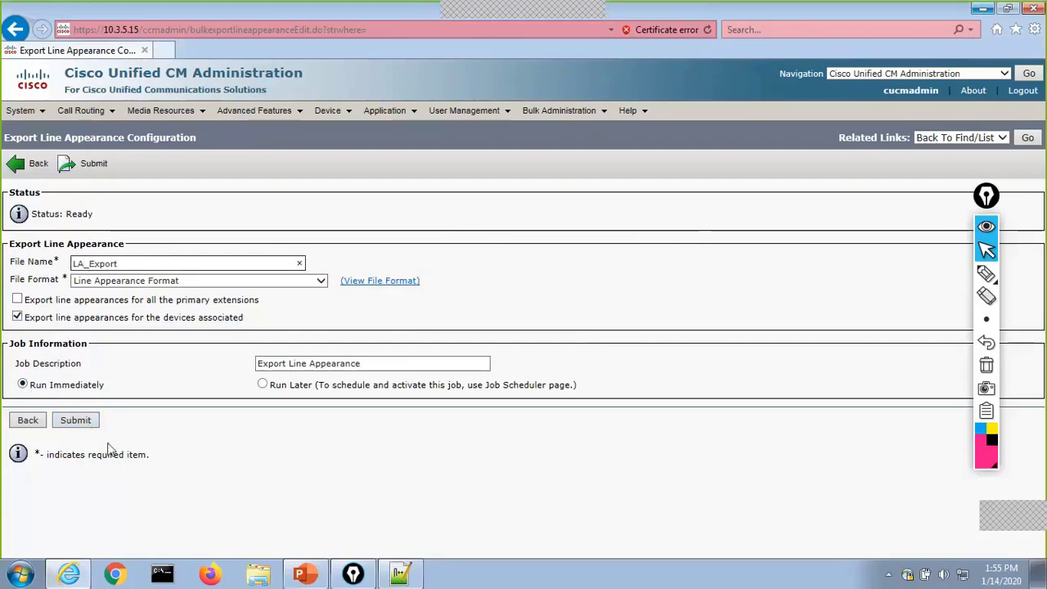
{"action": "left_click", "coordinate": [78, 423]}
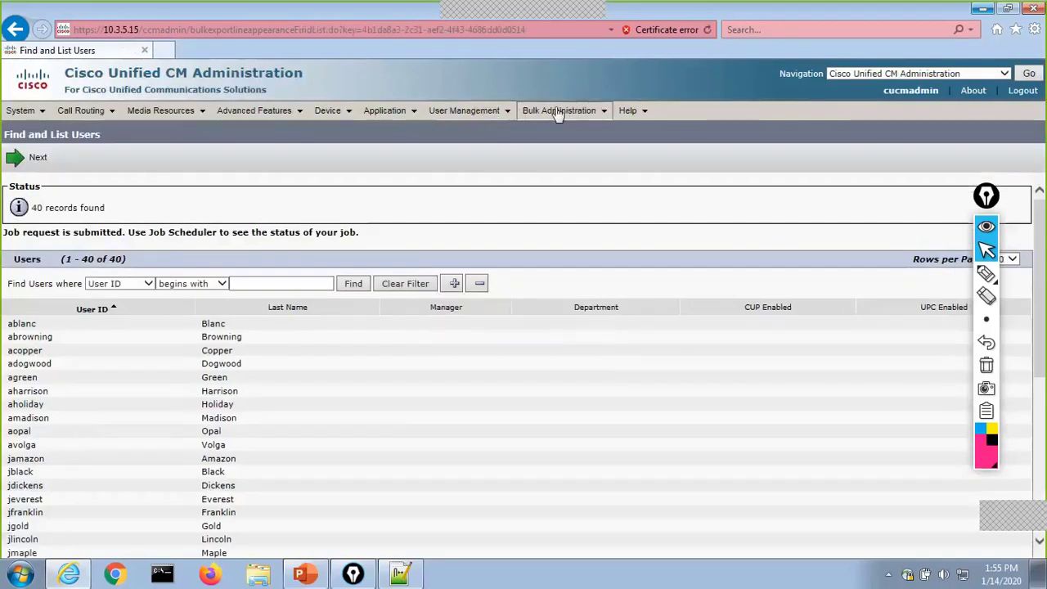
{"action": "mouse_move", "coordinate": [556, 115]}
{"action": "left_click", "coordinate": [592, 483]}
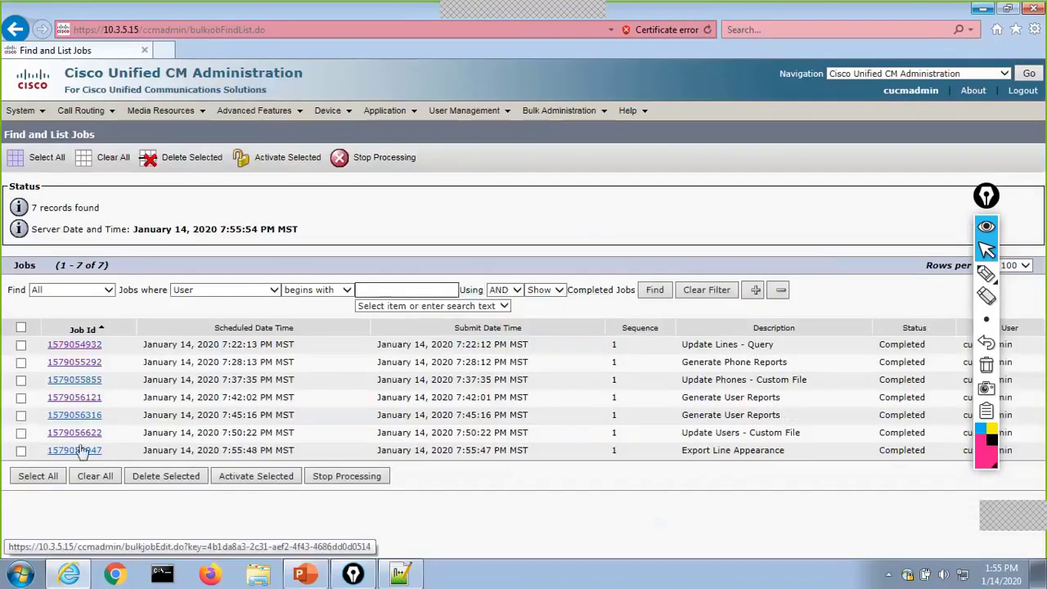
{"action": "left_click", "coordinate": [82, 451]}
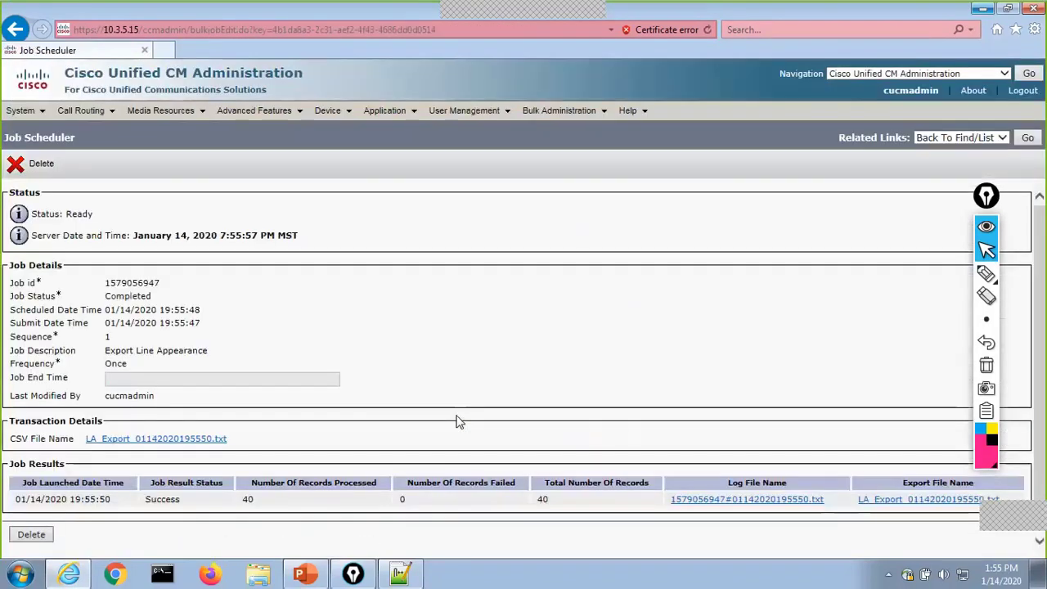
{"action": "left_click", "coordinate": [575, 133]}
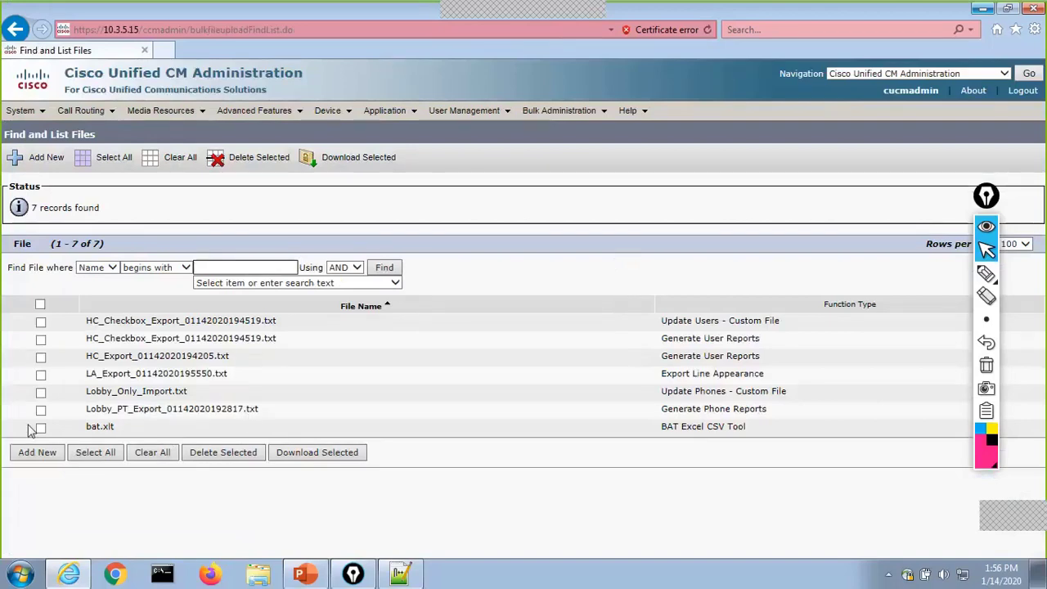
Step: Download LA_Export_01142020195550.txt to the desktop and minimize the browser
{"action": "left_click", "coordinate": [41, 374]}
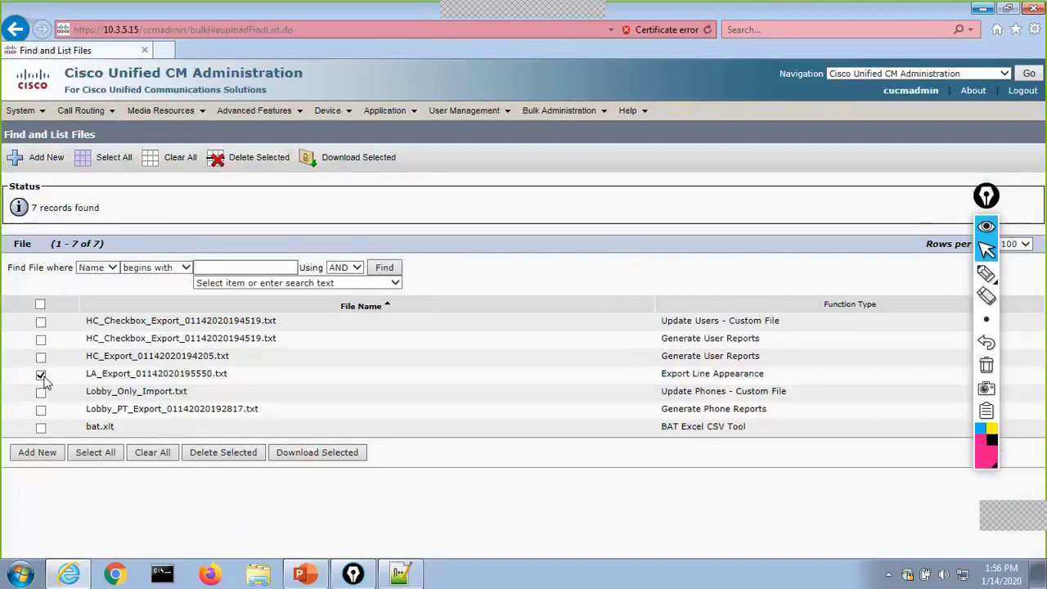
{"action": "left_click", "coordinate": [329, 451]}
{"action": "left_click", "coordinate": [797, 541]}
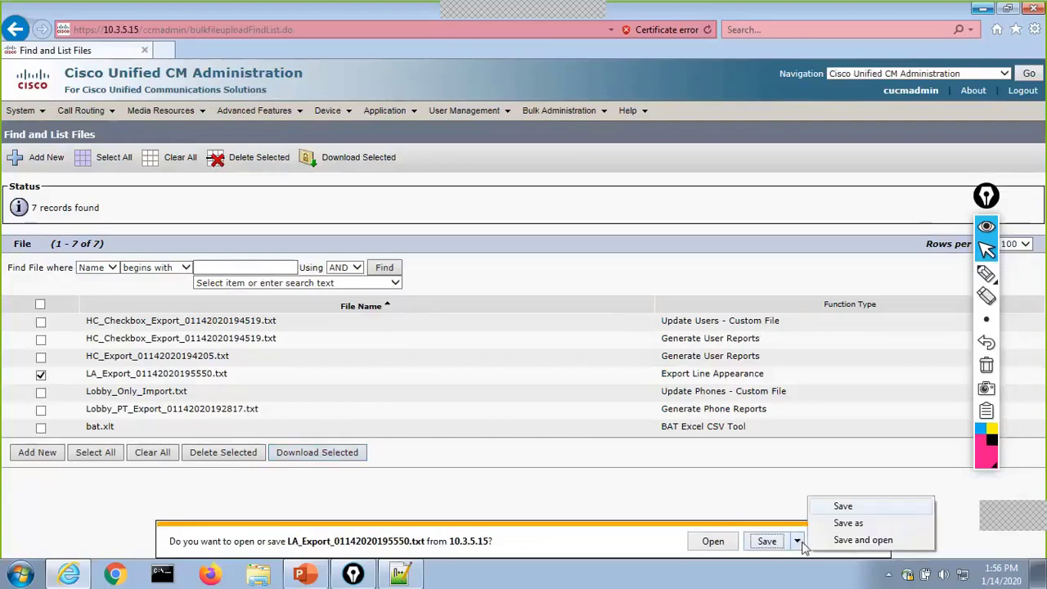
{"action": "left_click", "coordinate": [848, 523]}
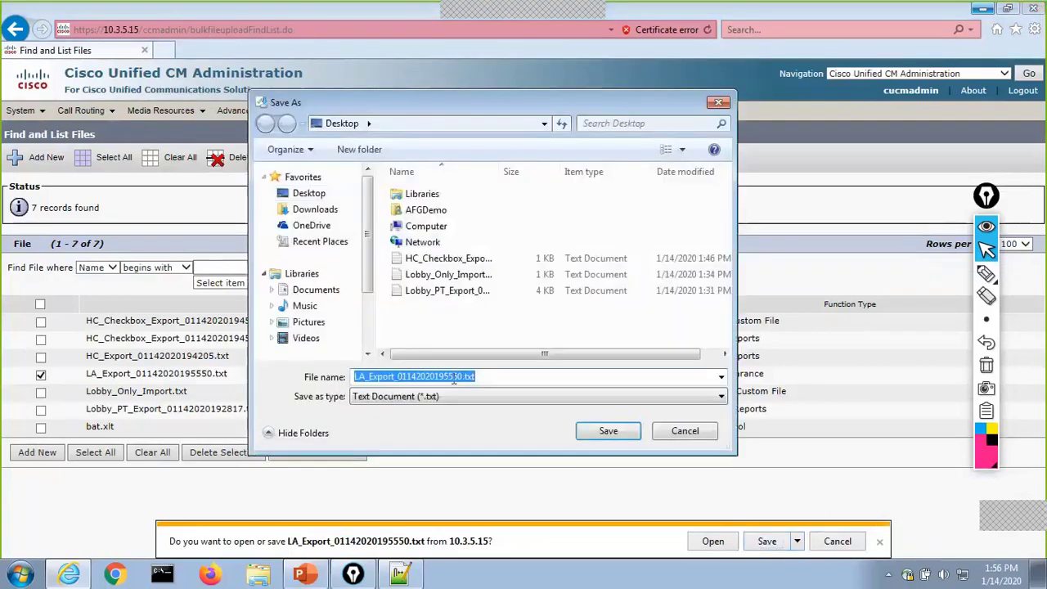
{"action": "left_click", "coordinate": [609, 429]}
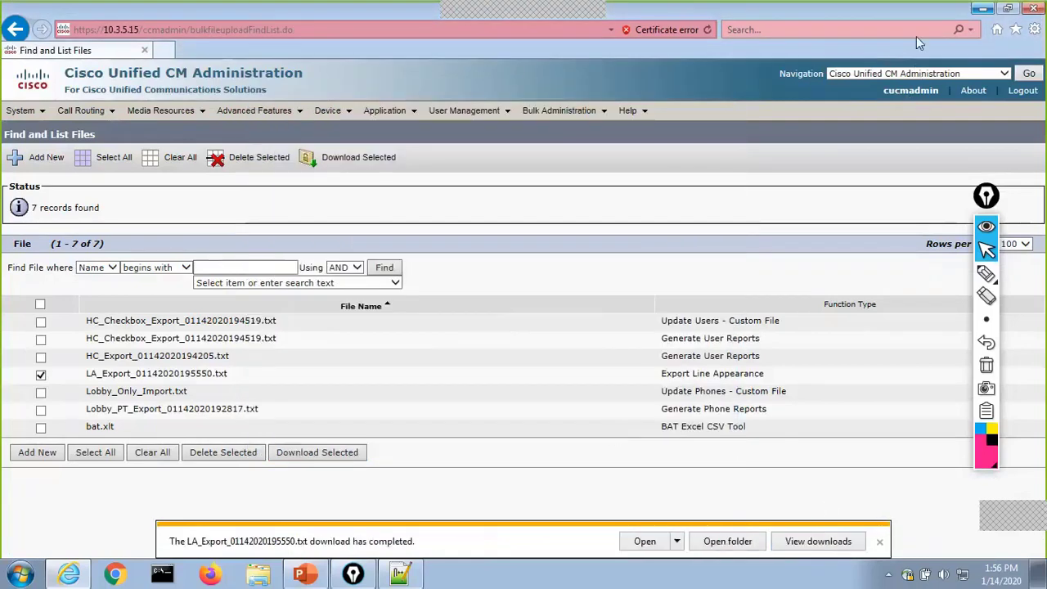
{"action": "left_click", "coordinate": [982, 8]}
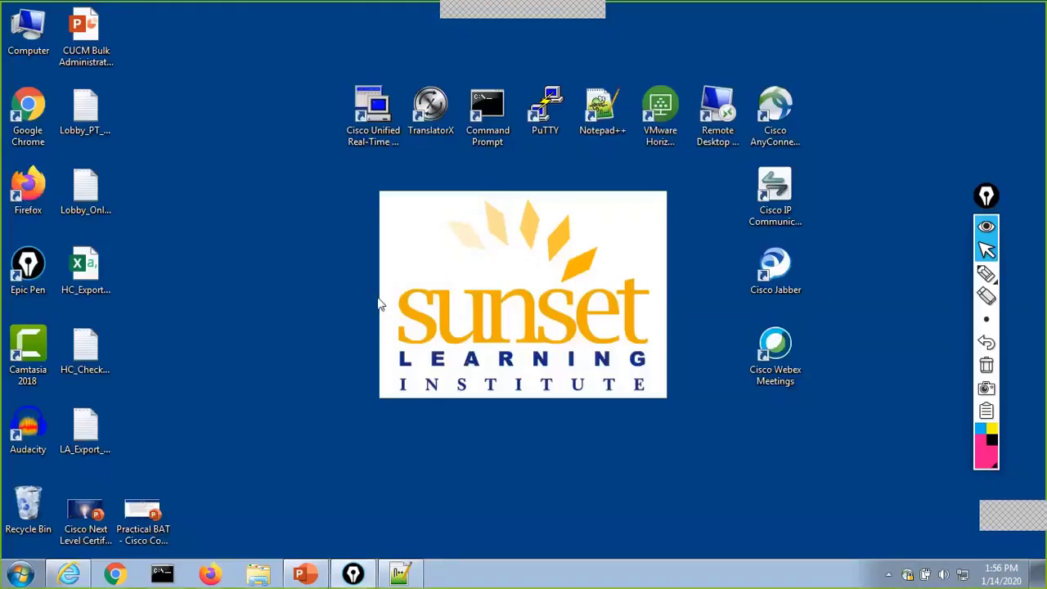
Step: Review the LA_Export desktop file in Notepad++, then close it and minimize Notepad++
{"action": "left_click", "coordinate": [97, 432]}
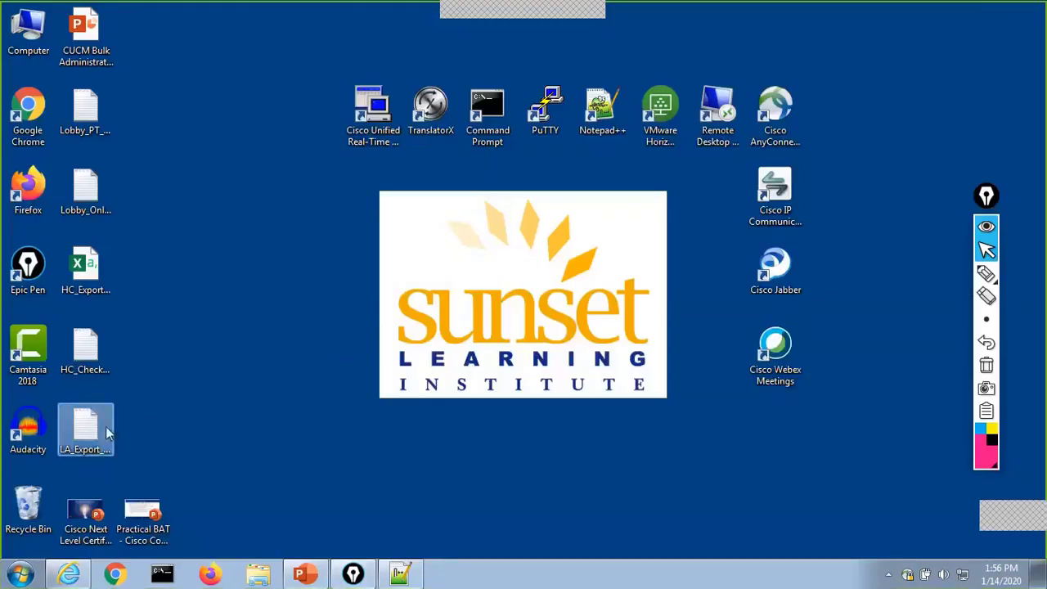
{"action": "right_click", "coordinate": [106, 433]}
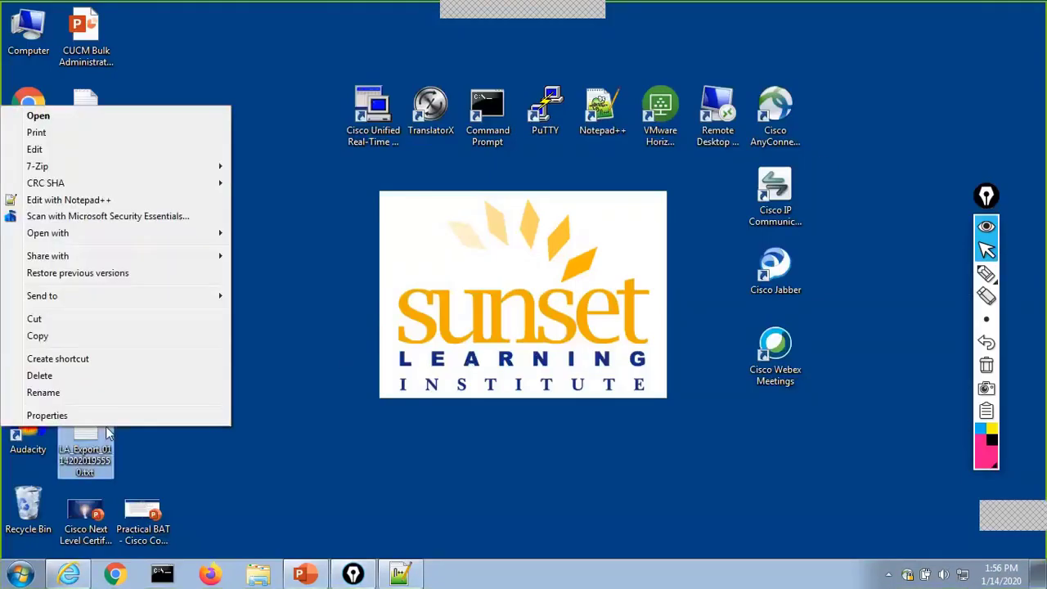
{"action": "left_click", "coordinate": [137, 201]}
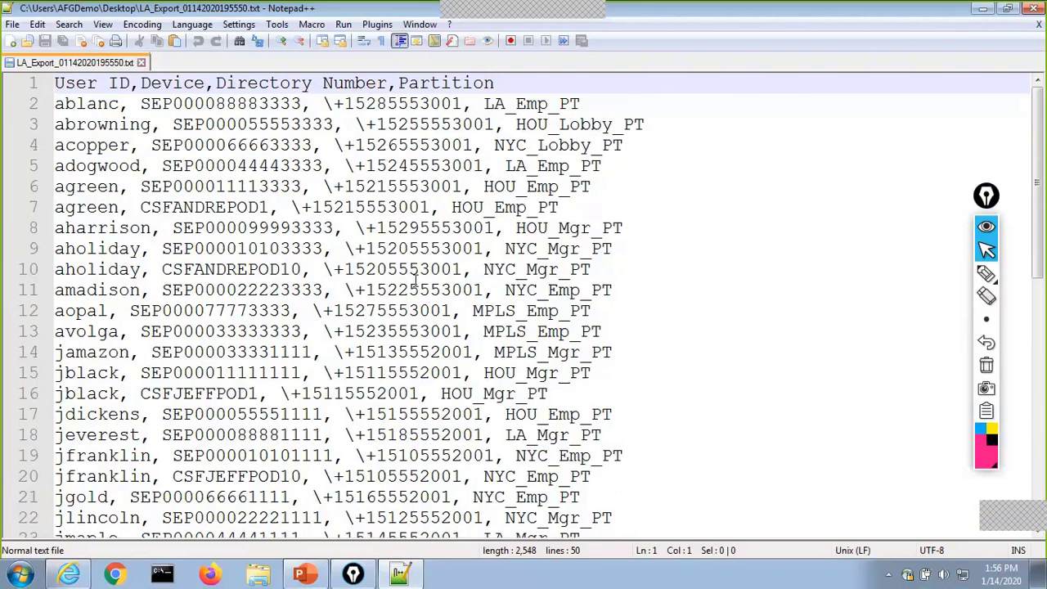
{"action": "left_click", "coordinate": [1038, 24]}
{"action": "left_click", "coordinate": [983, 9]}
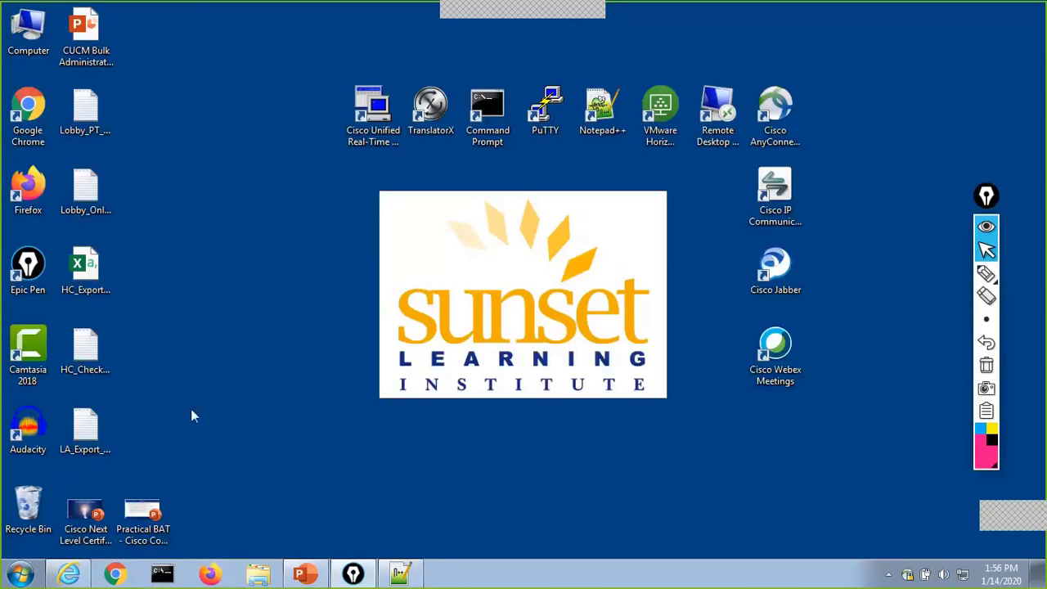
Step: Start a new bulk file upload and choose LA_Export_01142020195550.txt
{"action": "left_click", "coordinate": [69, 574]}
{"action": "mouse_move", "coordinate": [550, 114]}
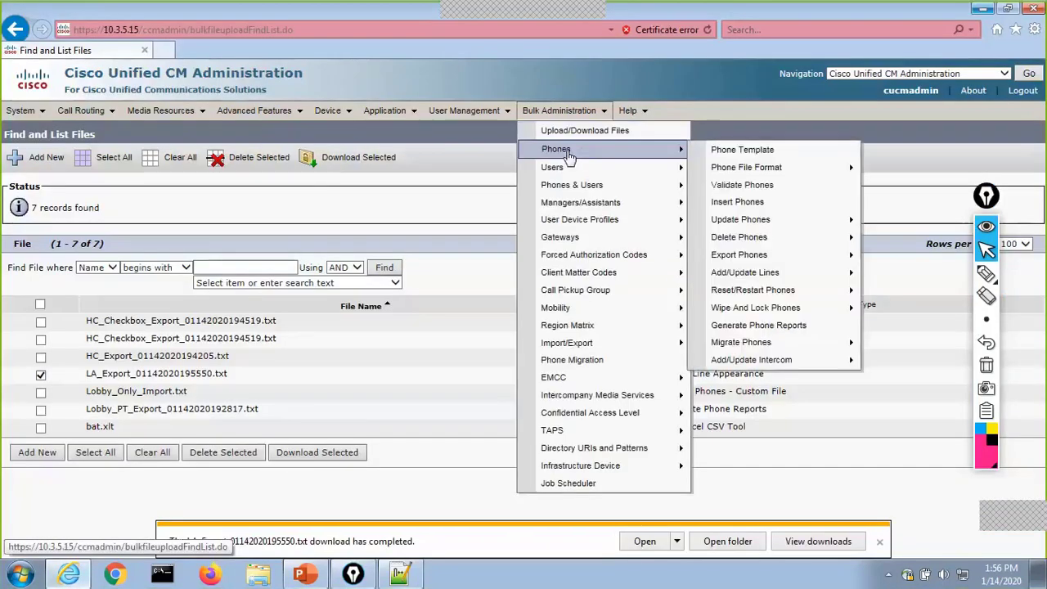
{"action": "mouse_move", "coordinate": [589, 166]}
{"action": "mouse_move", "coordinate": [744, 291]}
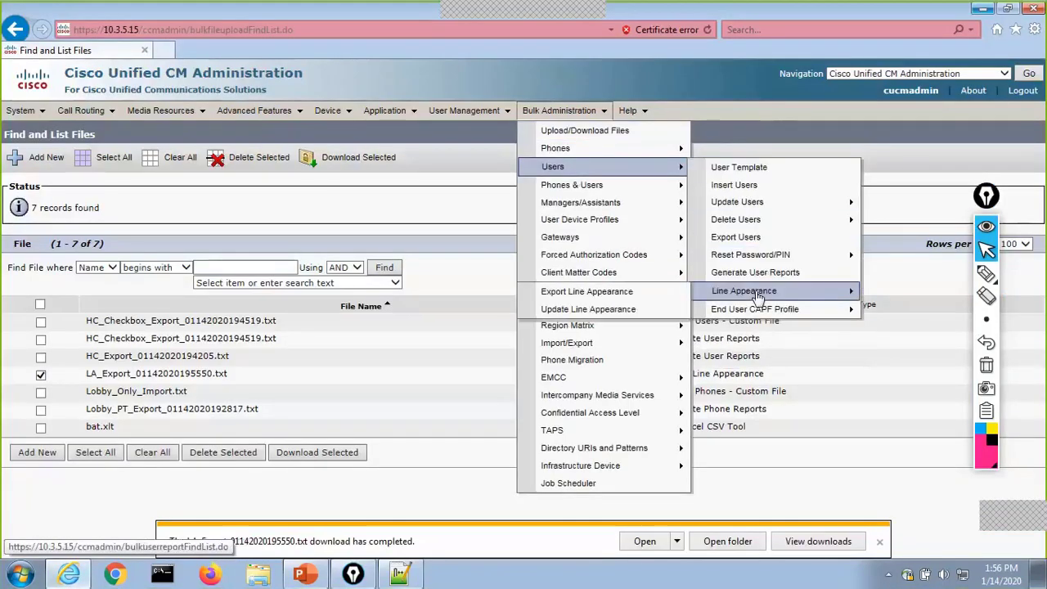
{"action": "left_click", "coordinate": [639, 313]}
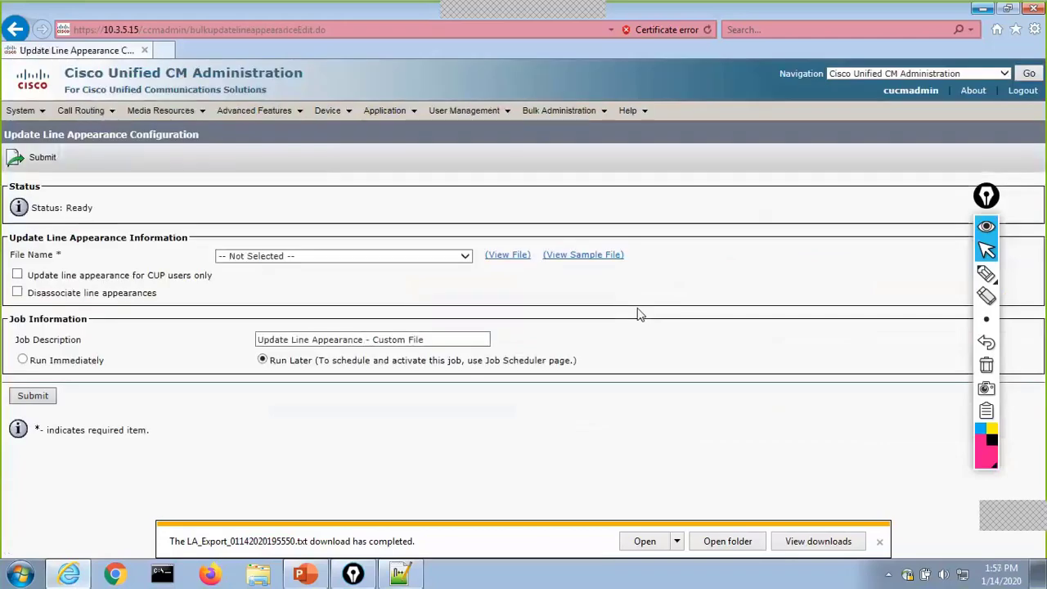
{"action": "mouse_move", "coordinate": [573, 111]}
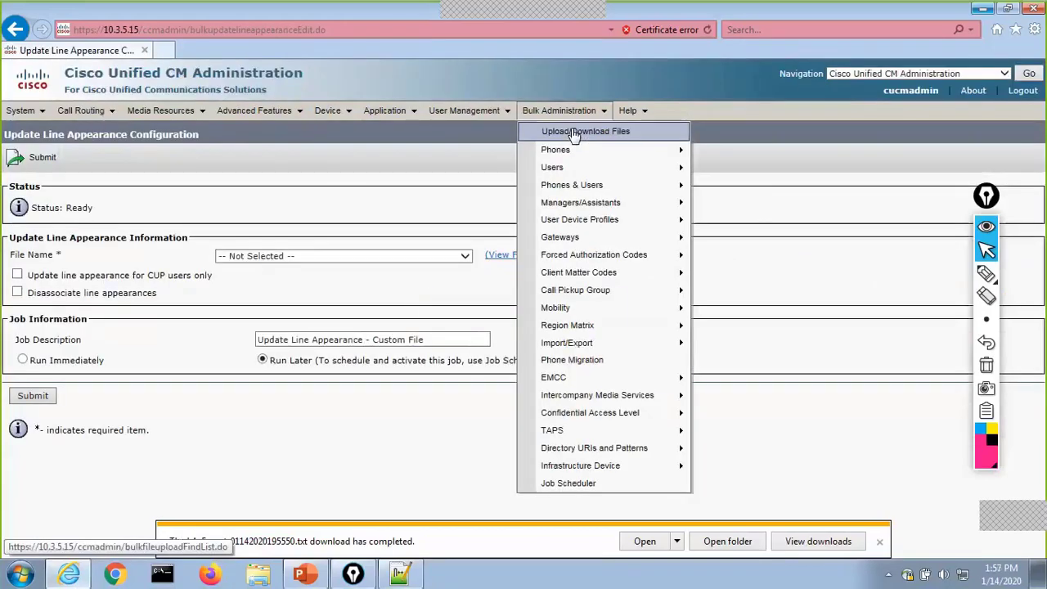
{"action": "left_click", "coordinate": [575, 134]}
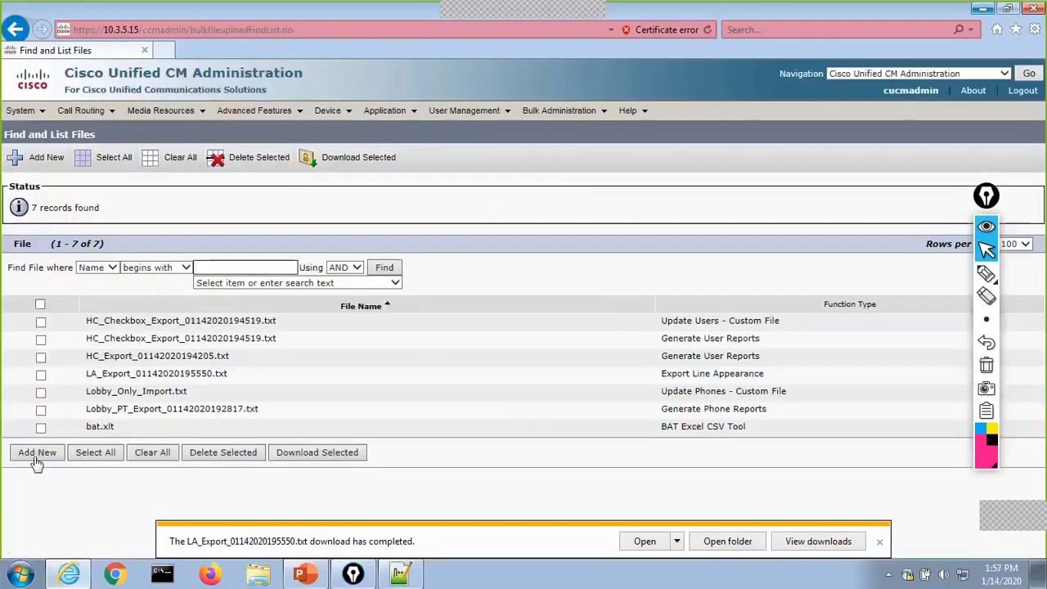
{"action": "left_click", "coordinate": [36, 455]}
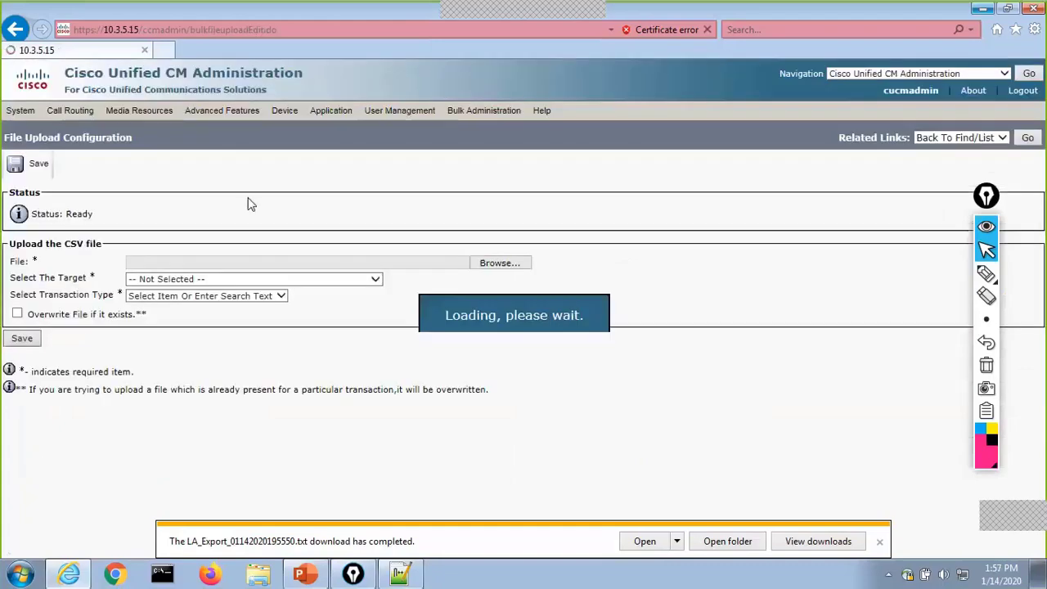
{"action": "left_click", "coordinate": [501, 268]}
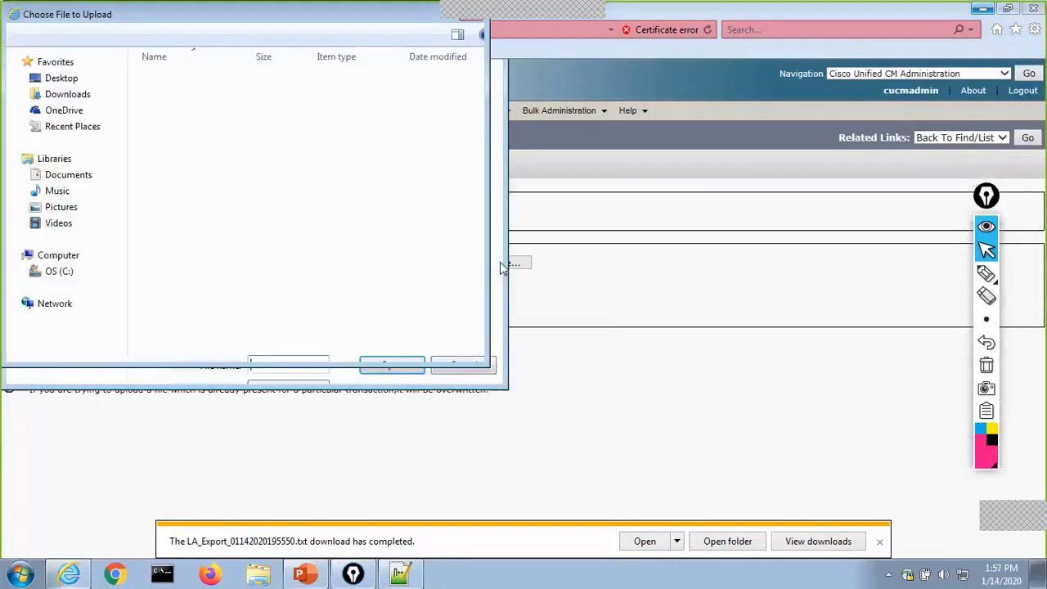
{"action": "scroll", "coordinate": [480, 283], "scroll_direction": "down", "scroll_amount": 4}
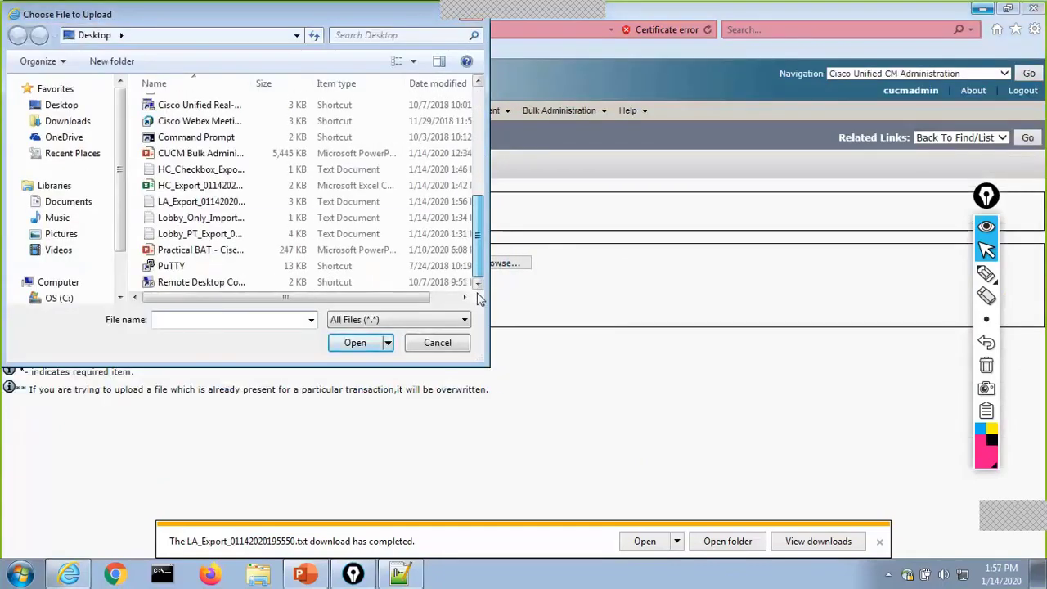
{"action": "left_click", "coordinate": [200, 201]}
{"action": "left_click", "coordinate": [353, 342]}
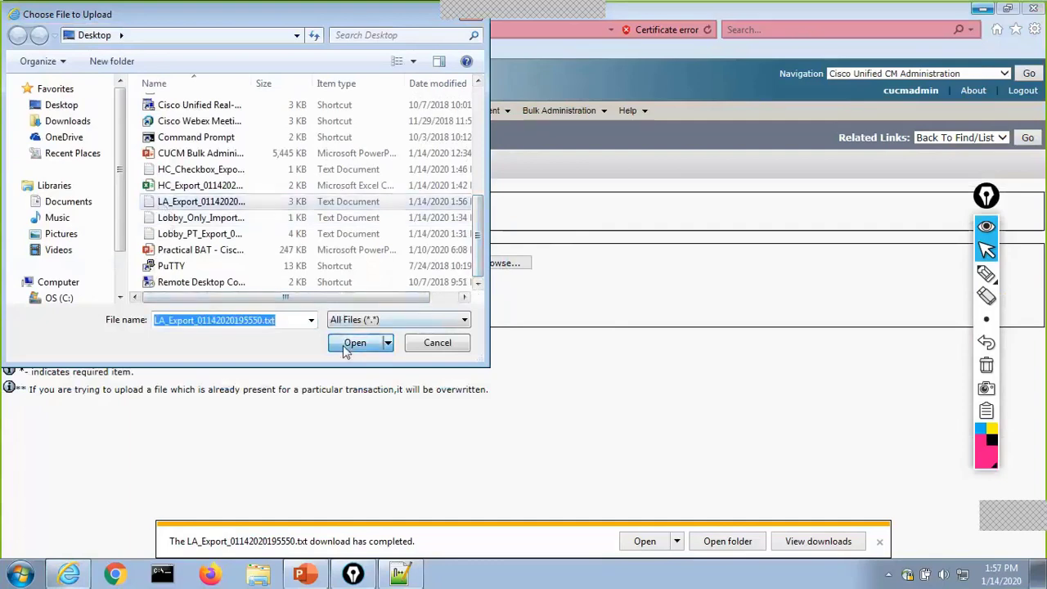
Step: Set target User Line Appearance and transaction Update Line Appearance - Custom File, then save
{"action": "left_click", "coordinate": [245, 282]}
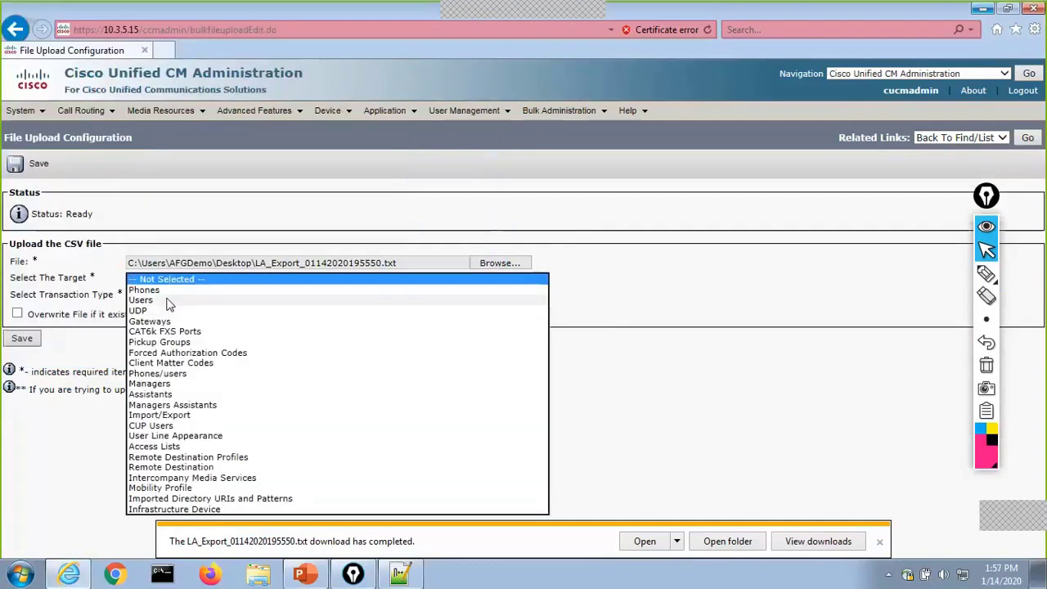
{"action": "left_click", "coordinate": [169, 300]}
{"action": "left_click", "coordinate": [175, 296]}
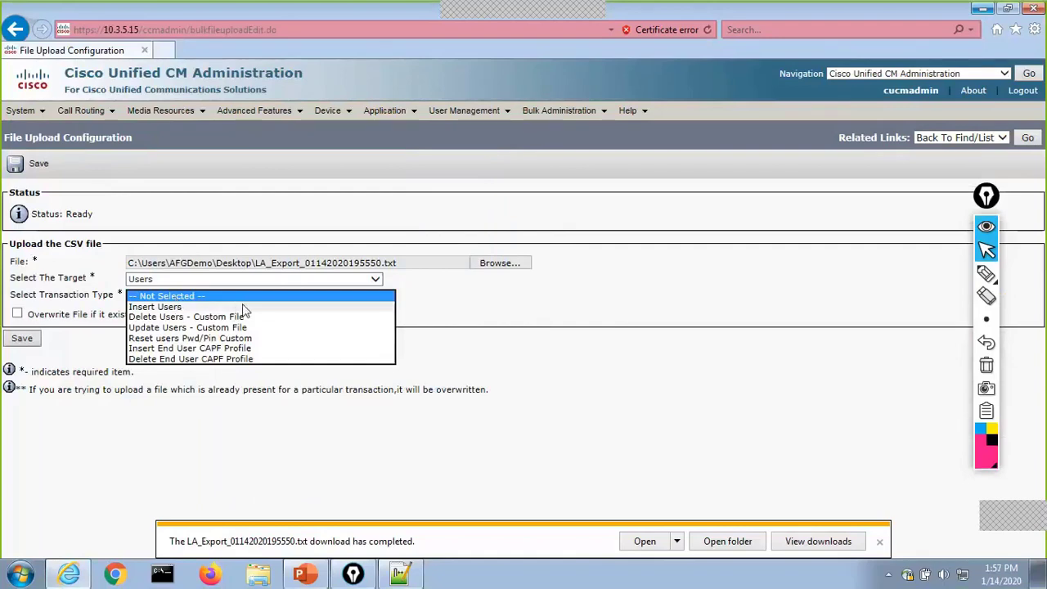
{"action": "left_click", "coordinate": [235, 280]}
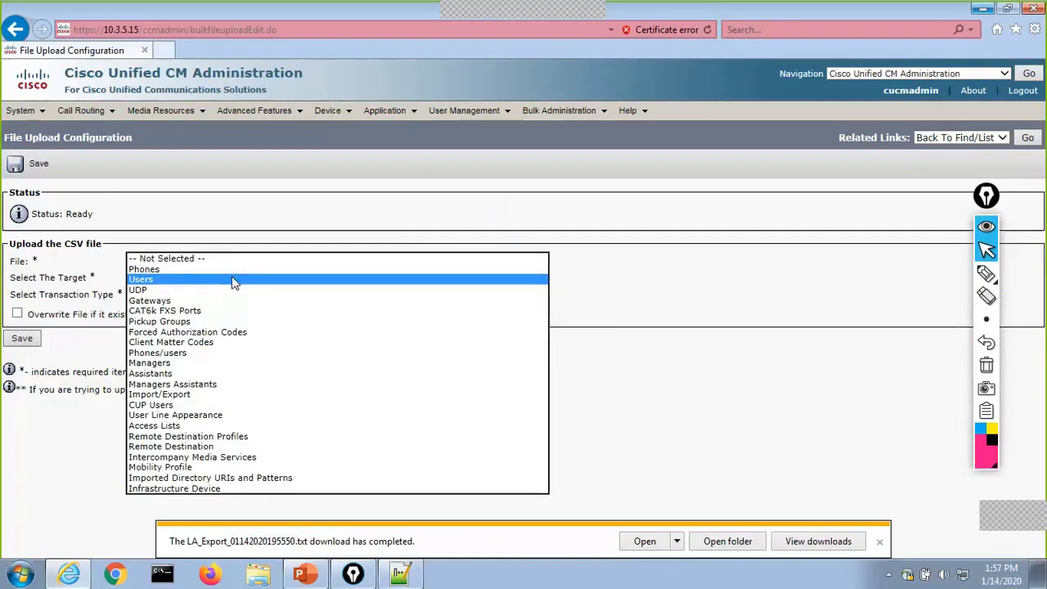
{"action": "left_click", "coordinate": [200, 414]}
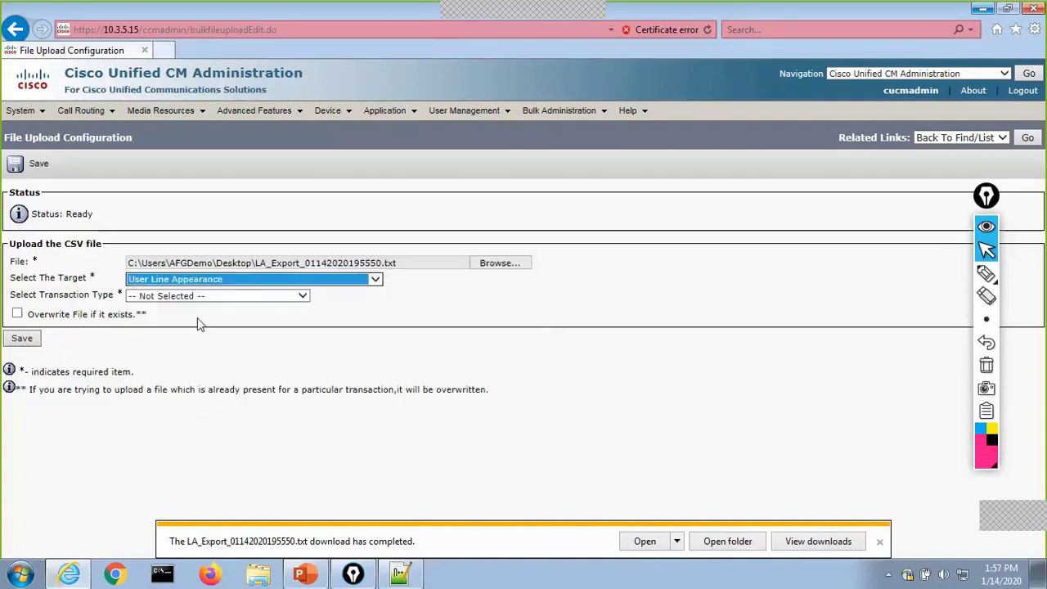
{"action": "left_click", "coordinate": [195, 294]}
{"action": "left_click", "coordinate": [204, 307]}
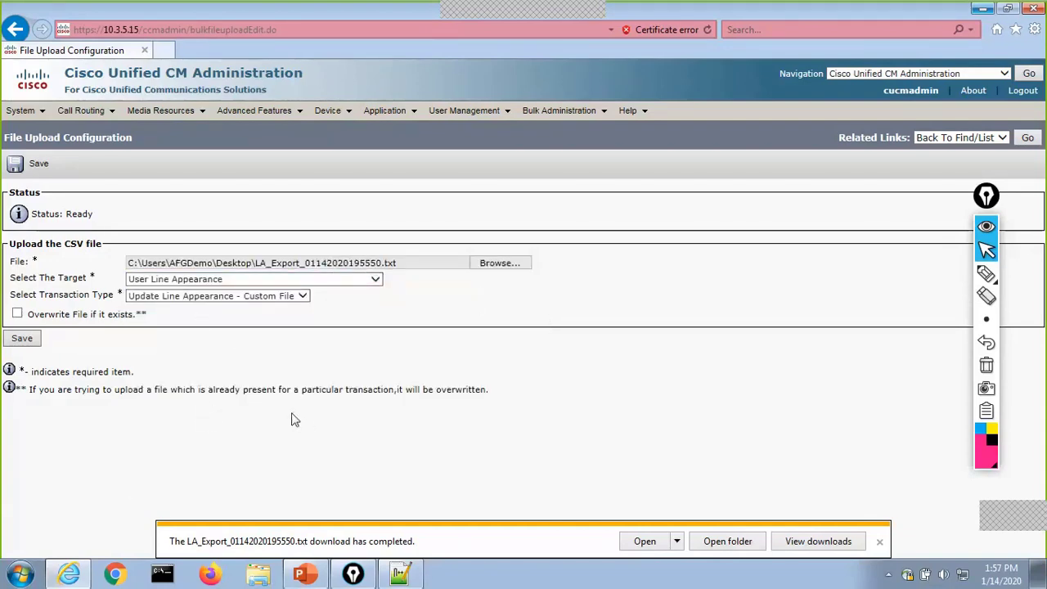
{"action": "left_click", "coordinate": [22, 339]}
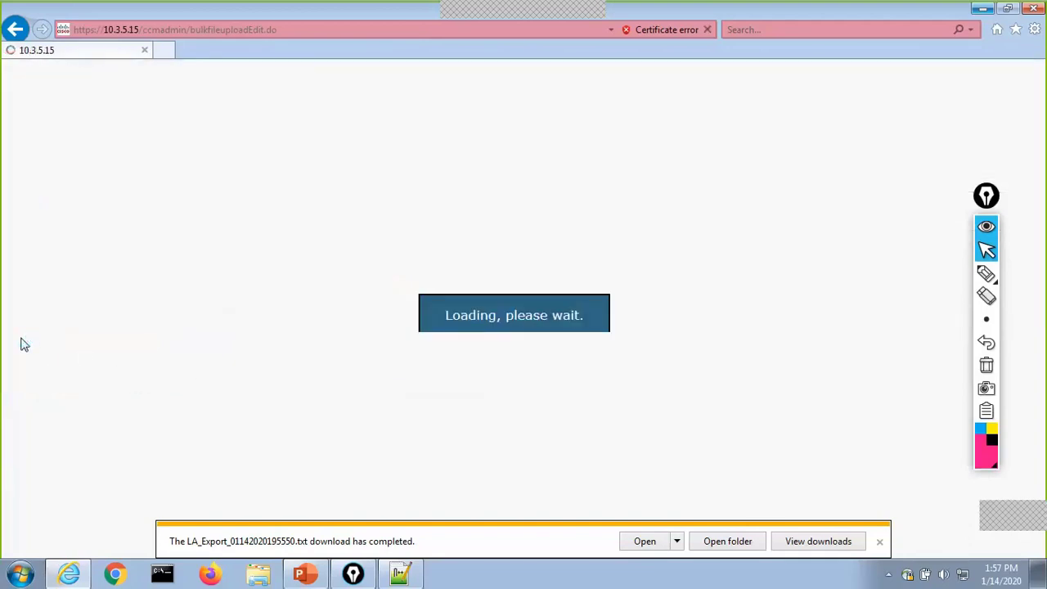
Step: Submit an Update Line Appearance job using LA_Export_01142020195550.txt, running immediately, without the CUP-users-only restriction
{"action": "mouse_move", "coordinate": [562, 114]}
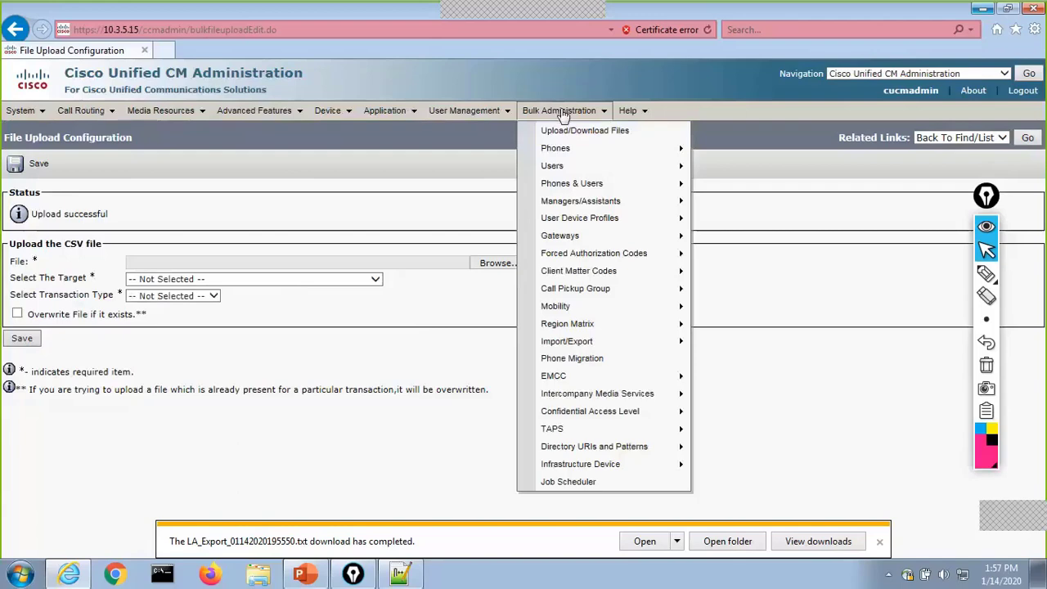
{"action": "mouse_move", "coordinate": [565, 167]}
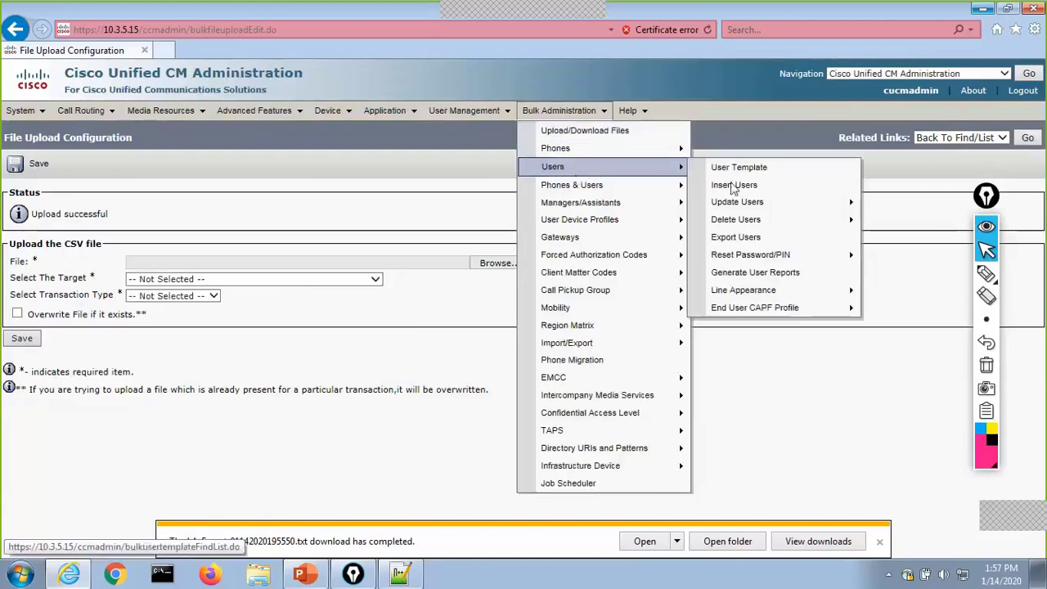
{"action": "mouse_move", "coordinate": [760, 295]}
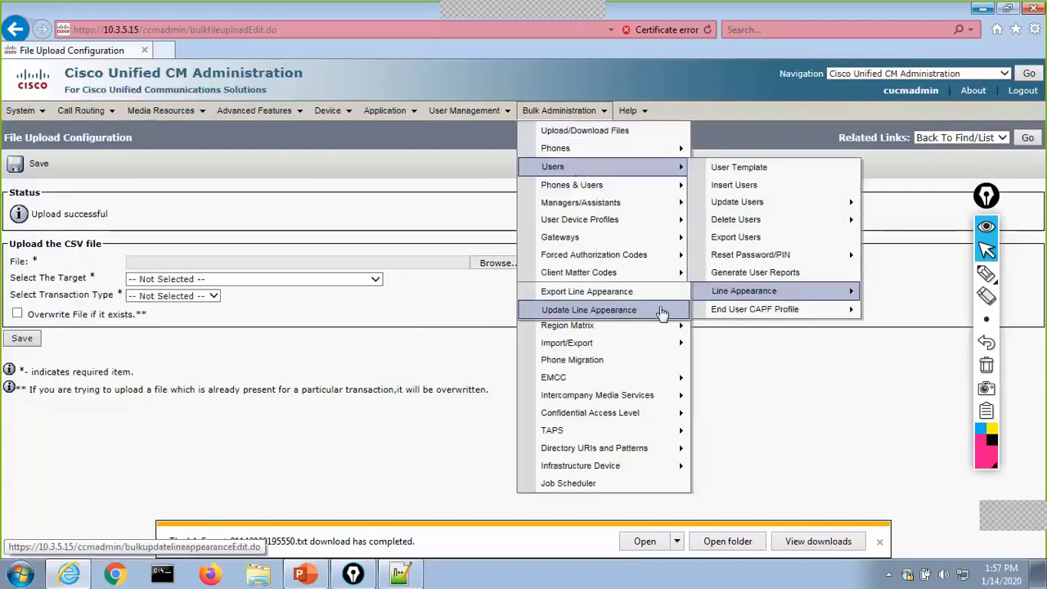
{"action": "left_click", "coordinate": [662, 312]}
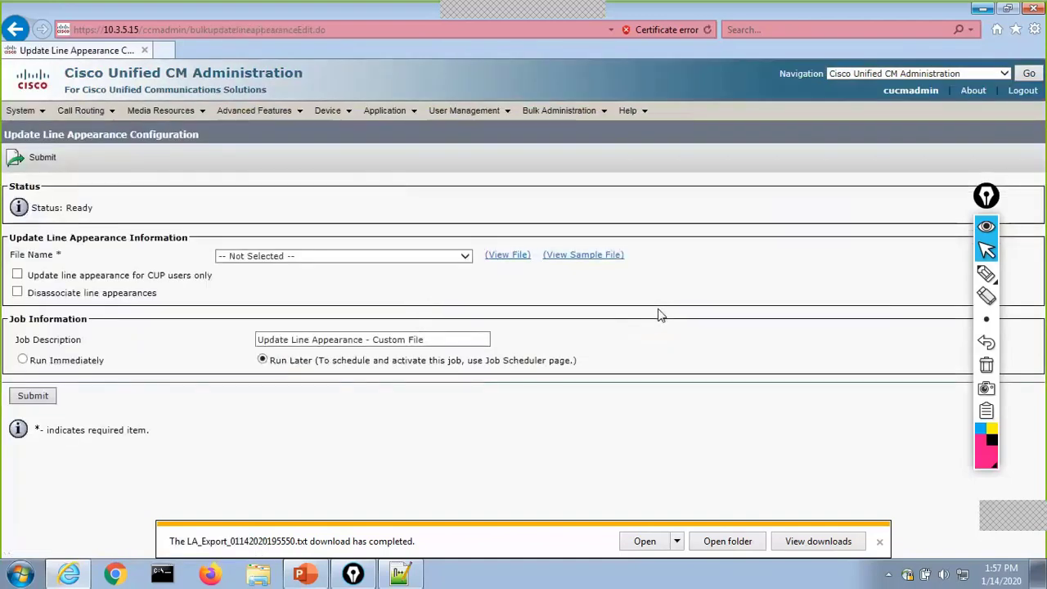
{"action": "left_click", "coordinate": [413, 257]}
{"action": "left_click", "coordinate": [409, 271]}
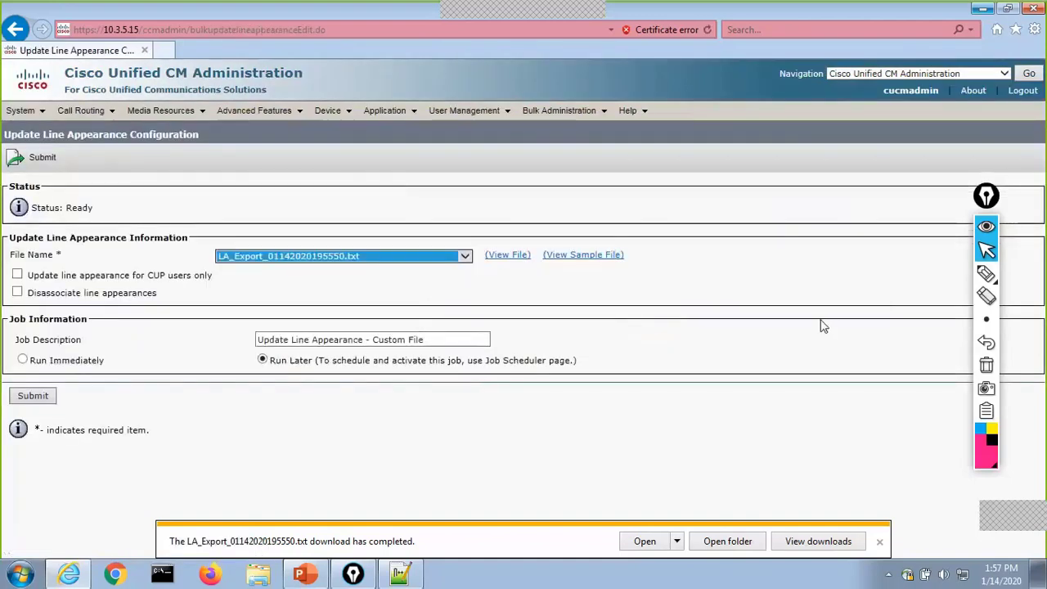
{"action": "left_click", "coordinate": [17, 274]}
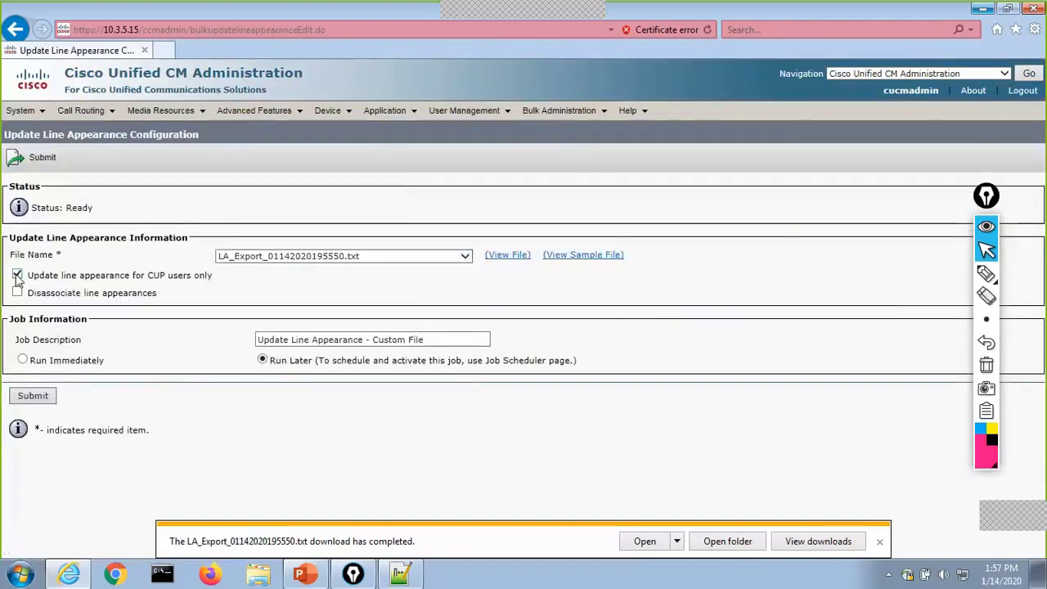
{"action": "left_click", "coordinate": [17, 275]}
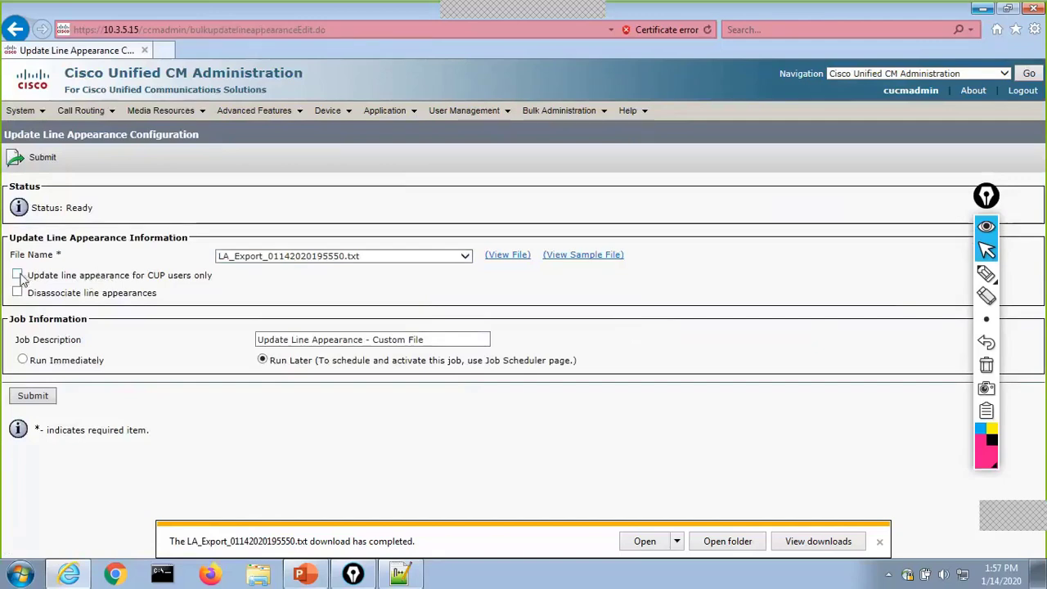
{"action": "left_click", "coordinate": [25, 360]}
{"action": "left_click", "coordinate": [46, 401]}
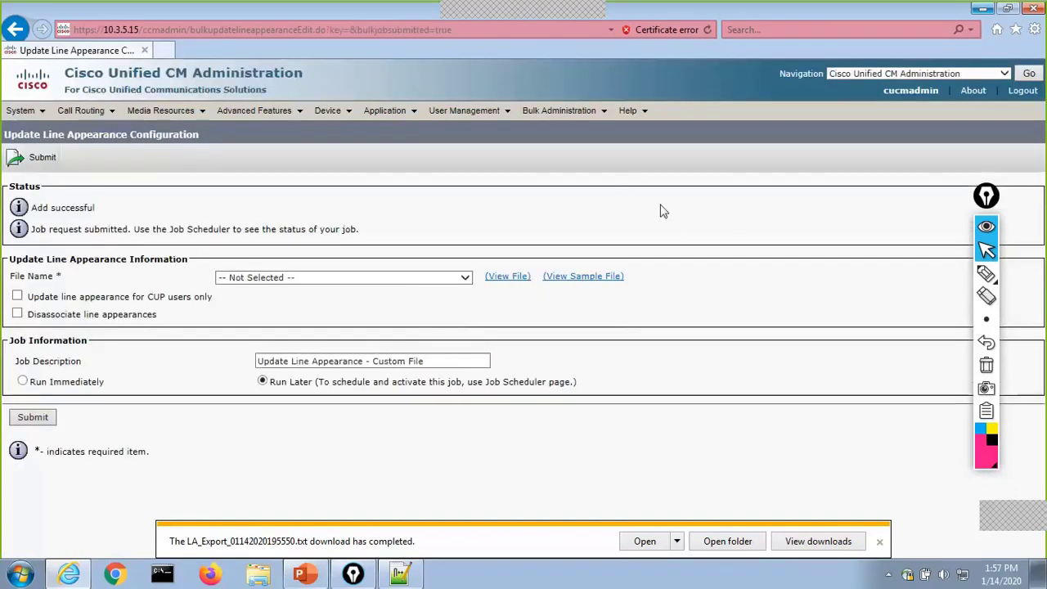
{"action": "mouse_move", "coordinate": [573, 112]}
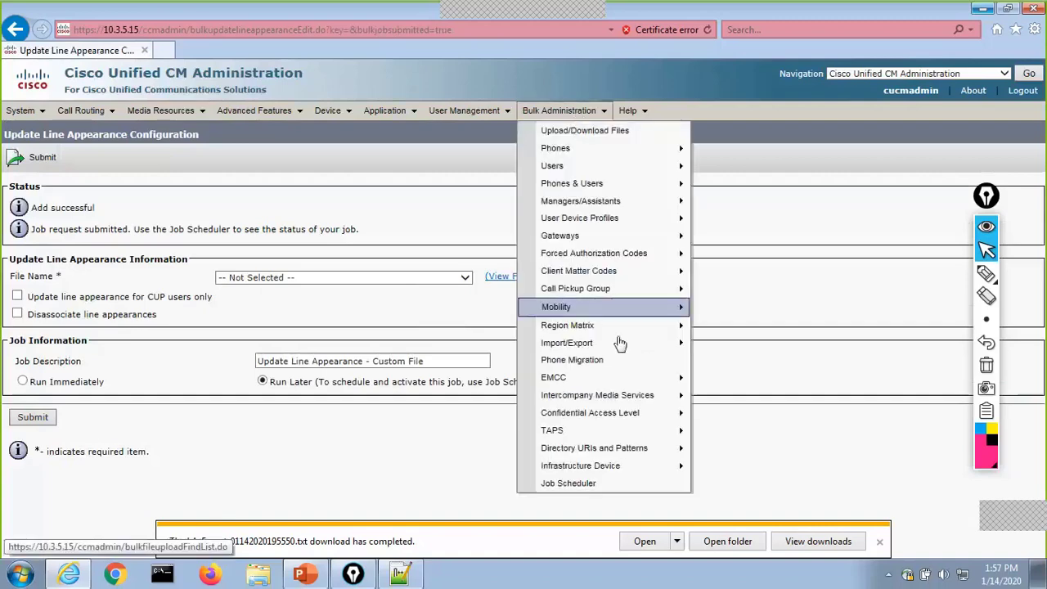
{"action": "left_click", "coordinate": [623, 484]}
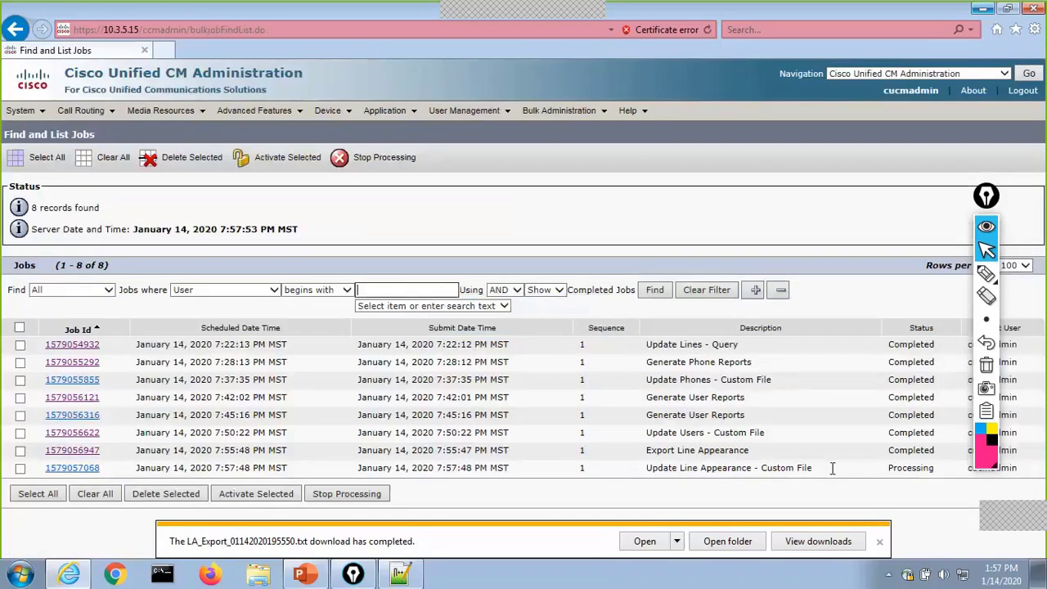
{"action": "left_click", "coordinate": [661, 297]}
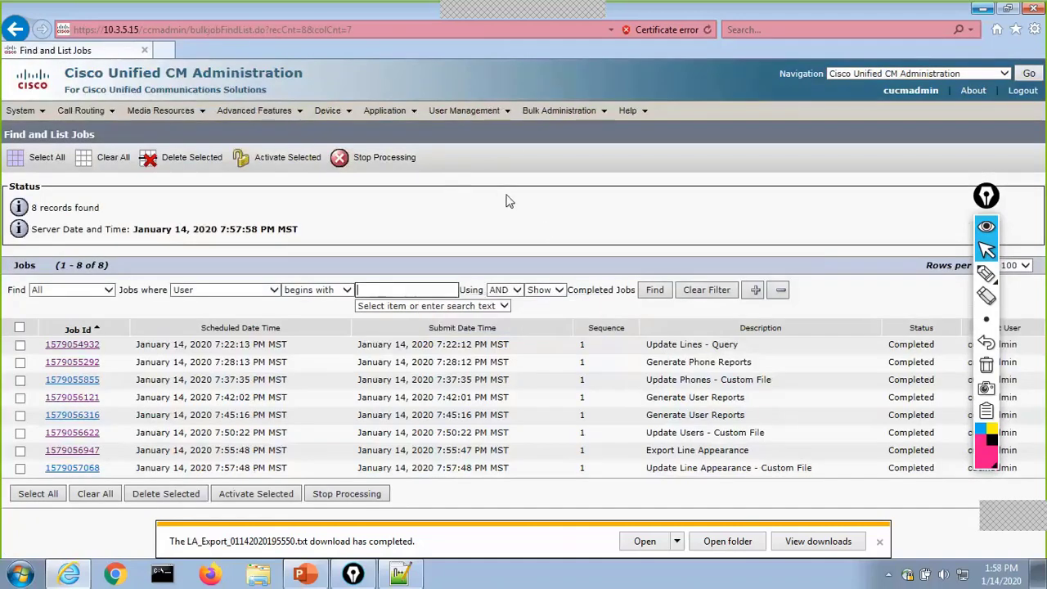
Step: Check the end user's line appearance associations for presence, then close the popup
{"action": "mouse_move", "coordinate": [479, 119]}
{"action": "left_click", "coordinate": [477, 148]}
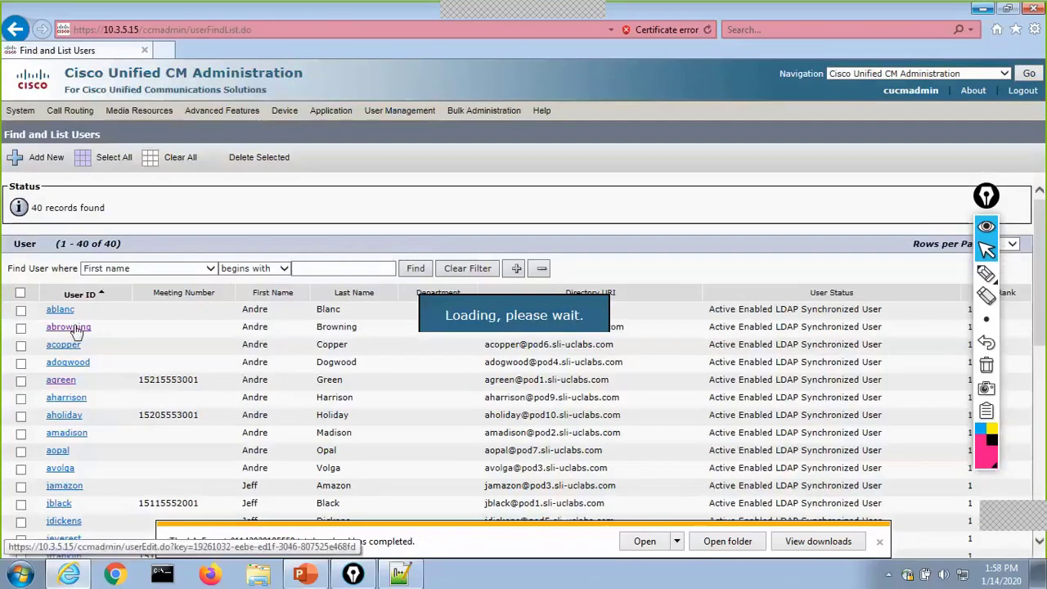
{"action": "left_click", "coordinate": [72, 328]}
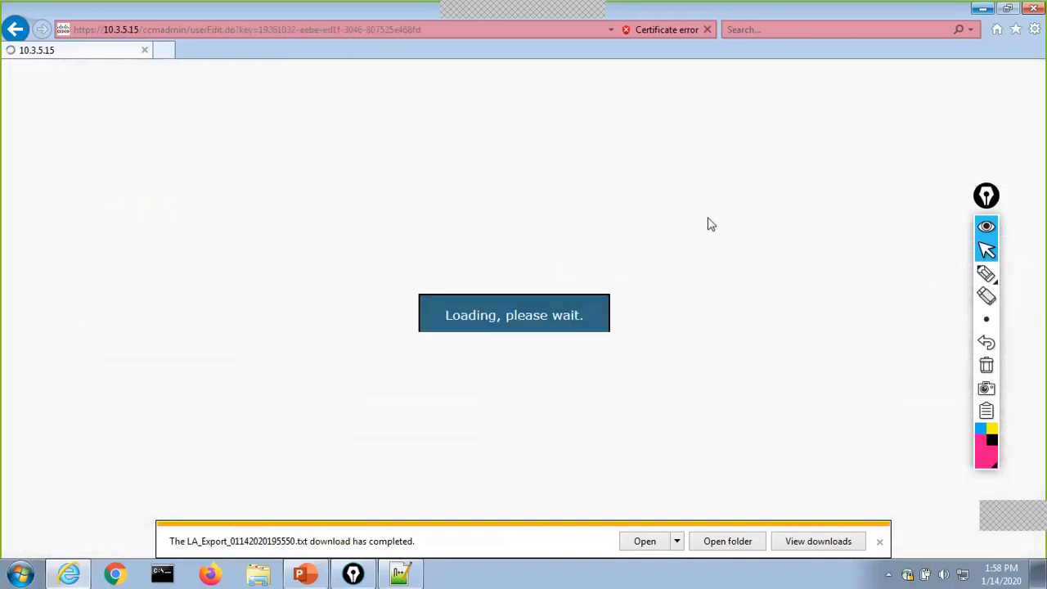
{"action": "scroll", "coordinate": [717, 236], "scroll_direction": "down", "scroll_amount": 5}
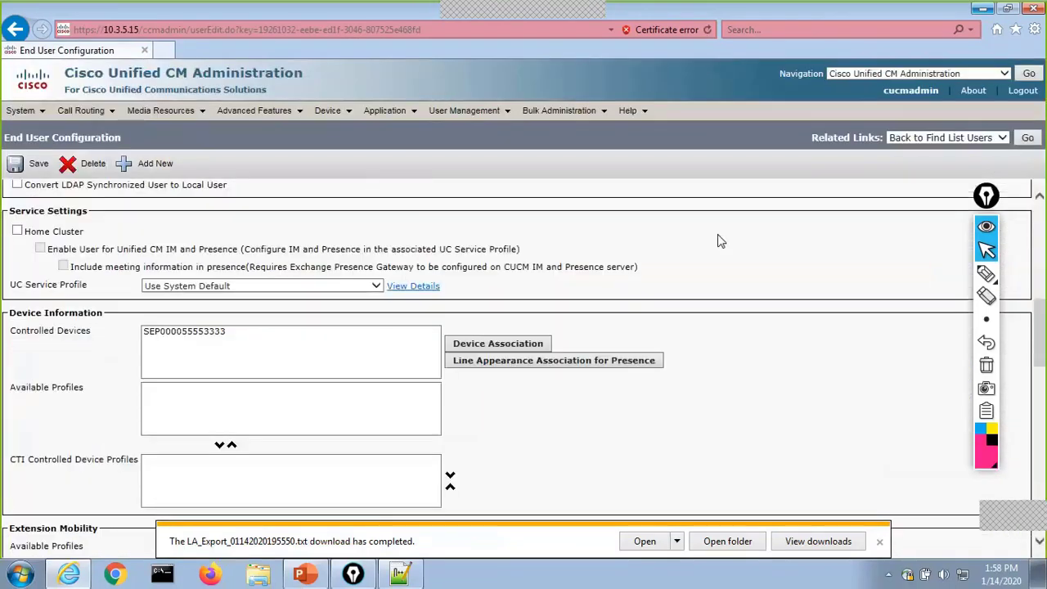
{"action": "left_click", "coordinate": [641, 360]}
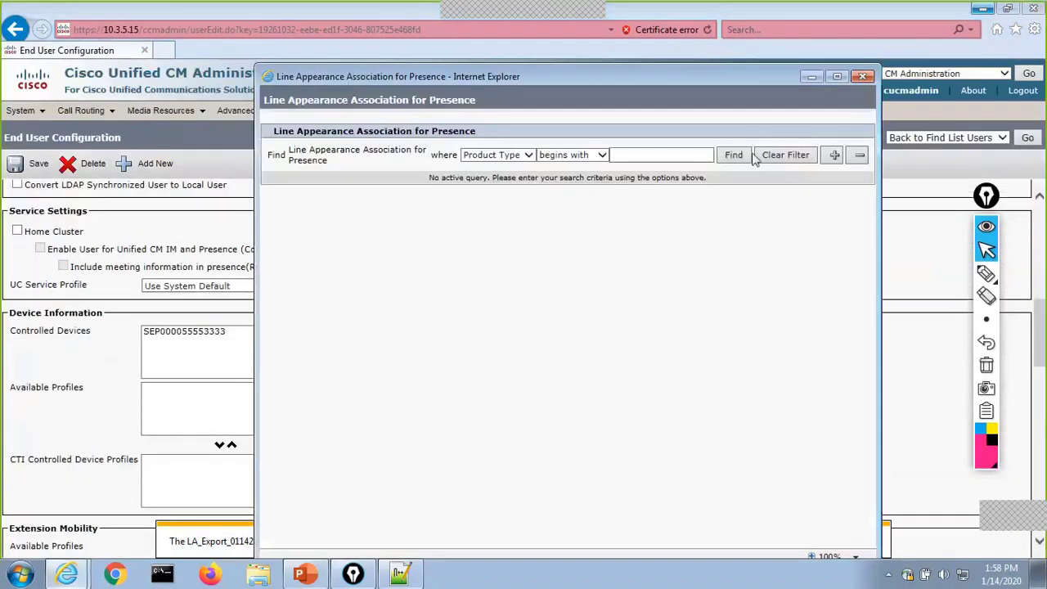
{"action": "left_click", "coordinate": [739, 158]}
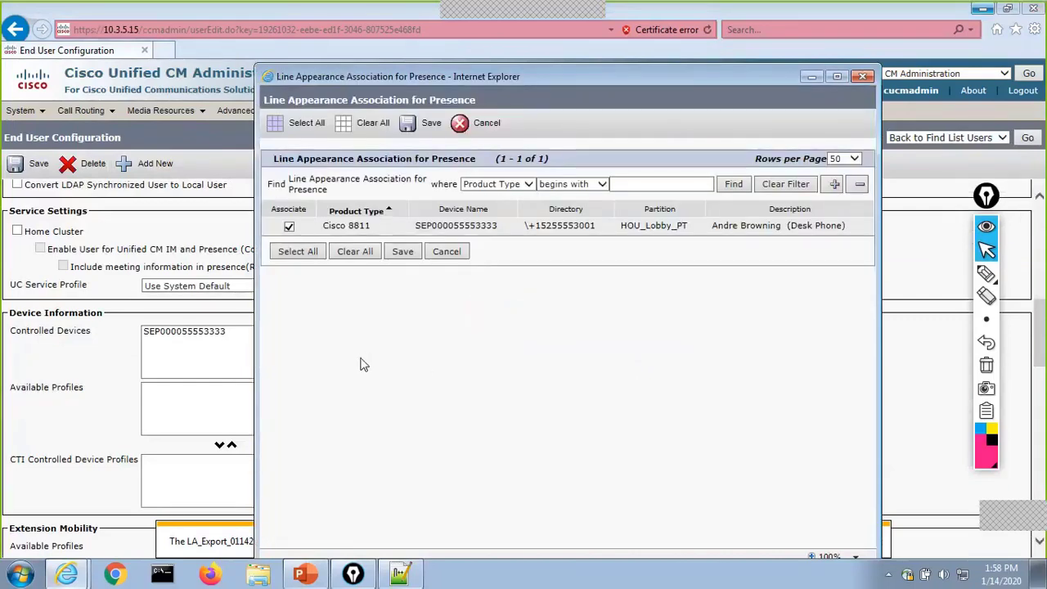
{"action": "left_click", "coordinate": [862, 77]}
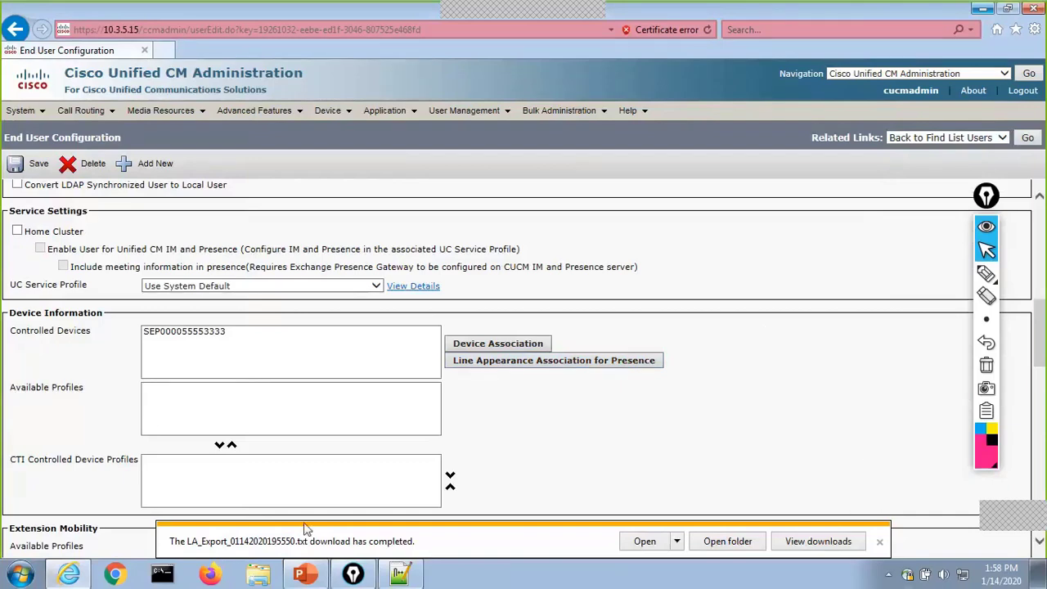
Step: Start the PowerPoint slide show from slide 19 and advance to Polling Question 2
{"action": "left_click", "coordinate": [303, 575]}
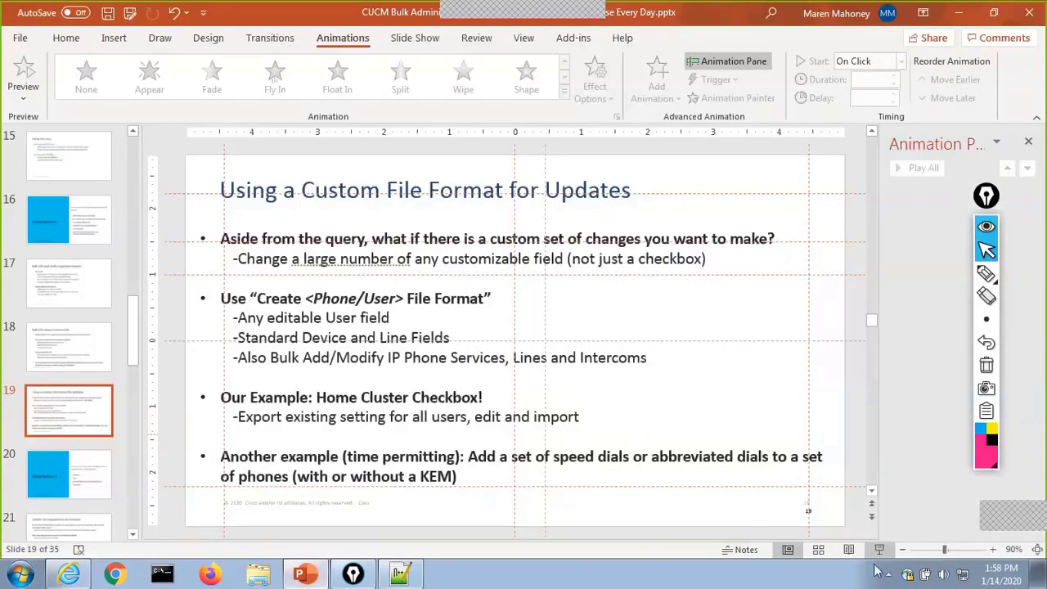
{"action": "left_click", "coordinate": [880, 548]}
{"action": "key", "text": "Right"}
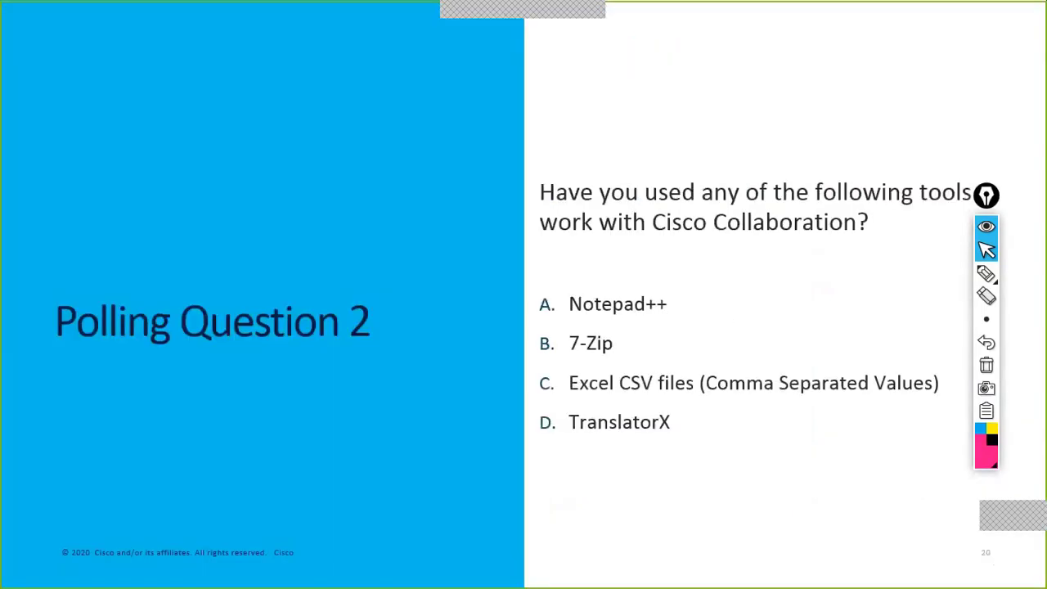
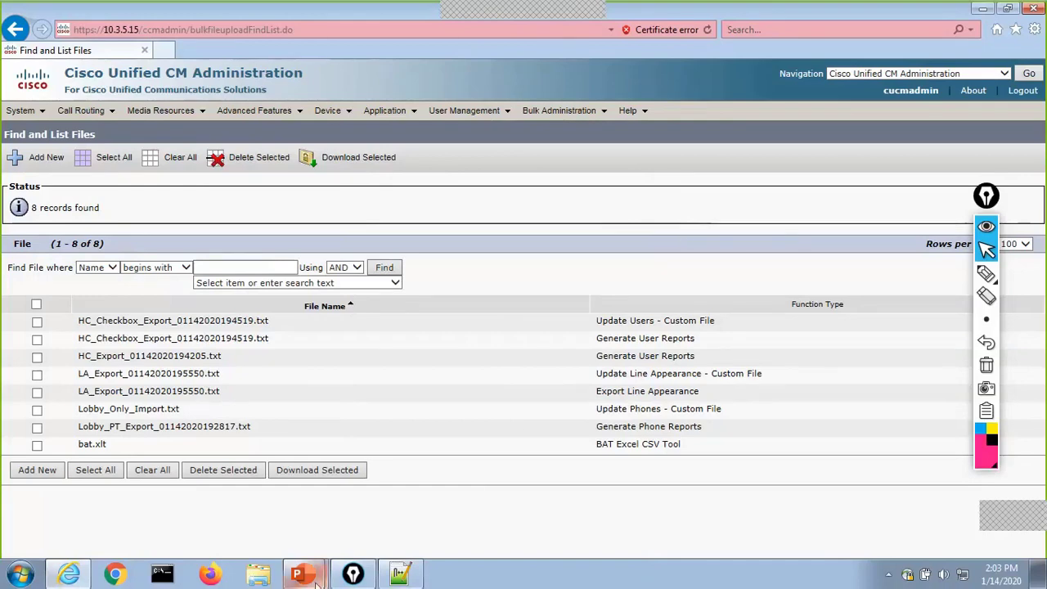
Step: Bring the PowerPoint slide show forward and advance past the polling question to slide 22, 'Using Import/Export'
{"action": "mouse_move", "coordinate": [303, 573]}
{"action": "left_click", "coordinate": [305, 530]}
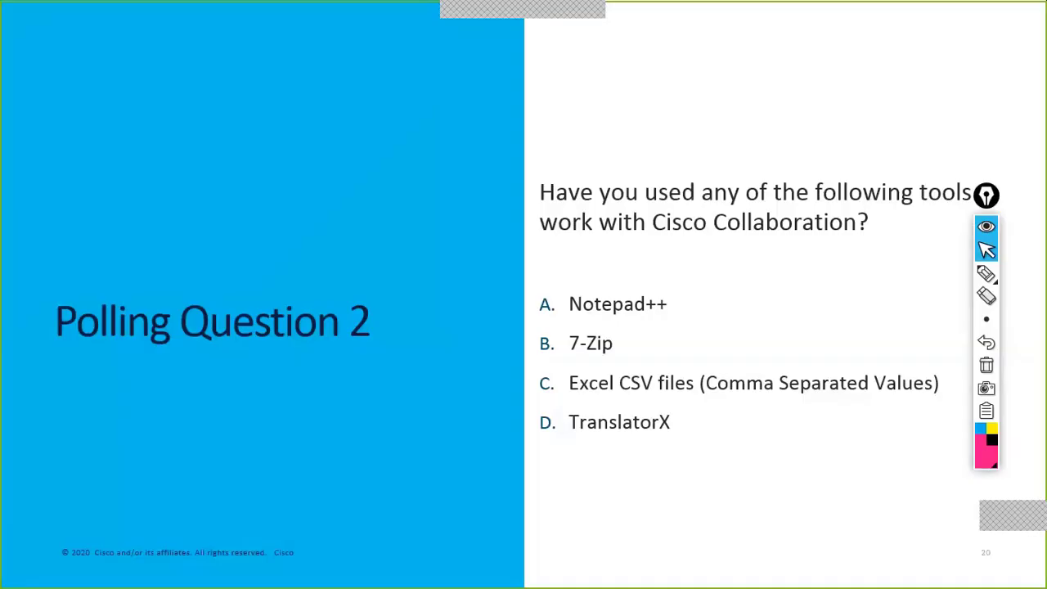
{"action": "left_click", "coordinate": [325, 468]}
{"action": "left_click", "coordinate": [326, 471]}
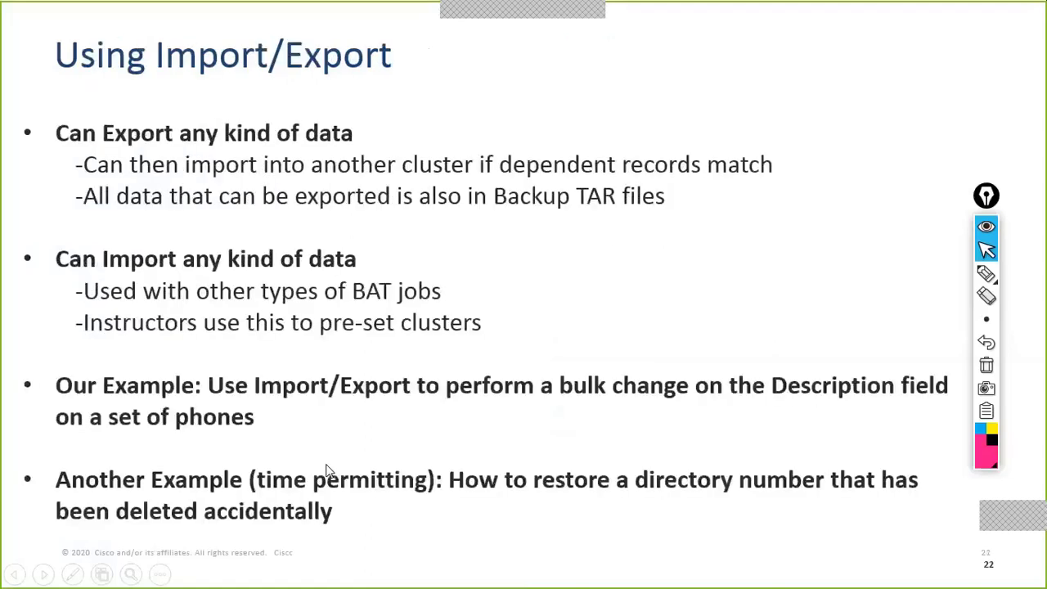
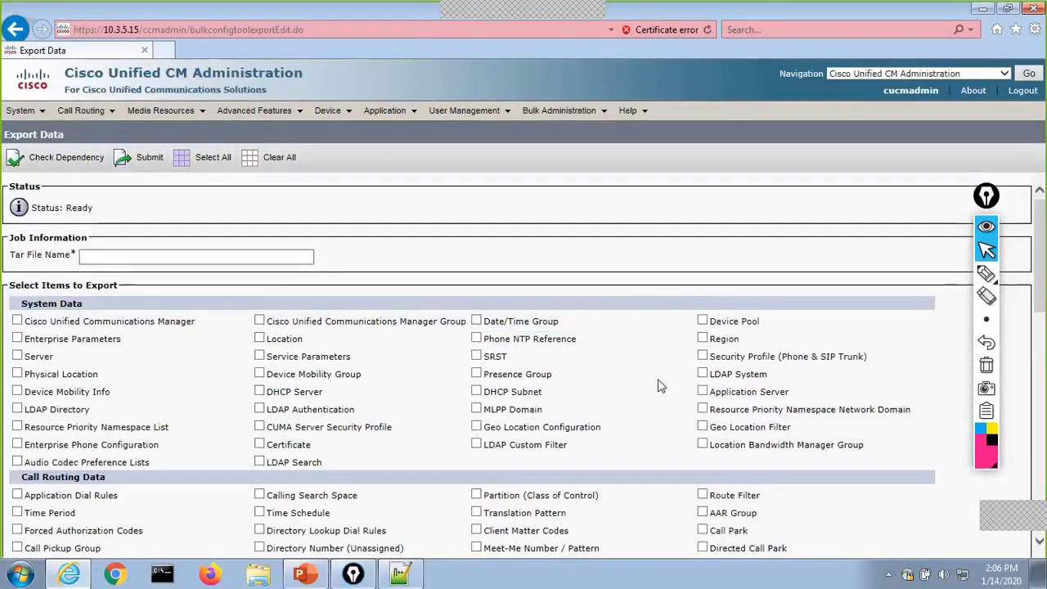
Step: Tick Phone under Device Data to include phone records in the export
{"action": "scroll", "coordinate": [659, 381], "scroll_direction": "down", "scroll_amount": 1}
{"action": "scroll", "coordinate": [661, 383], "scroll_direction": "down", "scroll_amount": 3}
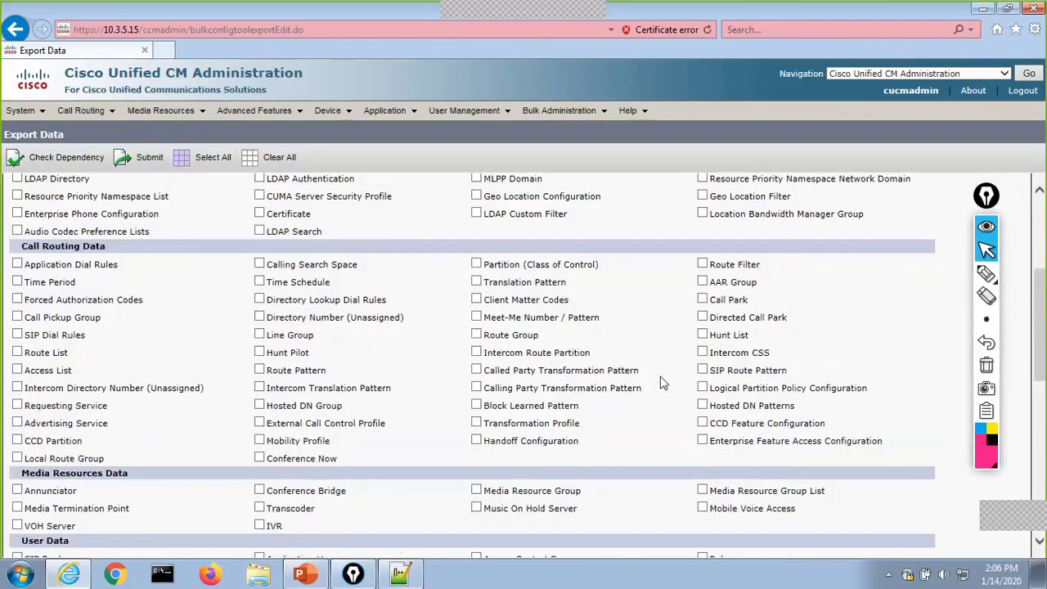
{"action": "scroll", "coordinate": [655, 355], "scroll_direction": "down", "scroll_amount": 5}
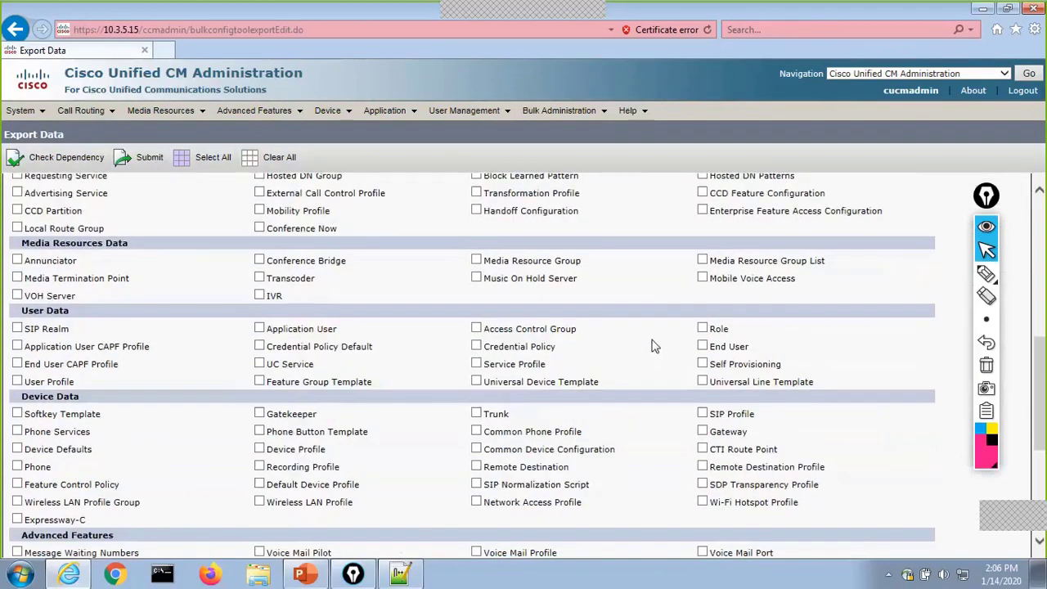
{"action": "scroll", "coordinate": [653, 347], "scroll_direction": "down", "scroll_amount": 3}
{"action": "scroll", "coordinate": [653, 345], "scroll_direction": "down", "scroll_amount": 2}
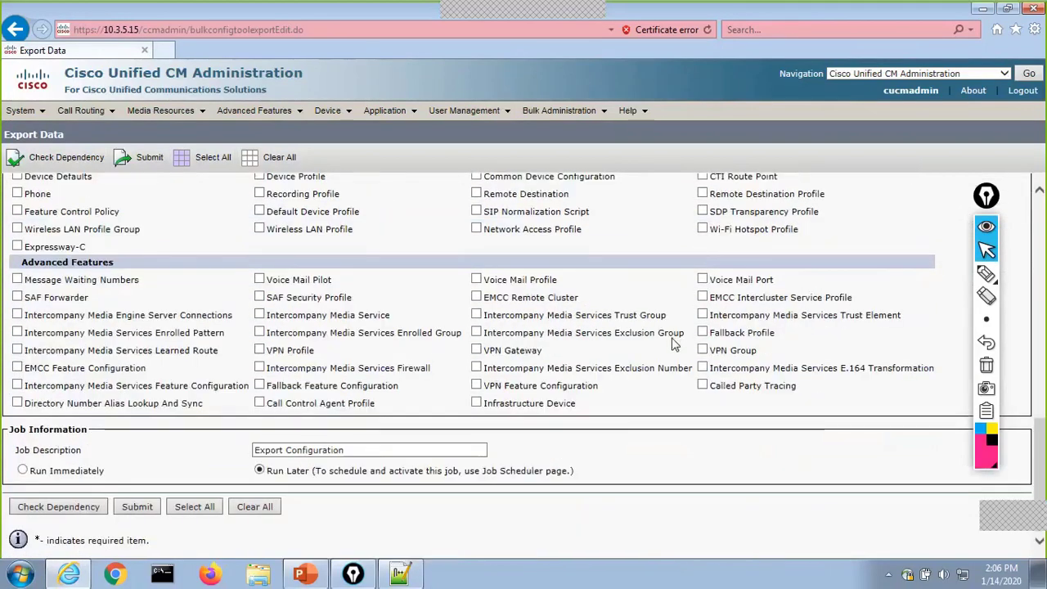
{"action": "scroll", "coordinate": [672, 339], "scroll_direction": "up", "scroll_amount": 5}
{"action": "scroll", "coordinate": [671, 343], "scroll_direction": "up", "scroll_amount": 4}
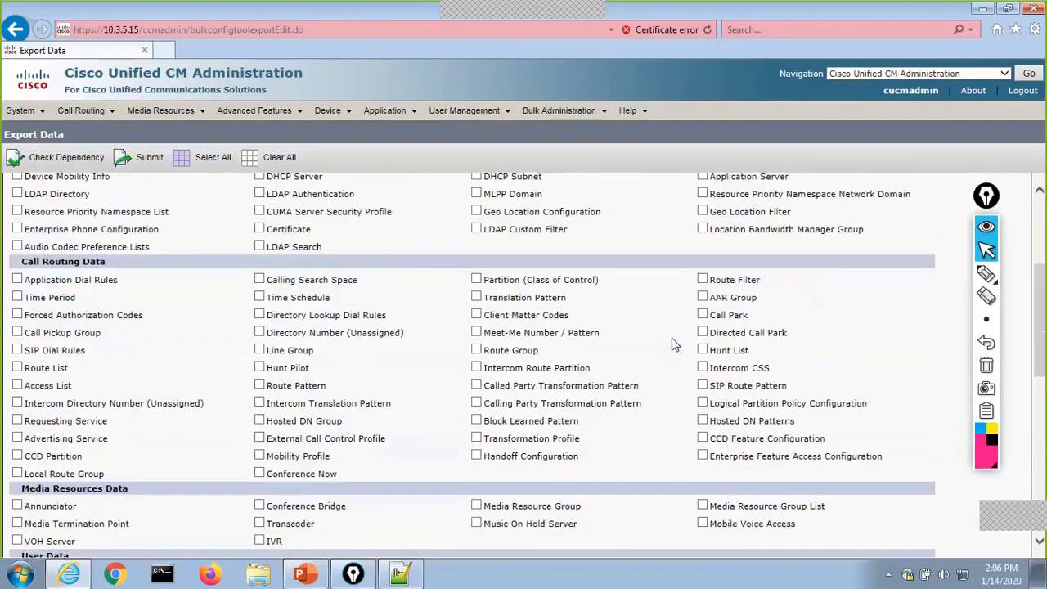
{"action": "scroll", "coordinate": [672, 344], "scroll_direction": "up", "scroll_amount": 4}
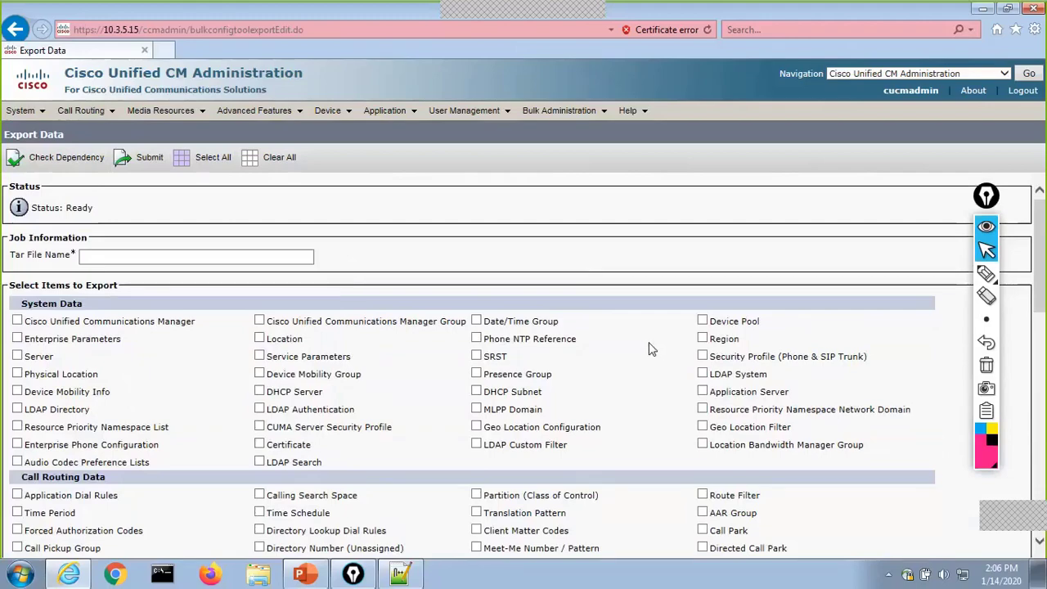
{"action": "scroll", "coordinate": [652, 352], "scroll_direction": "down", "scroll_amount": 4}
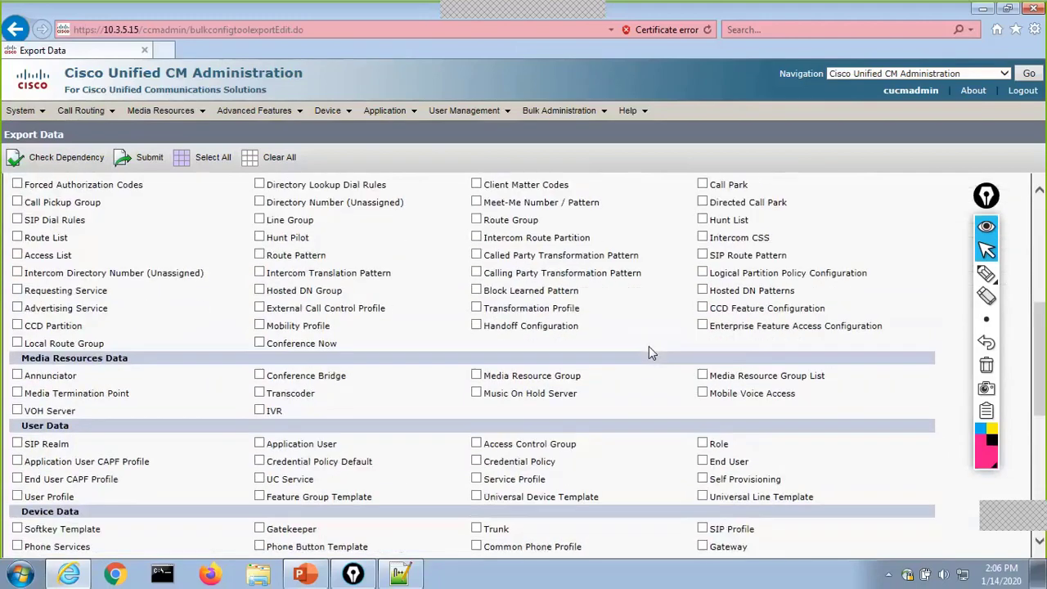
{"action": "scroll", "coordinate": [649, 350], "scroll_direction": "down", "scroll_amount": 2}
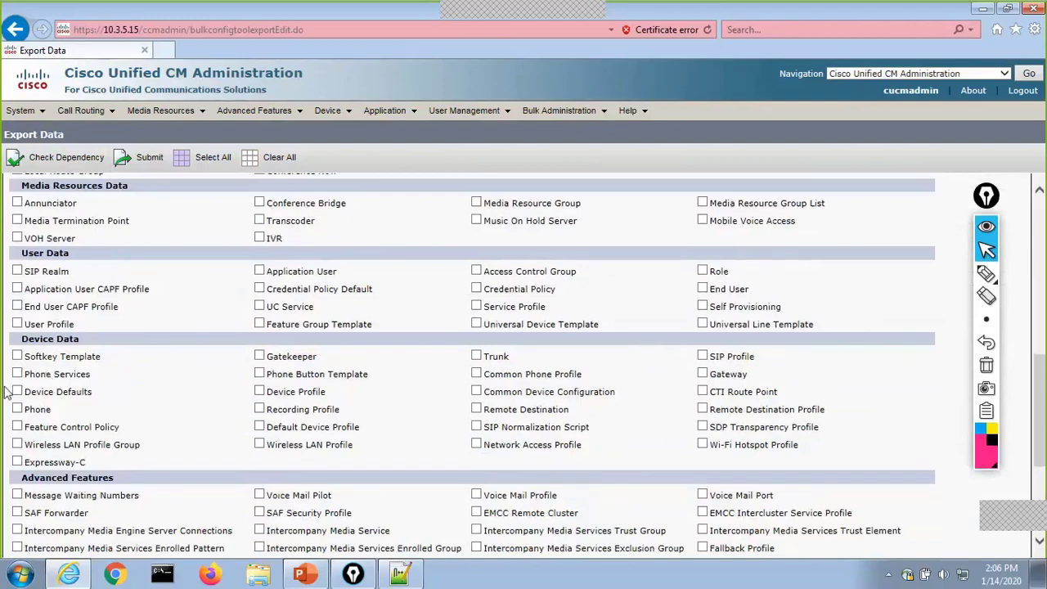
{"action": "left_click", "coordinate": [17, 409]}
Step: Name the tar file Phones_Only and set the job to Run Immediately
{"action": "scroll", "coordinate": [368, 416], "scroll_direction": "up", "scroll_amount": 8}
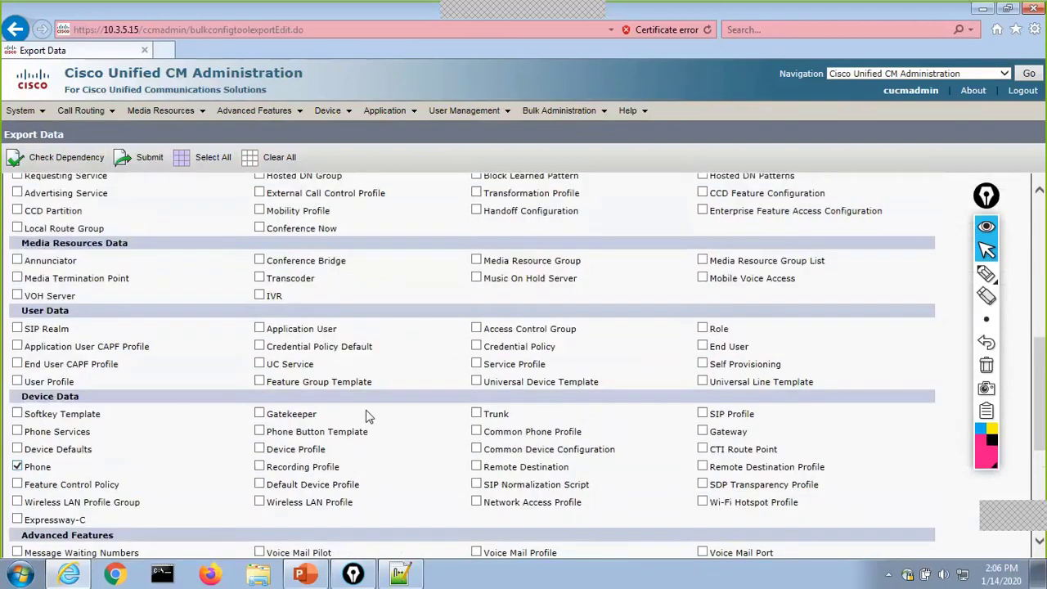
{"action": "left_click", "coordinate": [130, 256]}
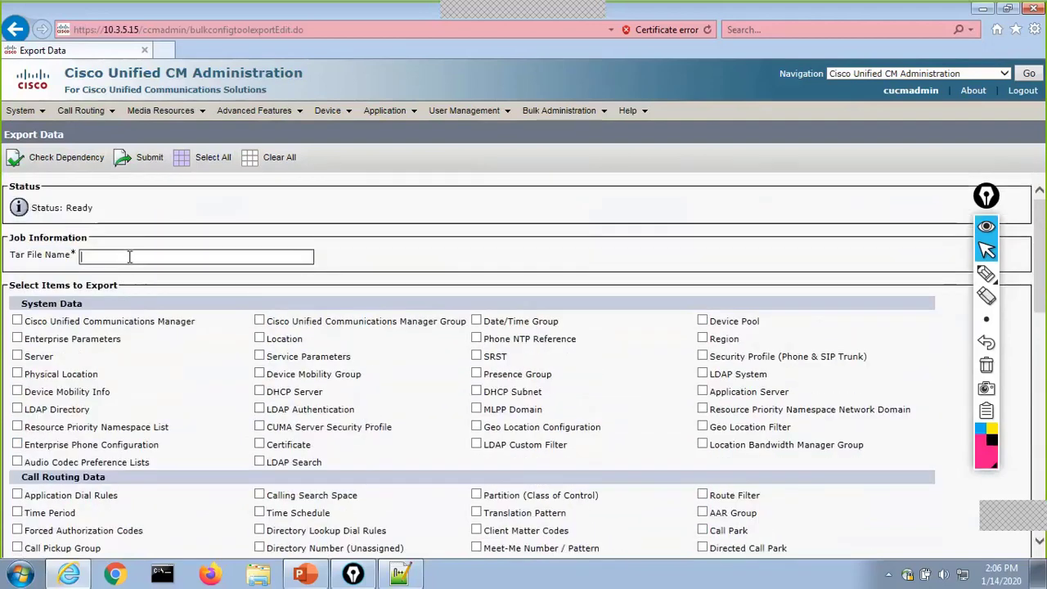
{"action": "type", "text": "Phones_Only"}
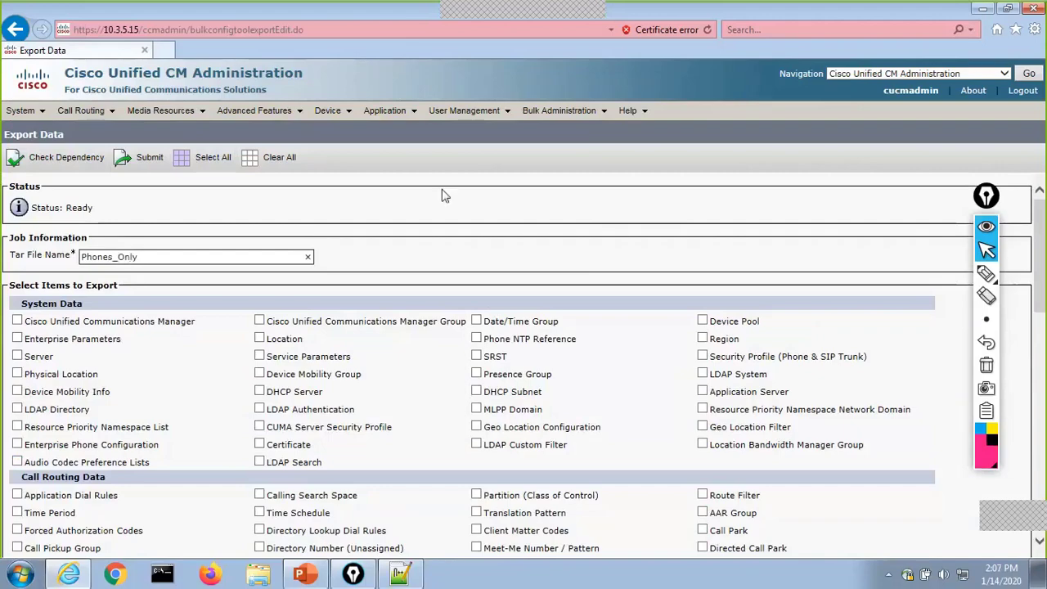
{"action": "scroll", "coordinate": [492, 247], "scroll_direction": "down", "scroll_amount": 3}
{"action": "scroll", "coordinate": [492, 247], "scroll_direction": "down", "scroll_amount": 10}
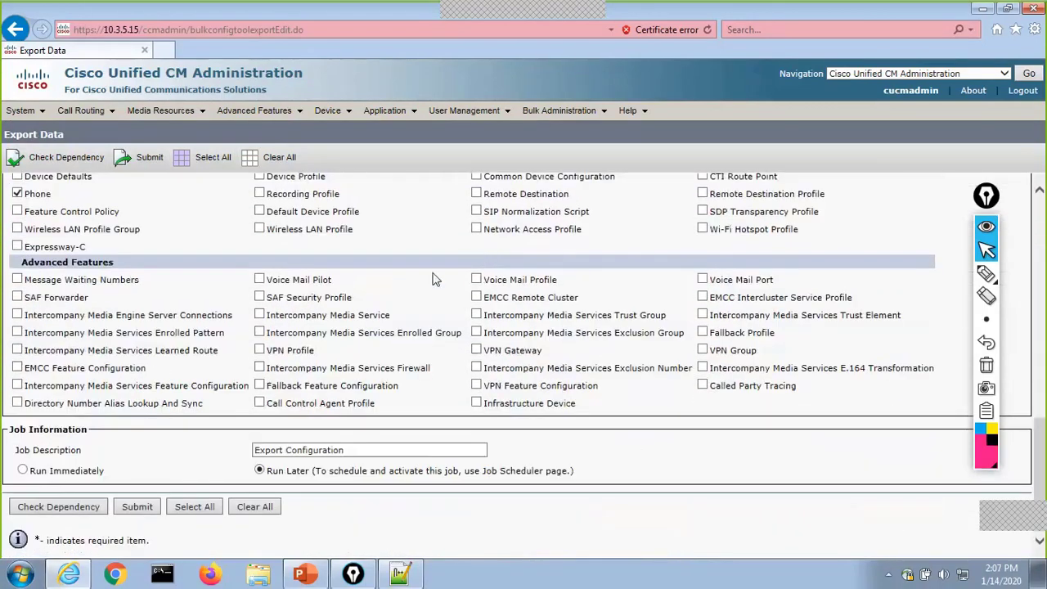
{"action": "left_click", "coordinate": [23, 472]}
Step: Run Check Dependency to see which related records the Phone export needs
{"action": "left_click", "coordinate": [59, 507]}
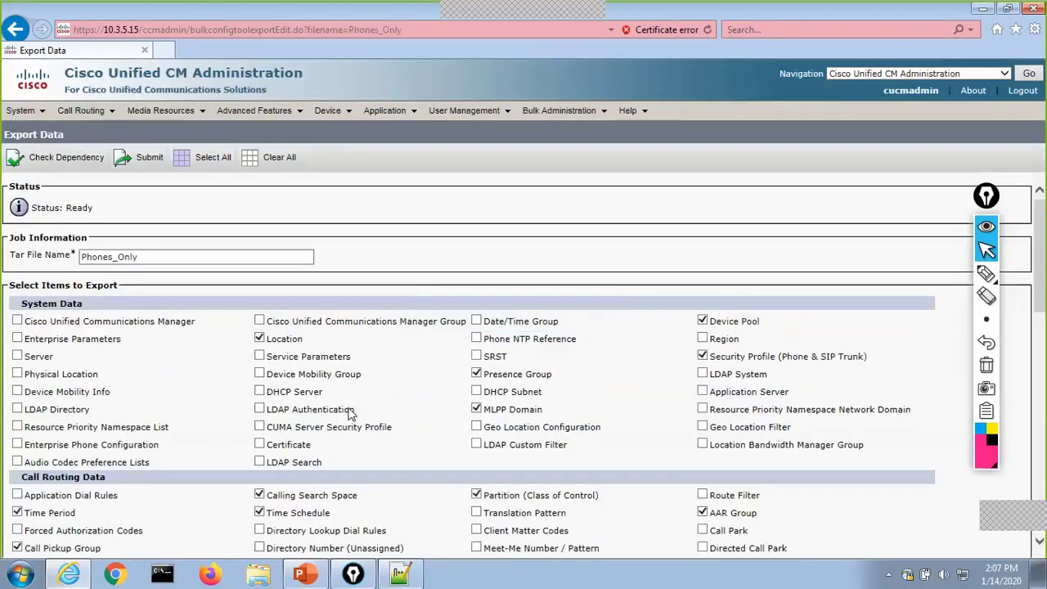
{"action": "scroll", "coordinate": [351, 417], "scroll_direction": "down", "scroll_amount": 7}
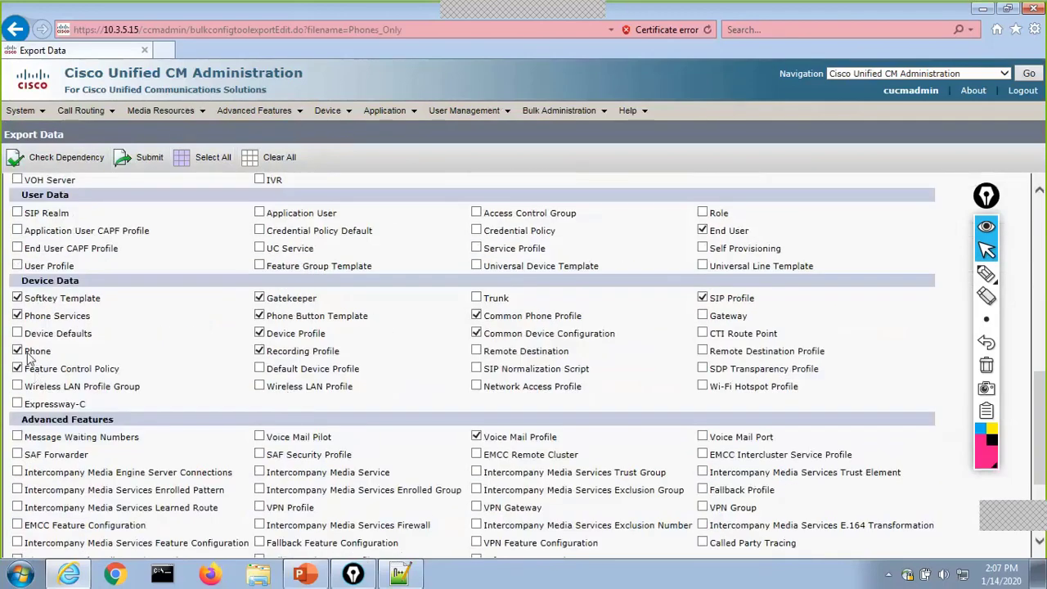
{"action": "scroll", "coordinate": [572, 458], "scroll_direction": "up", "scroll_amount": 1}
{"action": "scroll", "coordinate": [572, 458], "scroll_direction": "up", "scroll_amount": 6}
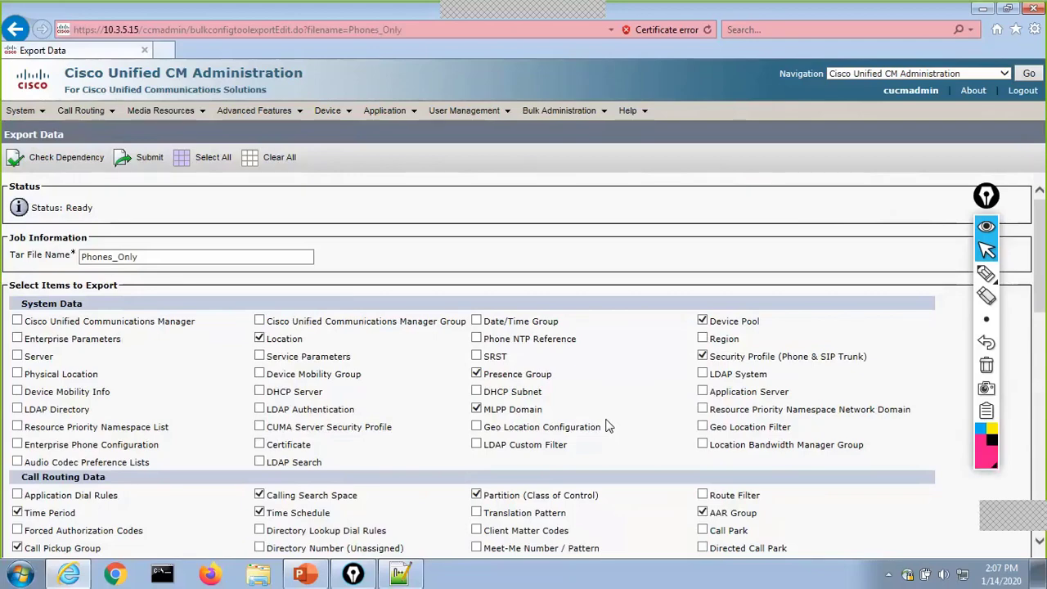
{"action": "scroll", "coordinate": [607, 425], "scroll_direction": "down", "scroll_amount": 6}
{"action": "scroll", "coordinate": [589, 412], "scroll_direction": "up", "scroll_amount": 6}
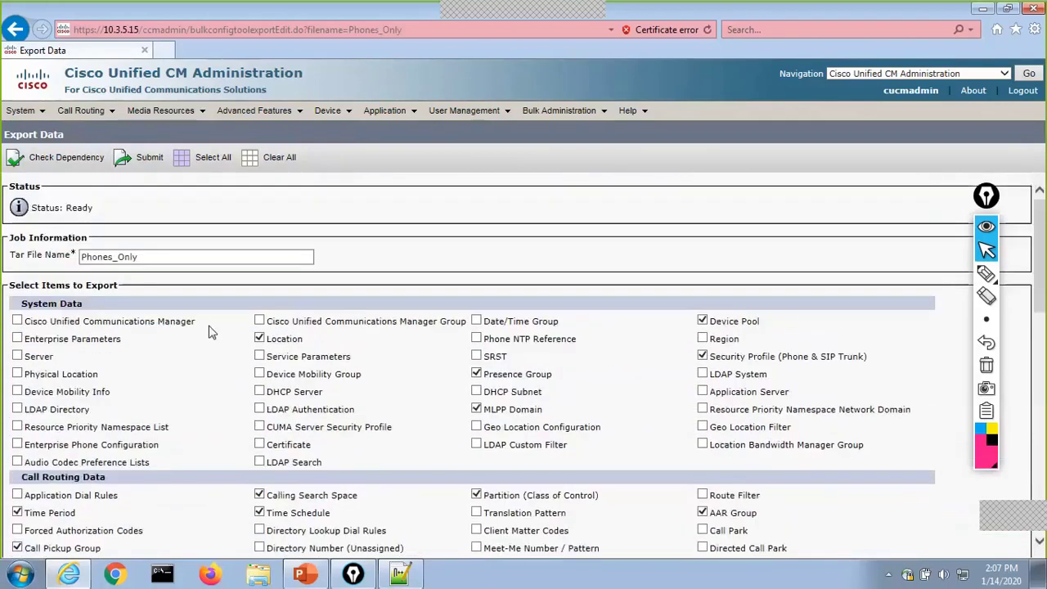
Step: Clear all selections, re-tick only Phone, choose Run Immediately and submit the job
{"action": "left_click", "coordinate": [273, 157]}
{"action": "scroll", "coordinate": [260, 400], "scroll_direction": "down", "scroll_amount": 3}
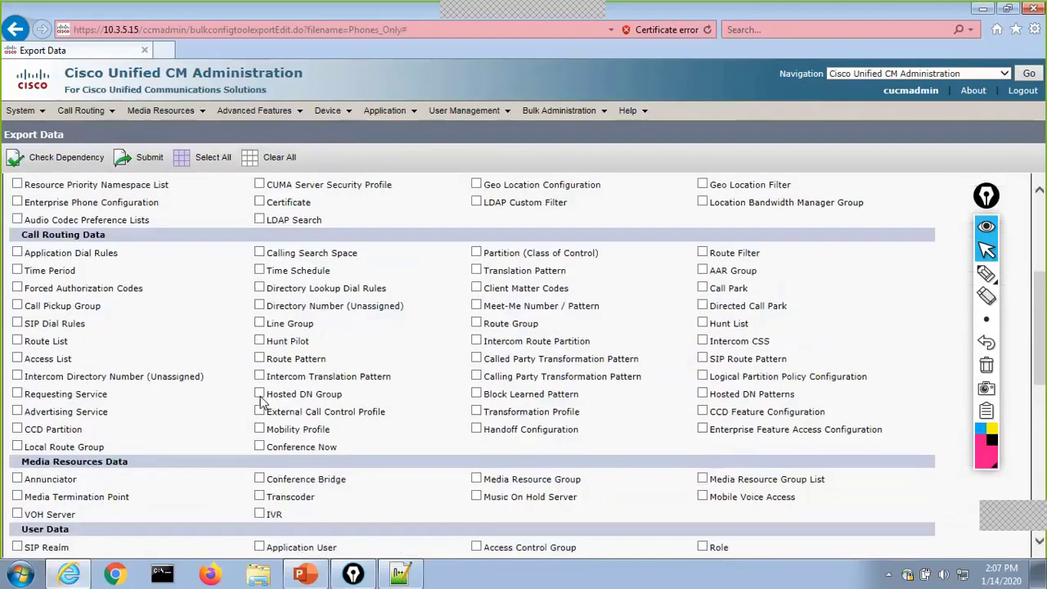
{"action": "scroll", "coordinate": [260, 400], "scroll_direction": "down", "scroll_amount": 5}
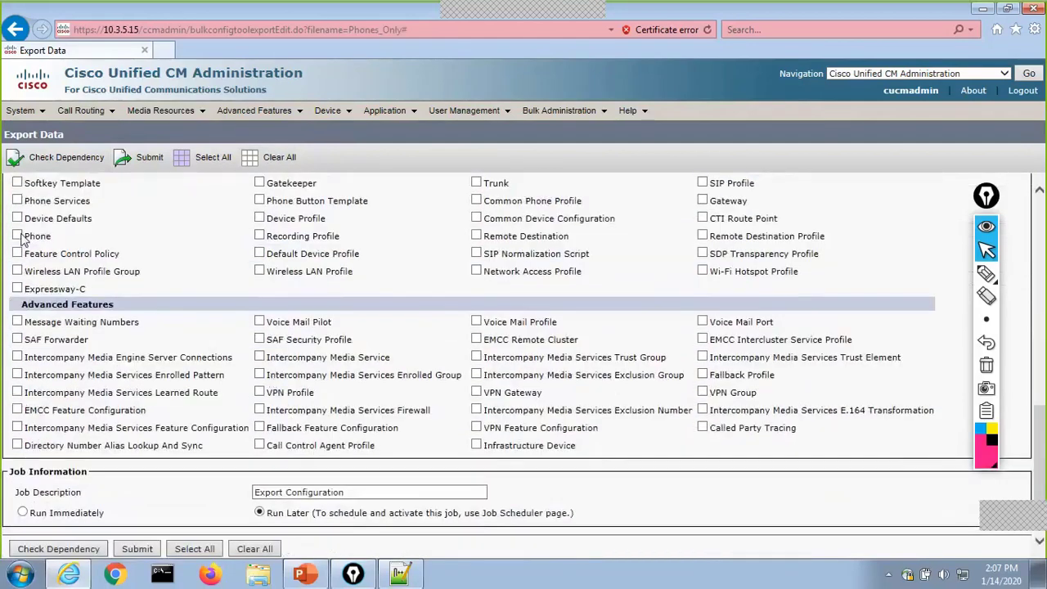
{"action": "left_click", "coordinate": [17, 235]}
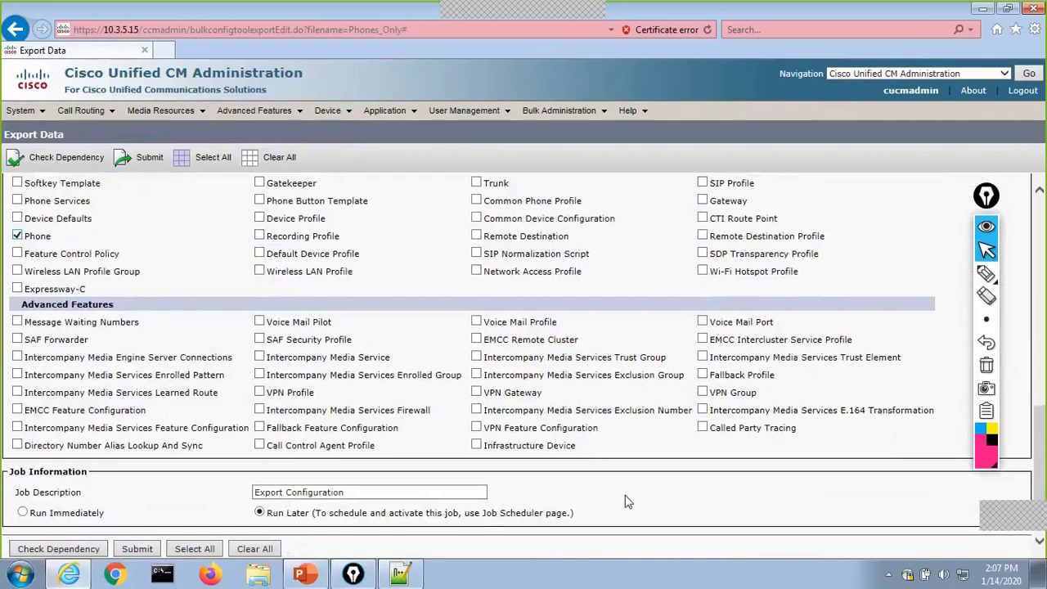
{"action": "scroll", "coordinate": [624, 501], "scroll_direction": "up", "scroll_amount": 8}
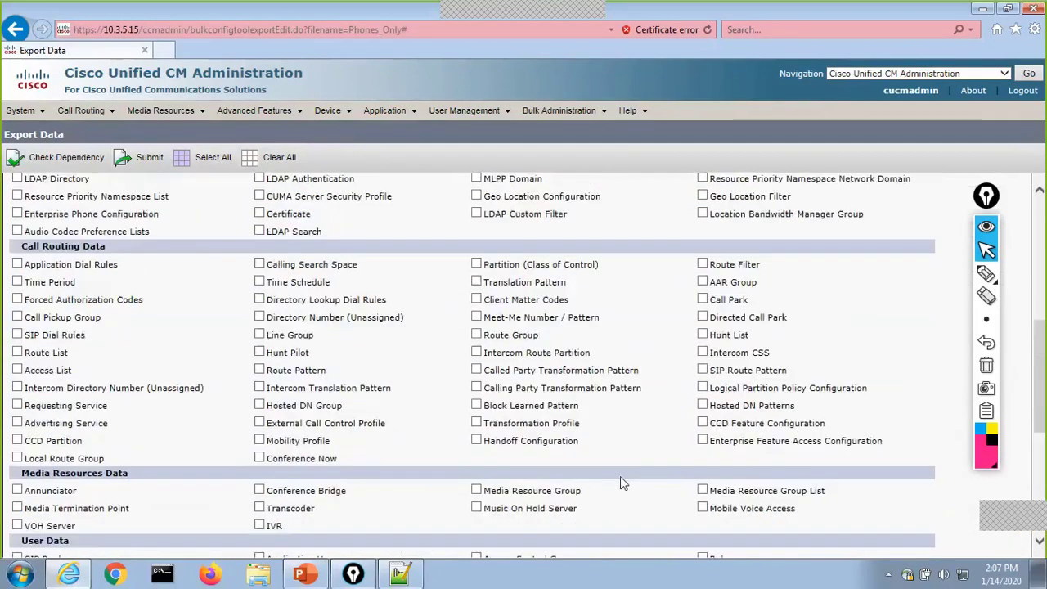
{"action": "scroll", "coordinate": [617, 468], "scroll_direction": "down", "scroll_amount": 5}
{"action": "scroll", "coordinate": [617, 469], "scroll_direction": "down", "scroll_amount": 4}
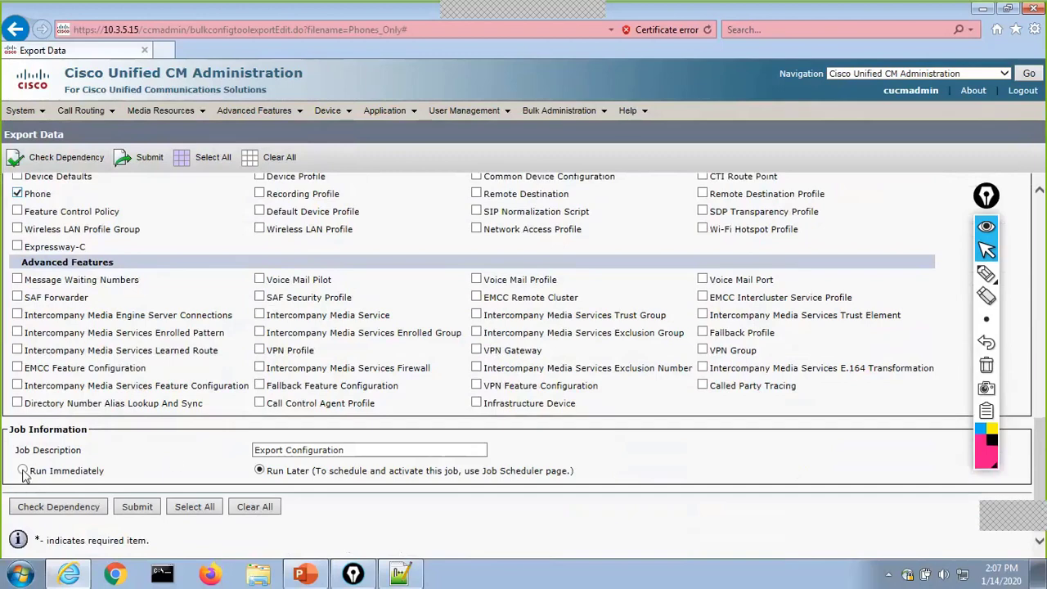
{"action": "left_click", "coordinate": [22, 471]}
{"action": "left_click", "coordinate": [138, 507]}
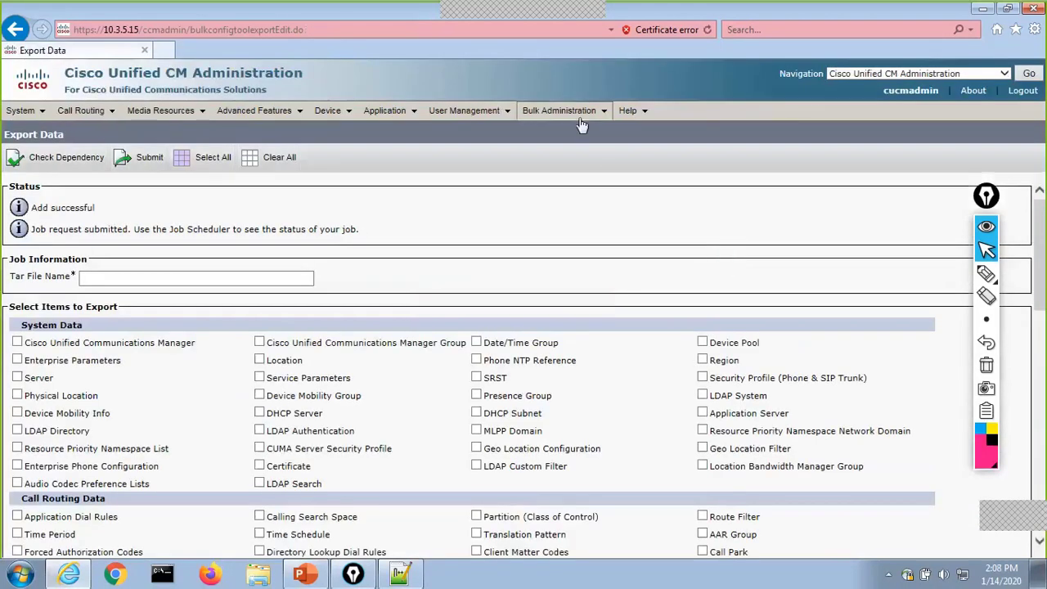
Step: Open Bulk Administration > Job Scheduler to see the Processing Export Configuration job
{"action": "left_click", "coordinate": [576, 110]}
{"action": "left_click", "coordinate": [571, 482]}
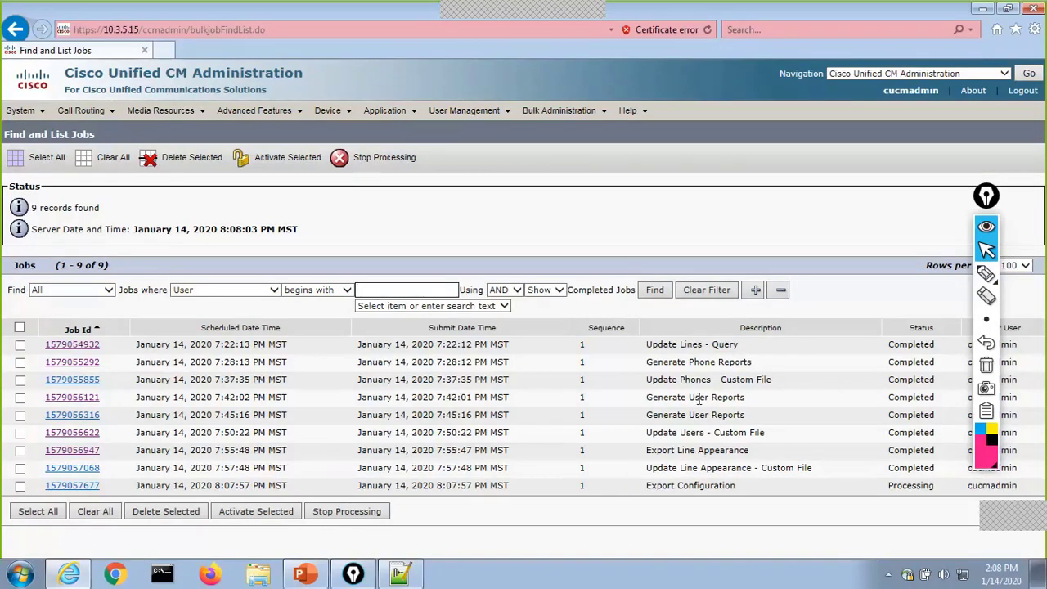
{"action": "left_click", "coordinate": [661, 292]}
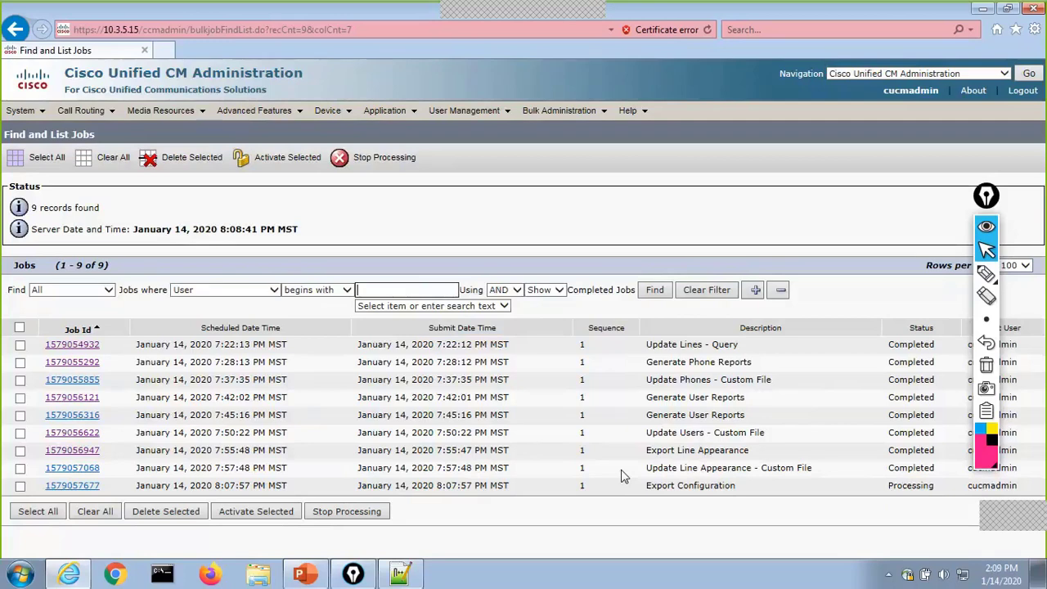
{"action": "left_click", "coordinate": [653, 292]}
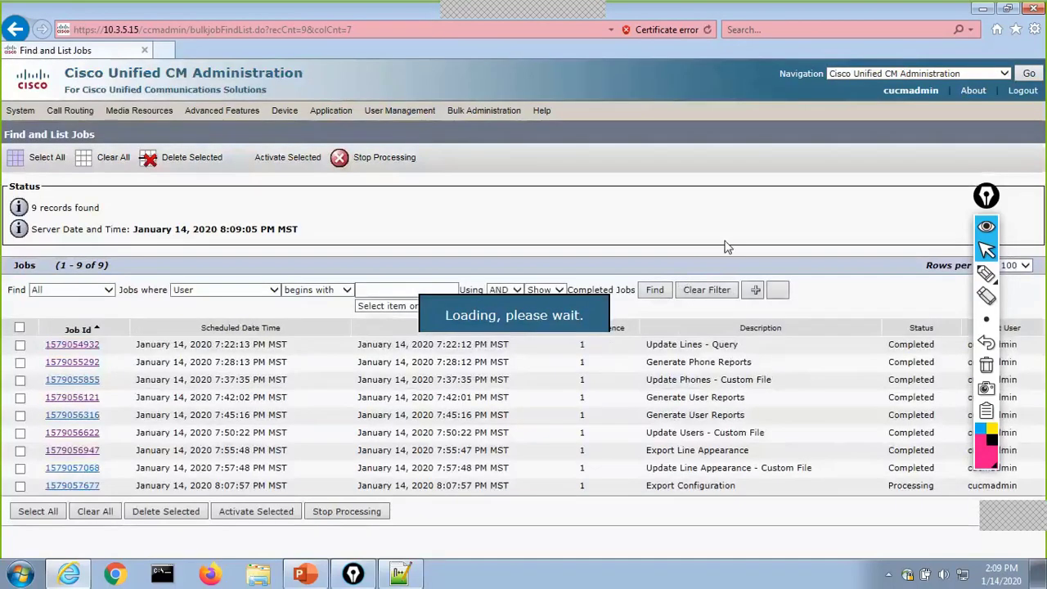
{"action": "left_click", "coordinate": [655, 293]}
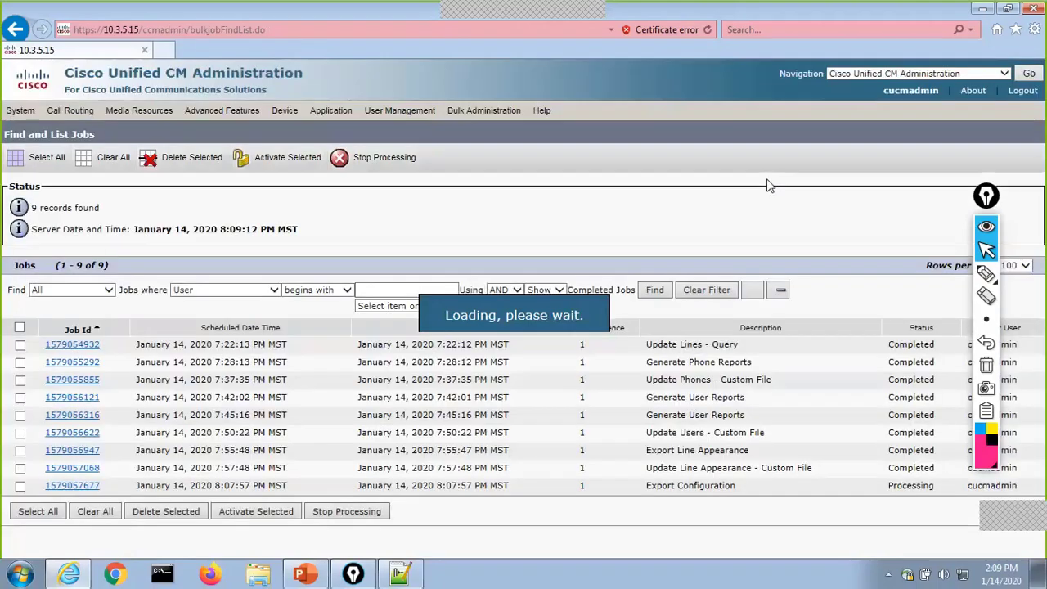
{"action": "left_click", "coordinate": [654, 293]}
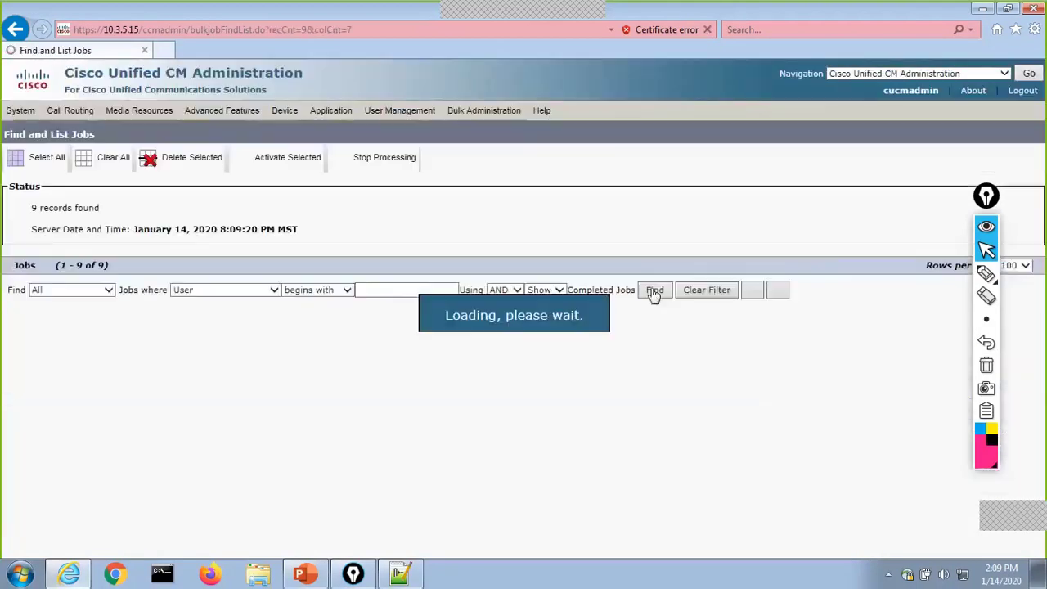
{"action": "left_click", "coordinate": [654, 292]}
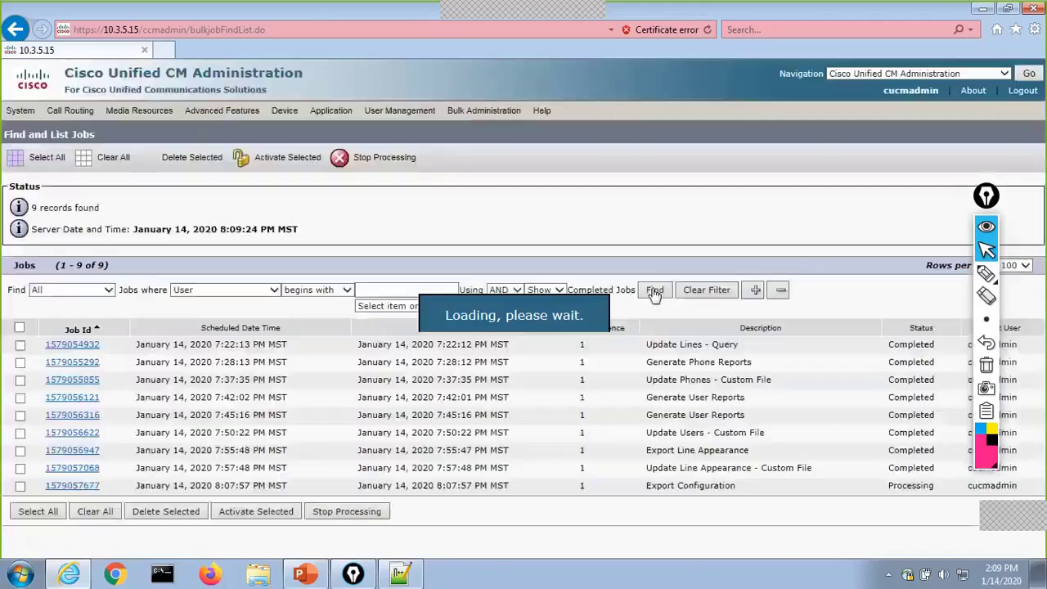
{"action": "left_click", "coordinate": [654, 291]}
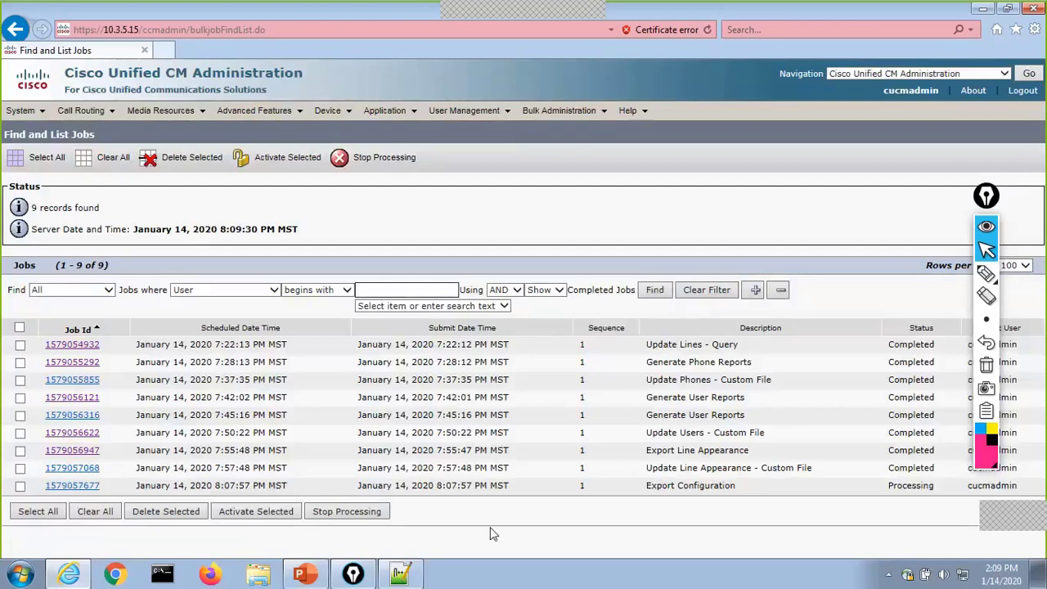
Step: In PowerPoint, present from slide 22 to slide 23, then exit to editing view
{"action": "left_click", "coordinate": [305, 573]}
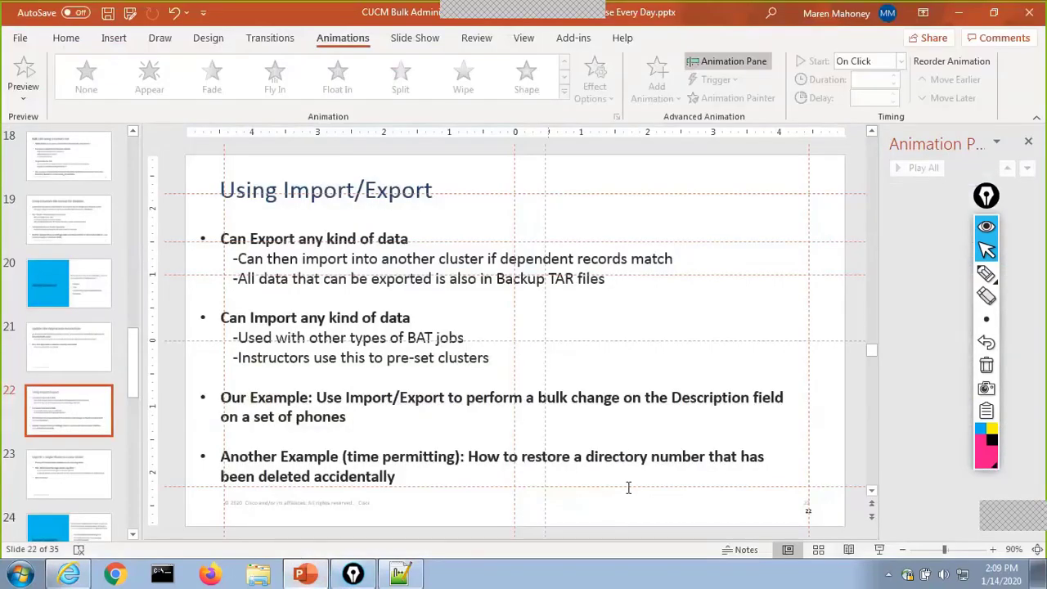
{"action": "left_click", "coordinate": [879, 550]}
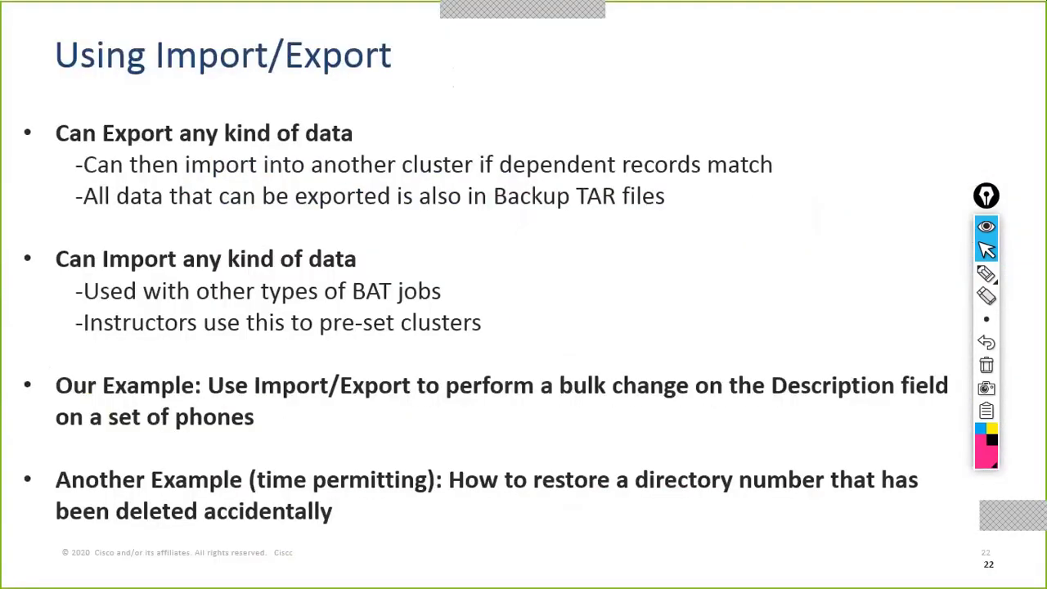
{"action": "key", "text": "Right"}
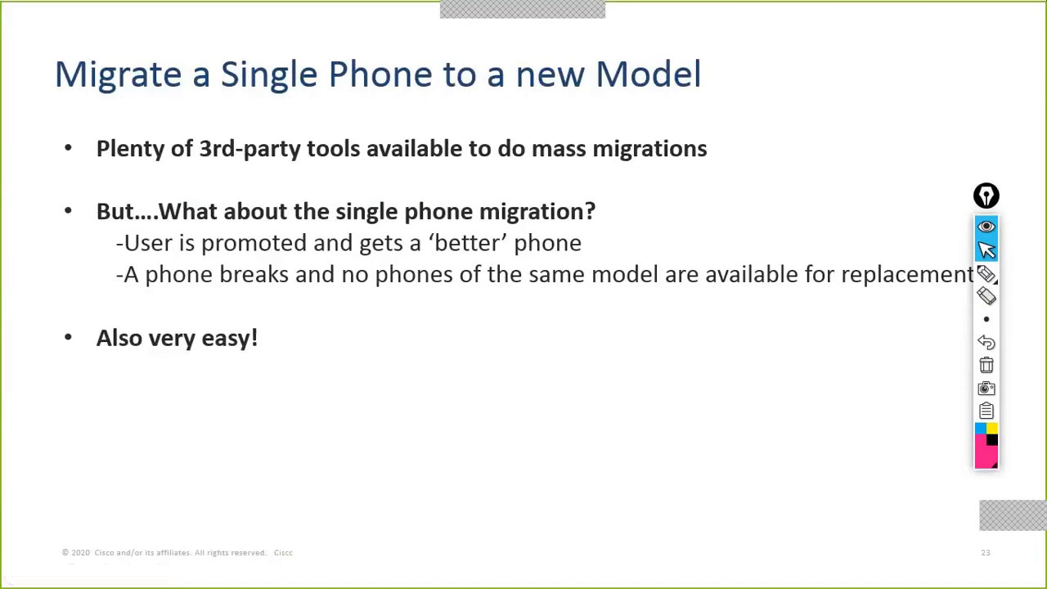
{"action": "key", "text": "Escape"}
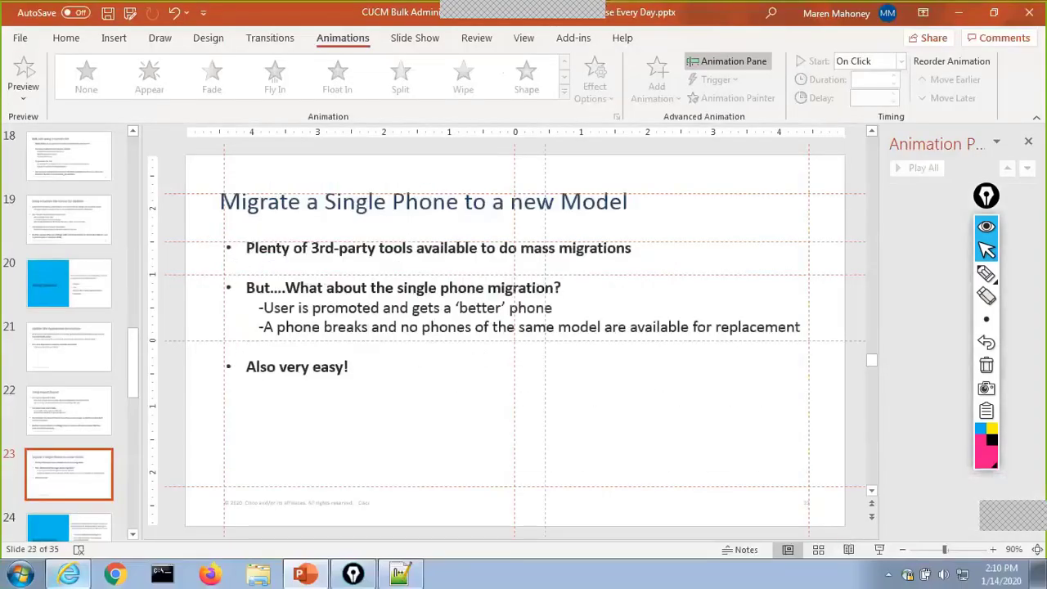
Step: Start a new template from Bulk Administration > Phones > Phone Template with Add New
{"action": "left_click", "coordinate": [68, 574]}
{"action": "mouse_move", "coordinate": [573, 115]}
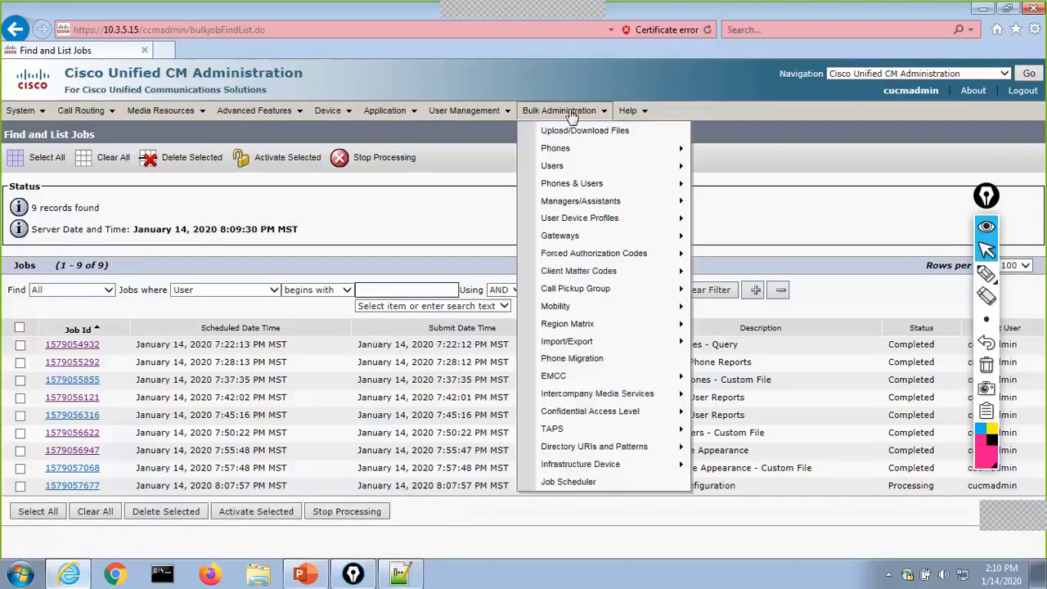
{"action": "mouse_move", "coordinate": [579, 155]}
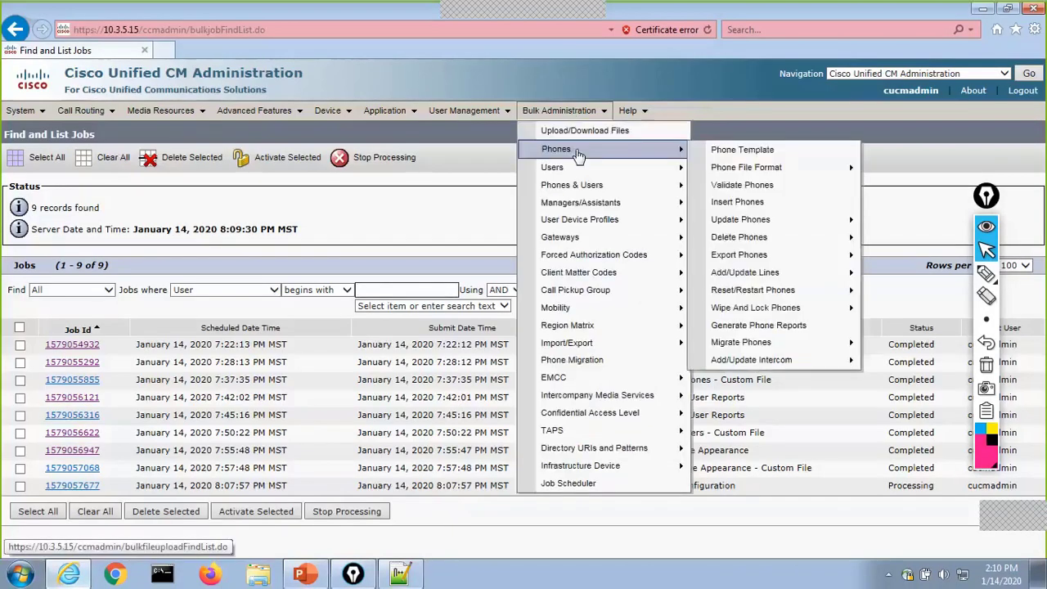
{"action": "left_click", "coordinate": [786, 157]}
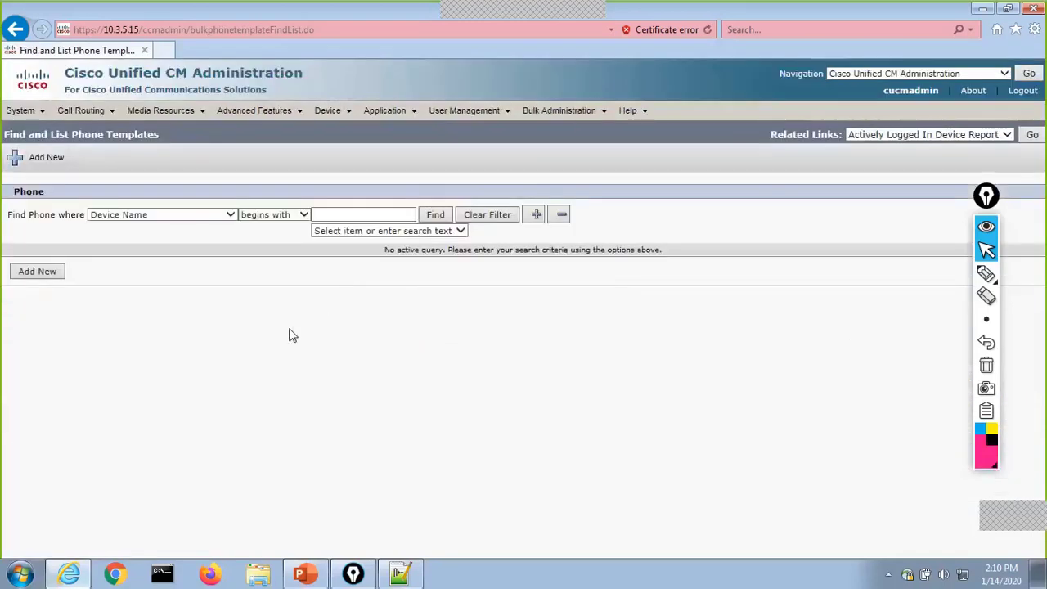
{"action": "left_click", "coordinate": [54, 273]}
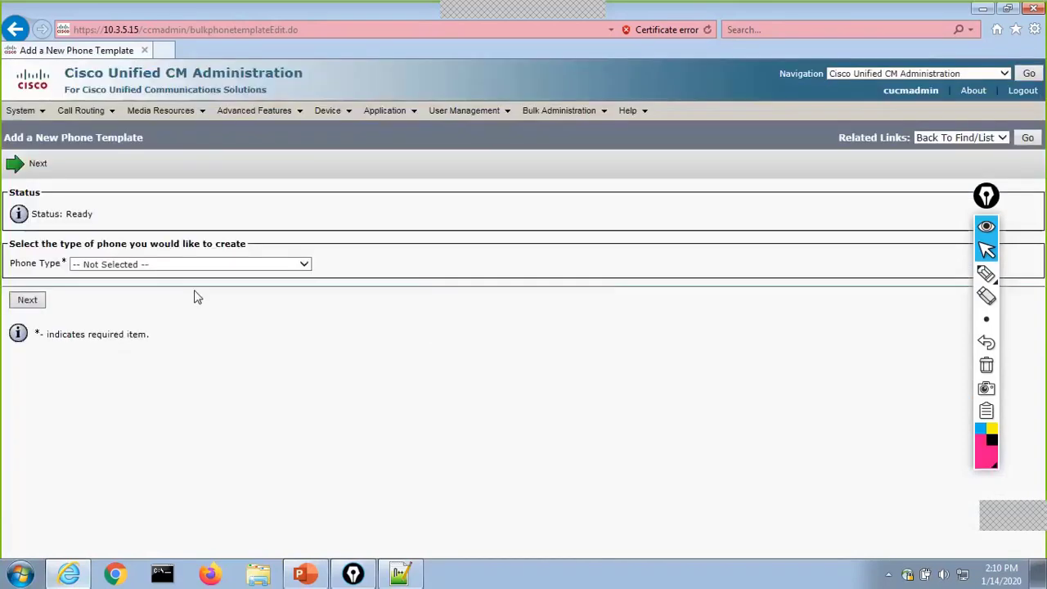
Step: Choose Cisco 8945 as the phone type and SIP as the device protocol
{"action": "left_click", "coordinate": [168, 265]}
{"action": "scroll", "coordinate": [225, 352], "scroll_direction": "down", "scroll_amount": 9}
{"action": "scroll", "coordinate": [241, 379], "scroll_direction": "down", "scroll_amount": 6}
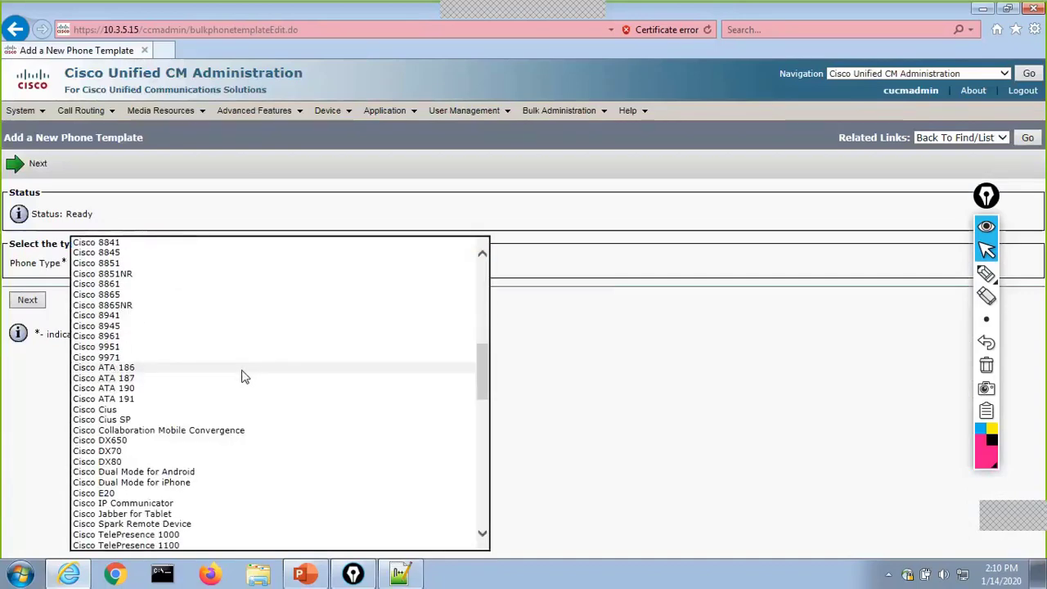
{"action": "left_click", "coordinate": [142, 329]}
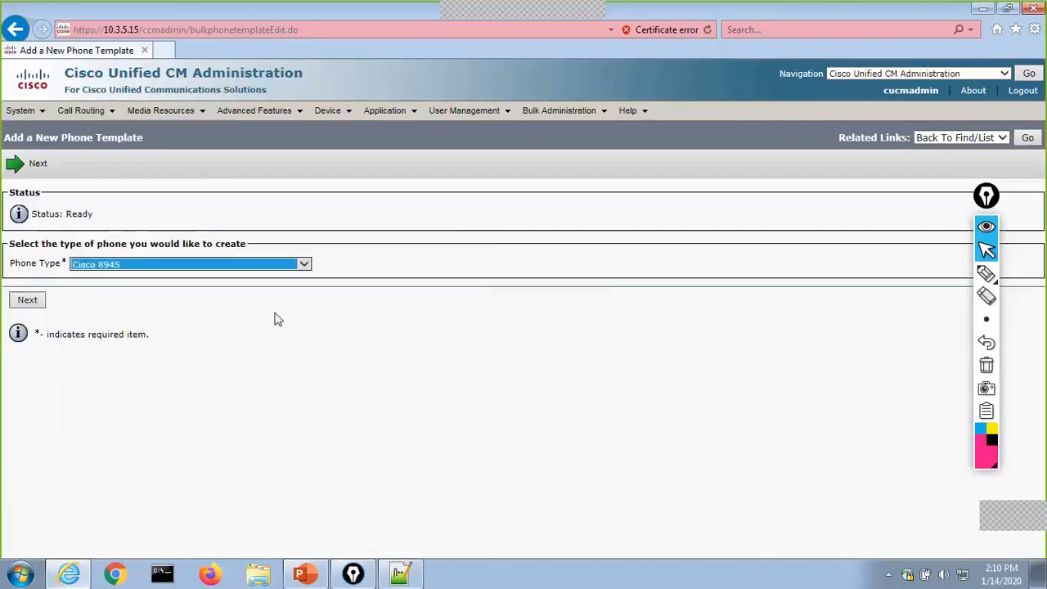
{"action": "left_click", "coordinate": [27, 301]}
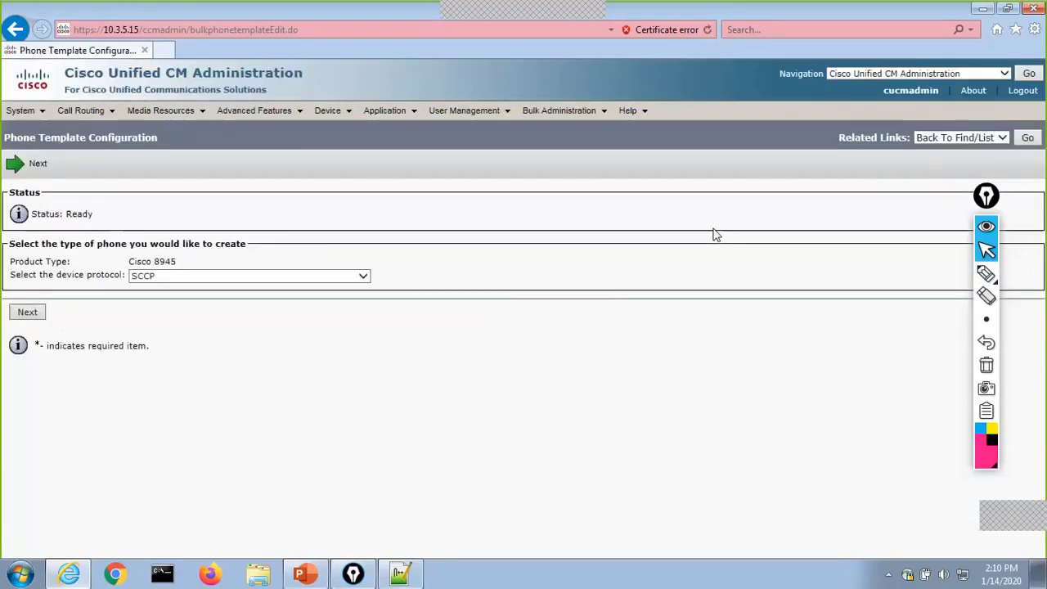
{"action": "left_click", "coordinate": [173, 280]}
{"action": "left_click", "coordinate": [177, 287]}
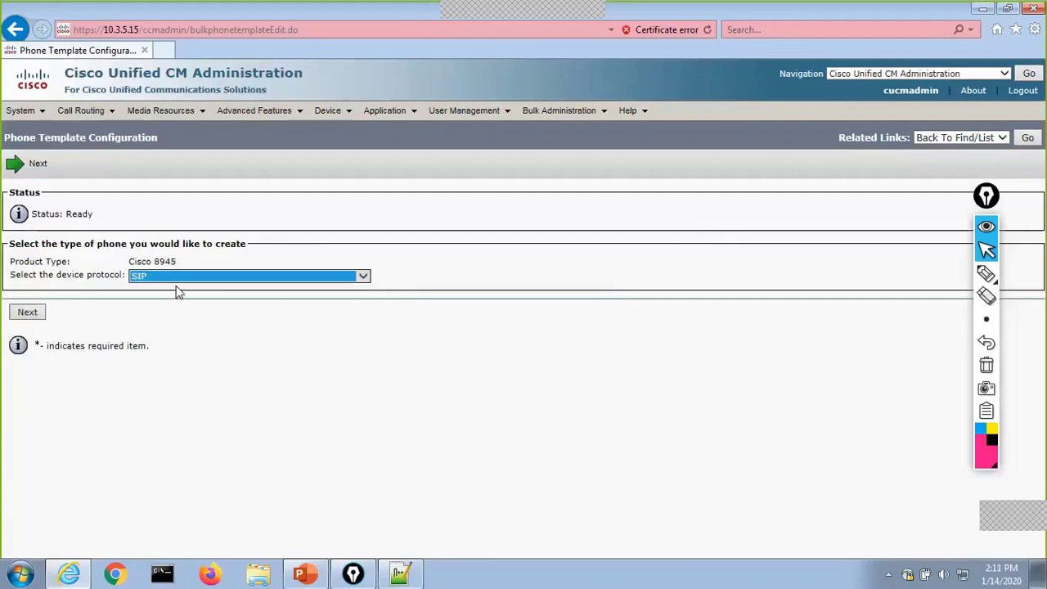
{"action": "left_click", "coordinate": [23, 317]}
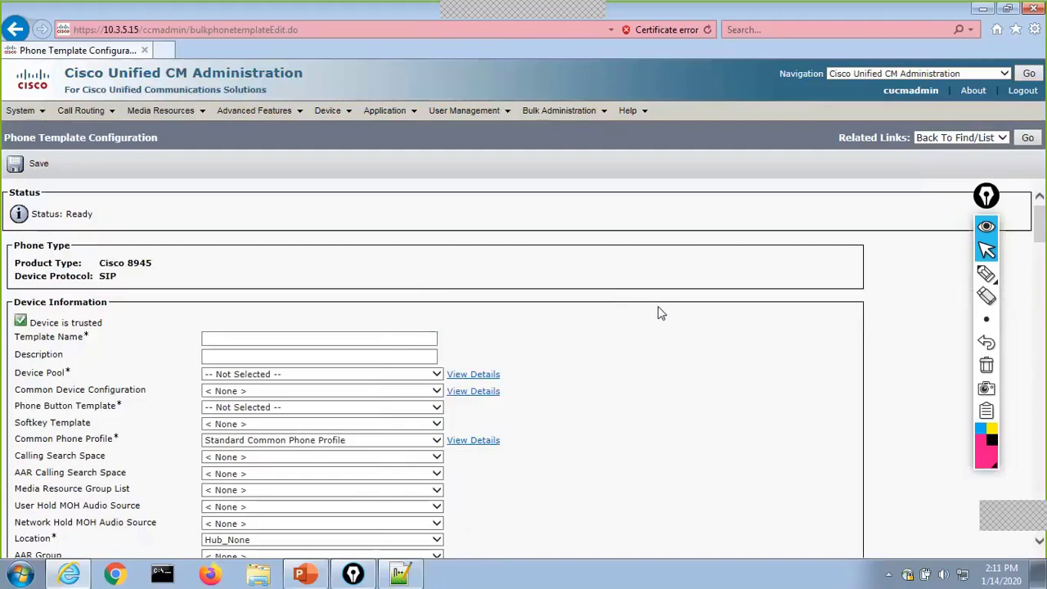
Step: Name the template 8945_Migrate with Default device pool and Standard 8945 SIP button template
{"action": "left_click", "coordinate": [410, 340]}
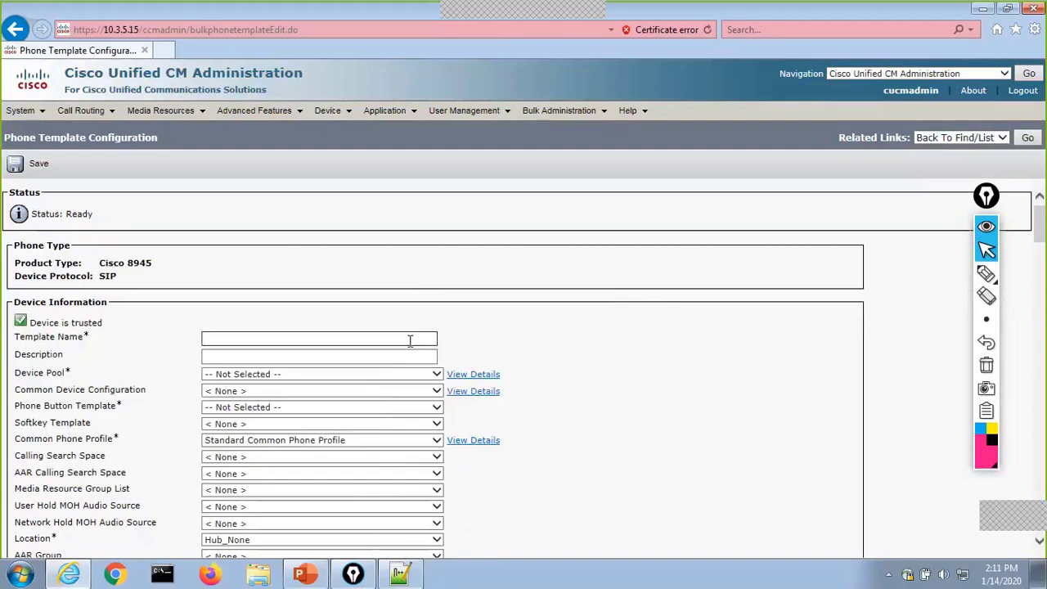
{"action": "type", "text": "8945_Migrate"}
{"action": "left_click", "coordinate": [266, 381]}
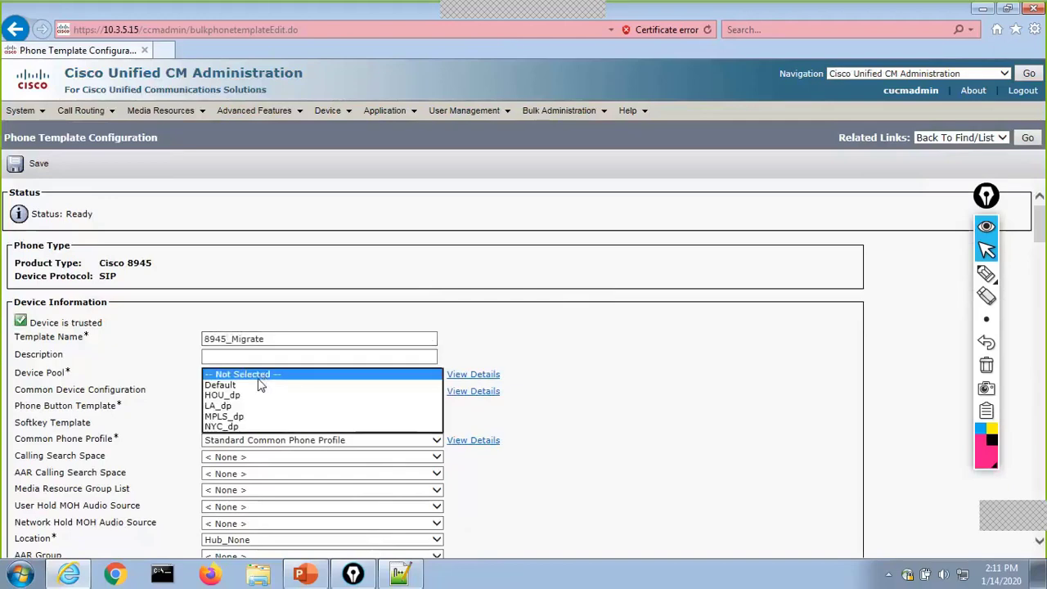
{"action": "left_click", "coordinate": [261, 385]}
{"action": "left_click", "coordinate": [483, 302]}
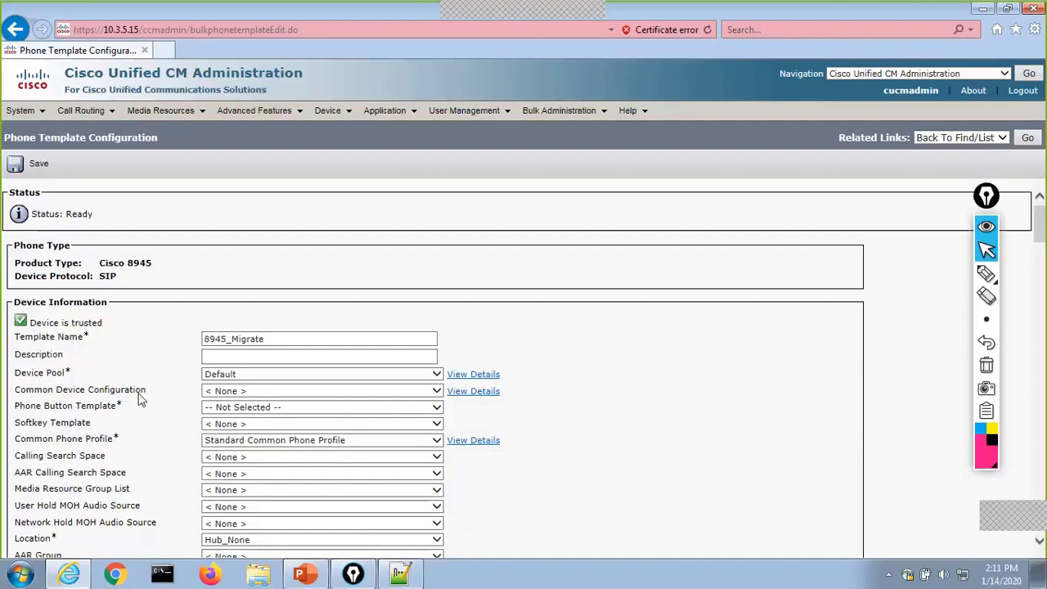
{"action": "left_click", "coordinate": [269, 406]}
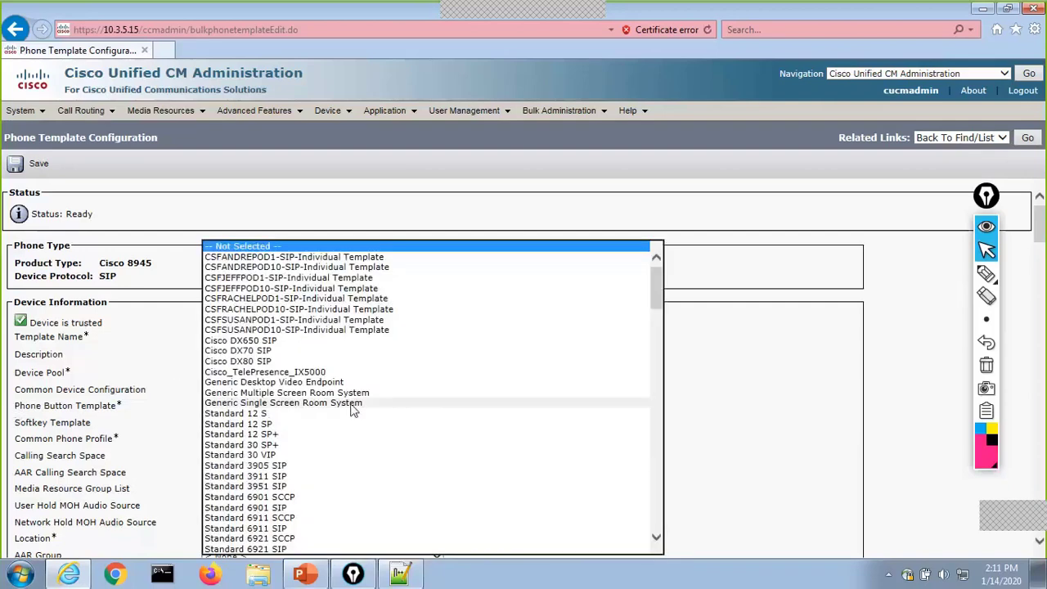
{"action": "scroll", "coordinate": [372, 421], "scroll_direction": "down", "scroll_amount": 5}
{"action": "scroll", "coordinate": [372, 427], "scroll_direction": "down", "scroll_amount": 15}
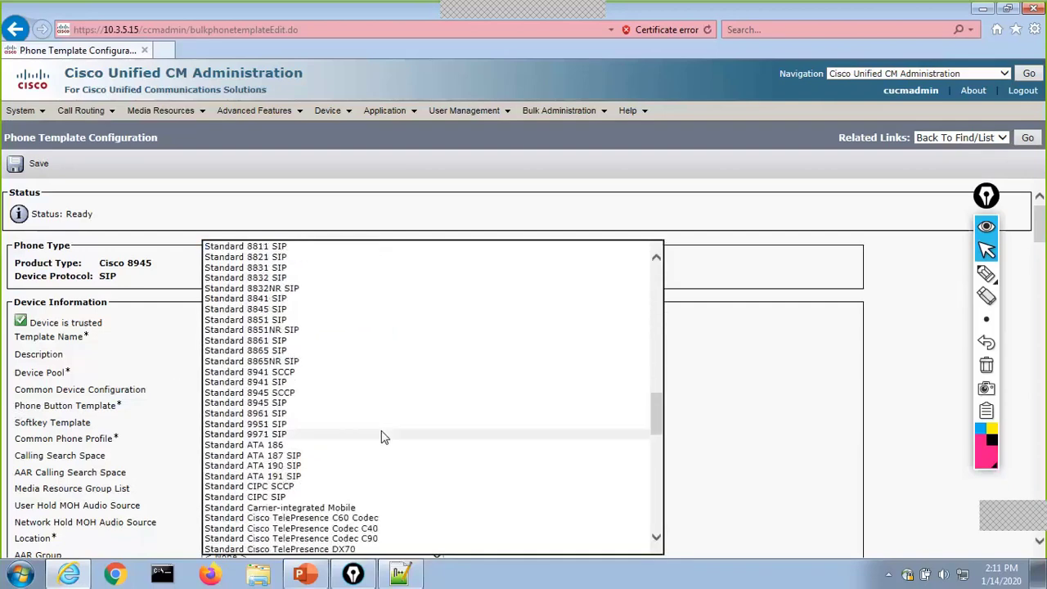
{"action": "left_click", "coordinate": [326, 402]}
{"action": "left_click", "coordinate": [603, 360]}
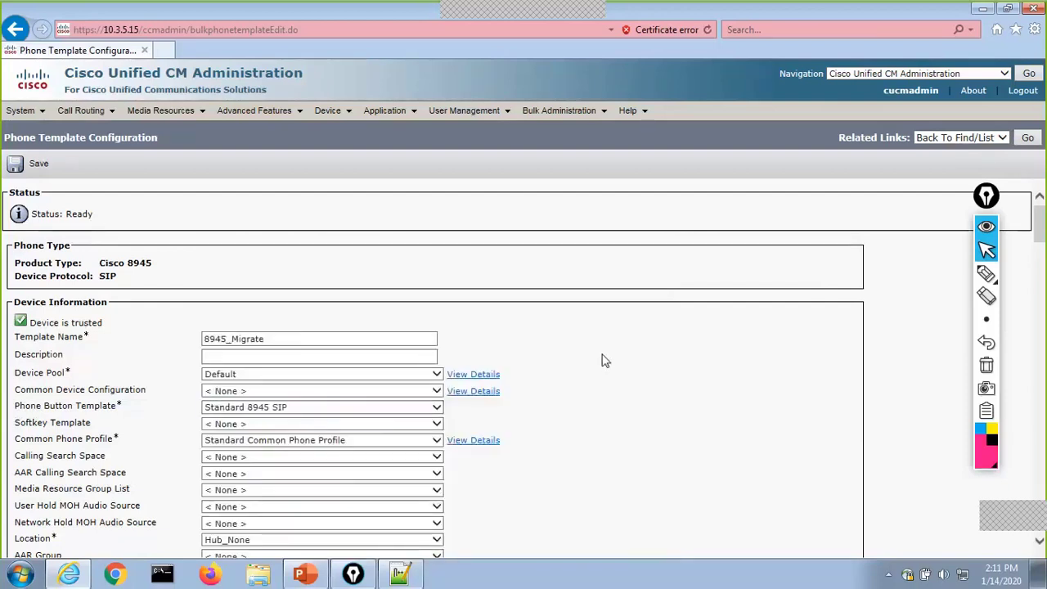
Step: Set the Cisco 8945 standard non-secure SIP security profile and Standard SIP Profile, then save
{"action": "scroll", "coordinate": [603, 364], "scroll_direction": "down", "scroll_amount": 10}
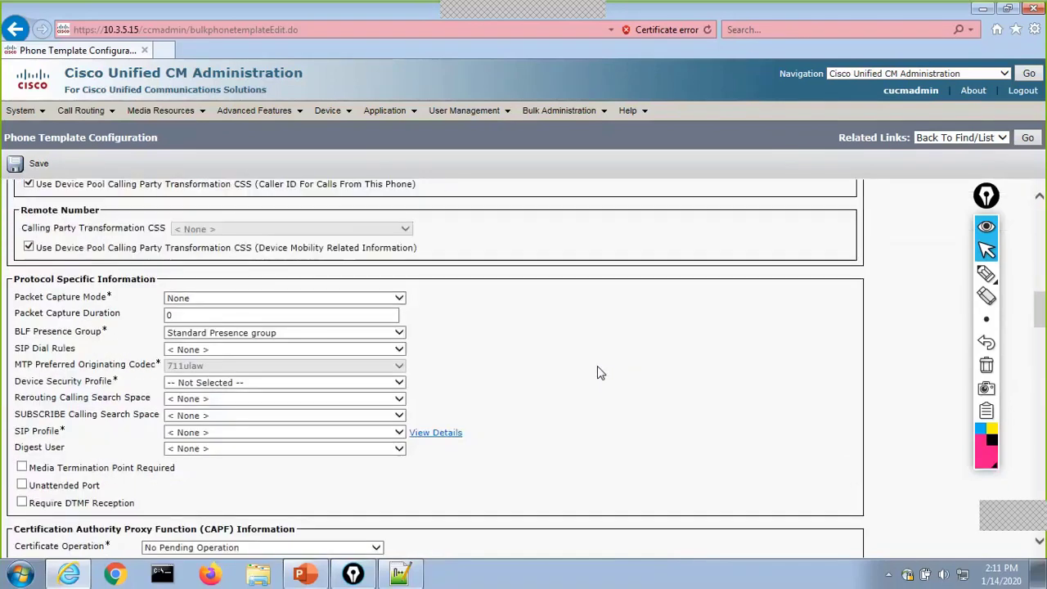
{"action": "left_click", "coordinate": [170, 383]}
{"action": "left_click", "coordinate": [184, 392]}
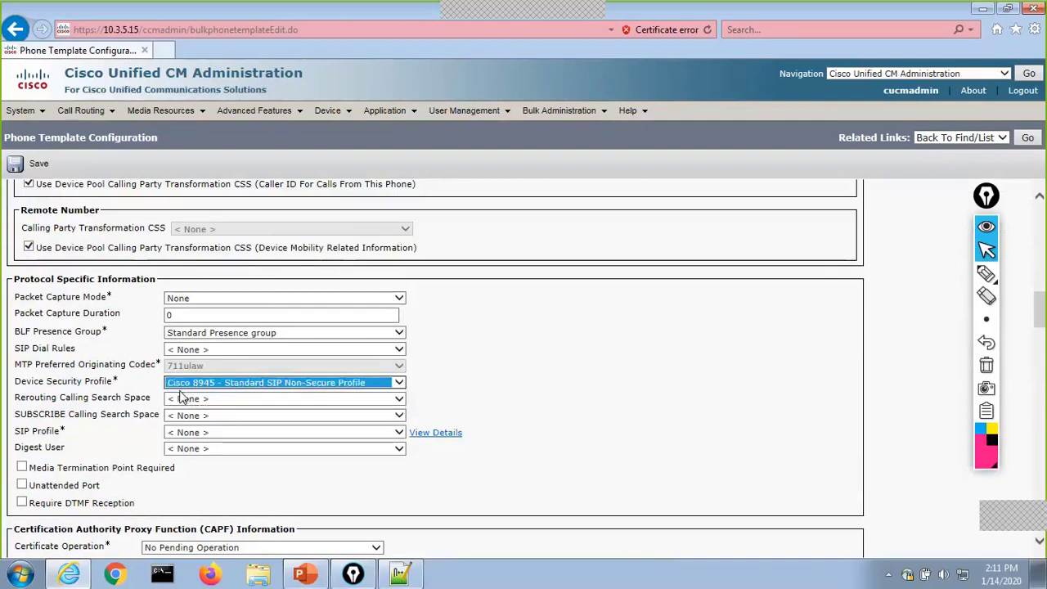
{"action": "left_click", "coordinate": [188, 434]}
{"action": "left_click", "coordinate": [190, 442]}
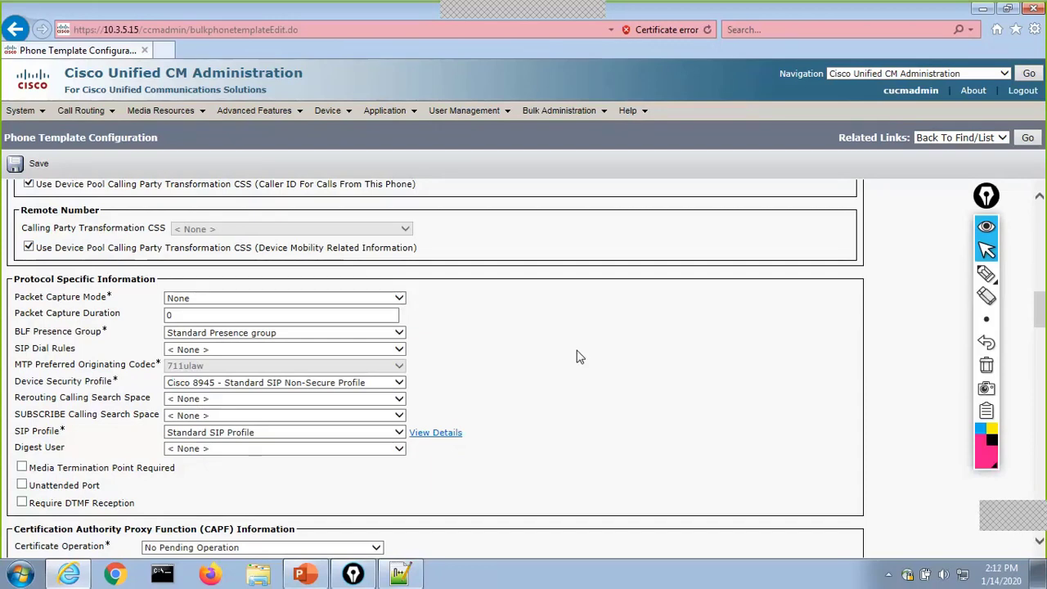
{"action": "left_click", "coordinate": [17, 165]}
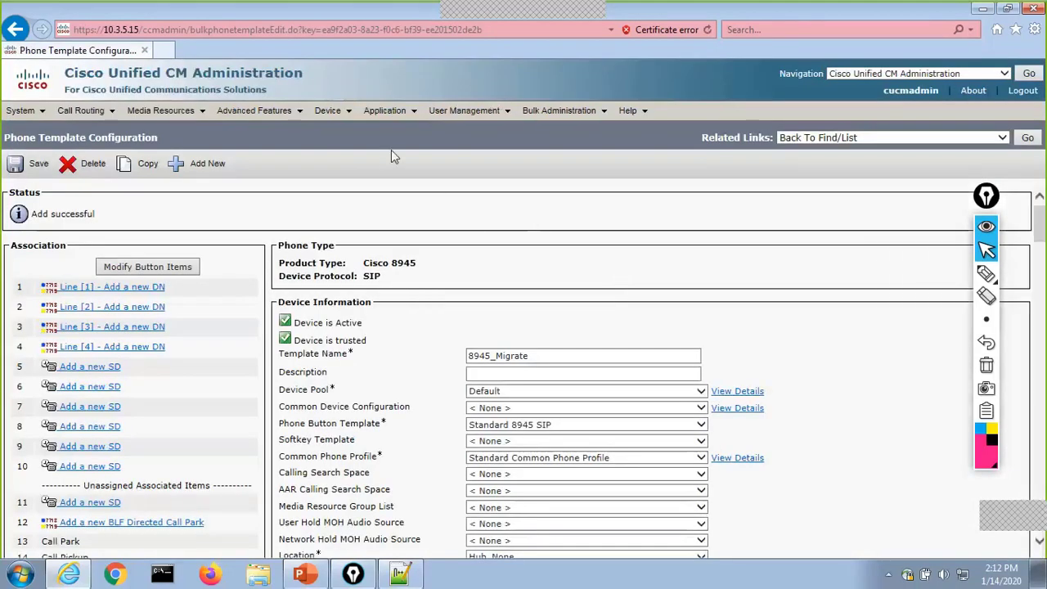
{"action": "mouse_move", "coordinate": [327, 111]}
{"action": "left_click", "coordinate": [351, 186]}
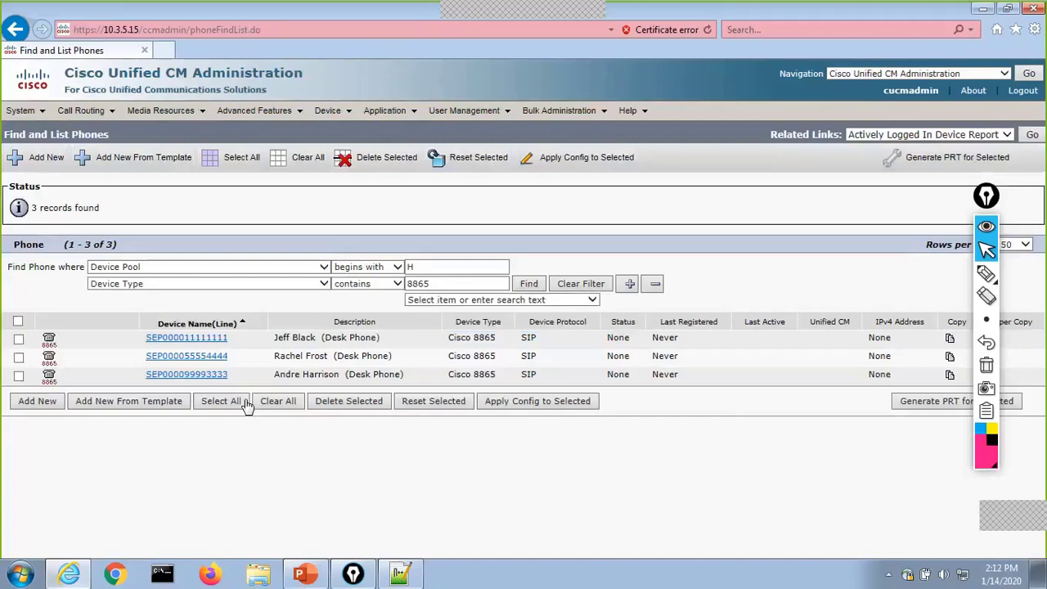
{"action": "left_click", "coordinate": [199, 344]}
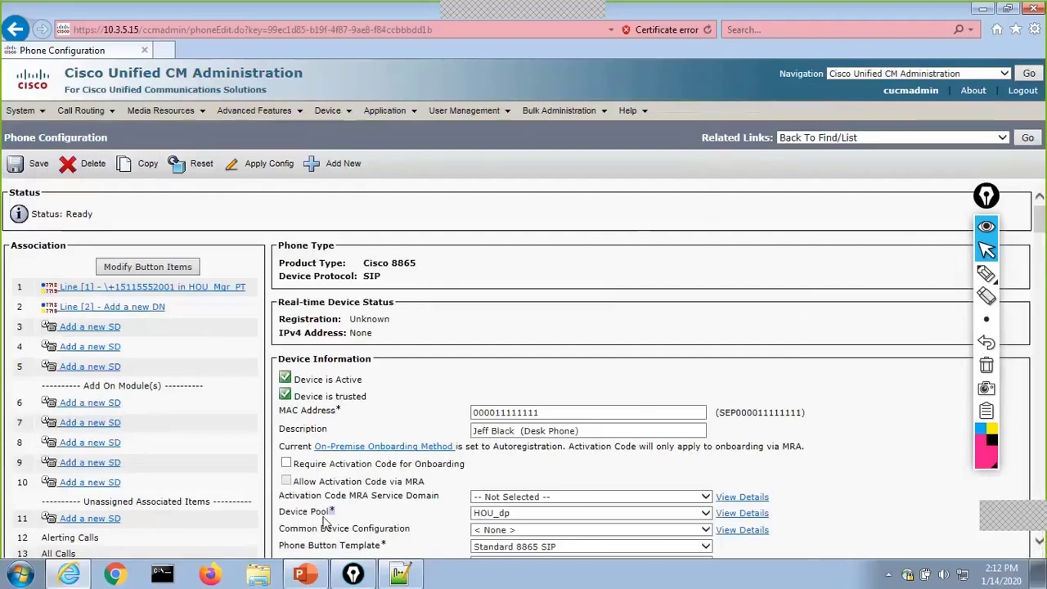
{"action": "left_click_drag", "start_coordinate": [284, 515], "coordinate": [333, 515]}
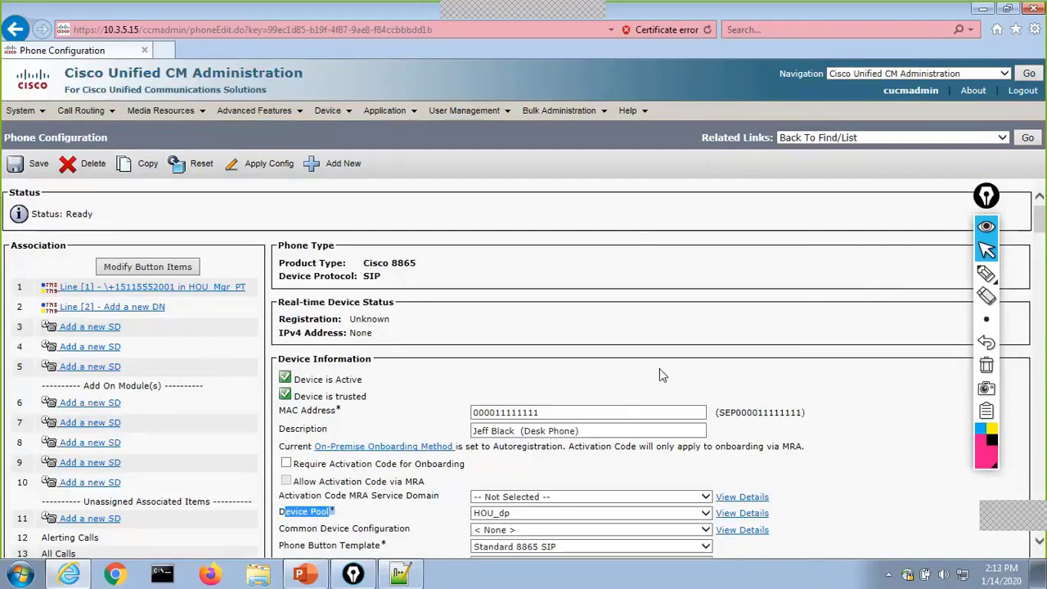
{"action": "left_click", "coordinate": [805, 139]}
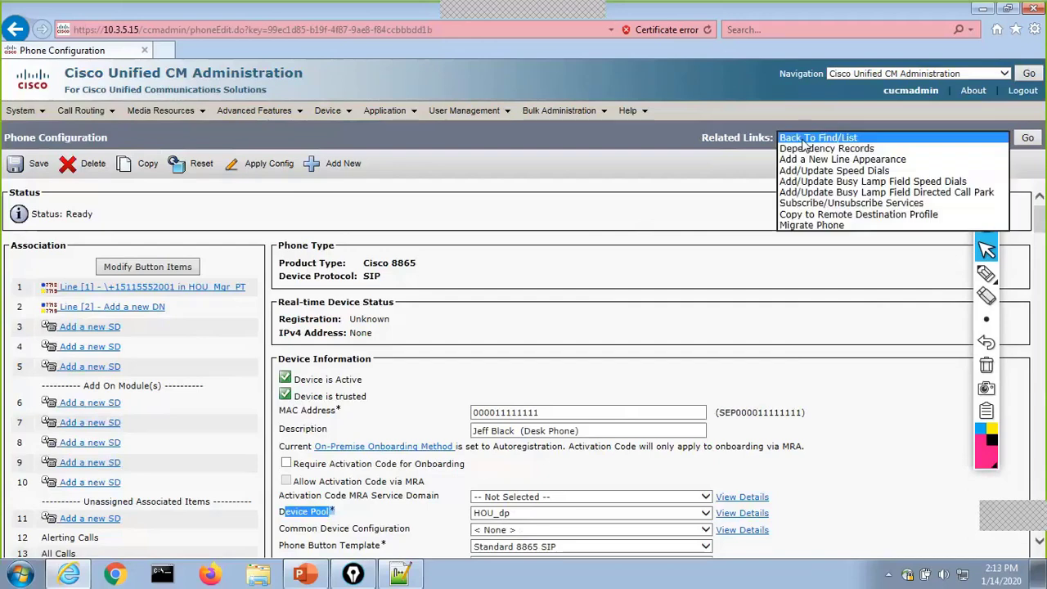
{"action": "left_click", "coordinate": [824, 226]}
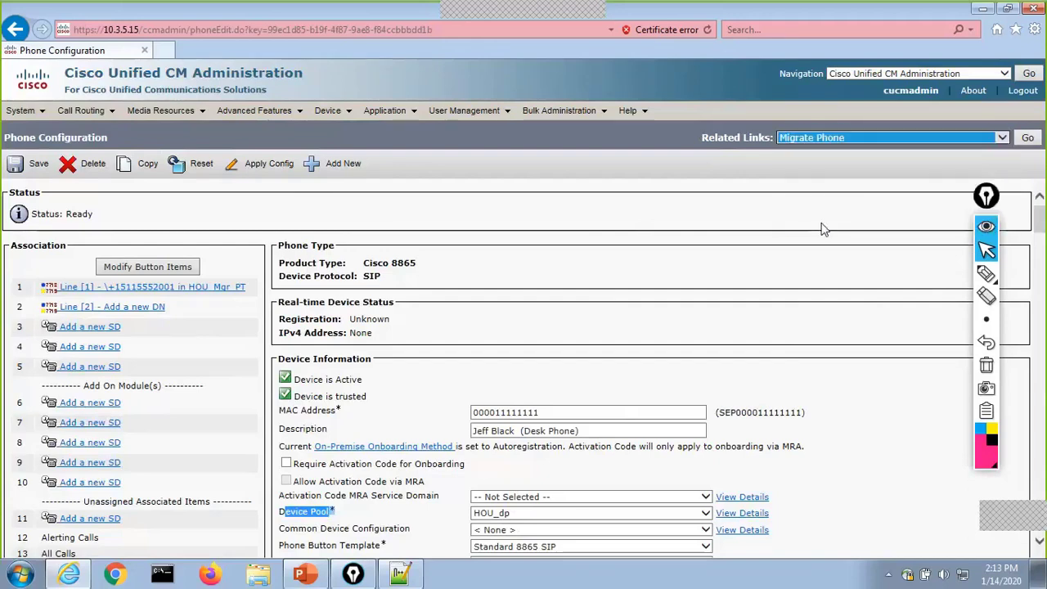
Step: Migrate the phone with template 8945_Migrate, MAC aaaabbbbc and a new-phone description, confirming the change
{"action": "left_click", "coordinate": [1027, 137]}
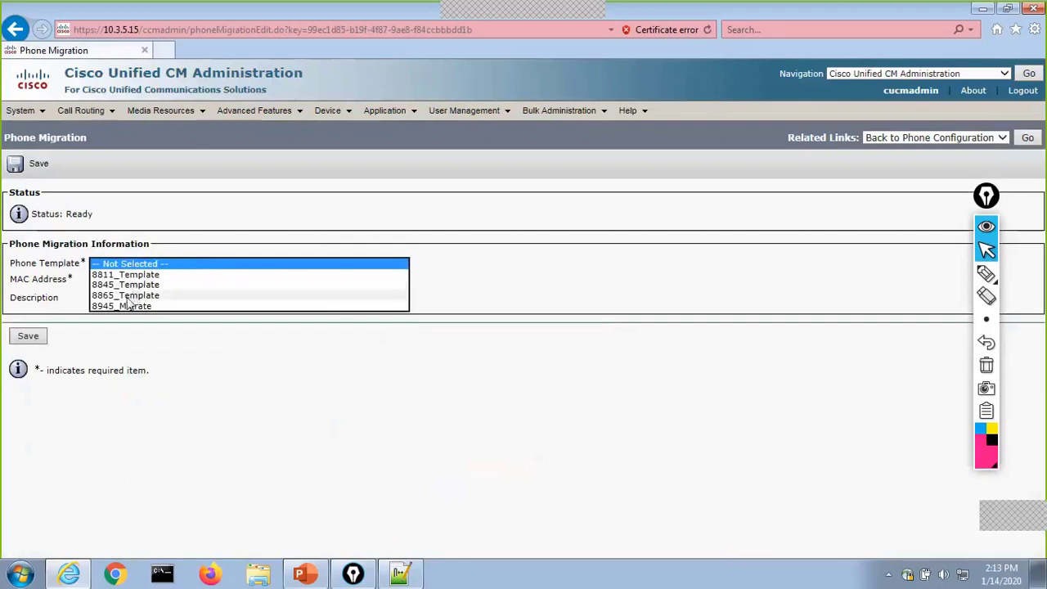
{"action": "left_click", "coordinate": [125, 308]}
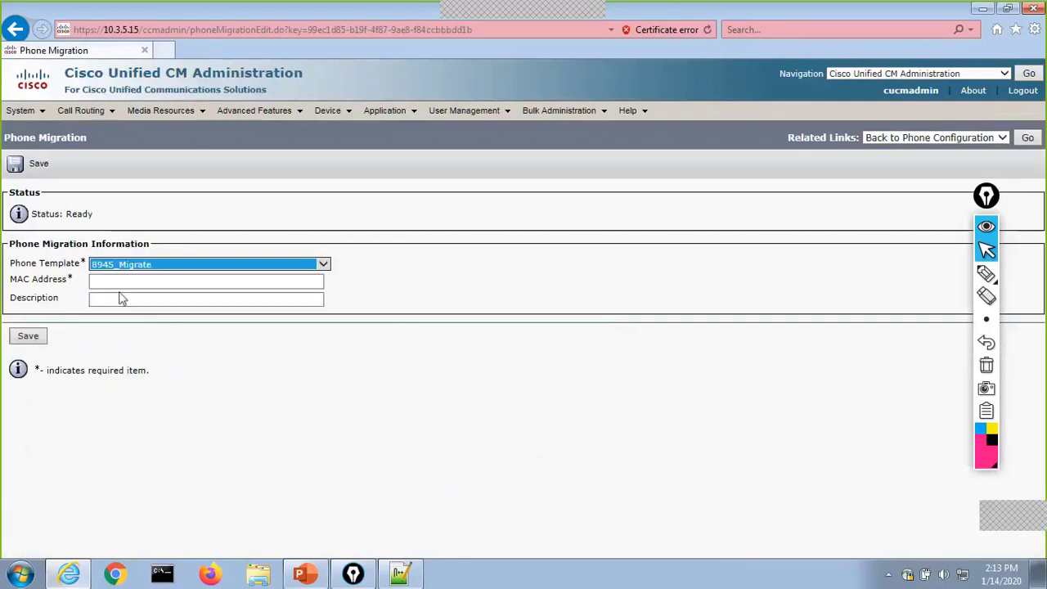
{"action": "left_click", "coordinate": [122, 281]}
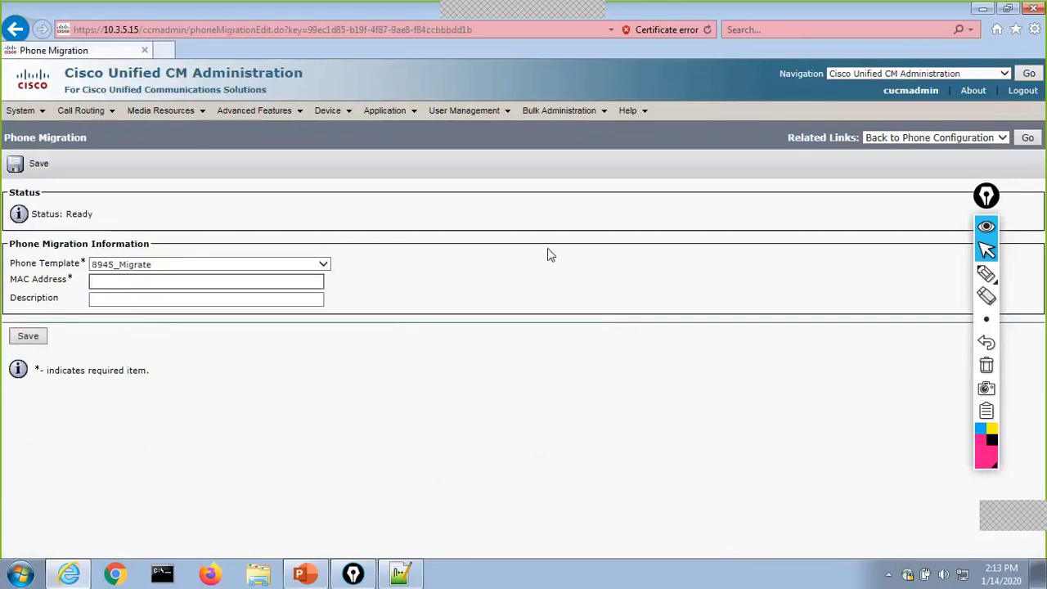
{"action": "type", "text": "aaaabbbbcccc"}
{"action": "left_click", "coordinate": [229, 296]}
{"action": "type", "text": "Je"}
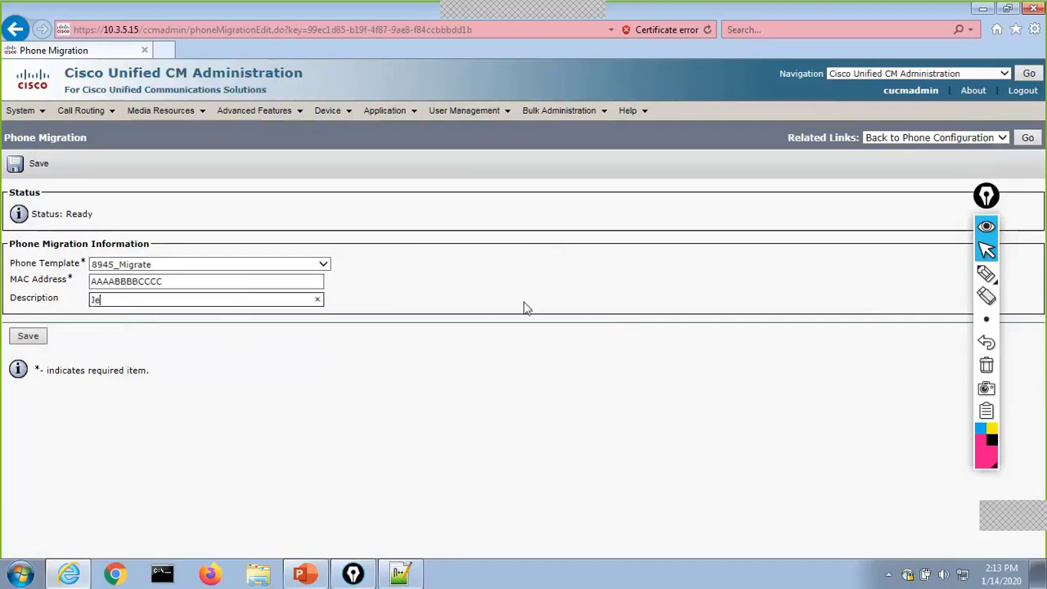
{"action": "type", "text": "ff Black New PHone"}
{"action": "left_click", "coordinate": [28, 335]}
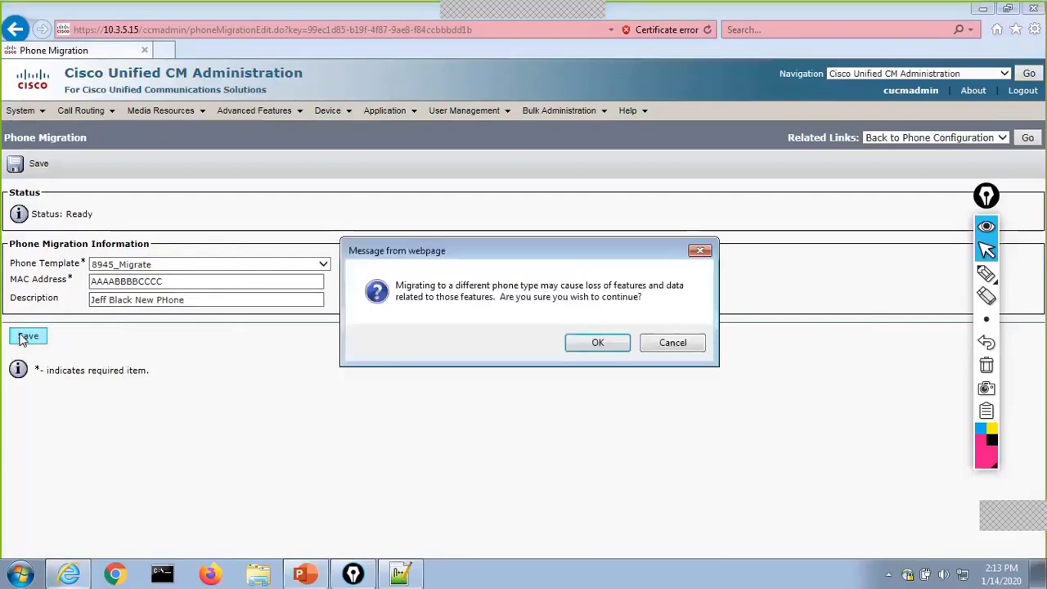
{"action": "left_click", "coordinate": [594, 343]}
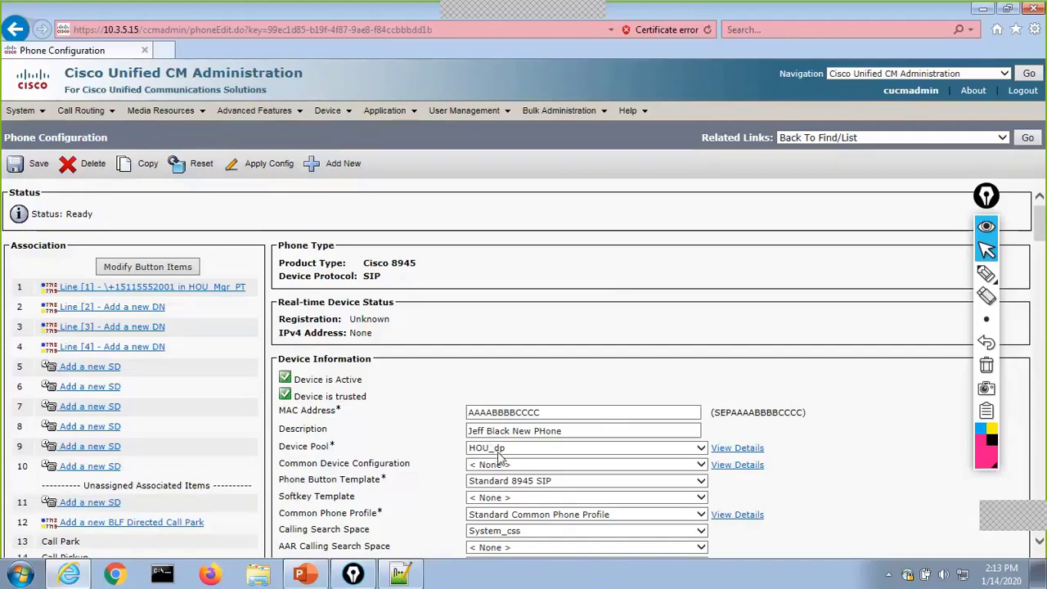
Step: Back on Find and List Phones, drop the Device Pool and Device Type filters to list all 48 phones
{"action": "left_click", "coordinate": [1027, 139]}
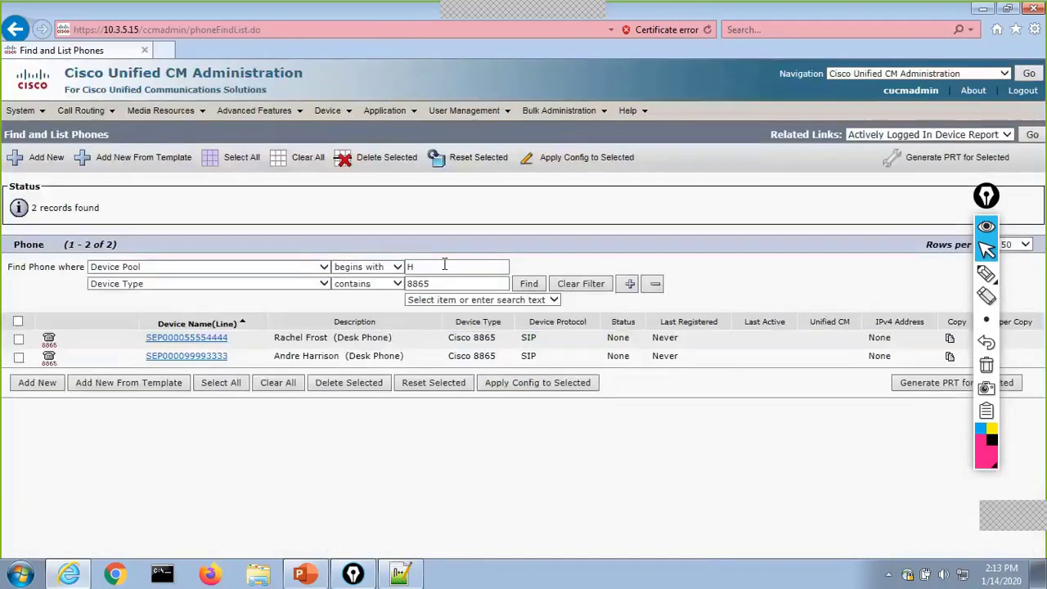
{"action": "key", "text": "BackSpace"}
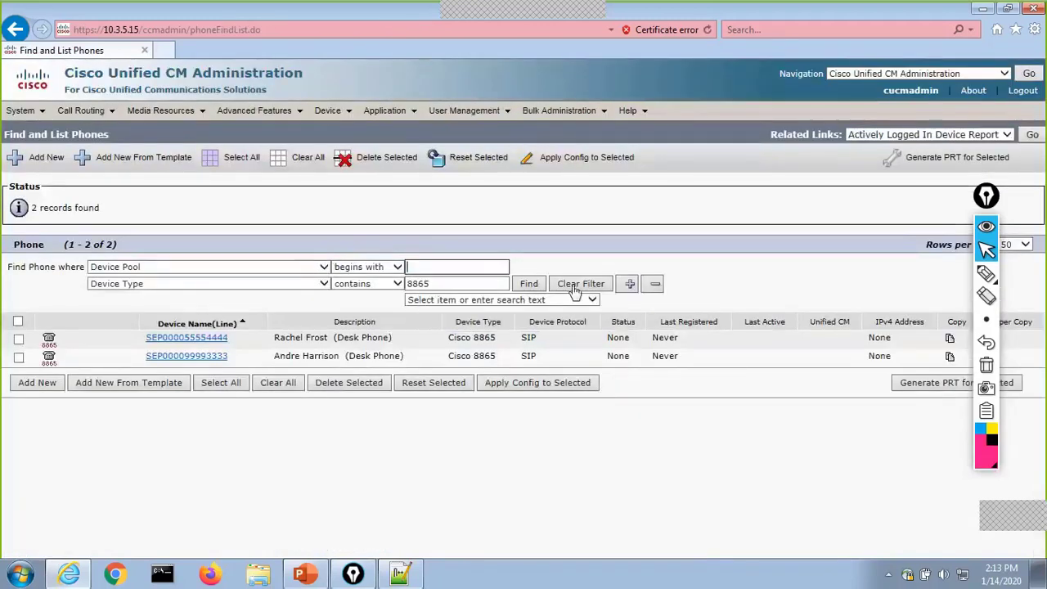
{"action": "left_click", "coordinate": [655, 283]}
{"action": "left_click", "coordinate": [528, 268]}
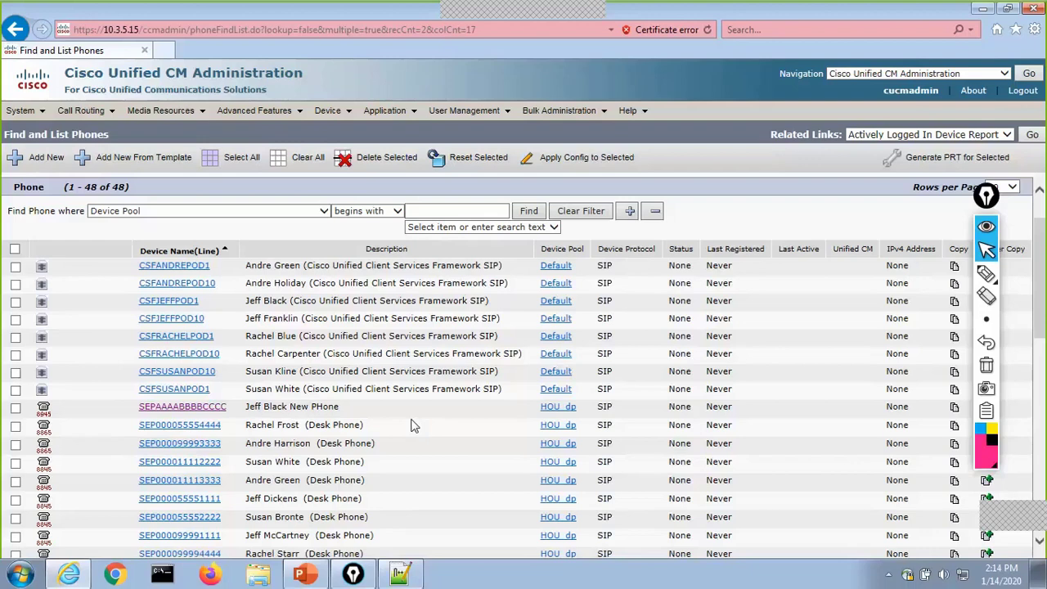
{"action": "mouse_move", "coordinate": [561, 117]}
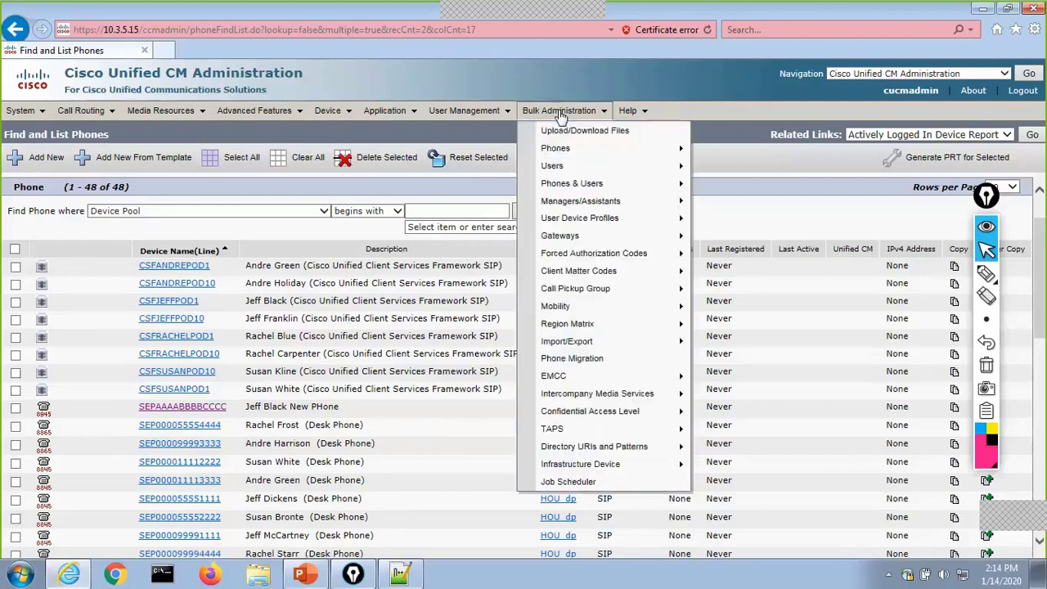
{"action": "left_click", "coordinate": [618, 485]}
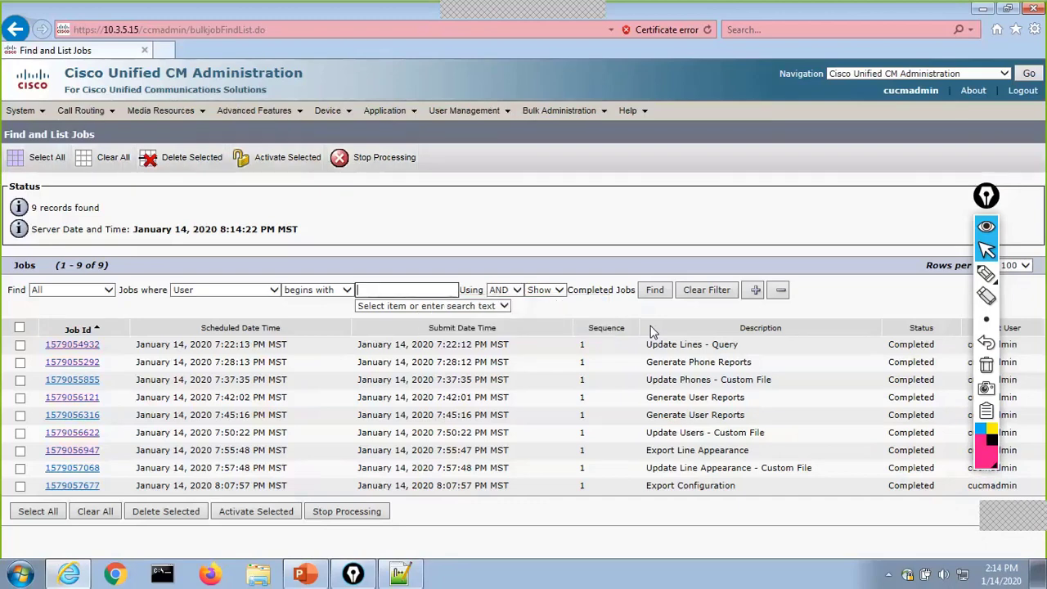
{"action": "left_click", "coordinate": [89, 486]}
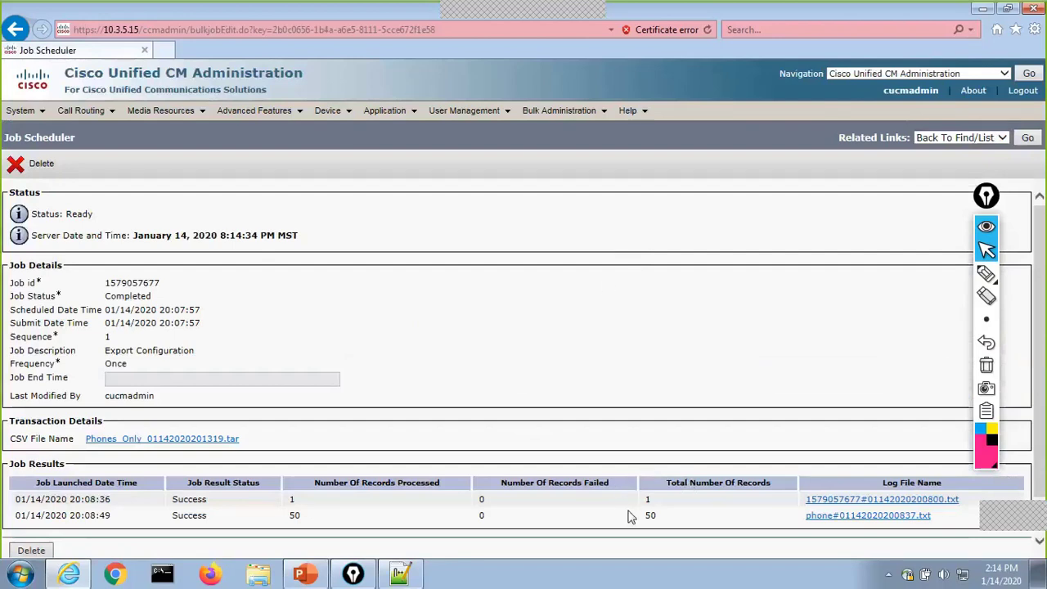
Step: Download the Phones_Only_01142020201319.tar export from Bulk Administration's Upload/Download Files list
{"action": "left_click", "coordinate": [573, 131]}
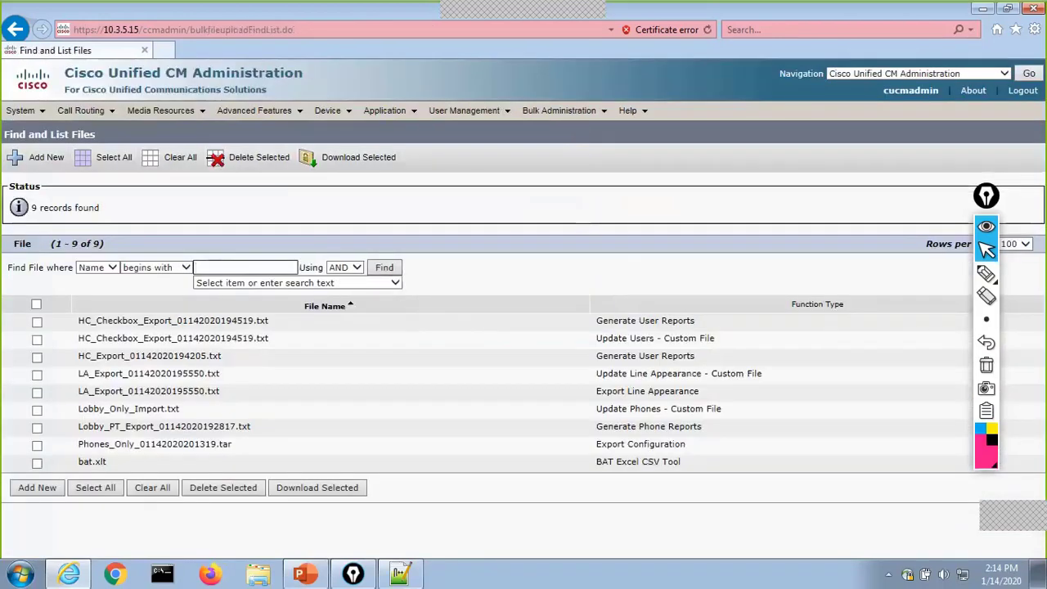
{"action": "left_click", "coordinate": [37, 446]}
{"action": "left_click", "coordinate": [337, 489]}
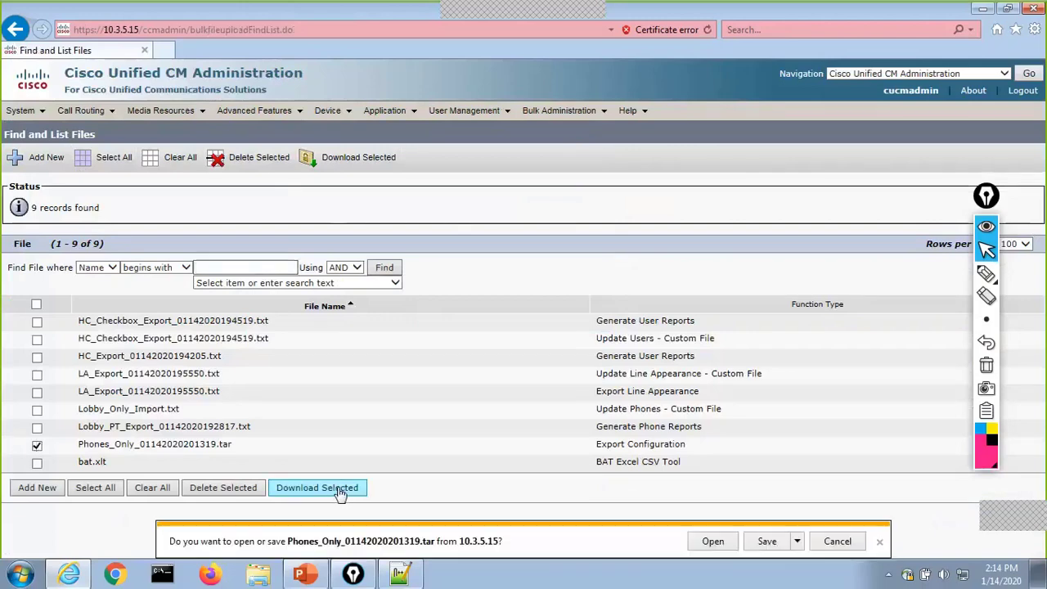
{"action": "left_click", "coordinate": [790, 544]}
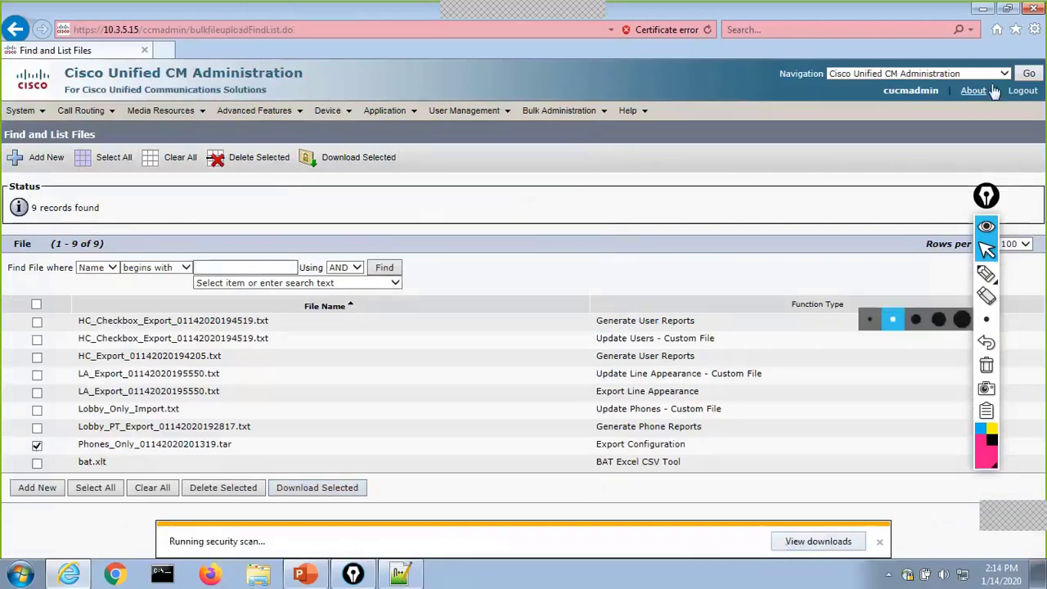
{"action": "left_click", "coordinate": [982, 12]}
{"action": "left_click", "coordinate": [978, 14]}
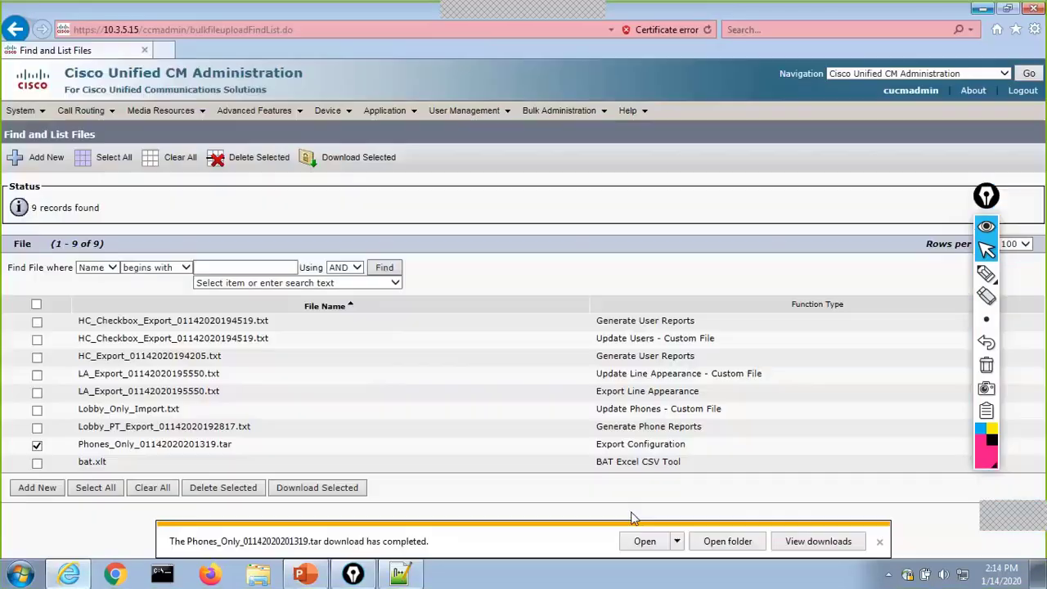
Step: Download the Phones_Only tar again, using Save as to put it on the Desktop
{"action": "left_click", "coordinate": [69, 574]}
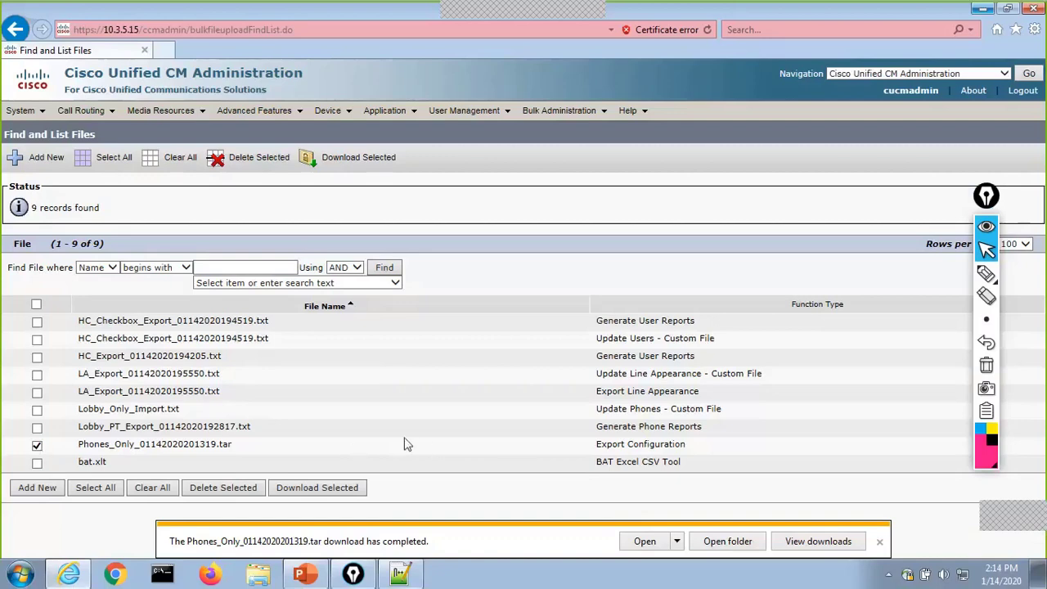
{"action": "left_click", "coordinate": [339, 495]}
{"action": "left_click", "coordinate": [797, 541]}
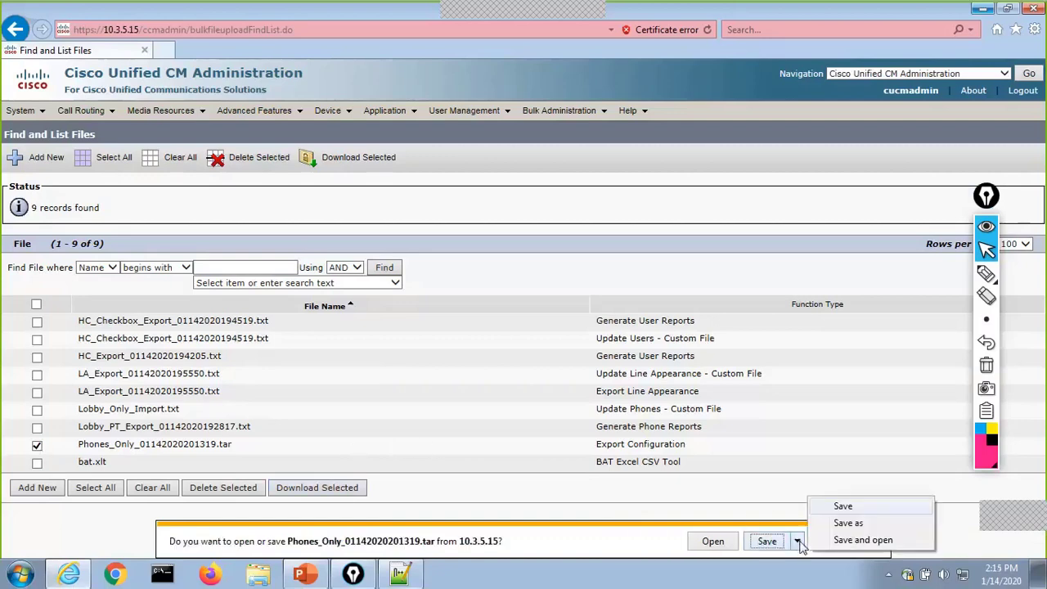
{"action": "left_click", "coordinate": [843, 525]}
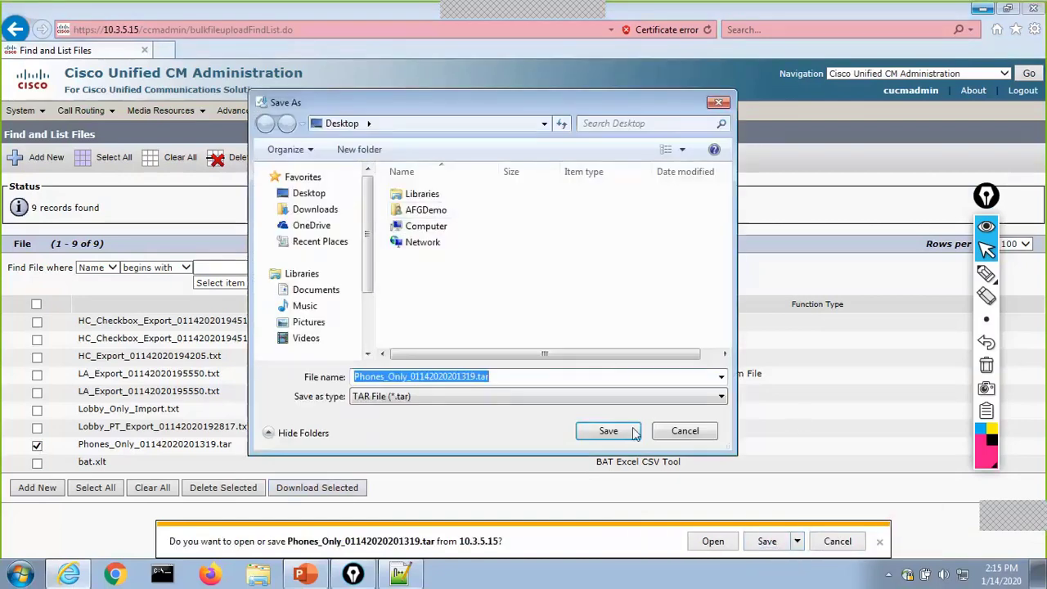
{"action": "left_click", "coordinate": [608, 434]}
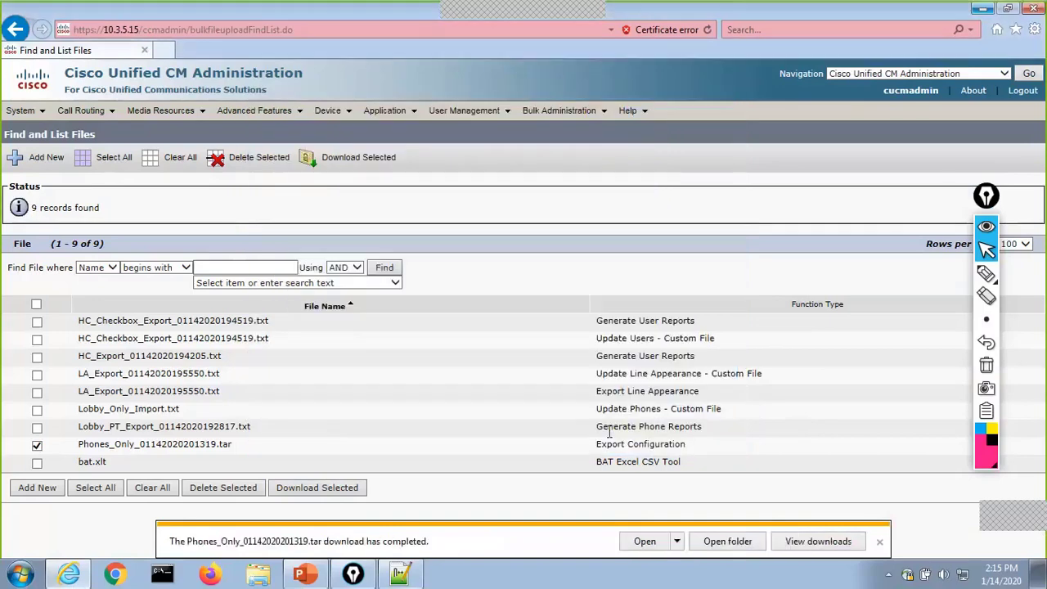
{"action": "left_click", "coordinate": [984, 8]}
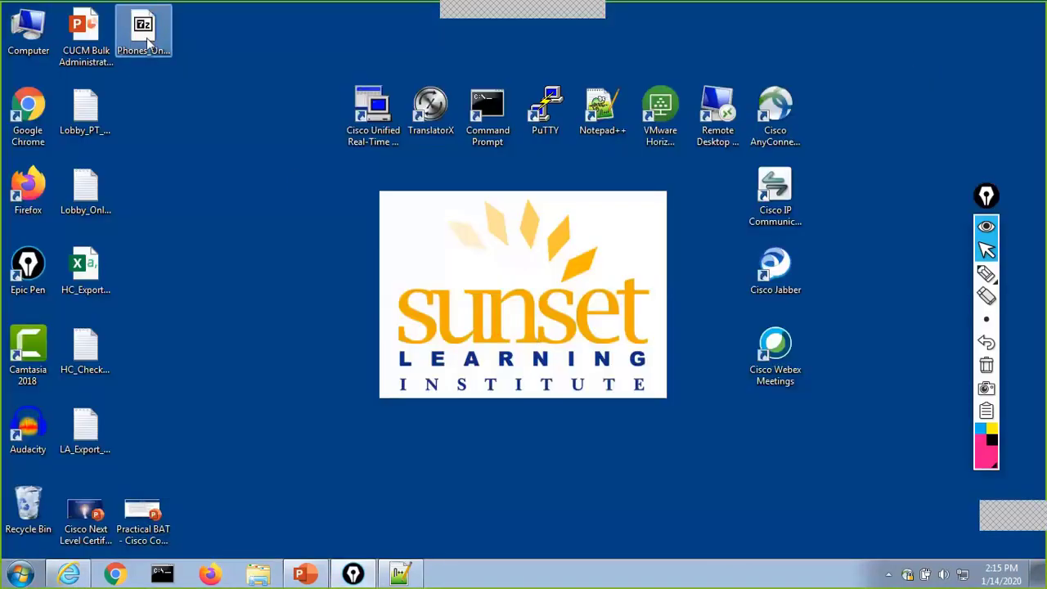
{"action": "left_click", "coordinate": [162, 75]}
{"action": "left_click_drag", "start_coordinate": [161, 75], "coordinate": [220, 157]}
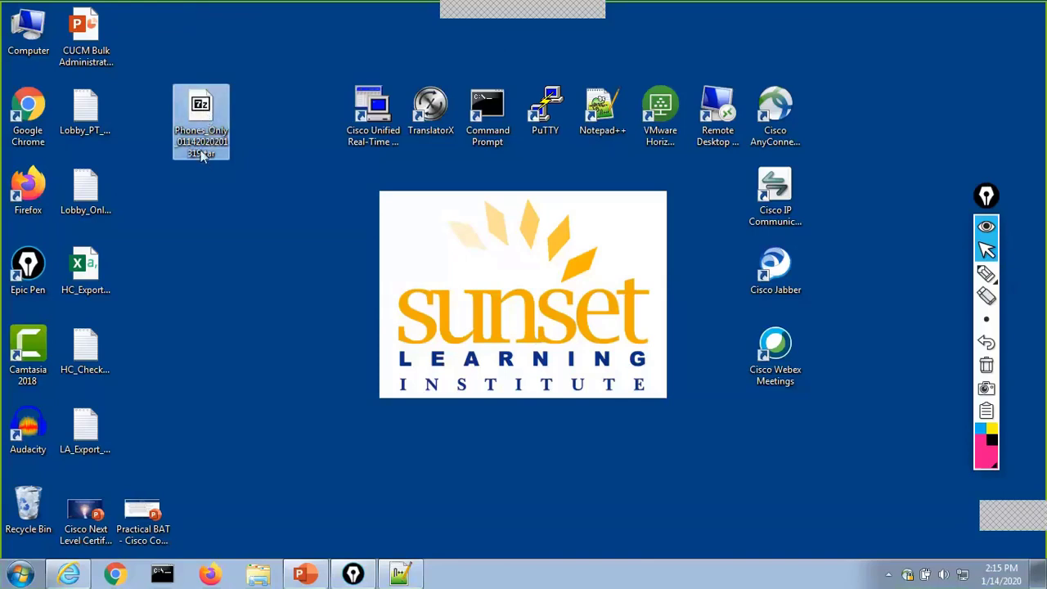
{"action": "double_click", "coordinate": [201, 106]}
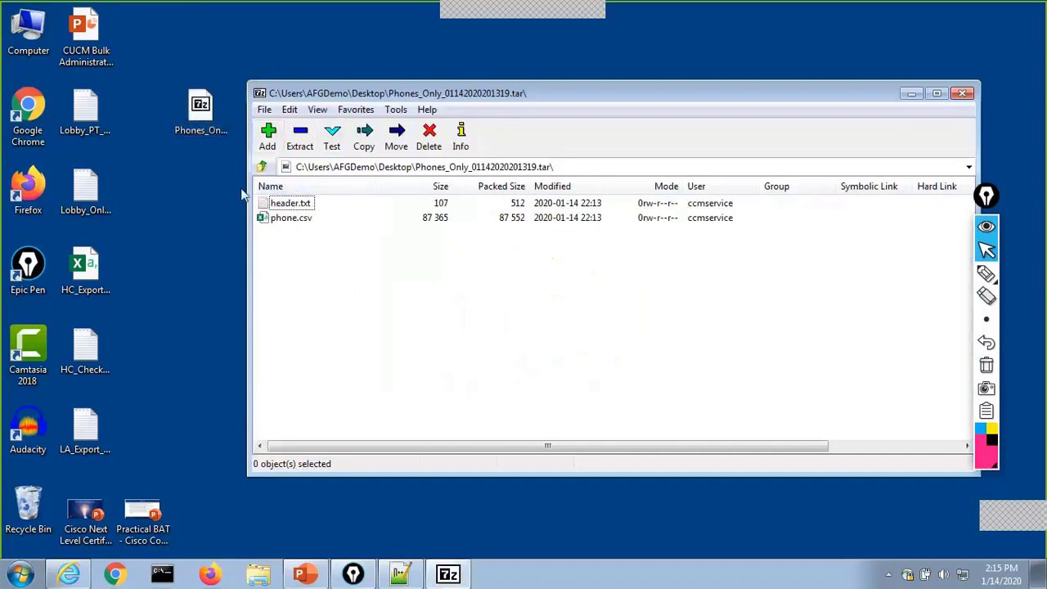
{"action": "left_click", "coordinate": [293, 220]}
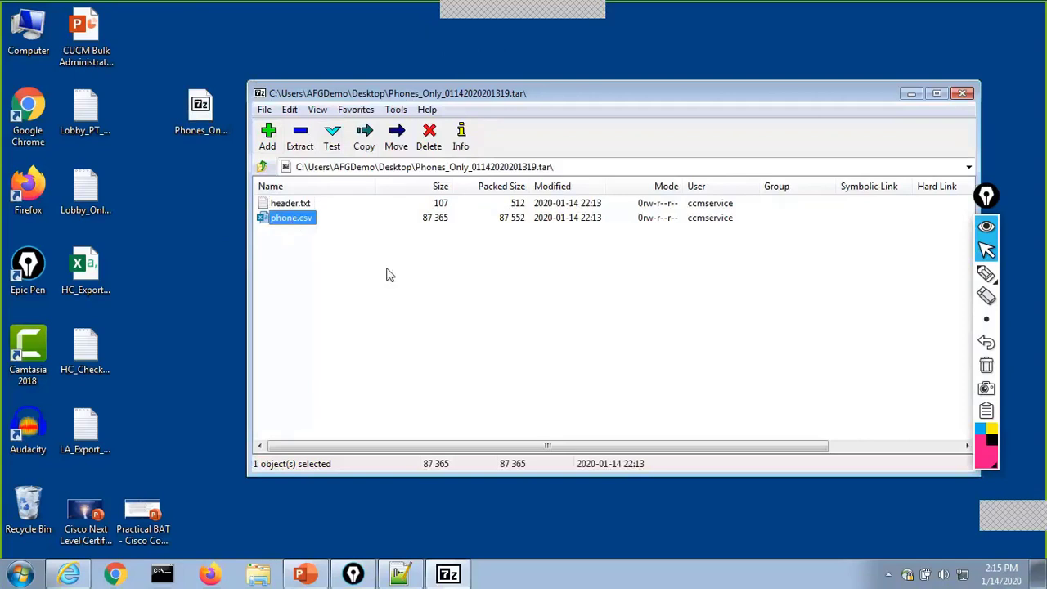
{"action": "left_click", "coordinate": [310, 206]}
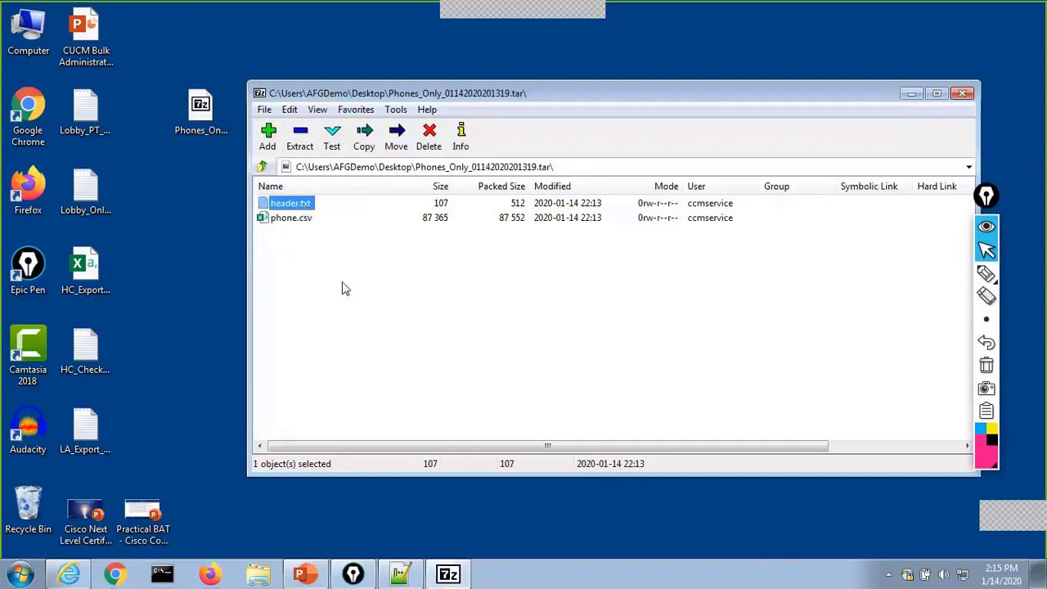
{"action": "left_click", "coordinate": [963, 92]}
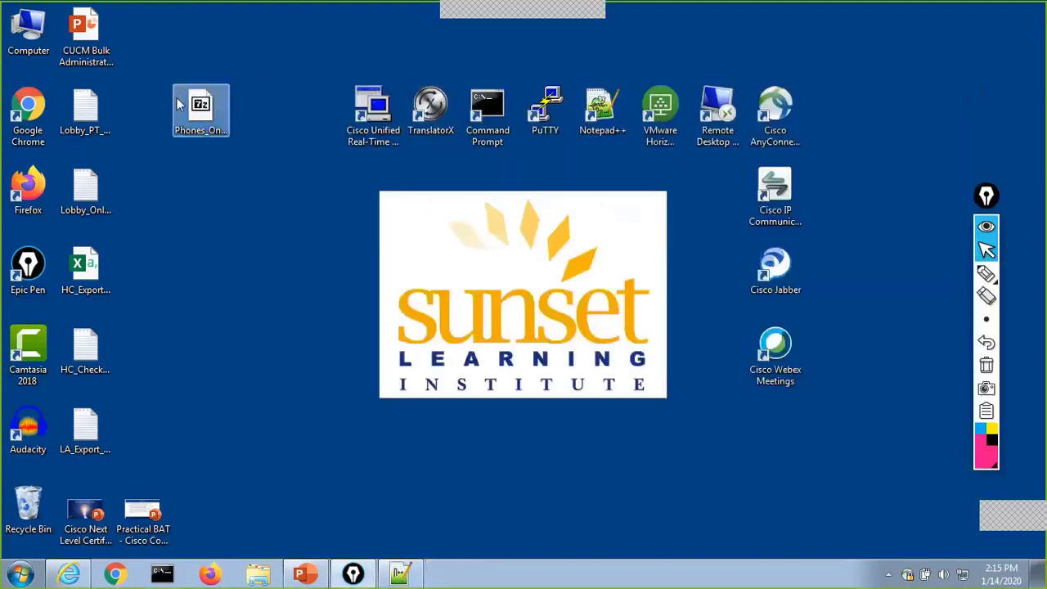
{"action": "left_click_drag", "start_coordinate": [179, 103], "coordinate": [208, 187]}
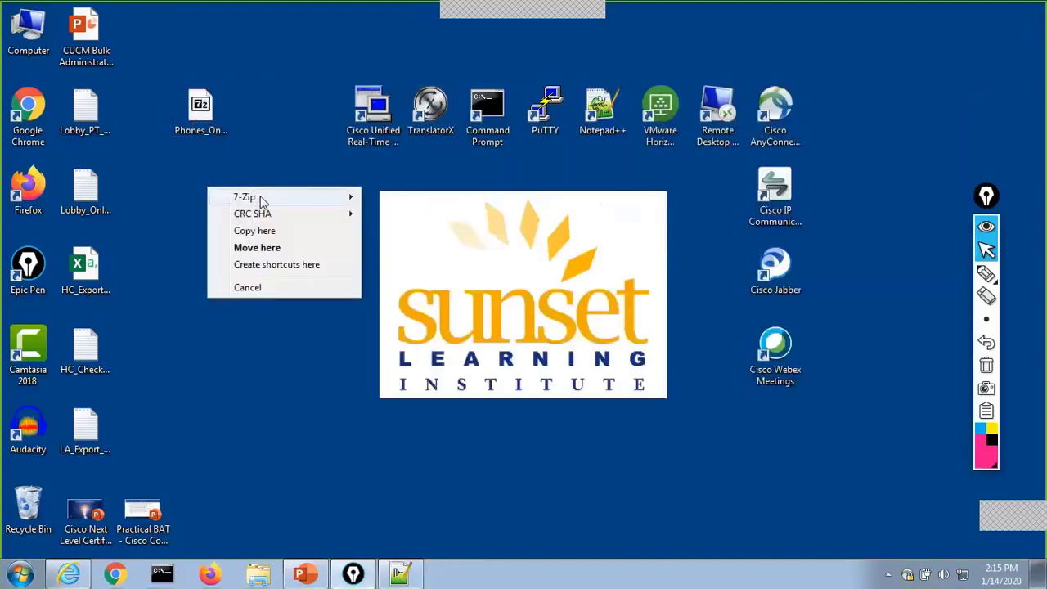
{"action": "mouse_move", "coordinate": [261, 201]}
{"action": "left_click", "coordinate": [458, 267]}
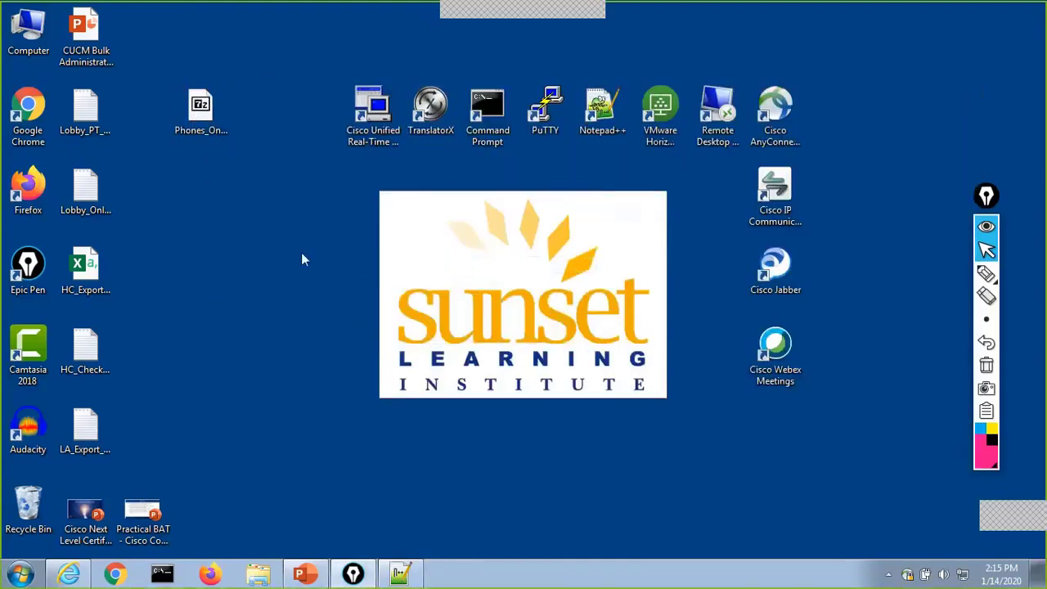
Step: Open the extracted Phones_Only folder and bring up the options for header.txt
{"action": "left_click_drag", "start_coordinate": [143, 23], "coordinate": [205, 186]}
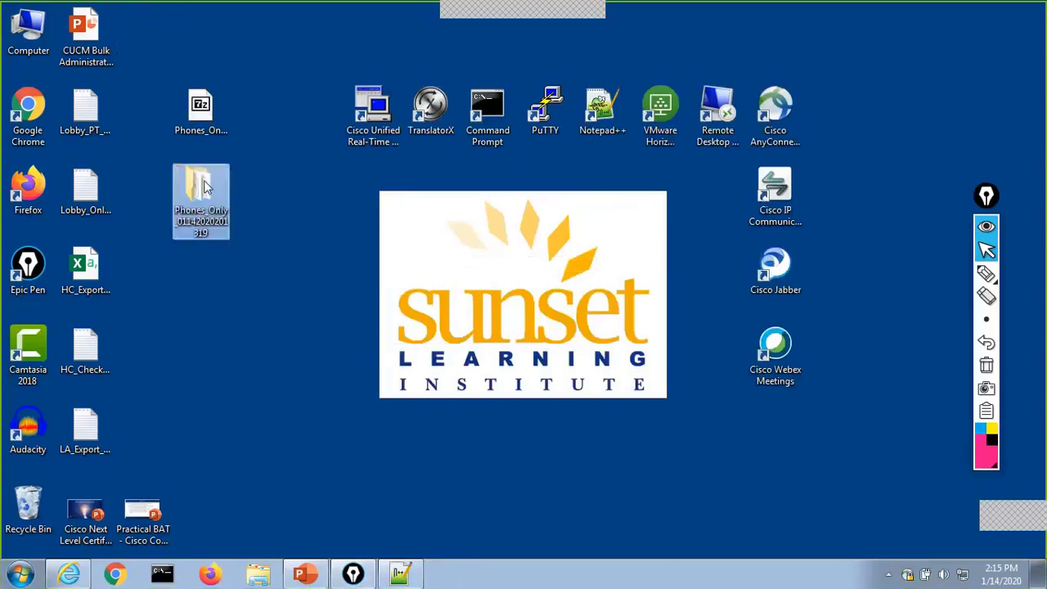
{"action": "double_click", "coordinate": [205, 186]}
{"action": "left_click", "coordinate": [555, 178]}
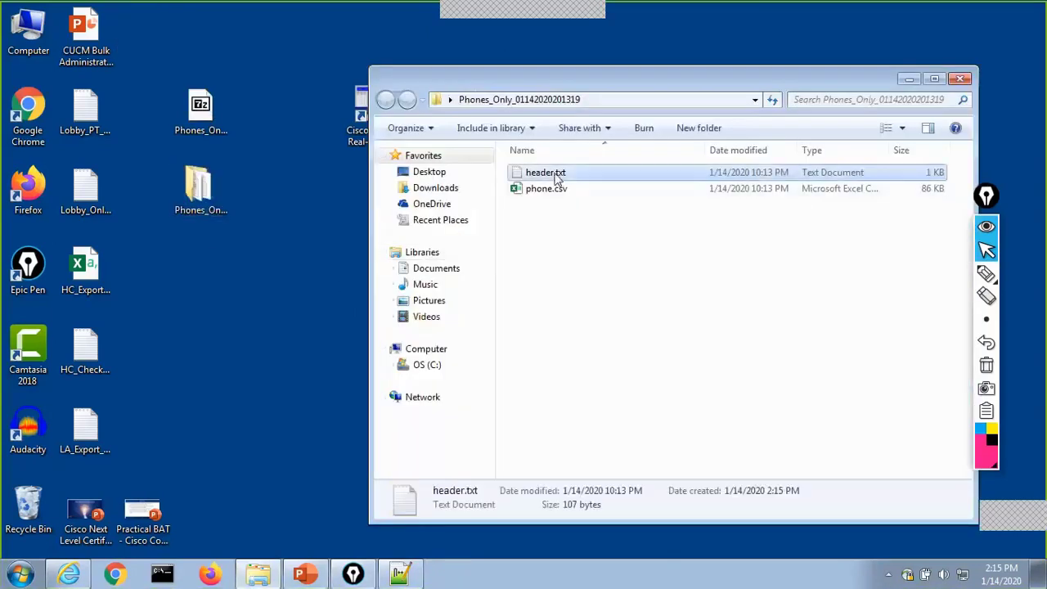
{"action": "right_click", "coordinate": [555, 179]}
Step: Open header.txt in Notepad++ and select its first three lines for review
{"action": "left_click", "coordinate": [439, 268]}
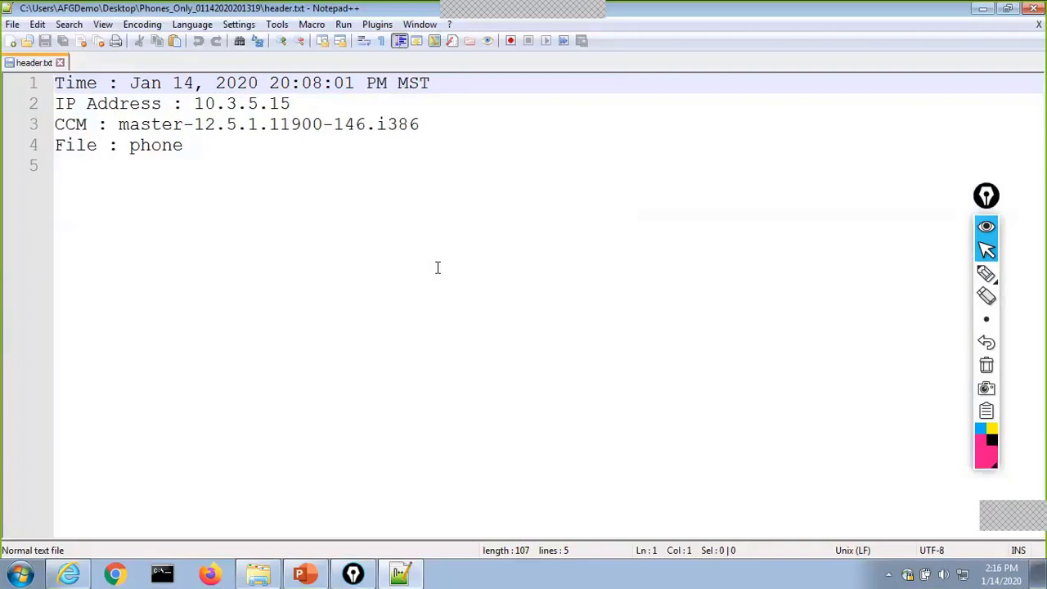
{"action": "left_click_drag", "start_coordinate": [440, 131], "coordinate": [54, 83]}
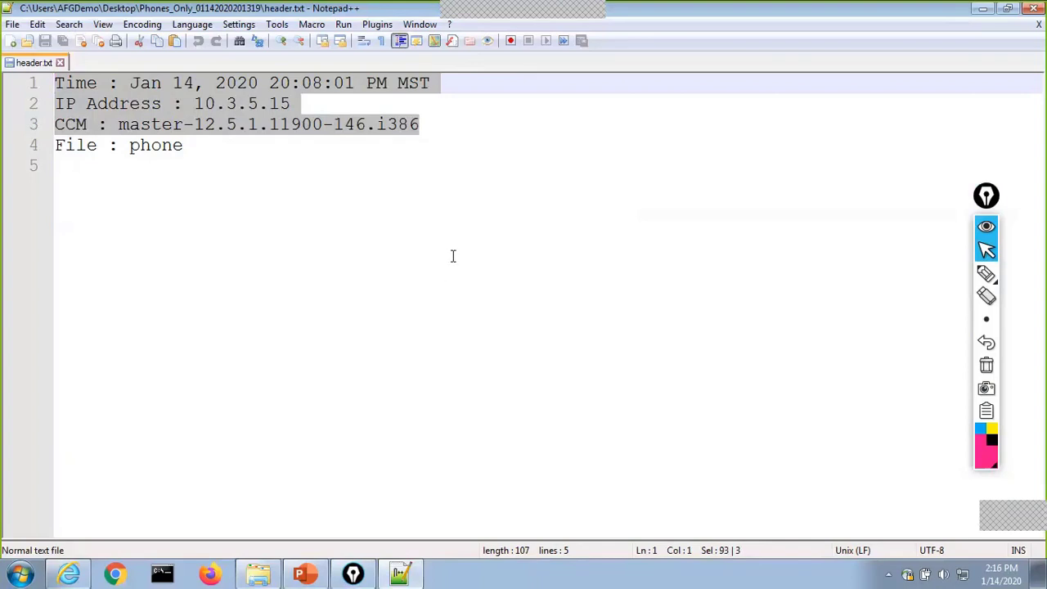
Step: Close header.txt, open phone.csv in Excel and scroll right to Directory Number 1
{"action": "left_click", "coordinate": [1038, 25]}
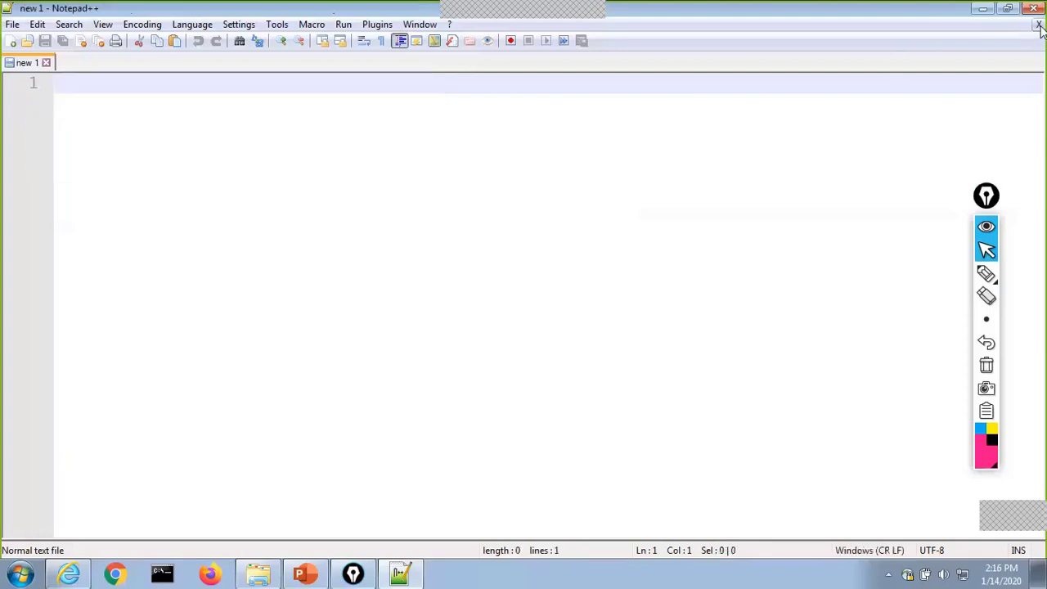
{"action": "left_click", "coordinate": [1033, 9]}
{"action": "left_click", "coordinate": [563, 195]}
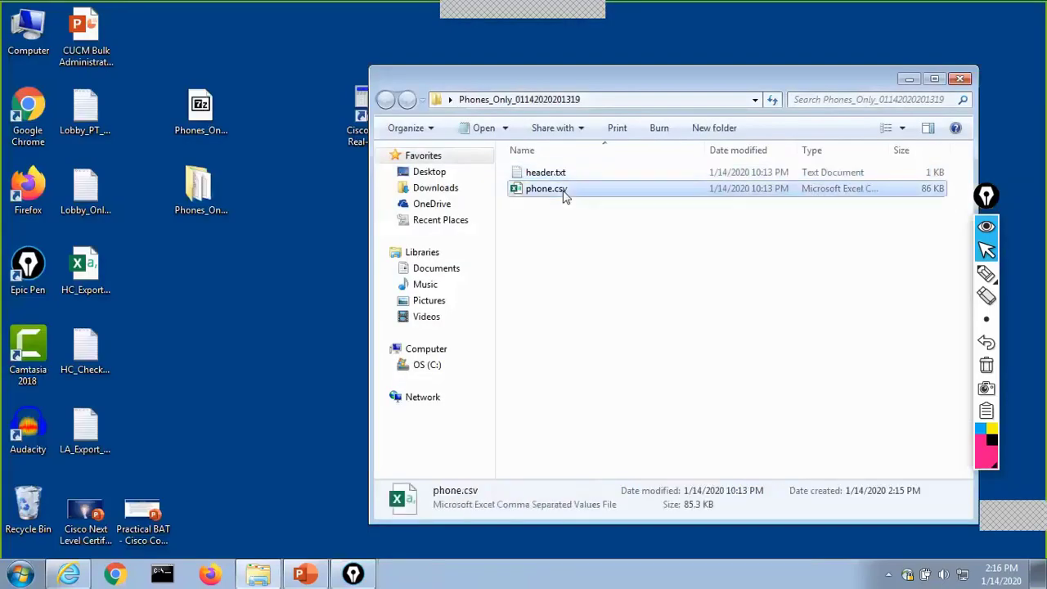
{"action": "double_click", "coordinate": [551, 194]}
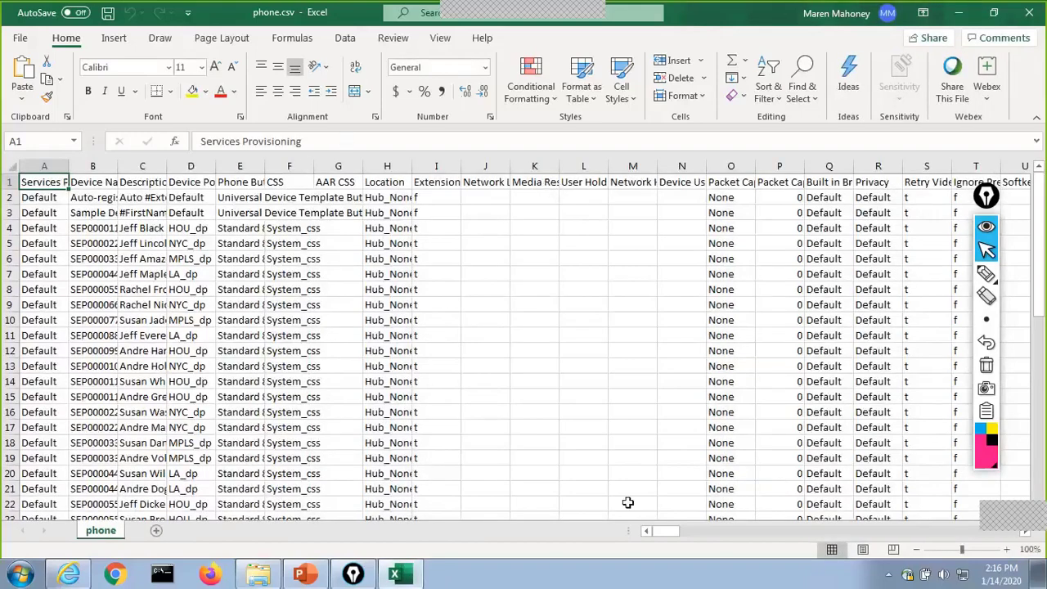
{"action": "left_click_drag", "start_coordinate": [663, 537], "coordinate": [860, 543]}
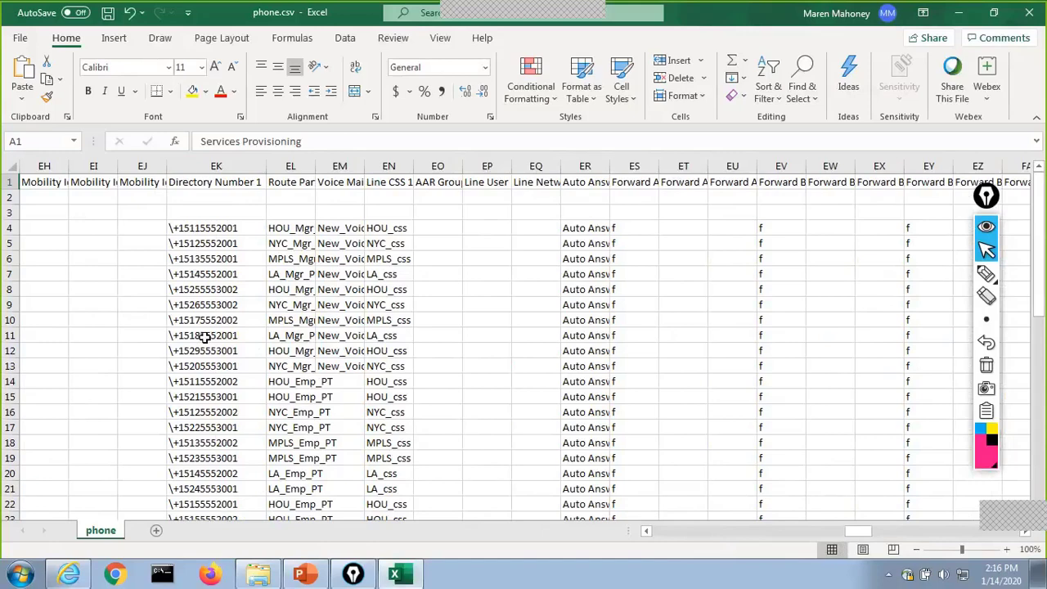
{"action": "left_click", "coordinate": [206, 230]}
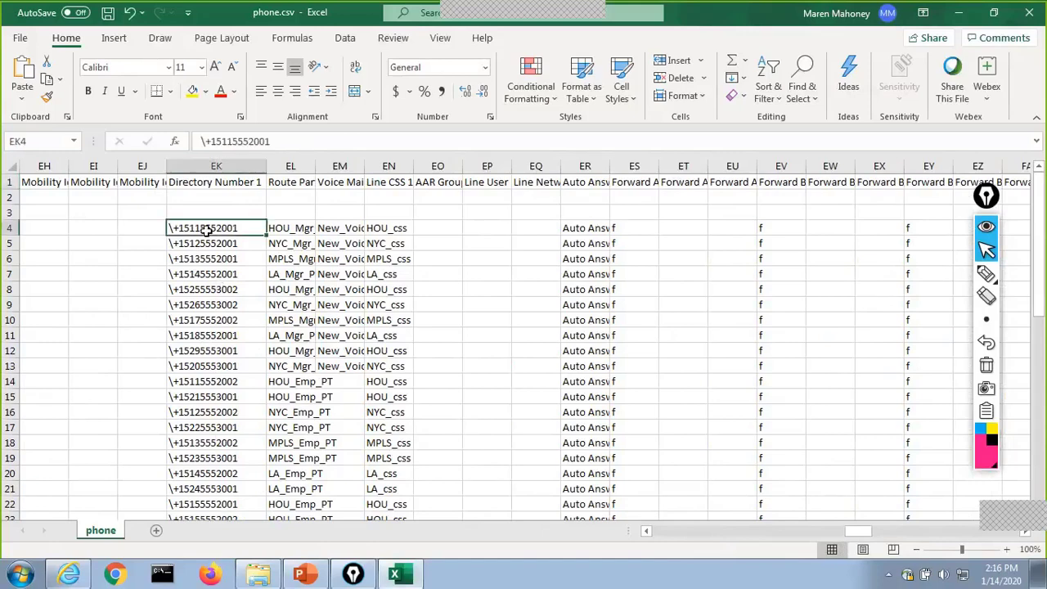
{"action": "left_click", "coordinate": [209, 141]}
{"action": "key", "text": "BackSpace"}
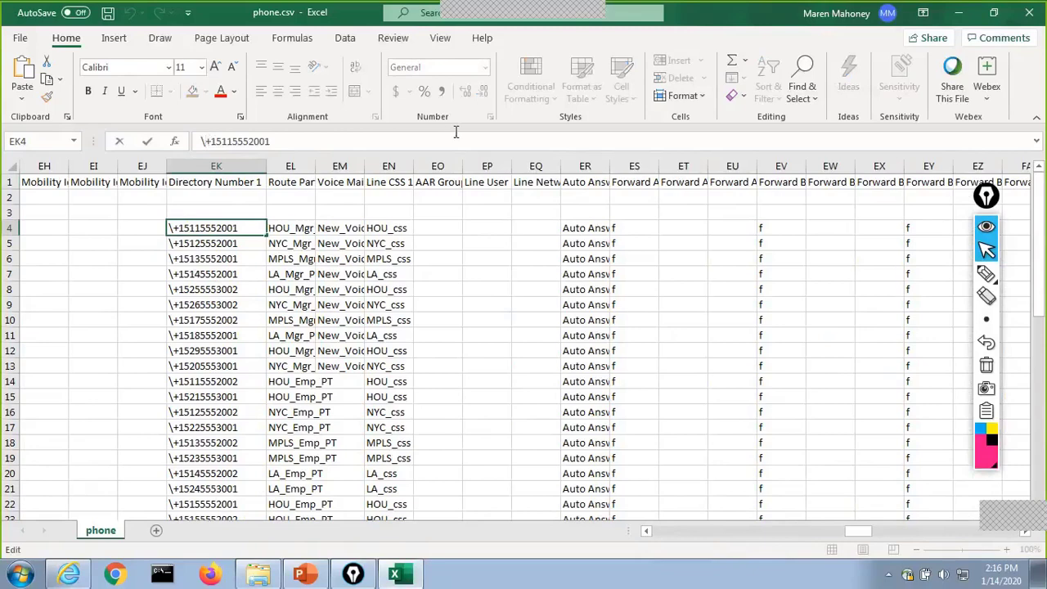
{"action": "key", "text": "Return"}
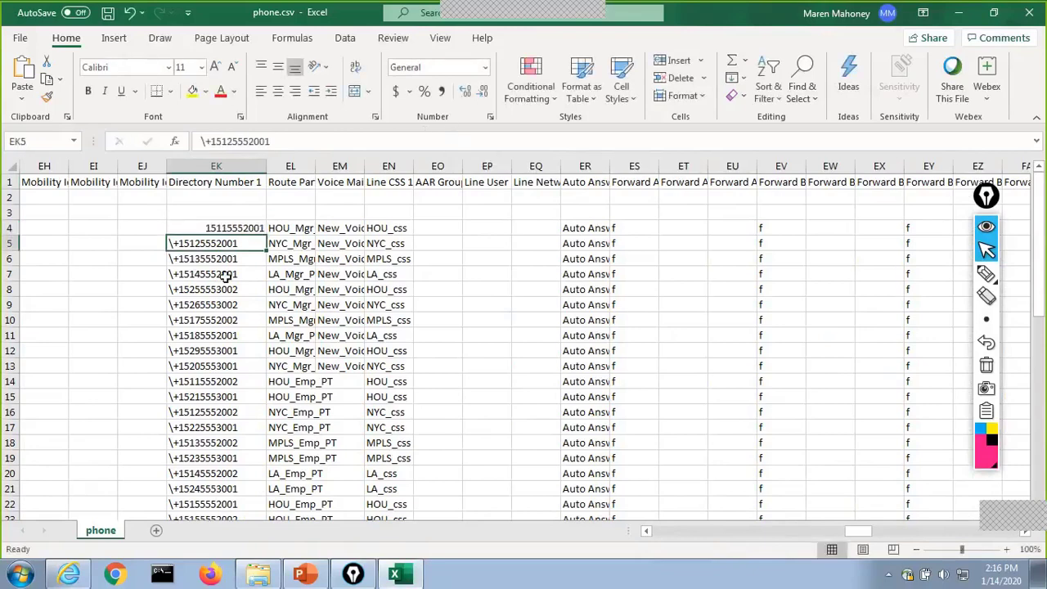
{"action": "left_click", "coordinate": [217, 228]}
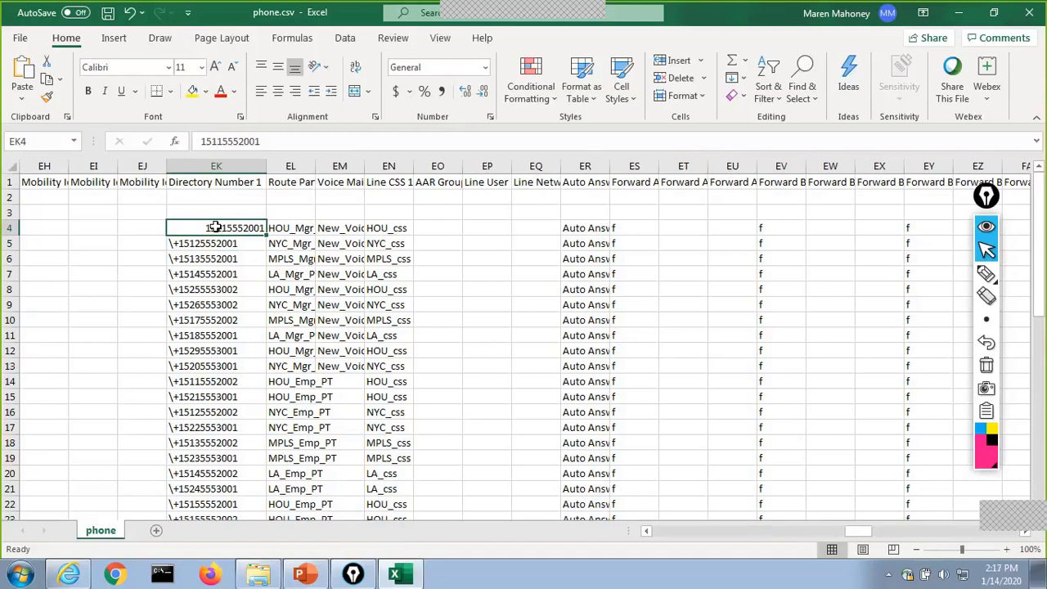
{"action": "left_click", "coordinate": [201, 143]}
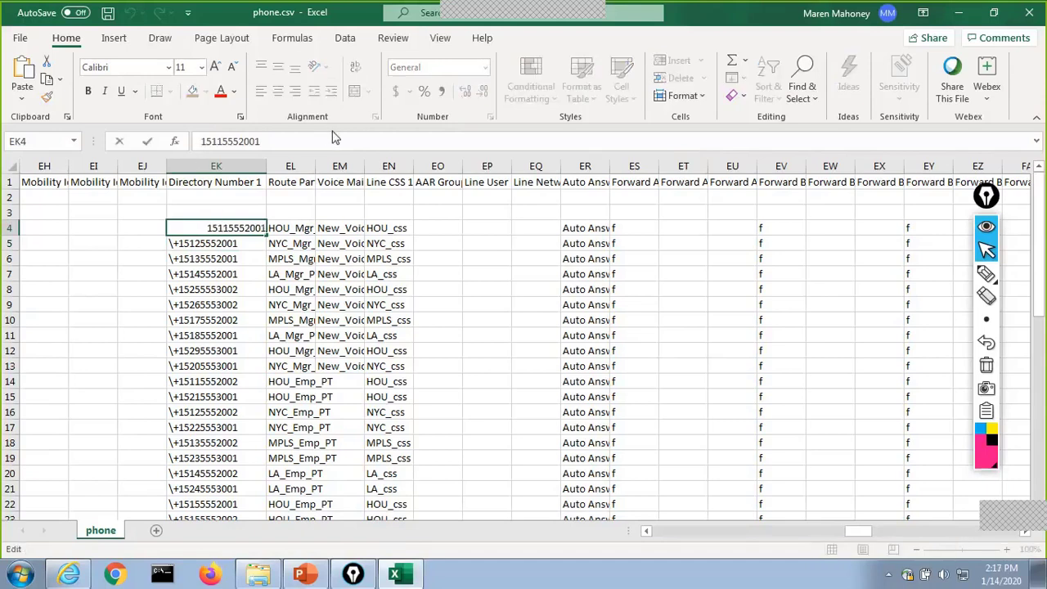
{"action": "type", "text": "\\+"}
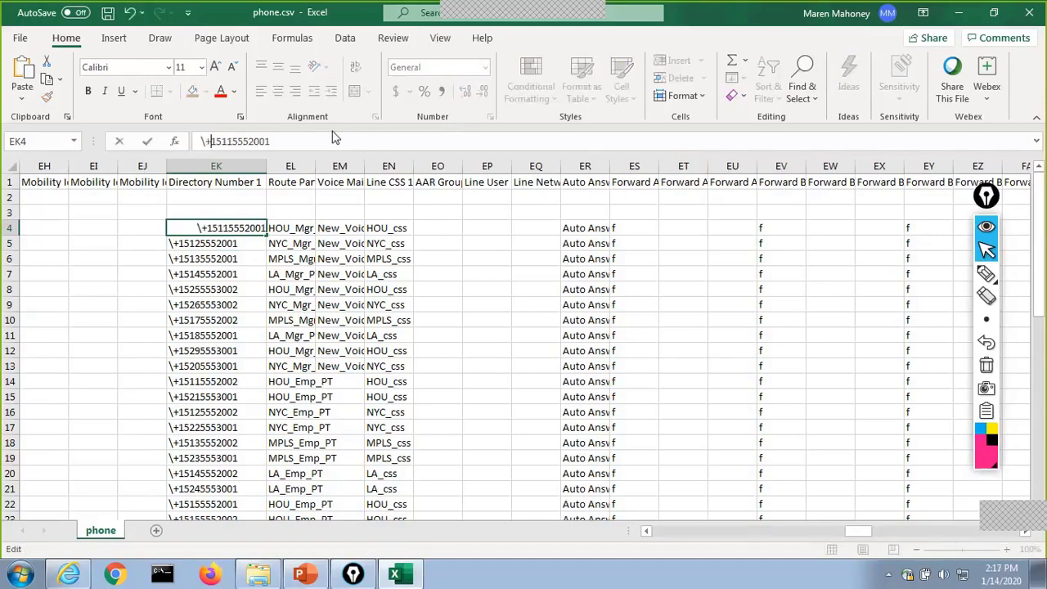
{"action": "key", "text": "Return"}
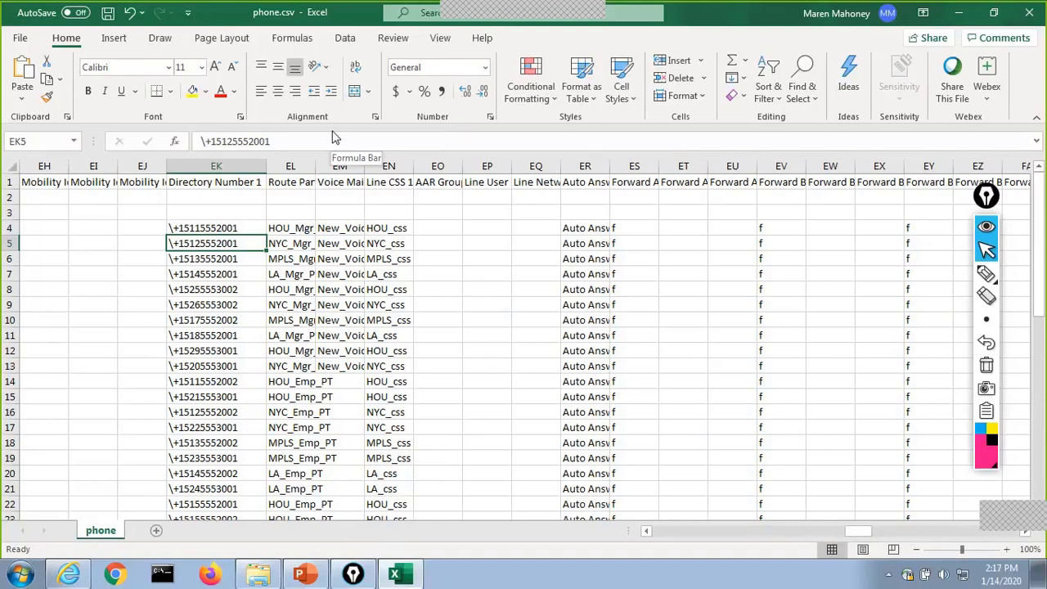
{"action": "left_click", "coordinate": [211, 167]}
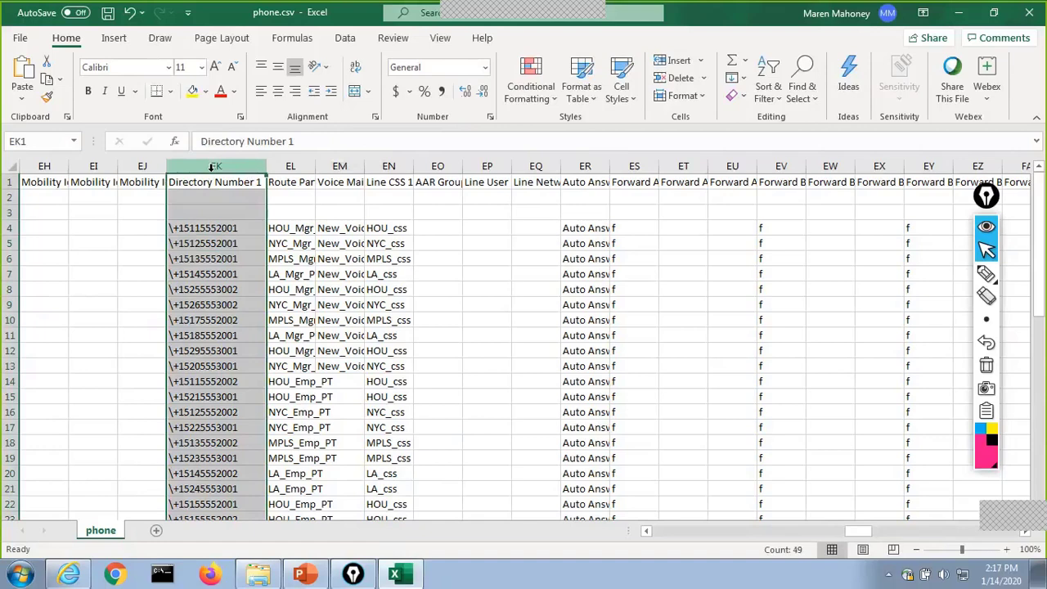
Step: Replace column EK's General number format with the custom format +# ?/?
{"action": "right_click", "coordinate": [200, 172]}
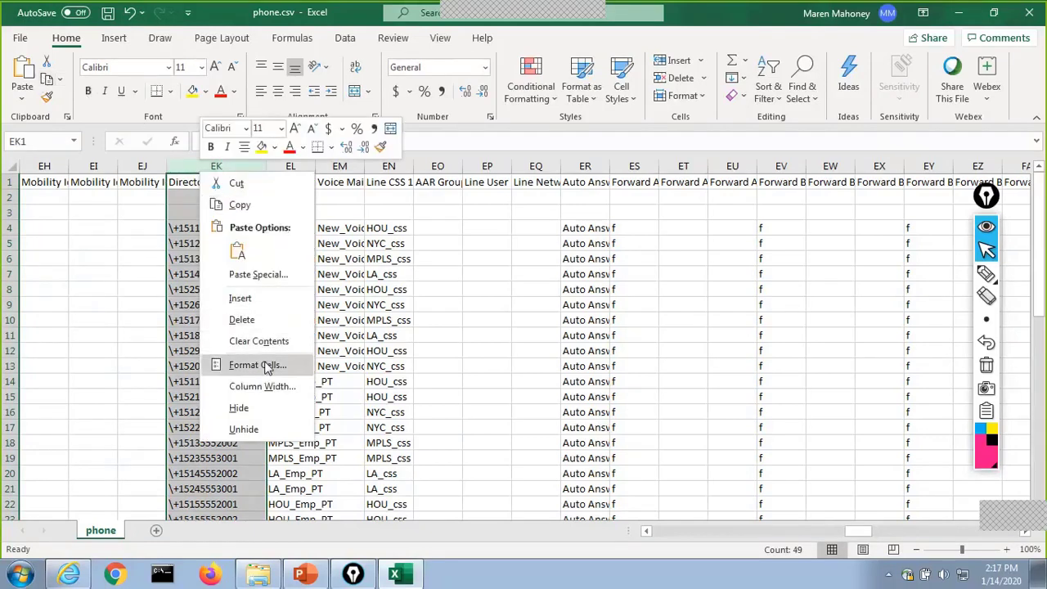
{"action": "left_click", "coordinate": [266, 366]}
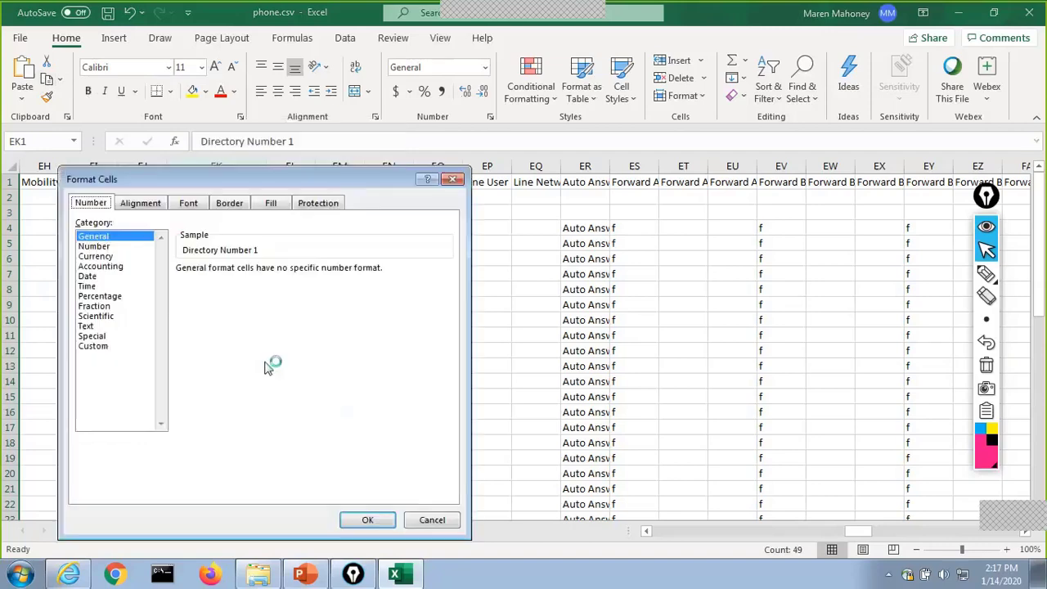
{"action": "left_click", "coordinate": [98, 347]}
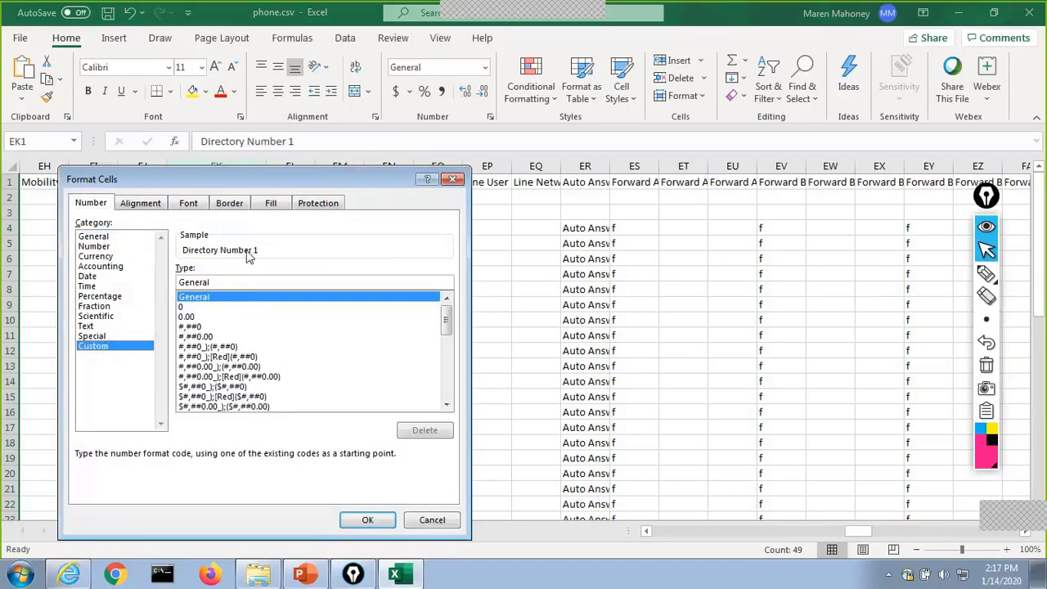
{"action": "left_click", "coordinate": [235, 284]}
{"action": "left_click_drag", "start_coordinate": [225, 283], "coordinate": [180, 283]}
{"action": "type", "text": "+"}
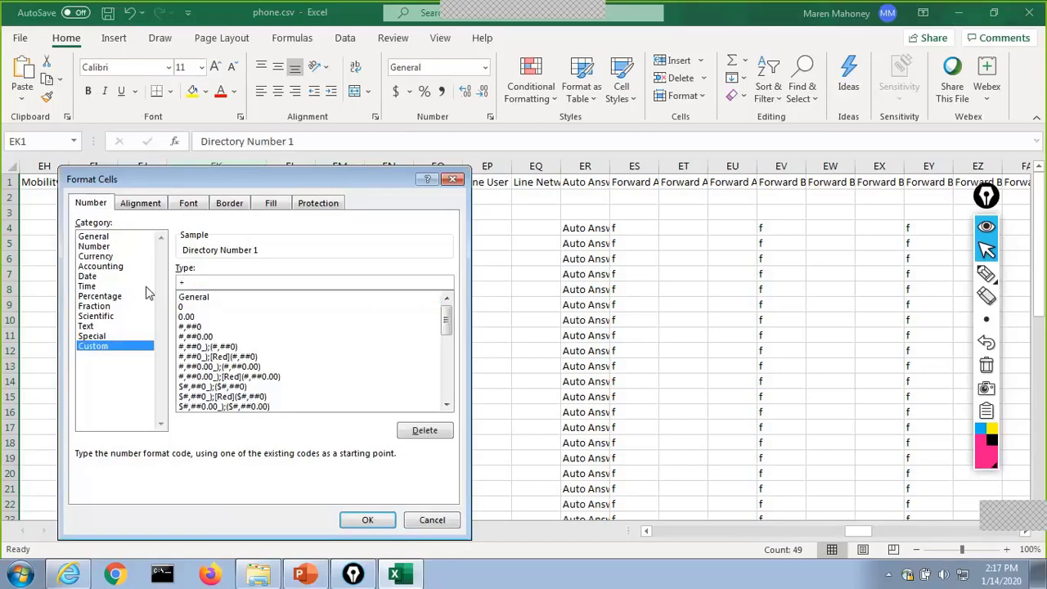
{"action": "type", "text": "# ?/?"}
{"action": "left_click", "coordinate": [351, 518]}
{"action": "left_click", "coordinate": [187, 229]}
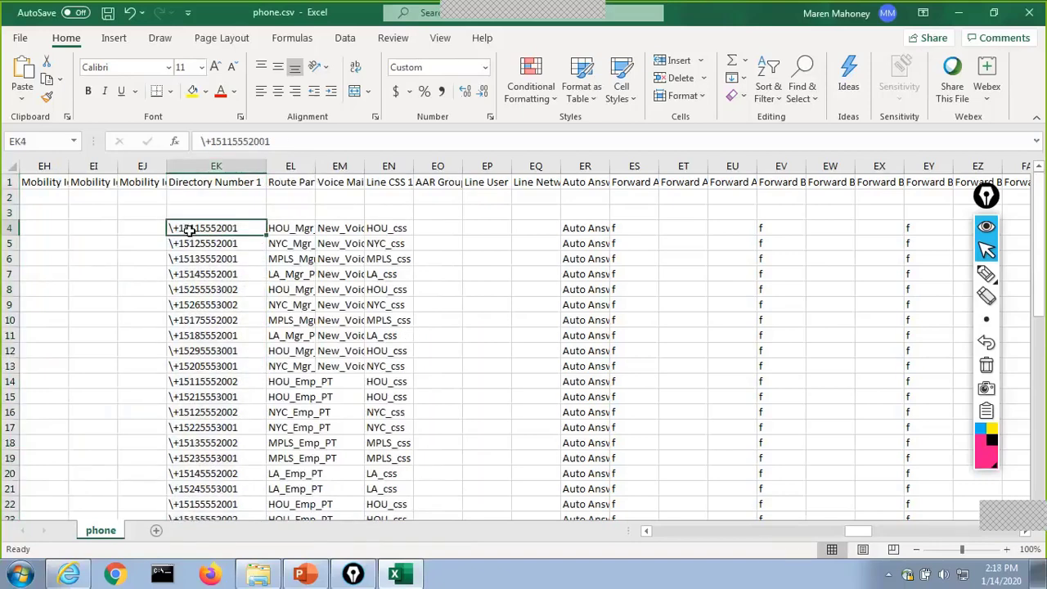
{"action": "left_click", "coordinate": [206, 141]}
{"action": "key", "text": "BackSpace"}
{"action": "key", "text": "Return"}
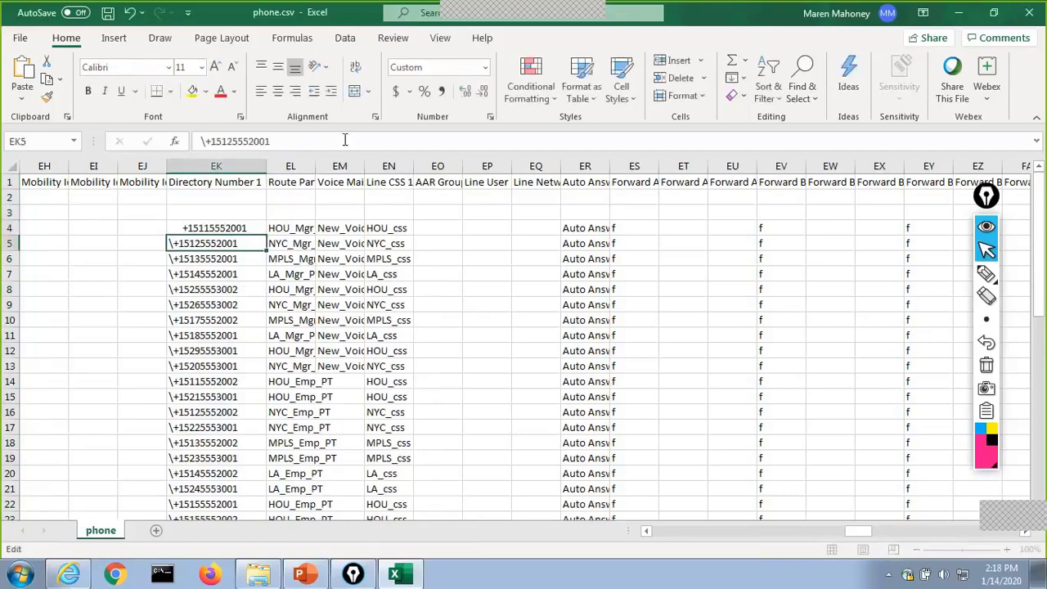
{"action": "left_click", "coordinate": [205, 228]}
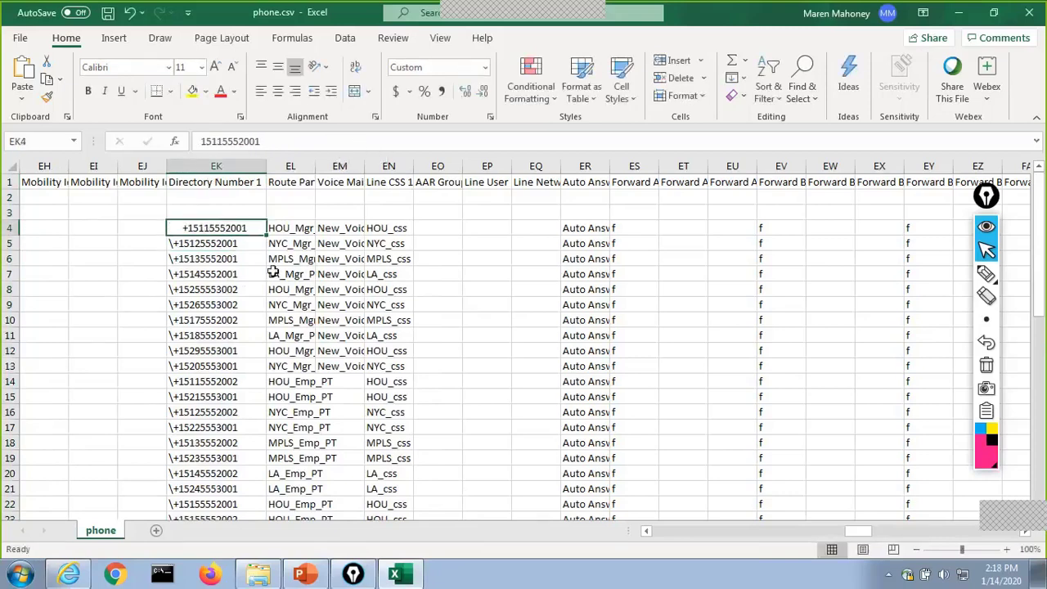
{"action": "left_click", "coordinate": [200, 141]}
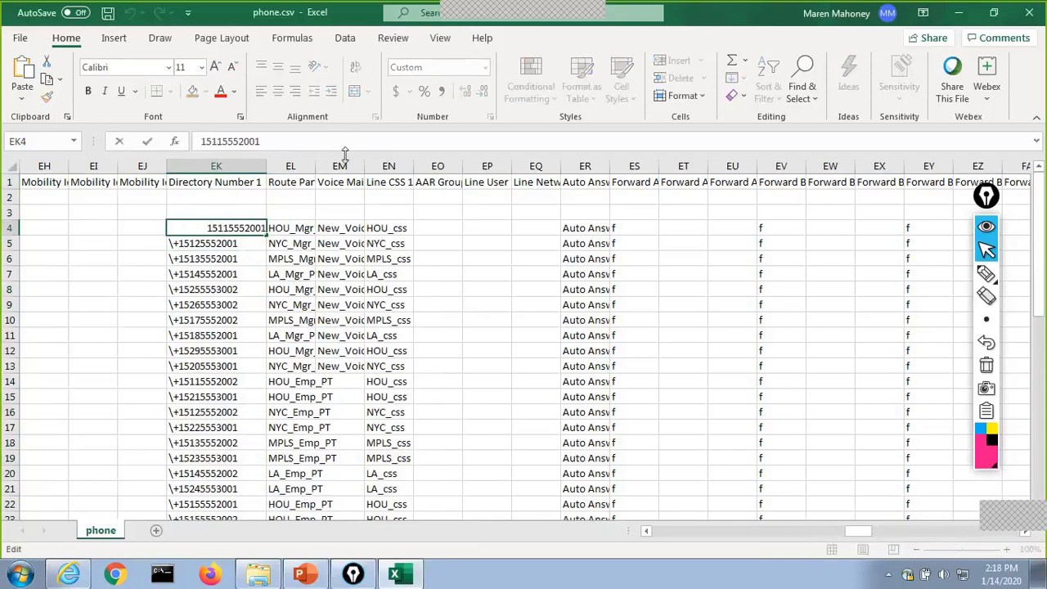
{"action": "type", "text": "\\+"}
{"action": "key", "text": "Return"}
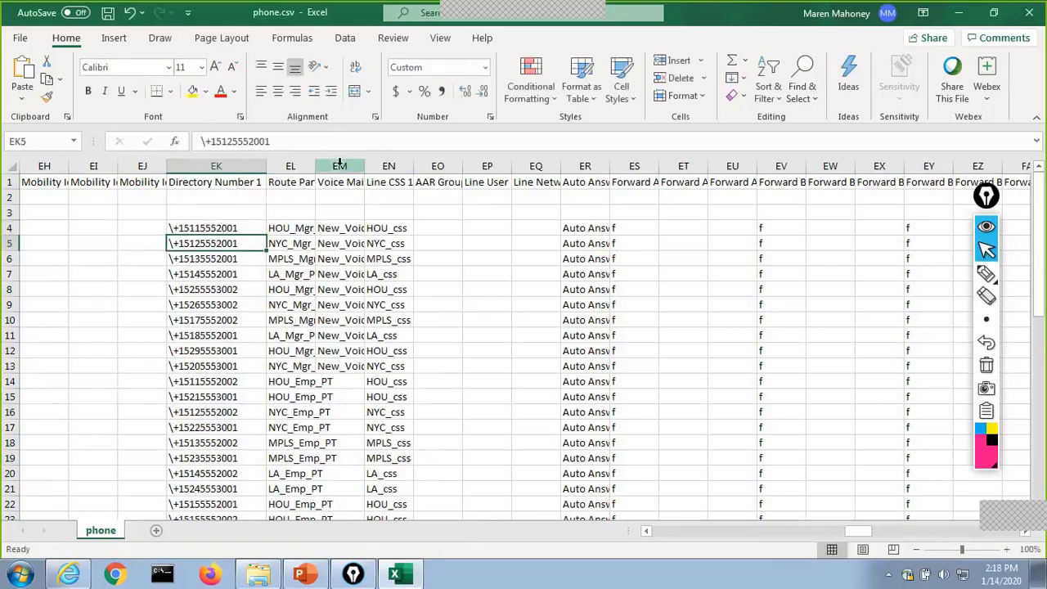
Step: Autofit the Description column (C) and select sample rows 2 and 3
{"action": "left_click_drag", "start_coordinate": [848, 532], "coordinate": [624, 549]}
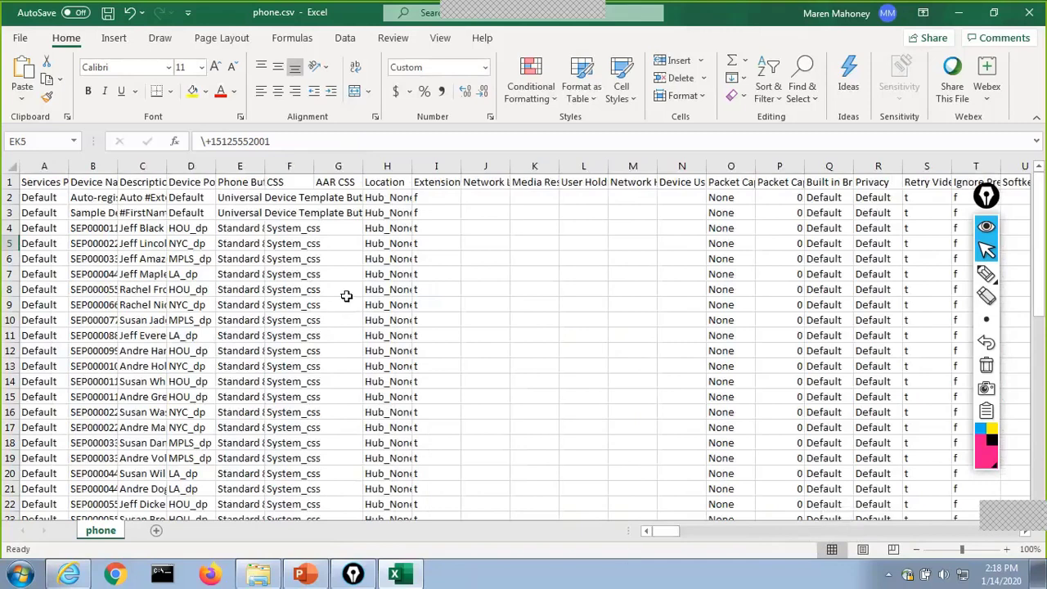
{"action": "double_click", "coordinate": [167, 170]}
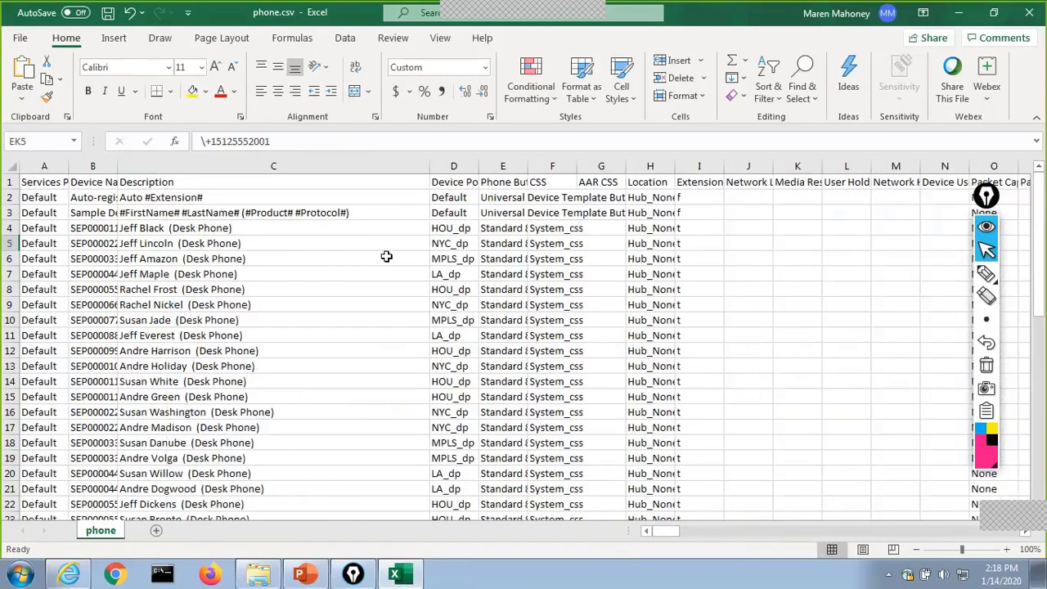
{"action": "left_click", "coordinate": [8, 198]}
{"action": "left_click_drag", "start_coordinate": [7, 194], "coordinate": [7, 210]}
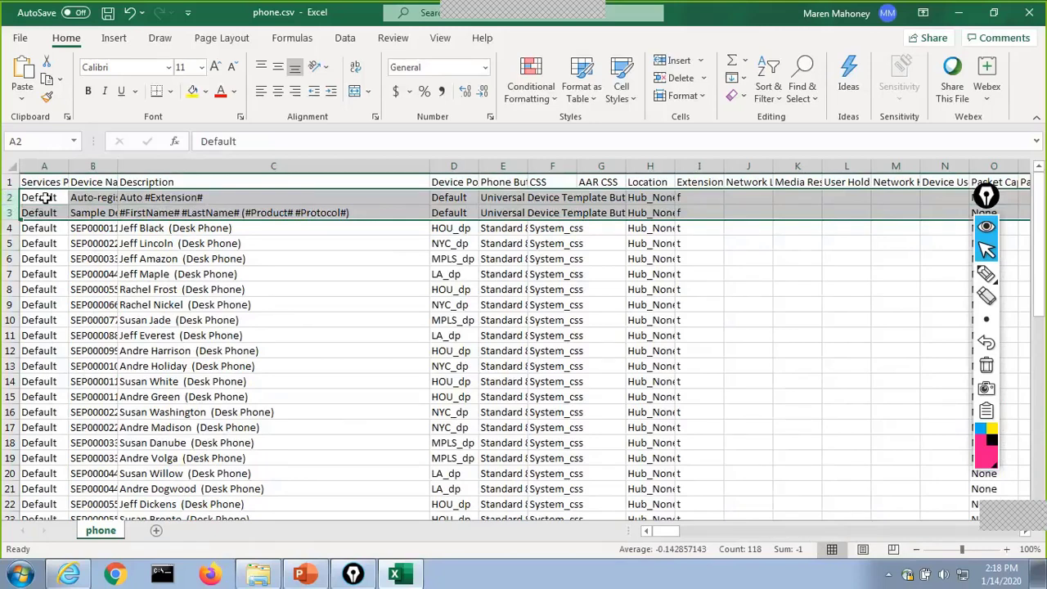
Step: Delete the two sample rows 2 and 3
{"action": "right_click", "coordinate": [48, 202]}
{"action": "left_click", "coordinate": [88, 346]}
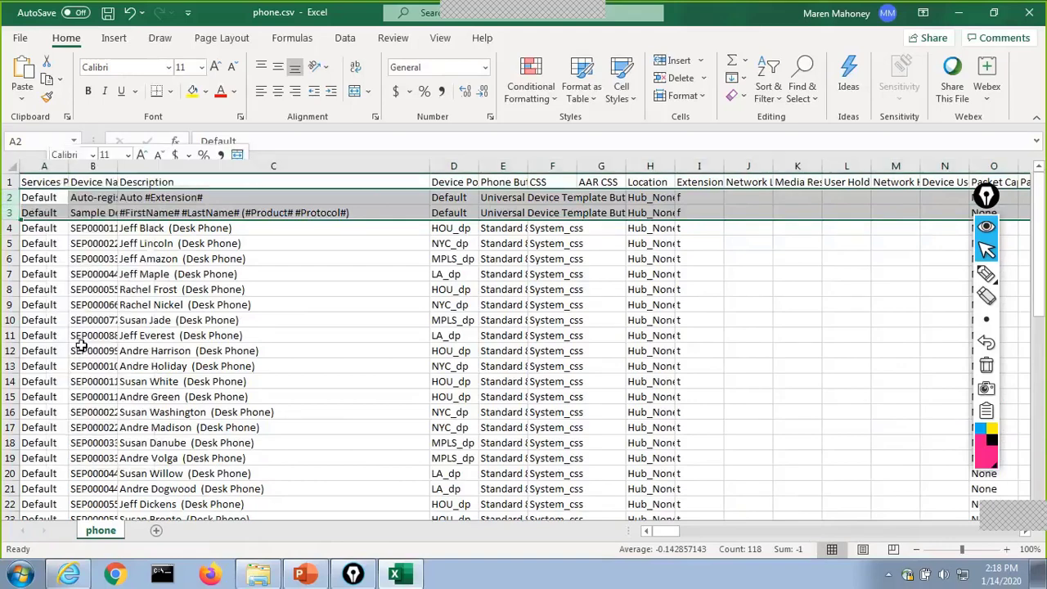
{"action": "scroll", "coordinate": [166, 367], "scroll_direction": "down", "scroll_amount": 7}
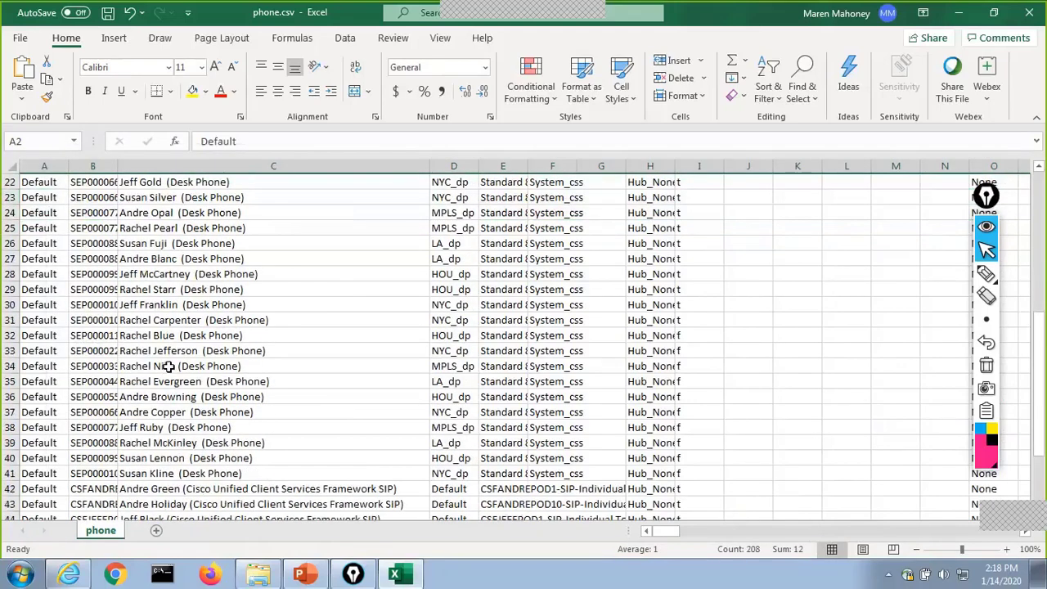
{"action": "scroll", "coordinate": [172, 367], "scroll_direction": "down", "scroll_amount": 7}
{"action": "scroll", "coordinate": [178, 366], "scroll_direction": "up", "scroll_amount": 14}
{"action": "scroll", "coordinate": [204, 354], "scroll_direction": "down", "scroll_amount": 12}
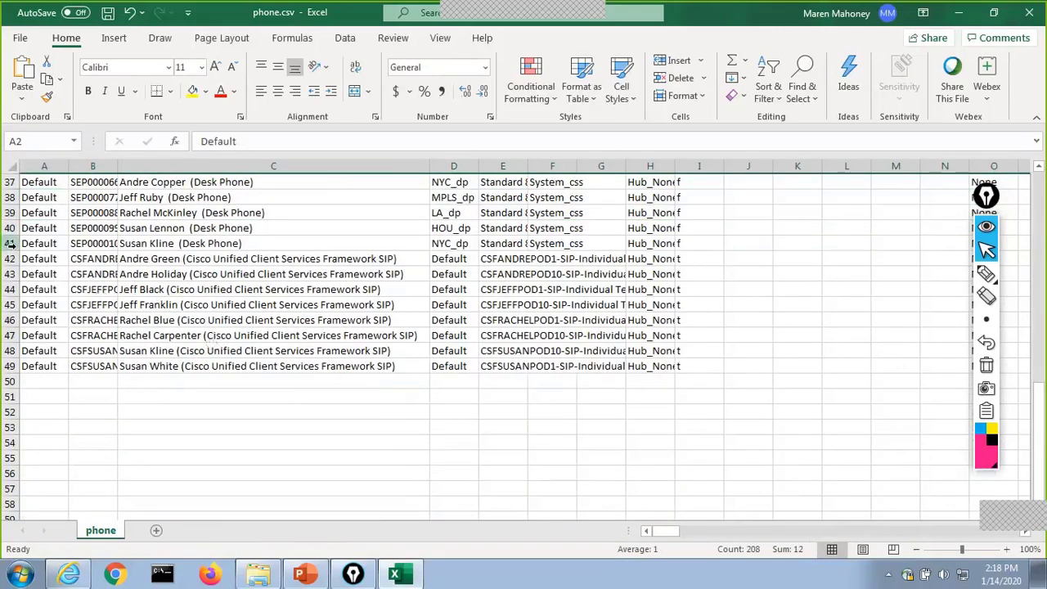
Step: Delete the desk-phone rows through row 41, leaving only the eight CSF rows
{"action": "left_click_drag", "start_coordinate": [9, 242], "coordinate": [10, 201]}
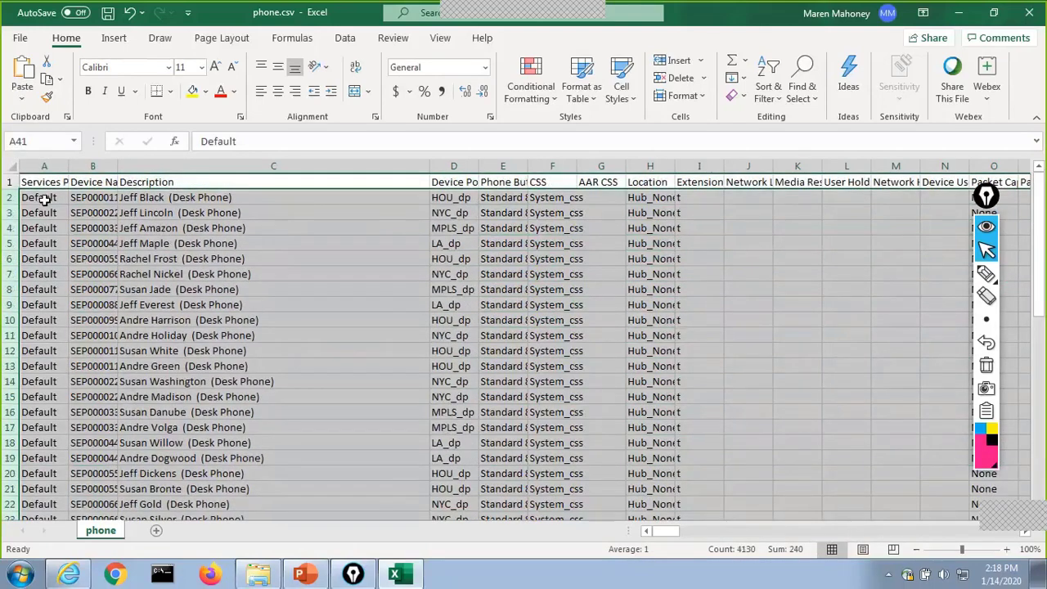
{"action": "right_click", "coordinate": [47, 205]}
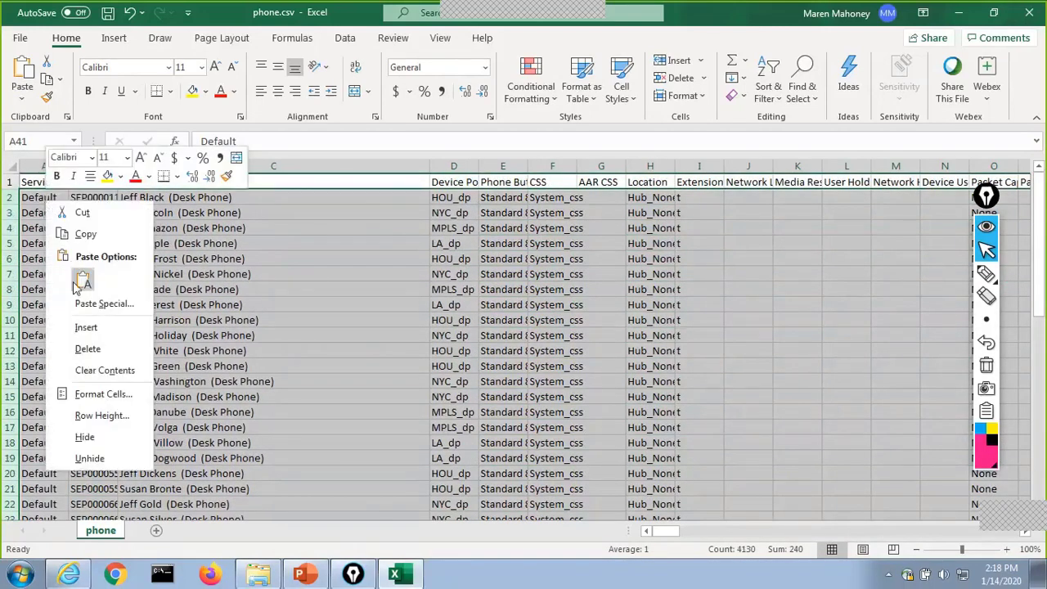
{"action": "left_click", "coordinate": [90, 347]}
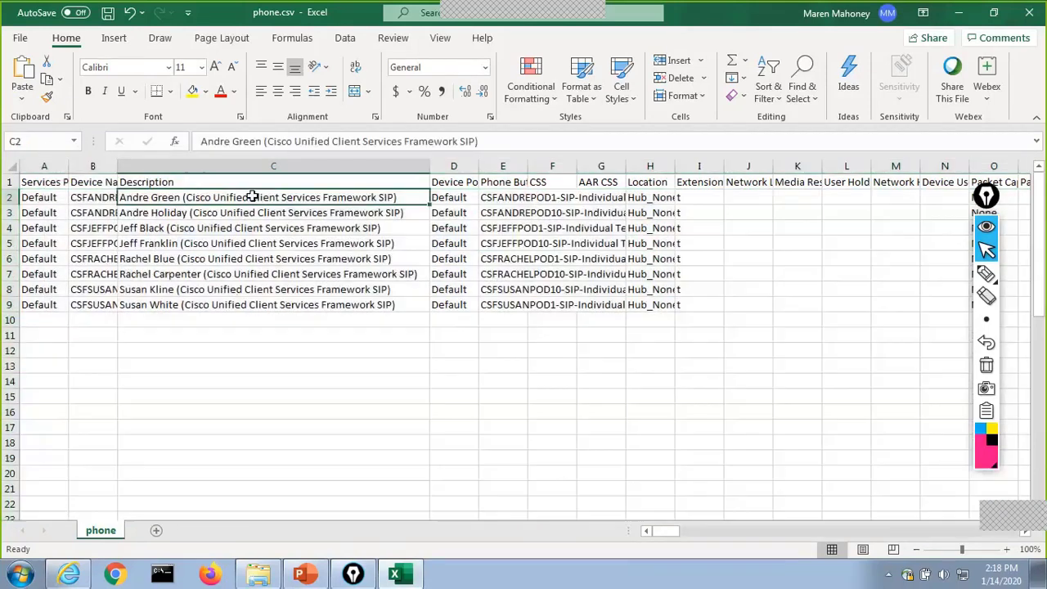
{"action": "left_click", "coordinate": [251, 197]}
Step: Replace 'Cisco Unified Client Services Framework SIP' with 'CSF' in every description, then close Excel
{"action": "left_click_drag", "start_coordinate": [477, 141], "coordinate": [267, 141]}
{"action": "key", "text": "ctrl+c"}
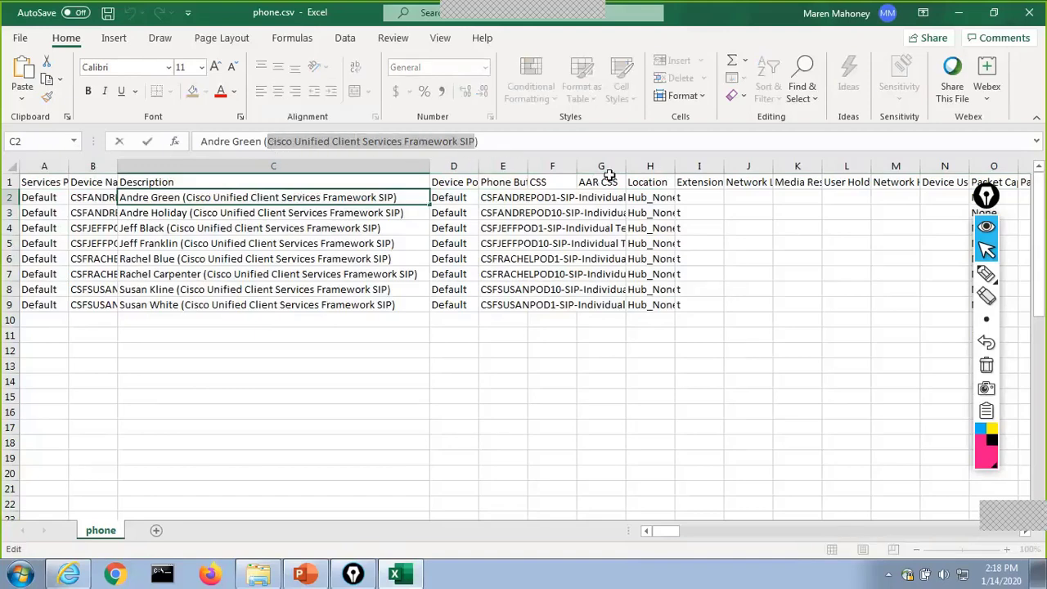
{"action": "left_click", "coordinate": [810, 106]}
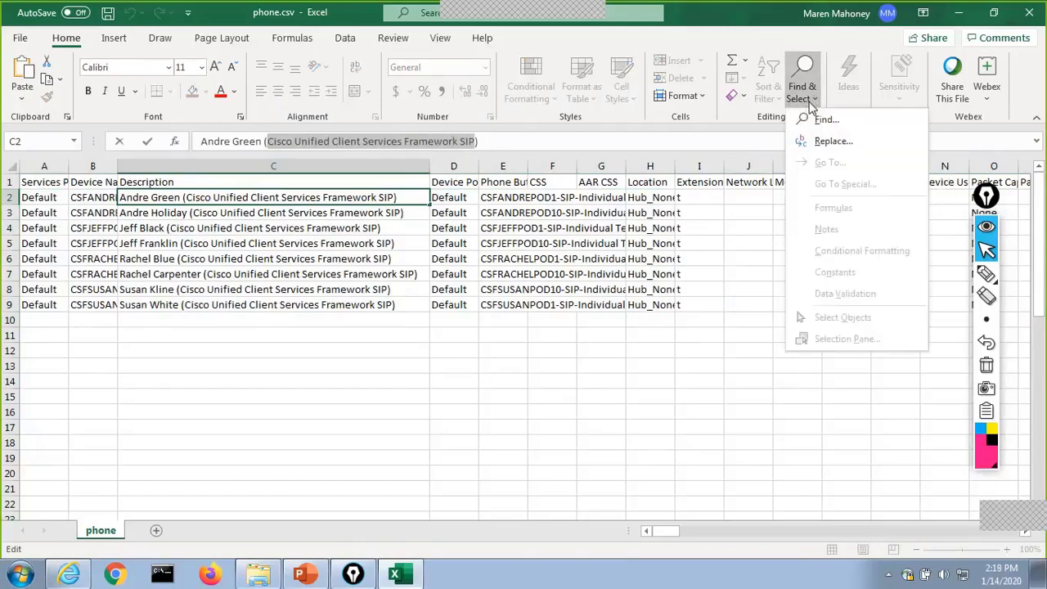
{"action": "left_click", "coordinate": [838, 139]}
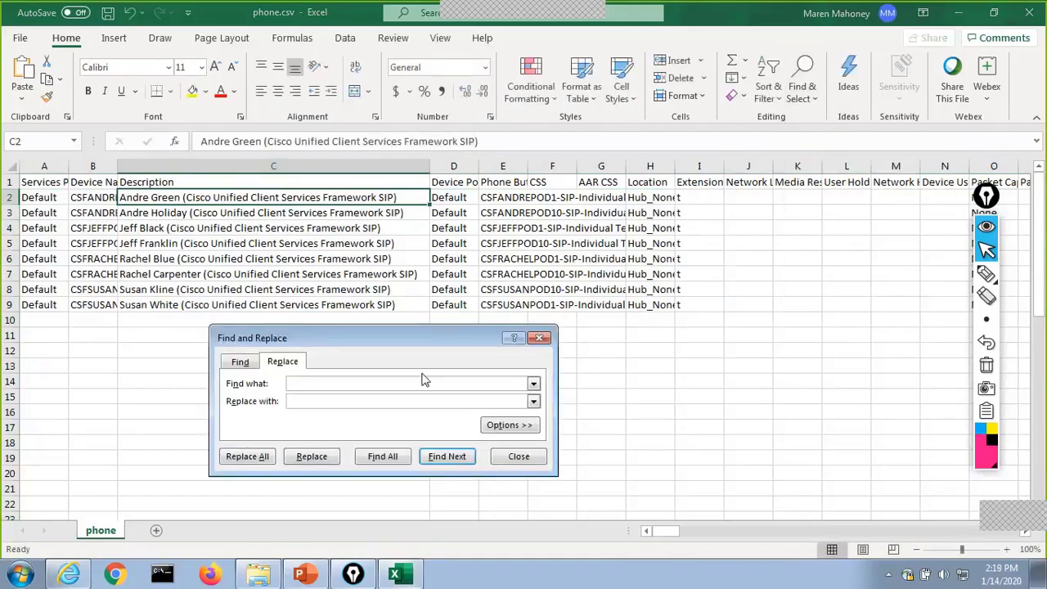
{"action": "key", "text": "ctrl+v"}
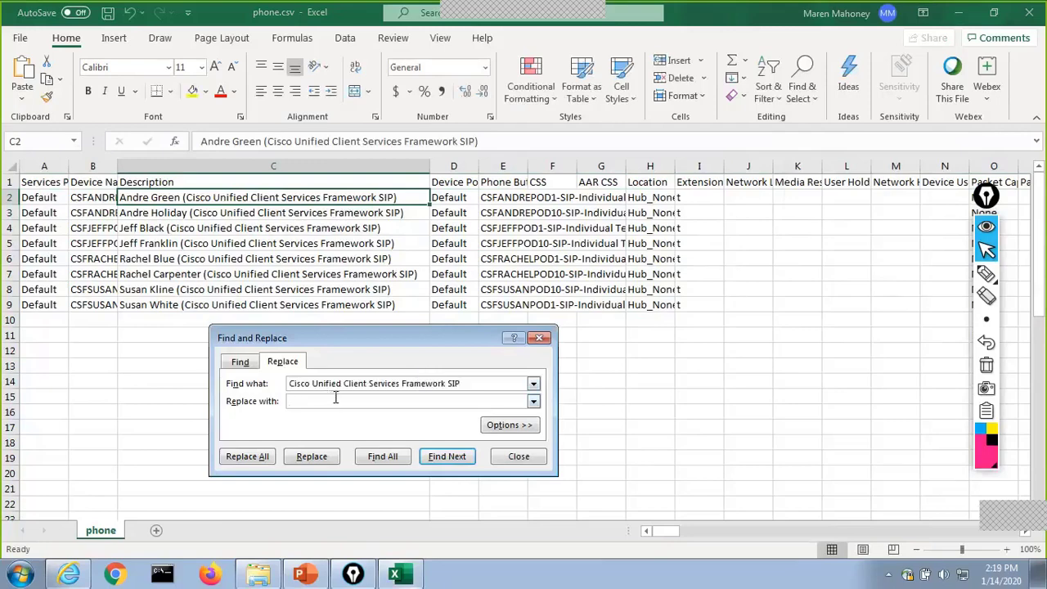
{"action": "type", "text": "CSF"}
{"action": "left_click", "coordinate": [247, 459]}
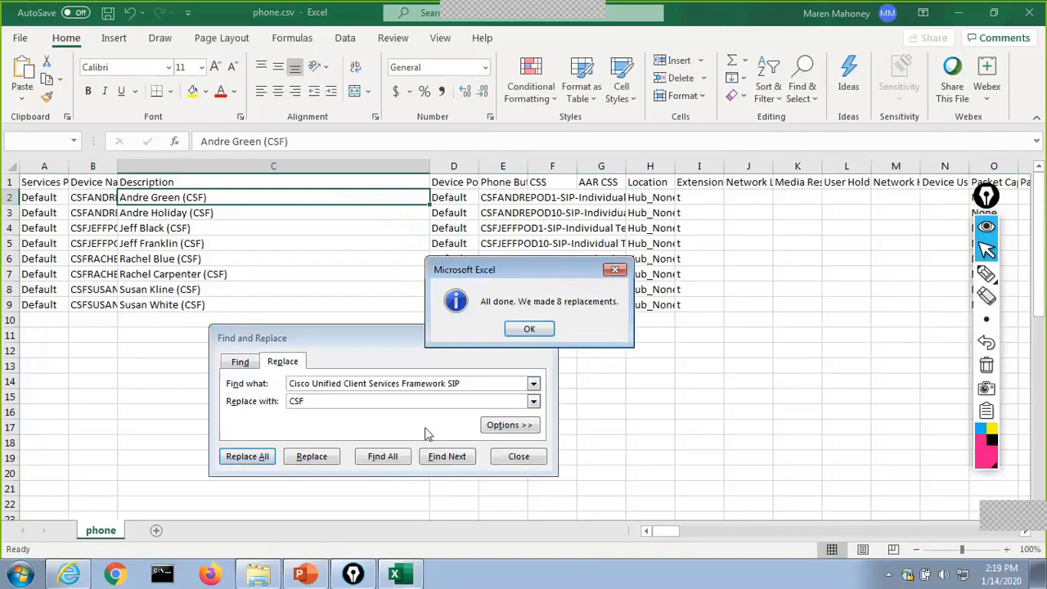
{"action": "left_click", "coordinate": [529, 329]}
{"action": "left_click", "coordinate": [545, 338]}
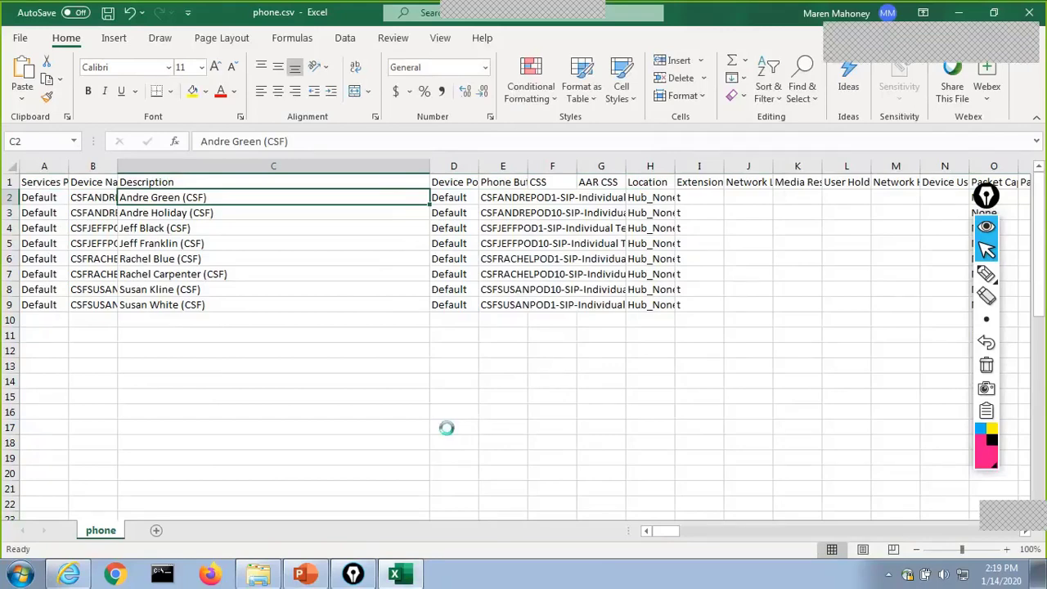
{"action": "left_click", "coordinate": [1028, 16]}
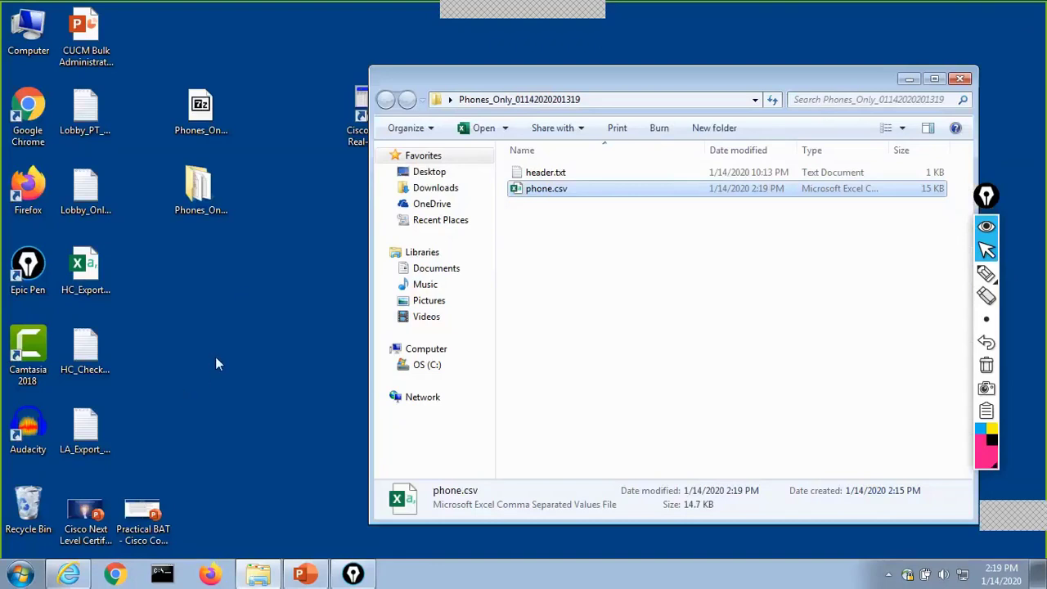
{"action": "double_click", "coordinate": [546, 189]}
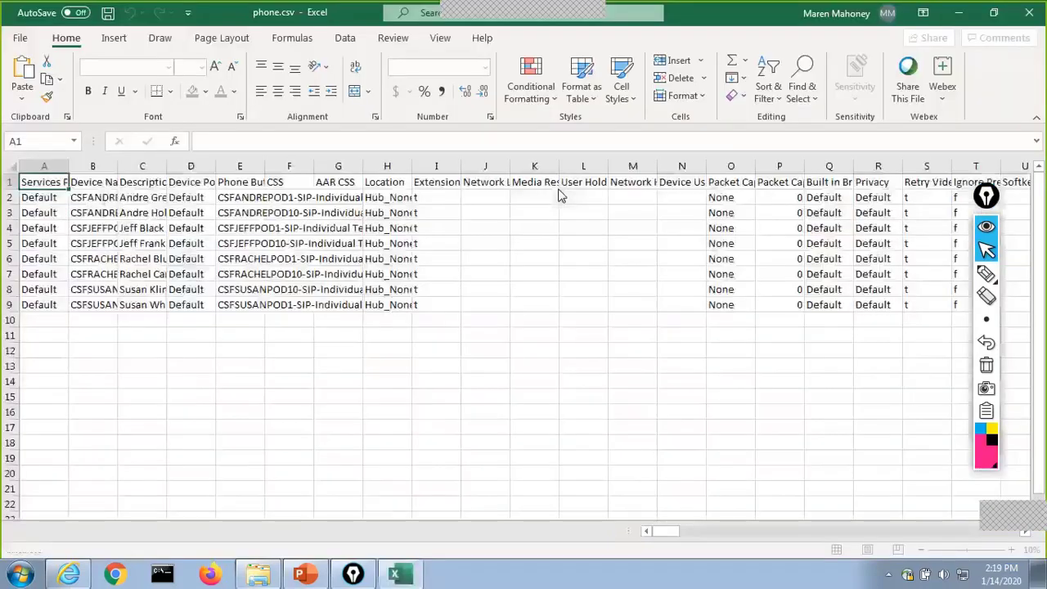
{"action": "left_click", "coordinate": [1035, 15]}
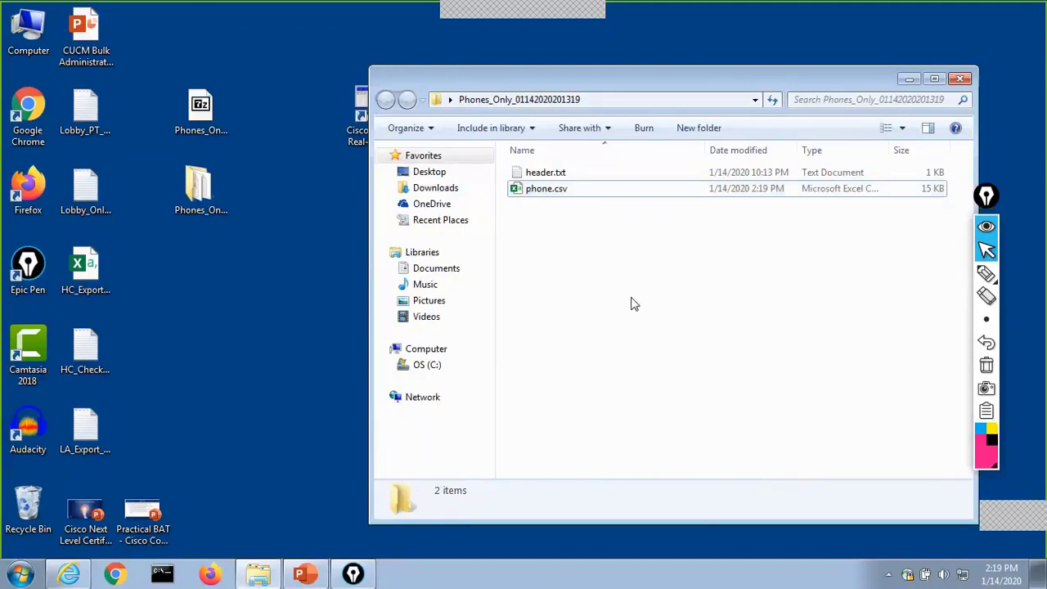
Step: Pack header.txt and phone.csv into CSF_Desc_Change.tar with 7-Zip and verify its contents
{"action": "left_click_drag", "start_coordinate": [635, 299], "coordinate": [573, 172]}
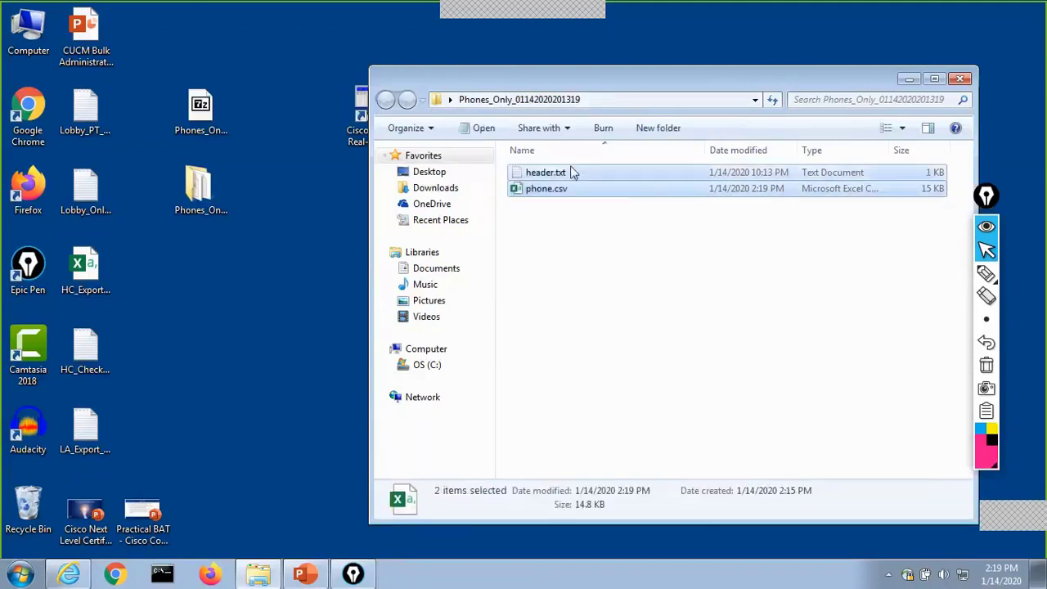
{"action": "right_click", "coordinate": [571, 172]}
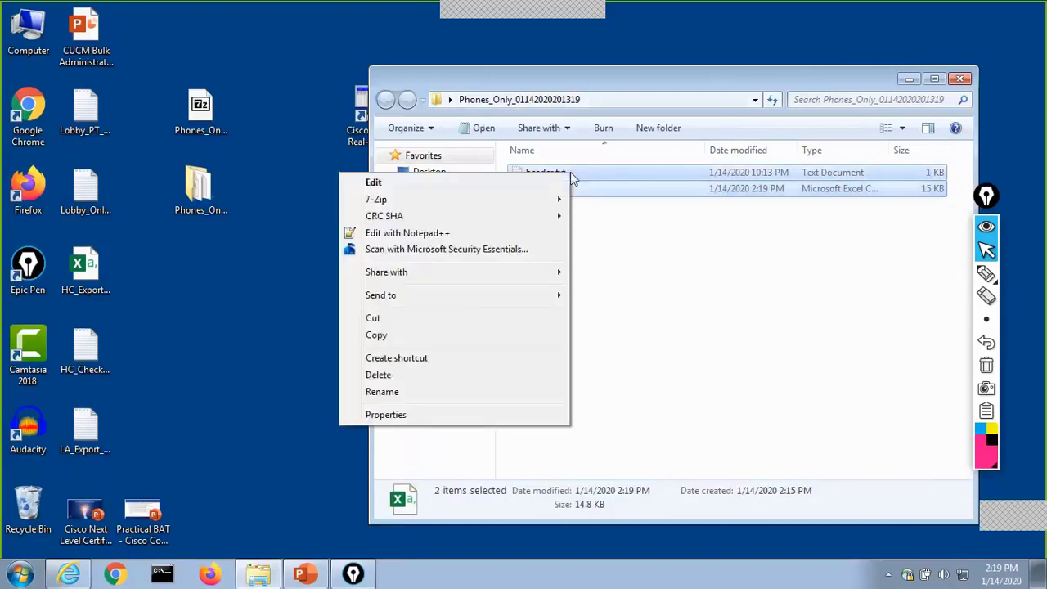
{"action": "mouse_move", "coordinate": [489, 202]}
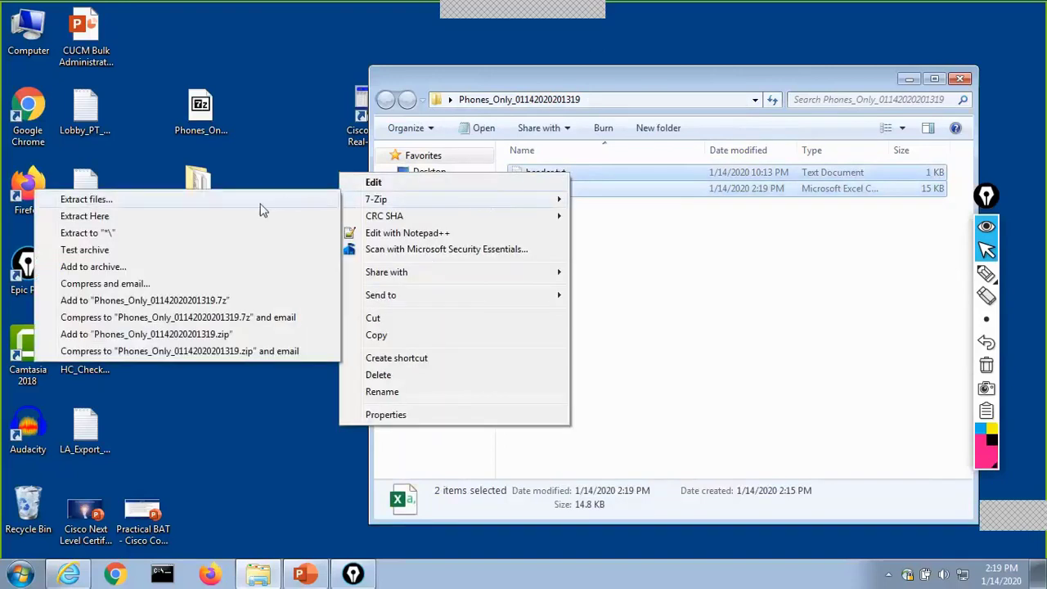
{"action": "left_click", "coordinate": [110, 266]}
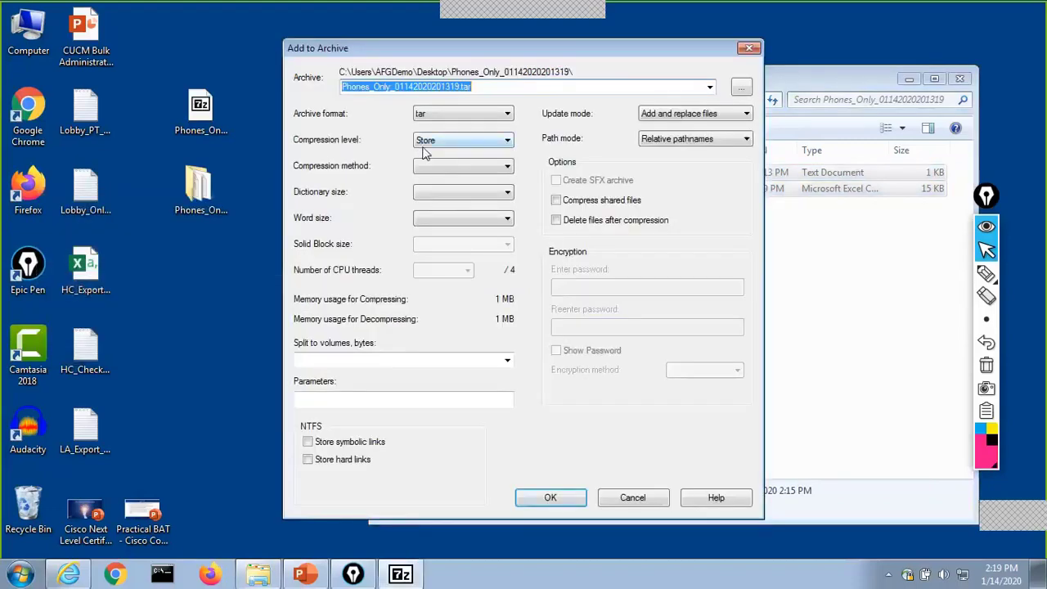
{"action": "type", "text": "CS"}
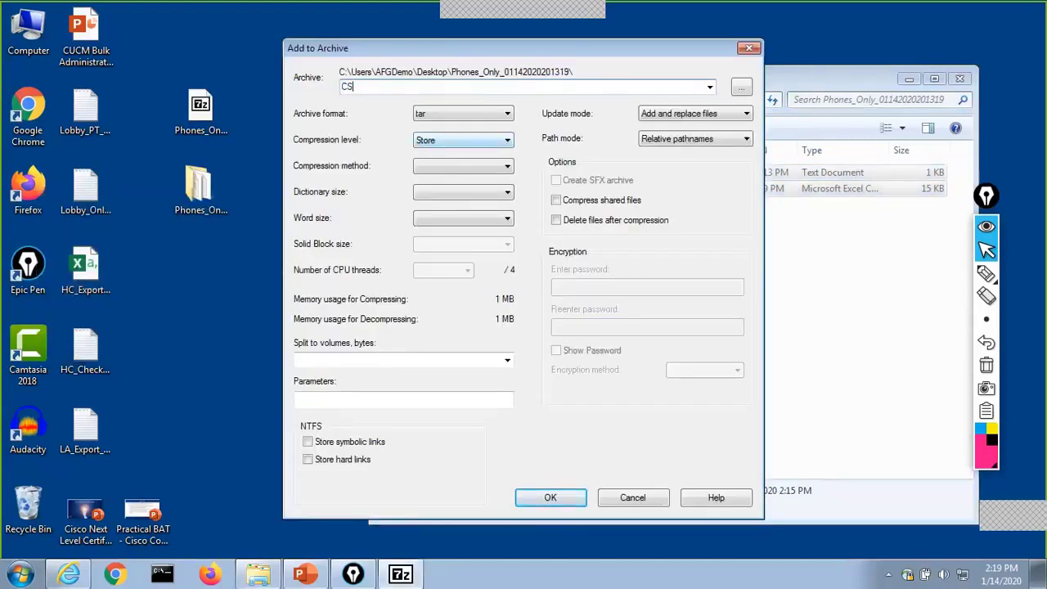
{"action": "type", "text": "F_Desc_Change"}
{"action": "left_click", "coordinate": [562, 499]}
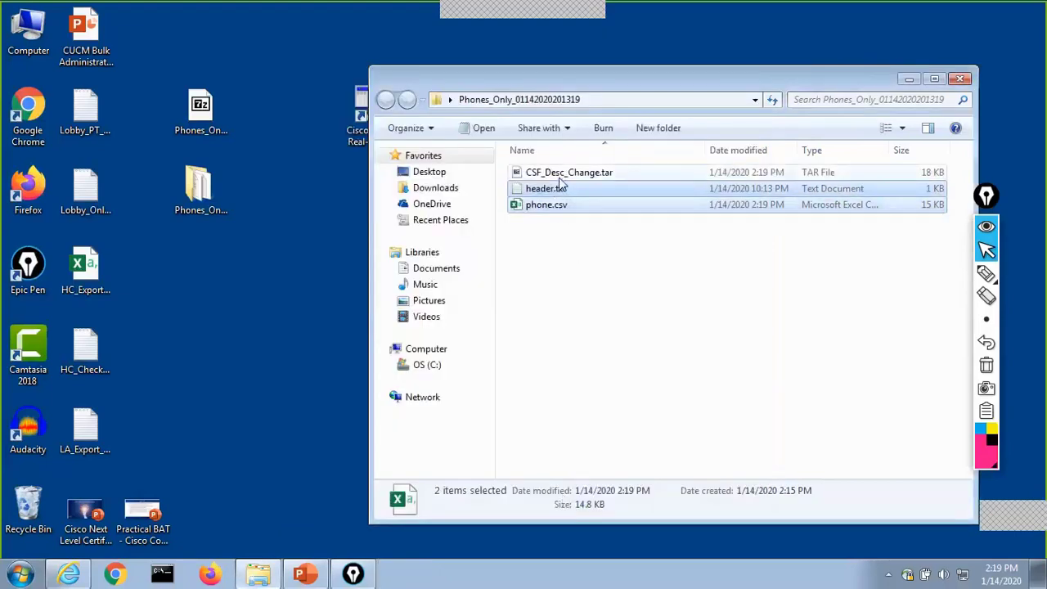
{"action": "double_click", "coordinate": [563, 173]}
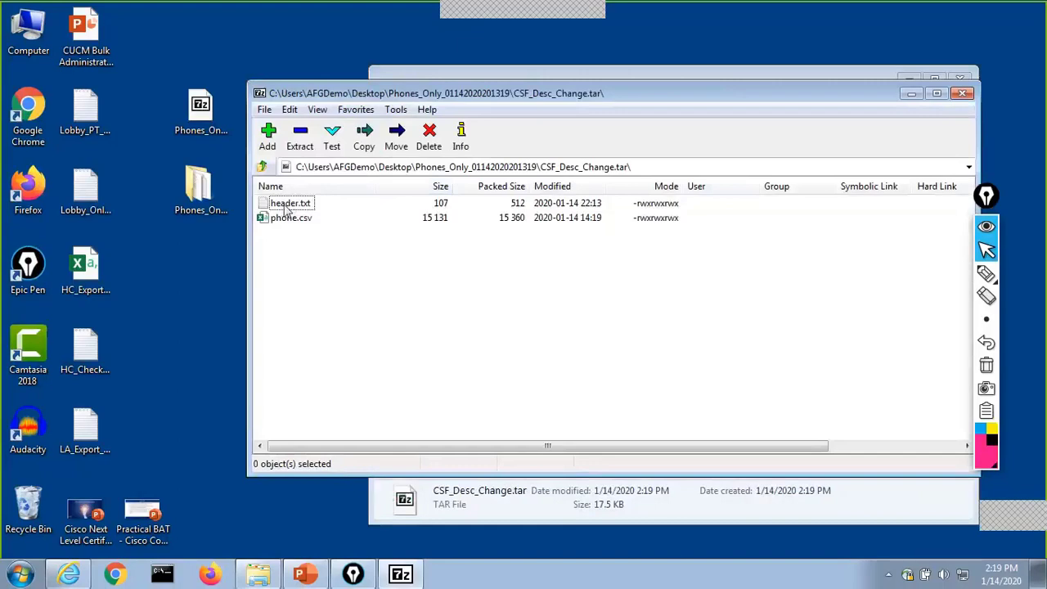
{"action": "left_click", "coordinate": [962, 93]}
Step: Return to Bulk Administration's Upload/Download Files page and start a new file upload
{"action": "left_click", "coordinate": [86, 577]}
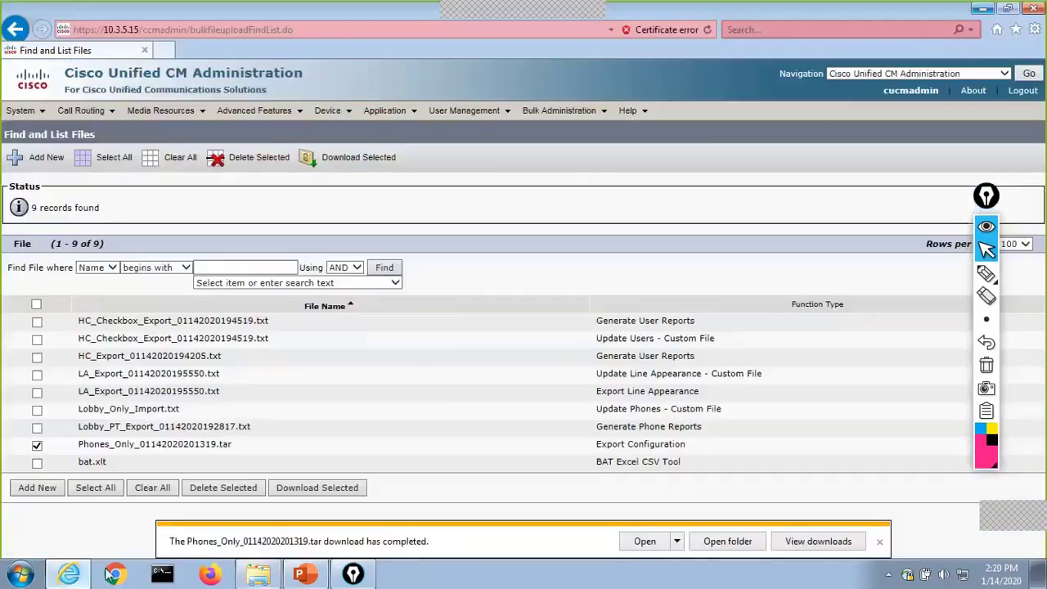
{"action": "mouse_move", "coordinate": [563, 111]}
{"action": "left_click", "coordinate": [577, 133]}
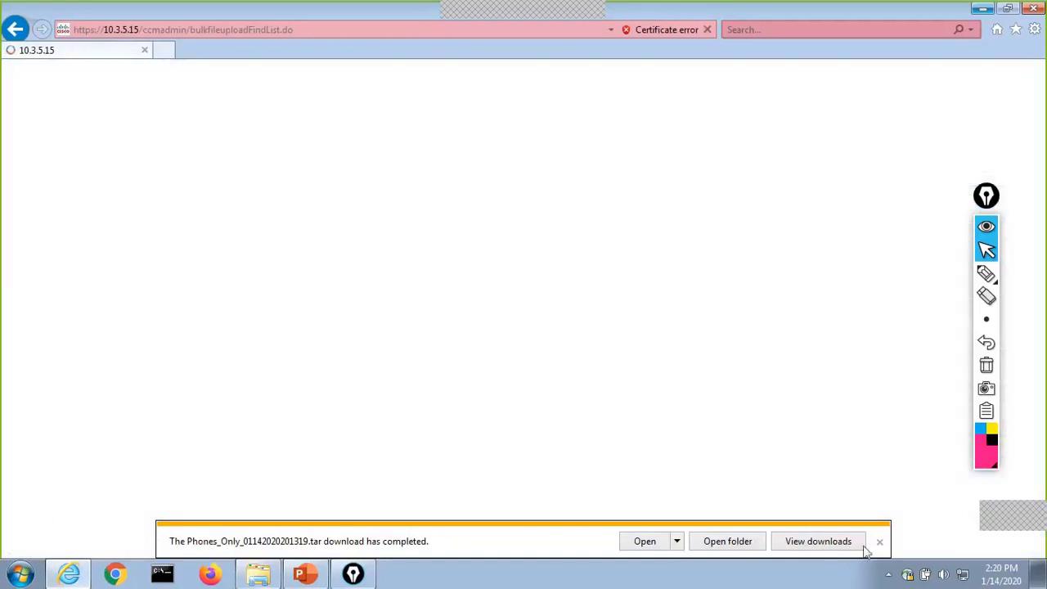
{"action": "left_click", "coordinate": [877, 542]}
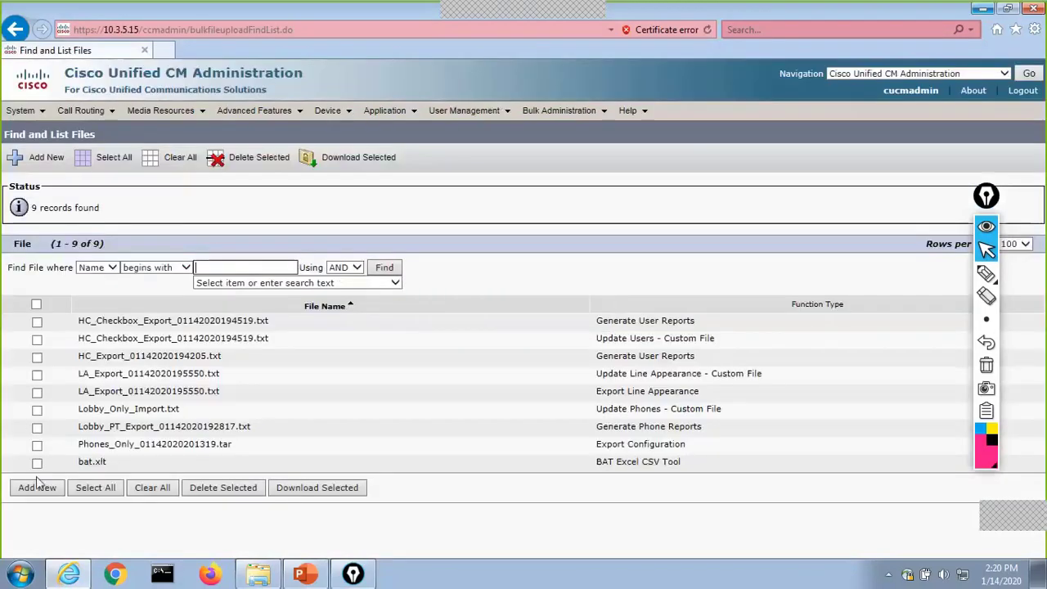
{"action": "left_click", "coordinate": [36, 488]}
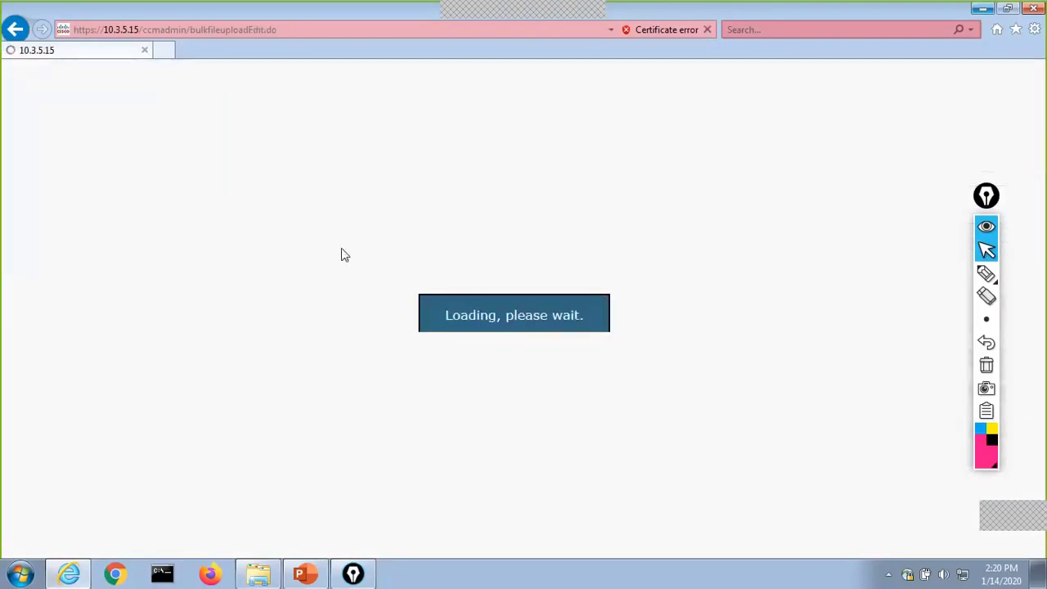
Step: Choose CSF_Desc_Change.tar from the Phones_Only folder as the upload file
{"action": "left_click", "coordinate": [501, 264]}
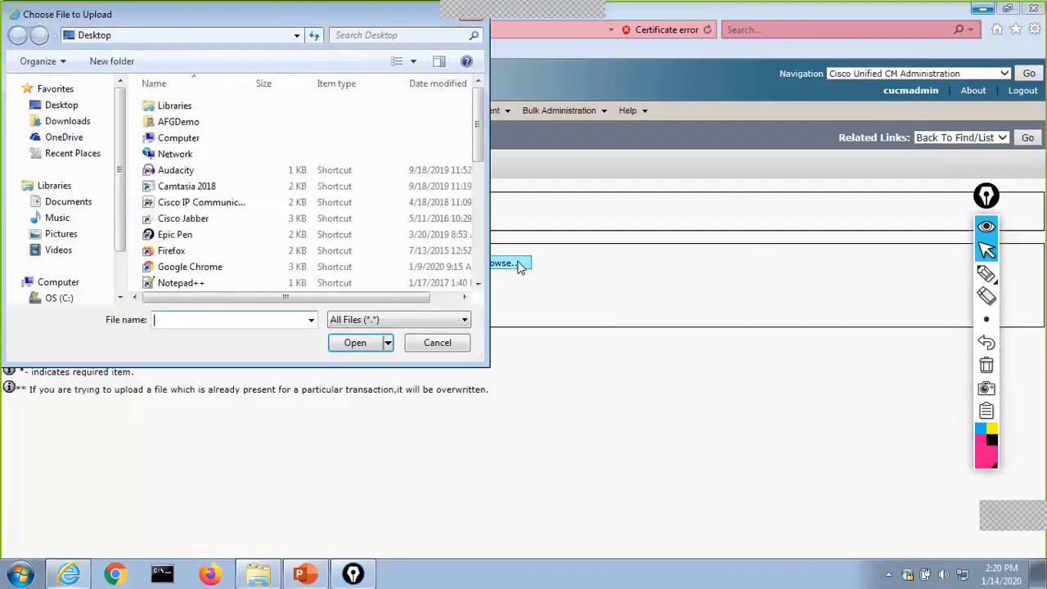
{"action": "left_click_drag", "start_coordinate": [481, 145], "coordinate": [483, 264]}
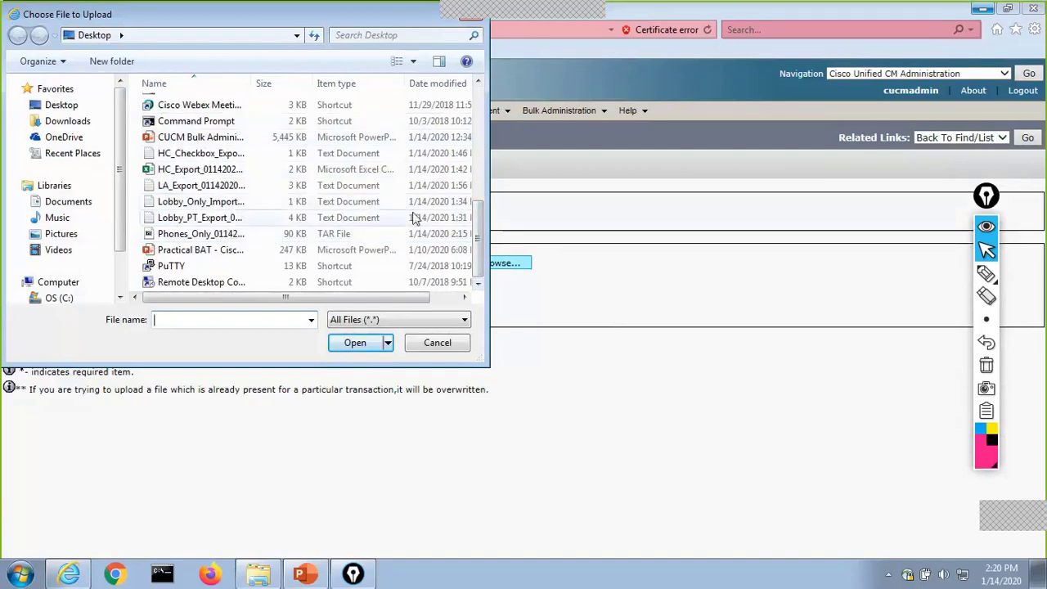
{"action": "left_click_drag", "start_coordinate": [479, 237], "coordinate": [480, 98]}
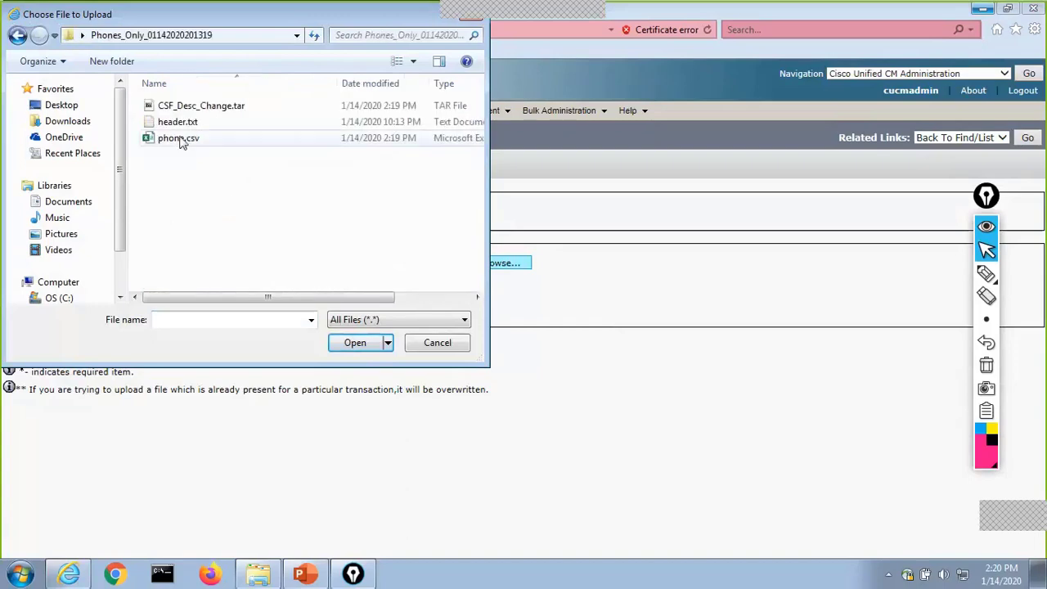
{"action": "left_click", "coordinate": [193, 106]}
{"action": "left_click", "coordinate": [359, 342]}
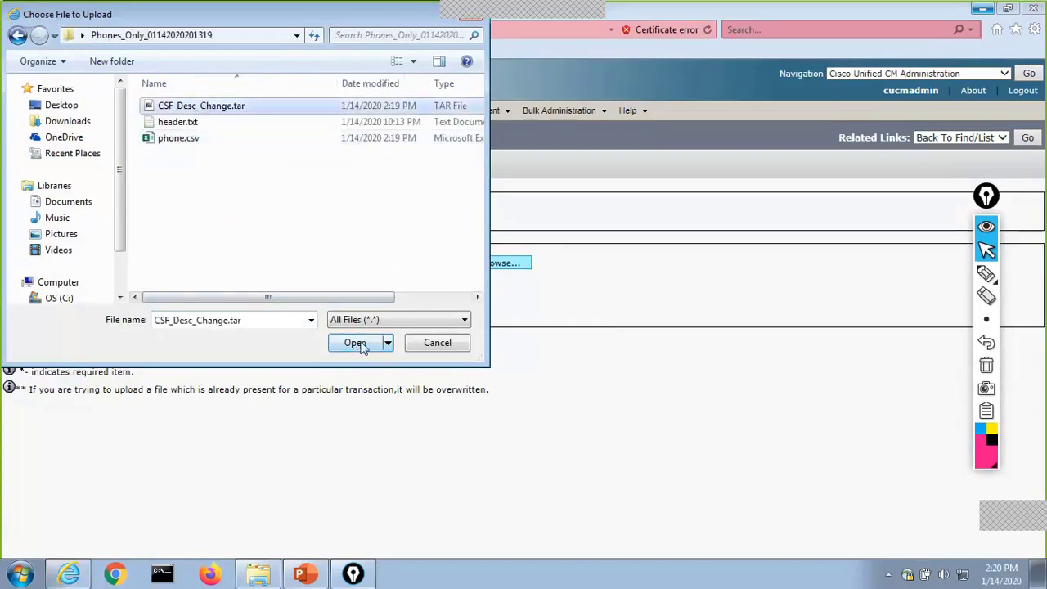
{"action": "left_click", "coordinate": [272, 287]}
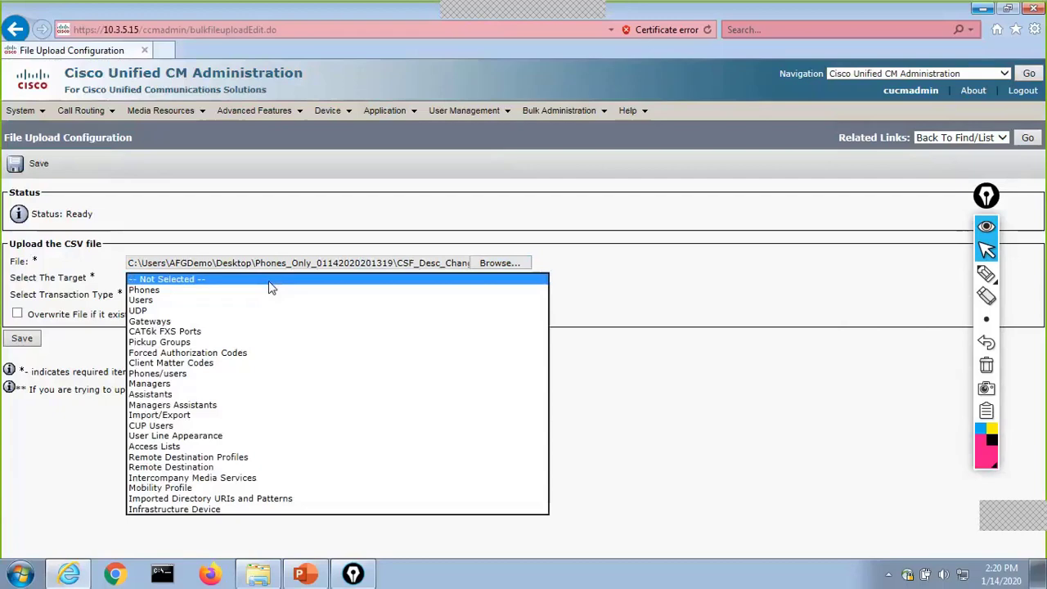
Step: Attempt the upload as Phones with Insert Phones - All Details, then dismiss the invalid-file warning
{"action": "left_click", "coordinate": [147, 295]}
{"action": "left_click", "coordinate": [148, 297]}
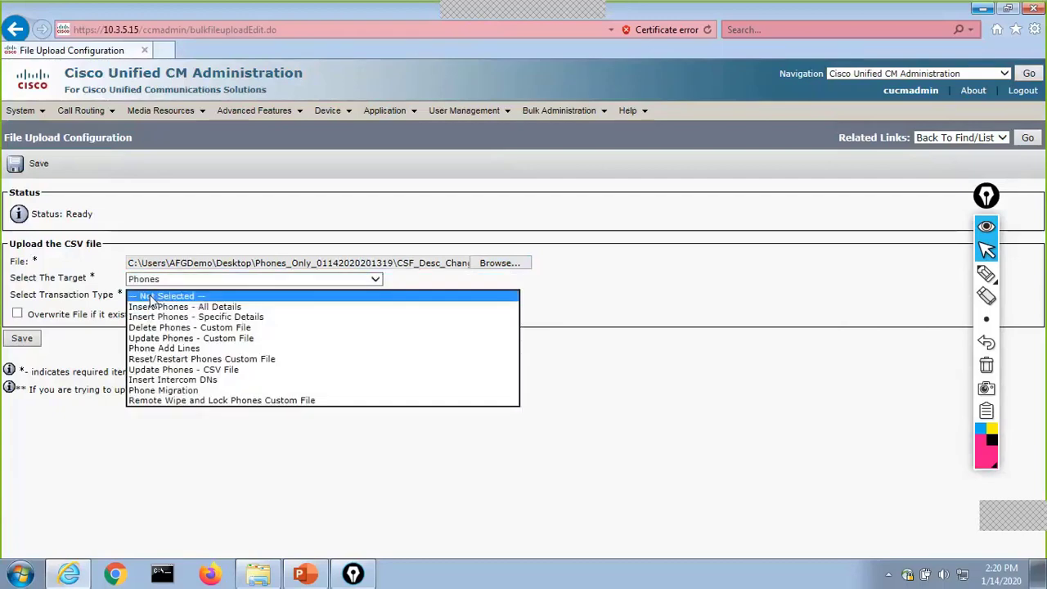
{"action": "left_click", "coordinate": [242, 307]}
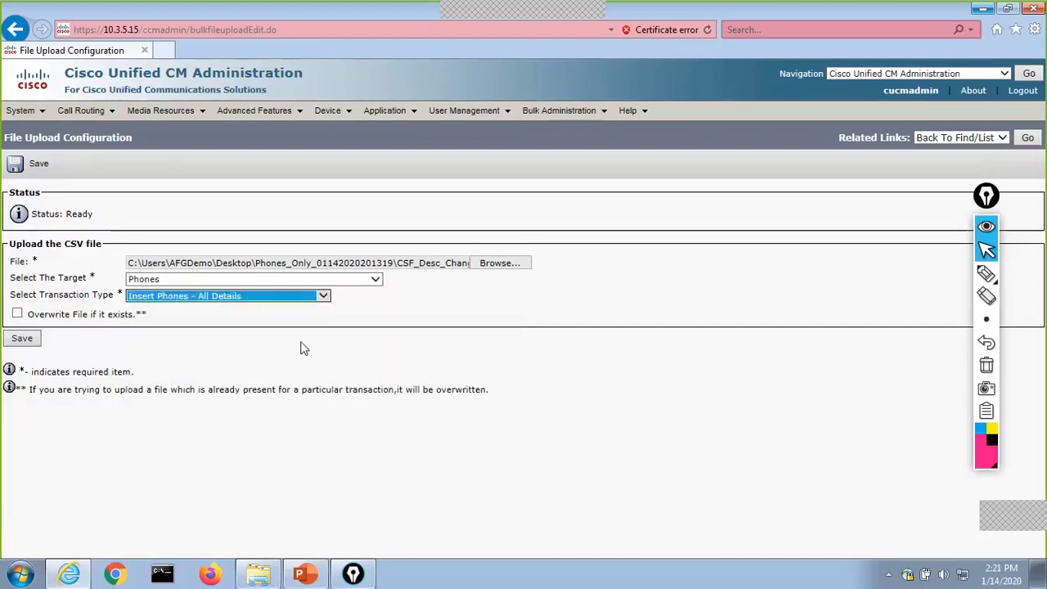
{"action": "left_click", "coordinate": [30, 338]}
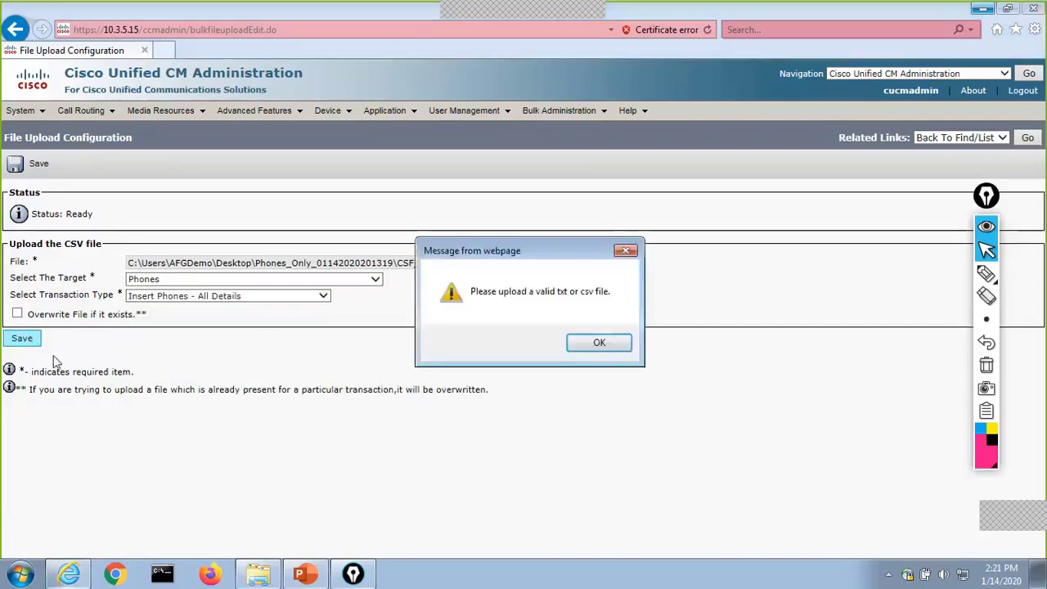
{"action": "left_click", "coordinate": [601, 343]}
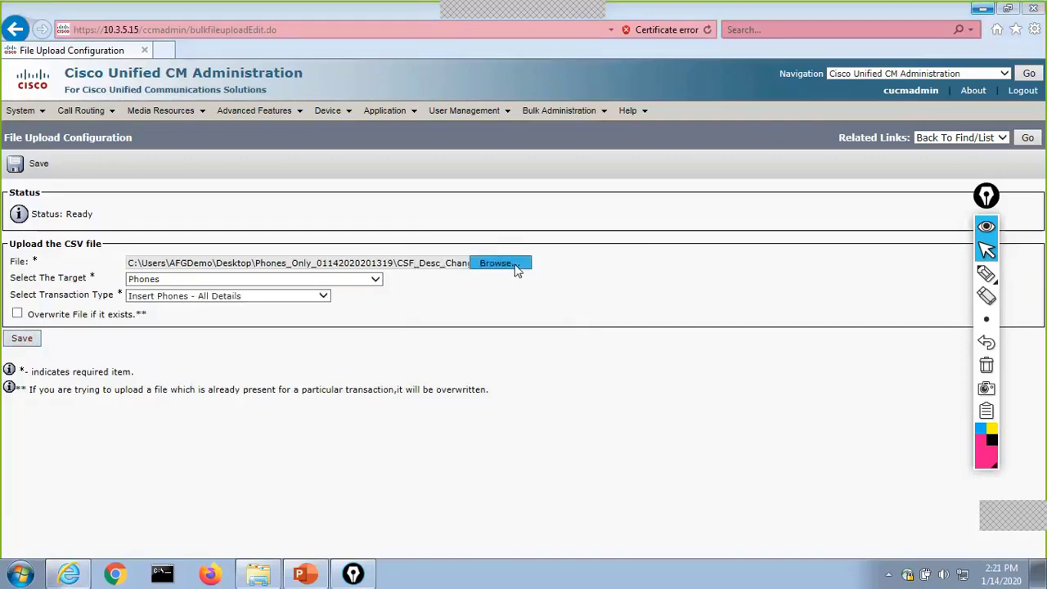
Step: Reselect CSF_Desc_Change.tar and upload it with target Import/Export and transaction Import Configuration
{"action": "left_click", "coordinate": [516, 270]}
{"action": "left_click", "coordinate": [277, 107]}
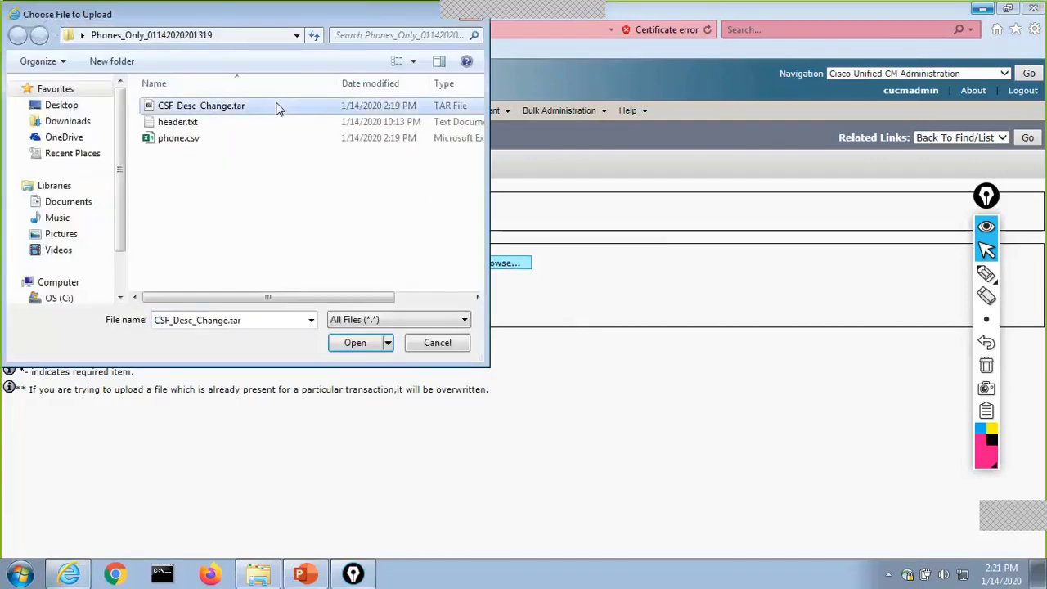
{"action": "left_click", "coordinate": [352, 343]}
{"action": "left_click", "coordinate": [256, 281]}
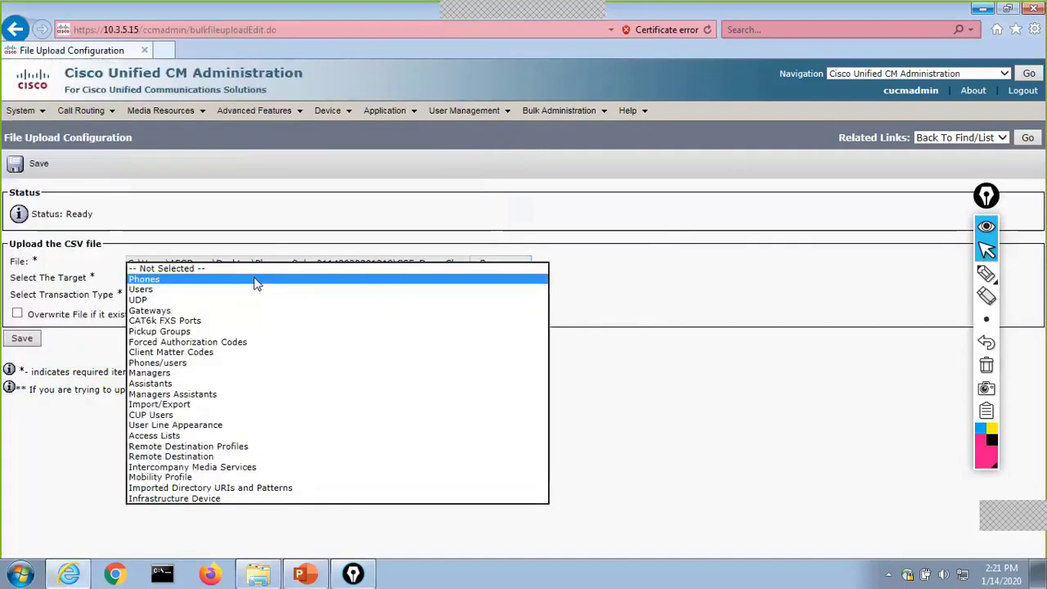
{"action": "left_click", "coordinate": [217, 404]}
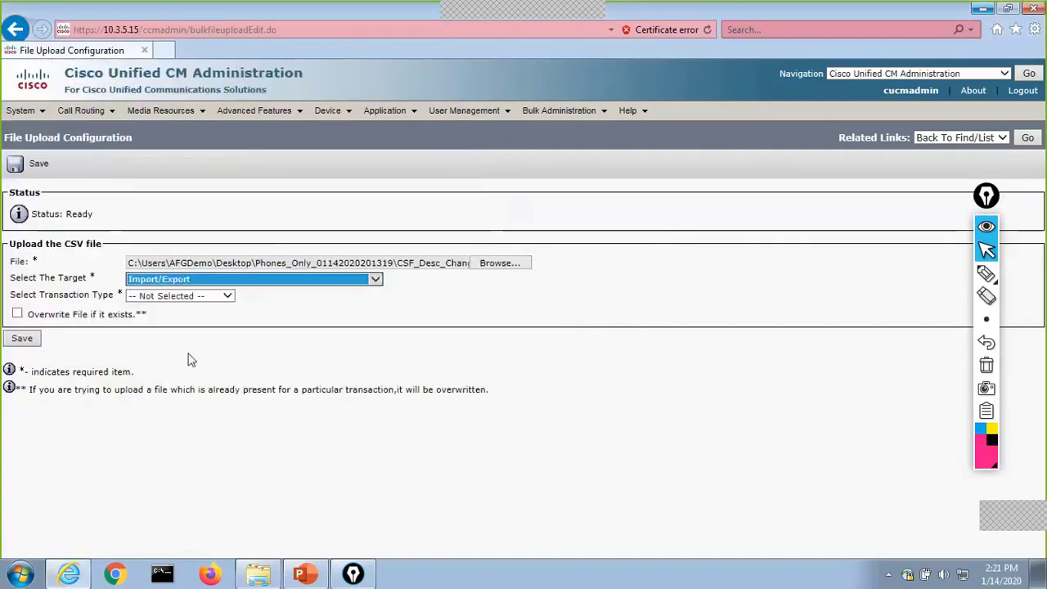
{"action": "left_click", "coordinate": [159, 297]}
{"action": "left_click", "coordinate": [167, 311]}
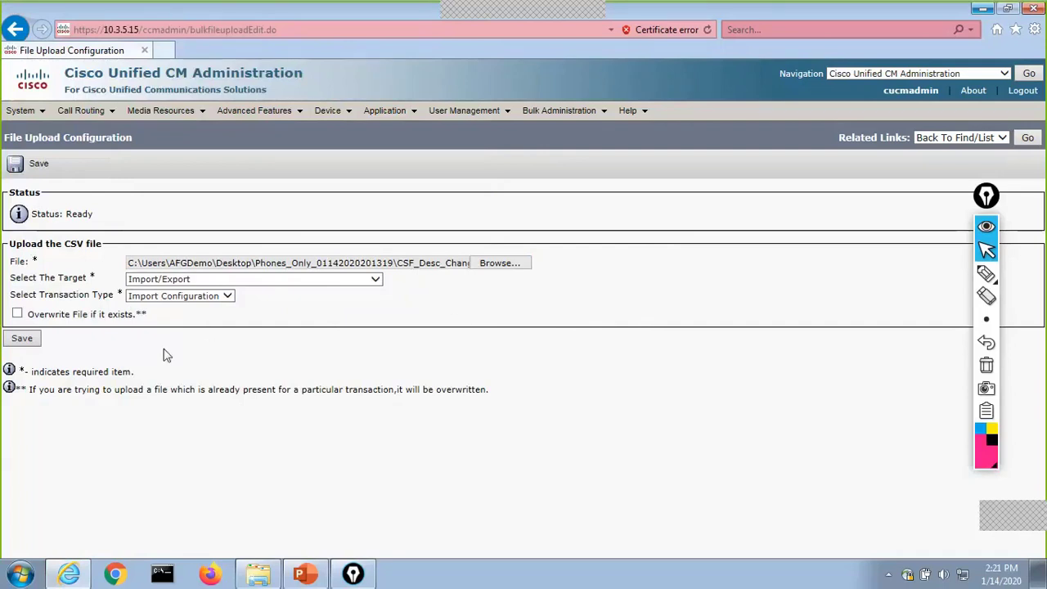
{"action": "left_click", "coordinate": [24, 342]}
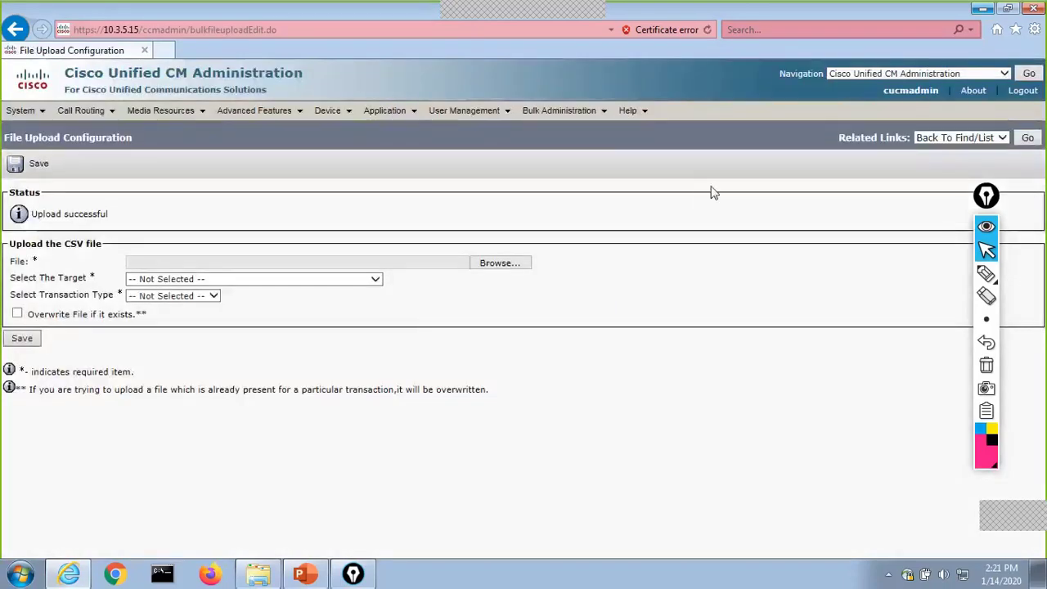
Step: Import CSF_Desc_Change.tar with Override existing configuration checked and Run Immediately selected
{"action": "mouse_move", "coordinate": [565, 115]}
{"action": "mouse_move", "coordinate": [589, 344]}
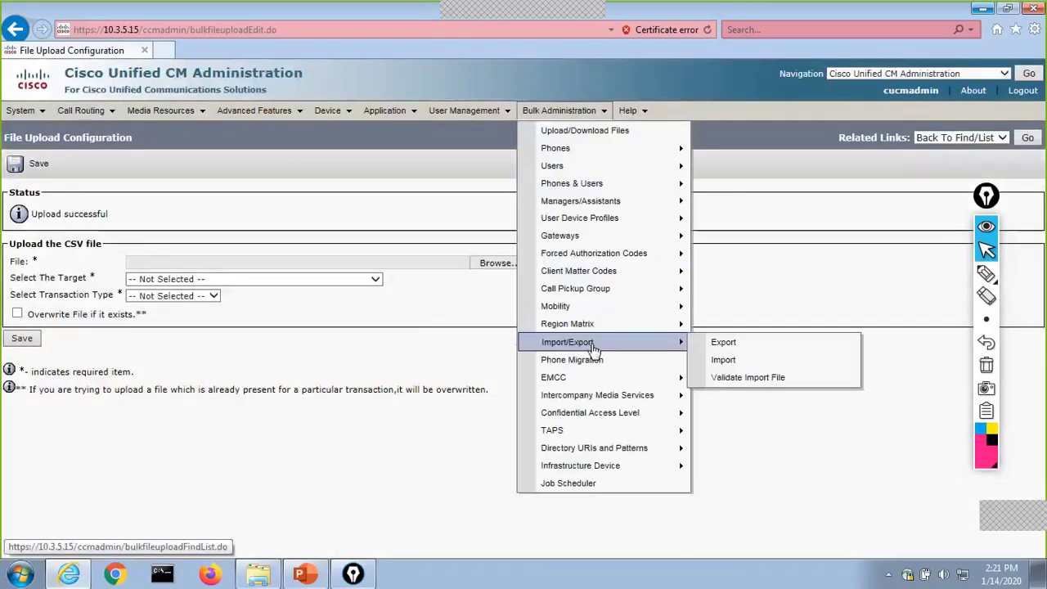
{"action": "left_click", "coordinate": [768, 364]}
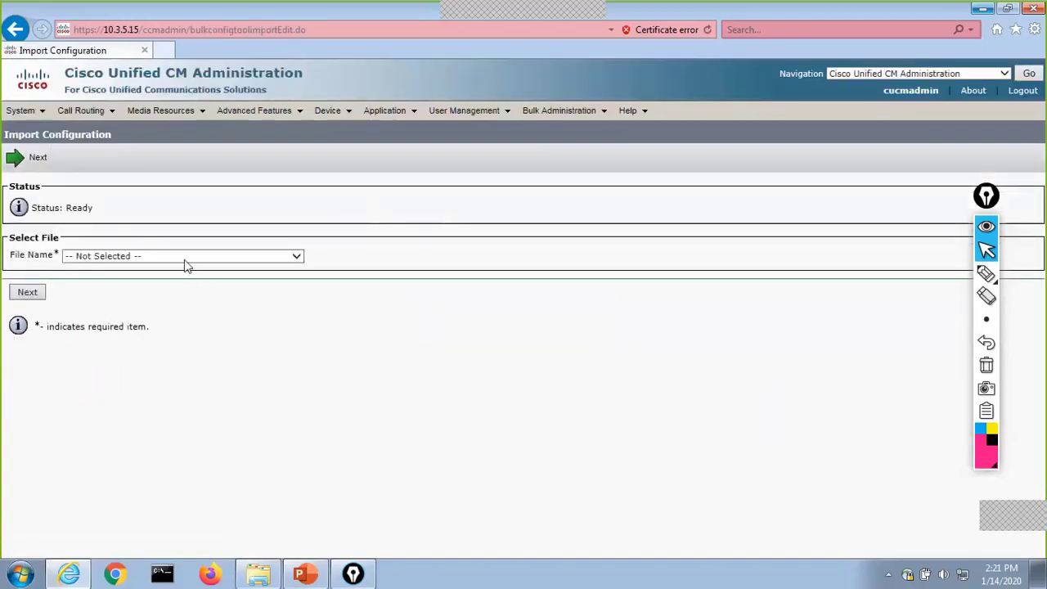
{"action": "left_click", "coordinate": [184, 256]}
{"action": "left_click", "coordinate": [186, 268]}
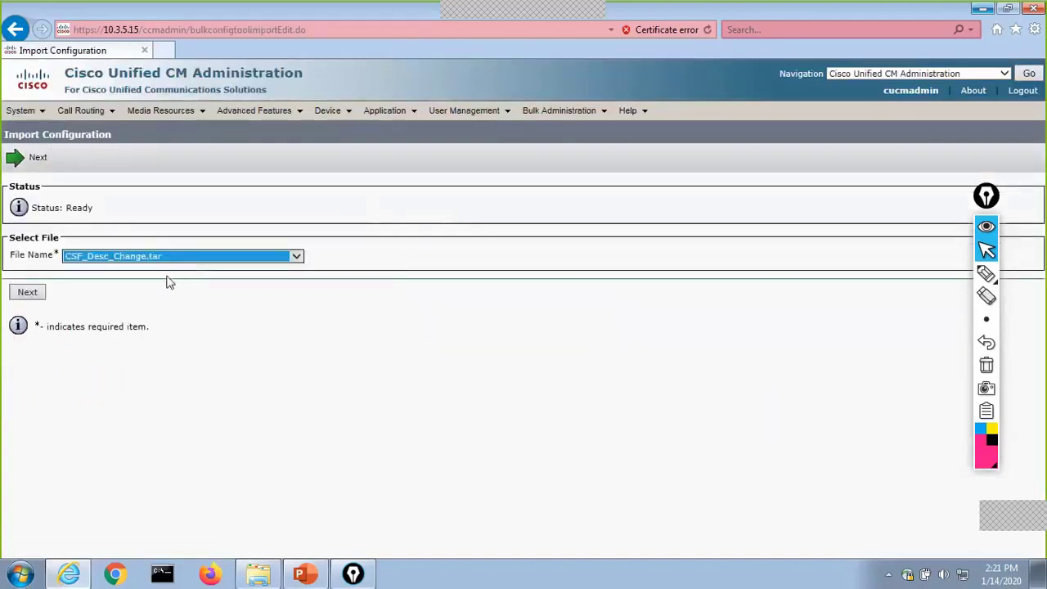
{"action": "left_click", "coordinate": [30, 294]}
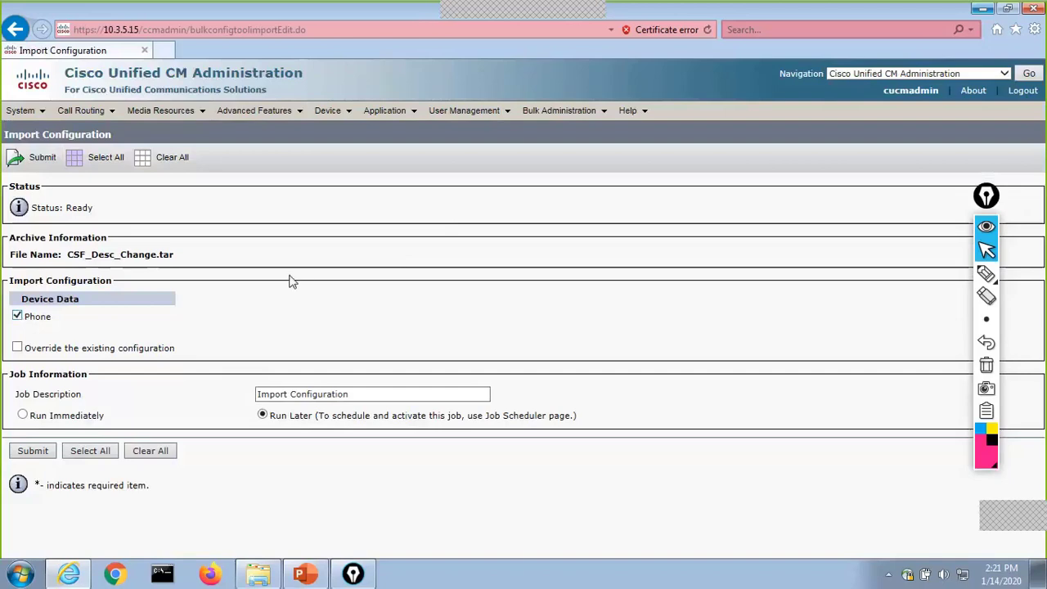
{"action": "left_click", "coordinate": [17, 348]}
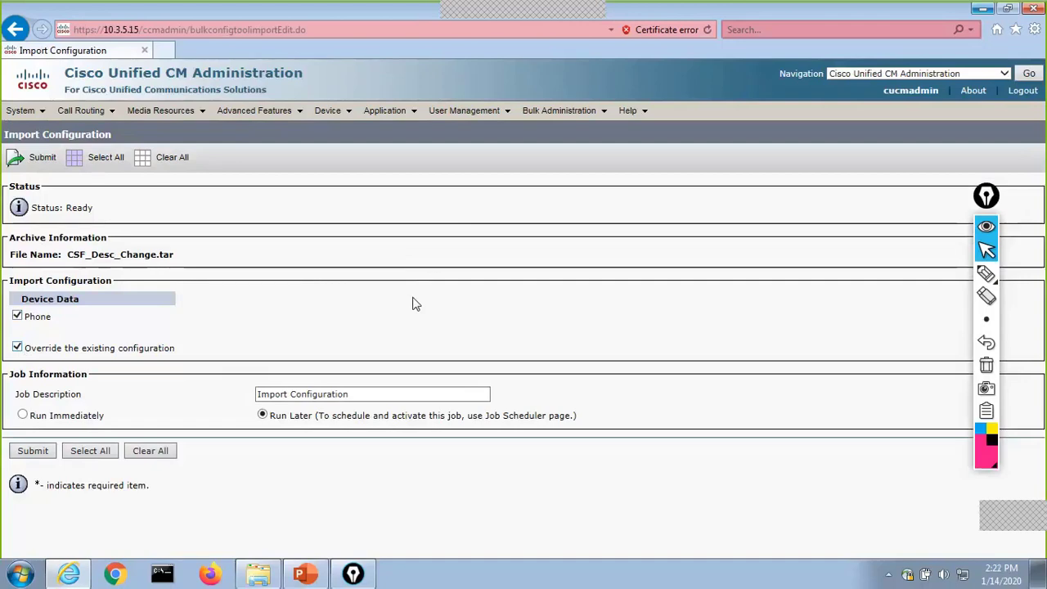
{"action": "left_click", "coordinate": [23, 416]}
{"action": "left_click", "coordinate": [30, 453]}
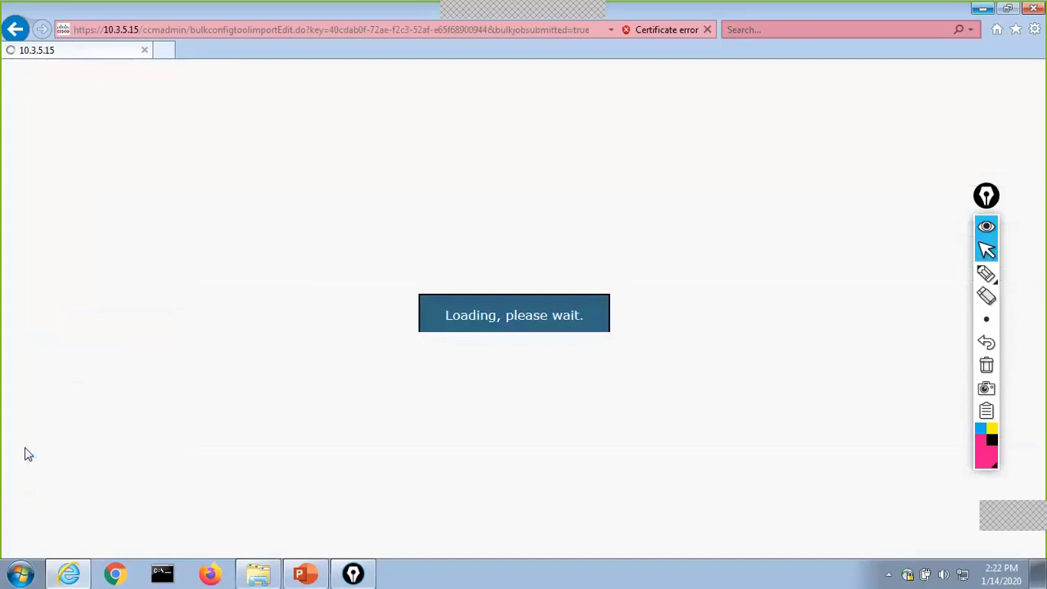
Step: Open the Job Scheduler list and refresh it repeatedly; the Import Configuration job is still Processing
{"action": "mouse_move", "coordinate": [564, 110]}
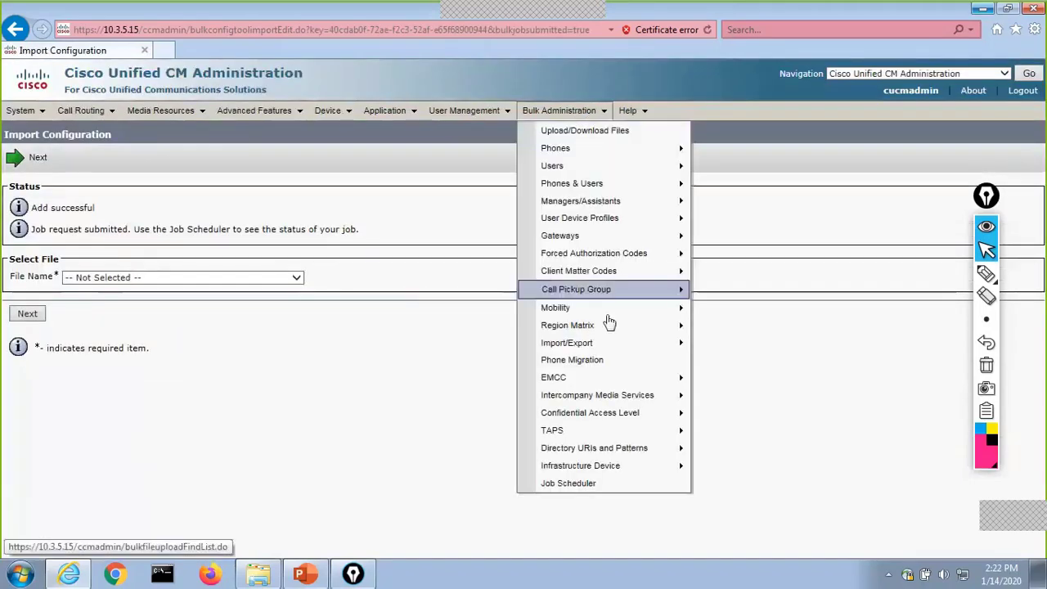
{"action": "left_click", "coordinate": [613, 481]}
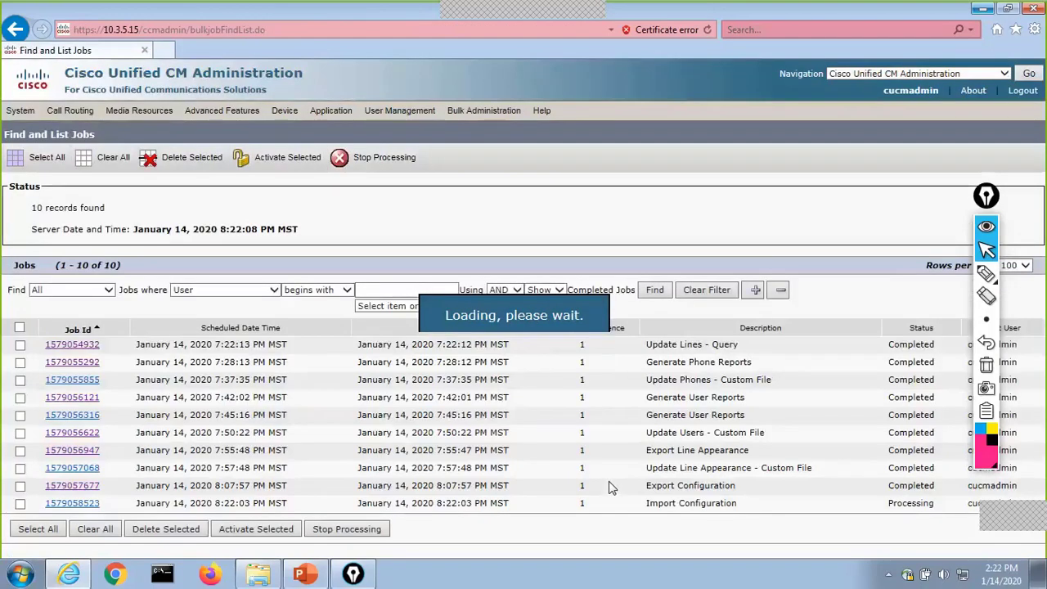
{"action": "left_click", "coordinate": [653, 291]}
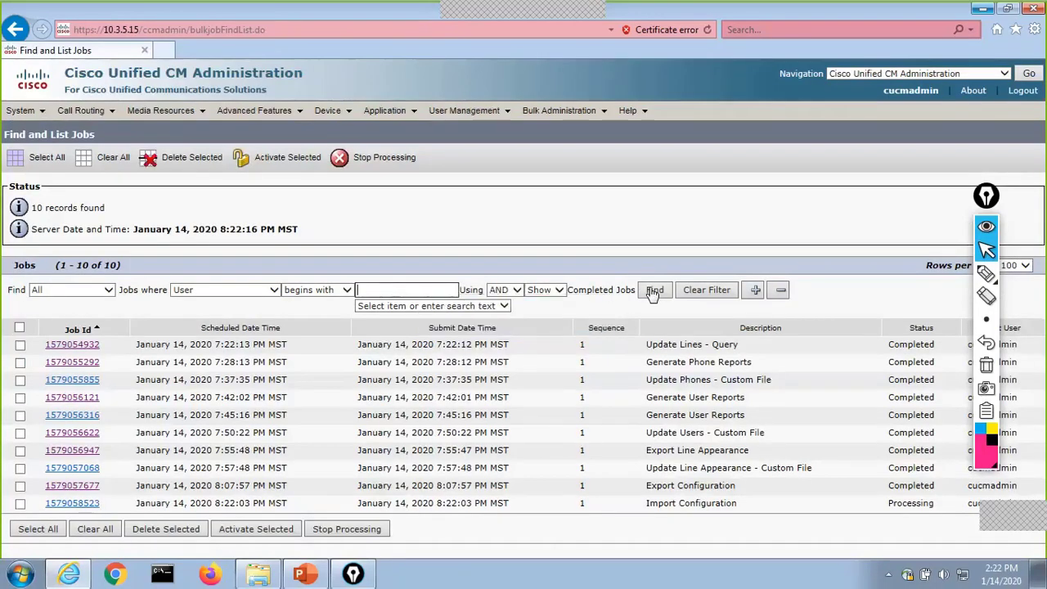
{"action": "left_click", "coordinate": [653, 291]}
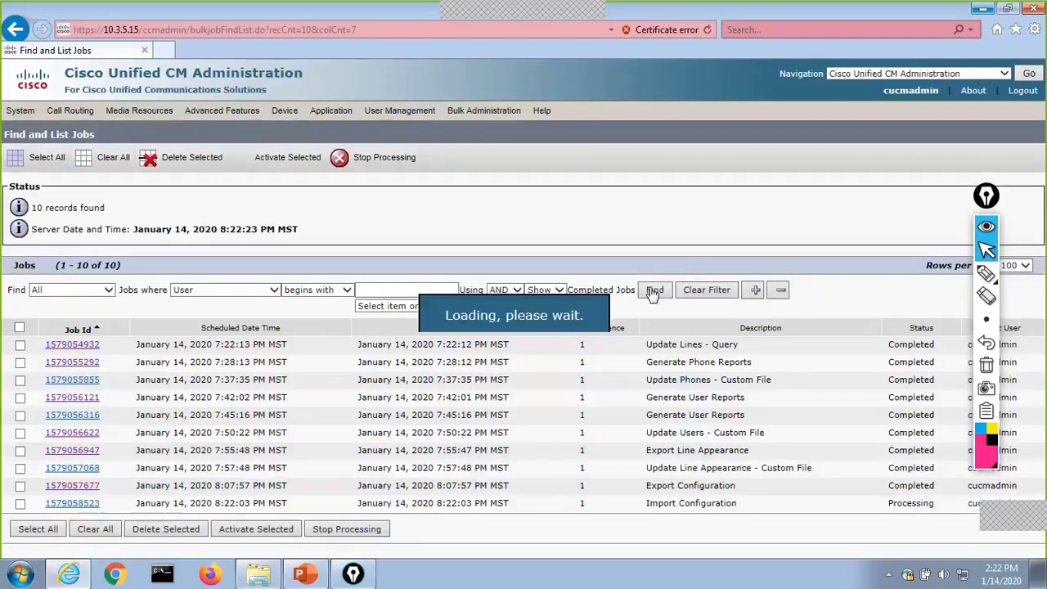
{"action": "left_click", "coordinate": [653, 291]}
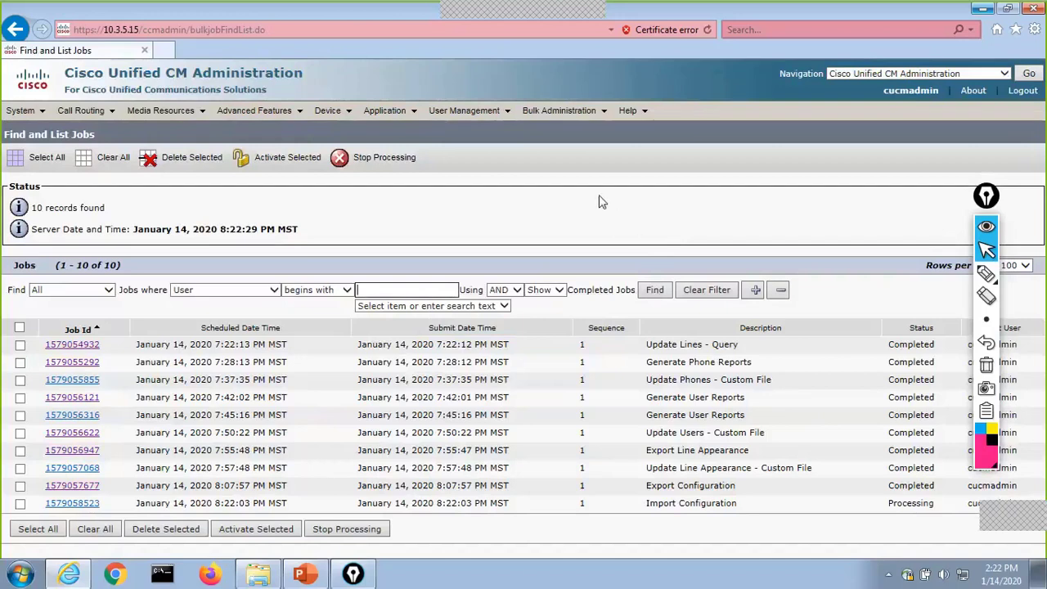
Step: Open Insert Phones Configuration and browse the File Name and Phone Template lists without choosing anything
{"action": "mouse_move", "coordinate": [572, 112]}
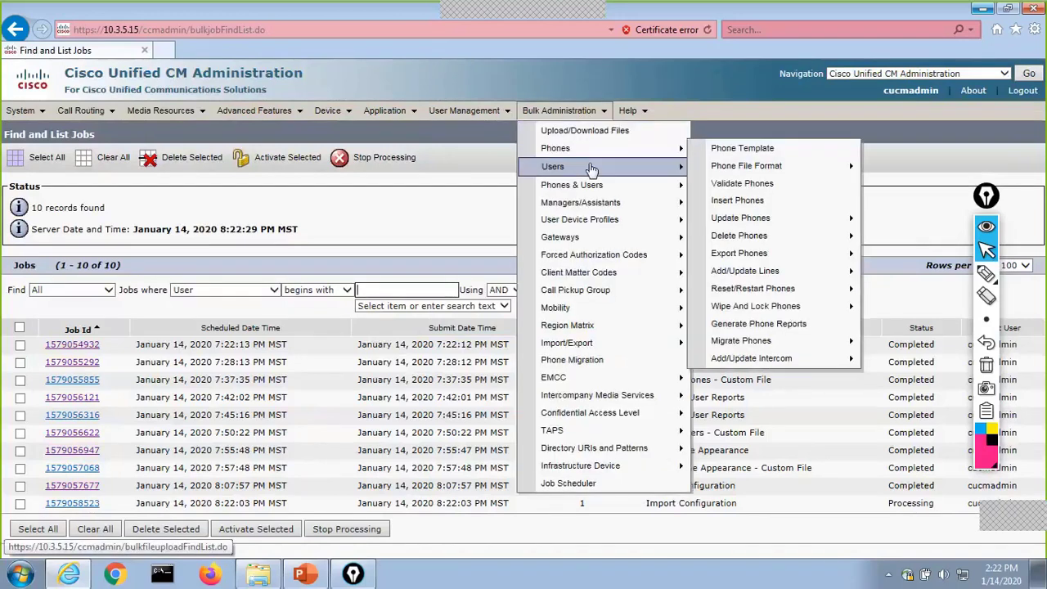
{"action": "mouse_move", "coordinate": [591, 155]}
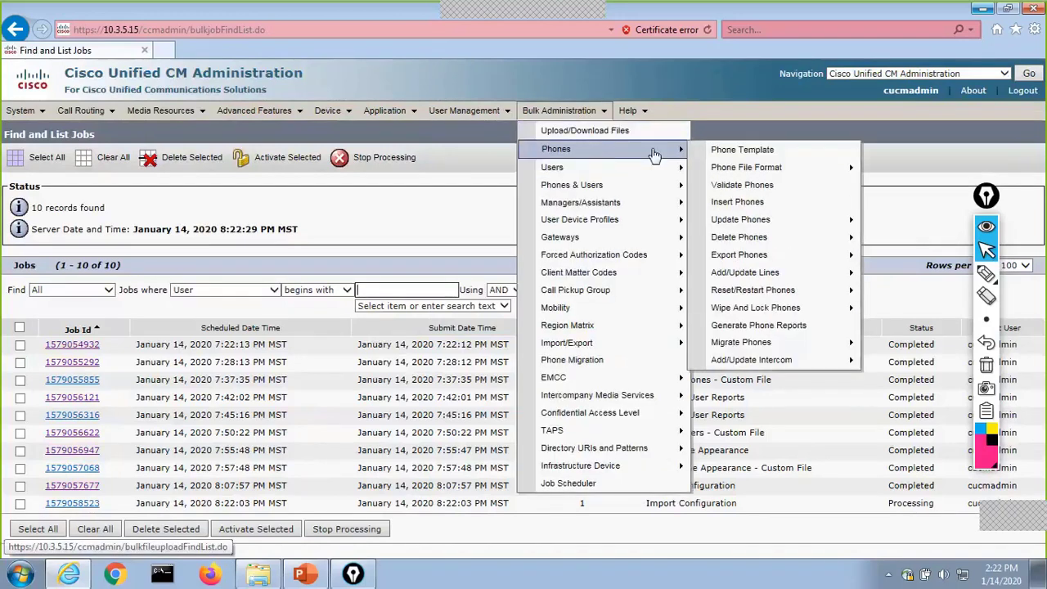
{"action": "left_click", "coordinate": [760, 204]}
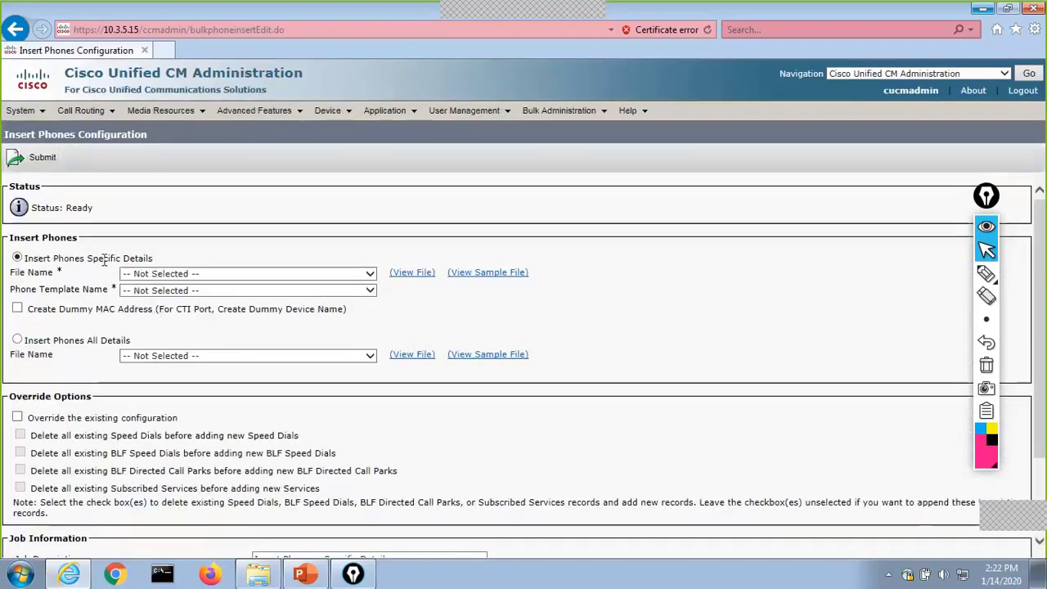
{"action": "left_click", "coordinate": [152, 275]}
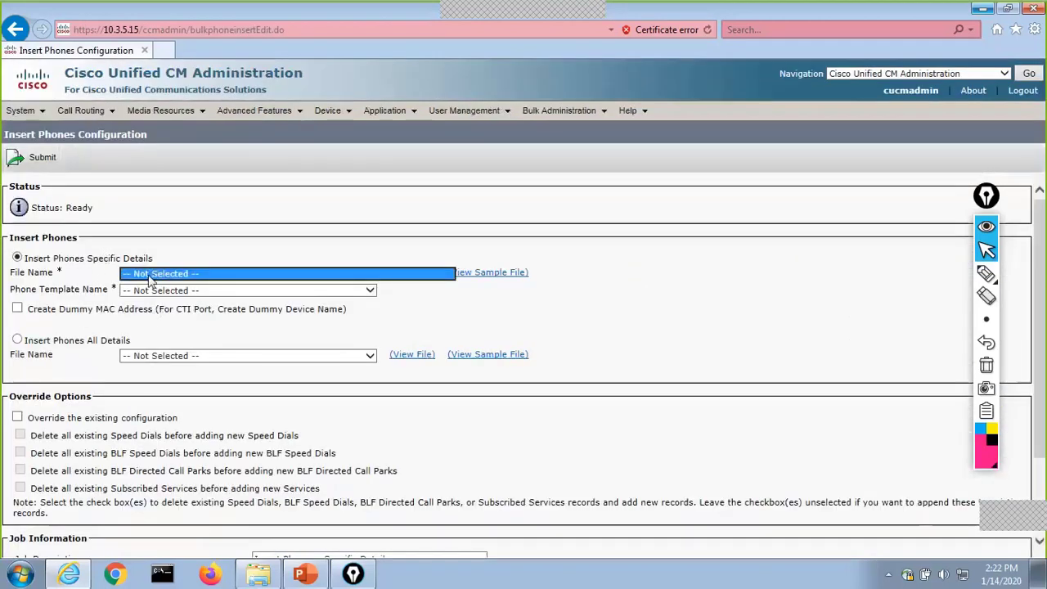
{"action": "left_click", "coordinate": [126, 293]}
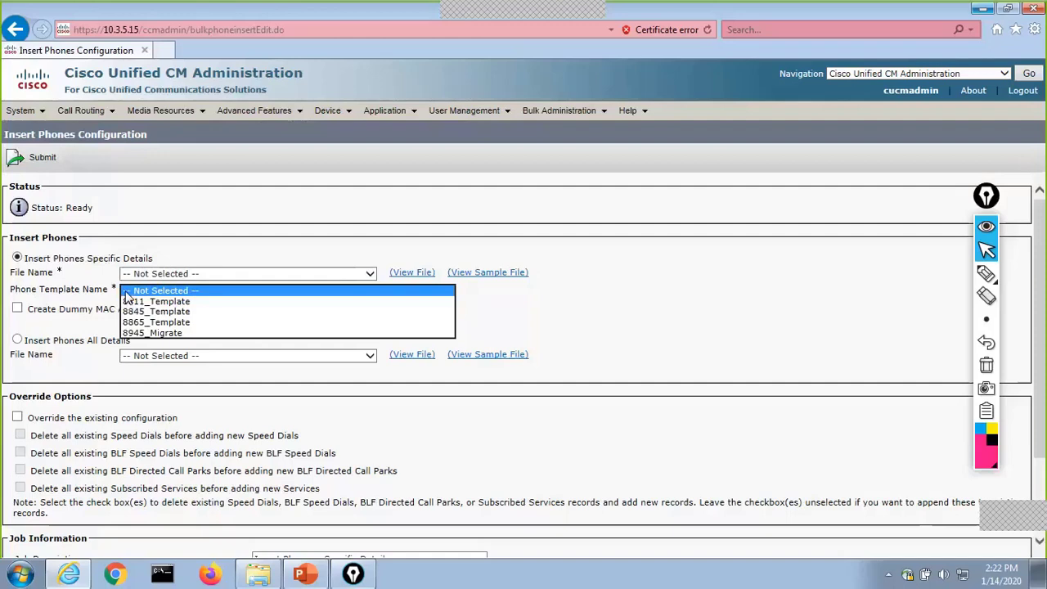
{"action": "left_click", "coordinate": [699, 278]}
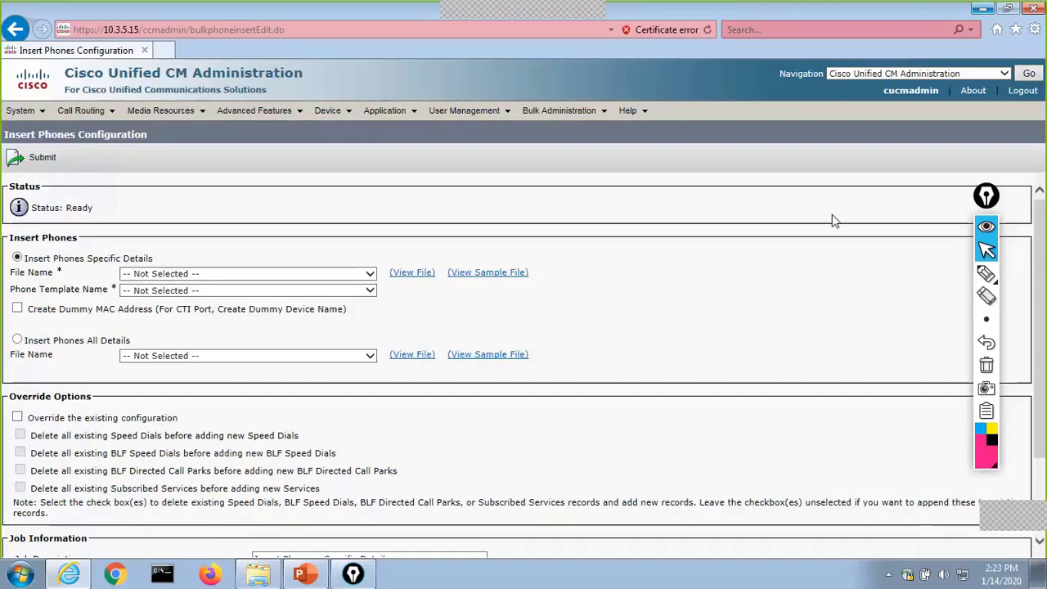
Step: Check that the import job is Completed and that CSF phone descriptions now end in (CSF)
{"action": "left_click", "coordinate": [561, 114]}
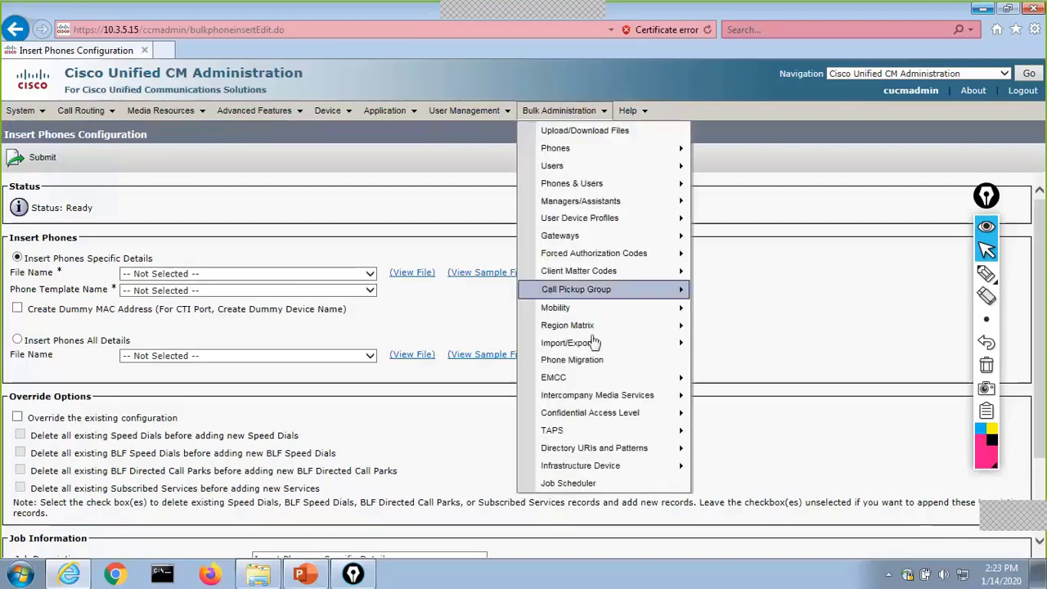
{"action": "left_click", "coordinate": [595, 484]}
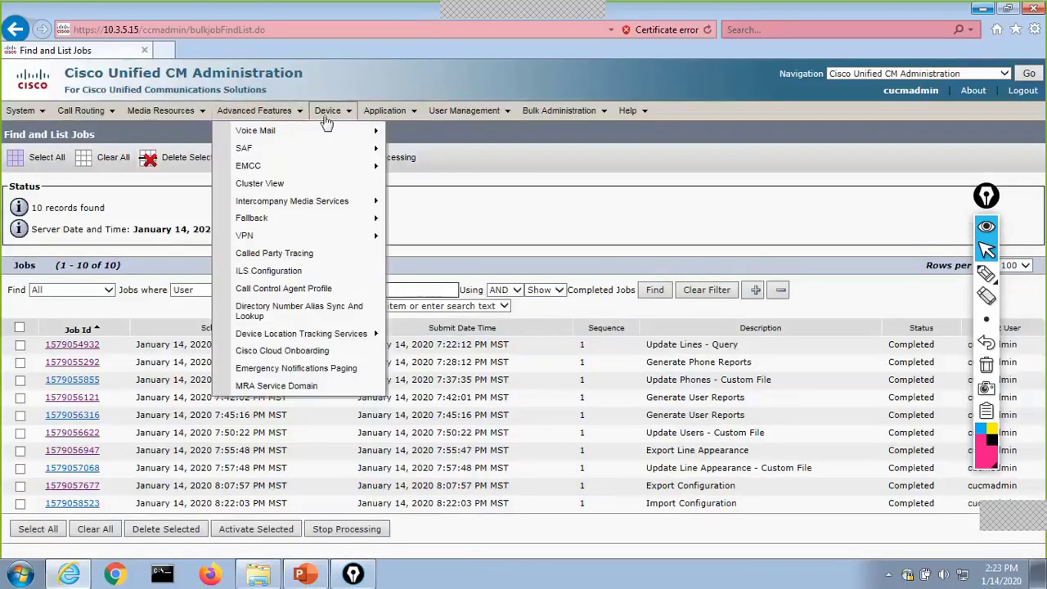
{"action": "mouse_move", "coordinate": [327, 110]}
{"action": "left_click", "coordinate": [351, 185]}
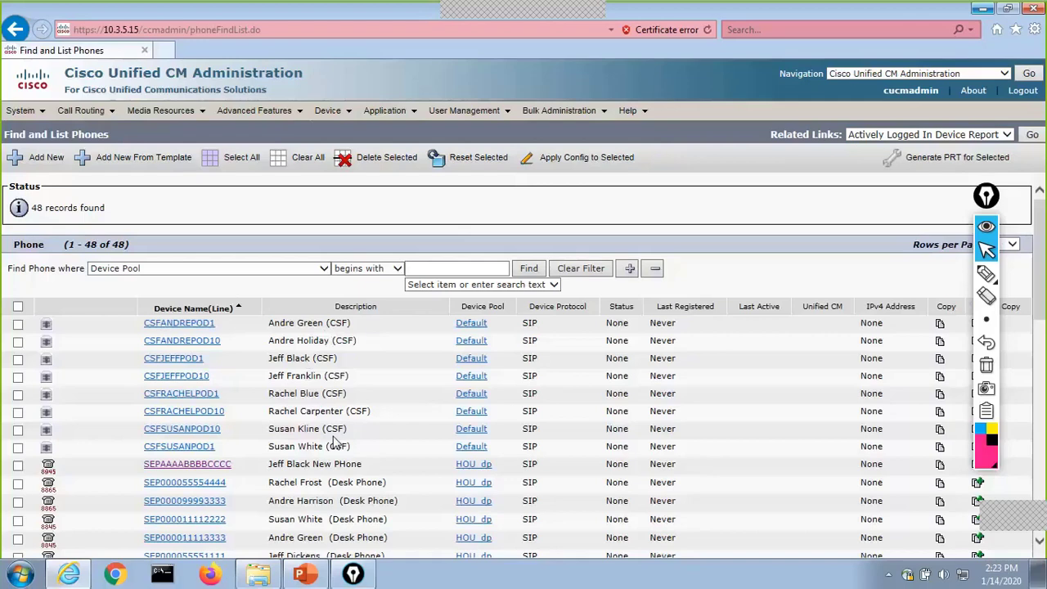
Step: Start the PowerPoint slide show from slide 23 and advance to Polling Question 3
{"action": "left_click", "coordinate": [308, 578]}
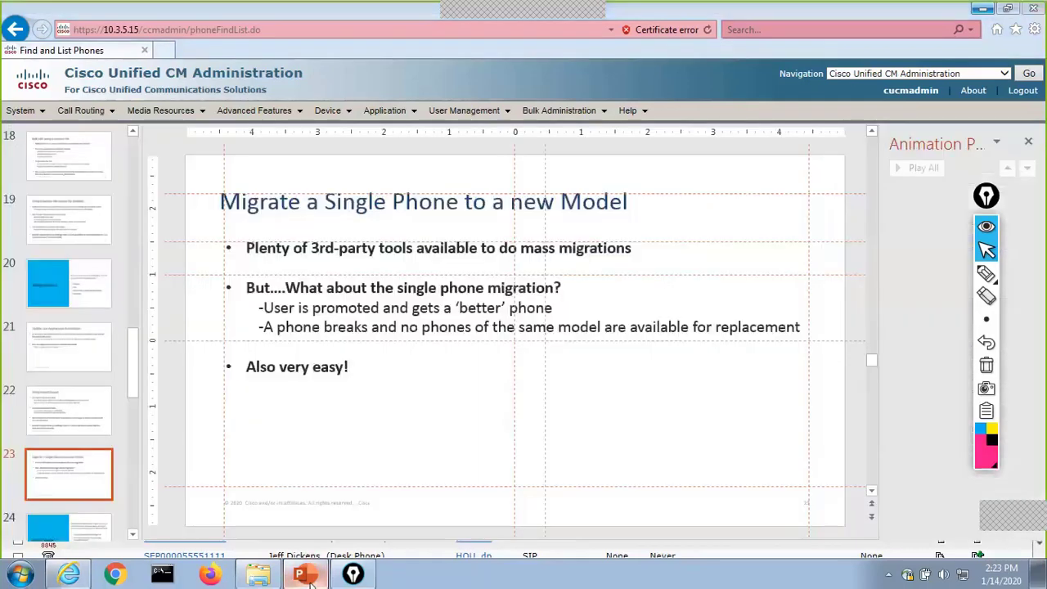
{"action": "left_click", "coordinate": [873, 551]}
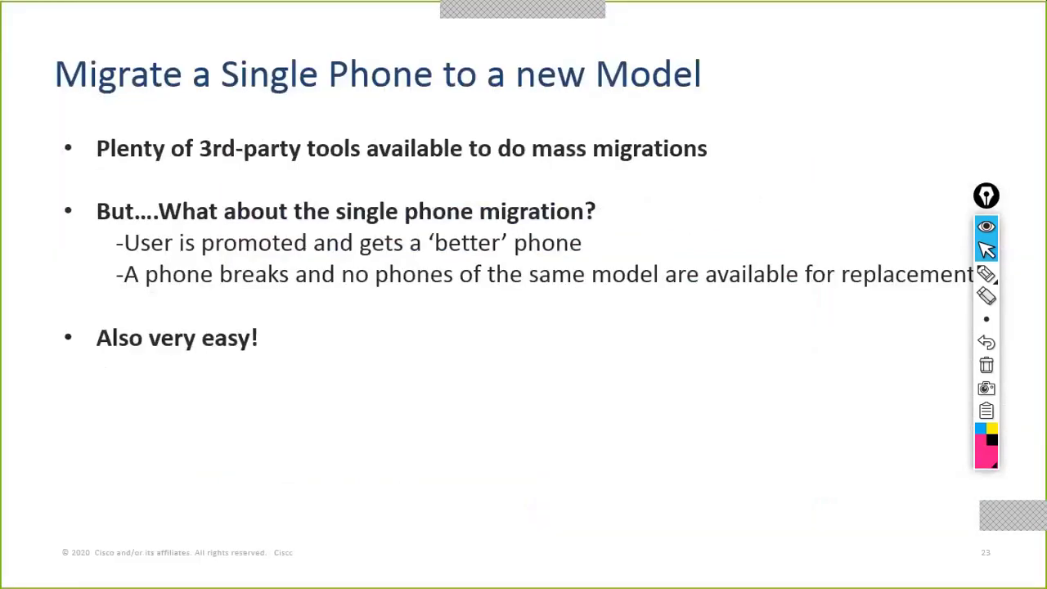
{"action": "key", "text": "Right"}
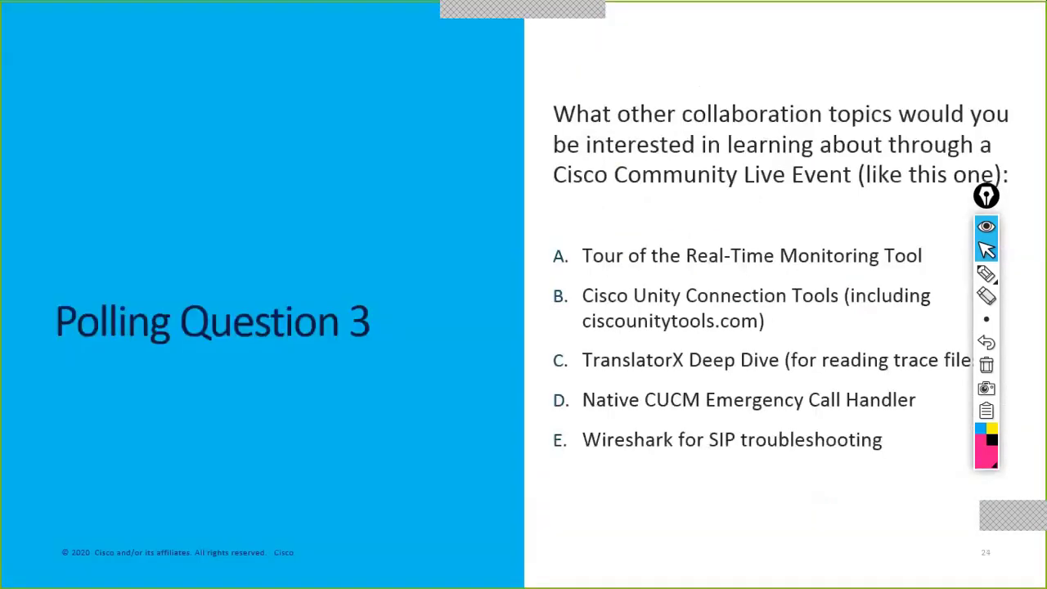
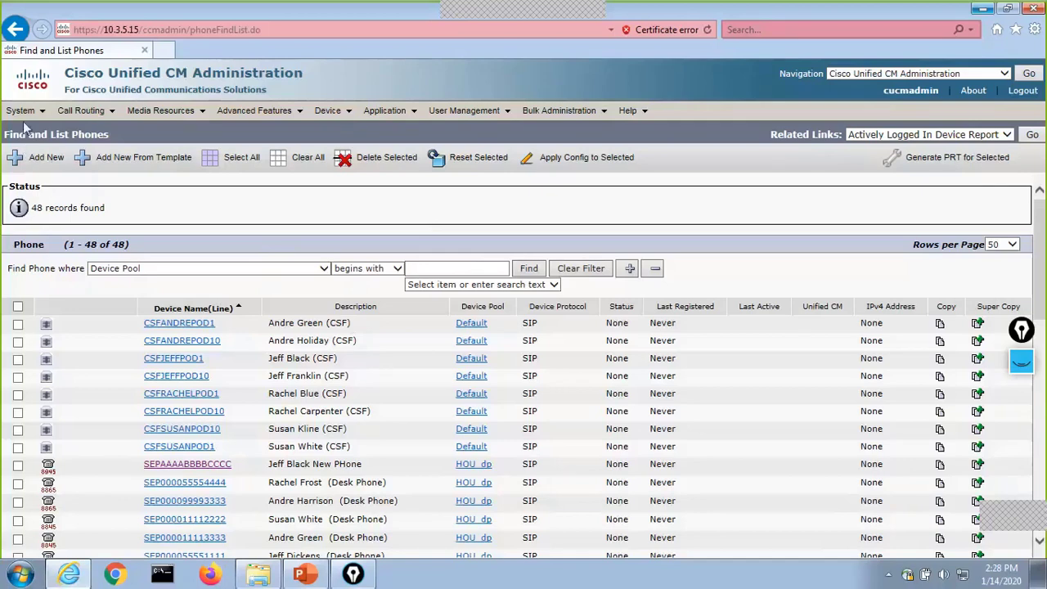
Step: Open System > Enterprise Phone Configuration and scroll down to the Settings Access option
{"action": "left_click", "coordinate": [21, 111]}
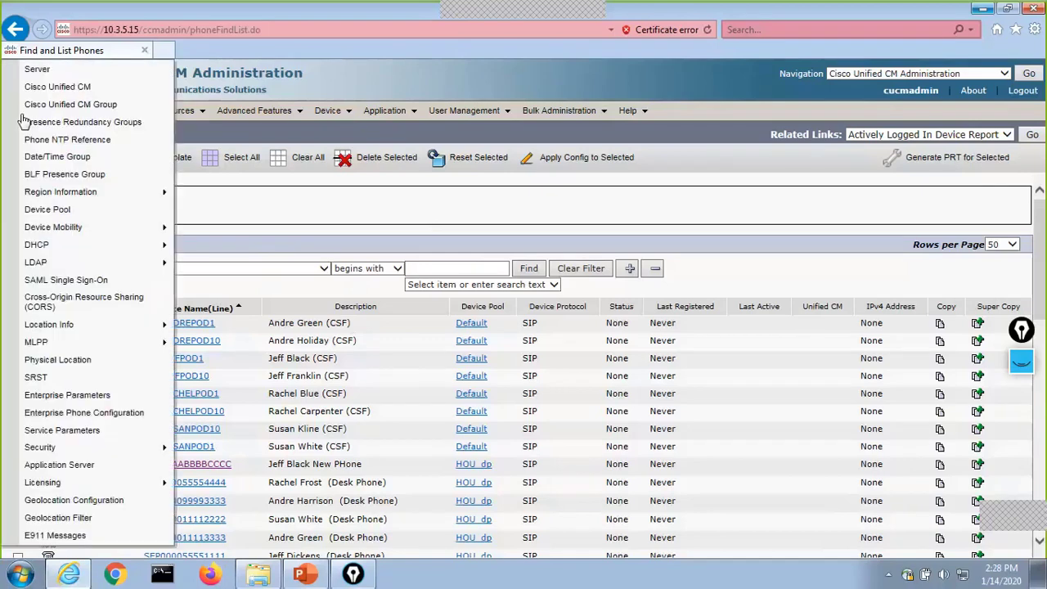
{"action": "left_click", "coordinate": [65, 419]}
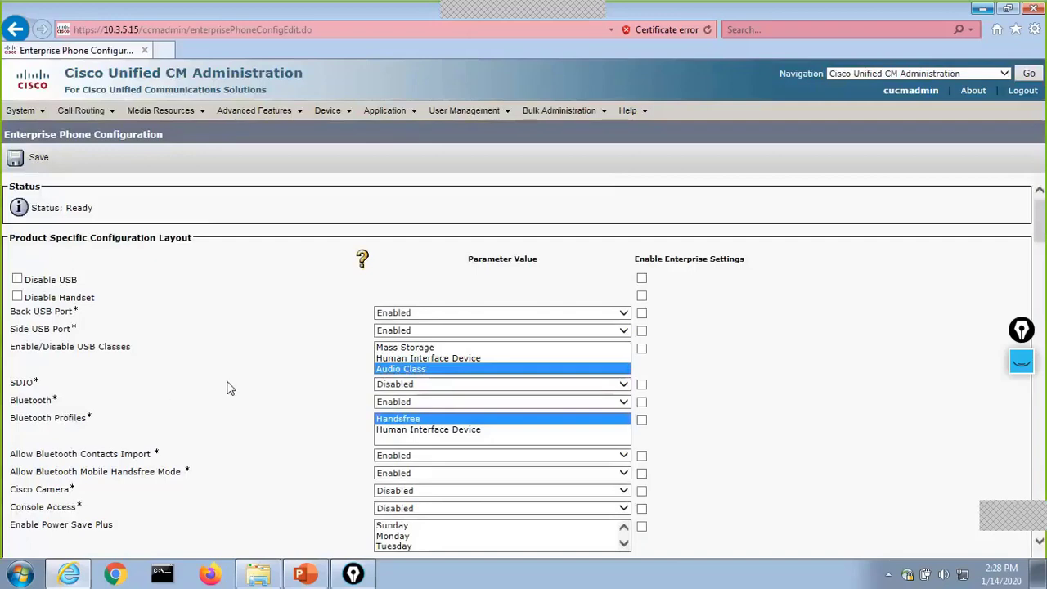
{"action": "scroll", "coordinate": [245, 372], "scroll_direction": "down", "scroll_amount": 3}
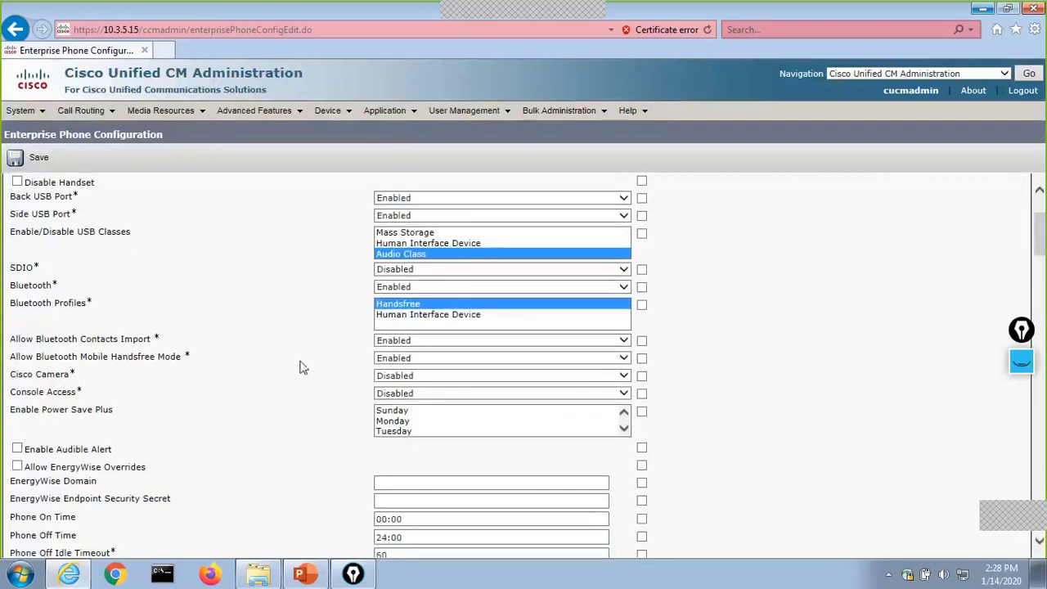
{"action": "scroll", "coordinate": [299, 367], "scroll_direction": "down", "scroll_amount": 9}
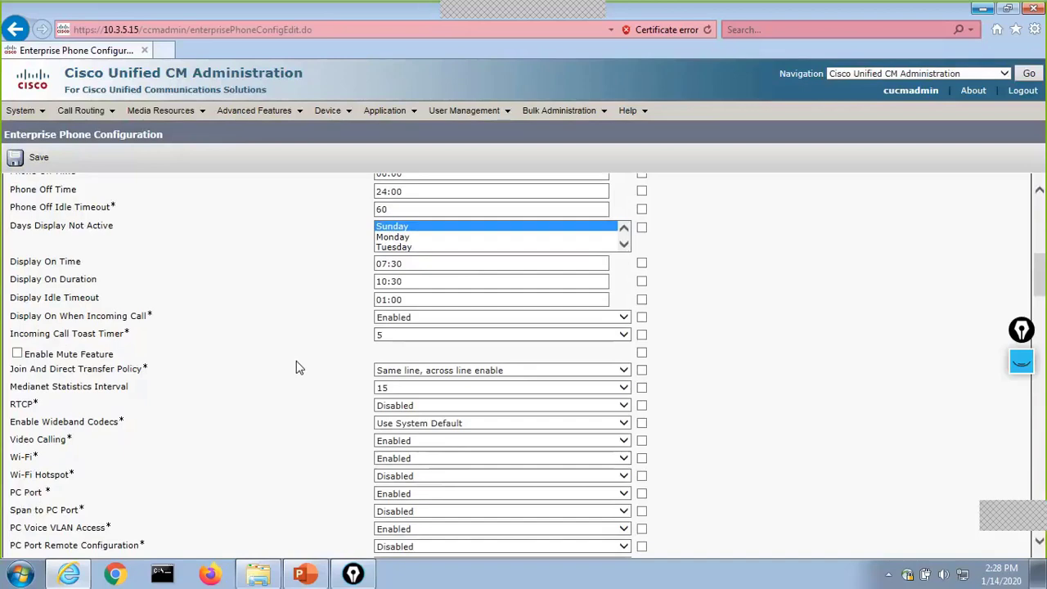
{"action": "scroll", "coordinate": [299, 367], "scroll_direction": "down", "scroll_amount": 5}
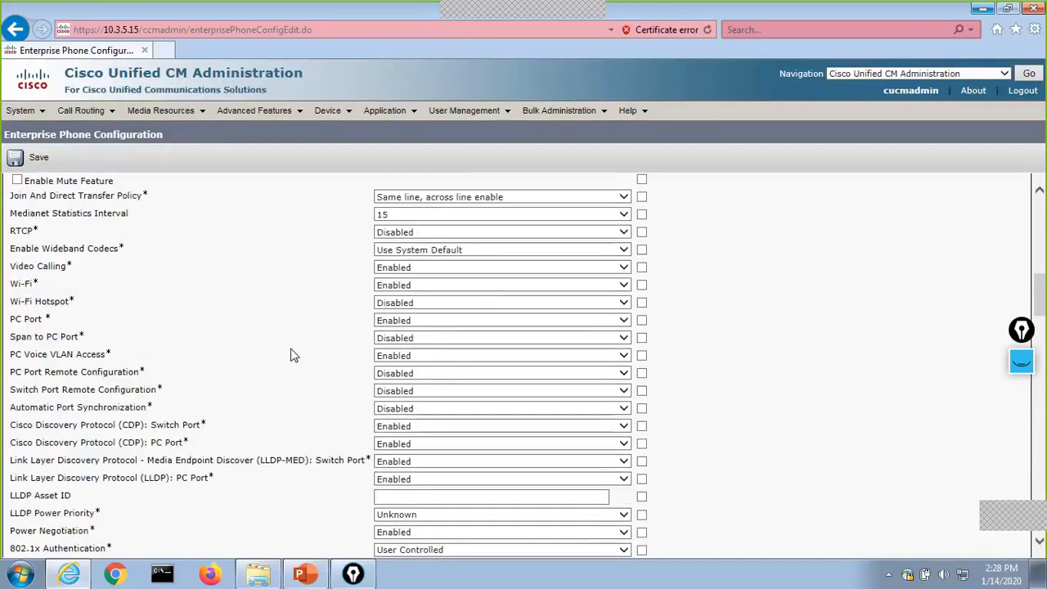
{"action": "scroll", "coordinate": [292, 356], "scroll_direction": "down", "scroll_amount": 5}
{"action": "scroll", "coordinate": [292, 355], "scroll_direction": "down", "scroll_amount": 7}
{"action": "scroll", "coordinate": [292, 355], "scroll_direction": "down", "scroll_amount": 5}
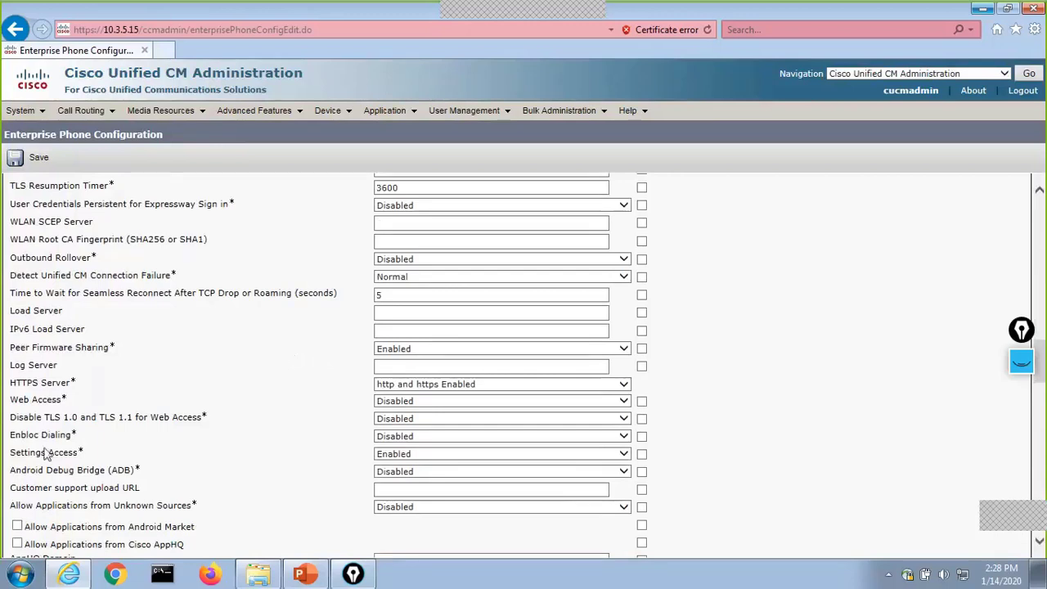
Step: Switch Settings Access to Disabled, then Restricted, then back to Enabled
{"action": "left_click_drag", "start_coordinate": [76, 453], "coordinate": [19, 462]}
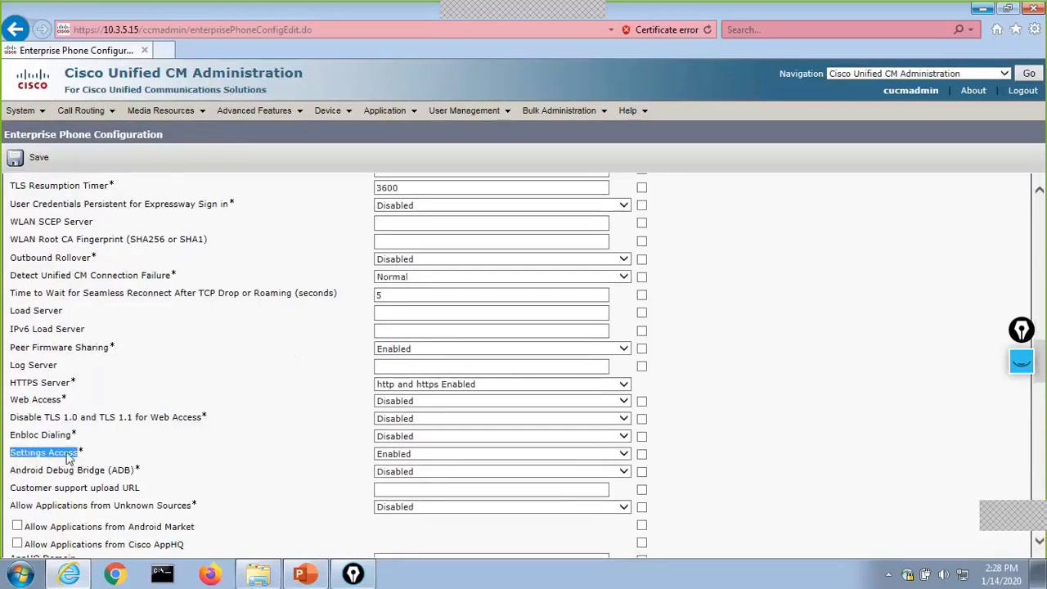
{"action": "left_click", "coordinate": [395, 460]}
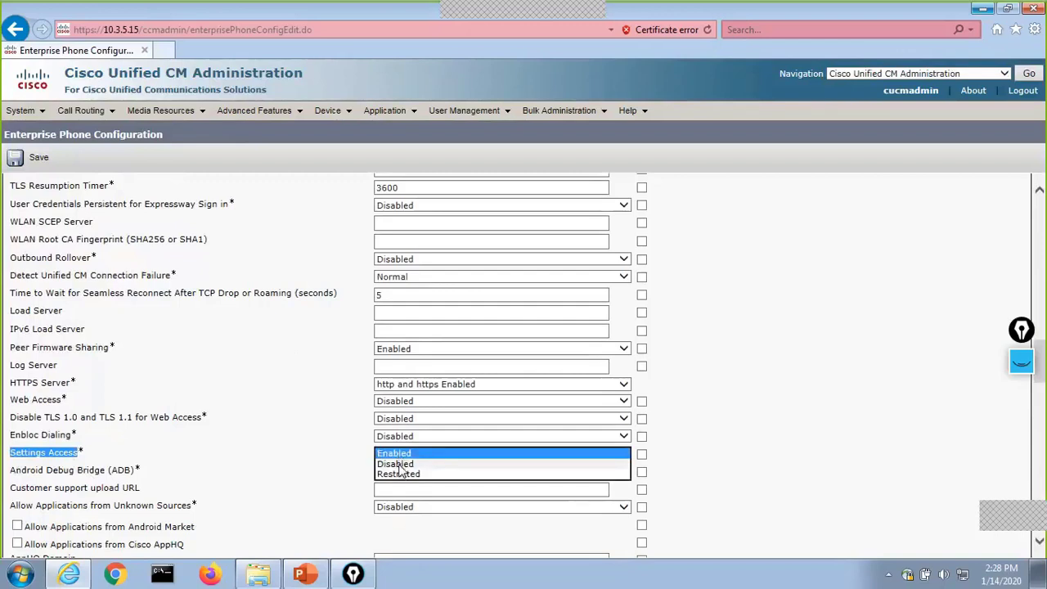
{"action": "left_click", "coordinate": [399, 463]}
{"action": "left_click", "coordinate": [404, 459]}
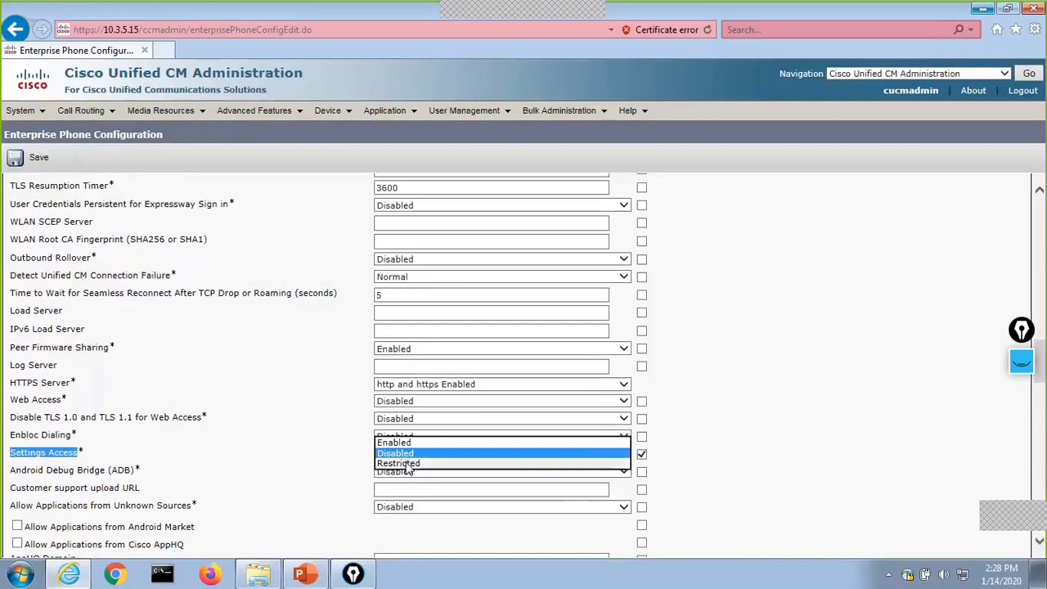
{"action": "left_click", "coordinate": [405, 463]}
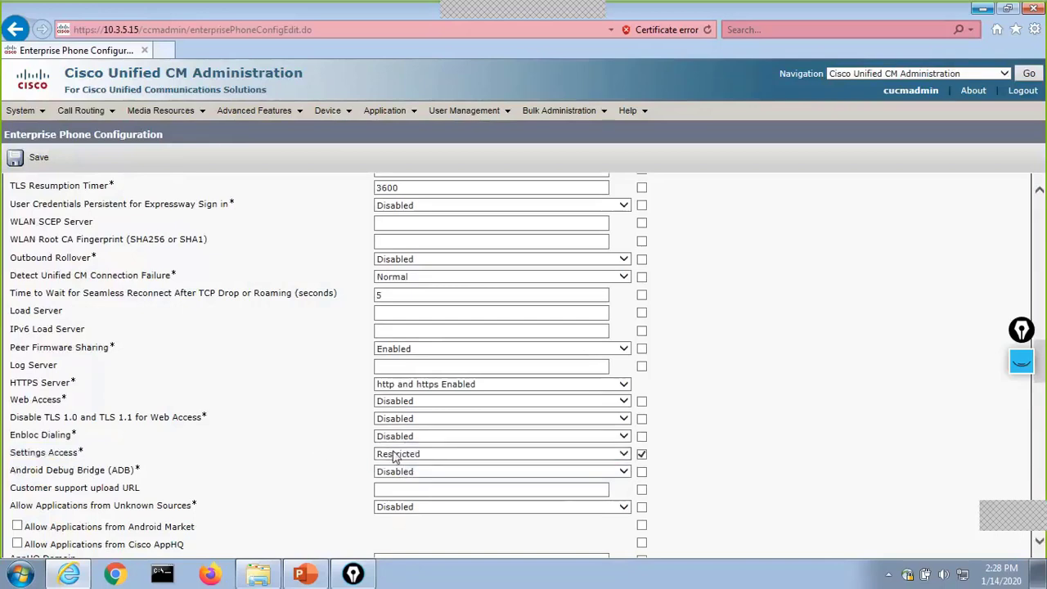
{"action": "left_click", "coordinate": [395, 456]}
{"action": "left_click", "coordinate": [405, 433]}
{"action": "left_click", "coordinate": [758, 379]}
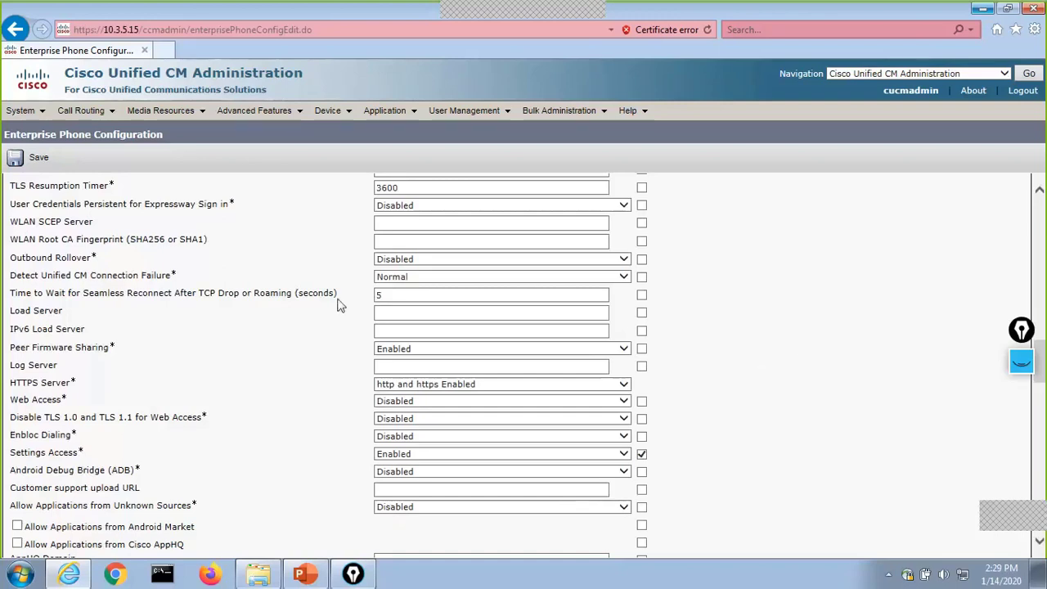
Step: Search Common Device Configurations, finding 0, then start a blank new one
{"action": "mouse_move", "coordinate": [330, 119]}
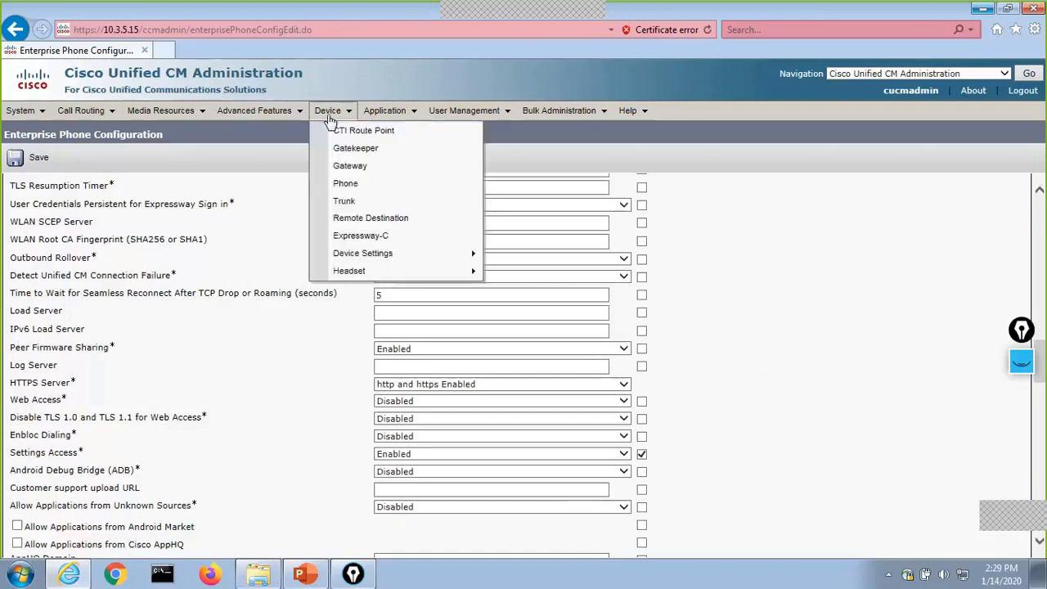
{"action": "mouse_move", "coordinate": [378, 255]}
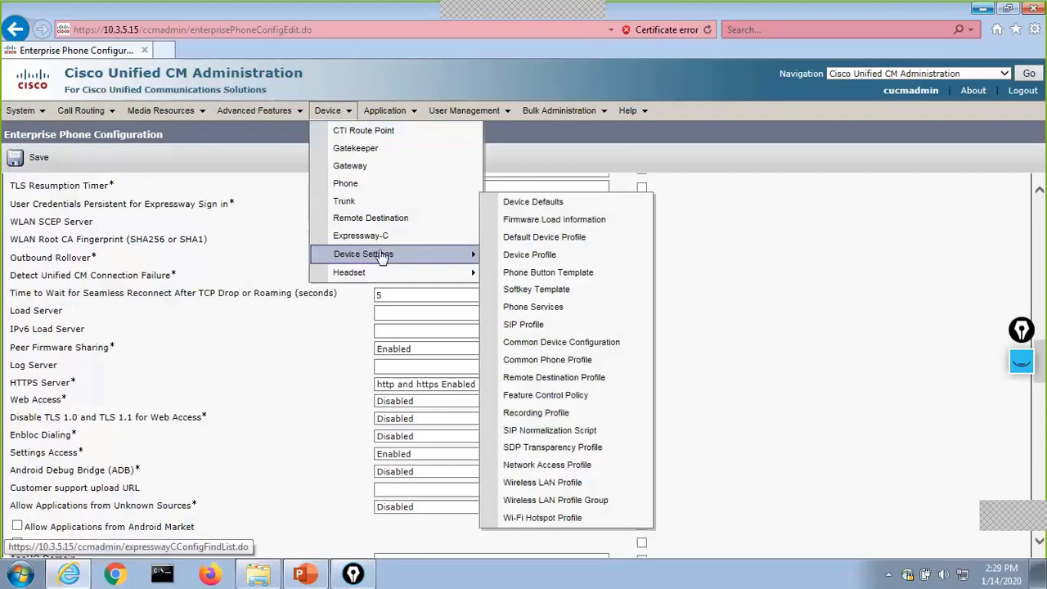
{"action": "left_click", "coordinate": [564, 350]}
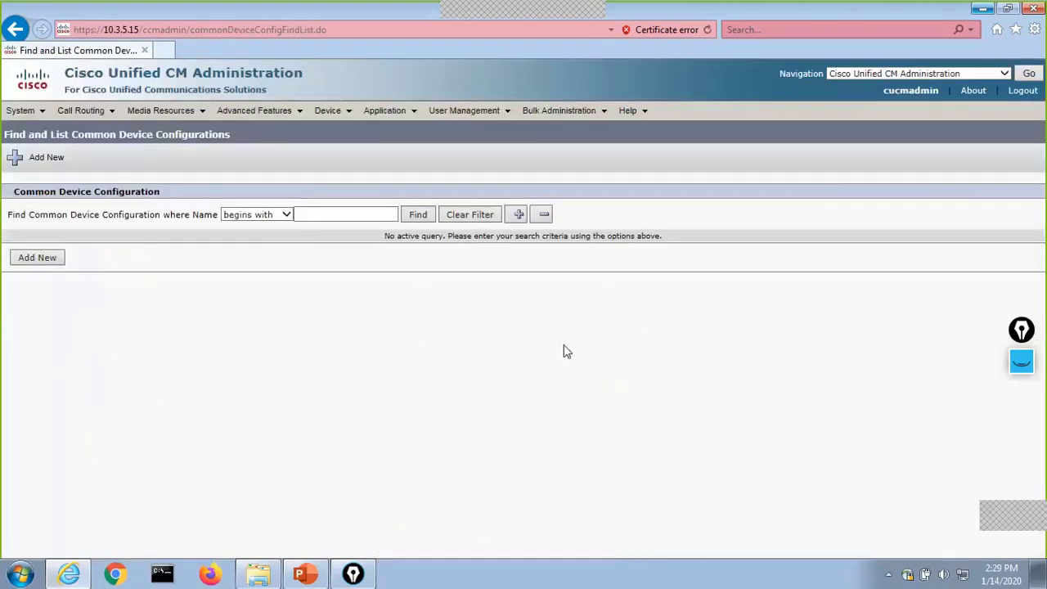
{"action": "left_click", "coordinate": [418, 214]}
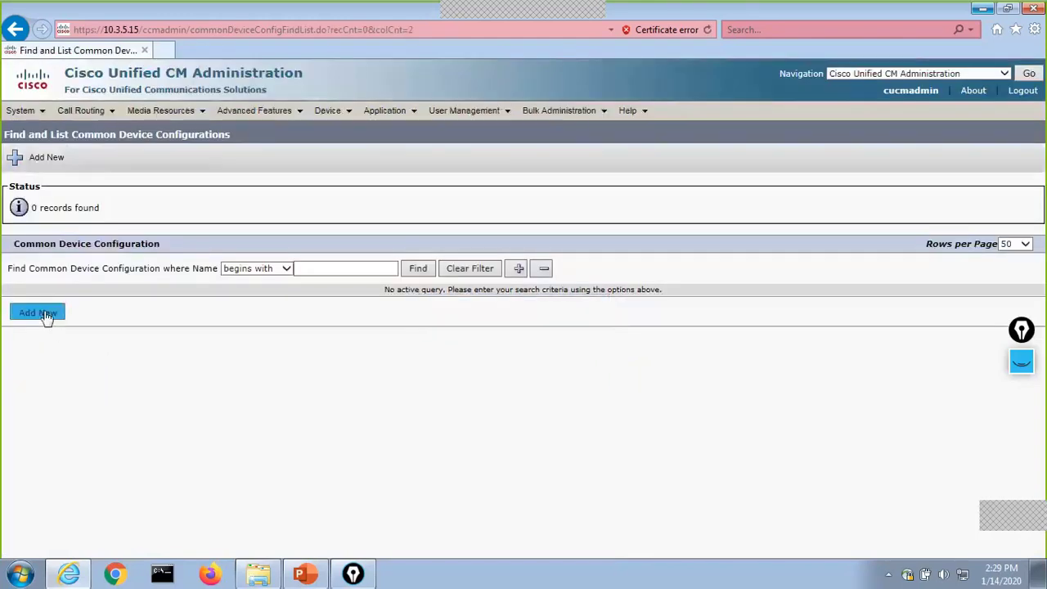
{"action": "left_click", "coordinate": [45, 314]}
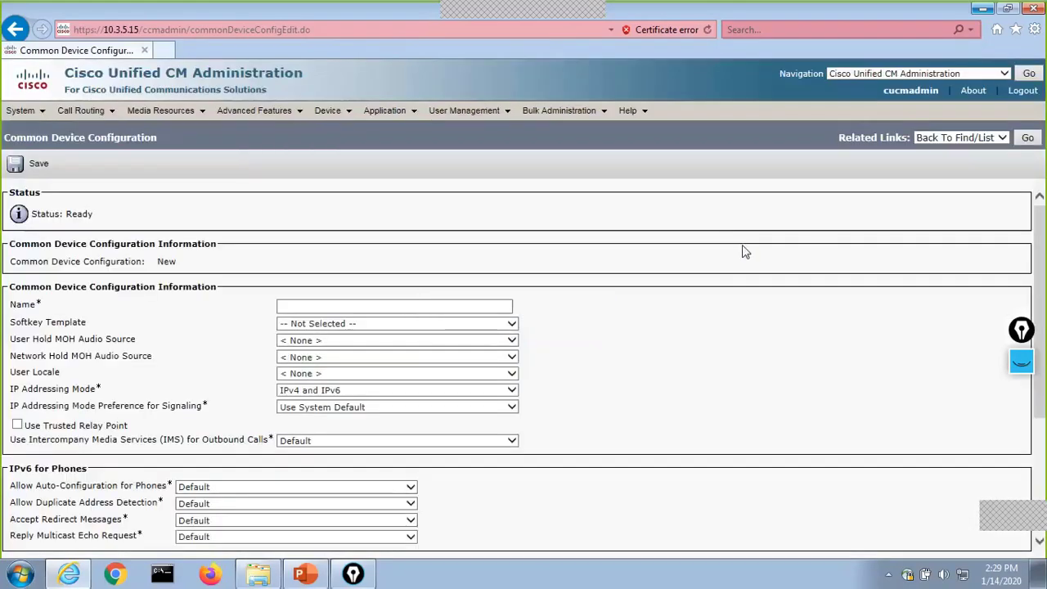
{"action": "scroll", "coordinate": [744, 250], "scroll_direction": "down", "scroll_amount": 3}
Step: Open the Common Phone Profile list from Device > Device Settings
{"action": "mouse_move", "coordinate": [341, 114]}
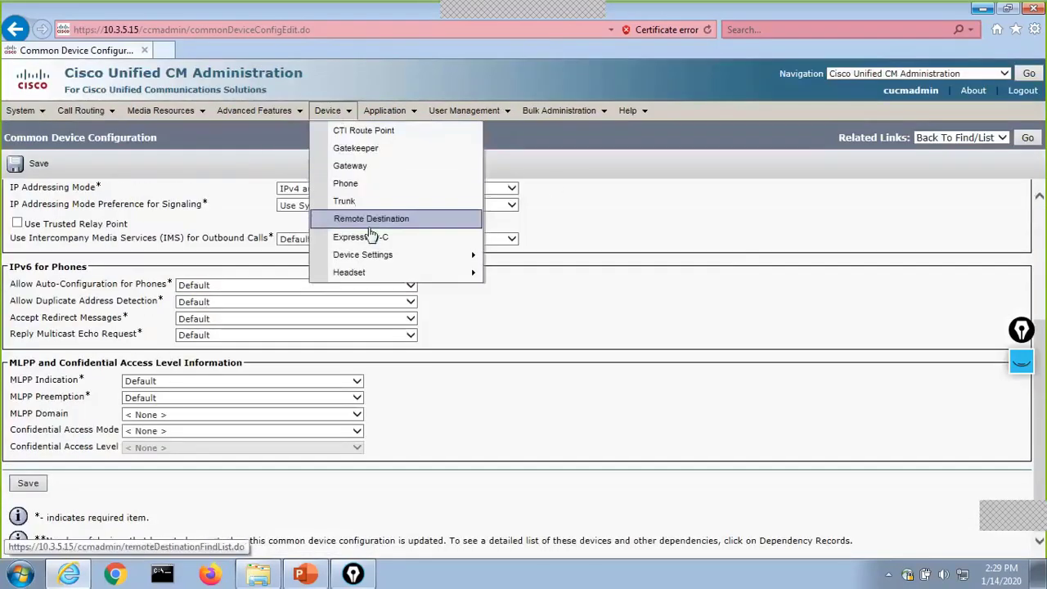
{"action": "mouse_move", "coordinate": [376, 254]}
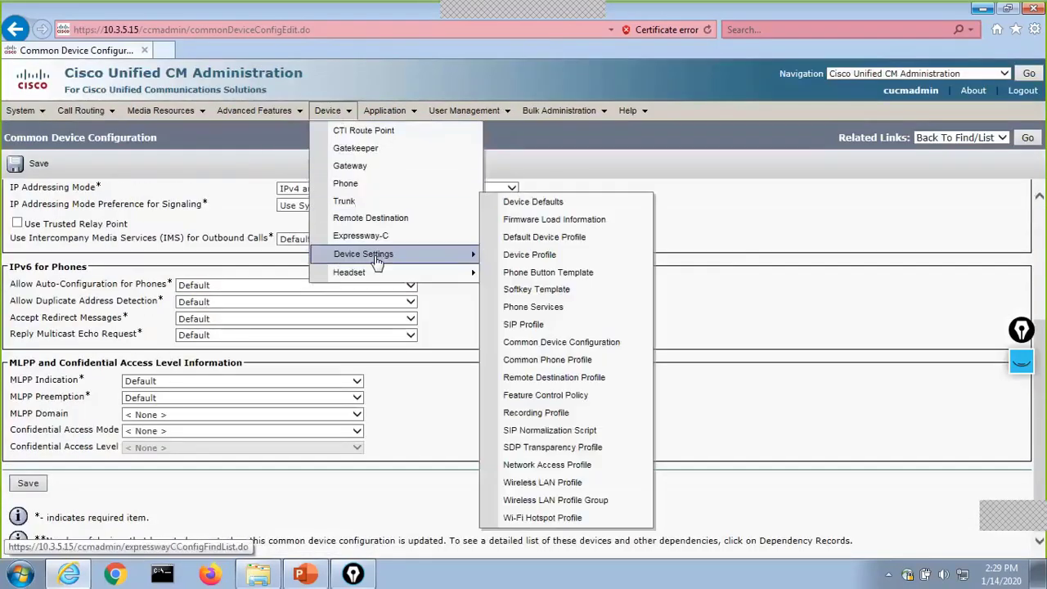
{"action": "left_click", "coordinate": [571, 361]}
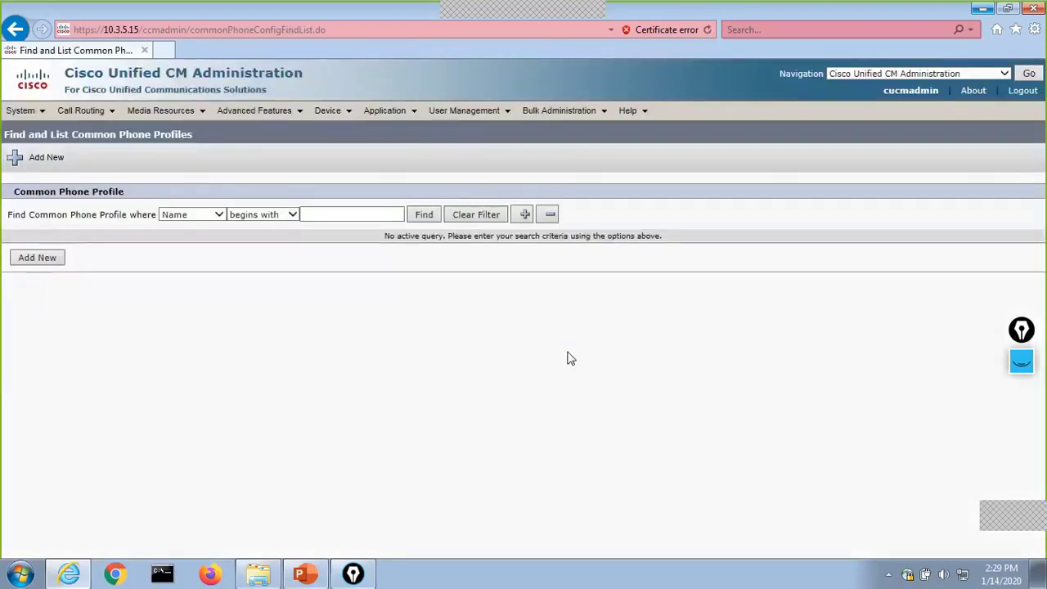
Step: Open the Standard Common Phone Profile, scroll through its settings, then go to Device > Phone
{"action": "left_click", "coordinate": [424, 215]}
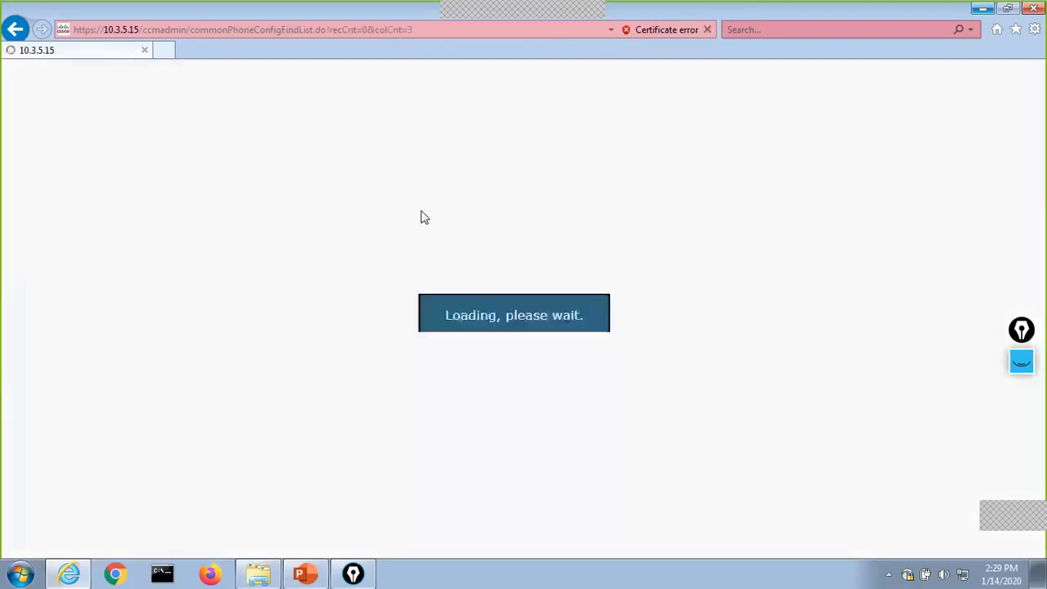
{"action": "left_click", "coordinate": [195, 311]}
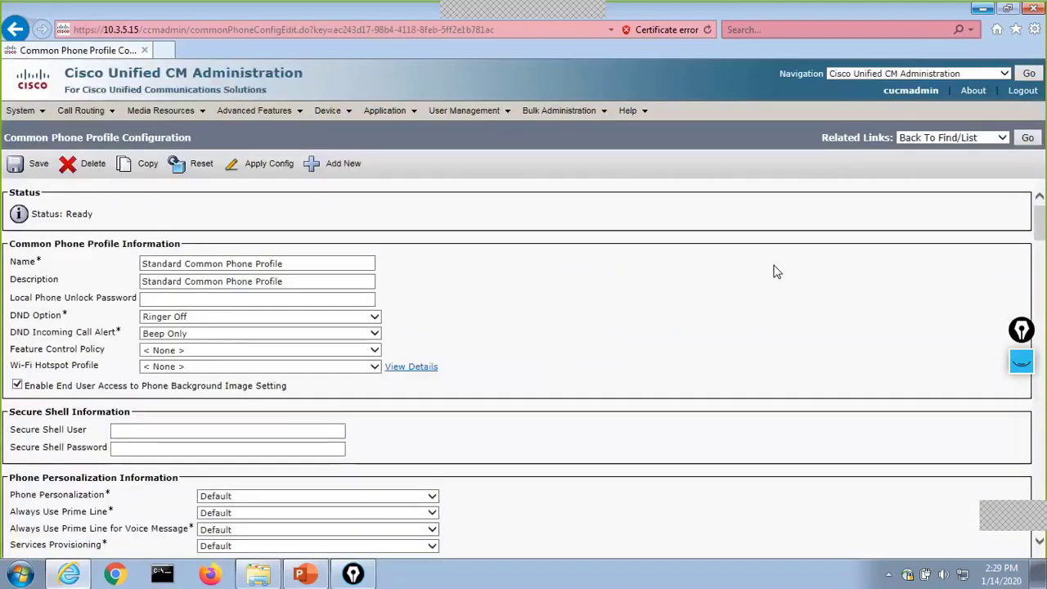
{"action": "scroll", "coordinate": [781, 272], "scroll_direction": "down", "scroll_amount": 15}
{"action": "scroll", "coordinate": [800, 346], "scroll_direction": "down", "scroll_amount": 10}
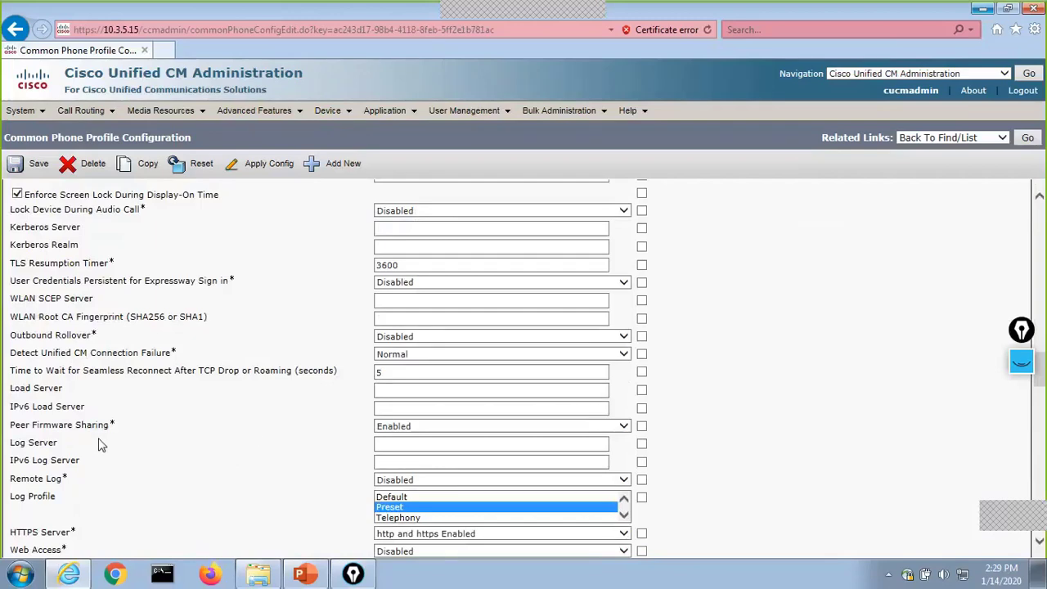
{"action": "mouse_move", "coordinate": [327, 110]}
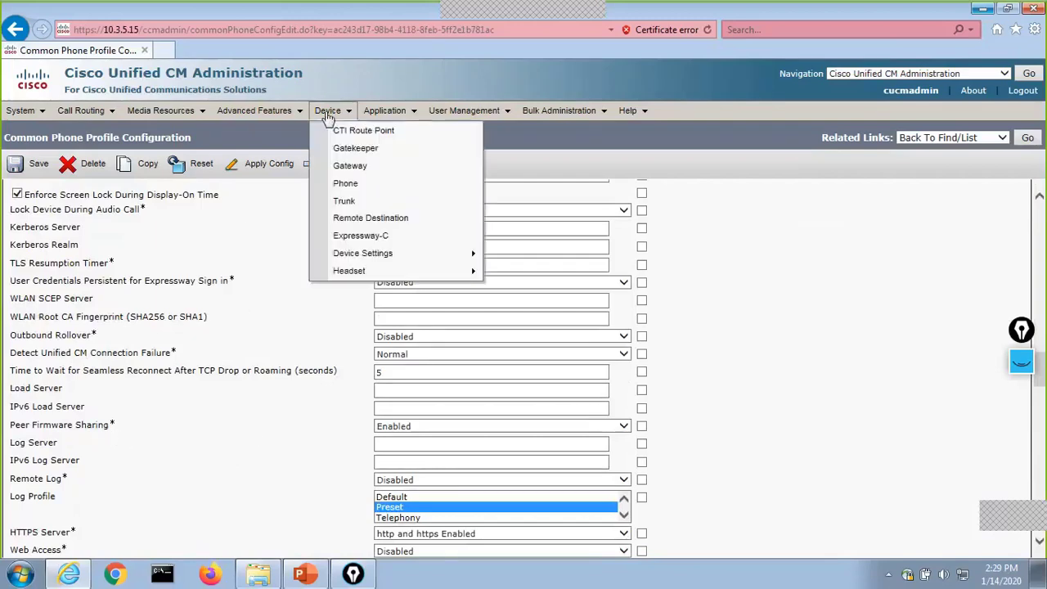
{"action": "left_click", "coordinate": [343, 184]}
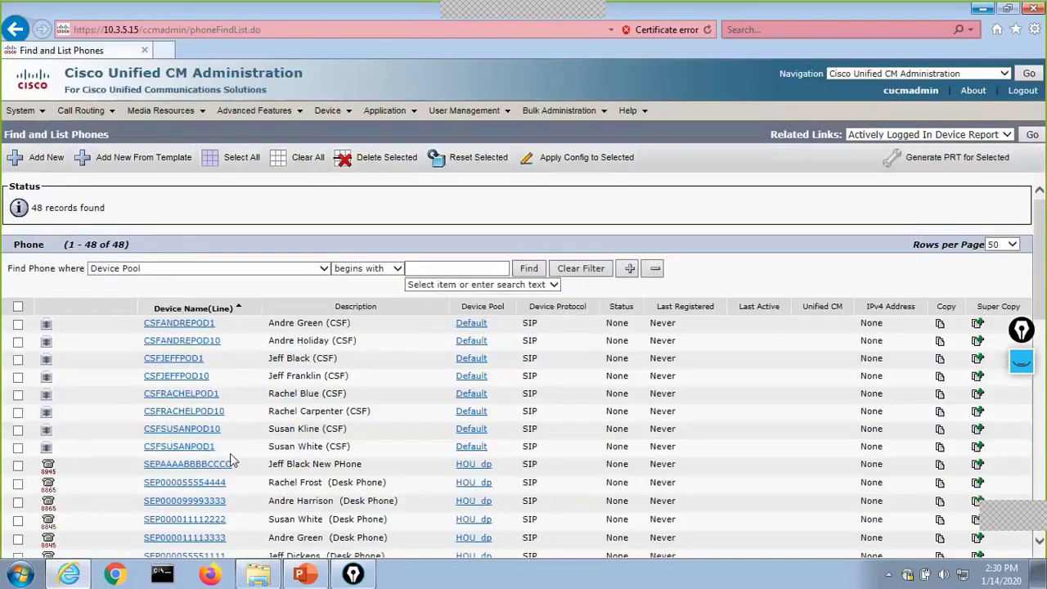
{"action": "left_click", "coordinate": [208, 484]}
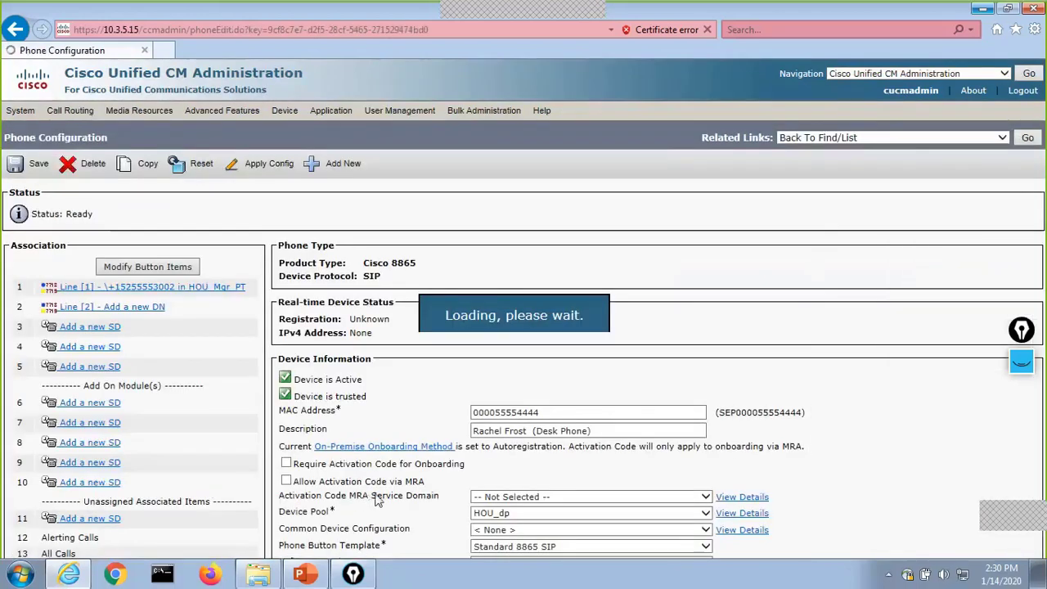
{"action": "scroll", "coordinate": [859, 296], "scroll_direction": "down", "scroll_amount": 5}
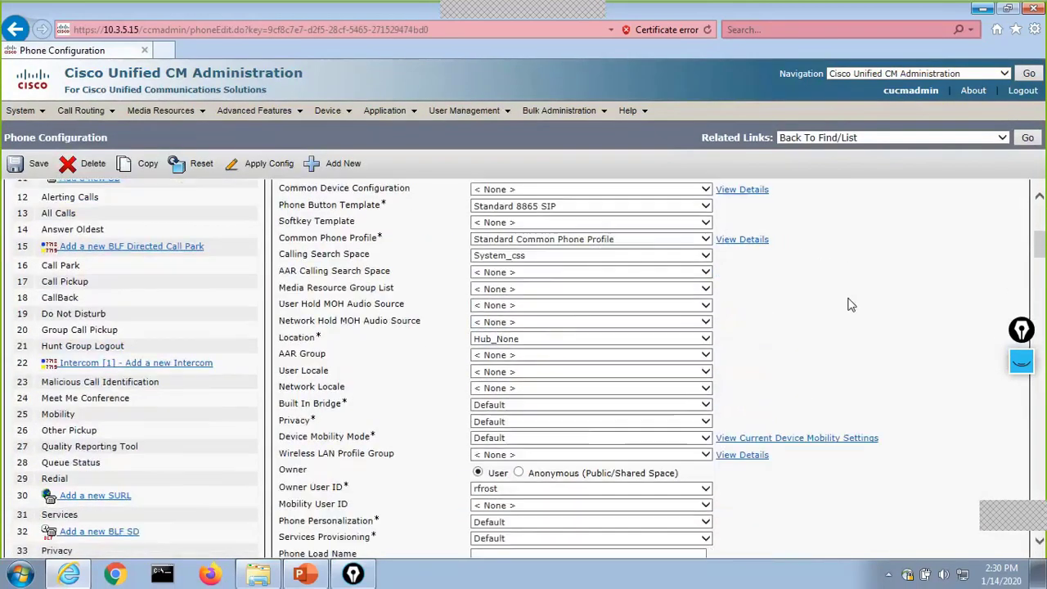
{"action": "left_click", "coordinate": [336, 240]}
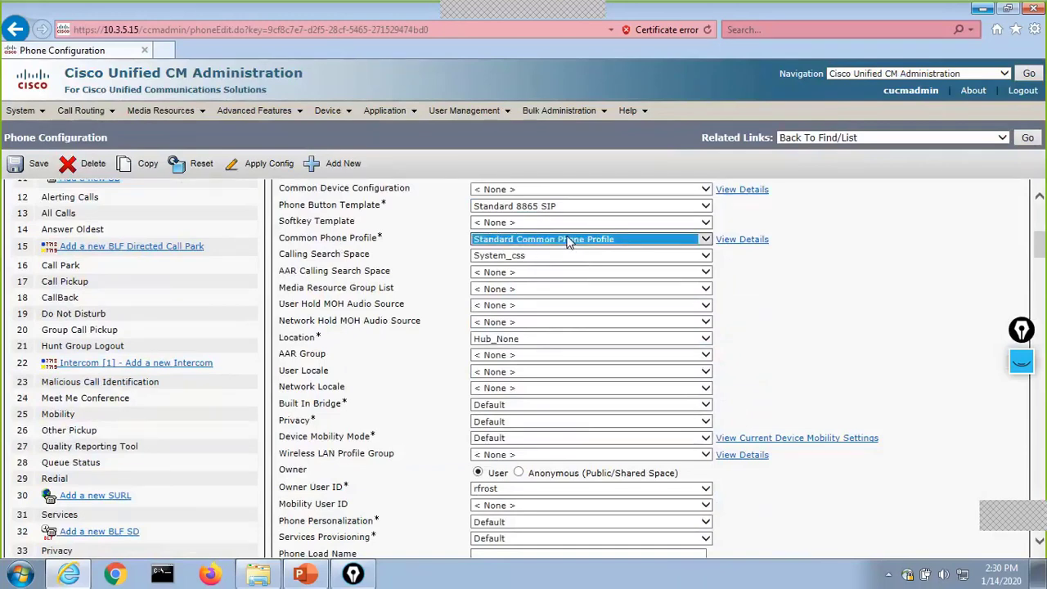
{"action": "left_click", "coordinate": [881, 268]}
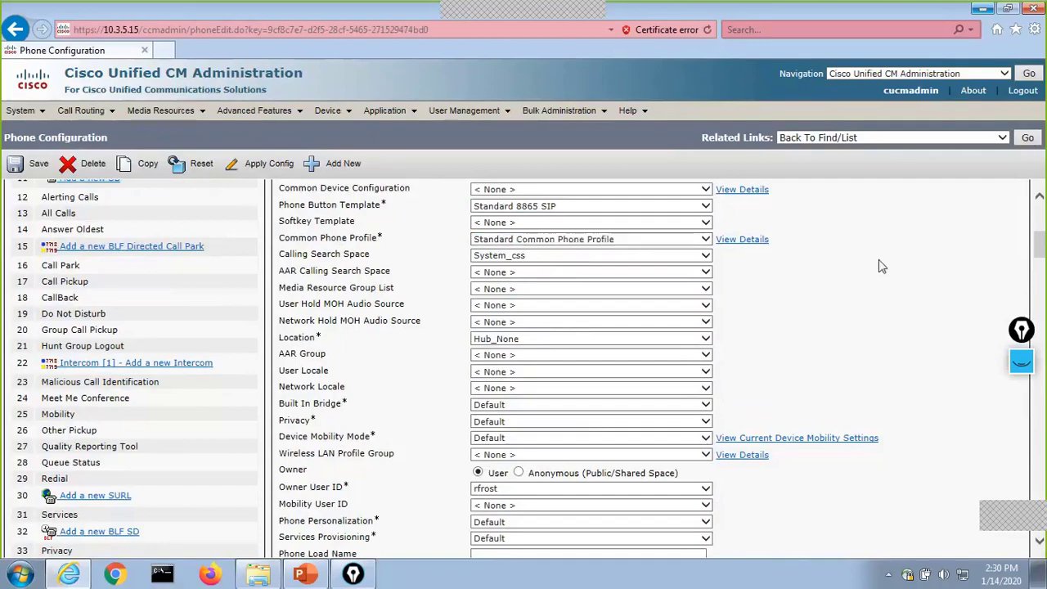
{"action": "scroll", "coordinate": [879, 270], "scroll_direction": "down", "scroll_amount": 15}
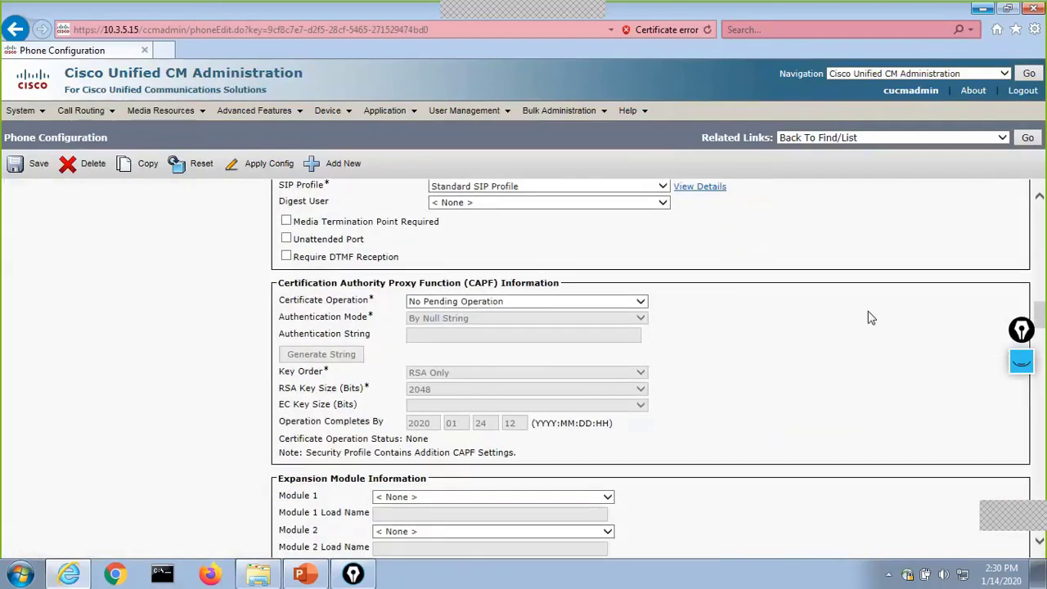
{"action": "scroll", "coordinate": [868, 307], "scroll_direction": "down", "scroll_amount": 10}
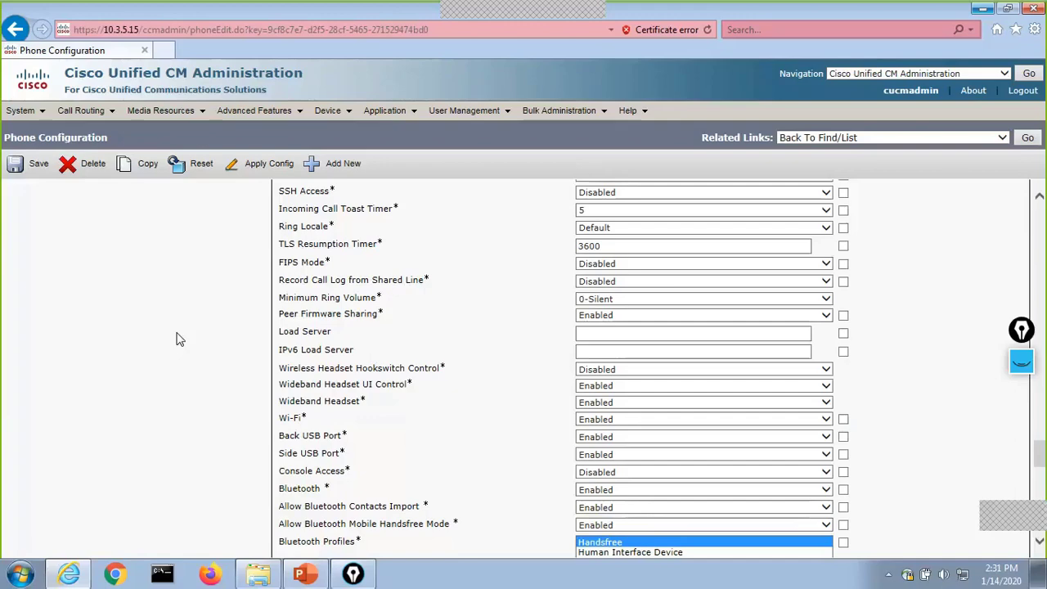
{"action": "left_click", "coordinate": [982, 9]}
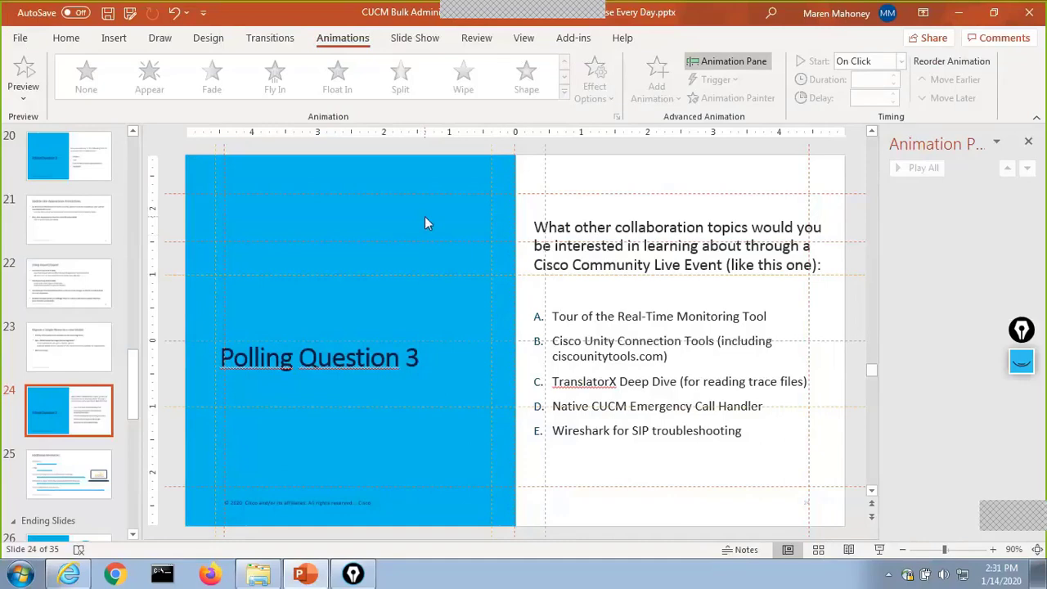
{"action": "left_click", "coordinate": [68, 574]}
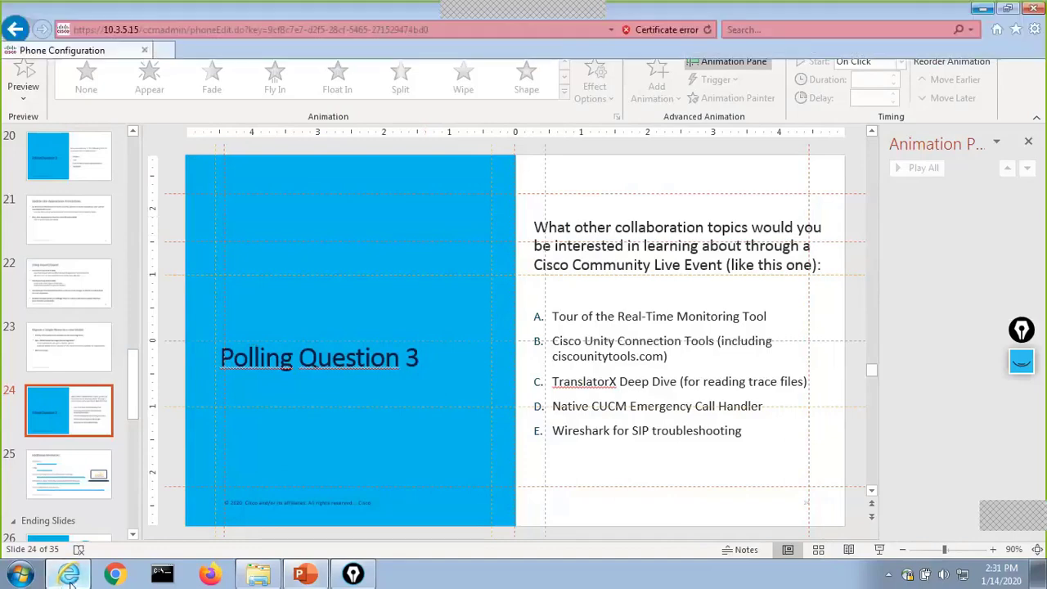
Step: Add a new phone file format via Bulk Administration > Phones > Phone File Format and review its zero IP Phone Maximums
{"action": "mouse_move", "coordinate": [553, 115]}
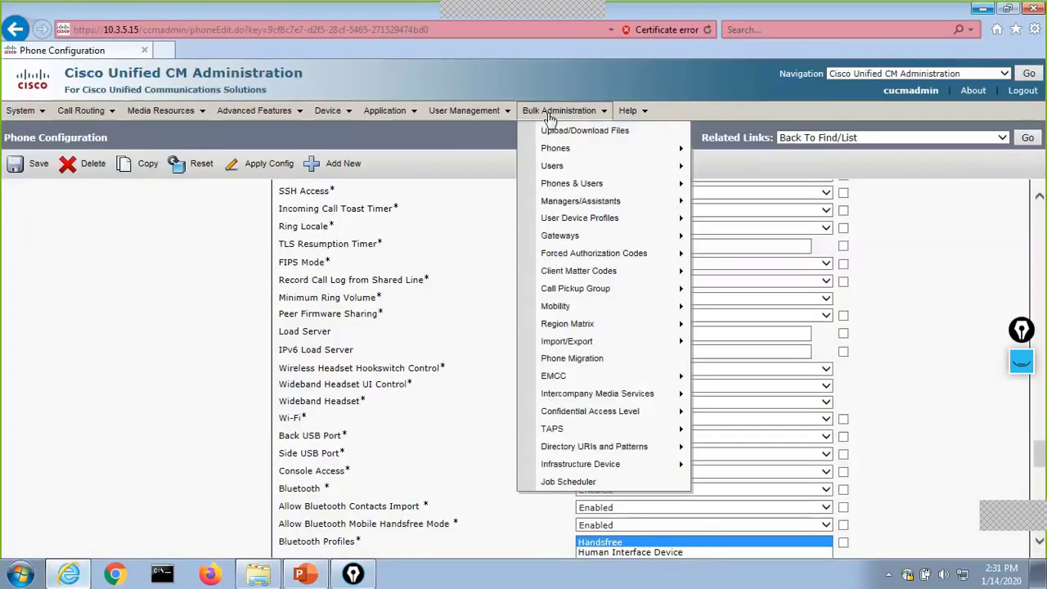
{"action": "mouse_move", "coordinate": [557, 155]}
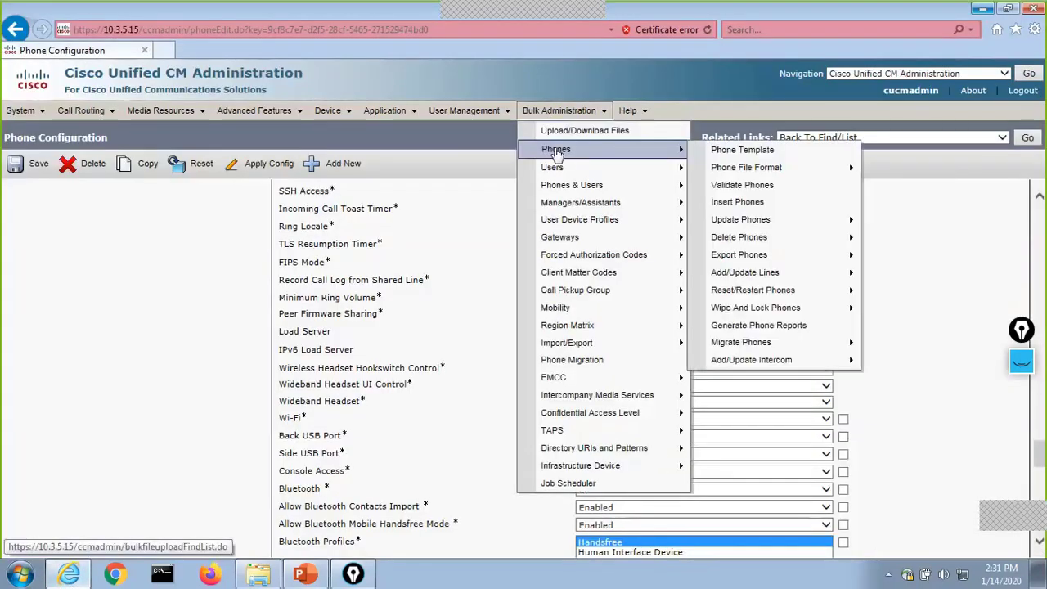
{"action": "mouse_move", "coordinate": [736, 168]}
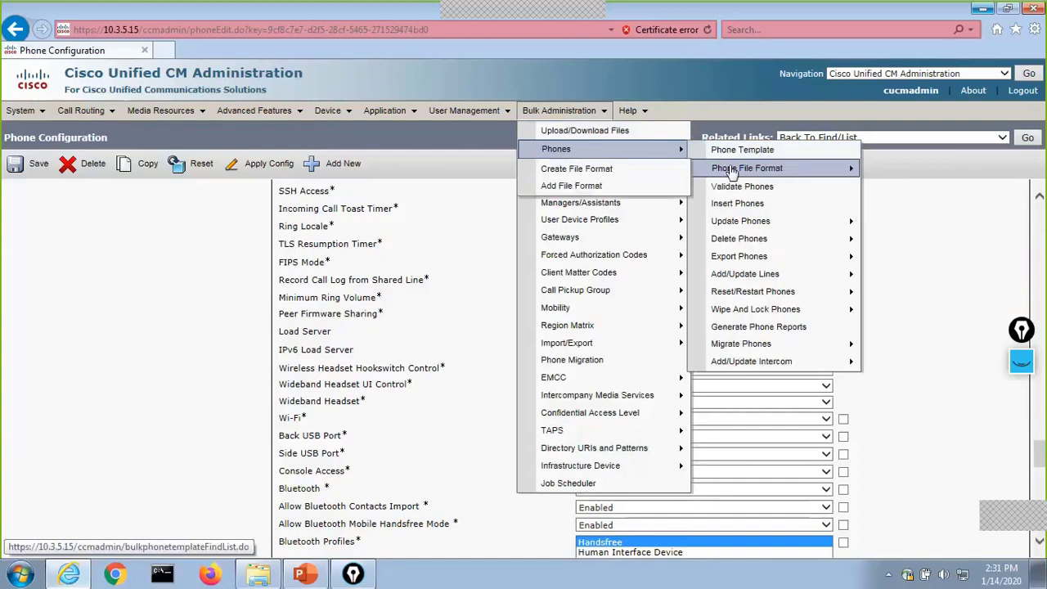
{"action": "left_click", "coordinate": [630, 168]}
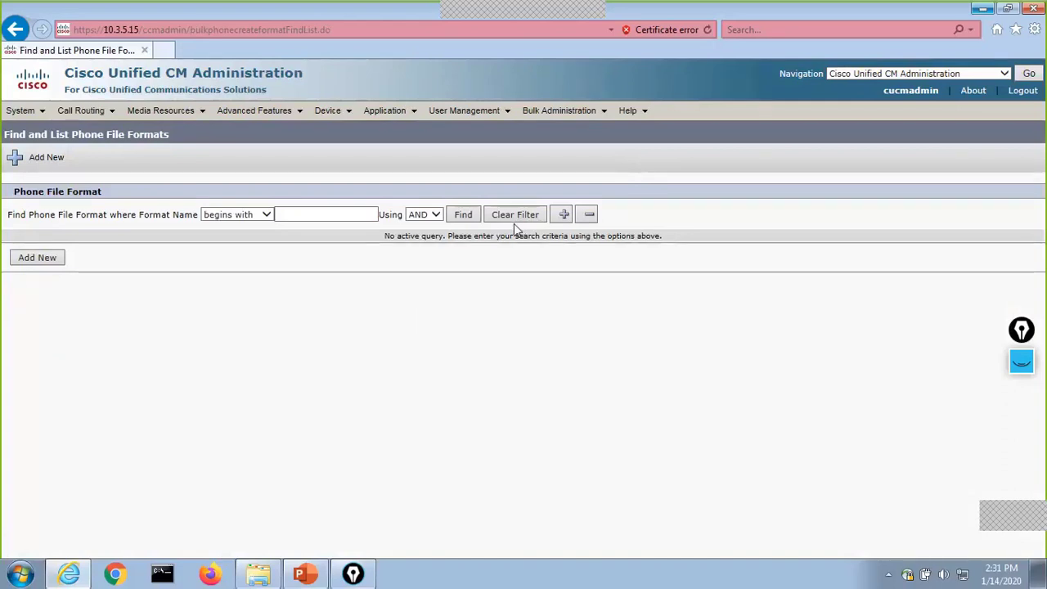
{"action": "left_click", "coordinate": [28, 259]}
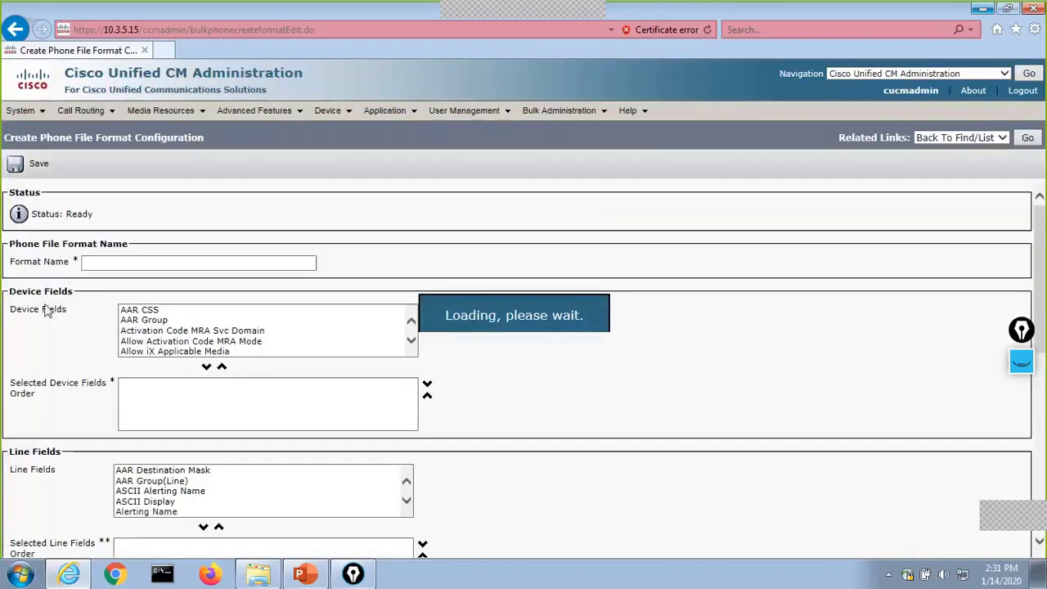
{"action": "scroll", "coordinate": [640, 282], "scroll_direction": "down", "scroll_amount": 3}
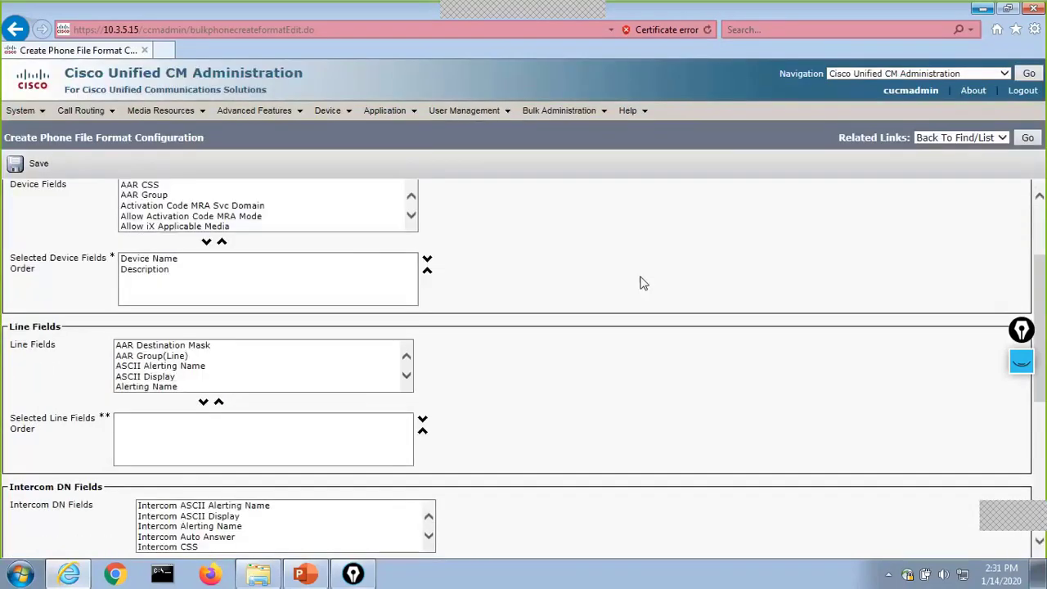
{"action": "scroll", "coordinate": [640, 283], "scroll_direction": "down", "scroll_amount": 8}
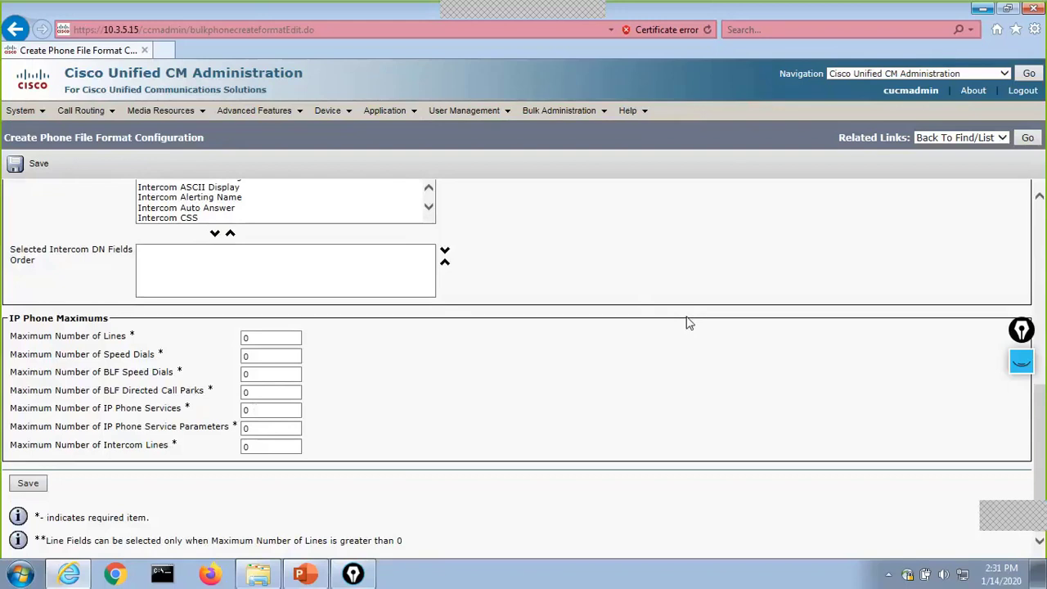
{"action": "left_click", "coordinate": [561, 112]}
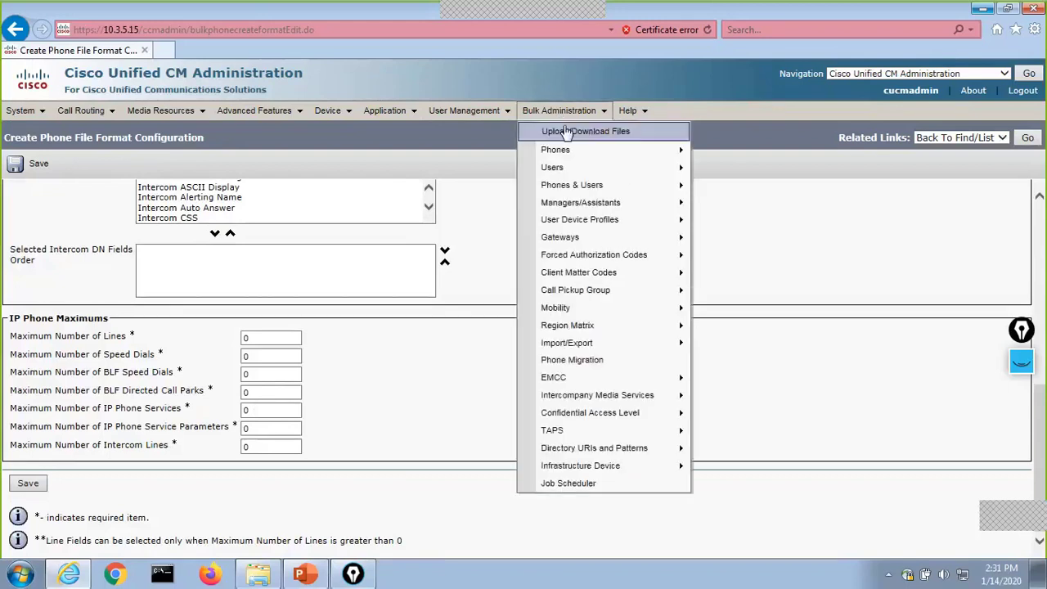
Step: Query phones for bulk update, finding 48 records, and continue to the Update Phones form
{"action": "mouse_move", "coordinate": [573, 149]}
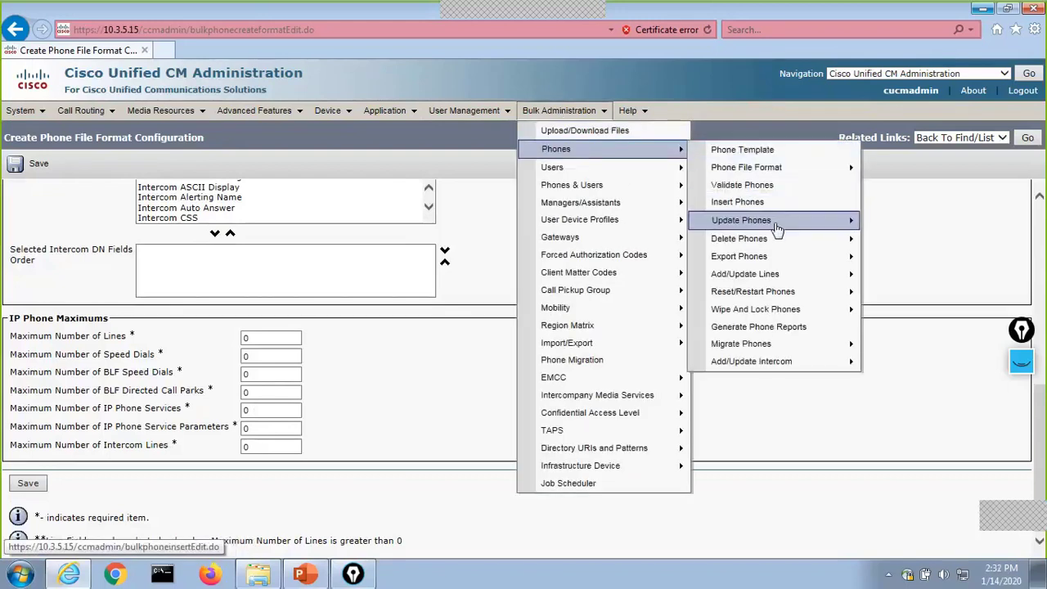
{"action": "mouse_move", "coordinate": [777, 229]}
{"action": "left_click", "coordinate": [645, 228]}
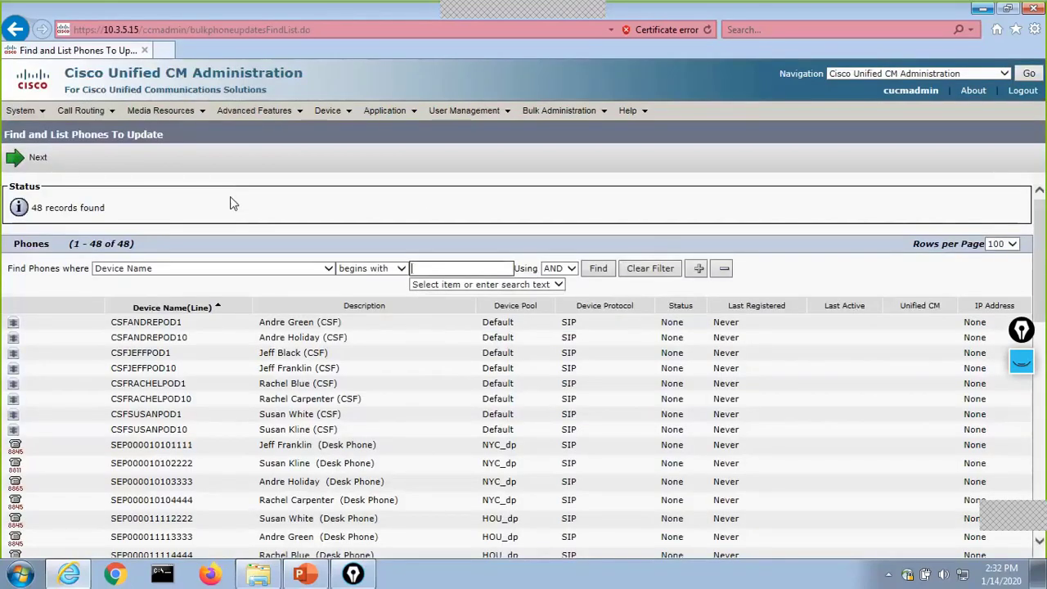
{"action": "left_click", "coordinate": [16, 160]}
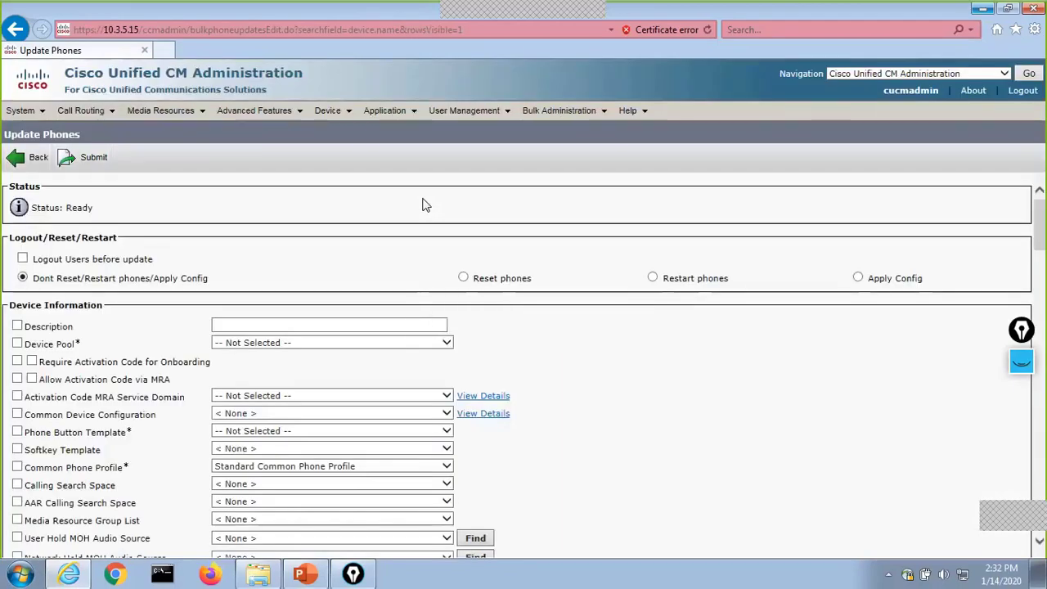
Step: Scroll to Assign IP Phone Services and browse the template list, dismissing the no-template warning
{"action": "scroll", "coordinate": [728, 373], "scroll_direction": "down", "scroll_amount": 20}
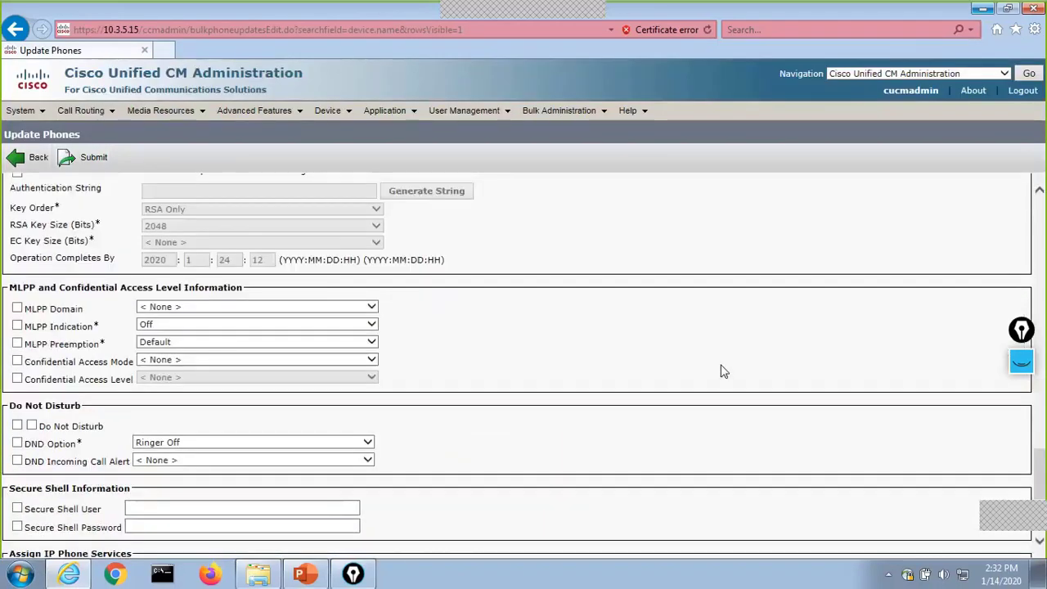
{"action": "scroll", "coordinate": [723, 372], "scroll_direction": "down", "scroll_amount": 5}
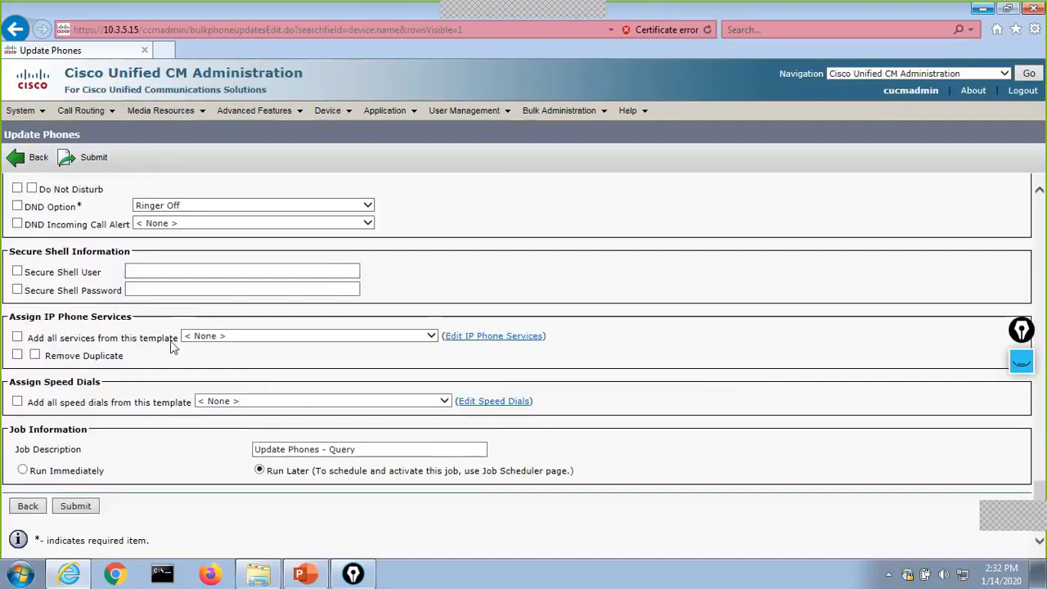
{"action": "left_click", "coordinate": [211, 339]}
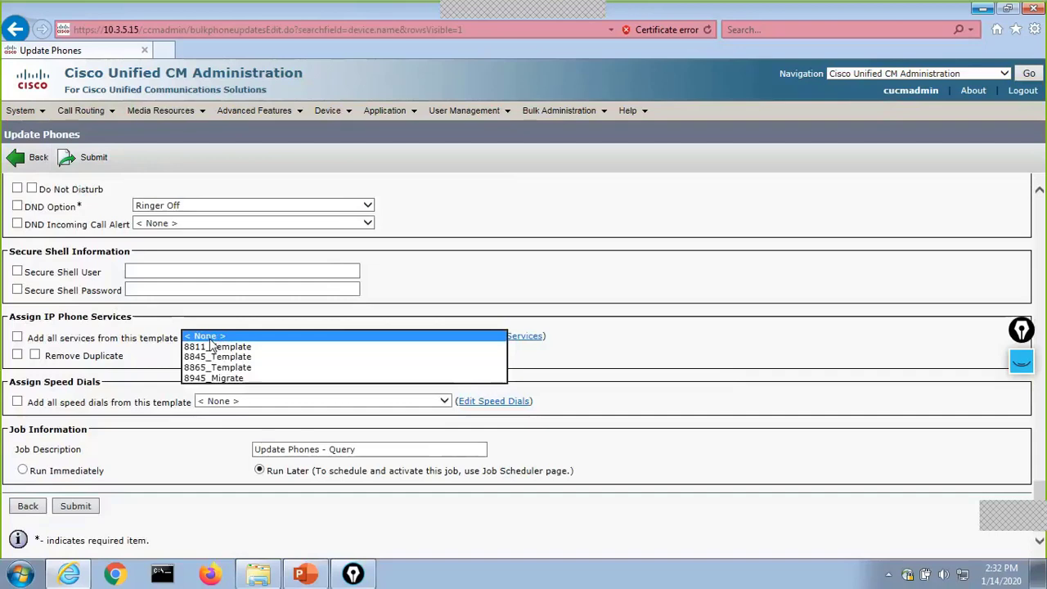
{"action": "left_click", "coordinate": [583, 245]}
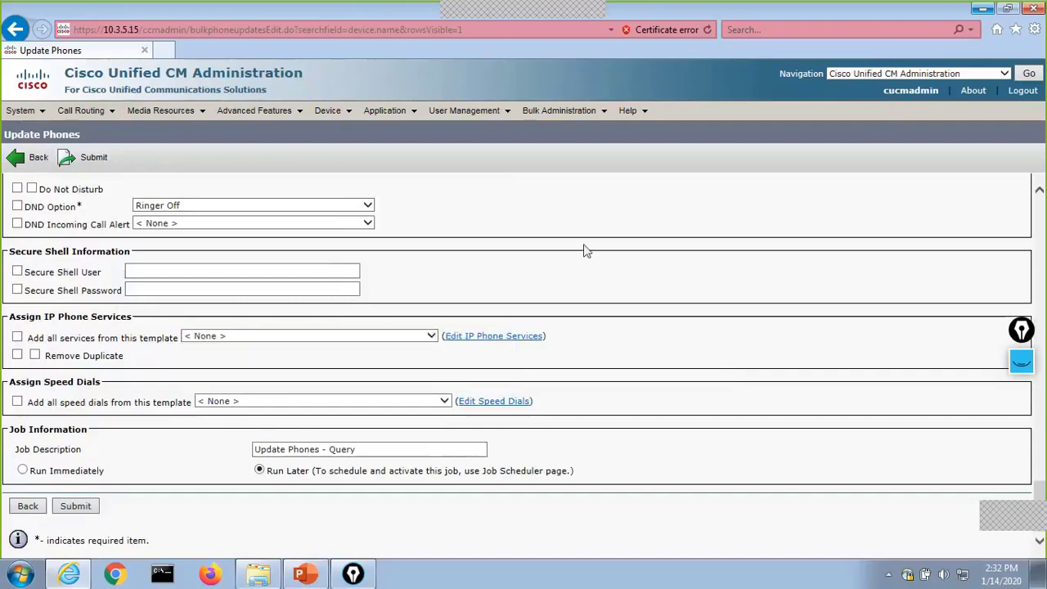
{"action": "left_click", "coordinate": [492, 342]}
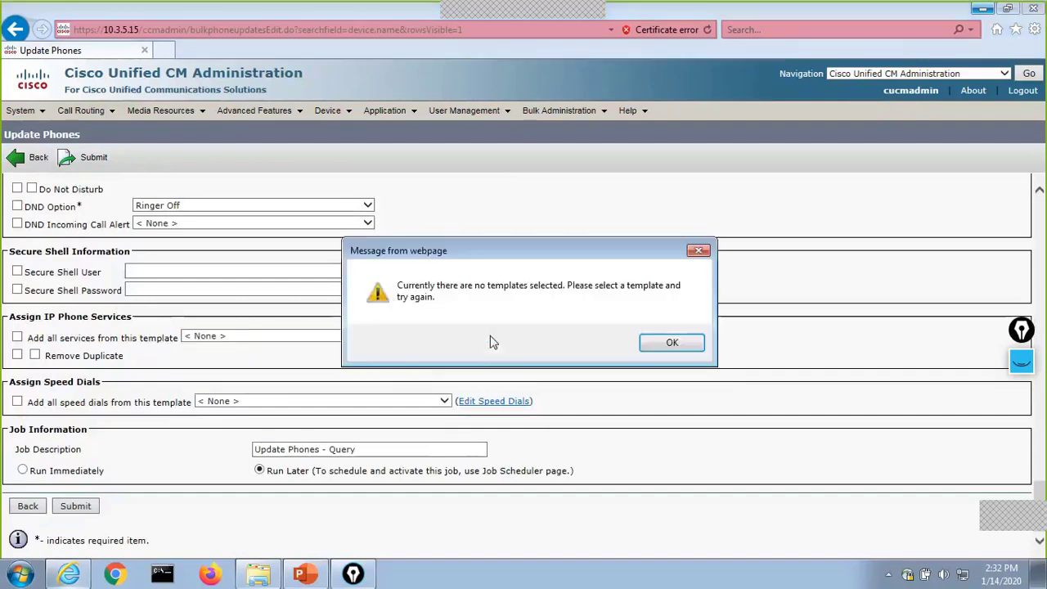
{"action": "left_click", "coordinate": [671, 342]}
Step: Choose 8811_Template under 'Add all services from this template' and return to the form's top
{"action": "left_click", "coordinate": [291, 344]}
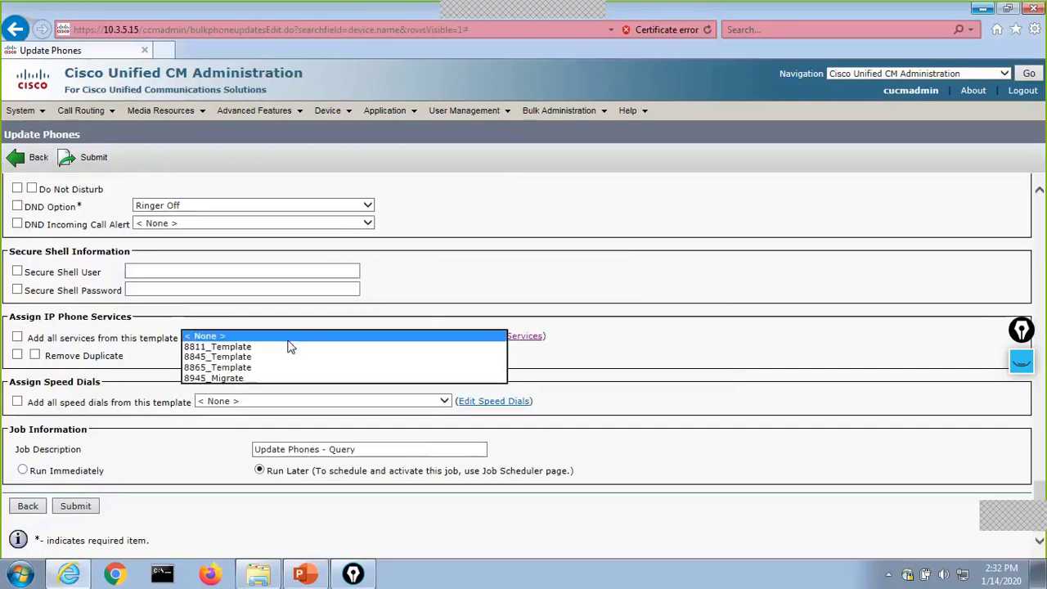
{"action": "left_click", "coordinate": [289, 346]}
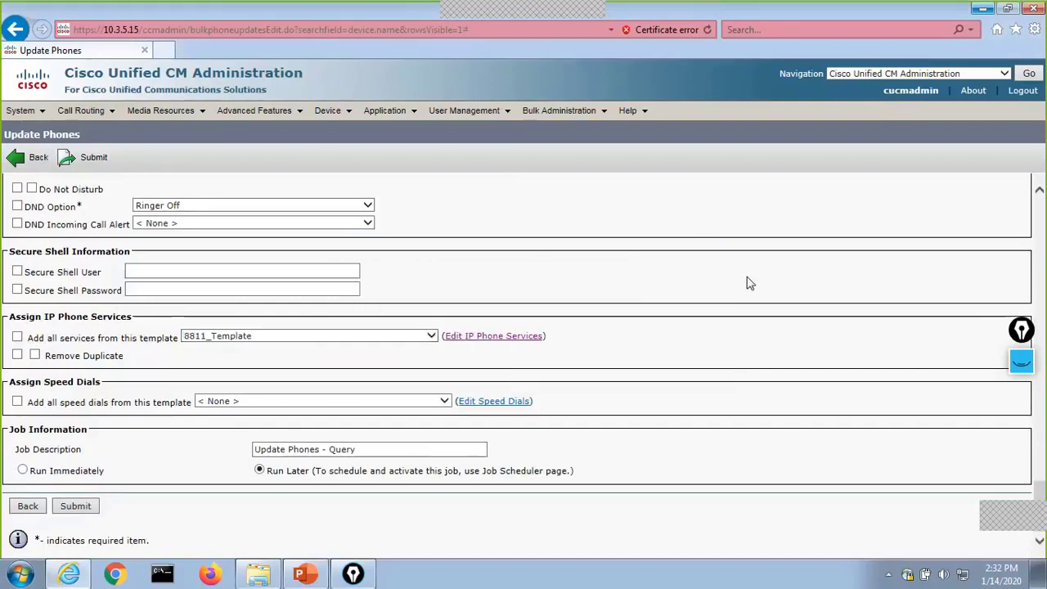
{"action": "scroll", "coordinate": [746, 283], "scroll_direction": "up", "scroll_amount": 3}
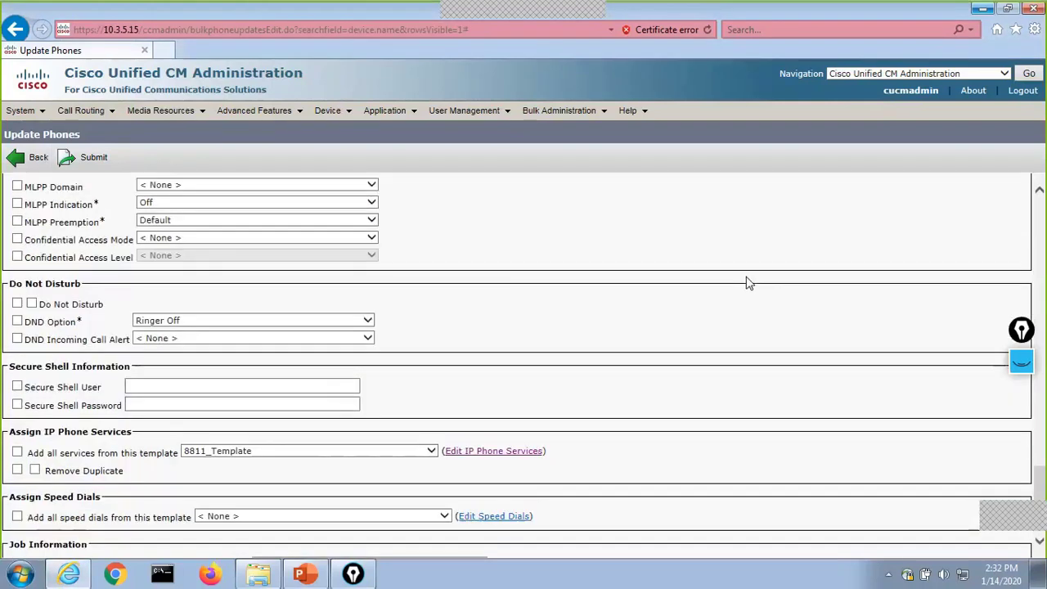
{"action": "scroll", "coordinate": [750, 303], "scroll_direction": "up", "scroll_amount": 3}
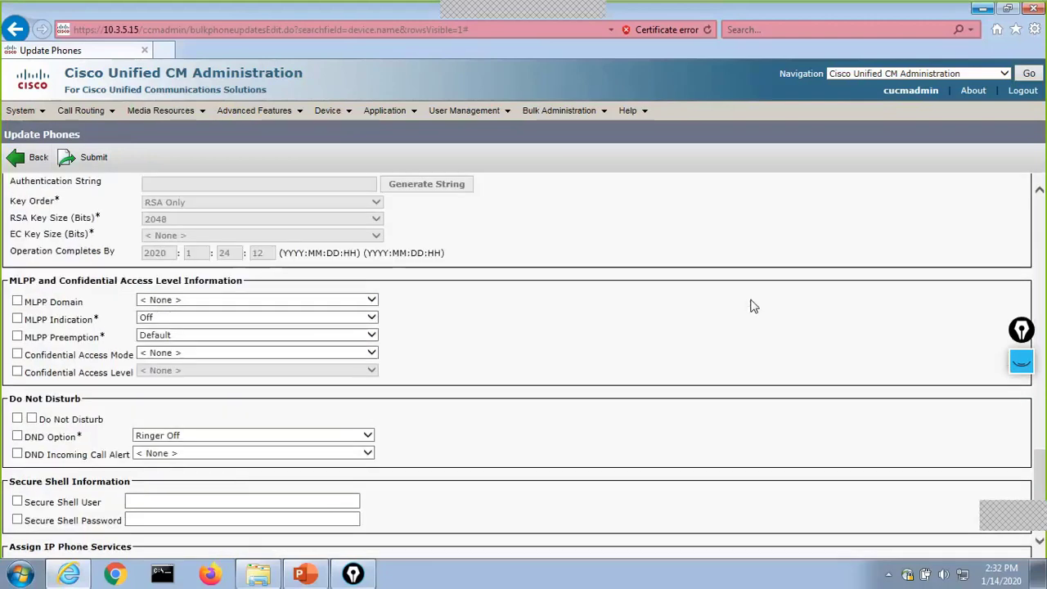
{"action": "scroll", "coordinate": [756, 311], "scroll_direction": "up", "scroll_amount": 3}
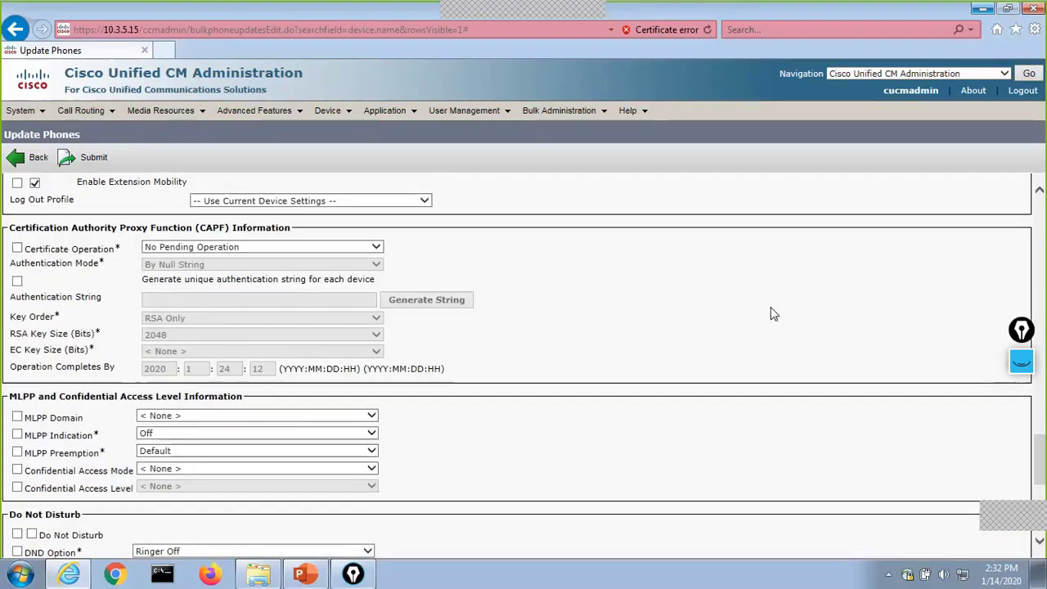
{"action": "scroll", "coordinate": [770, 307], "scroll_direction": "up", "scroll_amount": 3}
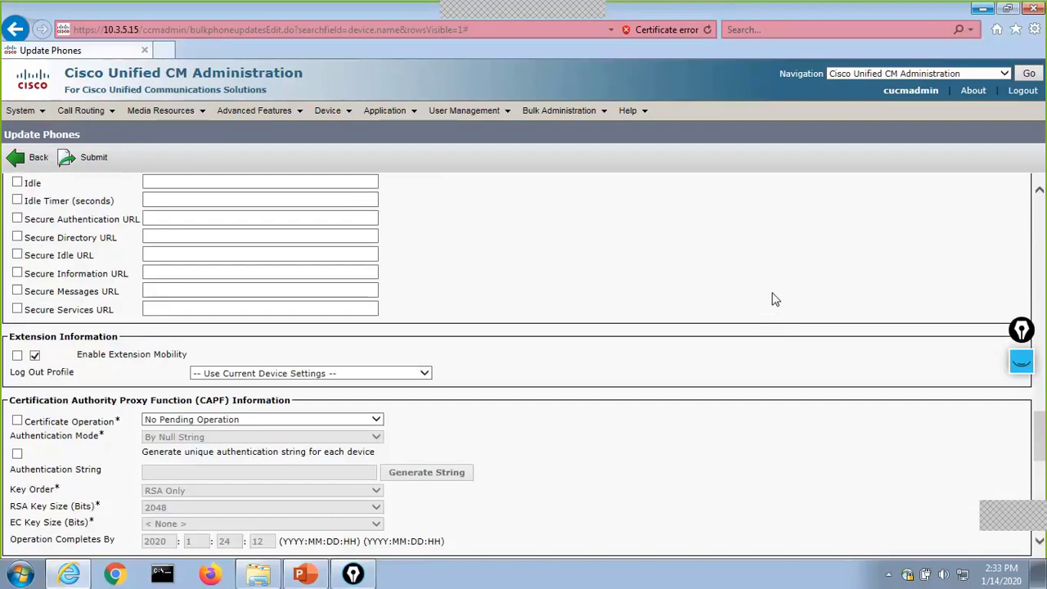
{"action": "scroll", "coordinate": [777, 298], "scroll_direction": "up", "scroll_amount": 4}
{"action": "scroll", "coordinate": [781, 296], "scroll_direction": "up", "scroll_amount": 5}
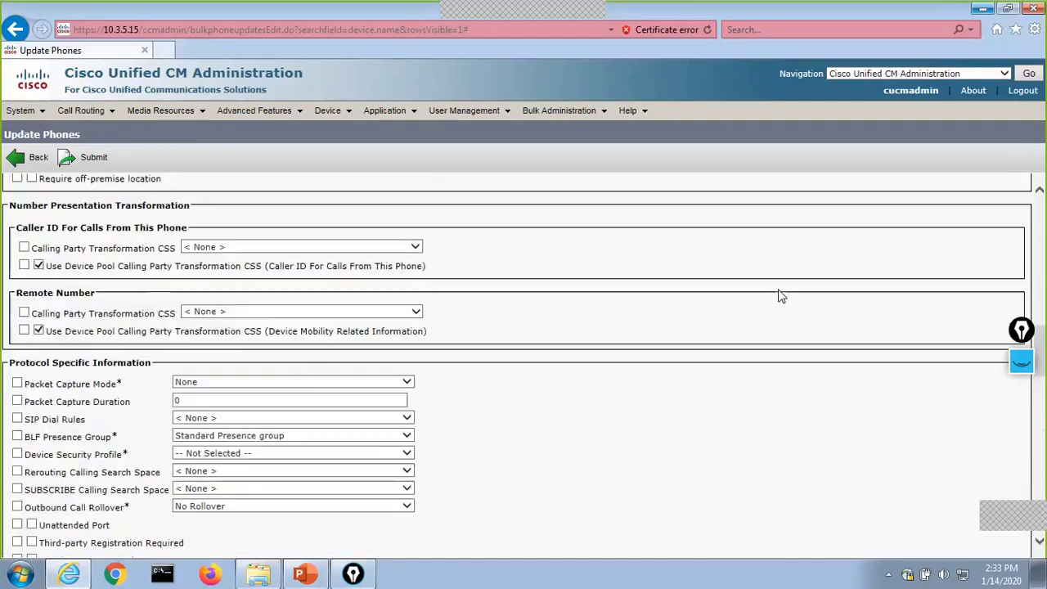
{"action": "scroll", "coordinate": [781, 296], "scroll_direction": "up", "scroll_amount": 4}
{"action": "scroll", "coordinate": [781, 296], "scroll_direction": "up", "scroll_amount": 2}
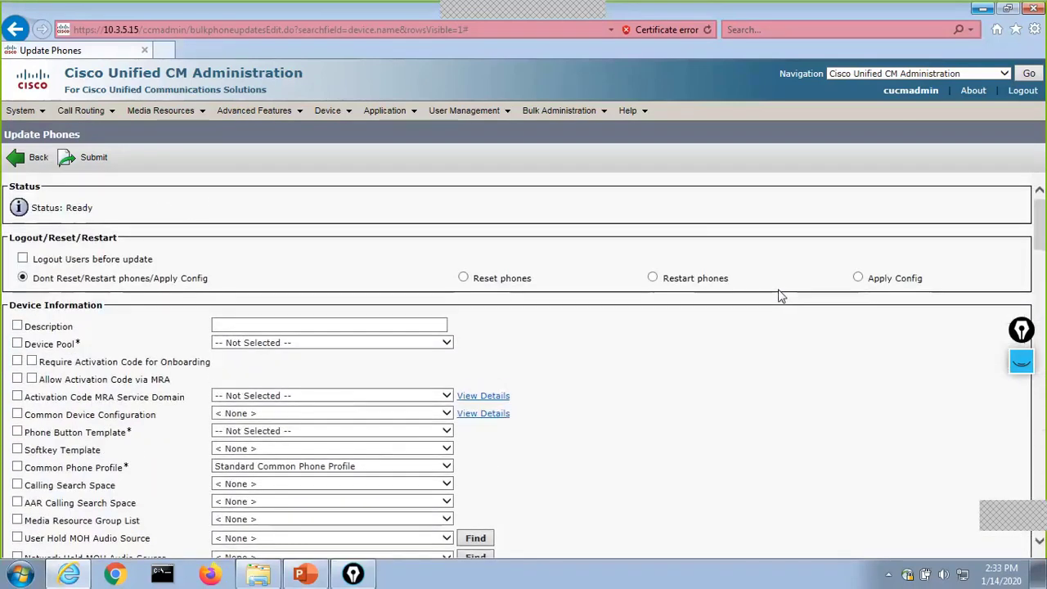